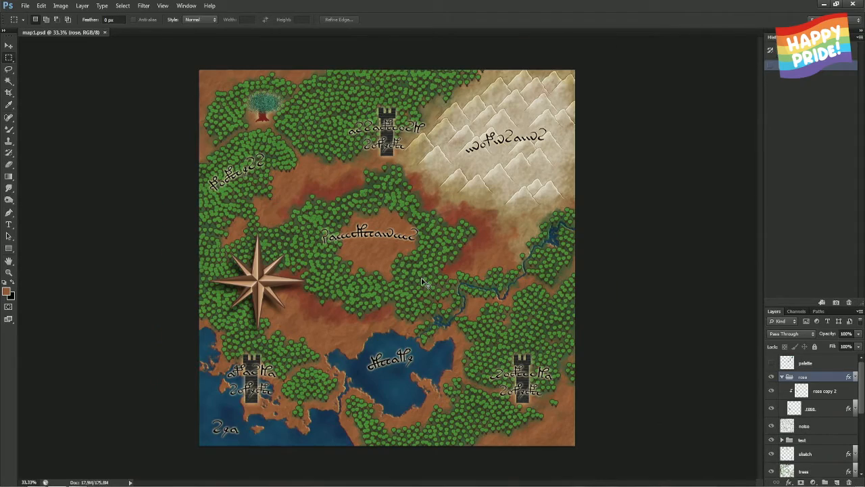
# Make the palette layer visible and select it for editing
pyautogui.hotkey('ctrl', '+')
pyautogui.hotkey('ctrl', '+')
pyautogui.hotkey('ctrl', '+')
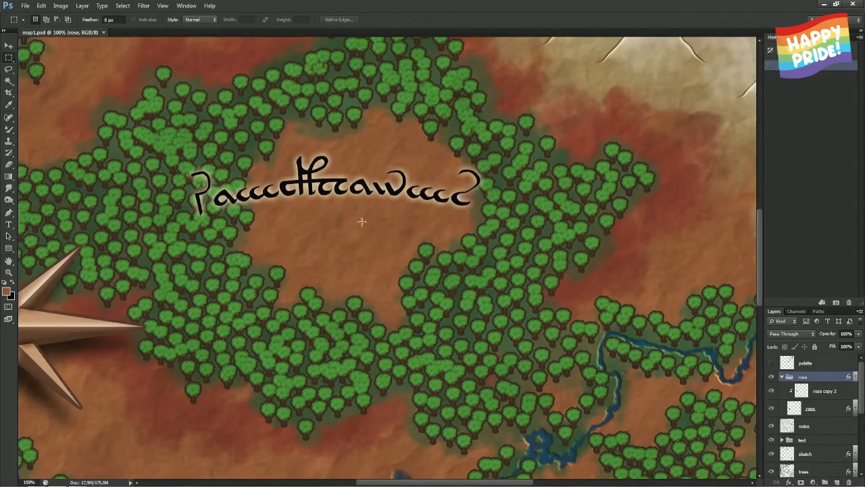
pyautogui.moveTo(360, 222); pyautogui.dragTo(399, 245)
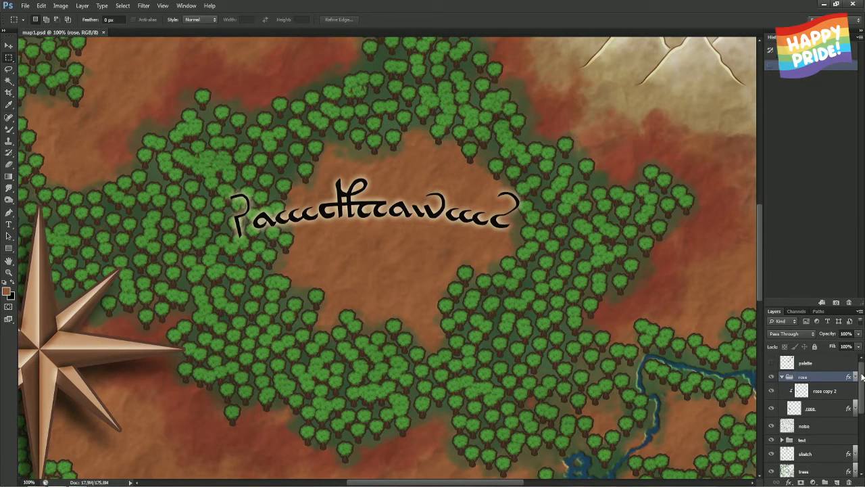
pyautogui.click(771, 363)
pyautogui.click(790, 363)
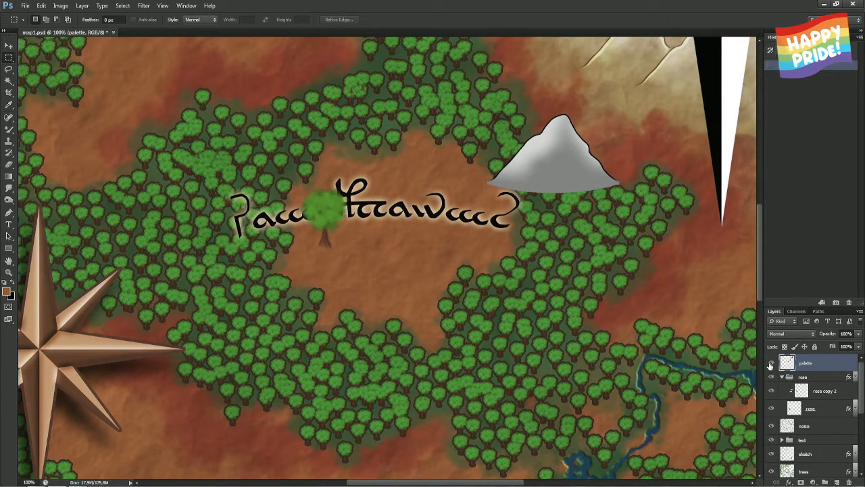
# Move the palette's tree into the clearing below the central label and paste a copy of it alongside
pyautogui.moveTo(268, 284); pyautogui.dragTo(387, 160)
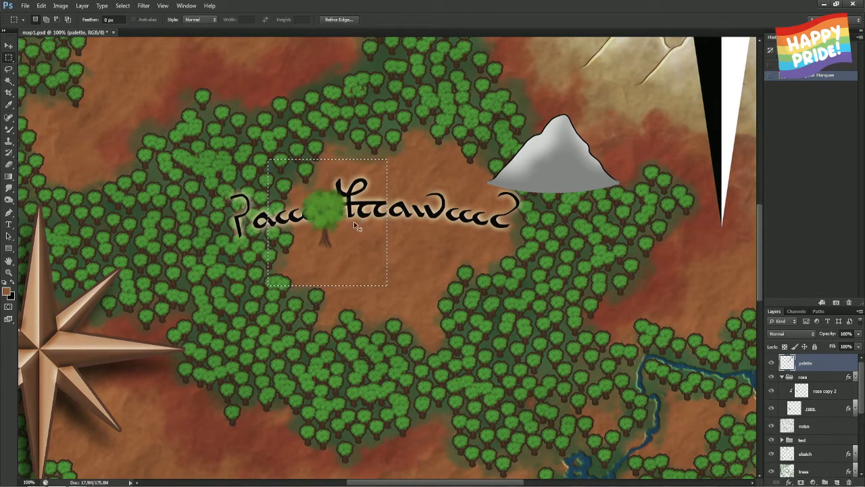
pyautogui.moveTo(353, 221); pyautogui.dragTo(366, 266)
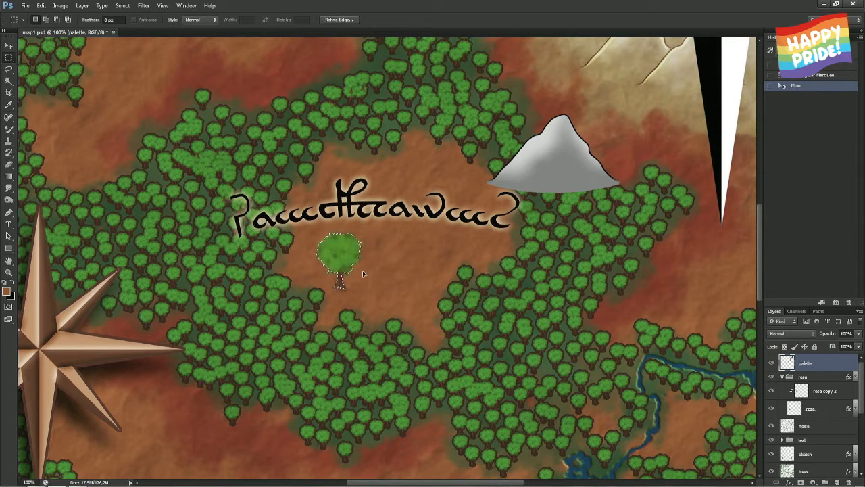
pyautogui.hotkey('ctrl', 'c')
pyautogui.hotkey('ctrl', 'v')
pyautogui.moveTo(332, 271); pyautogui.dragTo(406, 271)
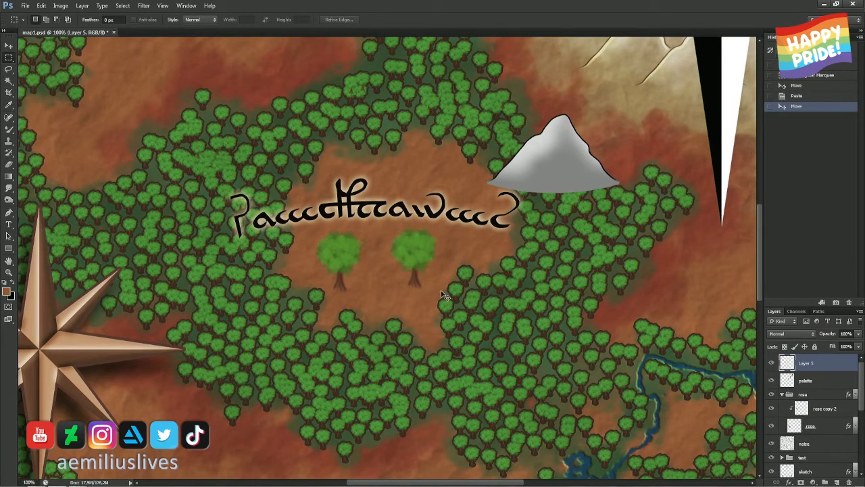
# Erase the trunk of the copied tree, leaving only its leafy crown
pyautogui.hotkey('ctrl', '+')
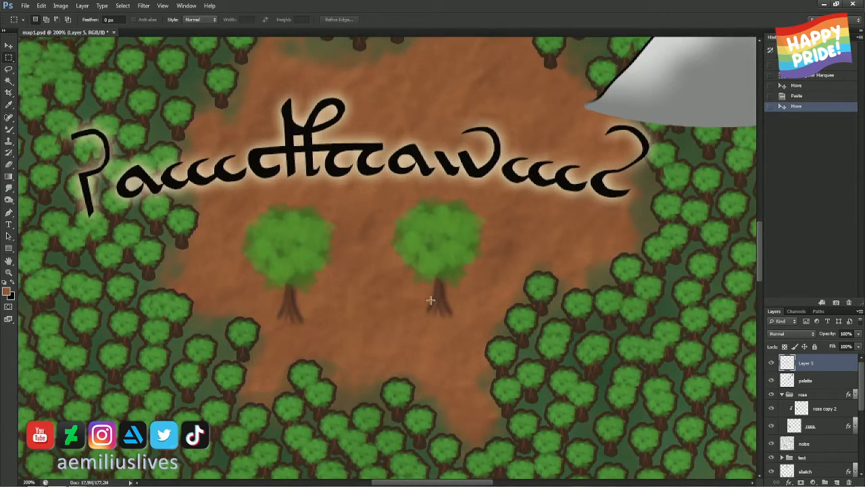
pyautogui.press('e')
pyautogui.moveTo(430, 301)
pyautogui.mouseDown()
pyautogui.moveTo(434, 290)
pyautogui.moveTo(448, 313)
pyautogui.moveTo(441, 302)
pyautogui.mouseUp()
pyautogui.moveTo(445, 304); pyautogui.dragTo(398, 309)
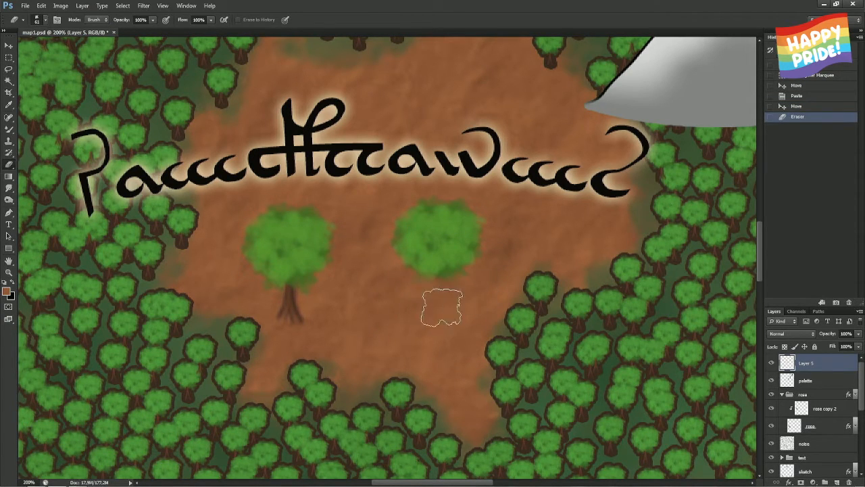
pyautogui.moveTo(428, 300)
pyautogui.mouseDown()
pyautogui.moveTo(460, 293)
pyautogui.moveTo(435, 288)
pyautogui.mouseUp()
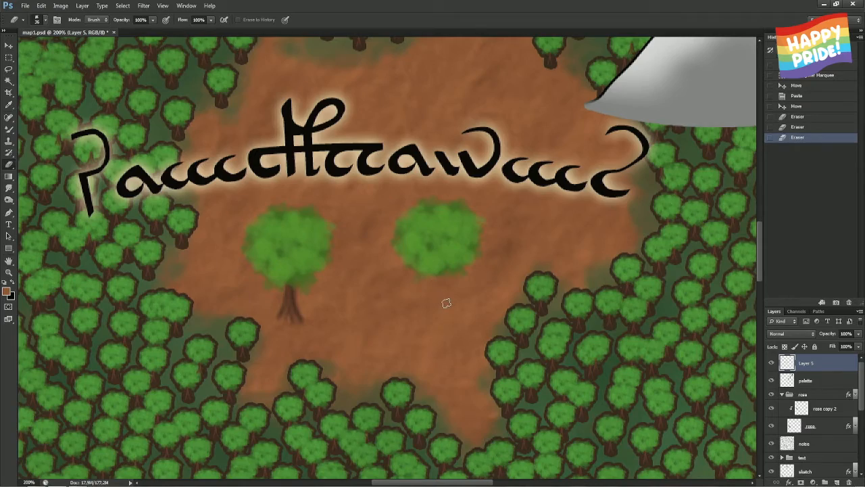
pyautogui.hotkey('ctrl', '-')
pyautogui.hotkey('ctrl', '-')
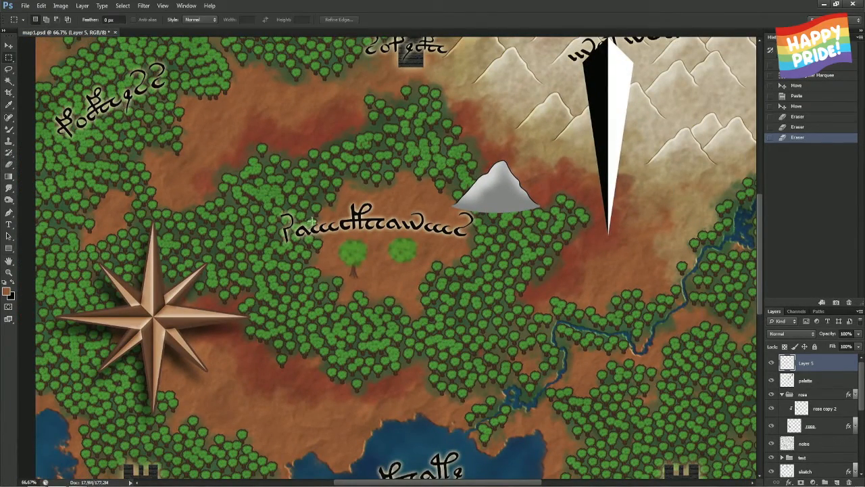
pyautogui.press('m')
pyautogui.moveTo(306, 218)
pyautogui.mouseDown()
pyautogui.moveTo(362, 278)
pyautogui.moveTo(375, 307)
pyautogui.mouseUp()
pyautogui.hotkey('ctrl', 'c')
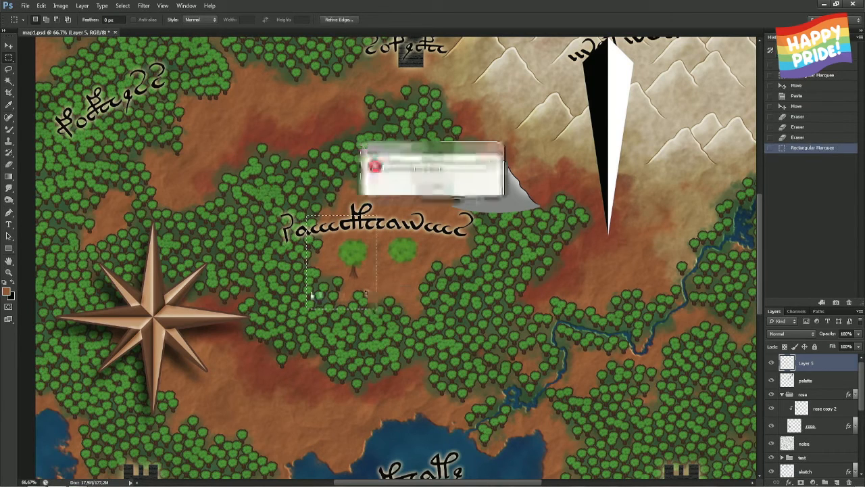
pyautogui.click(435, 185)
pyautogui.click(462, 277)
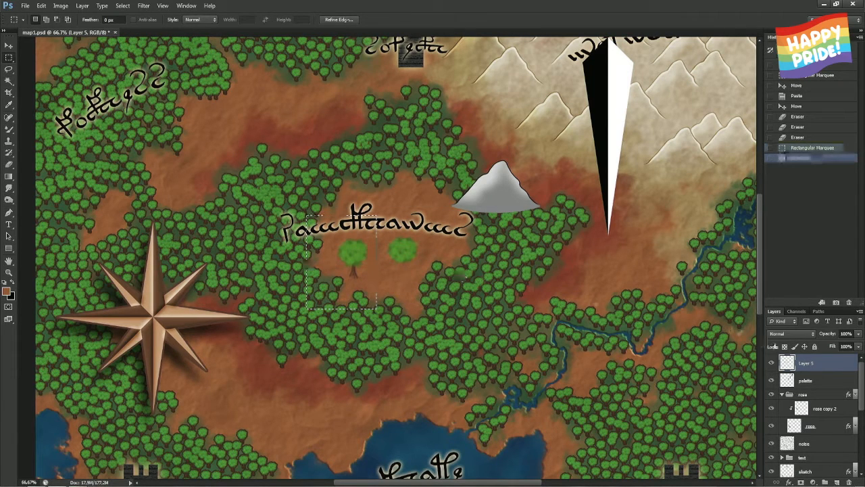
# Move the trunkless treetop to the bare ground northwest of the central lake and merge its layer down into the palette layer
pyautogui.click(772, 364)
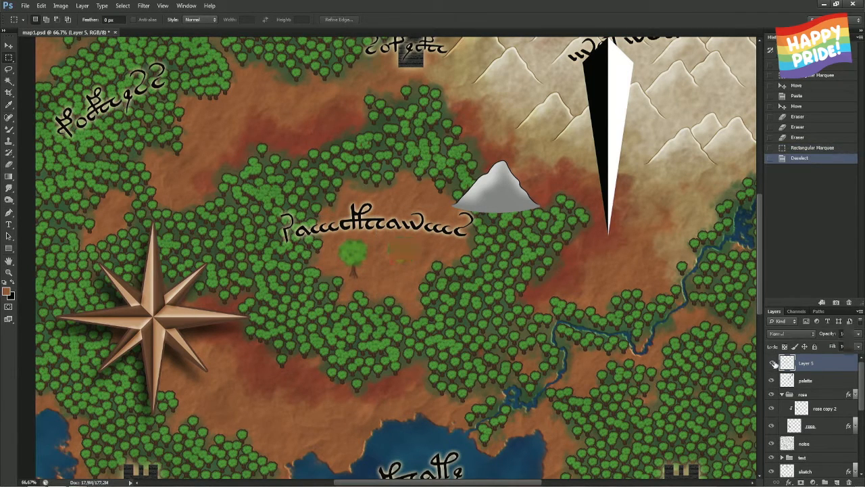
pyautogui.click(772, 364)
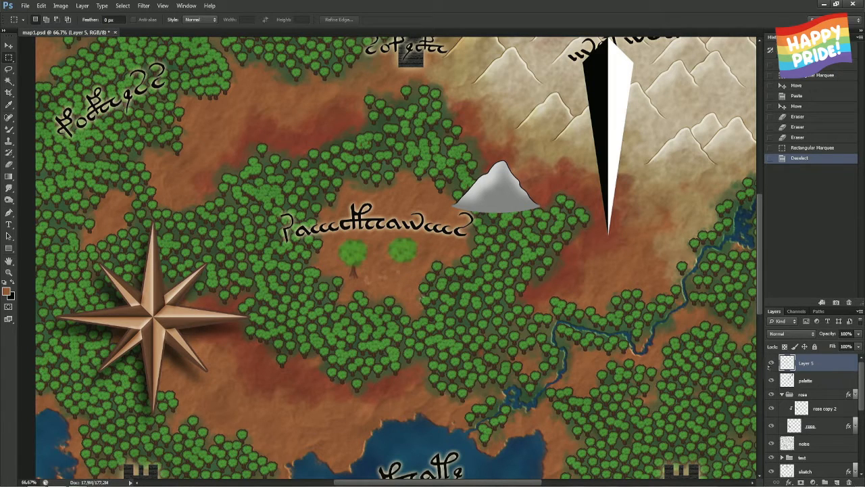
pyautogui.moveTo(417, 273); pyautogui.dragTo(286, 434)
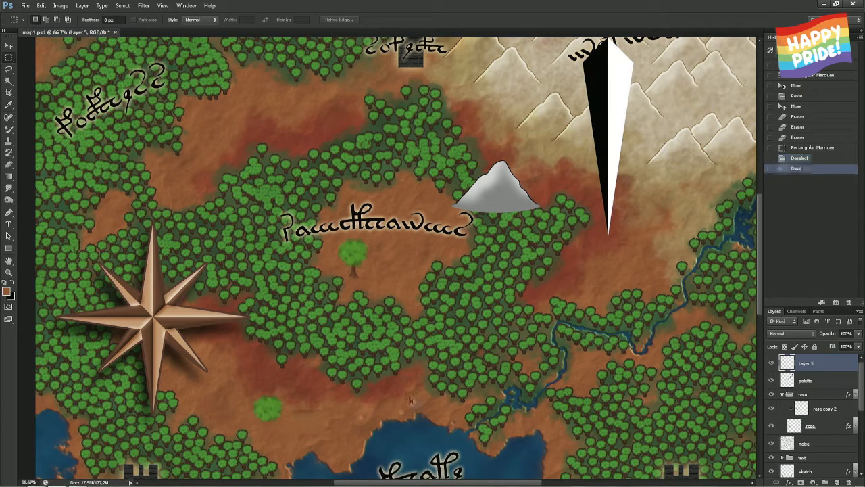
pyautogui.hotkey('ctrl', 'e')
# Switch to the Mixer Brush with the Dry, Heavy Load preset and sample the isolated treetop as its paint
pyautogui.press('s')
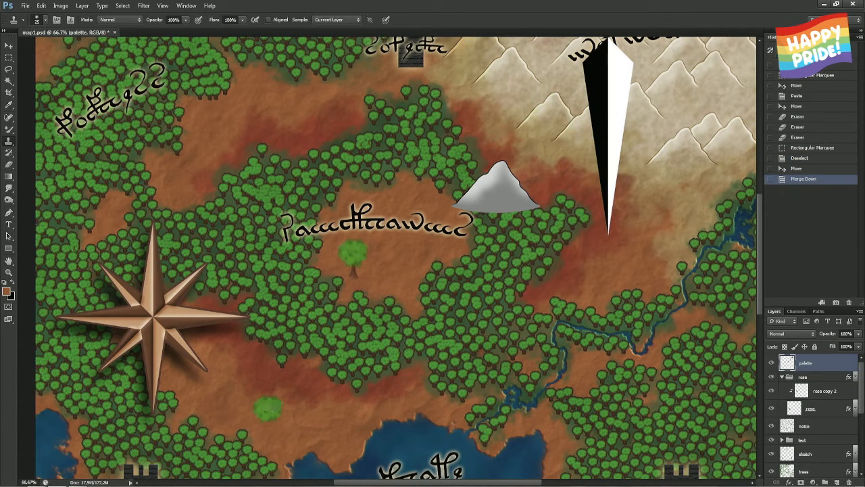
pyautogui.click(8, 140)
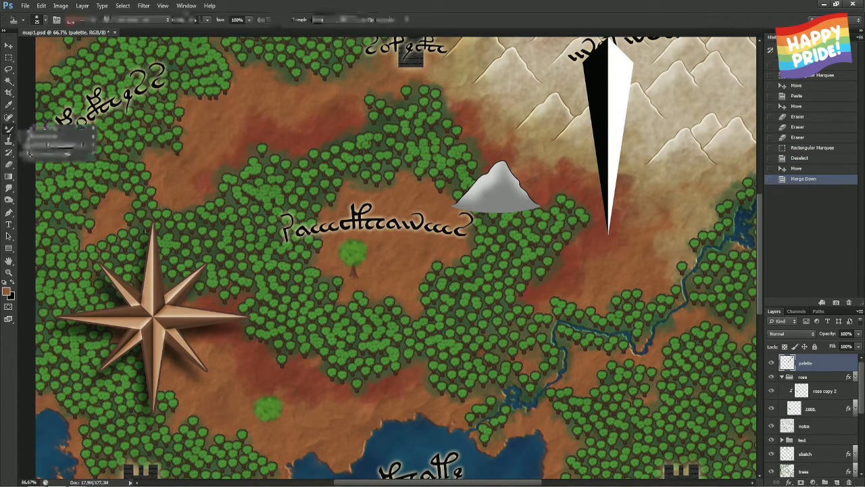
pyautogui.click(64, 128)
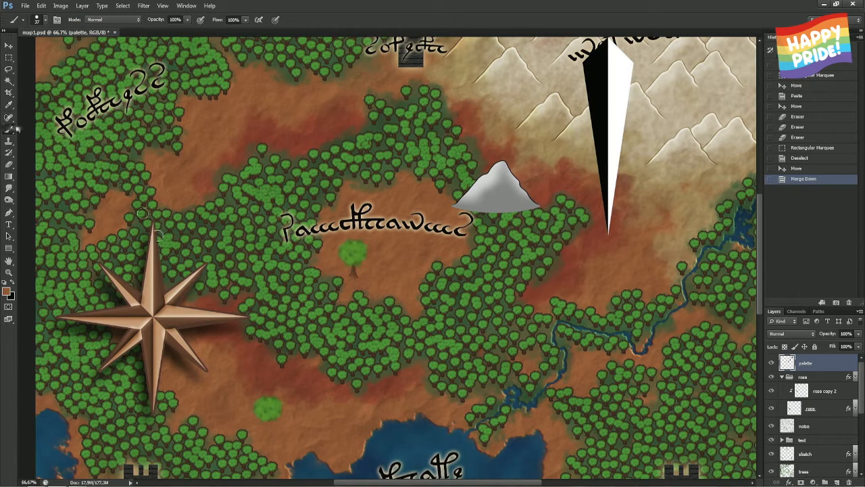
pyautogui.click(10, 128)
pyautogui.click(53, 154)
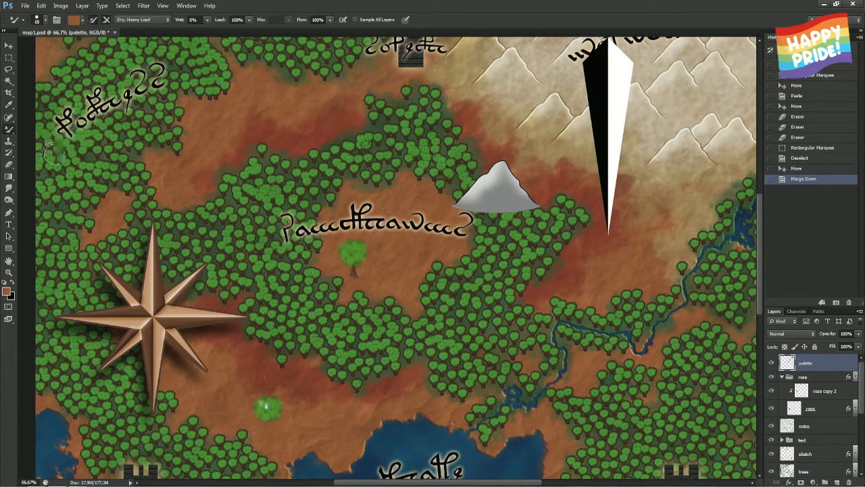
pyautogui.moveTo(263, 402); pyautogui.dragTo(288, 405)
pyautogui.click(269, 408)
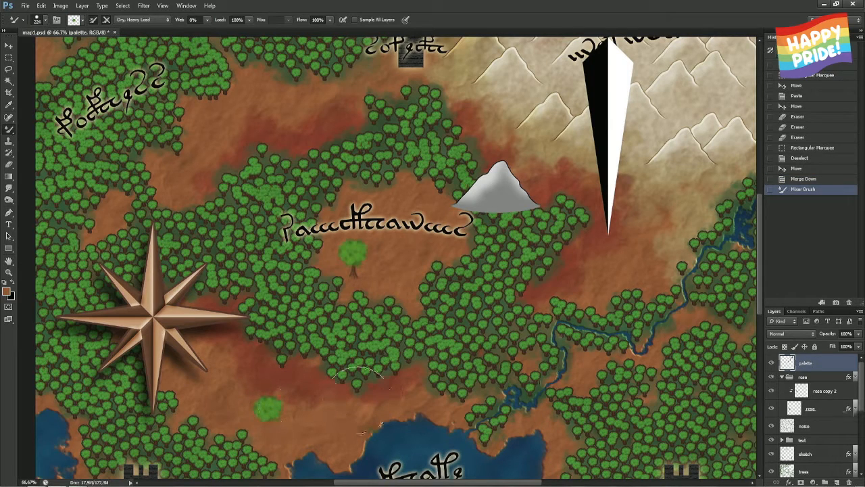
# Try stamping treetops on the trees layer in the central clearing with the palette layer hidden, and undo the strokes
pyautogui.click(773, 364)
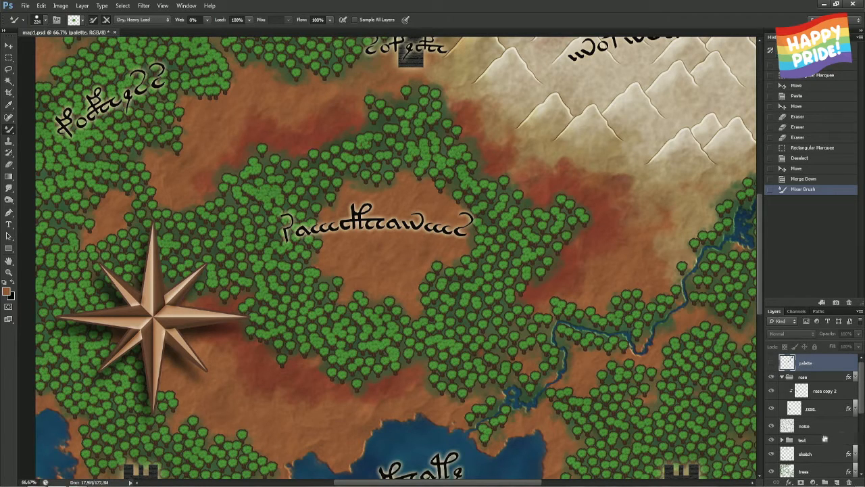
pyautogui.scroll(-2, 823, 440)
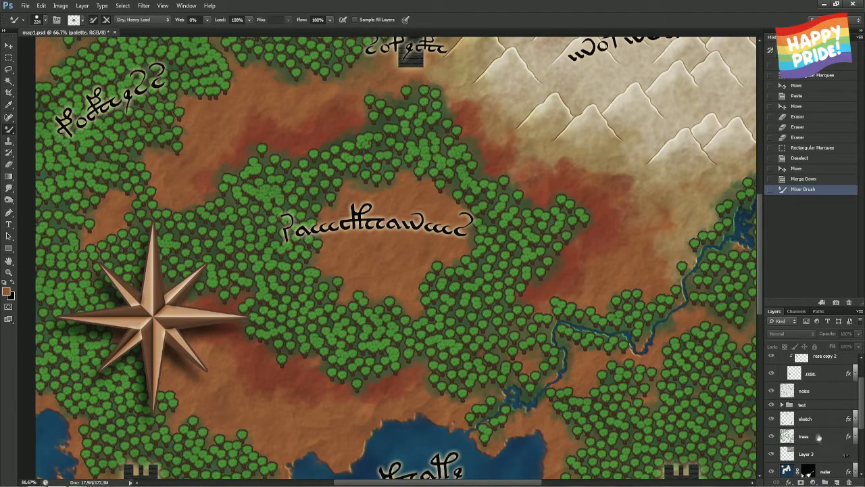
pyautogui.click(811, 437)
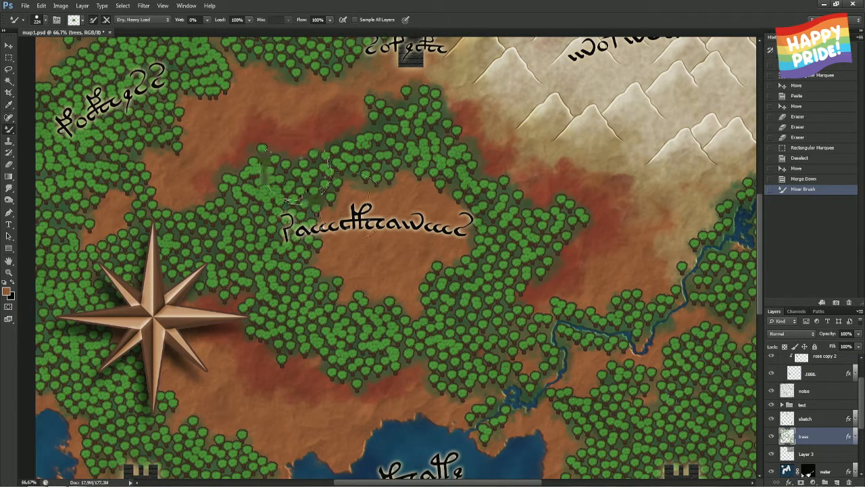
pyautogui.moveTo(352, 194); pyautogui.dragTo(331, 200)
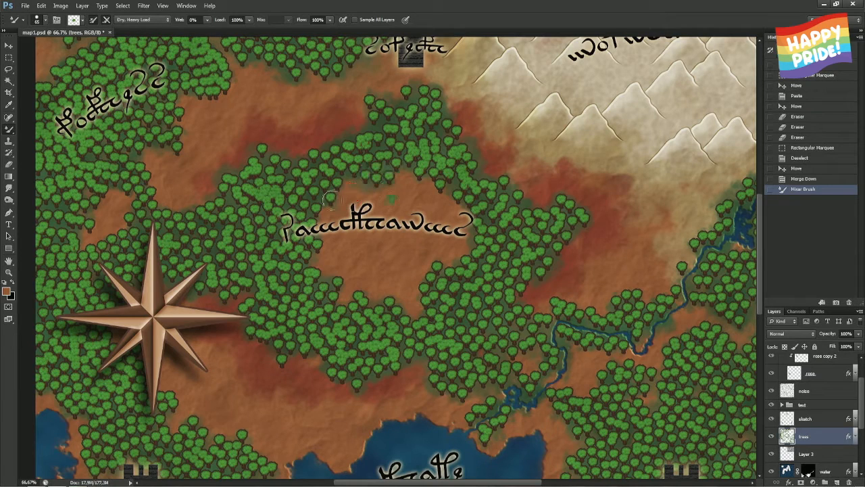
pyautogui.click(404, 206)
pyautogui.click(381, 212)
pyautogui.click(410, 207)
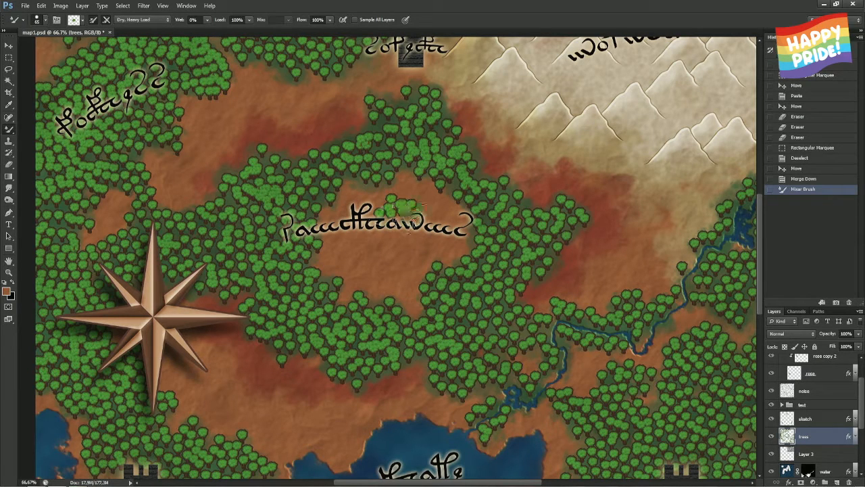
pyautogui.hotkey('ctrl', 'z')
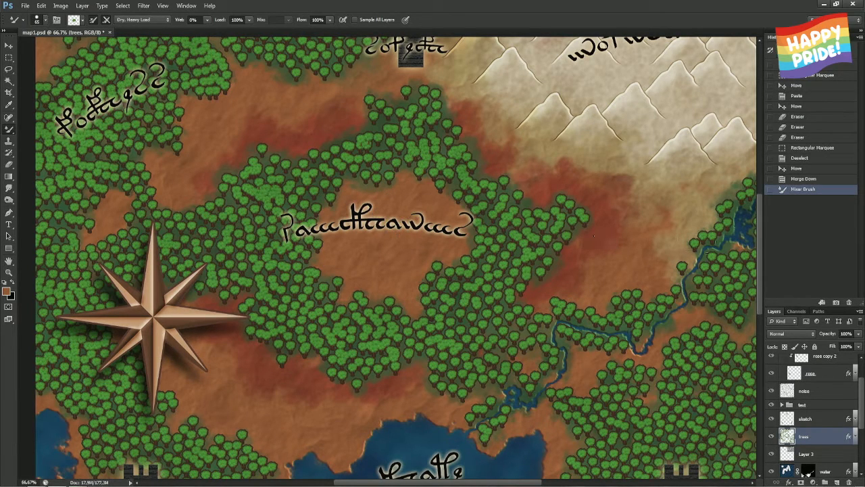
# Show and select the palette layer again, and erase stray marks around the isolated treetop
pyautogui.scroll(3, 804, 440)
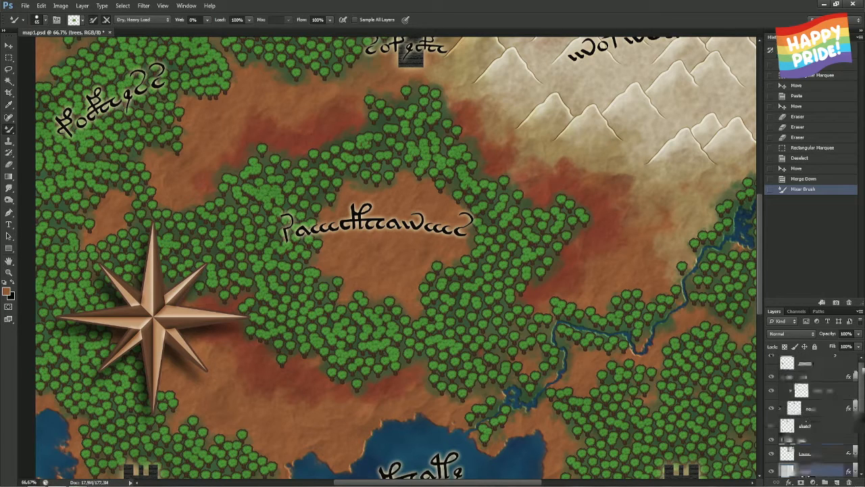
pyautogui.click(788, 365)
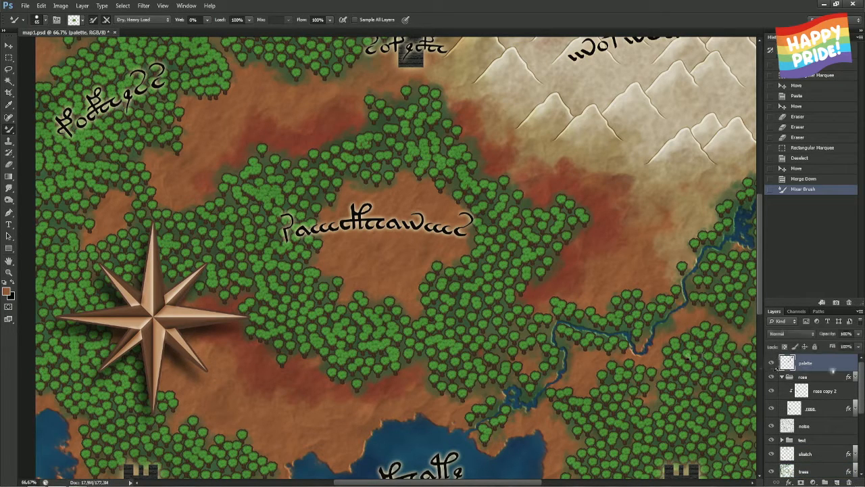
pyautogui.click(771, 363)
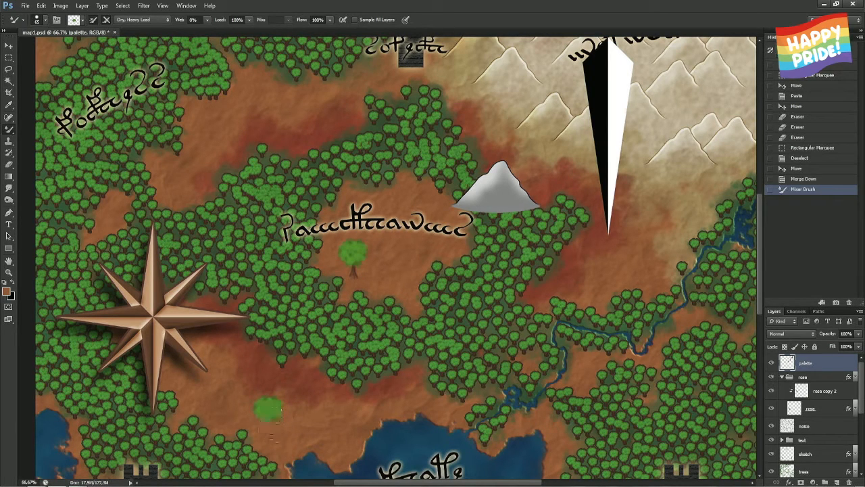
pyautogui.press('e')
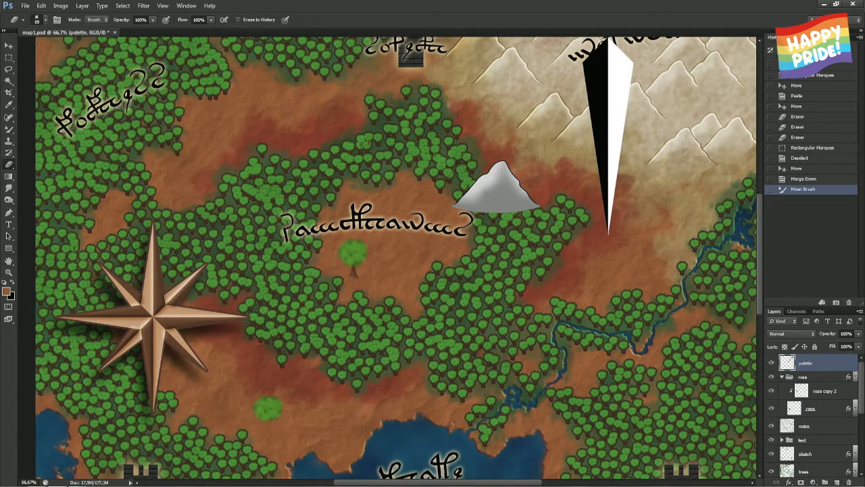
pyautogui.click(288, 427)
# Add a black Stroke effect to the palette layer and erase the stray speck below the isolated treetop
pyautogui.click(789, 482)
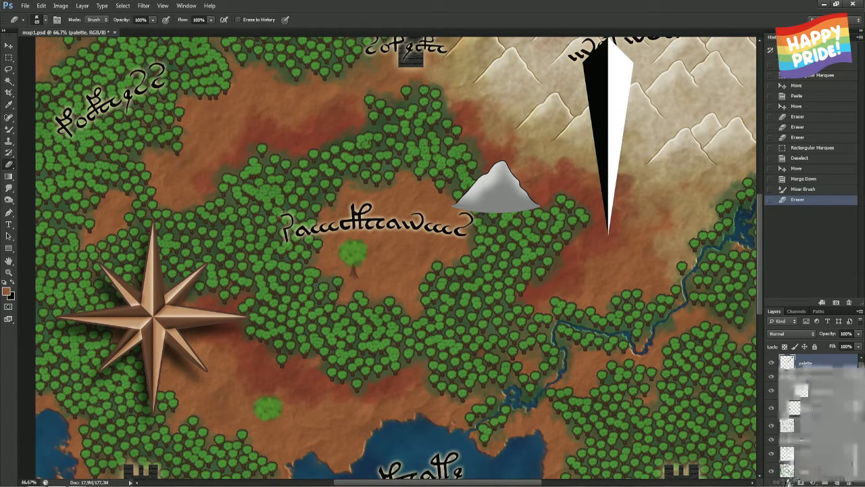
pyautogui.click(803, 394)
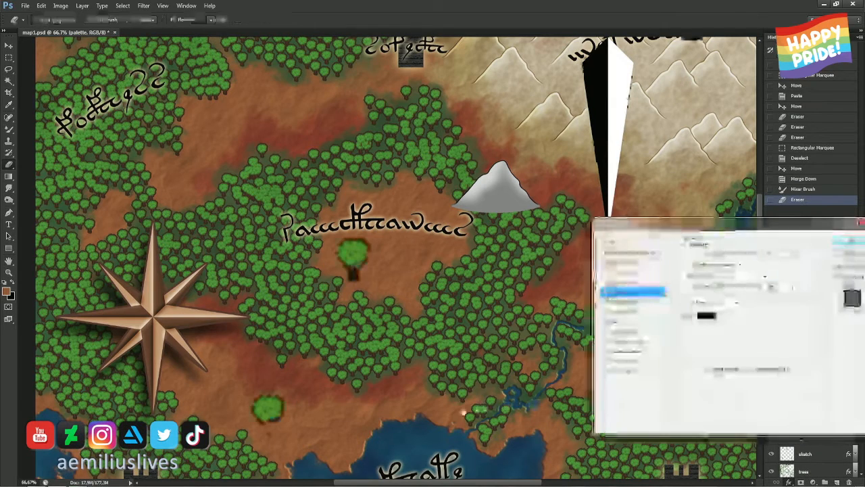
pyautogui.click(852, 241)
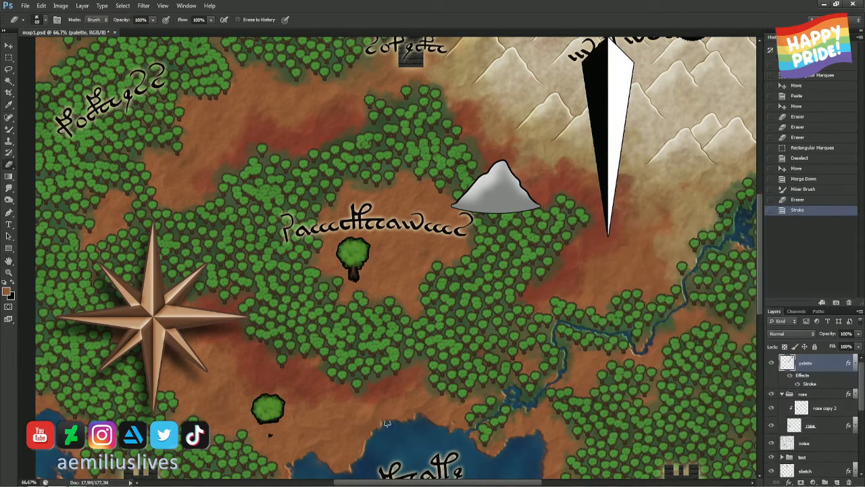
pyautogui.click(270, 438)
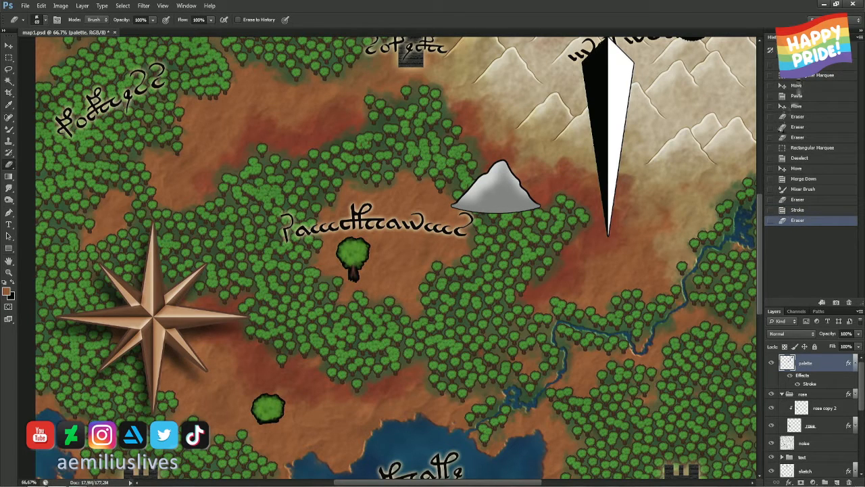
# Clear the palette layer's style to remove the Stroke effect
pyautogui.click(798, 37)
pyautogui.click(773, 51)
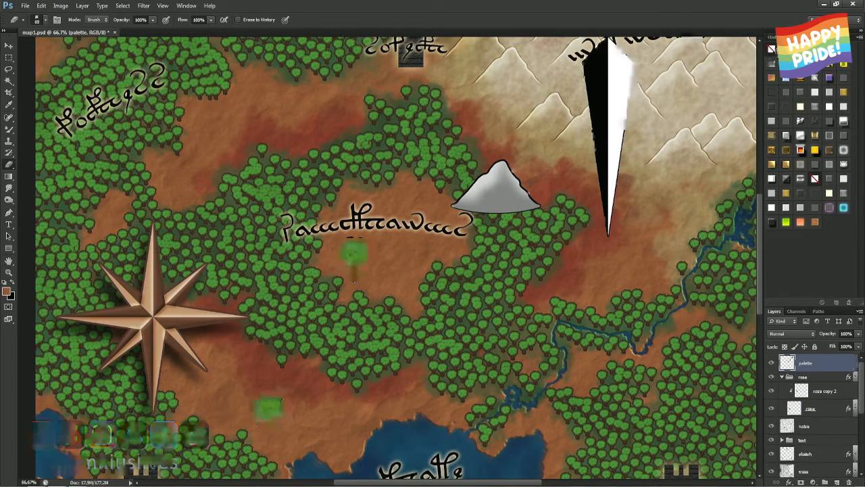
# Load the Mixer Brush with the isolated treetop on the palette layer, hide that layer, and select the trees layer
pyautogui.press('b')
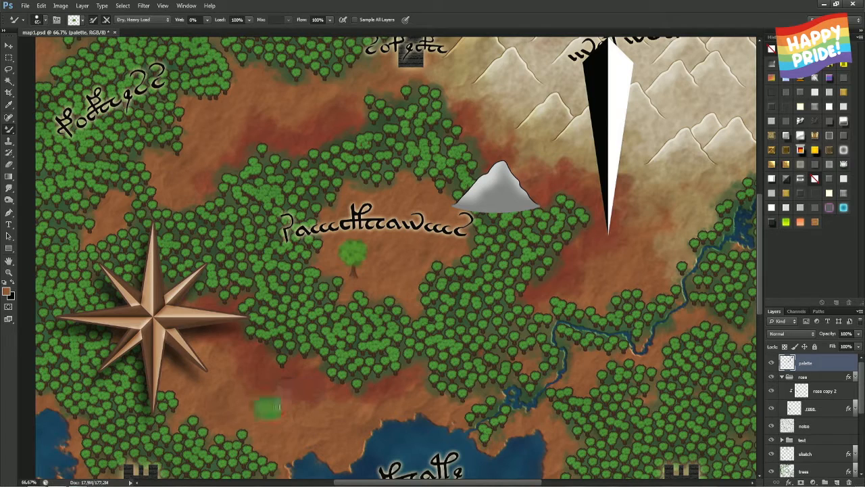
pyautogui.moveTo(265, 410); pyautogui.dragTo(293, 409)
pyautogui.click(771, 363)
pyautogui.click(804, 471)
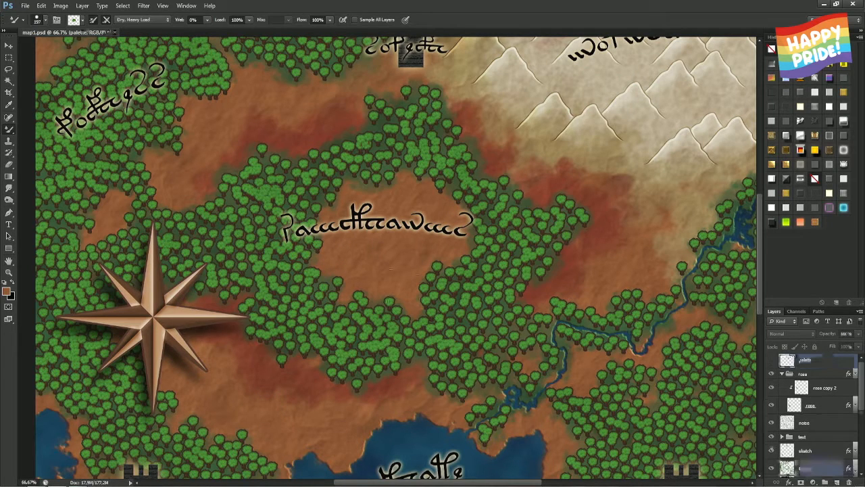
# Try stamping treetops on the trees layer across the forest south of the central clearing, and undo the stroke
pyautogui.moveTo(395, 323)
pyautogui.mouseDown()
pyautogui.moveTo(367, 329)
pyautogui.moveTo(374, 346)
pyautogui.moveTo(358, 338)
pyautogui.moveTo(361, 351)
pyautogui.moveTo(388, 353)
pyautogui.moveTo(407, 340)
pyautogui.moveTo(358, 330)
pyautogui.moveTo(330, 343)
pyautogui.moveTo(296, 310)
pyautogui.moveTo(304, 332)
pyautogui.moveTo(277, 286)
pyautogui.mouseUp()
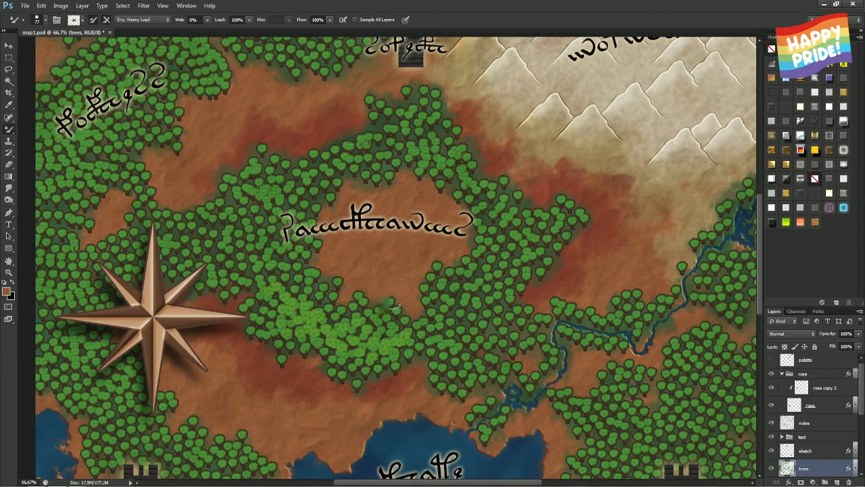
pyautogui.hotkey('ctrl', 'z')
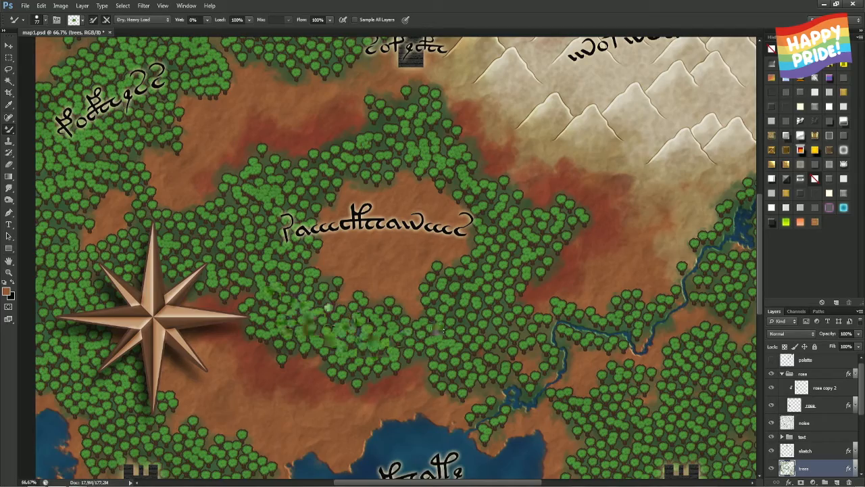
pyautogui.moveTo(328, 307); pyautogui.dragTo(428, 333)
pyautogui.moveTo(312, 201); pyautogui.dragTo(325, 288)
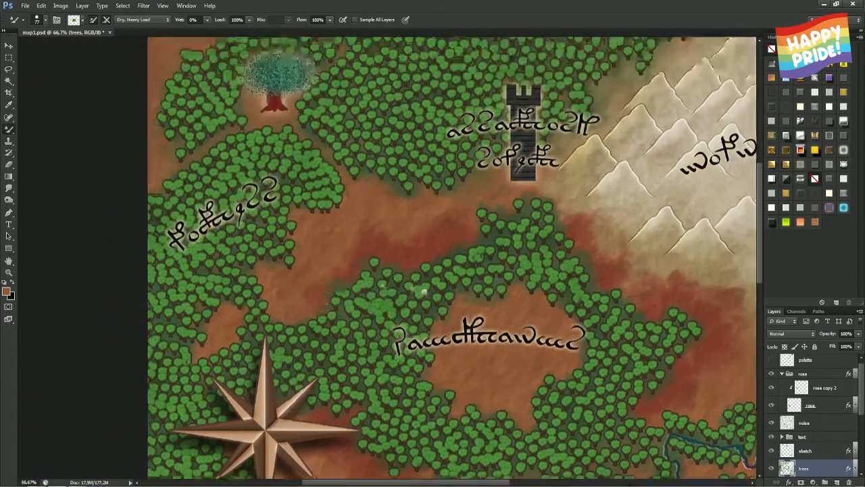
pyautogui.moveTo(423, 292); pyautogui.dragTo(256, 180)
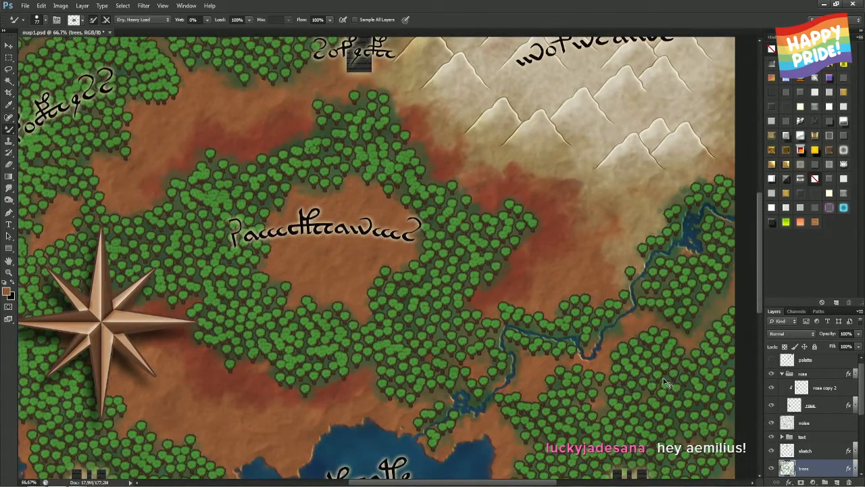
# Duplicate the trees layer and stamp treetops on the copy over the forest south of the central clearing
pyautogui.hotkey('ctrl', 'j')
pyautogui.moveTo(323, 347)
pyautogui.mouseDown()
pyautogui.moveTo(300, 335)
pyautogui.moveTo(310, 342)
pyautogui.moveTo(351, 336)
pyautogui.moveTo(319, 358)
pyautogui.mouseUp()
pyautogui.moveTo(292, 332)
pyautogui.mouseDown()
pyautogui.moveTo(269, 340)
pyautogui.moveTo(299, 353)
pyautogui.mouseUp()
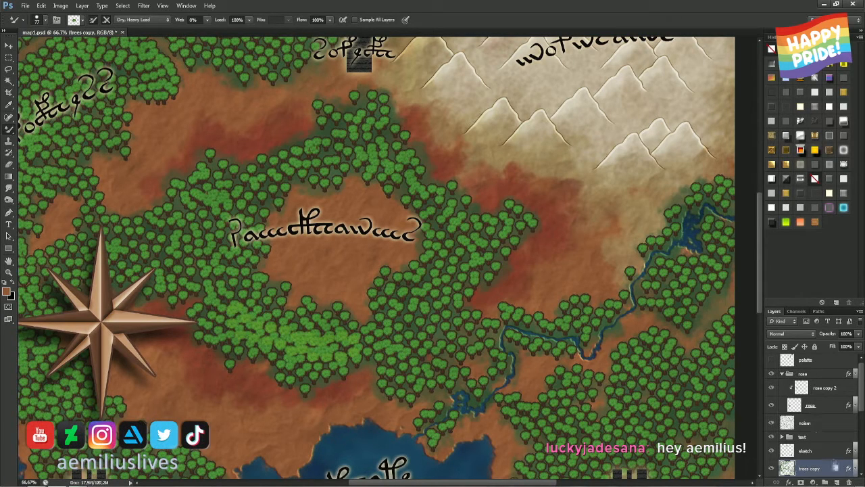
pyautogui.rightClick(835, 467)
pyautogui.click(794, 263)
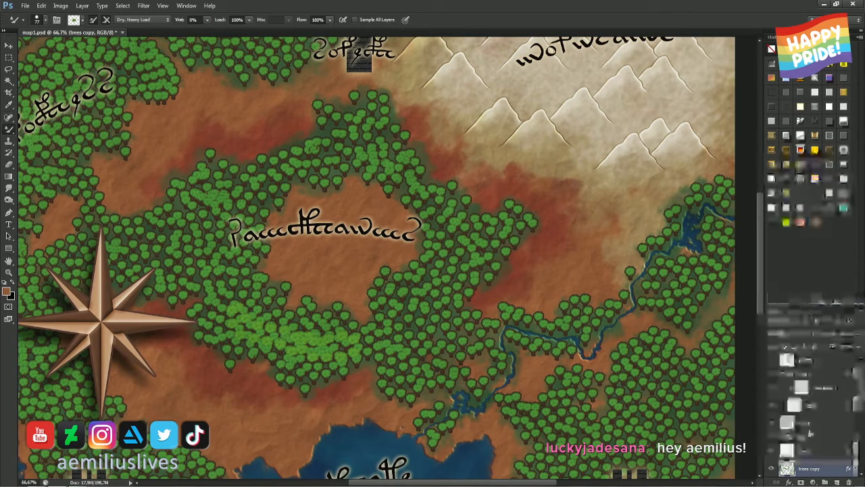
pyautogui.rightClick(819, 385)
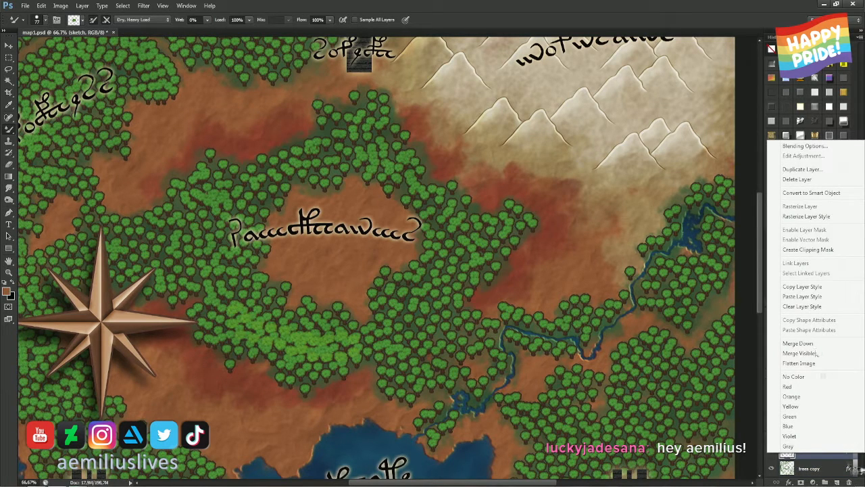
pyautogui.click(863, 470)
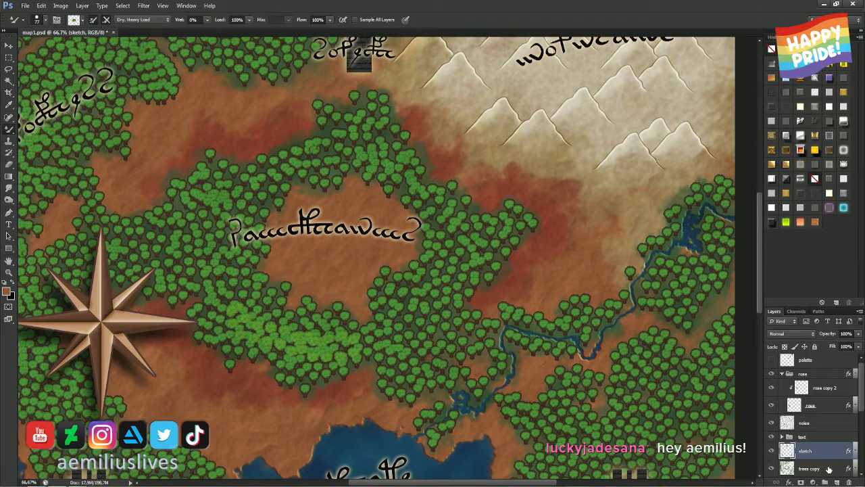
# Clear the entire contents of the trees copy layer and stamp treetops on it around the central clearing
pyautogui.click(829, 469)
pyautogui.click(778, 38)
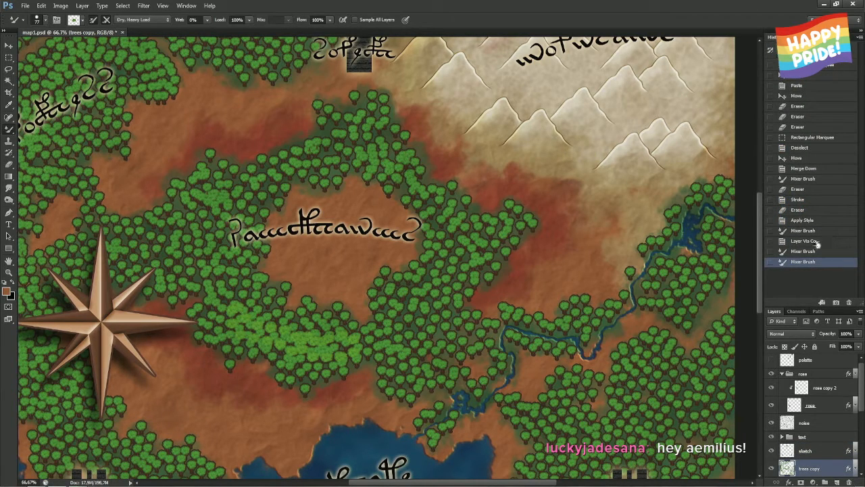
pyautogui.scroll(-2, 862, 399)
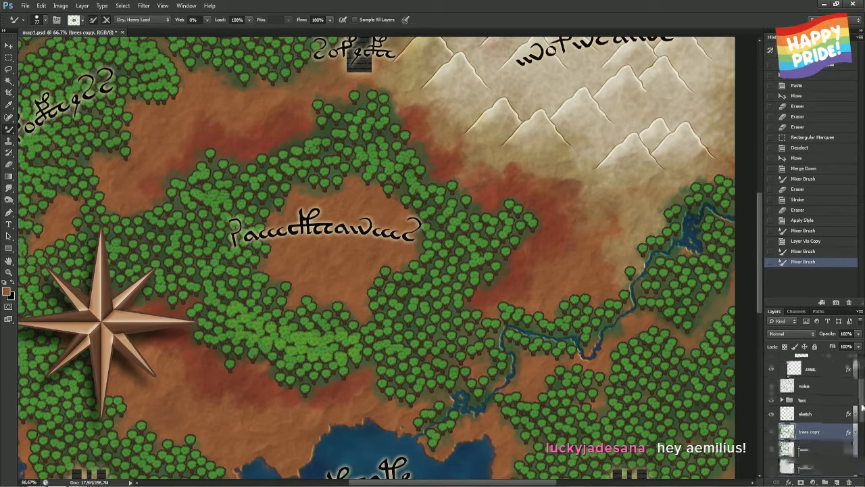
pyautogui.click(661, 405)
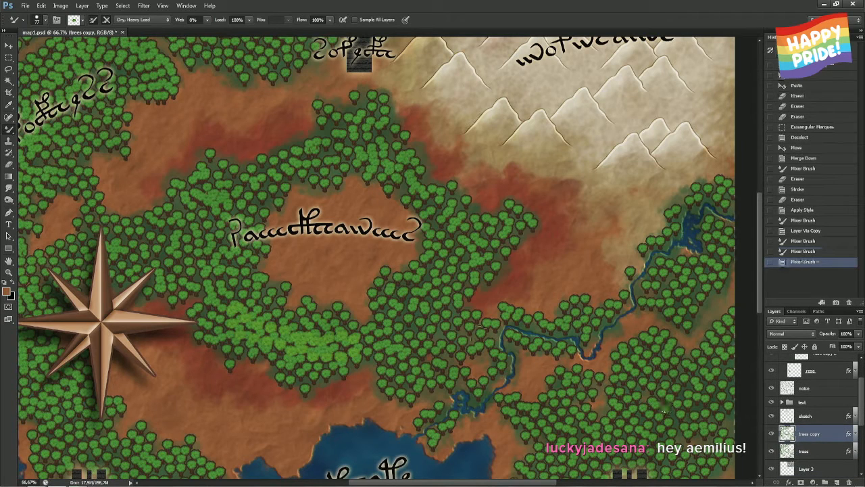
pyautogui.hotkey('ctrl', 'a')
pyautogui.press('Delete')
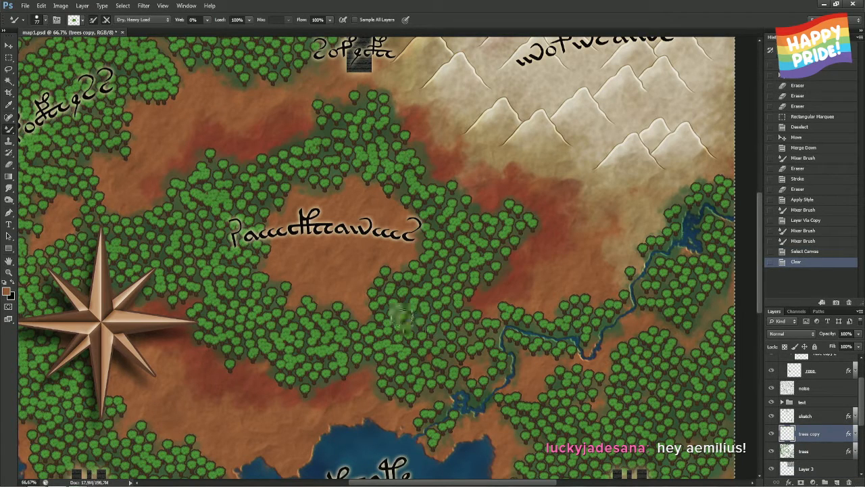
pyautogui.moveTo(399, 318)
pyautogui.mouseDown()
pyautogui.moveTo(423, 283)
pyautogui.moveTo(446, 283)
pyautogui.moveTo(439, 325)
pyautogui.moveTo(423, 344)
pyautogui.moveTo(304, 338)
pyautogui.moveTo(240, 314)
pyautogui.moveTo(173, 235)
pyautogui.moveTo(196, 224)
pyautogui.moveTo(193, 202)
pyautogui.moveTo(251, 198)
pyautogui.mouseUp()
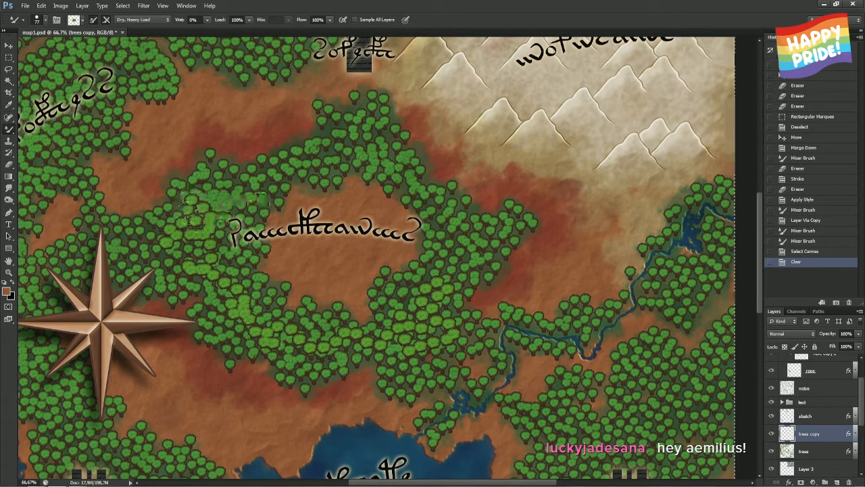
pyautogui.moveTo(192, 210)
pyautogui.mouseDown()
pyautogui.moveTo(253, 177)
pyautogui.moveTo(336, 157)
pyautogui.moveTo(382, 160)
pyautogui.moveTo(429, 189)
pyautogui.moveTo(482, 268)
pyautogui.moveTo(436, 297)
pyautogui.mouseUp()
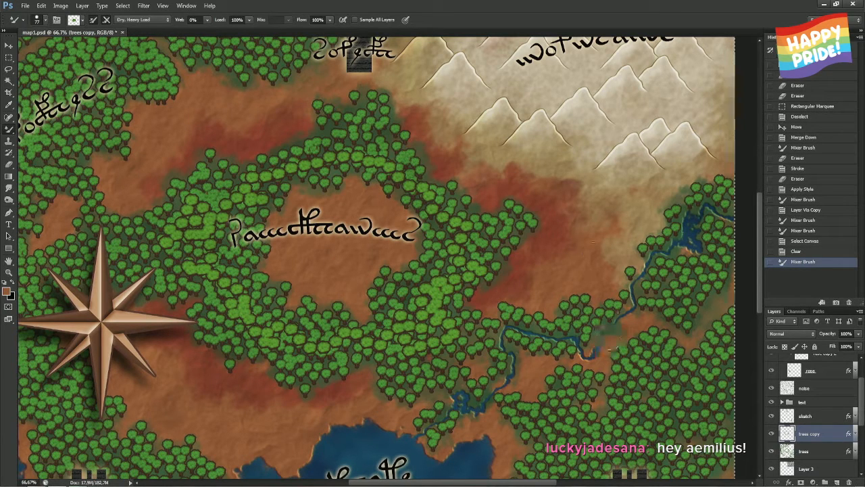
# Revert the document history to the Apply Style state, before the treetop strokes and the trees layer duplication
pyautogui.click(805, 240)
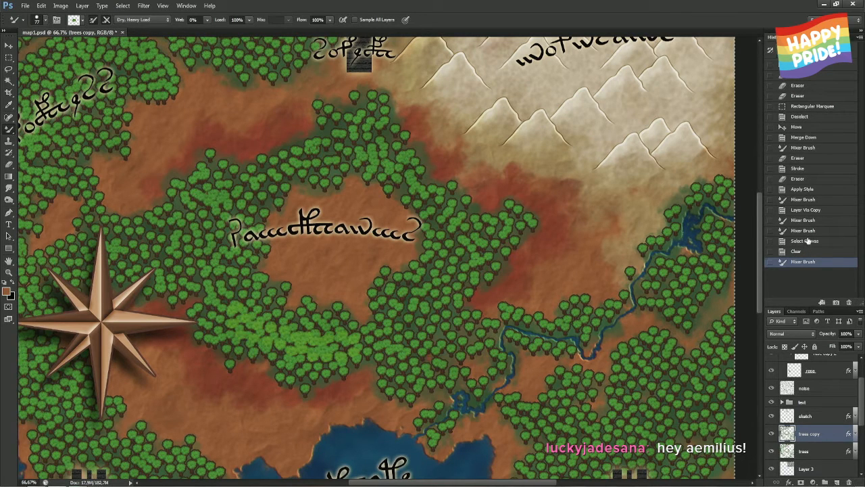
pyautogui.click(773, 451)
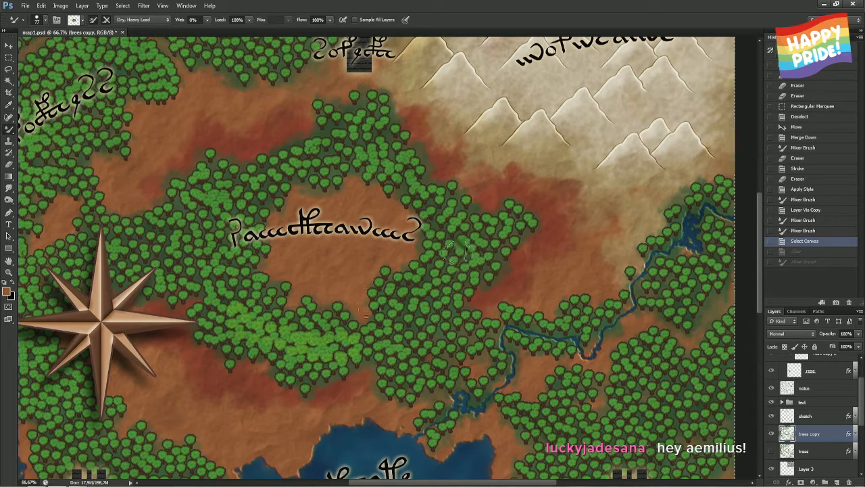
pyautogui.click(809, 231)
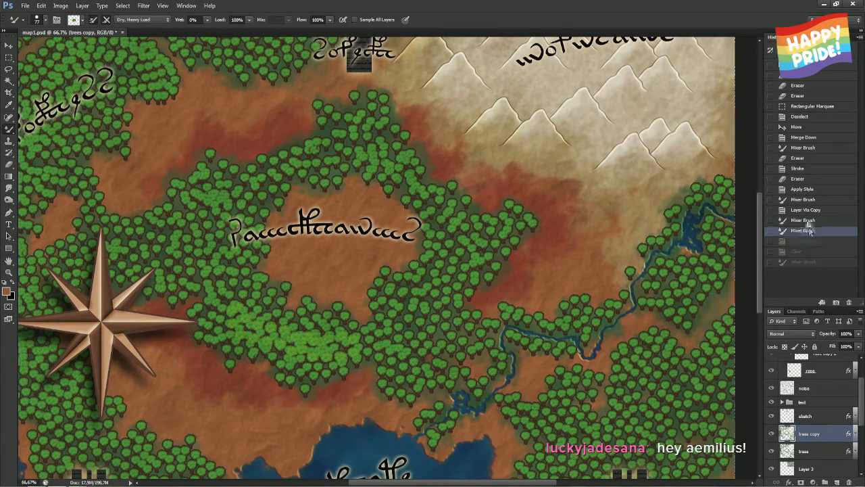
pyautogui.click(805, 220)
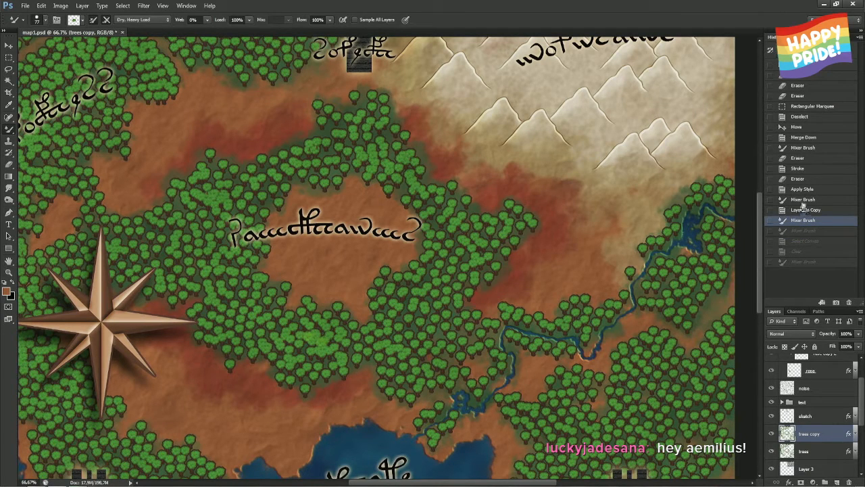
pyautogui.click(803, 200)
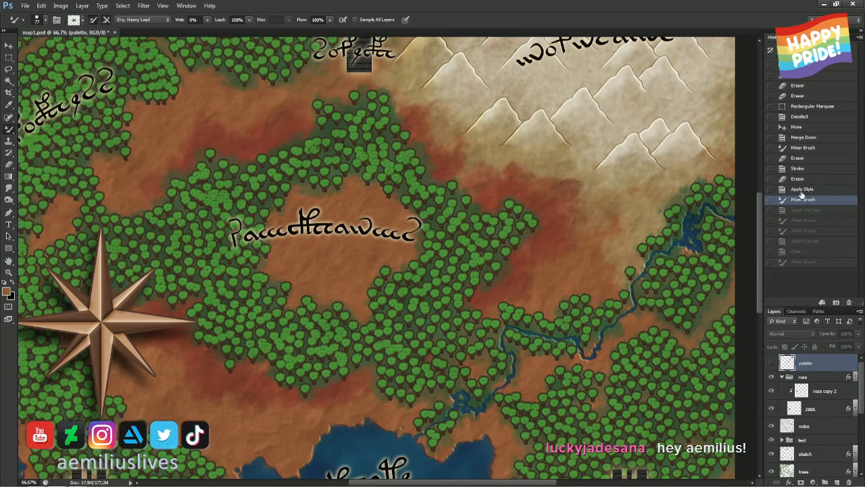
pyautogui.click(803, 191)
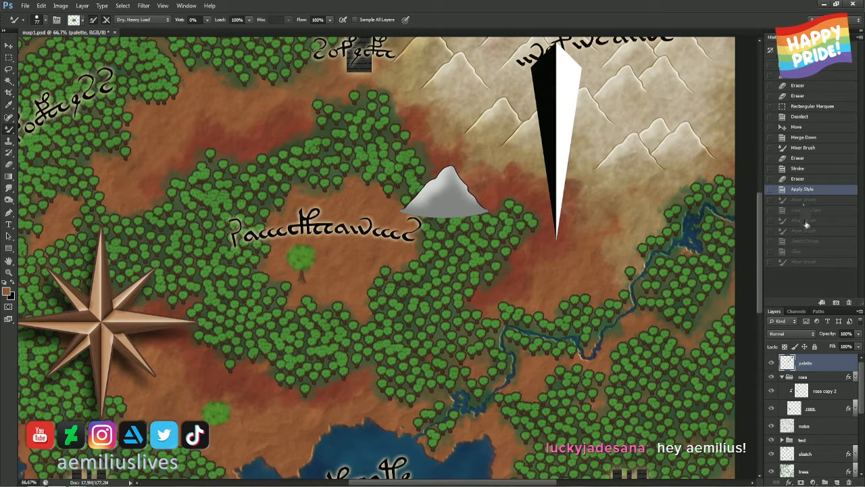
# Hide the palette layer, duplicate the trees layer, and hide the original trees layer
pyautogui.click(771, 363)
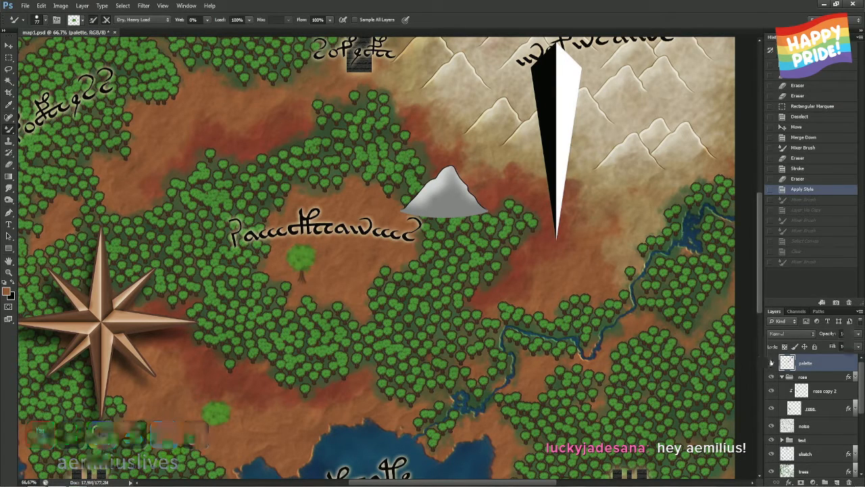
pyautogui.scroll(-3, 861, 397)
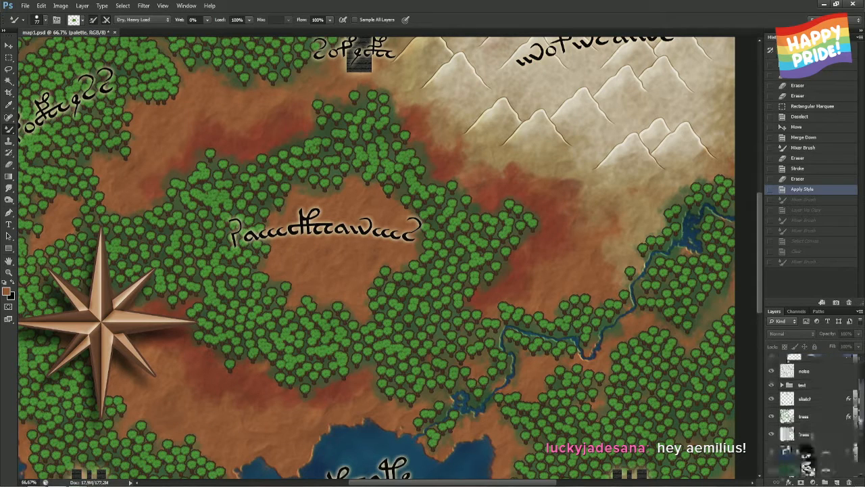
pyautogui.click(815, 418)
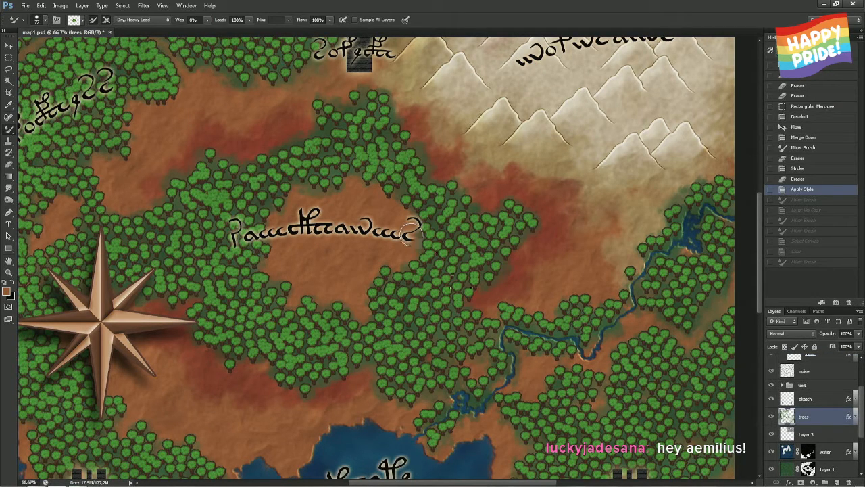
pyautogui.hotkey('ctrl', 'j')
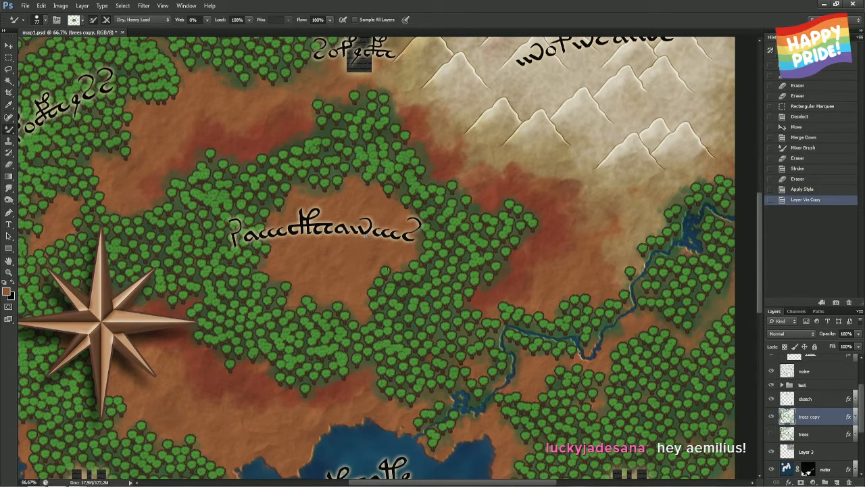
# Try stamping treetops on the trees copy layer inside the central clearing, and revert to the layer copy state
pyautogui.moveTo(343, 267); pyautogui.dragTo(379, 268)
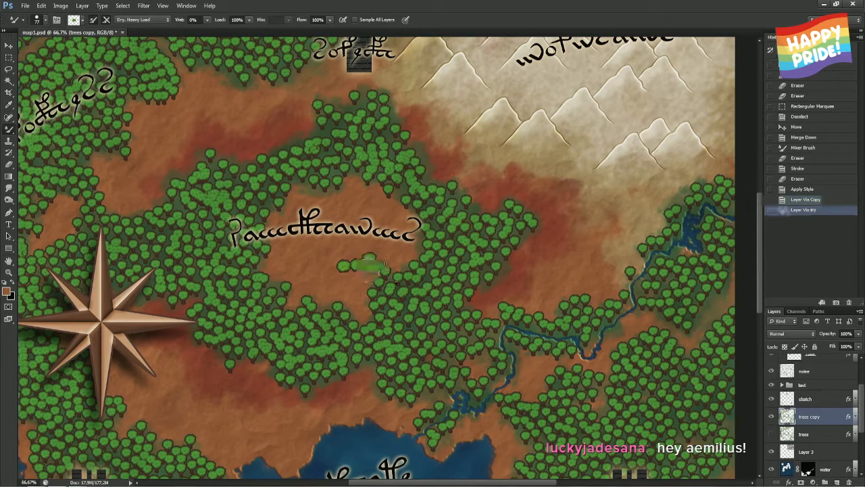
pyautogui.click(400, 264)
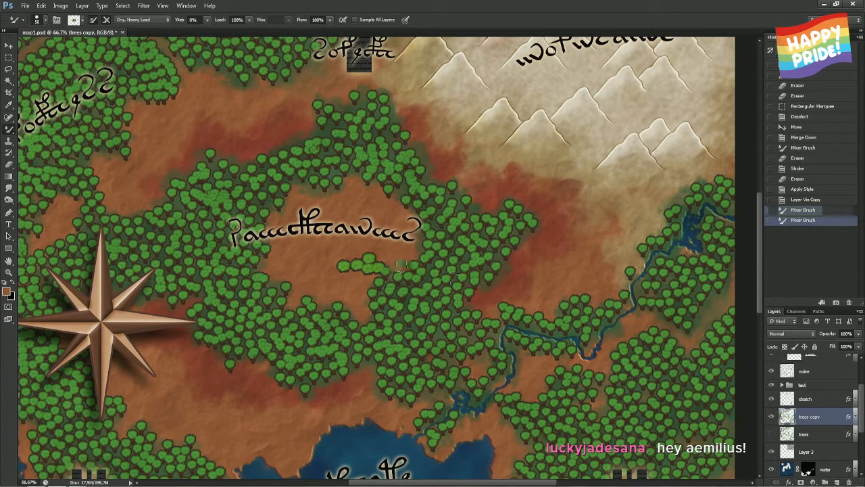
pyautogui.click(803, 200)
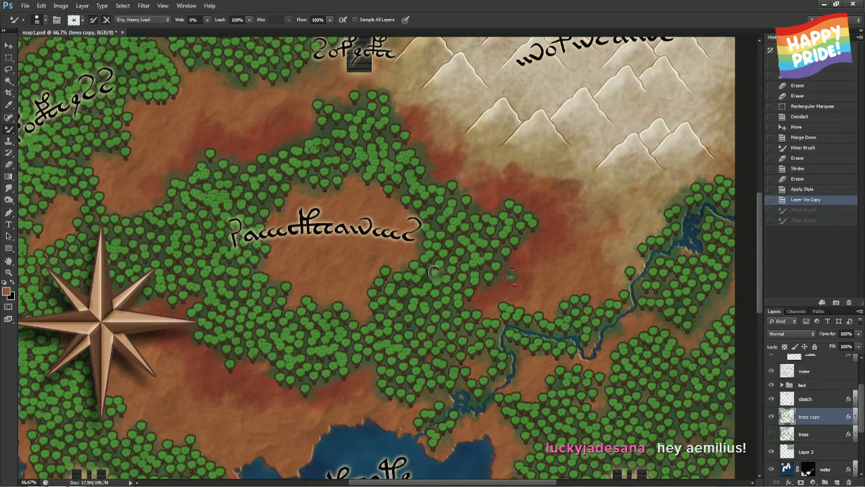
# Reduce the Mixer Brush size slightly from 65 px, testing it with treetop stamps on bare ground east of the forest and undoing them
pyautogui.click(516, 280)
pyautogui.hotkey('ctrl', 'z')
pyautogui.rightClick(516, 275)
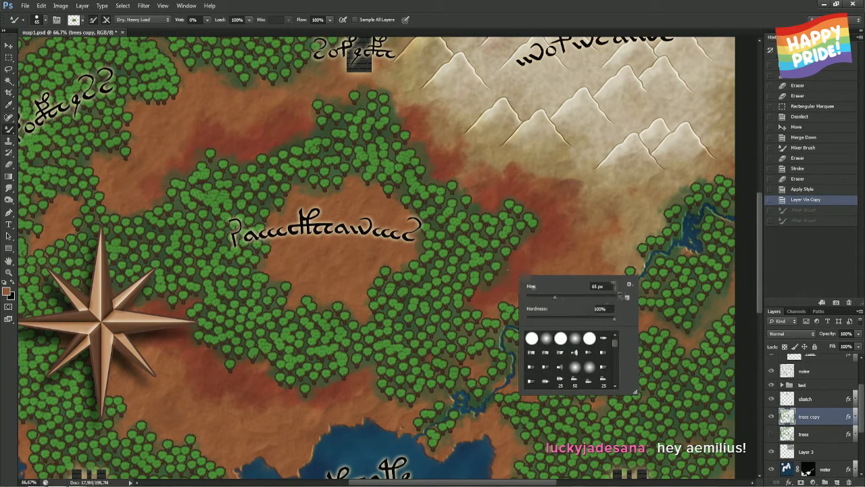
pyautogui.click(598, 287)
pyautogui.write('3')
pyautogui.press('Return')
pyautogui.moveTo(630, 298); pyautogui.dragTo(620, 284)
pyautogui.hotkey('ctrl', 'alt', 'z')
pyautogui.hotkey('ctrl', 'alt', 'z')
pyautogui.rightClick(540, 272)
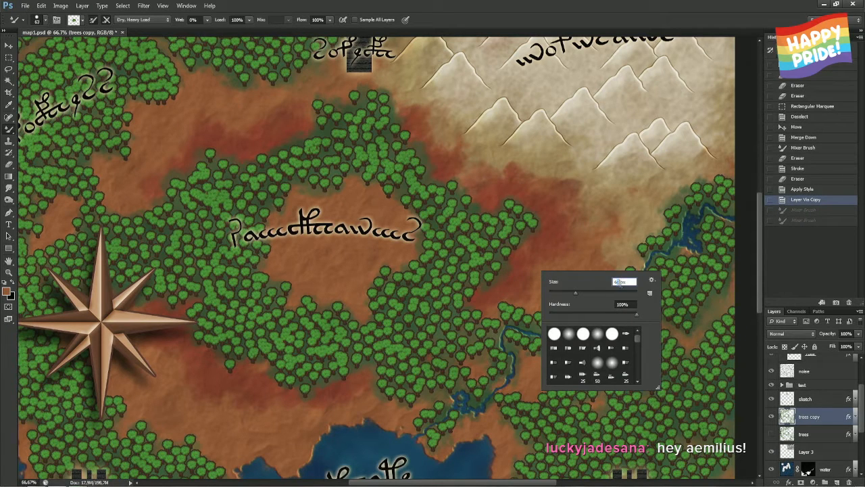
pyautogui.press('Return')
pyautogui.click(522, 278)
pyautogui.hotkey('ctrl', 'alt', 'z')
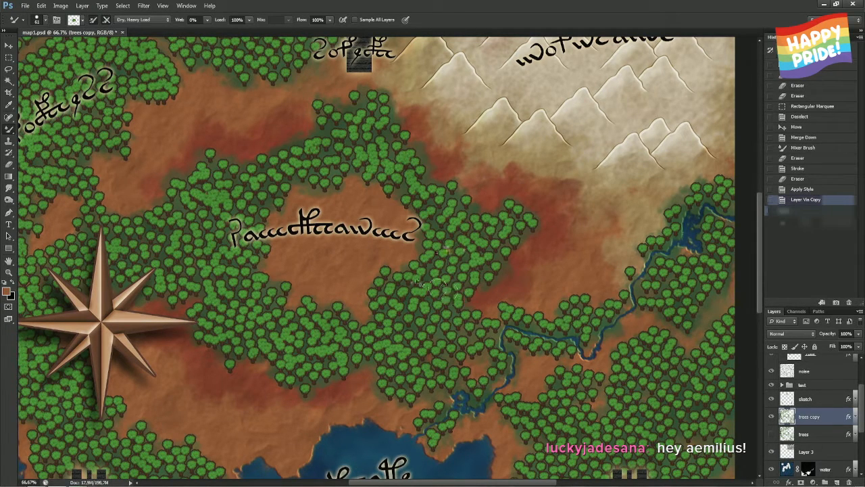
# Stamp overlapping treetops on the trees copy layer throughout the forest ring surrounding the central clearing and toward the compass rose
pyautogui.moveTo(440, 288)
pyautogui.mouseDown()
pyautogui.moveTo(448, 316)
pyautogui.moveTo(416, 313)
pyautogui.moveTo(400, 333)
pyautogui.moveTo(427, 345)
pyautogui.moveTo(448, 334)
pyautogui.moveTo(475, 338)
pyautogui.moveTo(467, 346)
pyautogui.moveTo(381, 348)
pyautogui.moveTo(367, 334)
pyautogui.moveTo(293, 342)
pyautogui.moveTo(274, 315)
pyautogui.moveTo(242, 310)
pyautogui.moveTo(210, 247)
pyautogui.moveTo(171, 252)
pyautogui.moveTo(189, 213)
pyautogui.moveTo(150, 233)
pyautogui.moveTo(173, 269)
pyautogui.moveTo(184, 269)
pyautogui.moveTo(152, 250)
pyautogui.moveTo(131, 263)
pyautogui.mouseUp()
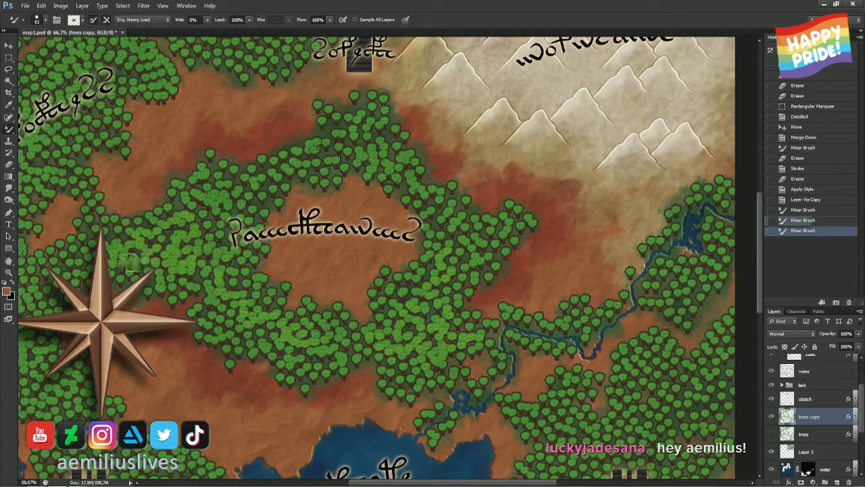
pyautogui.moveTo(218, 201)
pyautogui.mouseDown()
pyautogui.moveTo(307, 155)
pyautogui.moveTo(342, 157)
pyautogui.moveTo(326, 127)
pyautogui.moveTo(478, 235)
pyautogui.moveTo(455, 277)
pyautogui.moveTo(438, 269)
pyautogui.moveTo(408, 295)
pyautogui.mouseUp()
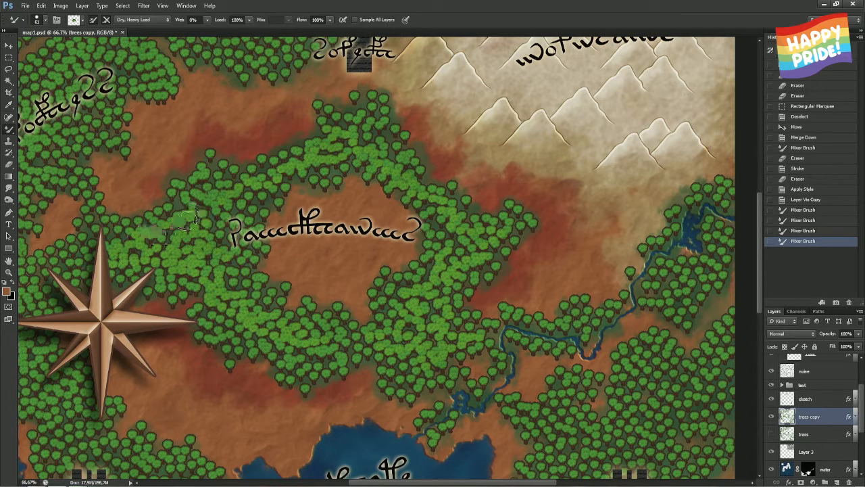
pyautogui.moveTo(190, 218)
pyautogui.mouseDown()
pyautogui.moveTo(163, 240)
pyautogui.moveTo(178, 233)
pyautogui.moveTo(137, 251)
pyautogui.mouseUp()
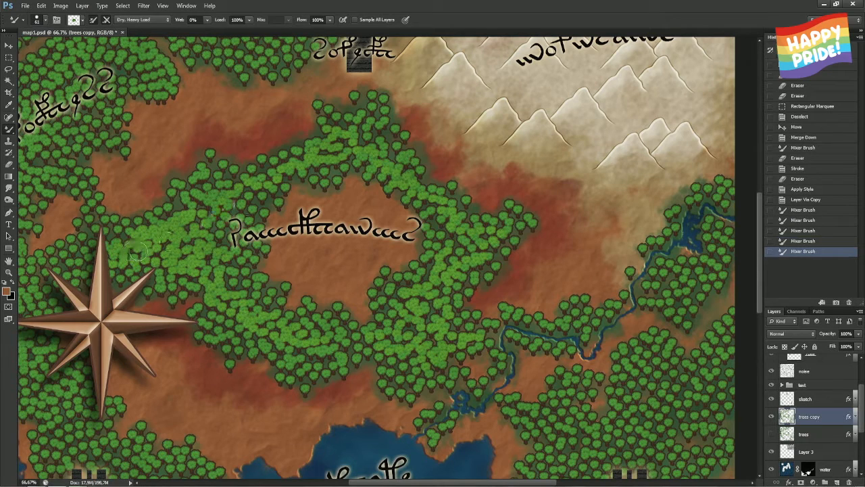
# Stamp more overlapping treetops along the northern and eastern parts of the forest ring around the central clearing
pyautogui.moveTo(256, 195)
pyautogui.mouseDown()
pyautogui.moveTo(211, 242)
pyautogui.moveTo(223, 225)
pyautogui.mouseUp()
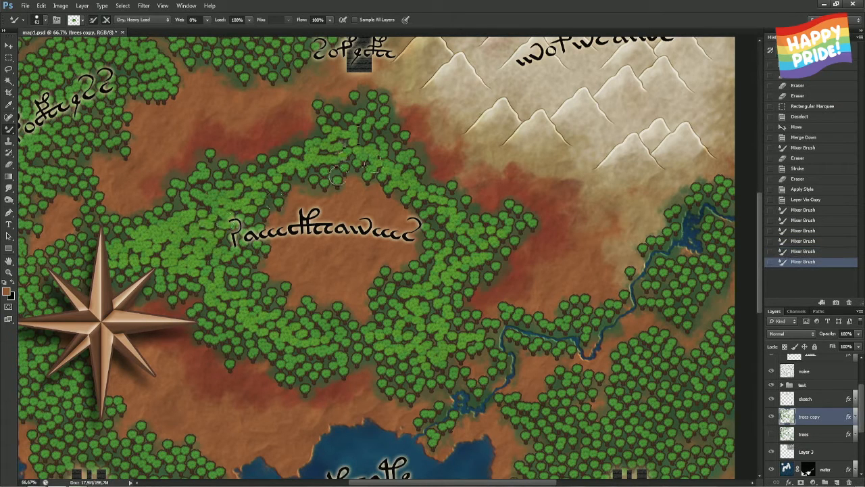
pyautogui.moveTo(337, 177)
pyautogui.mouseDown()
pyautogui.moveTo(369, 133)
pyautogui.moveTo(407, 170)
pyautogui.mouseUp()
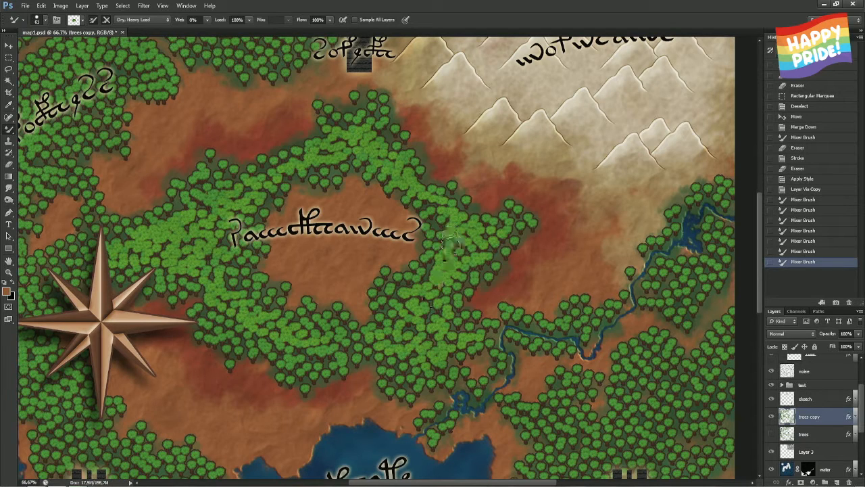
pyautogui.moveTo(431, 298)
pyautogui.mouseDown()
pyautogui.moveTo(436, 332)
pyautogui.moveTo(406, 369)
pyautogui.moveTo(425, 357)
pyautogui.moveTo(400, 298)
pyautogui.mouseUp()
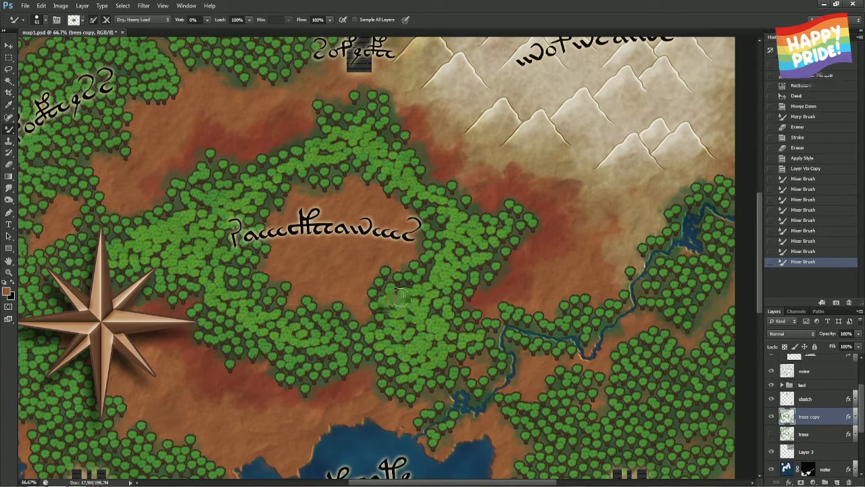
# Hide the rose group, the text group and the sketch layer to uncover the forests on the map
pyautogui.moveTo(257, 103)
pyautogui.mouseDown()
pyautogui.moveTo(411, 223)
pyautogui.moveTo(411, 236)
pyautogui.moveTo(332, 280)
pyautogui.mouseUp()
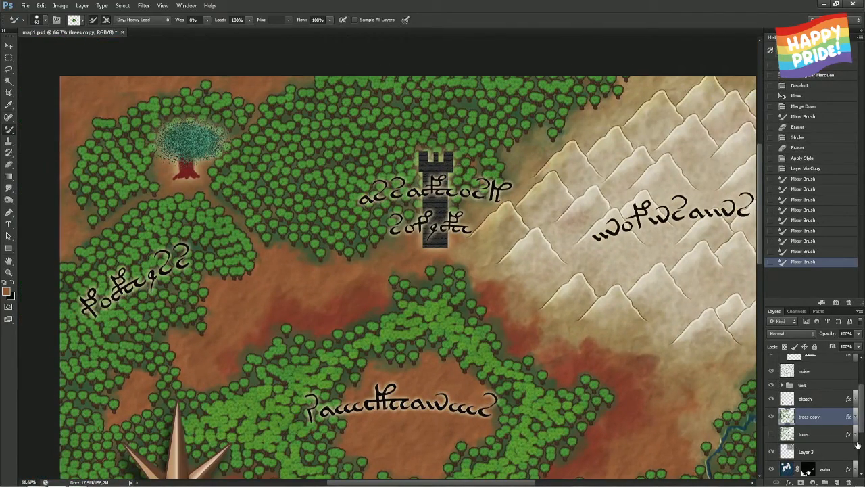
pyautogui.scroll(3, 863, 397)
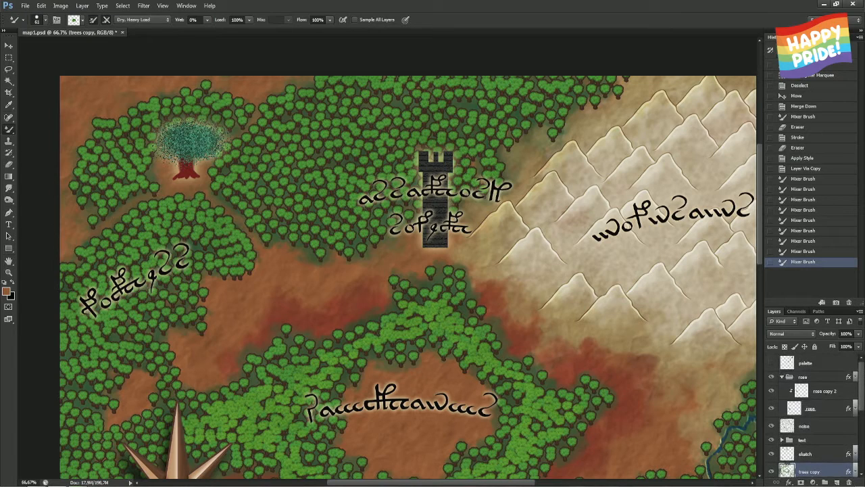
pyautogui.click(773, 391)
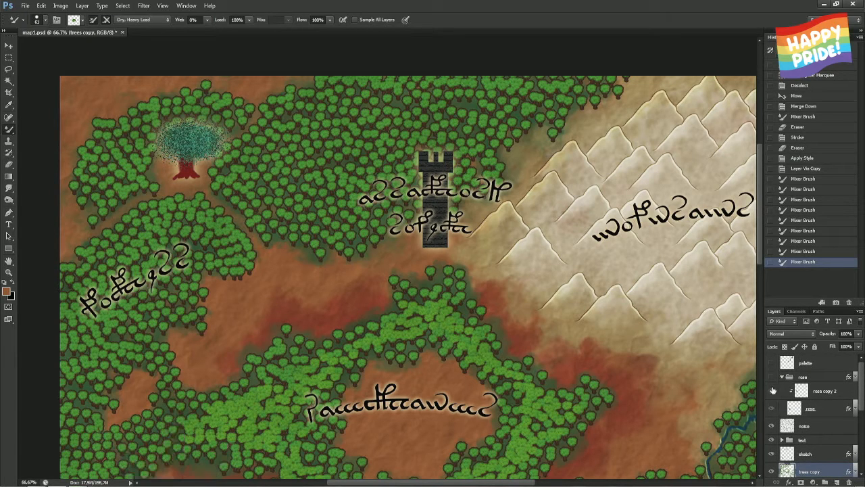
pyautogui.click(782, 376)
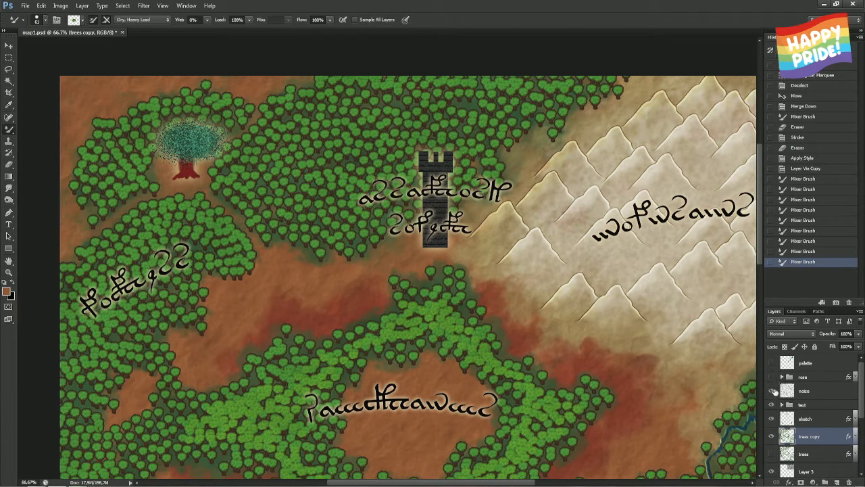
pyautogui.click(772, 404)
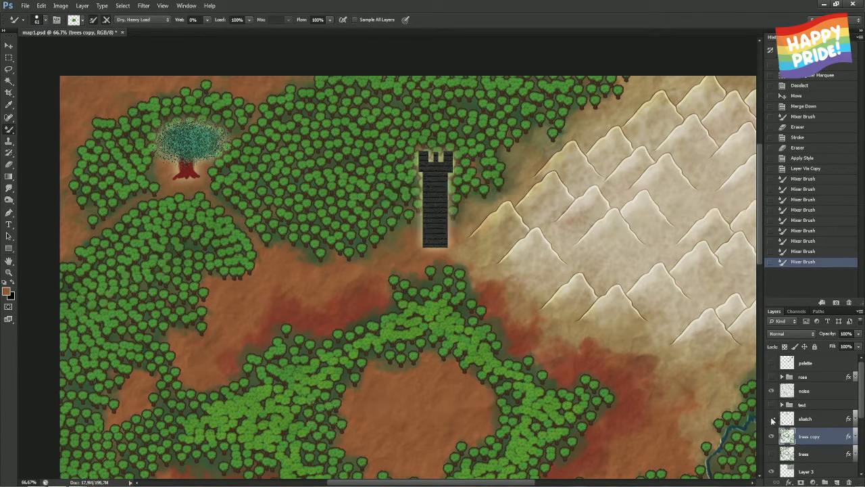
pyautogui.click(771, 418)
# Try stamping treetops across the large northern forest, and undo the last stroke
pyautogui.moveTo(308, 190)
pyautogui.mouseDown()
pyautogui.moveTo(372, 218)
pyautogui.moveTo(362, 225)
pyautogui.mouseUp()
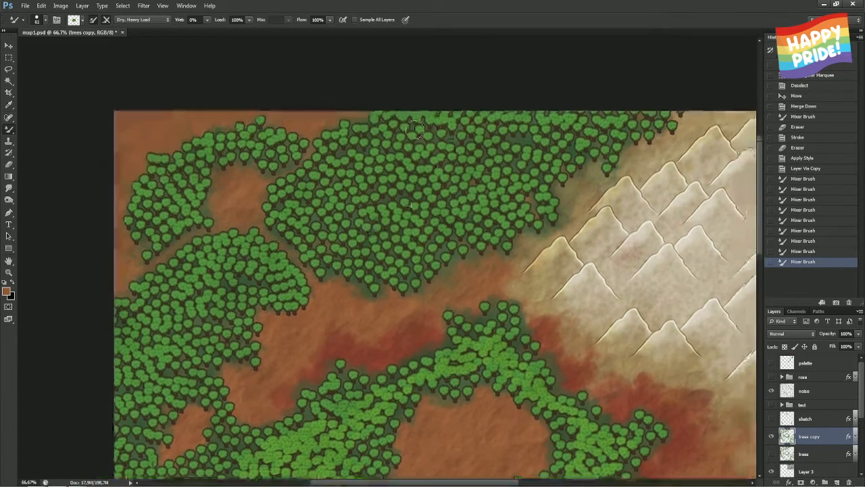
pyautogui.moveTo(399, 145)
pyautogui.mouseDown()
pyautogui.moveTo(357, 158)
pyautogui.moveTo(373, 147)
pyautogui.moveTo(344, 169)
pyautogui.moveTo(341, 192)
pyautogui.moveTo(308, 191)
pyautogui.mouseUp()
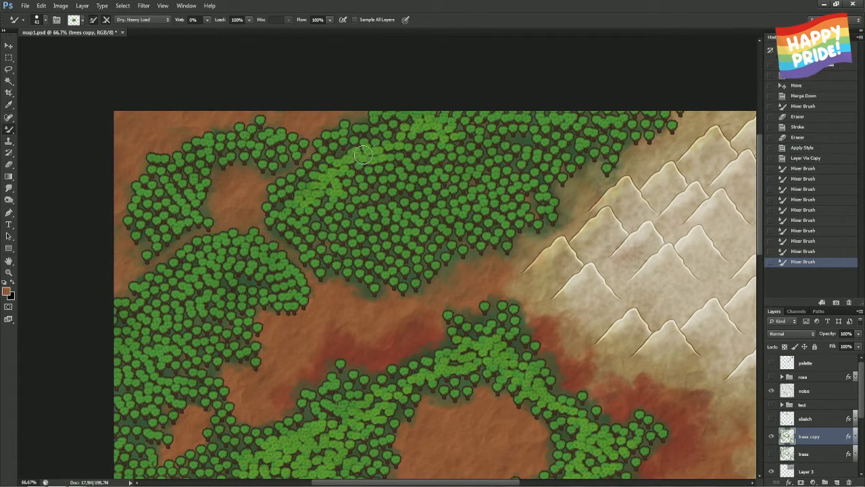
pyautogui.hotkey('ctrl', 'z')
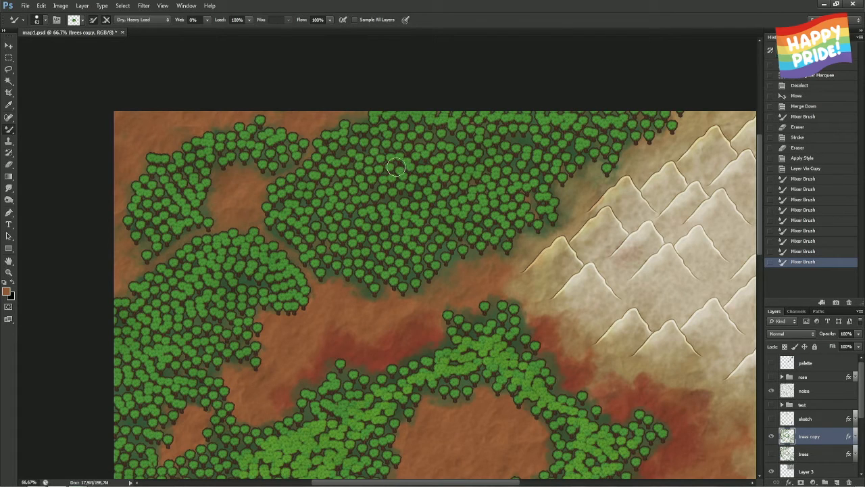
# Set the Mixer Brush tip spacing to 77%
pyautogui.press('F6')
pyautogui.press('F6')
pyautogui.press('F6')
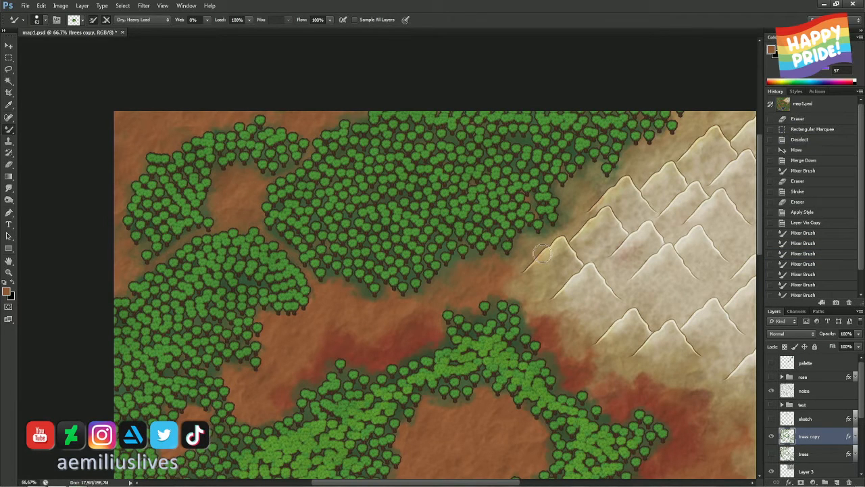
pyautogui.press('F5')
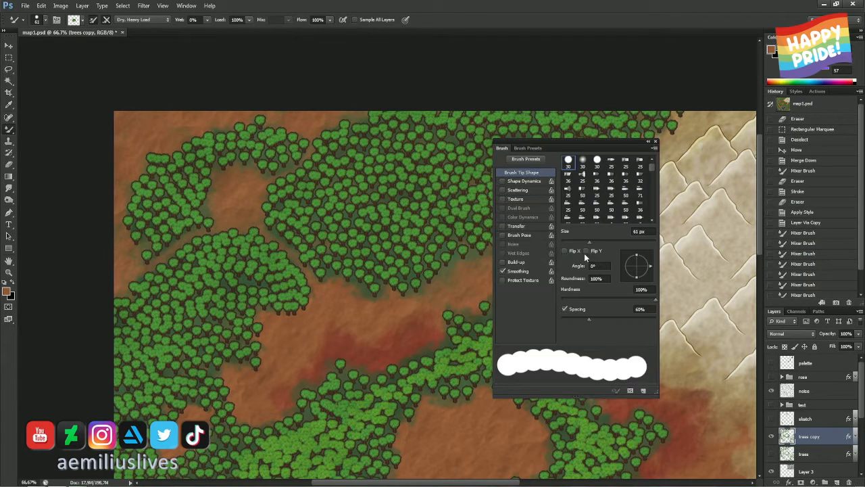
pyautogui.click(597, 320)
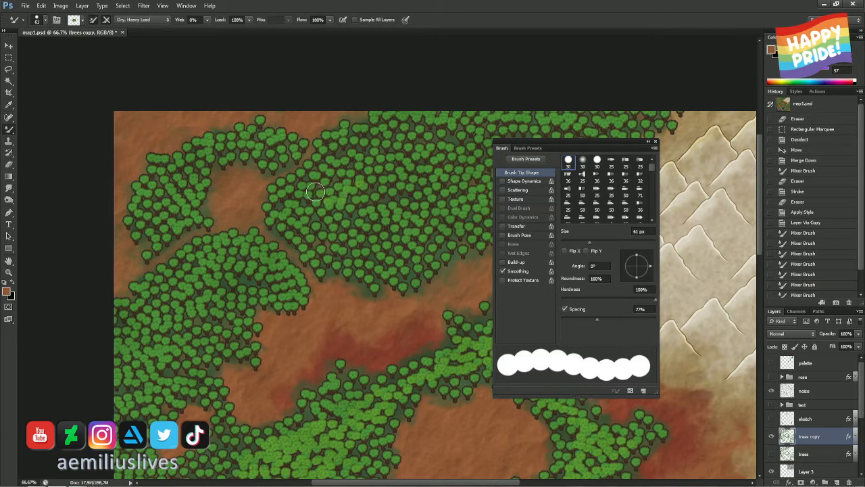
# Stamp treetops on the trees copy layer throughout the large northern forest, from its western edge to the mountains
pyautogui.moveTo(330, 235)
pyautogui.mouseDown()
pyautogui.moveTo(351, 195)
pyautogui.moveTo(324, 170)
pyautogui.moveTo(362, 155)
pyautogui.moveTo(360, 199)
pyautogui.moveTo(392, 148)
pyautogui.moveTo(402, 173)
pyautogui.moveTo(427, 132)
pyautogui.moveTo(437, 155)
pyautogui.moveTo(469, 130)
pyautogui.moveTo(553, 134)
pyautogui.mouseUp()
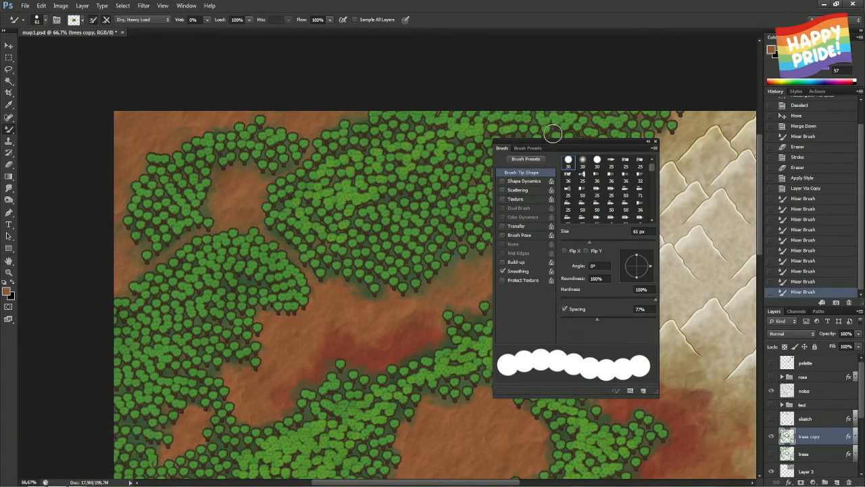
pyautogui.press('F5')
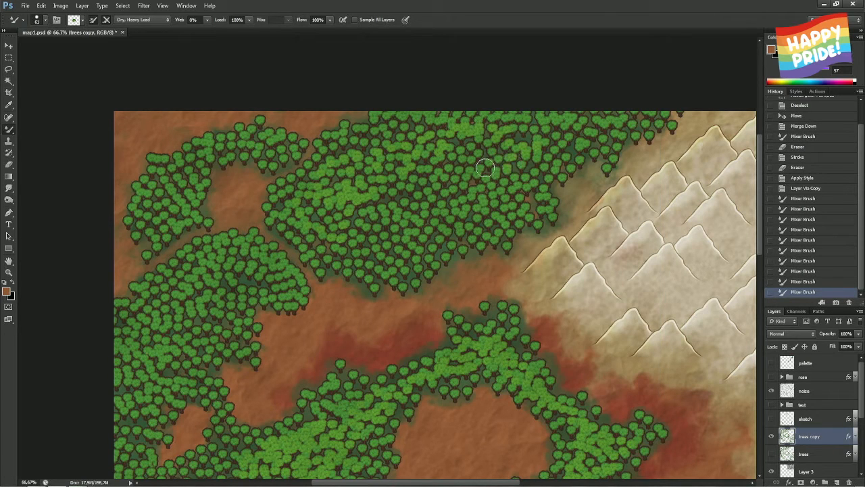
pyautogui.moveTo(469, 170)
pyautogui.mouseDown()
pyautogui.moveTo(425, 193)
pyautogui.moveTo(418, 209)
pyautogui.moveTo(415, 192)
pyautogui.moveTo(392, 221)
pyautogui.moveTo(380, 219)
pyautogui.moveTo(369, 238)
pyautogui.moveTo(390, 244)
pyautogui.moveTo(353, 250)
pyautogui.moveTo(423, 250)
pyautogui.moveTo(449, 207)
pyautogui.moveTo(474, 207)
pyautogui.moveTo(501, 181)
pyautogui.moveTo(515, 203)
pyautogui.moveTo(506, 179)
pyautogui.mouseUp()
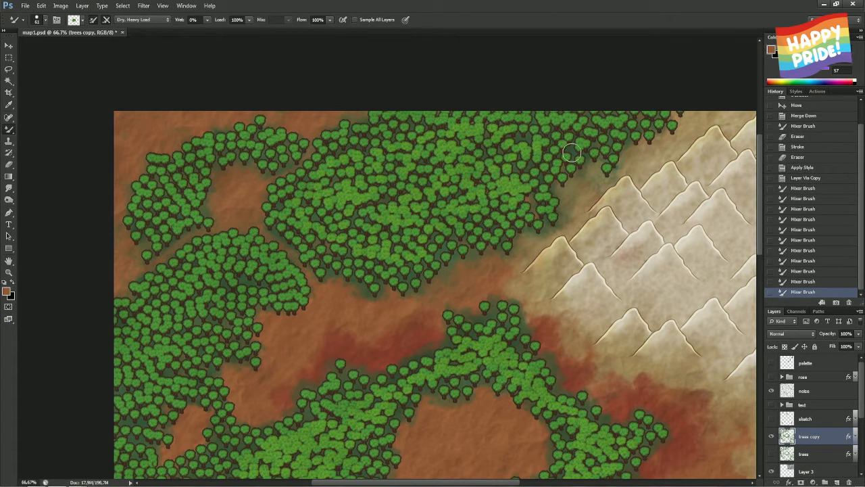
pyautogui.moveTo(566, 134)
pyautogui.mouseDown()
pyautogui.moveTo(549, 140)
pyautogui.moveTo(599, 122)
pyautogui.moveTo(570, 121)
pyautogui.moveTo(634, 122)
pyautogui.moveTo(601, 134)
pyautogui.moveTo(618, 142)
pyautogui.moveTo(586, 134)
pyautogui.mouseUp()
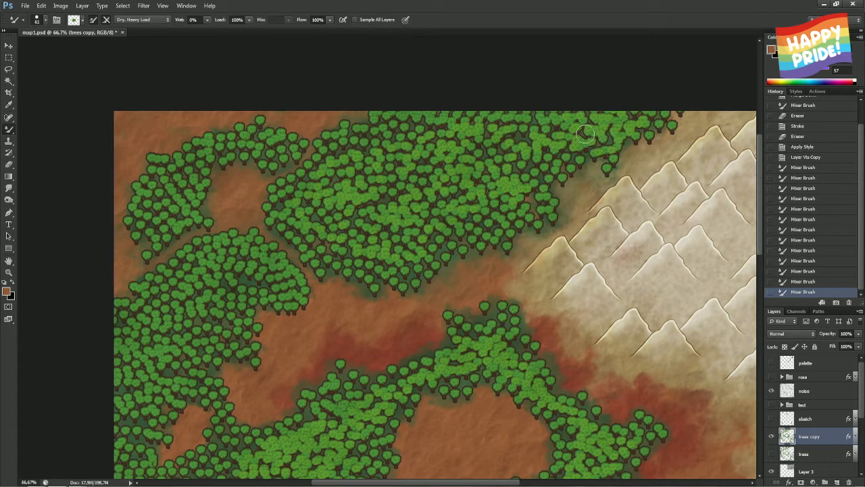
pyautogui.moveTo(450, 108); pyautogui.dragTo(474, 128)
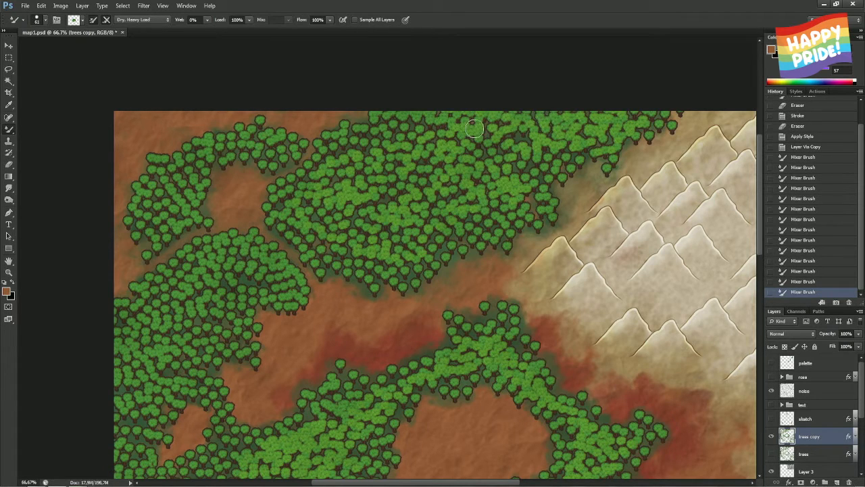
pyautogui.click(398, 132)
pyautogui.click(307, 166)
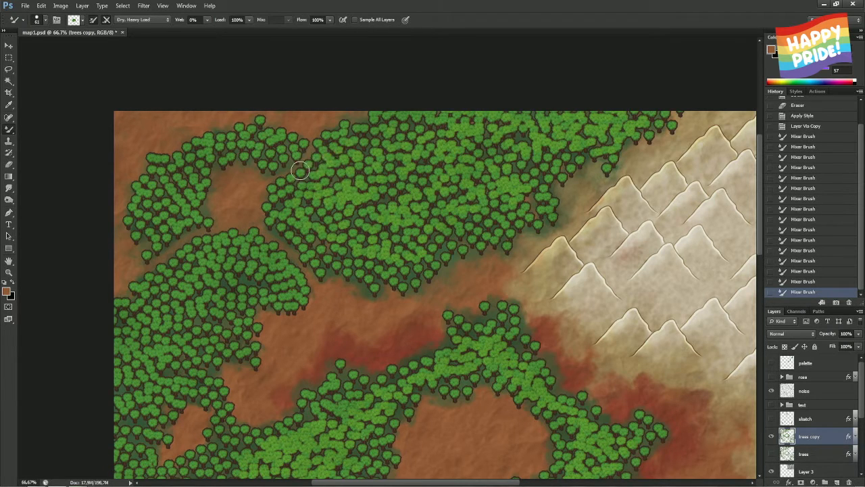
pyautogui.moveTo(288, 187); pyautogui.dragTo(294, 204)
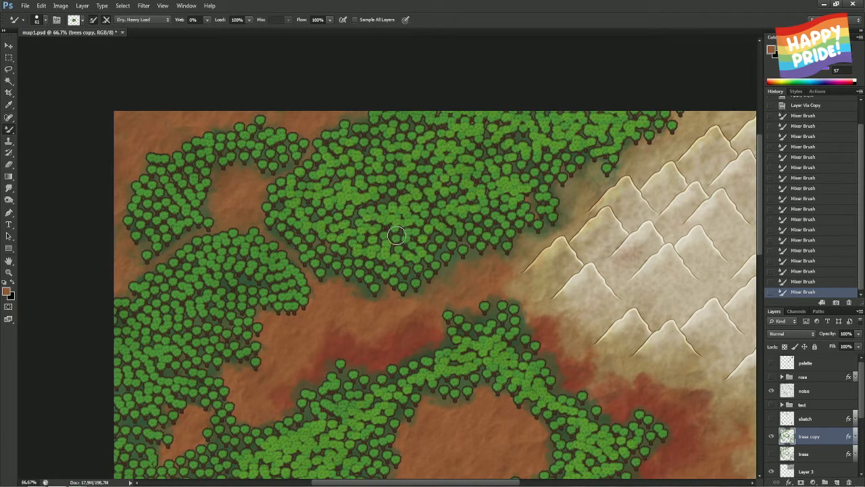
pyautogui.moveTo(472, 224); pyautogui.dragTo(423, 265)
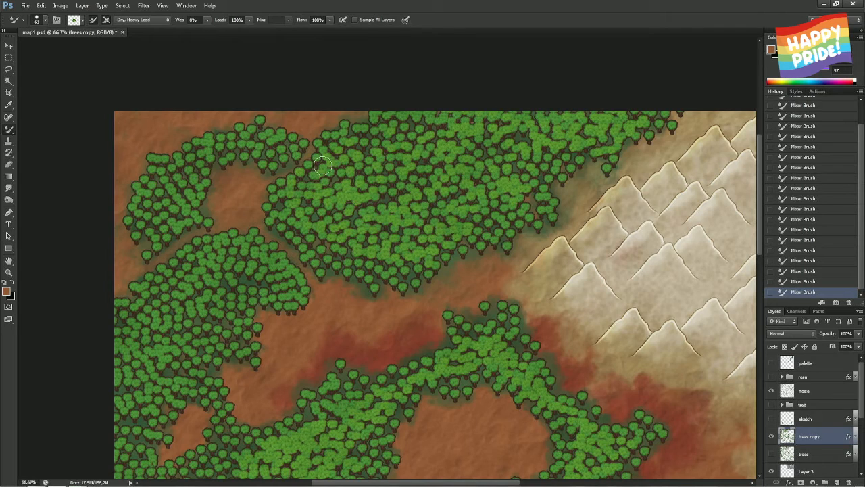
# Stamp treetops over the arc-shaped grove around the small bare patch in the map's northwest corner
pyautogui.moveTo(264, 170); pyautogui.dragTo(367, 156)
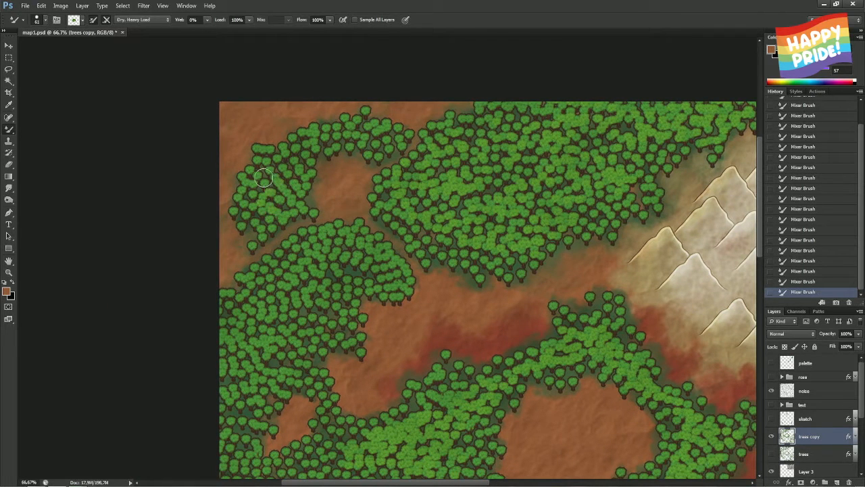
pyautogui.moveTo(263, 177)
pyautogui.mouseDown()
pyautogui.moveTo(249, 195)
pyautogui.moveTo(254, 212)
pyautogui.moveTo(291, 199)
pyautogui.moveTo(277, 175)
pyautogui.moveTo(286, 153)
pyautogui.moveTo(296, 164)
pyautogui.moveTo(303, 141)
pyautogui.moveTo(322, 130)
pyautogui.moveTo(331, 140)
pyautogui.moveTo(347, 131)
pyautogui.moveTo(373, 140)
pyautogui.moveTo(305, 145)
pyautogui.moveTo(276, 168)
pyautogui.moveTo(286, 172)
pyautogui.moveTo(296, 158)
pyautogui.moveTo(275, 161)
pyautogui.mouseUp()
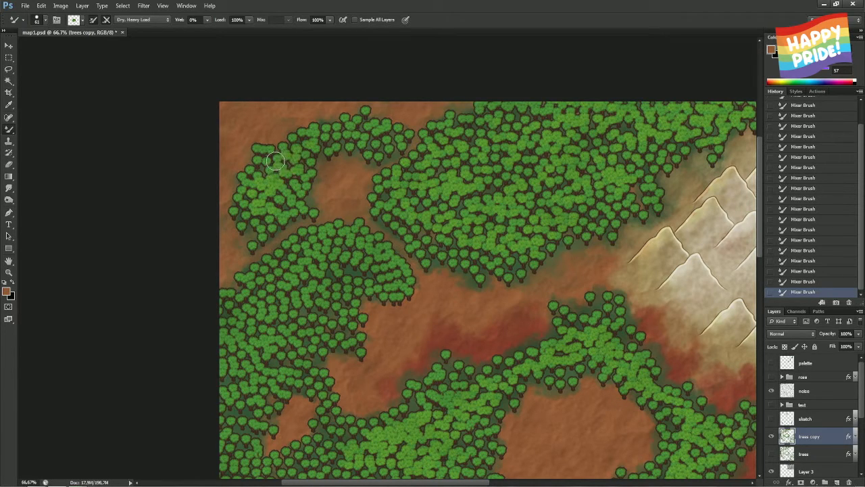
pyautogui.moveTo(327, 139)
pyautogui.mouseDown()
pyautogui.moveTo(388, 130)
pyautogui.moveTo(384, 144)
pyautogui.moveTo(366, 139)
pyautogui.moveTo(422, 142)
pyautogui.mouseUp()
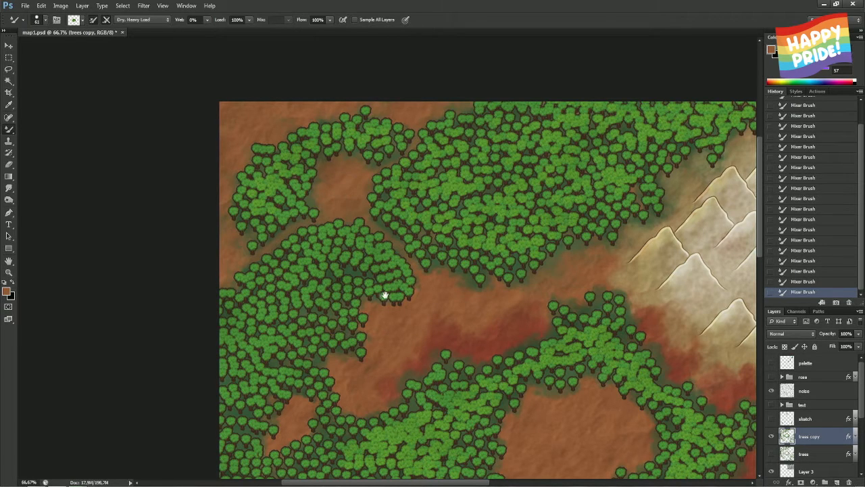
# Stamp treetops throughout the western forest, around its small clearing and over to the central forest ring
pyautogui.moveTo(384, 295); pyautogui.dragTo(376, 183)
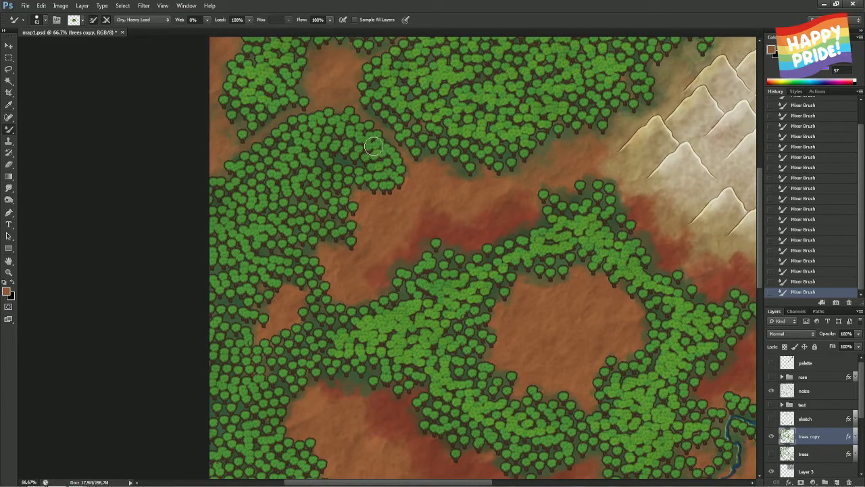
pyautogui.moveTo(351, 137)
pyautogui.mouseDown()
pyautogui.moveTo(318, 119)
pyautogui.moveTo(335, 135)
pyautogui.moveTo(308, 129)
pyautogui.moveTo(292, 140)
pyautogui.moveTo(310, 146)
pyautogui.moveTo(293, 136)
pyautogui.moveTo(291, 153)
pyautogui.moveTo(305, 158)
pyautogui.moveTo(257, 160)
pyautogui.moveTo(277, 173)
pyautogui.moveTo(248, 196)
pyautogui.moveTo(232, 197)
pyautogui.moveTo(215, 218)
pyautogui.moveTo(270, 205)
pyautogui.moveTo(294, 188)
pyautogui.moveTo(386, 179)
pyautogui.mouseUp()
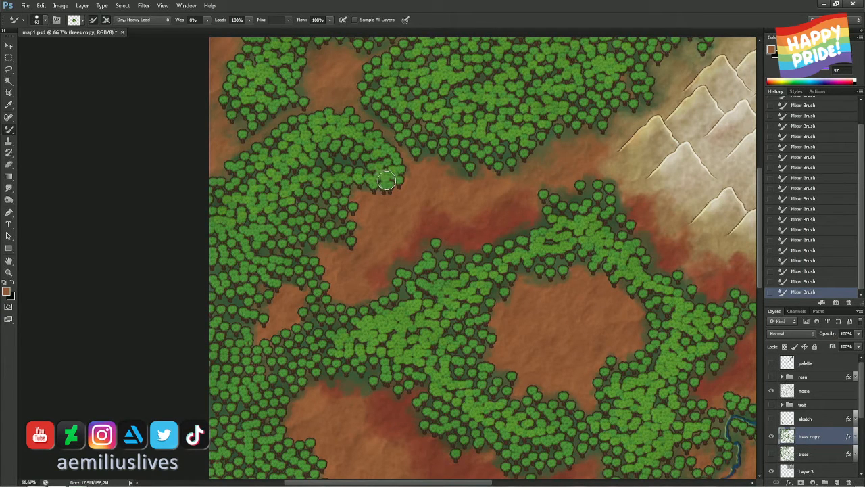
pyautogui.moveTo(319, 214)
pyautogui.mouseDown()
pyautogui.moveTo(353, 229)
pyautogui.moveTo(329, 218)
pyautogui.moveTo(284, 225)
pyautogui.moveTo(291, 211)
pyautogui.moveTo(277, 231)
pyautogui.moveTo(243, 226)
pyautogui.moveTo(254, 243)
pyautogui.moveTo(226, 265)
pyautogui.moveTo(296, 269)
pyautogui.moveTo(342, 325)
pyautogui.moveTo(311, 321)
pyautogui.moveTo(322, 335)
pyautogui.moveTo(276, 363)
pyautogui.moveTo(324, 361)
pyautogui.moveTo(296, 344)
pyautogui.moveTo(249, 355)
pyautogui.mouseUp()
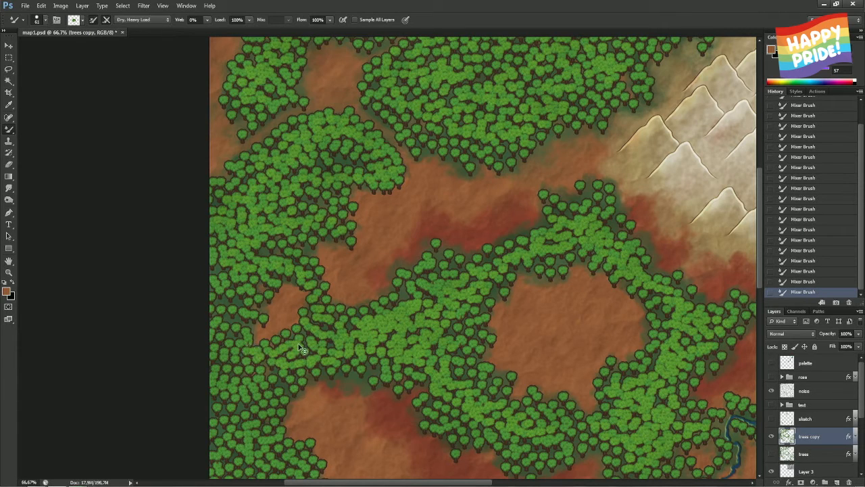
pyautogui.moveTo(302, 349)
pyautogui.mouseDown()
pyautogui.moveTo(265, 349)
pyautogui.moveTo(263, 366)
pyautogui.moveTo(282, 386)
pyautogui.moveTo(214, 355)
pyautogui.moveTo(223, 340)
pyautogui.moveTo(237, 351)
pyautogui.moveTo(233, 328)
pyautogui.moveTo(219, 325)
pyautogui.moveTo(231, 309)
pyautogui.moveTo(234, 319)
pyautogui.moveTo(239, 314)
pyautogui.moveTo(225, 311)
pyautogui.moveTo(226, 297)
pyautogui.moveTo(250, 304)
pyautogui.moveTo(228, 302)
pyautogui.moveTo(244, 276)
pyautogui.mouseUp()
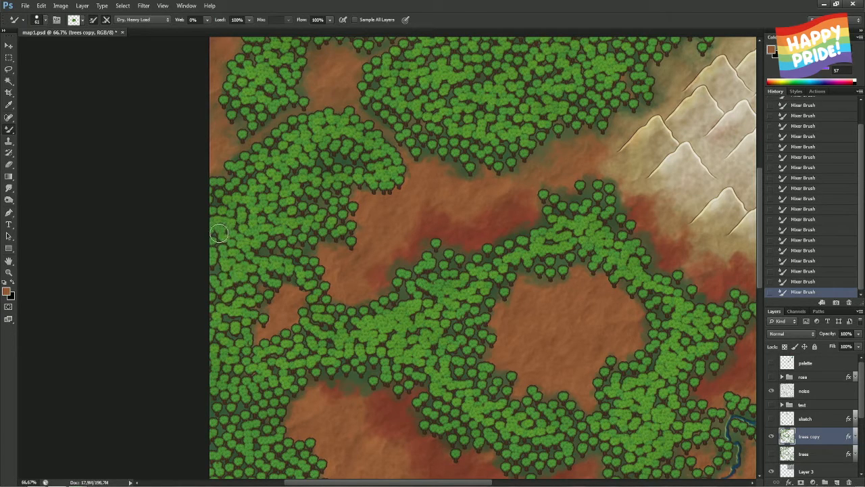
pyautogui.moveTo(283, 247)
pyautogui.mouseDown()
pyautogui.moveTo(277, 231)
pyautogui.moveTo(306, 248)
pyautogui.mouseUp()
# Stamp treetops down through the southwestern forest toward the coast, stepping through the history to revise some strokes
pyautogui.moveTo(391, 342); pyautogui.dragTo(383, 203)
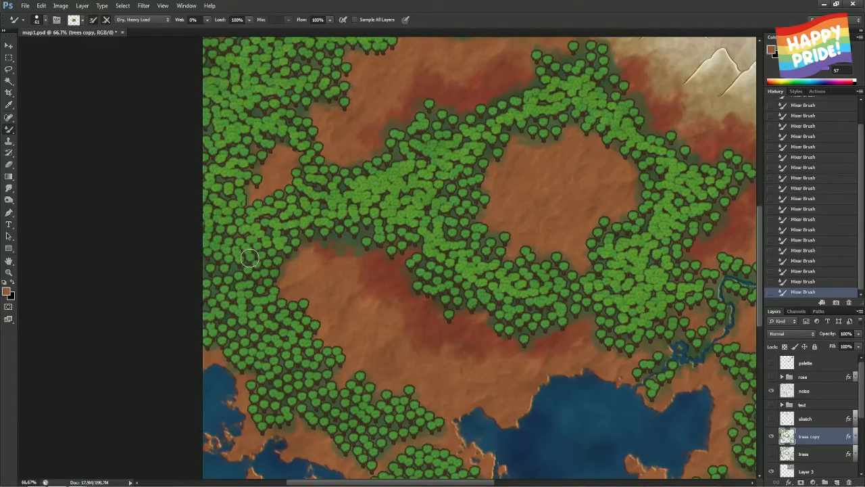
pyautogui.moveTo(249, 258)
pyautogui.mouseDown()
pyautogui.moveTo(213, 294)
pyautogui.moveTo(237, 300)
pyautogui.moveTo(224, 306)
pyautogui.moveTo(249, 306)
pyautogui.moveTo(247, 289)
pyautogui.moveTo(220, 293)
pyautogui.moveTo(268, 313)
pyautogui.moveTo(244, 277)
pyautogui.moveTo(263, 267)
pyautogui.mouseUp()
pyautogui.moveTo(264, 329)
pyautogui.mouseDown()
pyautogui.moveTo(238, 337)
pyautogui.moveTo(235, 325)
pyautogui.moveTo(269, 342)
pyautogui.moveTo(288, 325)
pyautogui.moveTo(290, 334)
pyautogui.moveTo(276, 328)
pyautogui.moveTo(300, 347)
pyautogui.moveTo(290, 357)
pyautogui.moveTo(257, 354)
pyautogui.moveTo(277, 357)
pyautogui.mouseUp()
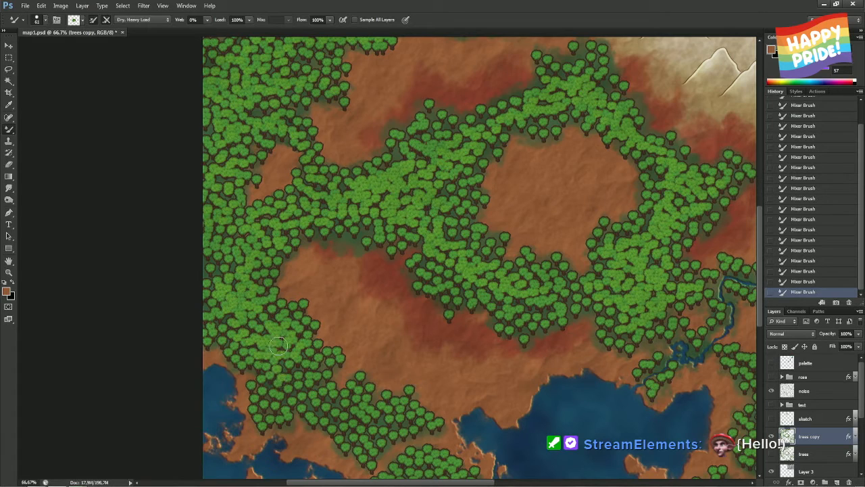
pyautogui.click(801, 272)
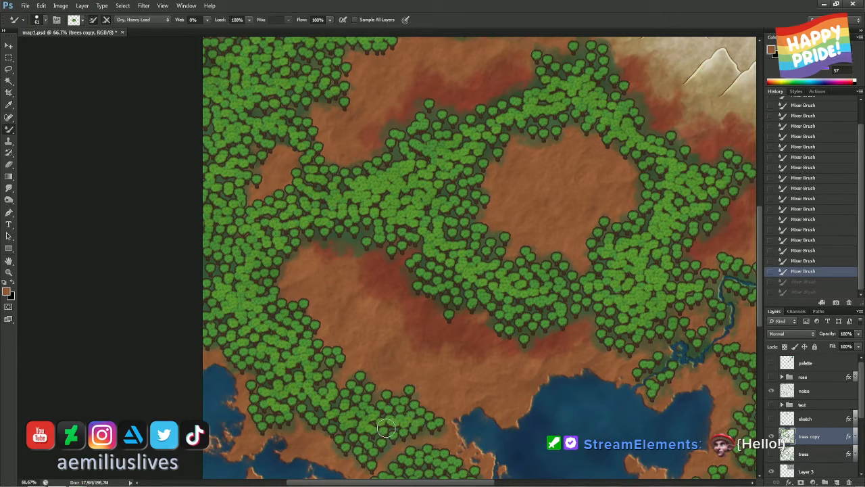
pyautogui.hotkey('ctrl', 'shift', 'z')
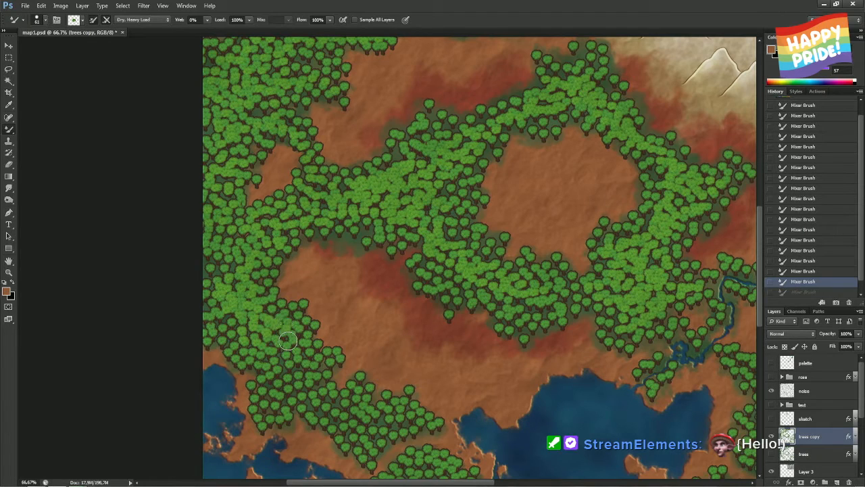
pyautogui.hotkey('ctrl', 'shift', 'z')
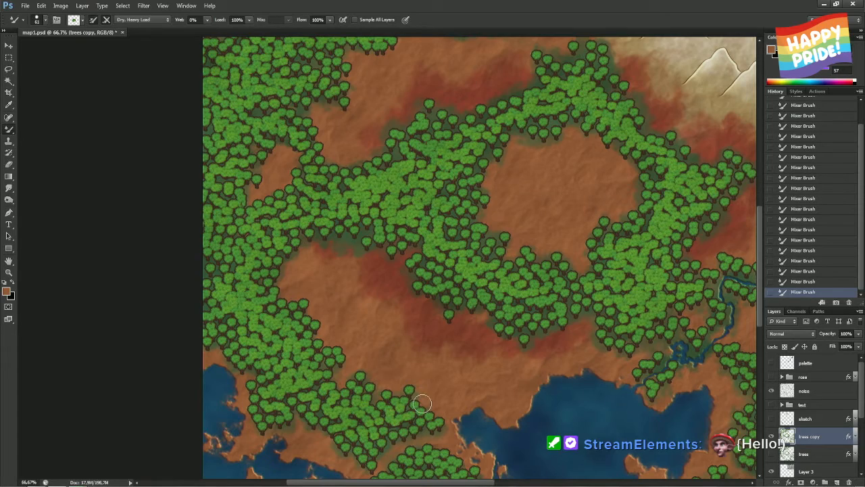
pyautogui.moveTo(438, 404); pyautogui.dragTo(426, 235)
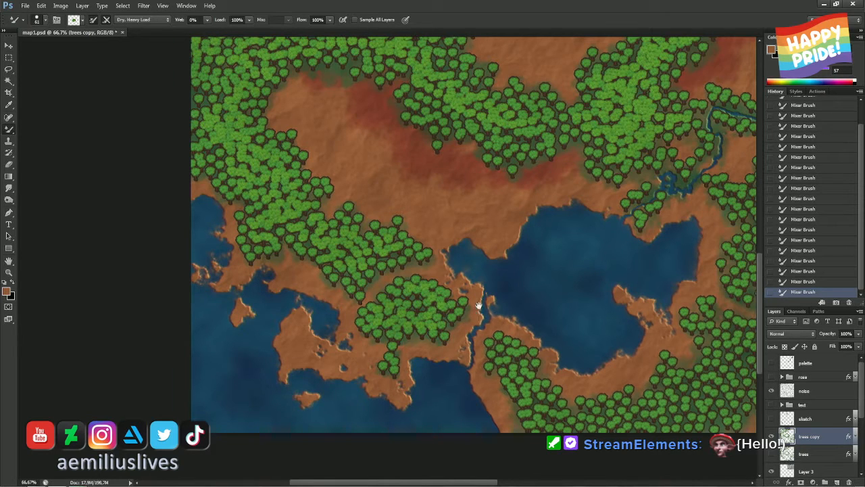
# Stamp treetops on the trees copy layer through the southern part of the forest below the large lake
pyautogui.moveTo(478, 306); pyautogui.dragTo(397, 250)
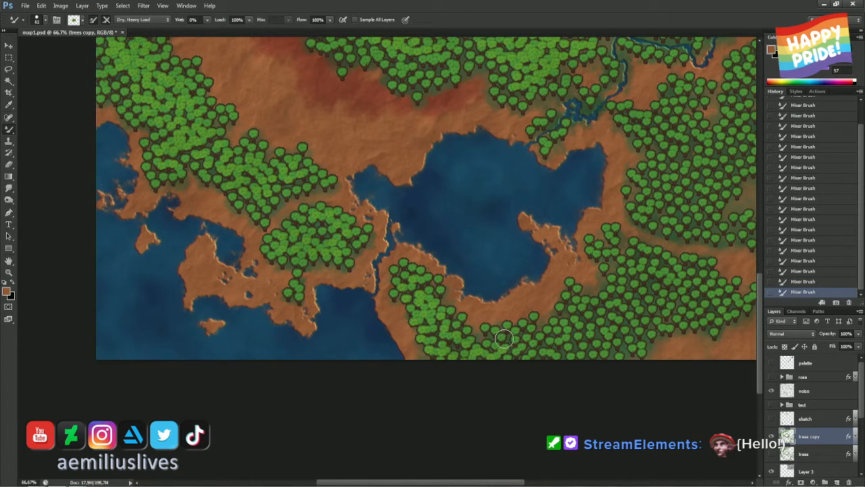
pyautogui.click(613, 320)
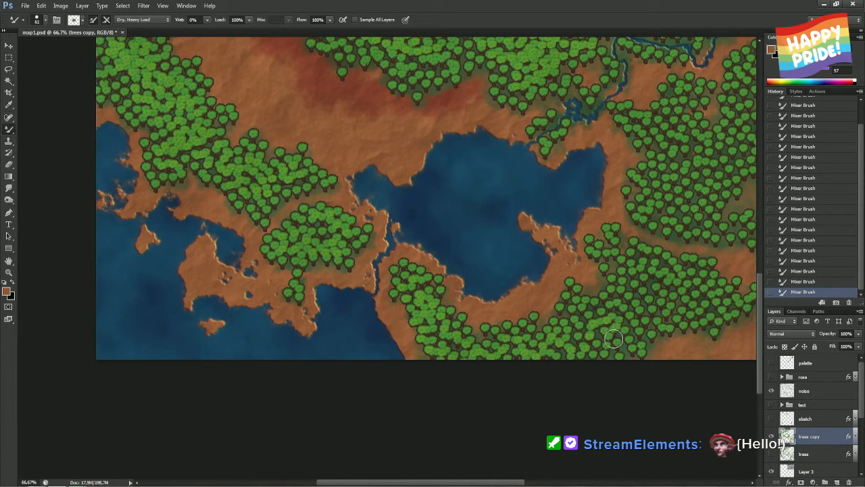
pyautogui.click(614, 339)
pyautogui.click(594, 347)
pyautogui.click(600, 351)
pyautogui.click(589, 316)
pyautogui.click(581, 298)
pyautogui.click(574, 309)
pyautogui.click(572, 319)
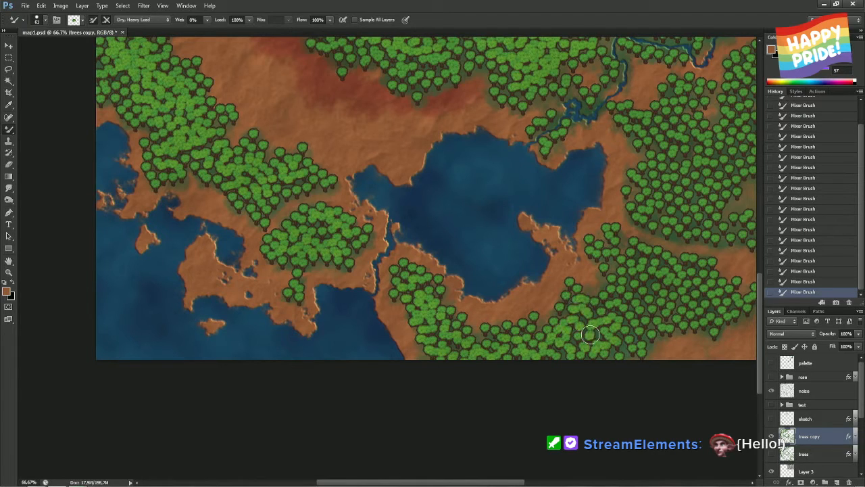
pyautogui.click(590, 335)
pyautogui.click(613, 316)
pyautogui.click(624, 301)
pyautogui.click(662, 322)
pyautogui.click(646, 328)
pyautogui.click(624, 326)
# Stamp treetops through the northern half of the southern forest and out toward its pointed eastern end
pyautogui.click(631, 283)
pyautogui.click(622, 286)
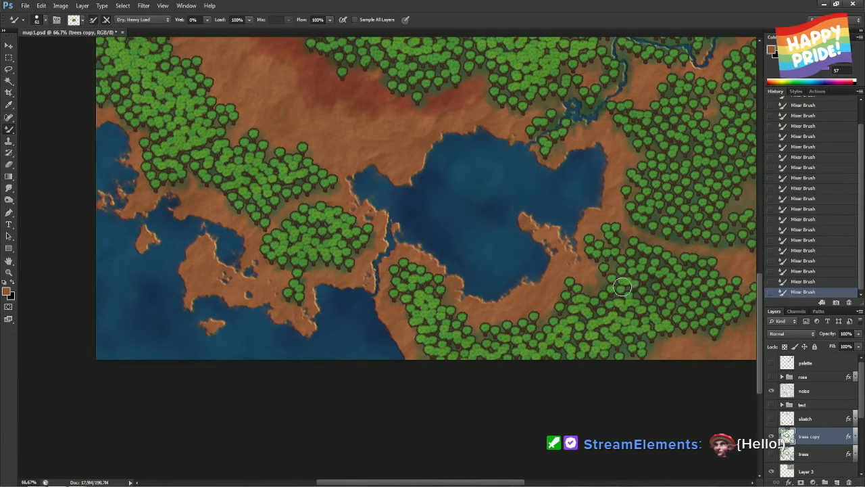
pyautogui.click(620, 285)
pyautogui.click(619, 262)
pyautogui.click(616, 260)
pyautogui.click(640, 260)
pyautogui.click(650, 258)
pyautogui.click(654, 278)
pyautogui.click(678, 269)
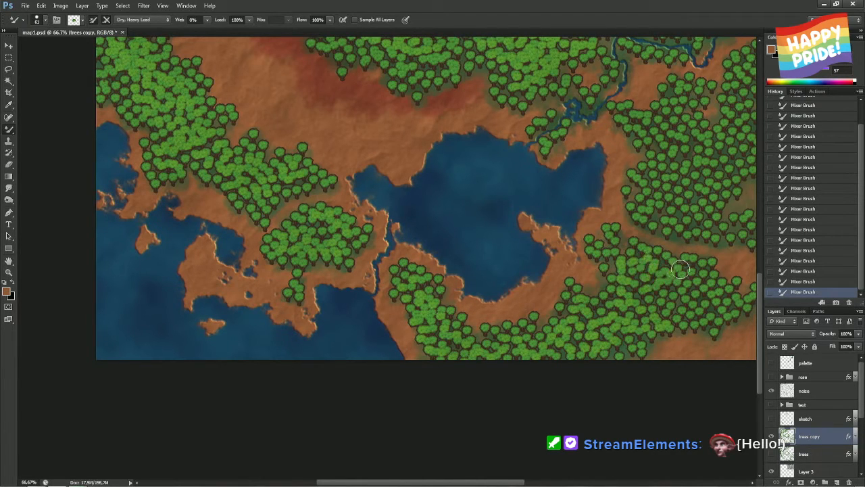
pyautogui.click(677, 291)
pyautogui.click(702, 298)
pyautogui.click(694, 305)
pyautogui.click(656, 305)
pyautogui.moveTo(682, 286); pyautogui.dragTo(622, 285)
pyautogui.click(670, 311)
pyautogui.click(657, 297)
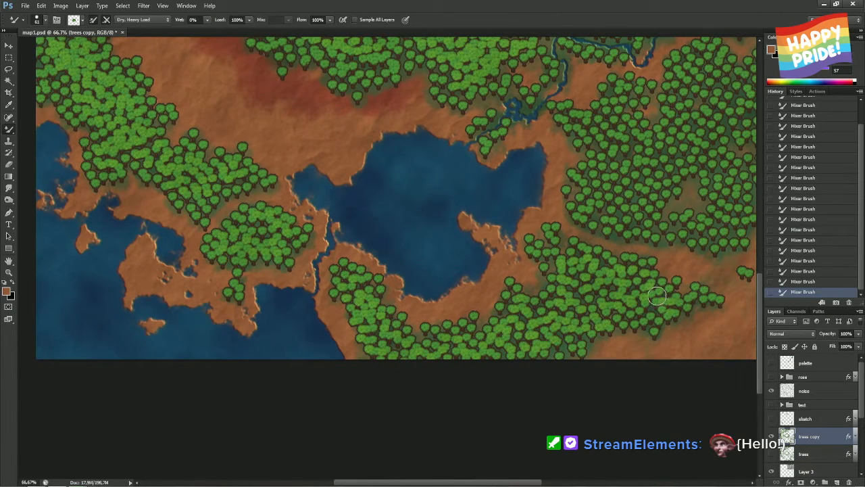
pyautogui.click(654, 307)
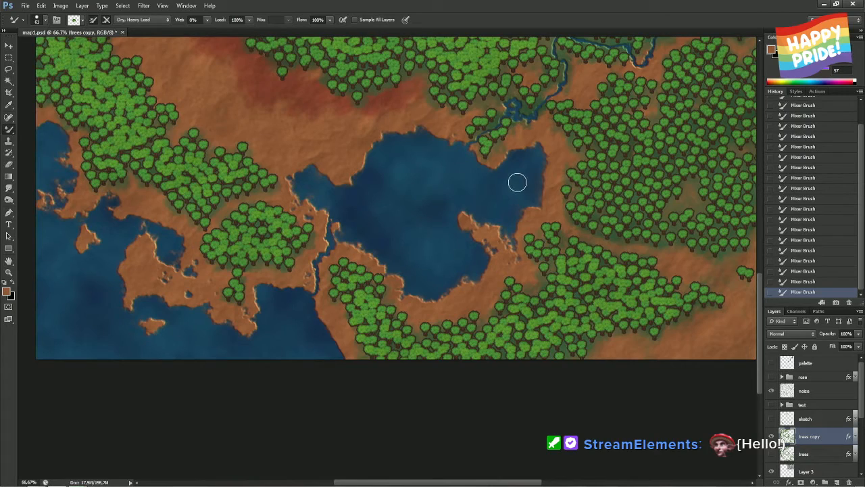
# Stamp treetops over the groves lining both banks of the winding river northeast of the lake
pyautogui.moveTo(517, 182); pyautogui.dragTo(460, 256)
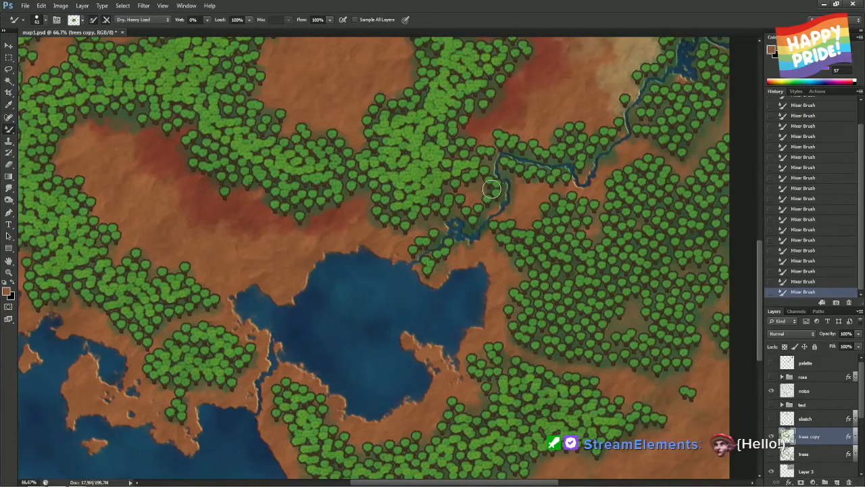
pyautogui.moveTo(491, 189); pyautogui.dragTo(488, 204)
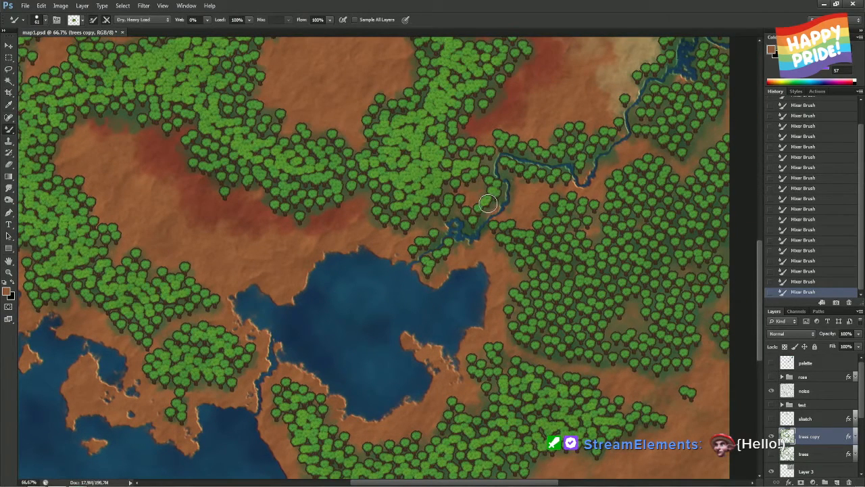
pyautogui.click(444, 198)
pyautogui.click(440, 194)
pyautogui.moveTo(499, 143)
pyautogui.mouseDown()
pyautogui.moveTo(545, 149)
pyautogui.moveTo(572, 133)
pyautogui.moveTo(582, 135)
pyautogui.moveTo(578, 156)
pyautogui.moveTo(618, 131)
pyautogui.mouseUp()
pyautogui.moveTo(554, 175); pyautogui.dragTo(513, 167)
# Stamp treetops throughout the large eastern forest and over the triangular grove beside the river in the northeast
pyautogui.moveTo(578, 210)
pyautogui.mouseDown()
pyautogui.moveTo(522, 246)
pyautogui.moveTo(585, 269)
pyautogui.moveTo(546, 290)
pyautogui.moveTo(582, 316)
pyautogui.moveTo(541, 336)
pyautogui.moveTo(575, 332)
pyautogui.moveTo(603, 349)
pyautogui.moveTo(666, 358)
pyautogui.moveTo(687, 307)
pyautogui.moveTo(632, 271)
pyautogui.moveTo(602, 297)
pyautogui.moveTo(607, 313)
pyautogui.moveTo(612, 267)
pyautogui.moveTo(642, 251)
pyautogui.moveTo(622, 233)
pyautogui.moveTo(624, 186)
pyautogui.moveTo(640, 173)
pyautogui.moveTo(653, 197)
pyautogui.moveTo(695, 217)
pyautogui.moveTo(678, 246)
pyautogui.moveTo(708, 219)
pyautogui.moveTo(703, 194)
pyautogui.mouseUp()
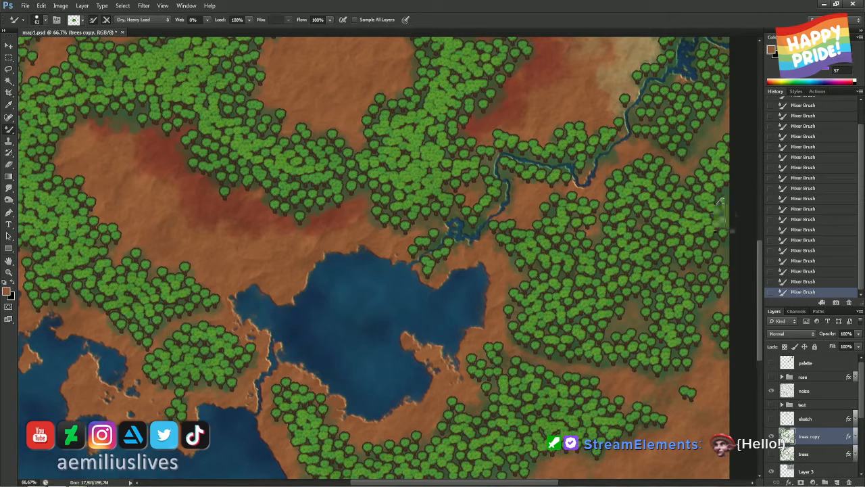
pyautogui.moveTo(708, 261); pyautogui.dragTo(692, 259)
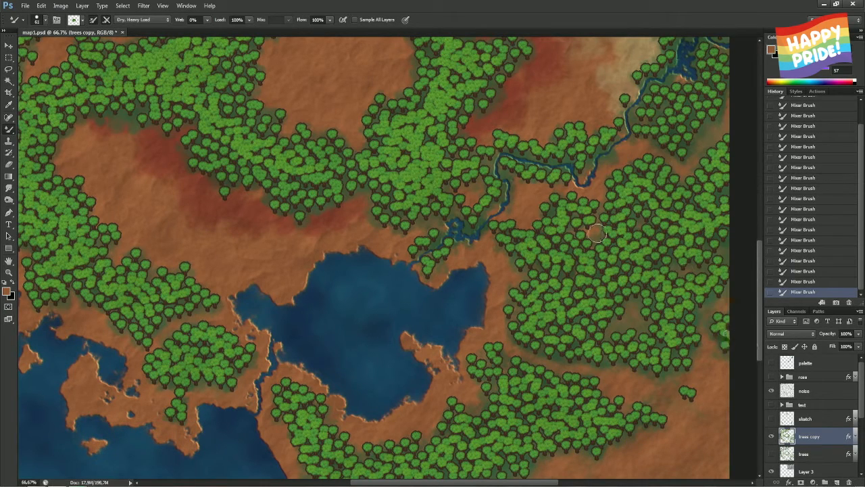
pyautogui.moveTo(559, 94); pyautogui.dragTo(521, 216)
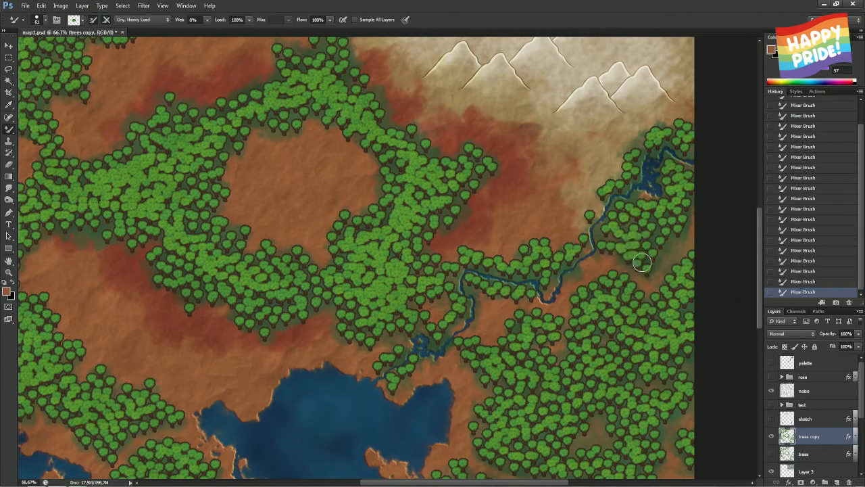
pyautogui.moveTo(642, 262)
pyautogui.mouseDown()
pyautogui.moveTo(652, 228)
pyautogui.moveTo(636, 224)
pyautogui.moveTo(673, 218)
pyautogui.mouseUp()
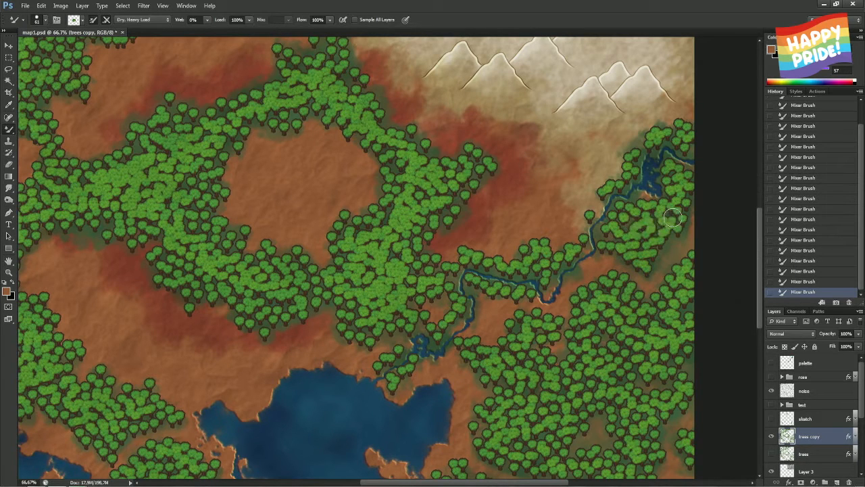
# Show the palette layer, enlarge the Mixer Brush and sample the full tree in the central clearing
pyautogui.moveTo(410, 199); pyautogui.dragTo(464, 241)
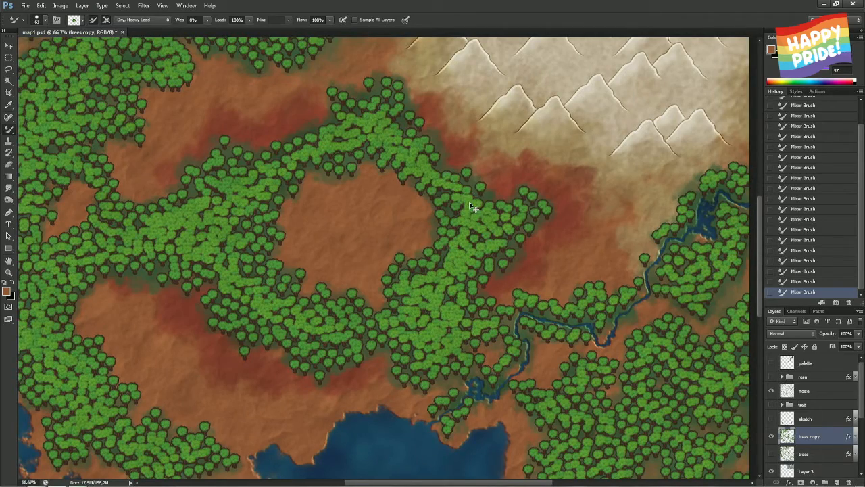
pyautogui.scroll(-1, 471, 206)
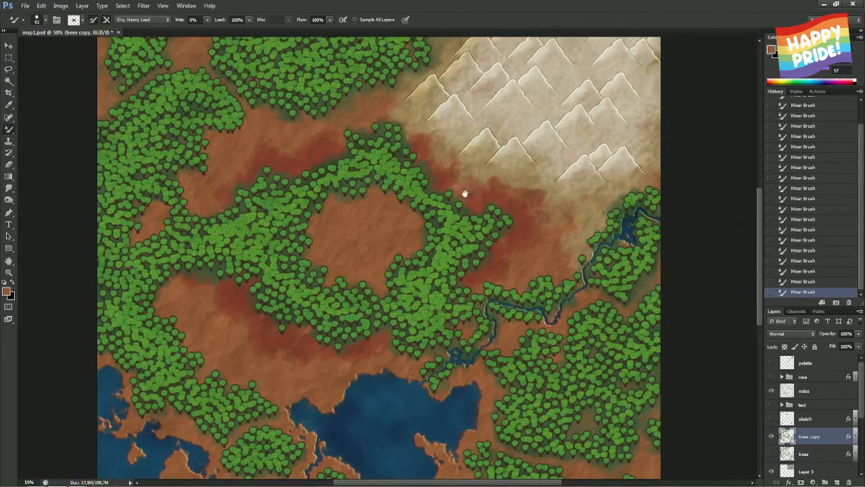
pyautogui.moveTo(465, 194)
pyautogui.mouseDown()
pyautogui.moveTo(504, 228)
pyautogui.moveTo(568, 251)
pyautogui.mouseUp()
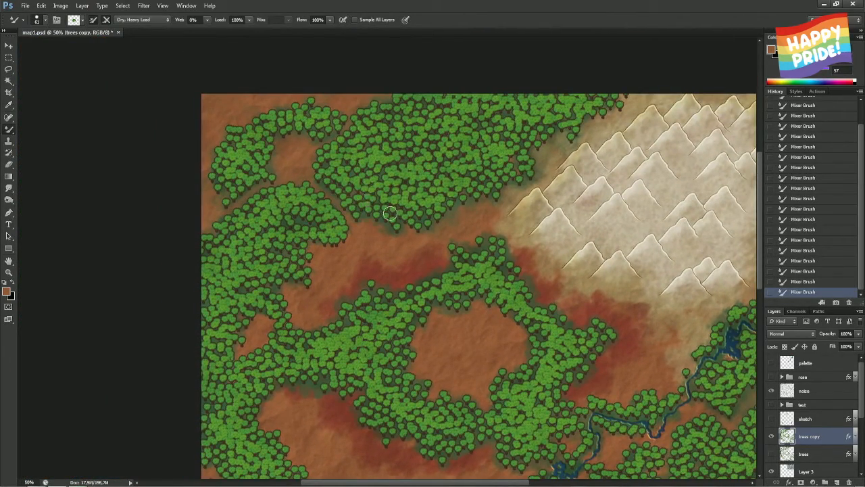
pyautogui.moveTo(487, 234); pyautogui.dragTo(491, 257)
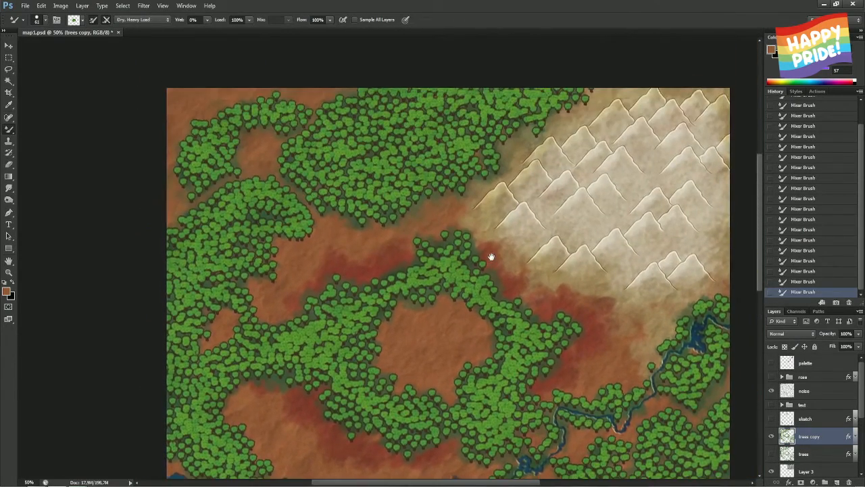
pyautogui.click(771, 365)
pyautogui.moveTo(440, 371); pyautogui.dragTo(425, 275)
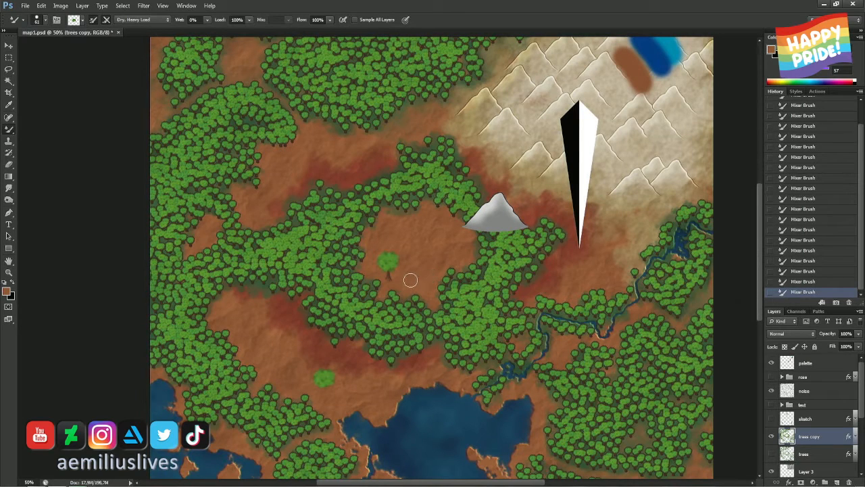
pyautogui.moveTo(392, 276); pyautogui.dragTo(419, 277)
pyautogui.keyDown('alt'); pyautogui.click(390, 265); pyautogui.keyUp('alt')
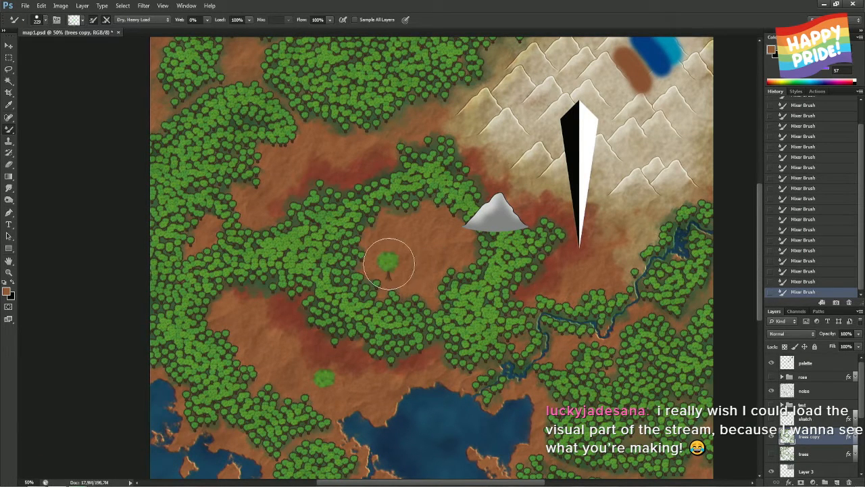
# Undo a test stamp on the trees copy layer and stamp the sampled tree over the lake on the palette layer
pyautogui.click(432, 278)
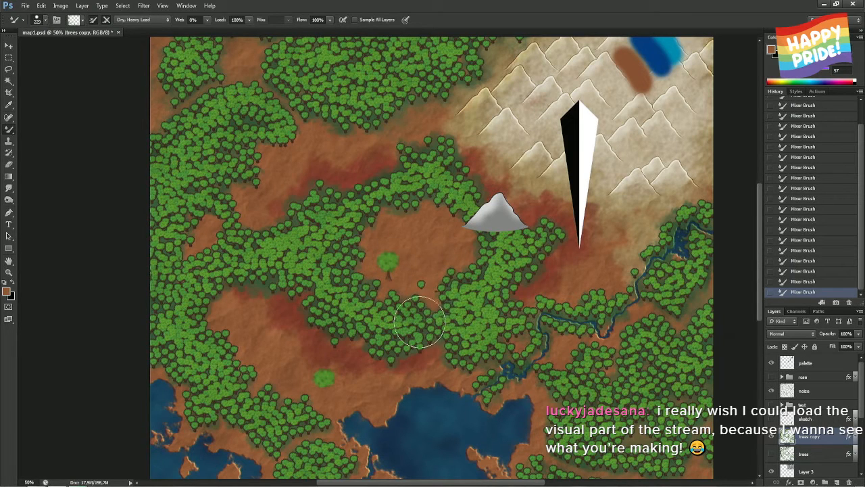
pyautogui.hotkey('ctrl', 'z')
pyautogui.click(796, 365)
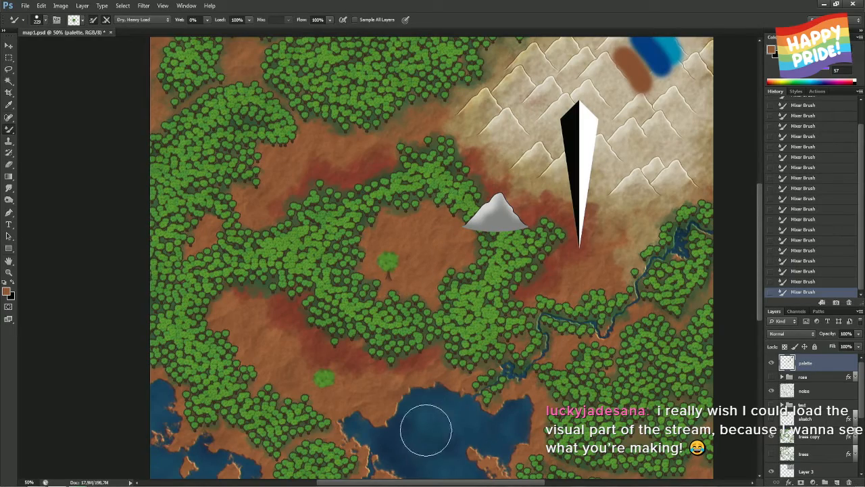
pyautogui.moveTo(543, 330); pyautogui.dragTo(528, 187)
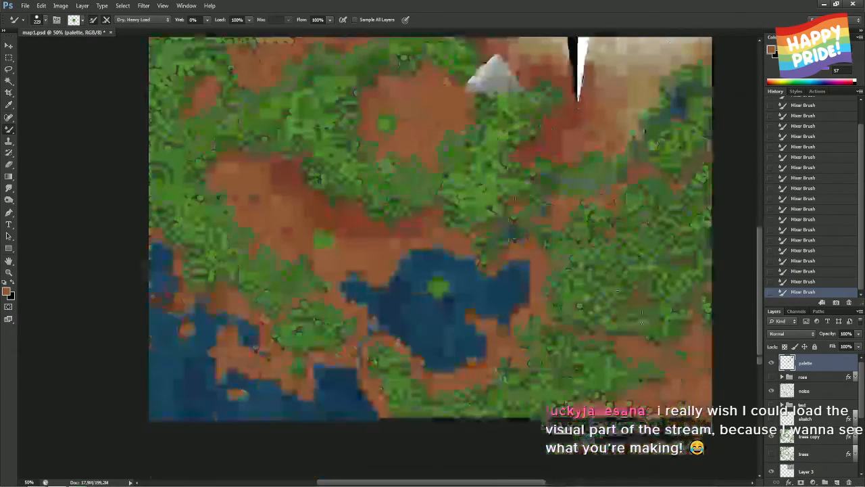
# Sample foliage and stamp it on the lower right of the lake tree's crown, redoing a misplaced stamp
pyautogui.hotkey('ctrl', '+')
pyautogui.hotkey('ctrl', '+')
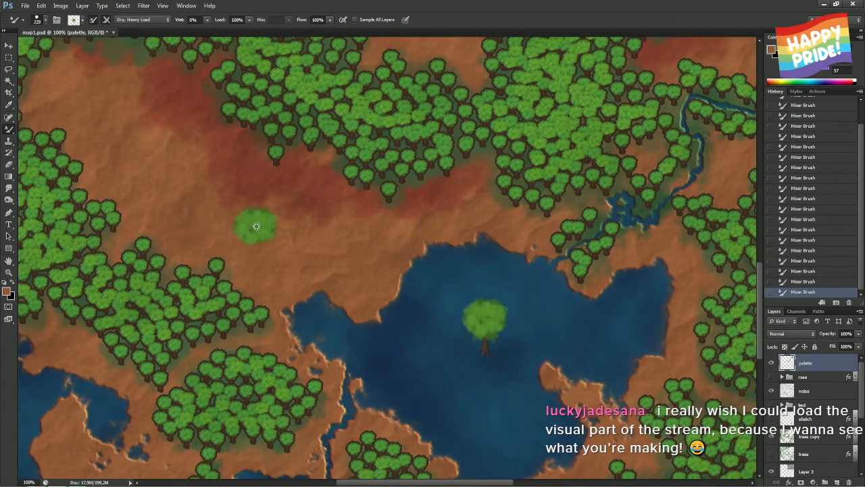
pyautogui.moveTo(479, 314); pyautogui.dragTo(463, 319)
pyautogui.keyDown('alt'); pyautogui.click(477, 334); pyautogui.keyUp('alt')
pyautogui.click(476, 334)
pyautogui.moveTo(498, 334)
pyautogui.mouseDown()
pyautogui.moveTo(498, 315)
pyautogui.moveTo(498, 330)
pyautogui.mouseUp()
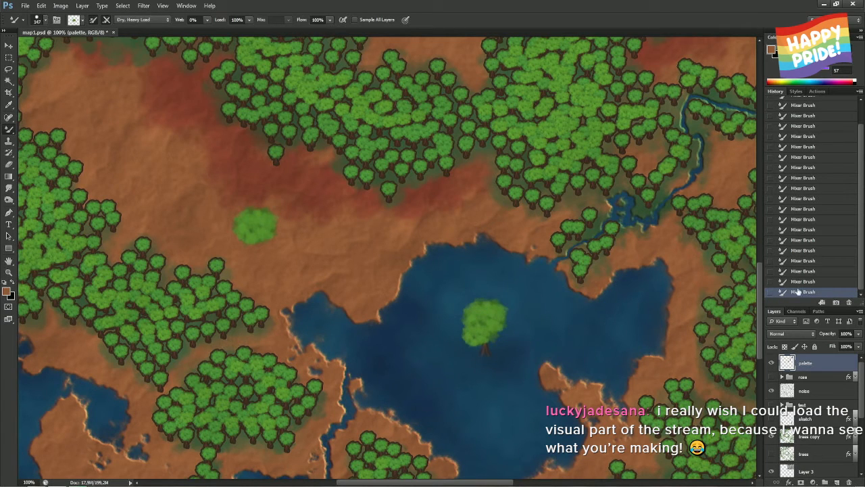
pyautogui.hotkey('ctrl', 'z')
pyautogui.click(500, 330)
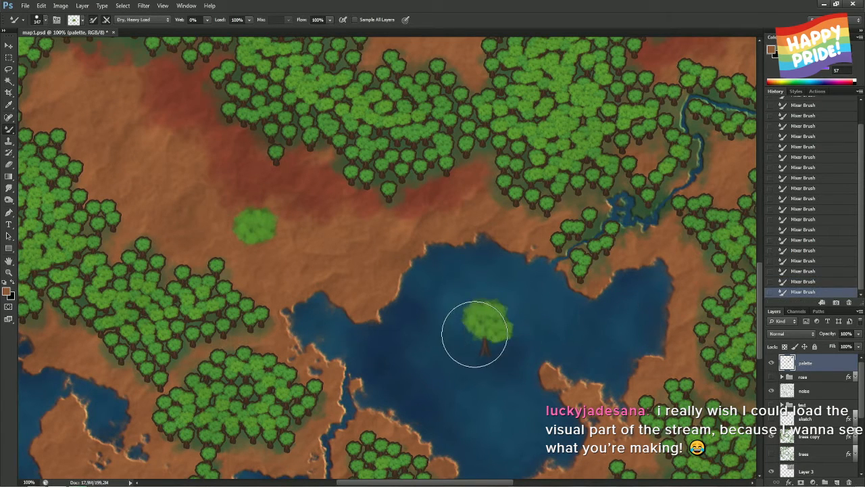
# Try several foliage stamps on the lower left and middle of the lake tree's crown, undoing misplaced ones
pyautogui.click(469, 333)
pyautogui.hotkey('ctrl', 'z')
pyautogui.click(476, 335)
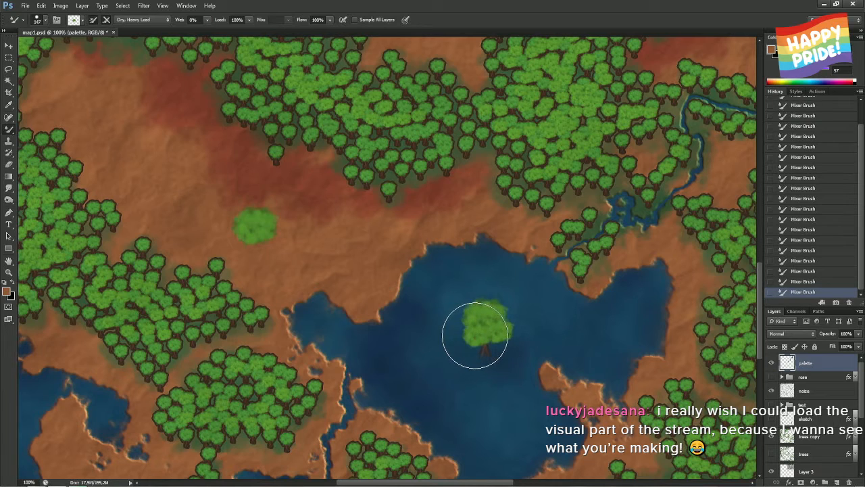
pyautogui.hotkey('ctrl', 'z')
pyautogui.click(482, 332)
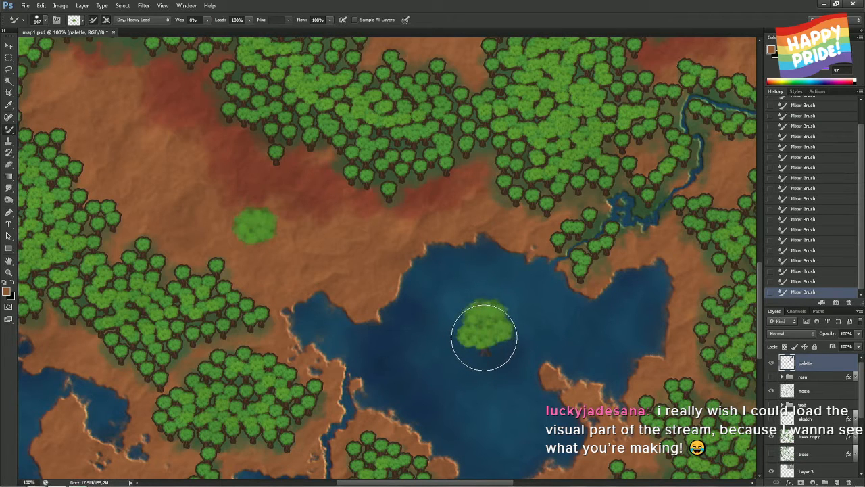
pyautogui.hotkey('ctrl', 'z')
# Sample the loose foliage clump northwest of the lake and stamp it over the lower crown of the lake tree
pyautogui.moveTo(490, 319); pyautogui.dragTo(474, 319)
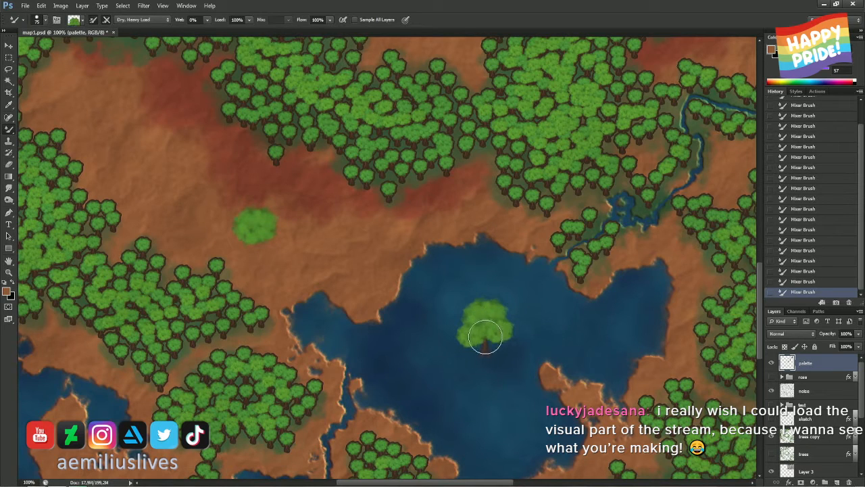
pyautogui.moveTo(263, 226); pyautogui.dragTo(289, 223)
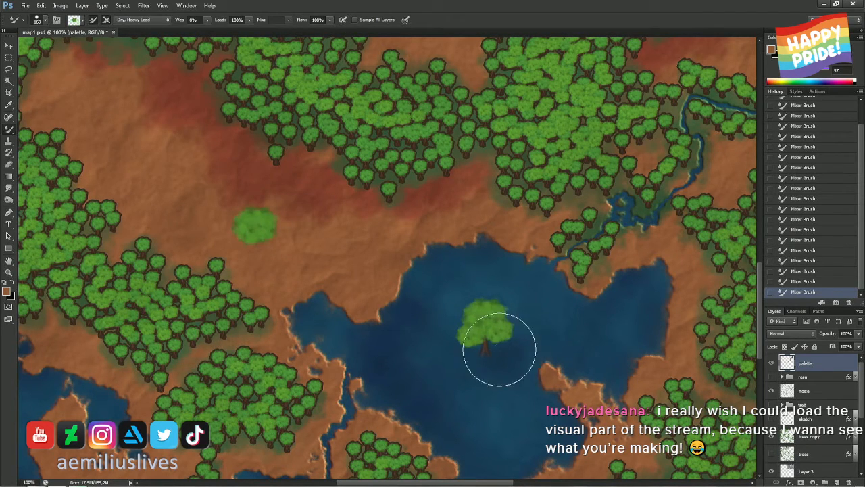
pyautogui.click(487, 336)
pyautogui.moveTo(500, 340)
pyautogui.mouseDown()
pyautogui.moveTo(473, 343)
pyautogui.moveTo(499, 344)
pyautogui.moveTo(492, 341)
pyautogui.mouseUp()
pyautogui.click(486, 339)
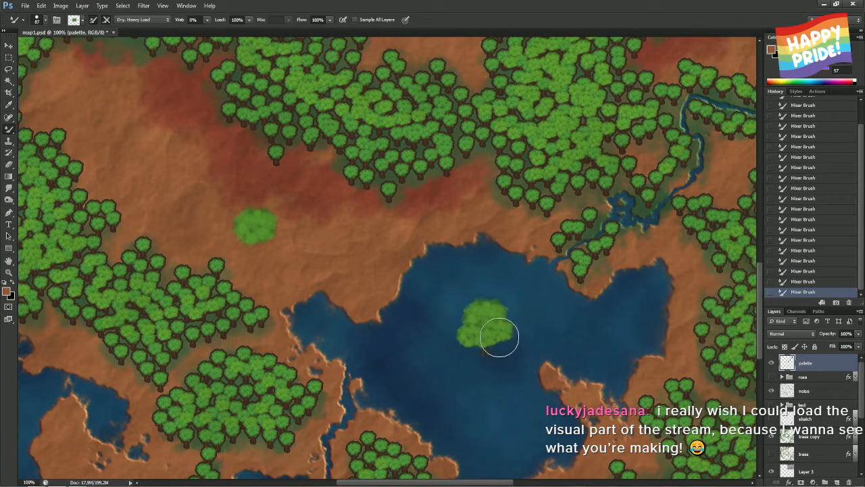
pyautogui.click(500, 338)
# Erase stray foliage around the edges of the lake tree's crown with the Eraser to round its outline
pyautogui.press('e')
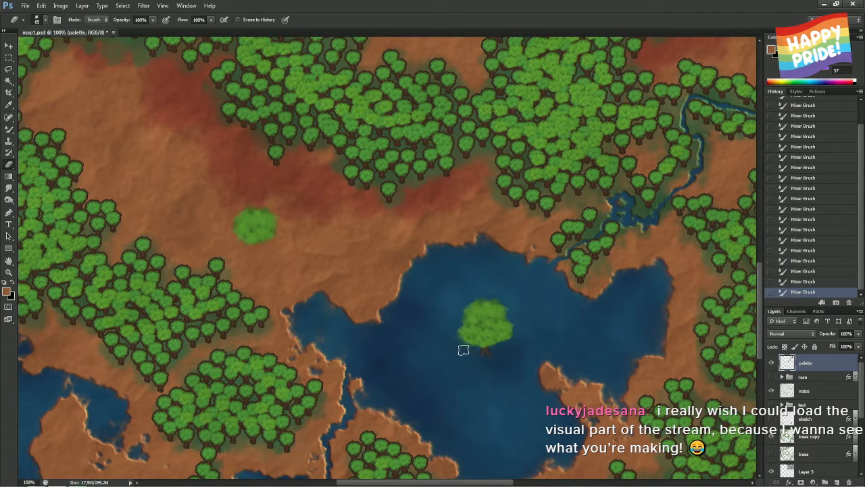
pyautogui.click(479, 328)
pyautogui.keyDown('alt'); pyautogui.moveTo(450, 308); pyautogui.dragTo(460, 307); pyautogui.keyUp('alt')
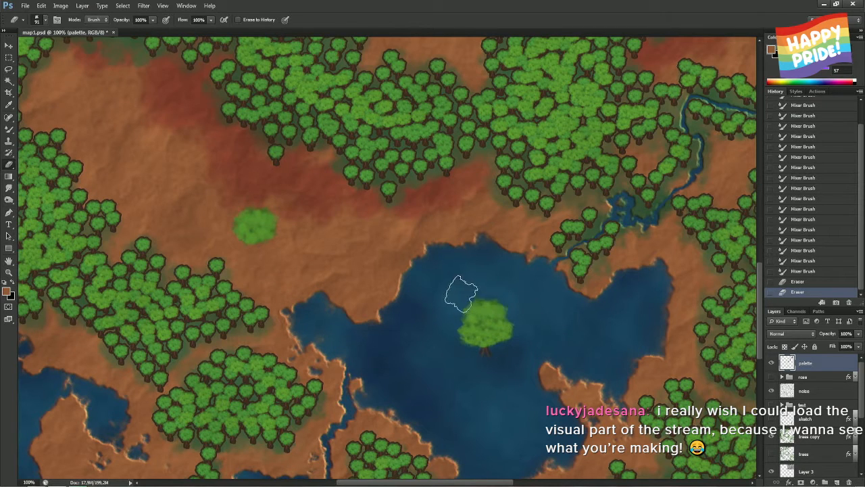
pyautogui.click(457, 293)
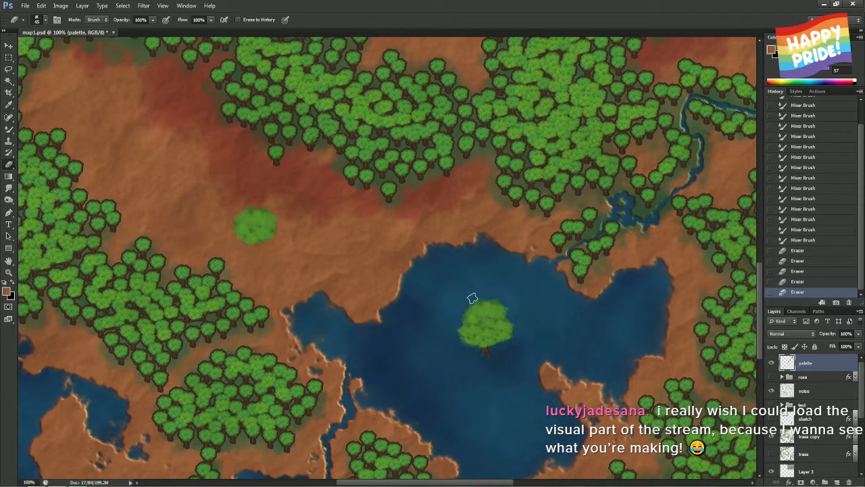
pyautogui.moveTo(474, 292); pyautogui.dragTo(482, 293)
pyautogui.click(512, 304)
# Reset the colors to default black and white and sample the reshaped lake tree with the Mixer Brush enlarged to 217 px
pyautogui.press('d')
pyautogui.press('b')
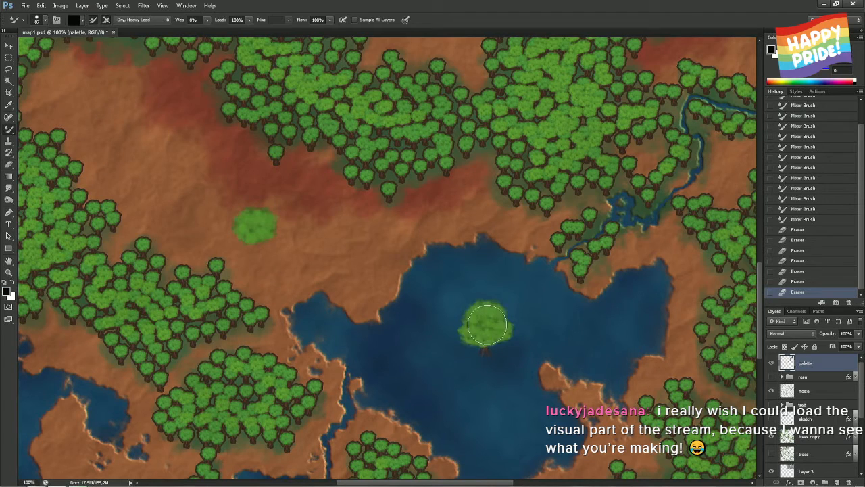
pyautogui.moveTo(479, 328); pyautogui.dragTo(503, 327)
pyautogui.click(485, 327)
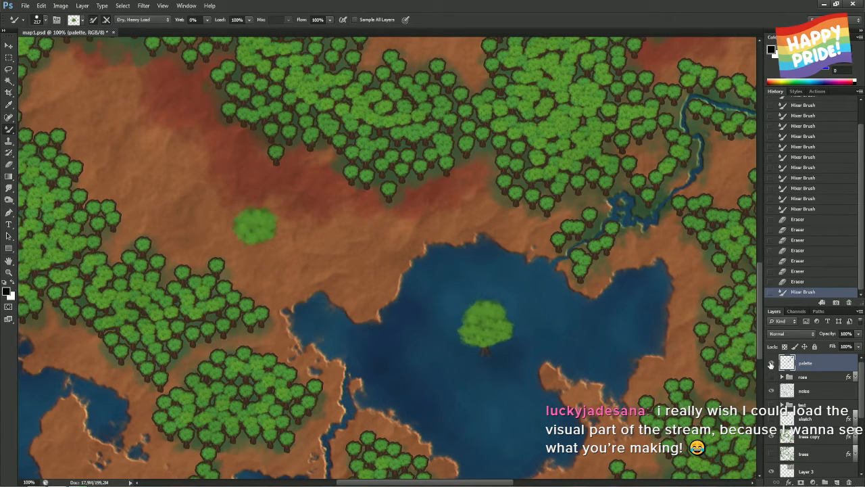
# Hide the palette layer and clear the sketched red-trunk tree in the northwest clearing from the sketch layer
pyautogui.click(771, 365)
pyautogui.click(830, 419)
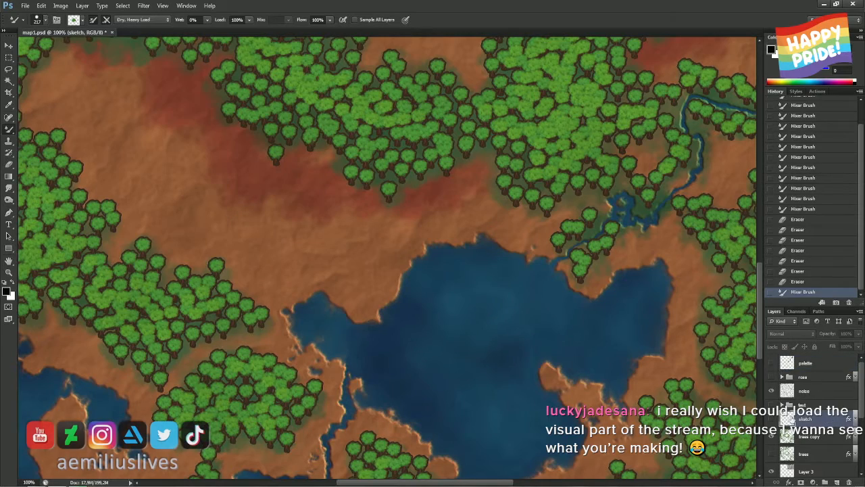
pyautogui.moveTo(235, 171); pyautogui.dragTo(587, 421)
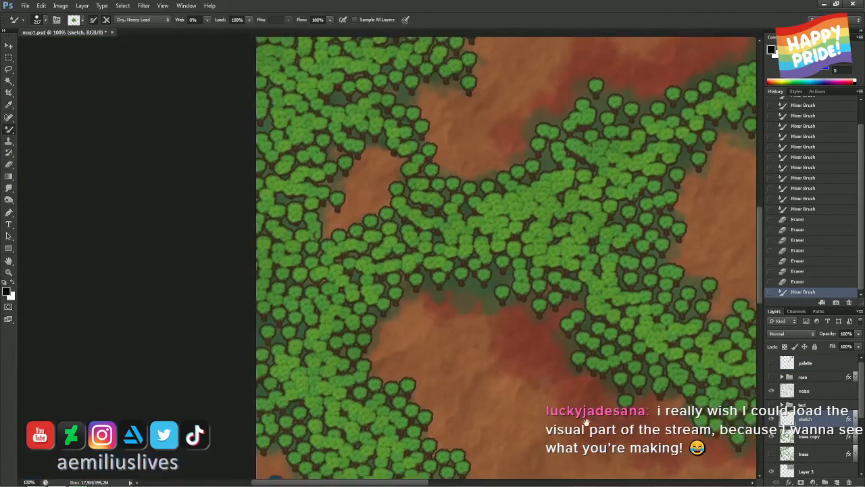
pyautogui.moveTo(507, 260)
pyautogui.mouseDown()
pyautogui.moveTo(440, 385)
pyautogui.moveTo(440, 441)
pyautogui.mouseUp()
pyautogui.moveTo(433, 207); pyautogui.dragTo(482, 409)
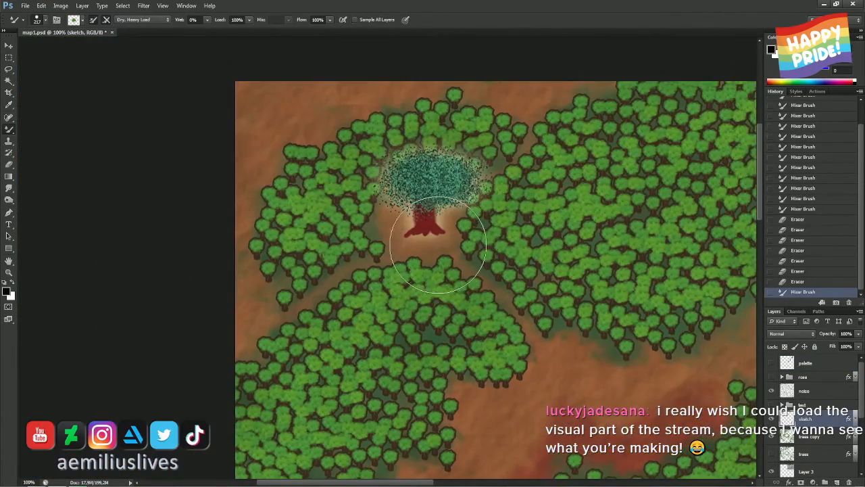
pyautogui.press('m')
pyautogui.moveTo(323, 271); pyautogui.dragTo(545, 114)
pyautogui.press('Delete')
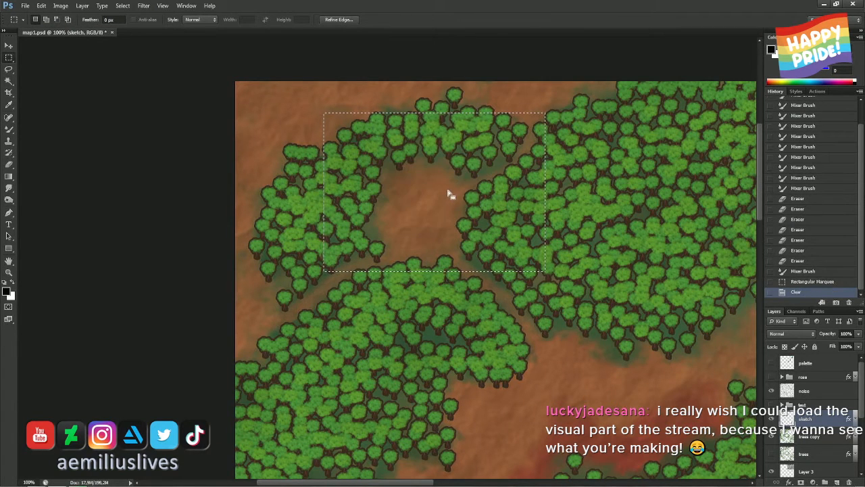
pyautogui.hotkey('ctrl', 'd')
# Stamp the sampled tree once in the middle of the northwest clearing with the Mixer Brush, undoing the off-centre placements
pyautogui.press('b')
pyautogui.click(419, 190)
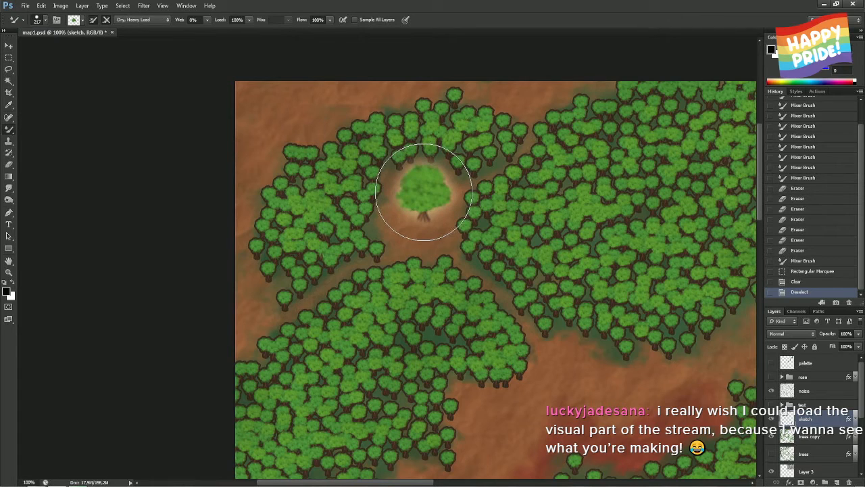
pyautogui.hotkey('ctrl', 'z')
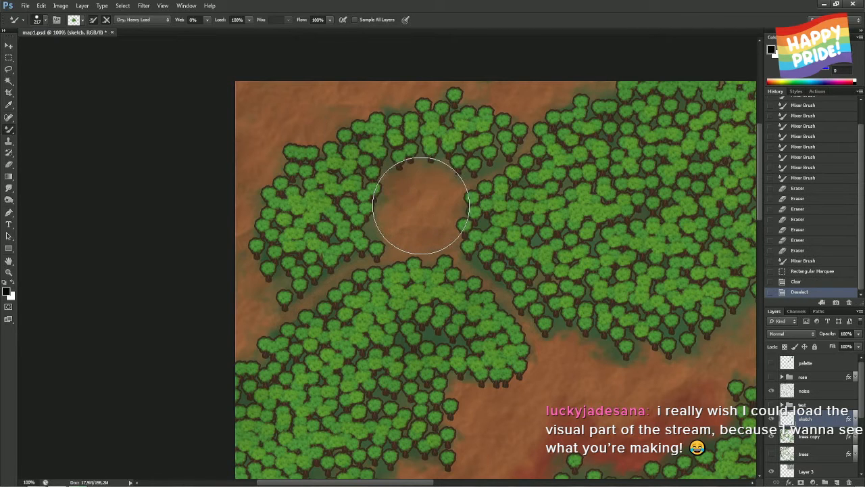
pyautogui.click(420, 205)
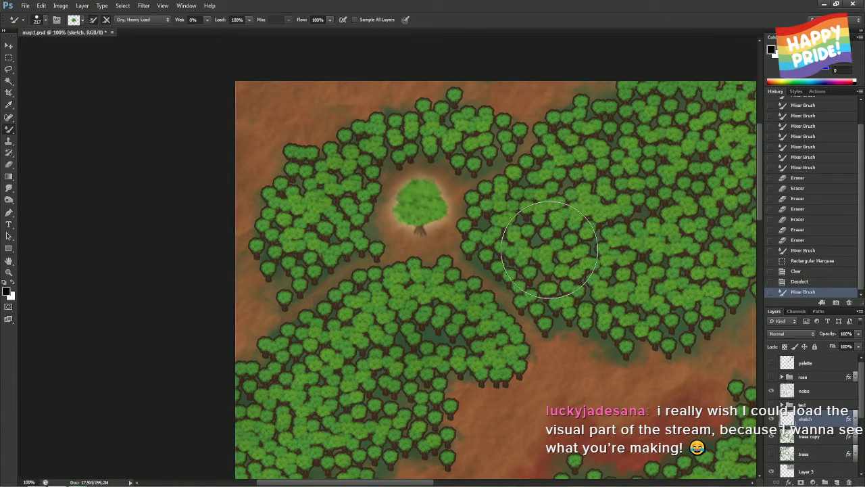
pyautogui.moveTo(488, 209); pyautogui.dragTo(502, 271)
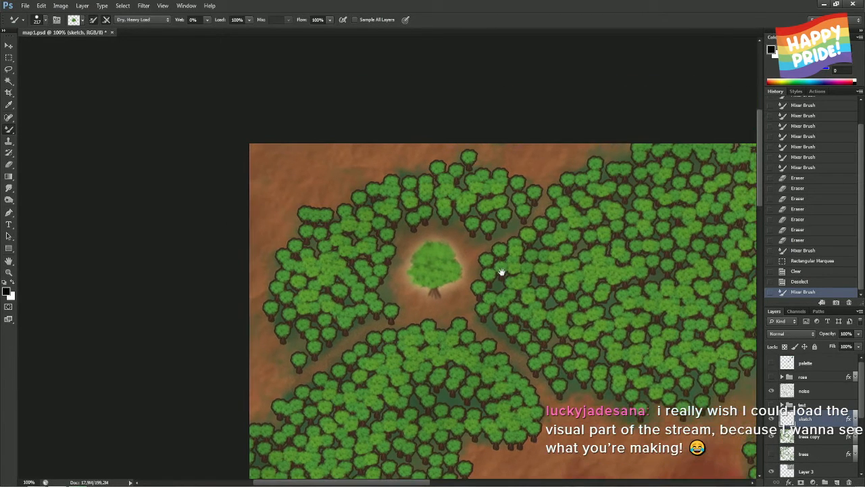
pyautogui.hotkey('ctrl', 'z')
pyautogui.click(434, 261)
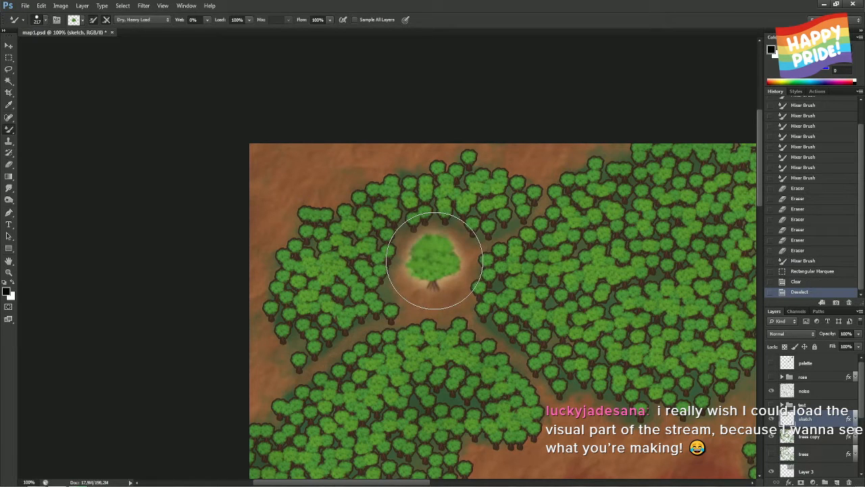
pyautogui.hotkey('ctrl', 'z')
pyautogui.click(435, 263)
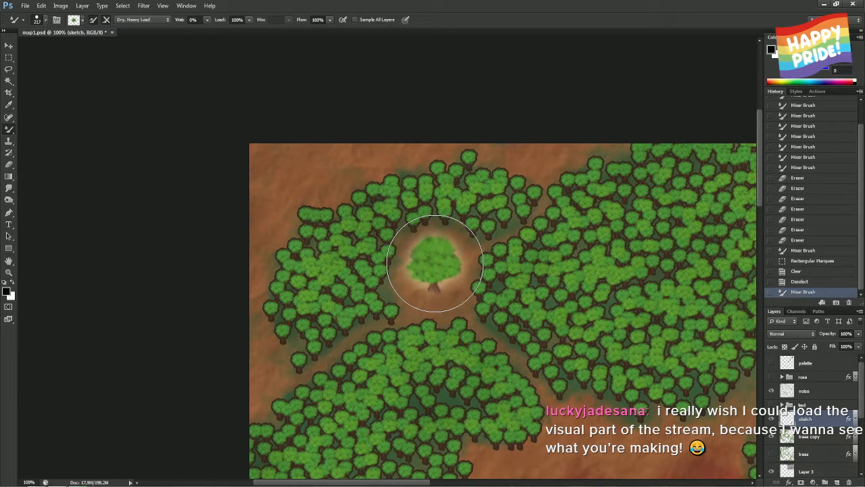
pyautogui.click(551, 229)
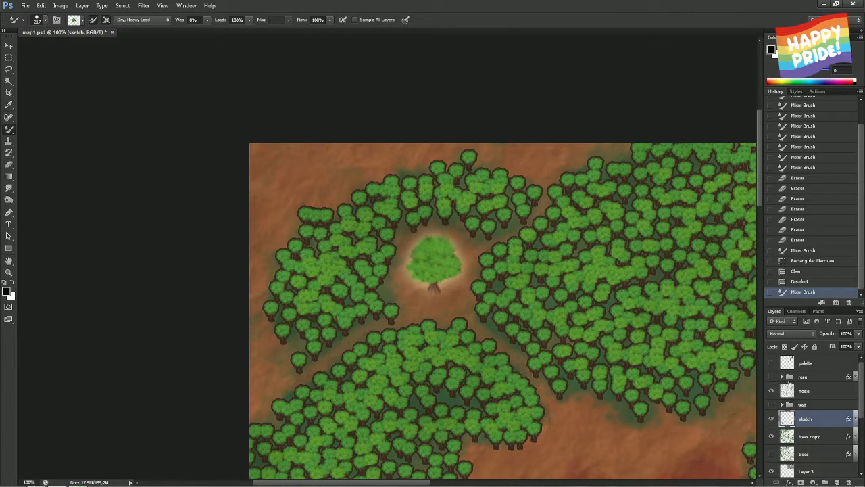
pyautogui.click(854, 419)
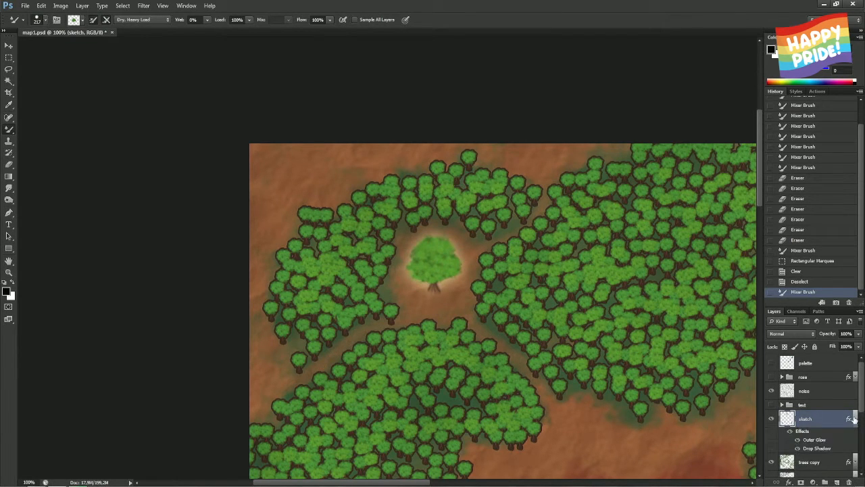
pyautogui.click(788, 482)
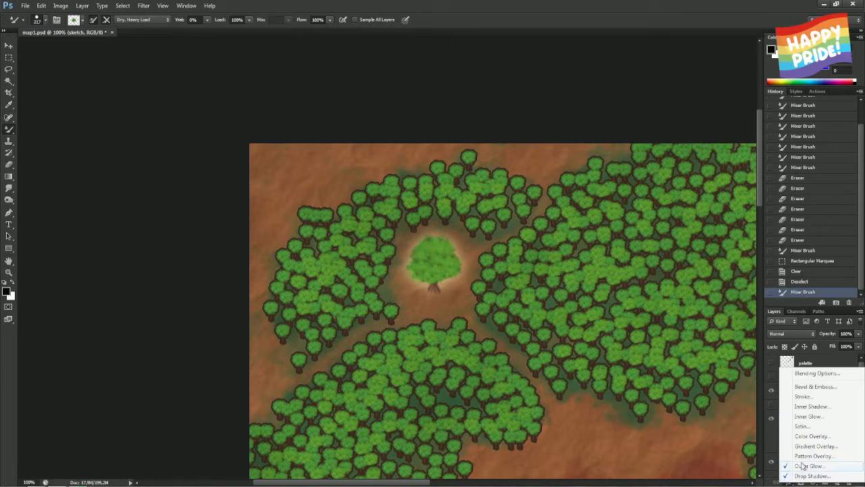
pyautogui.click(809, 399)
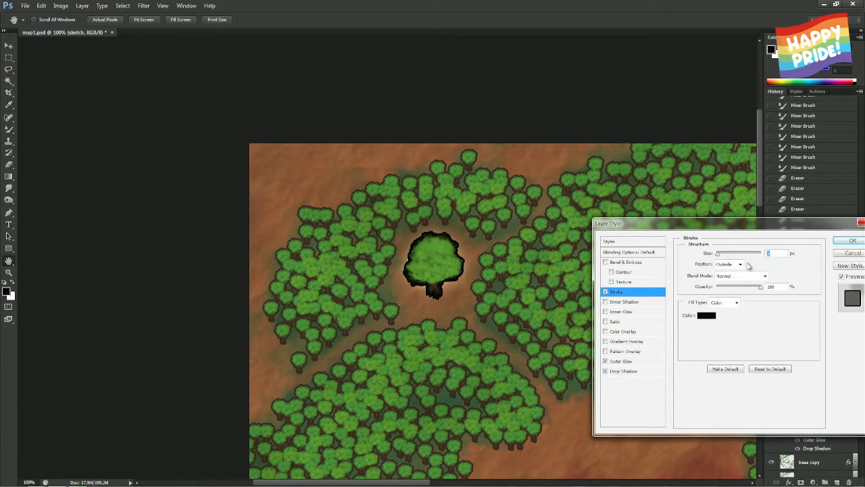
pyautogui.write('1')
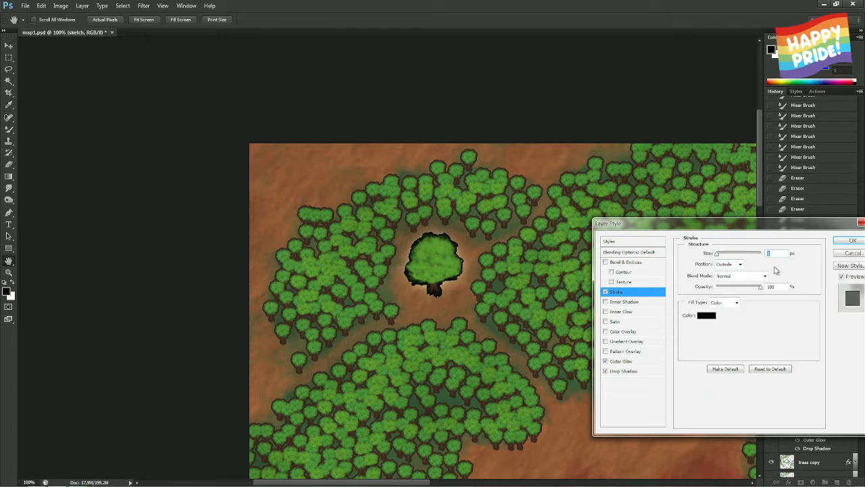
pyautogui.click(853, 253)
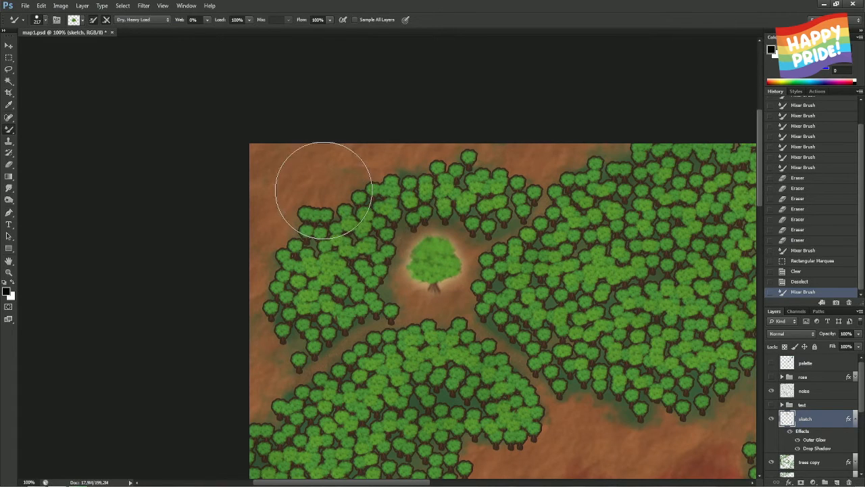
# Select the area around the stamped tree in the northwest clearing and nudge the tree slightly downward
pyautogui.press('m')
pyautogui.moveTo(315, 177)
pyautogui.mouseDown()
pyautogui.moveTo(513, 290)
pyautogui.moveTo(560, 360)
pyautogui.mouseUp()
pyautogui.moveTo(530, 324); pyautogui.dragTo(530, 327)
pyautogui.hotkey('ctrl', 'd')
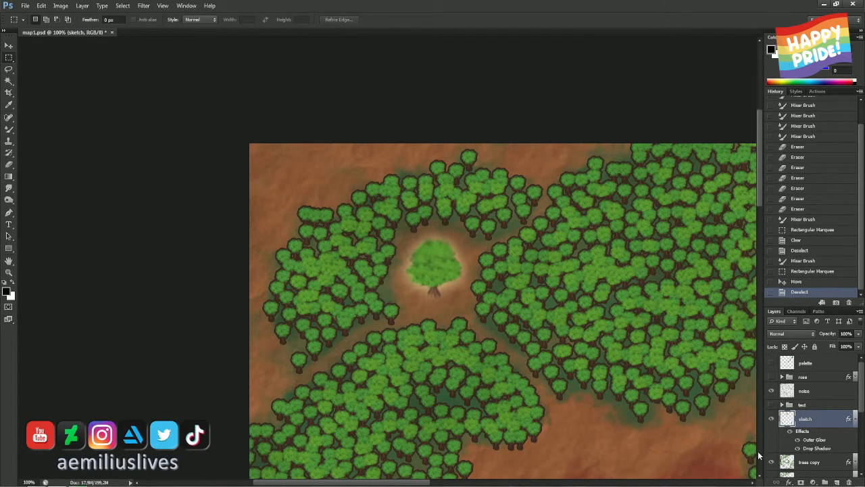
pyautogui.click(789, 481)
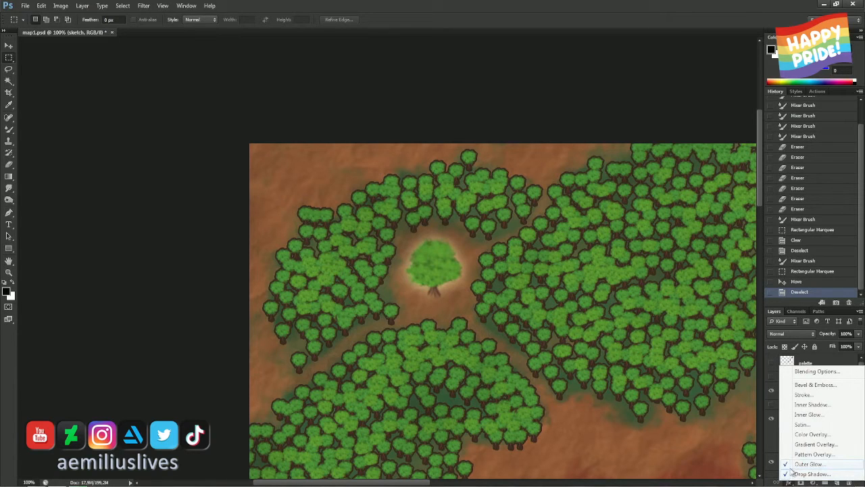
pyautogui.click(775, 423)
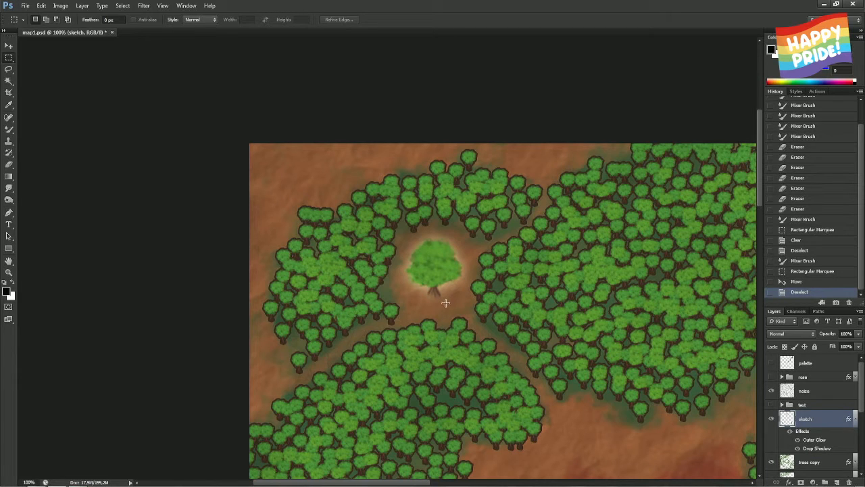
# Lengthen the clearing tree's trunk slightly downward with the Liquify filter, using a marquee around the tree
pyautogui.moveTo(304, 157); pyautogui.dragTo(561, 363)
pyautogui.hotkey('shift', 'ctrl', 'x')
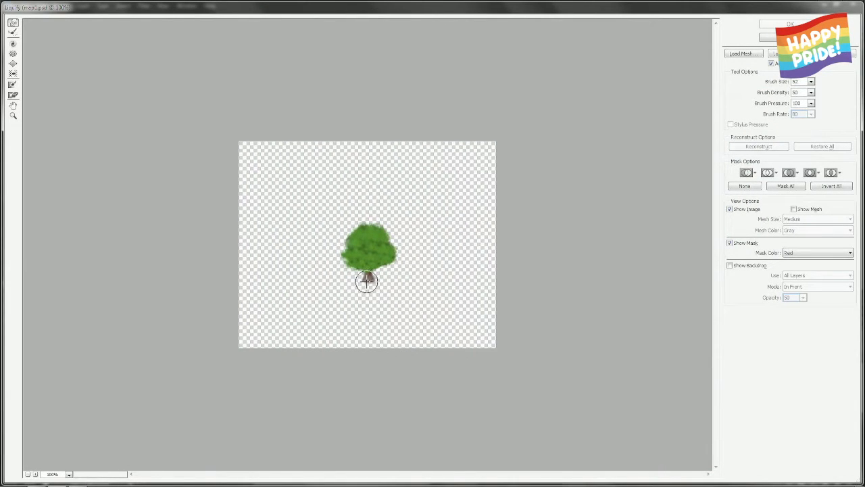
pyautogui.moveTo(367, 281); pyautogui.dragTo(369, 286)
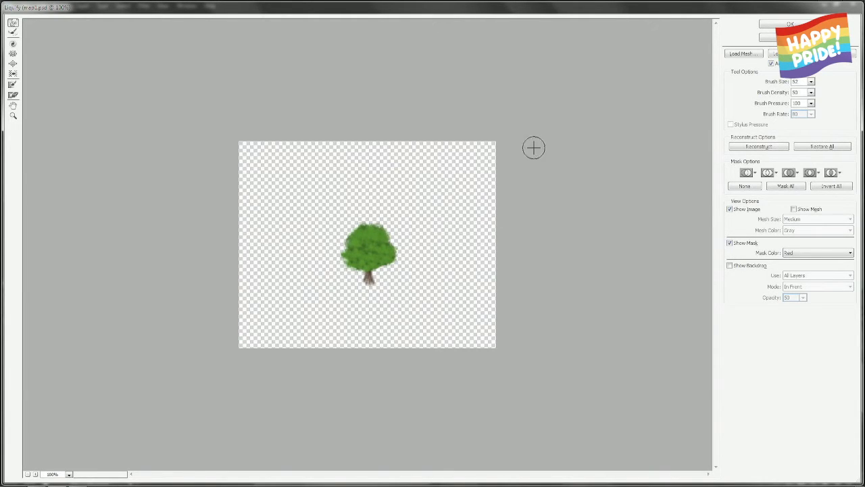
pyautogui.click(790, 25)
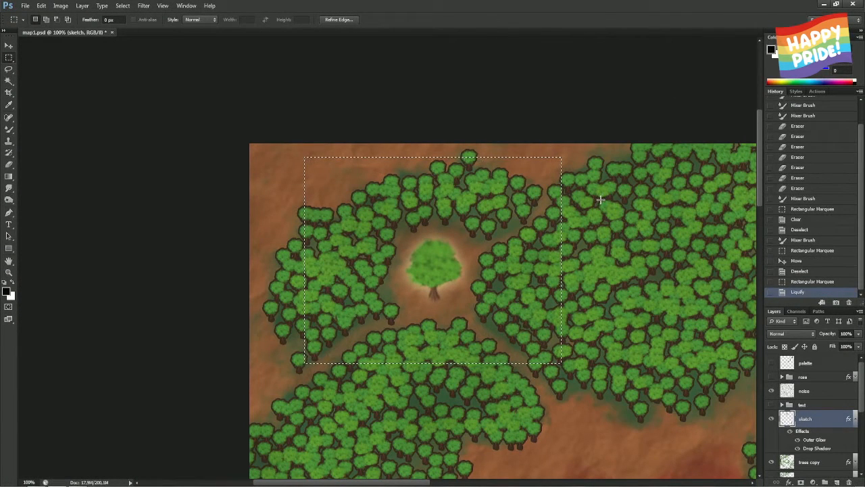
pyautogui.hotkey('ctrl', 'd')
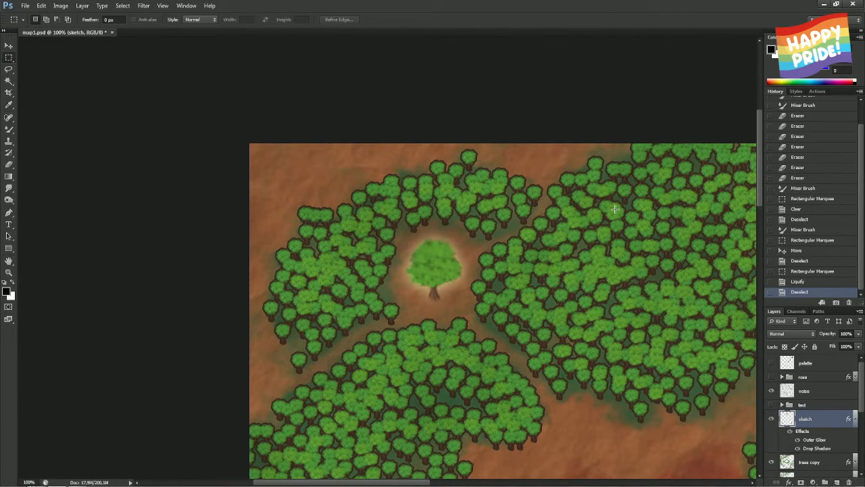
# Save the map and shift the tree slightly within the northwest clearing
pyautogui.hotkey('ctrl', '0')
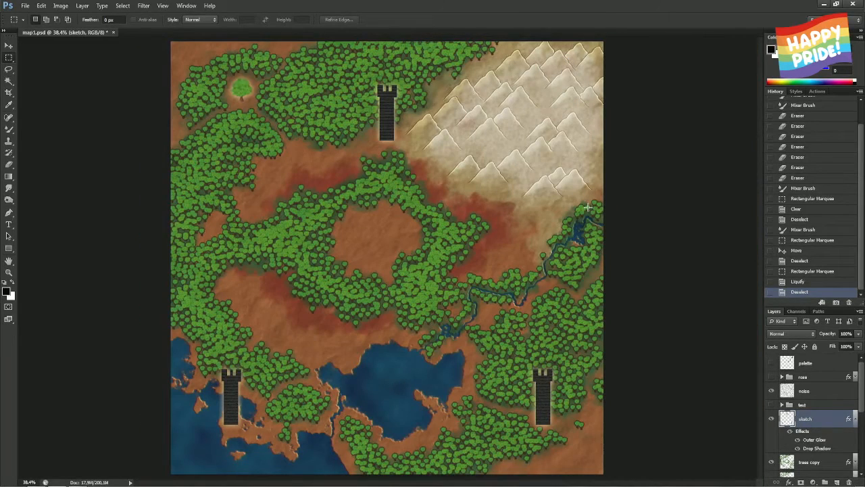
pyautogui.moveTo(354, 163); pyautogui.dragTo(419, 41)
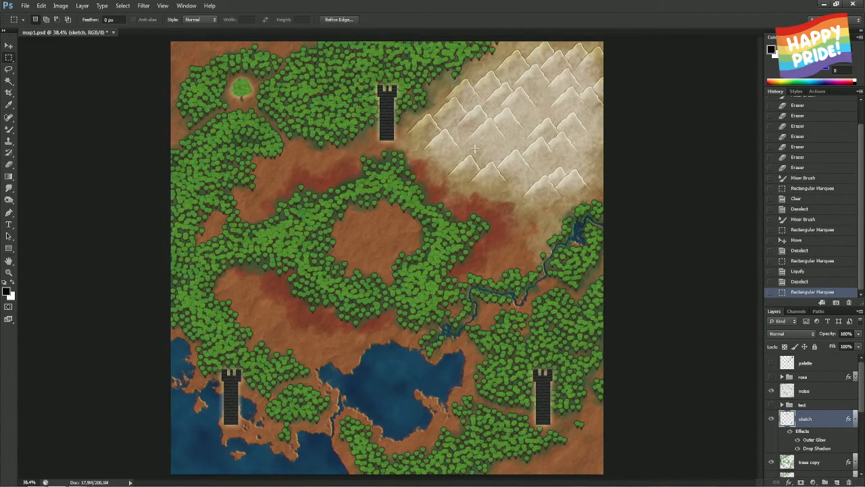
pyautogui.hotkey('ctrl', 'd')
pyautogui.hotkey('ctrl', 's')
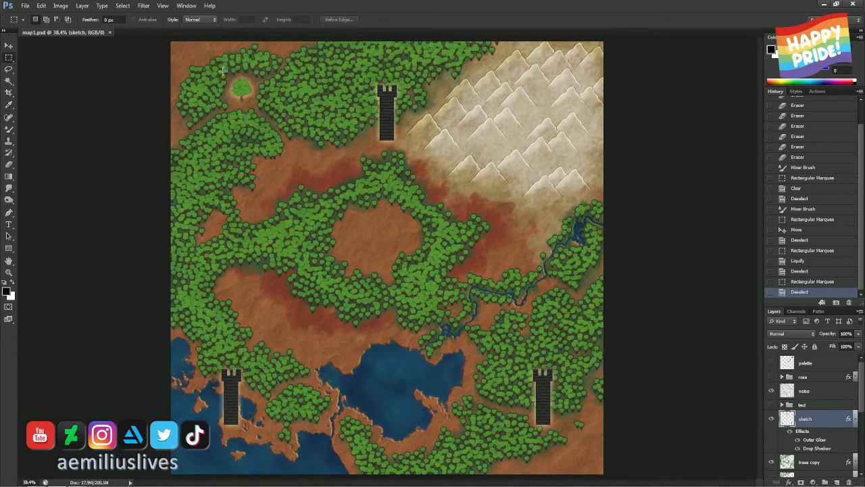
pyautogui.moveTo(177, 155)
pyautogui.mouseDown()
pyautogui.moveTo(284, 56)
pyautogui.moveTo(271, 82)
pyautogui.mouseUp()
pyautogui.hotkey('ctrl', 'd')
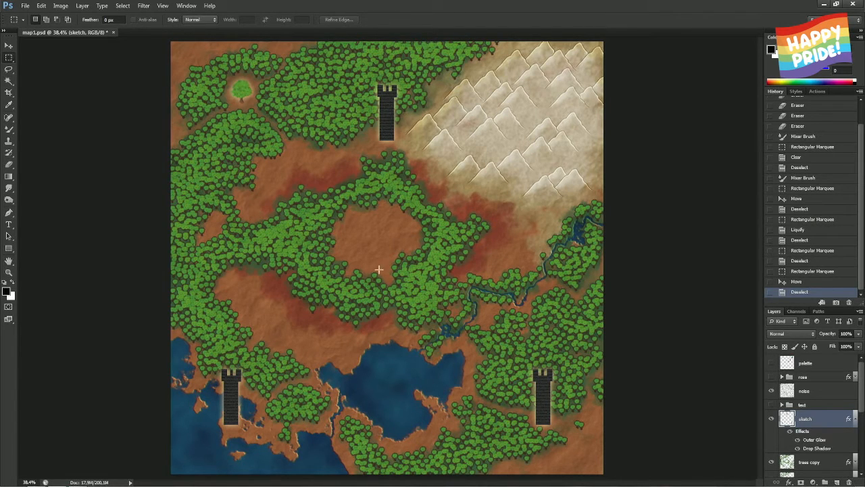
# Show the palette layer and try to sample the loose foliage clump northwest of the lake with the Mixer Brush
pyautogui.hotkey('ctrl', '+')
pyautogui.hotkey('ctrl', '+')
pyautogui.hotkey('ctrl', '+')
pyautogui.moveTo(265, 279); pyautogui.dragTo(347, 277)
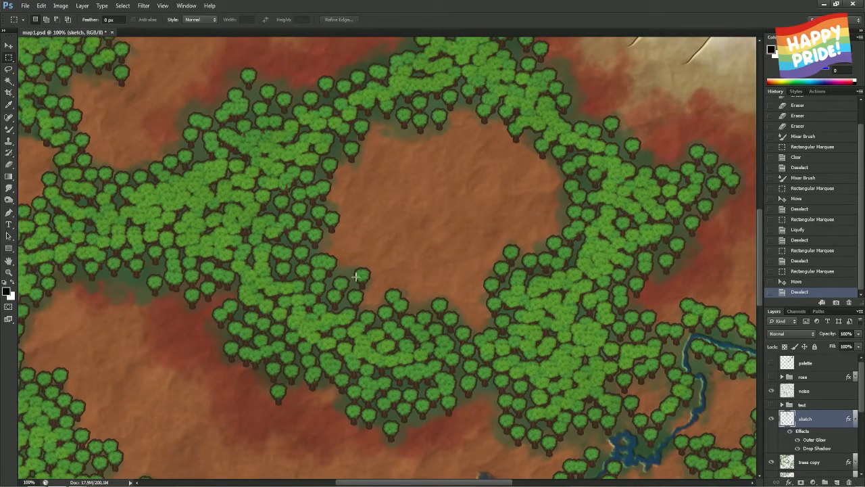
pyautogui.press('b')
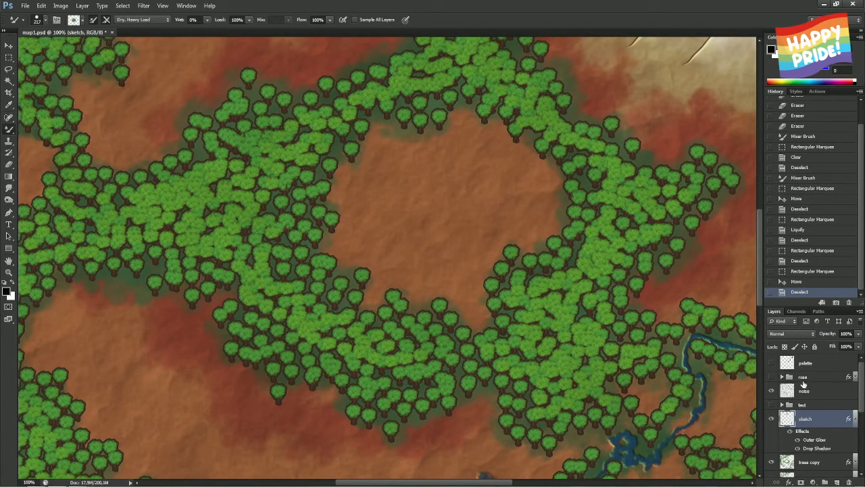
pyautogui.click(770, 366)
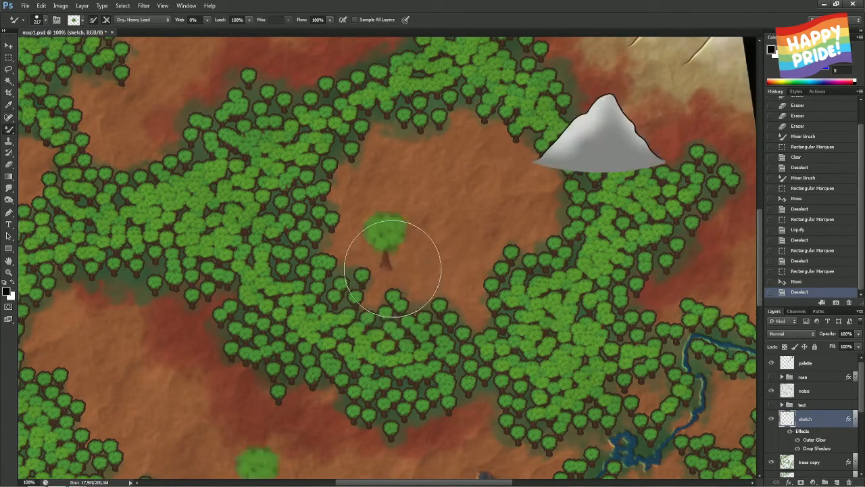
pyautogui.moveTo(282, 387); pyautogui.dragTo(317, 261)
pyautogui.click(292, 334)
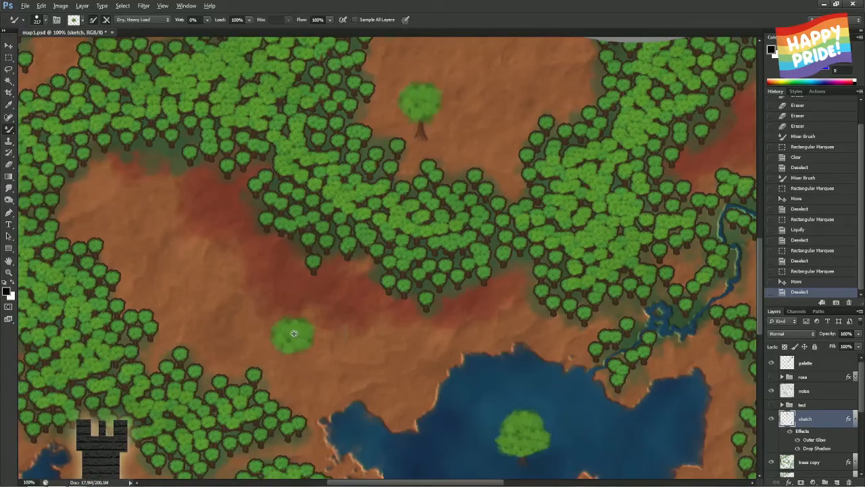
pyautogui.click(291, 336)
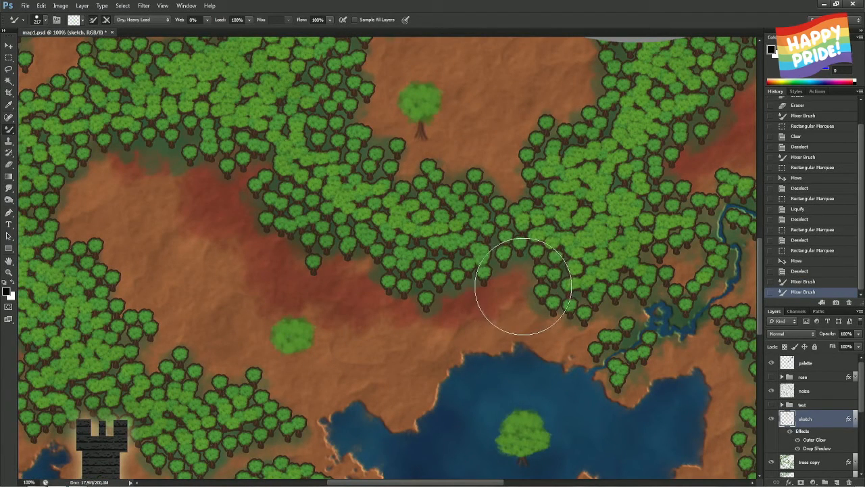
# Try a 67 px Mixer Brush stroke on the trees copy layer over the bare ground above the foliage clump, and undo it
pyautogui.click(814, 462)
pyautogui.moveTo(366, 227); pyautogui.dragTo(335, 234)
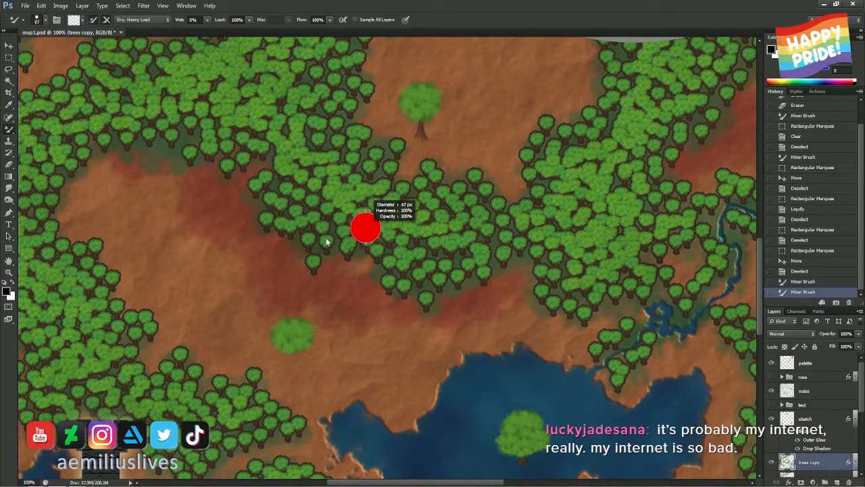
pyautogui.moveTo(251, 258)
pyautogui.mouseDown()
pyautogui.moveTo(271, 273)
pyautogui.moveTo(223, 279)
pyautogui.moveTo(219, 259)
pyautogui.mouseUp()
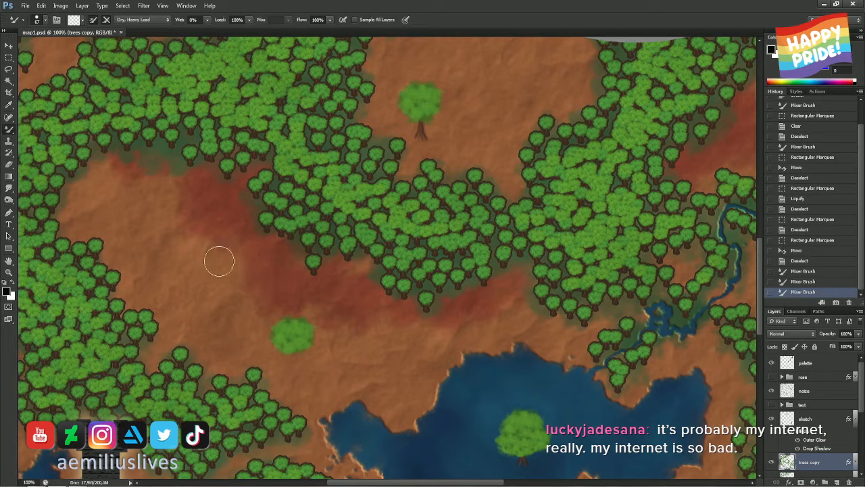
pyautogui.hotkey('ctrl', 'z')
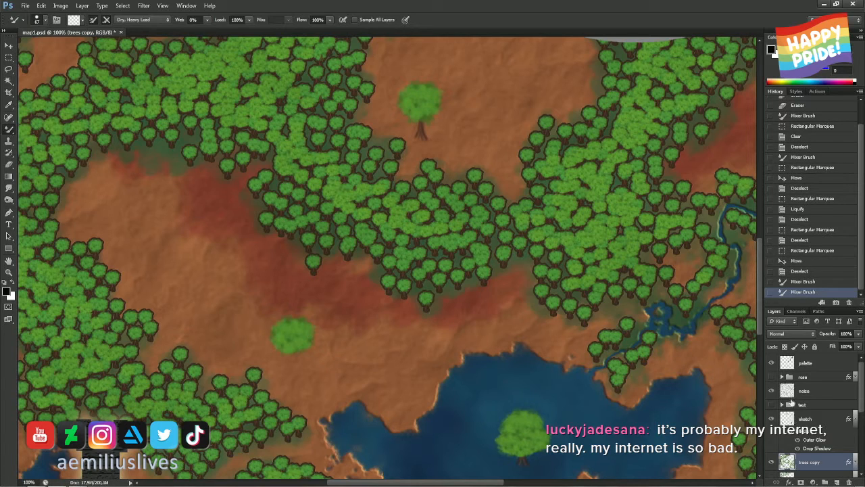
# Sample the foliage clump northwest of the lake from the palette layer with the Mixer Brush, and hide that layer for work on trees copy
pyautogui.click(799, 365)
pyautogui.moveTo(289, 331); pyautogui.dragTo(306, 336)
pyautogui.click(291, 336)
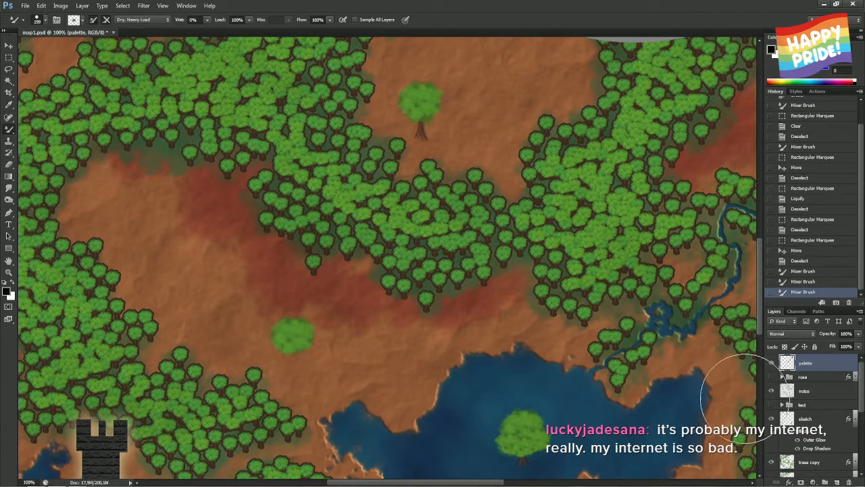
pyautogui.click(771, 362)
pyautogui.click(799, 462)
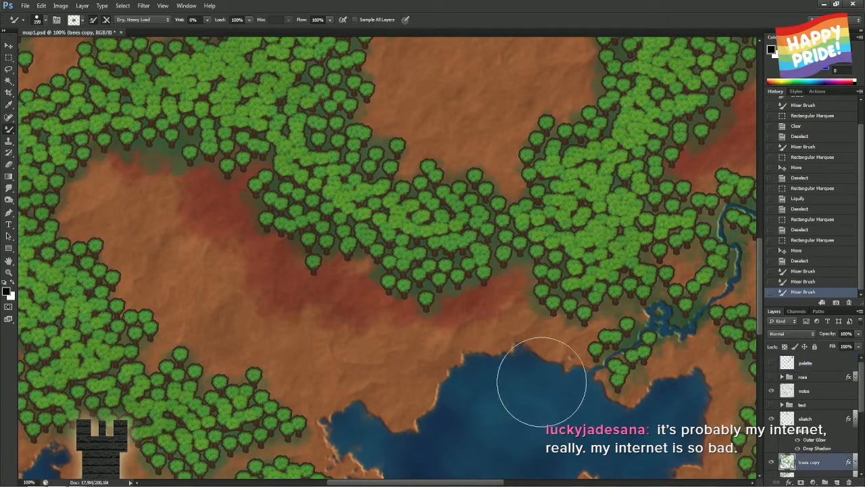
# Stamp three small test treetops with a reduced Mixer Brush on the bare ground north of the lake
pyautogui.moveTo(466, 343)
pyautogui.mouseDown()
pyautogui.moveTo(423, 346)
pyautogui.moveTo(366, 324)
pyautogui.moveTo(398, 338)
pyautogui.mouseUp()
pyautogui.click(363, 321)
pyautogui.click(377, 328)
pyautogui.click(397, 338)
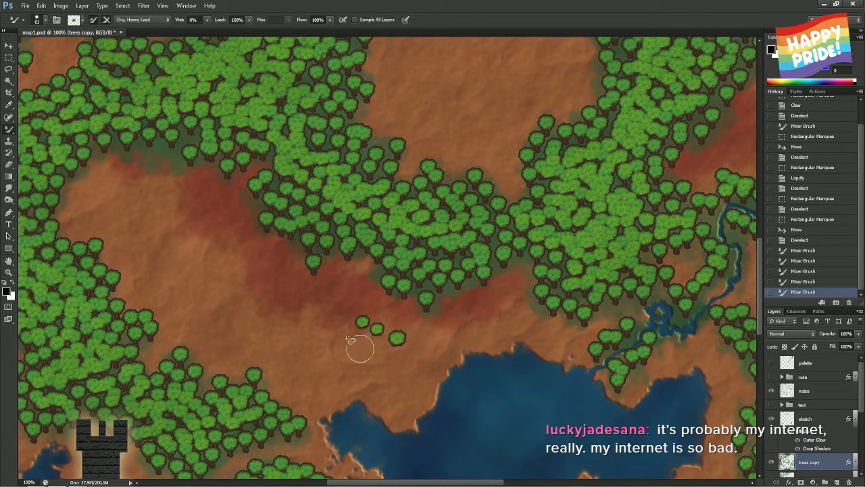
# Lasso the test treetops north of the lake, delete them and return to the Mixer Brush
pyautogui.press('l')
pyautogui.moveTo(325, 315)
pyautogui.mouseDown()
pyautogui.moveTo(359, 307)
pyautogui.moveTo(408, 323)
pyautogui.moveTo(428, 362)
pyautogui.mouseUp()
pyautogui.press('Delete')
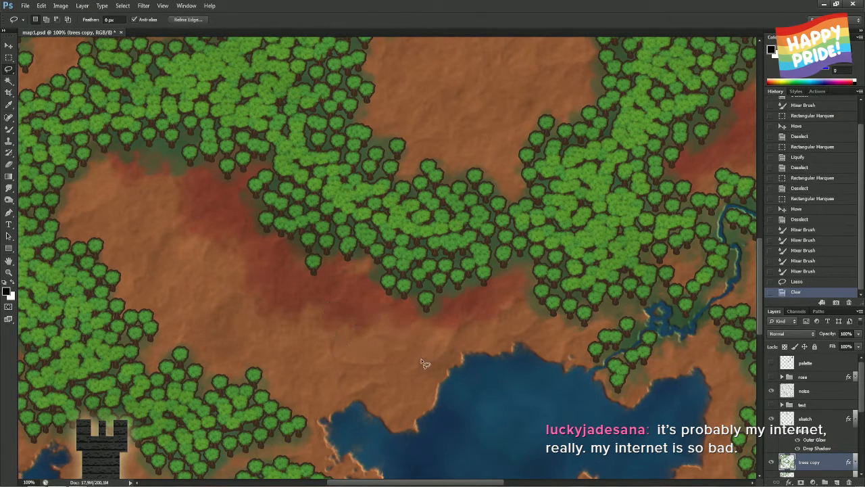
pyautogui.hotkey('ctrl', 'd')
pyautogui.press('b')
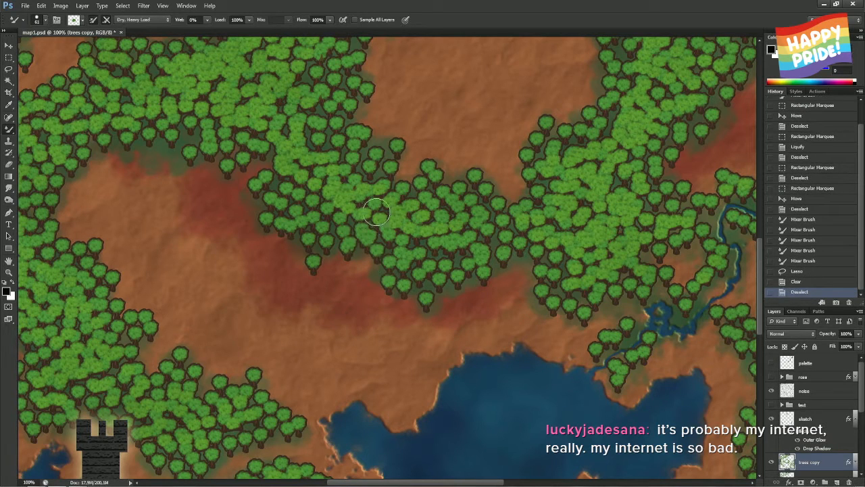
# Stamp extra treetops into the forest gaps southwest of the central clearing, undoing the misplaced ones
pyautogui.moveTo(353, 150)
pyautogui.mouseDown()
pyautogui.moveTo(373, 175)
pyautogui.moveTo(324, 132)
pyautogui.moveTo(342, 152)
pyautogui.mouseUp()
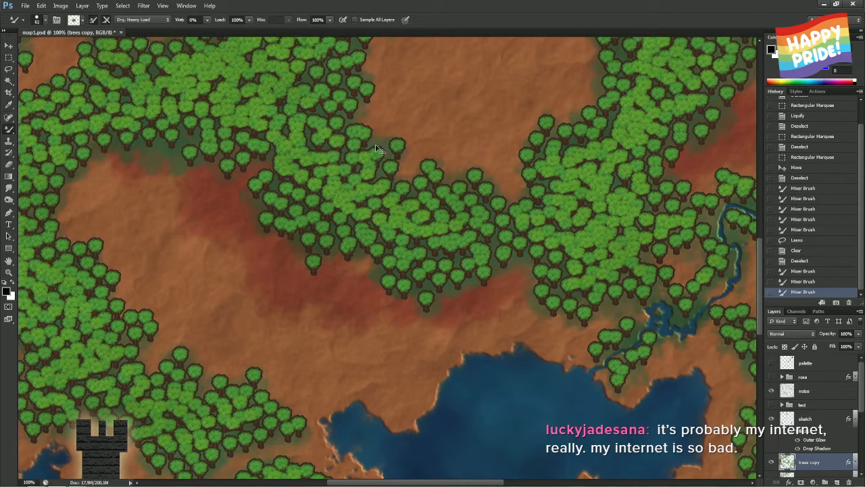
pyautogui.click(796, 273)
pyautogui.moveTo(328, 138); pyautogui.dragTo(328, 132)
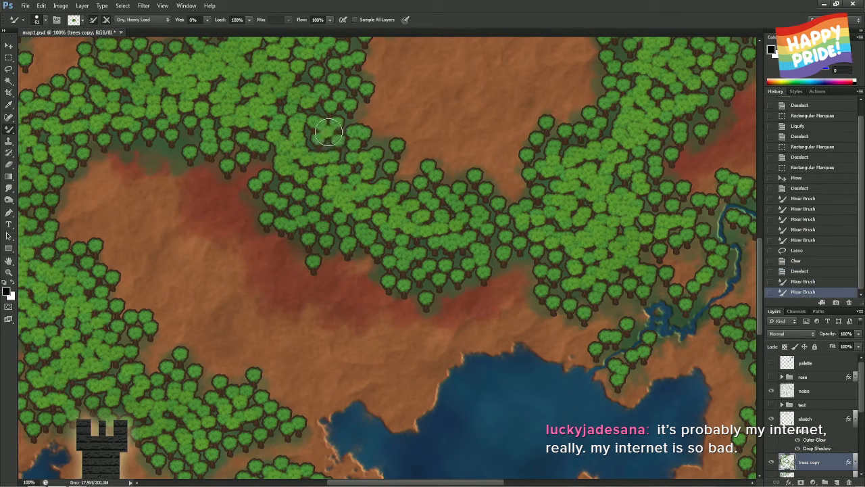
pyautogui.hotkey('ctrl', 'z')
pyautogui.click(328, 137)
pyautogui.hotkey('ctrl', 'z')
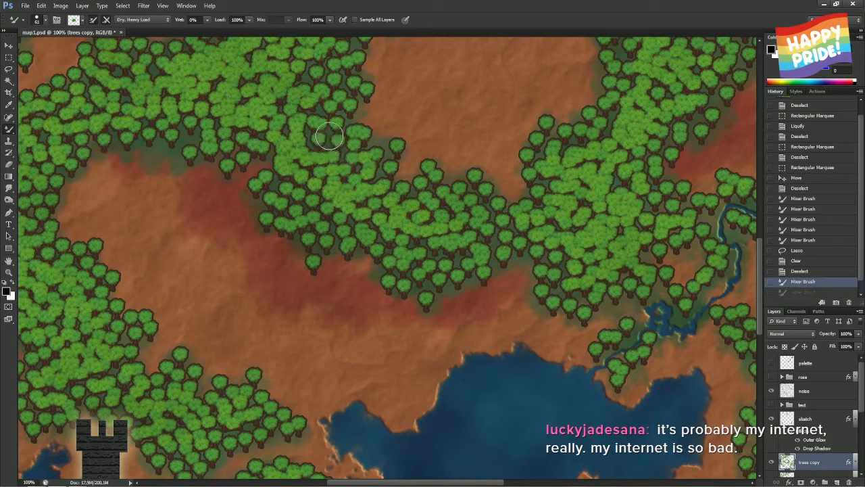
pyautogui.click(331, 135)
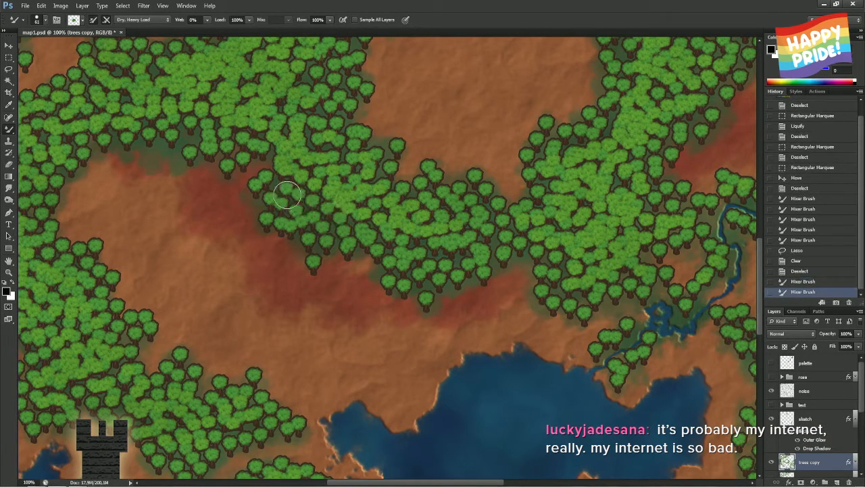
# Fill further gaps with Mixer Brush treetops in the forest south and northwest of the central clearing
pyautogui.click(346, 231)
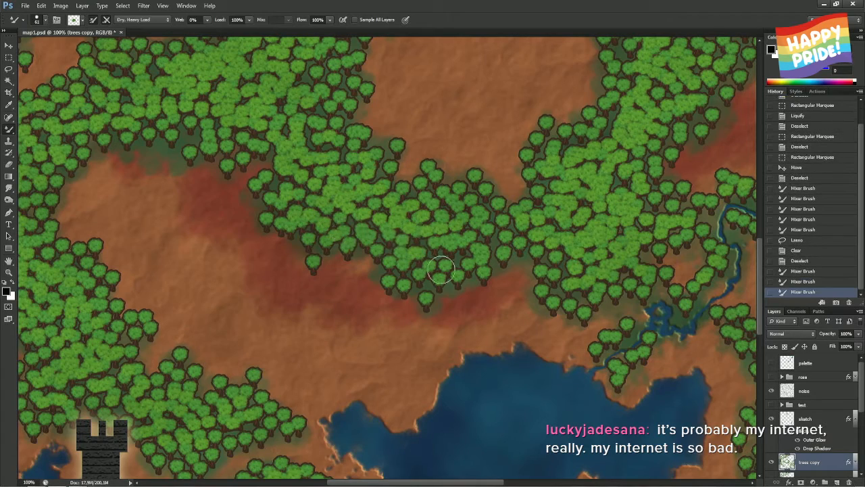
pyautogui.click(458, 252)
pyautogui.moveTo(336, 147); pyautogui.dragTo(453, 306)
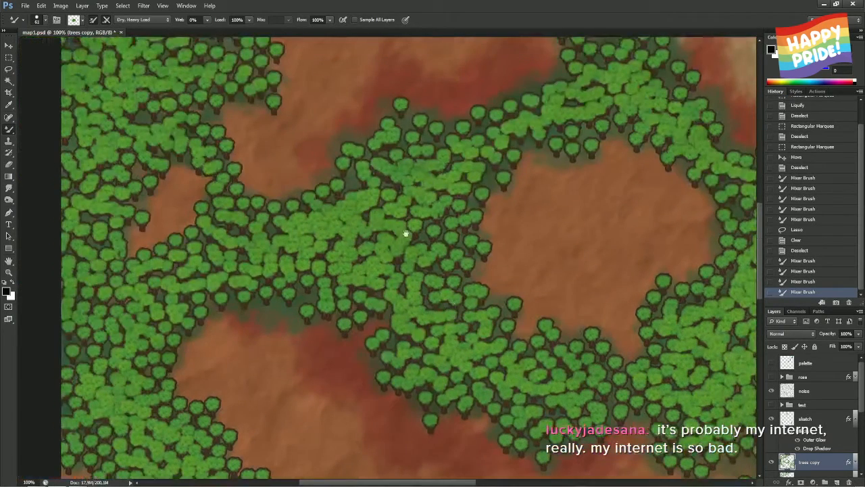
pyautogui.click(365, 179)
pyautogui.moveTo(201, 149)
pyautogui.mouseDown()
pyautogui.moveTo(464, 183)
pyautogui.moveTo(220, 197)
pyautogui.moveTo(361, 207)
pyautogui.moveTo(306, 219)
pyautogui.mouseUp()
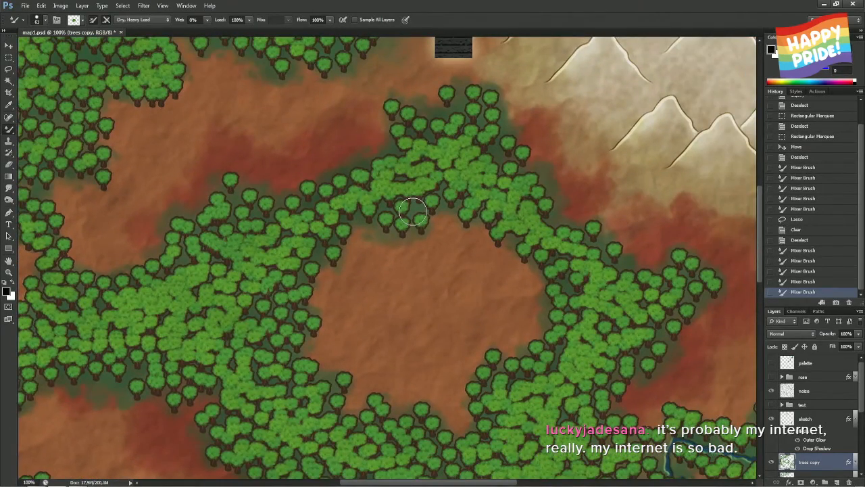
# Collapse the sketch layer's effects and compare the whole map with the sketch layer hidden and shown
pyautogui.hotkey('ctrl', '0')
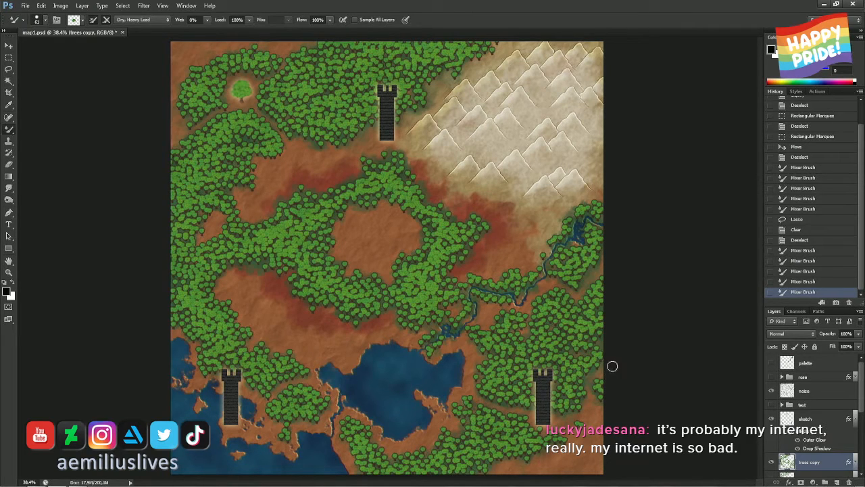
pyautogui.click(855, 419)
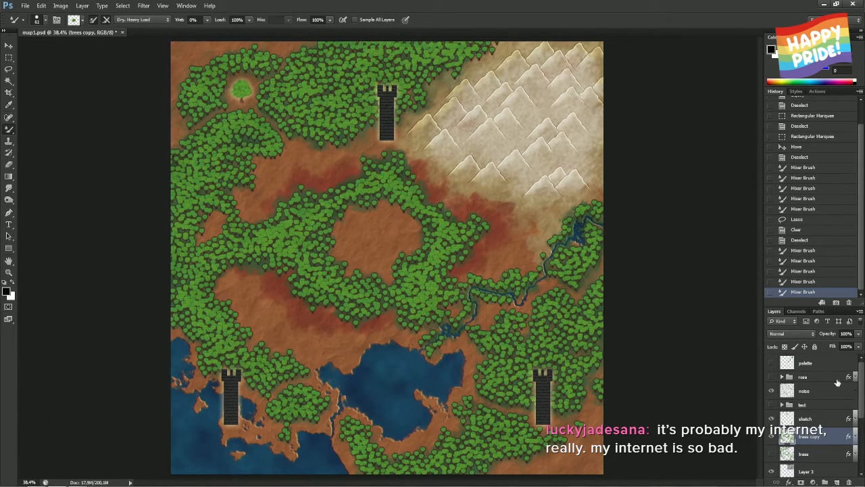
pyautogui.click(772, 419)
pyautogui.click(772, 419)
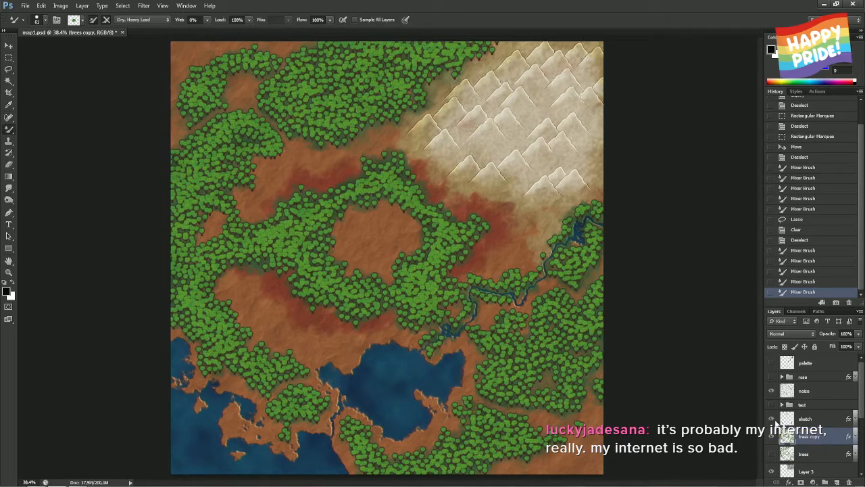
pyautogui.click(773, 419)
pyautogui.click(774, 420)
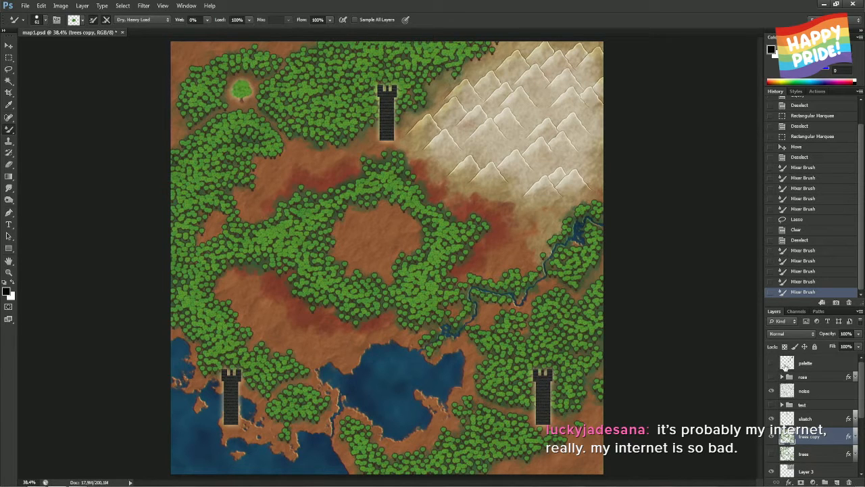
# Show the palette layer and set a 57 px Clone Stamp source at the trunk of the central clearing's tree
pyautogui.click(772, 364)
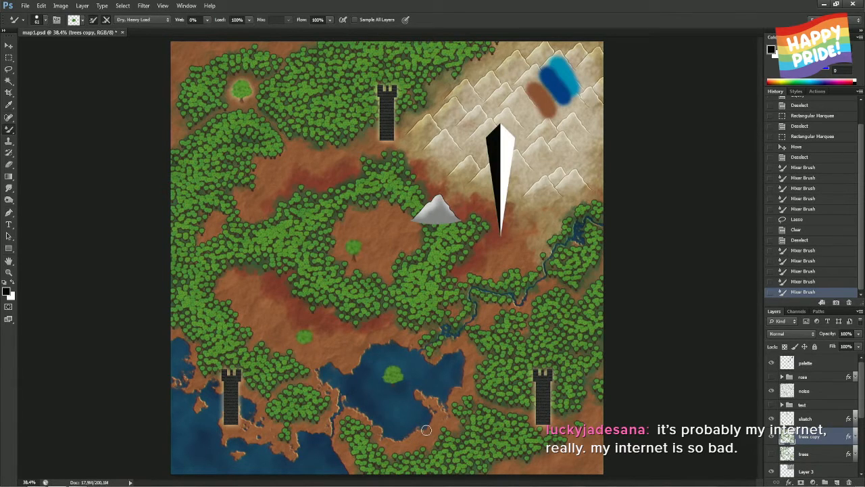
pyautogui.hotkey('ctrl', '+')
pyautogui.hotkey('ctrl', '1')
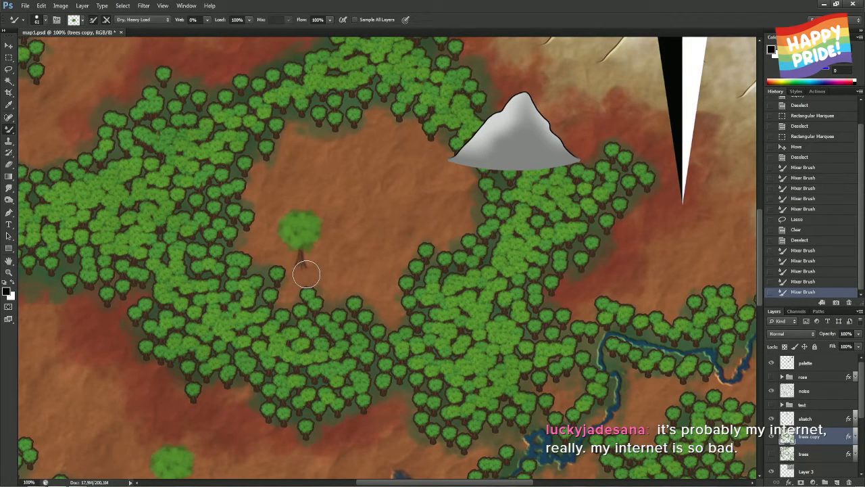
pyautogui.press('s')
pyautogui.moveTo(340, 254); pyautogui.dragTo(348, 253)
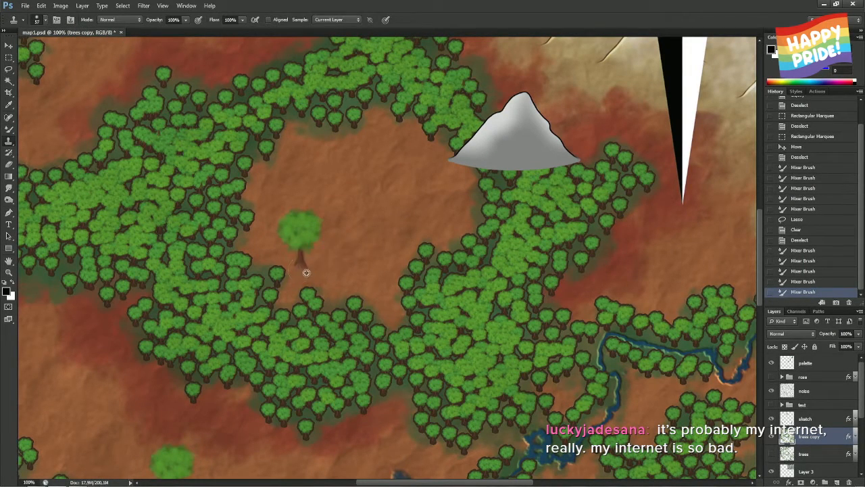
pyautogui.keyDown('alt'); pyautogui.click(299, 267); pyautogui.keyUp('alt')
# Try to clone the tree trunk at the lake's southern shore on the trees copy layer, and undo it
pyautogui.moveTo(467, 307); pyautogui.dragTo(349, 120)
pyautogui.moveTo(304, 343); pyautogui.dragTo(324, 158)
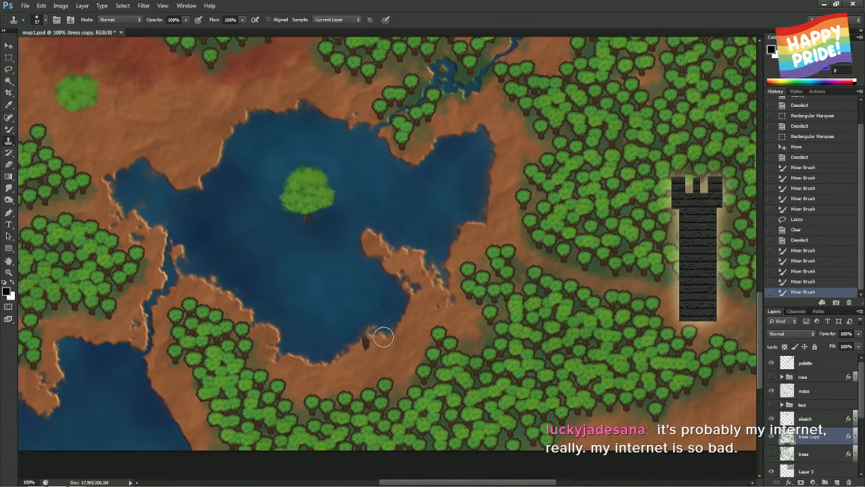
pyautogui.moveTo(382, 336)
pyautogui.mouseDown()
pyautogui.moveTo(338, 358)
pyautogui.moveTo(369, 338)
pyautogui.moveTo(291, 347)
pyautogui.moveTo(377, 357)
pyautogui.moveTo(269, 343)
pyautogui.moveTo(355, 336)
pyautogui.moveTo(332, 332)
pyautogui.mouseUp()
pyautogui.hotkey('ctrl', 'z')
# On the palette layer, clone the central clearing tree's trunk into the southern end of the lake
pyautogui.click(818, 366)
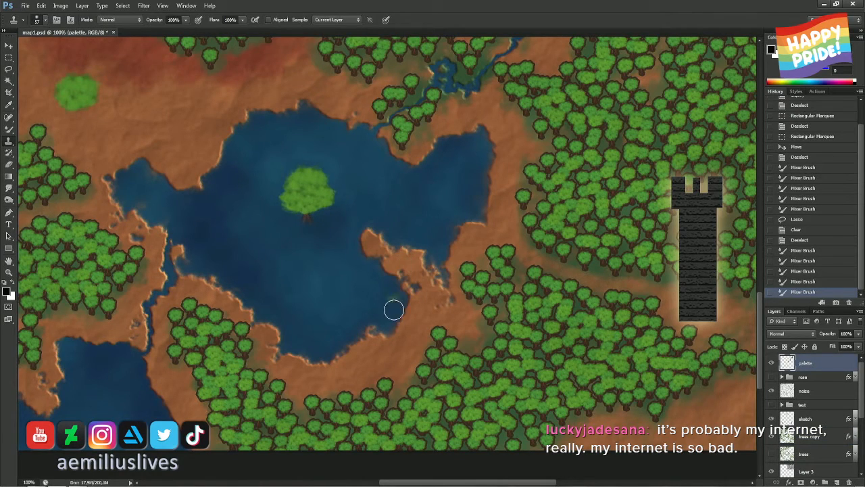
pyautogui.moveTo(359, 240); pyautogui.dragTo(367, 428)
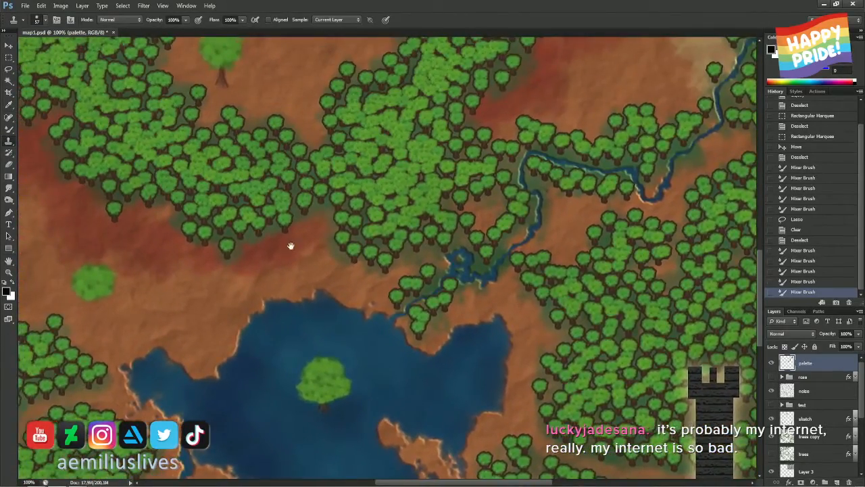
pyautogui.moveTo(290, 246); pyautogui.dragTo(353, 343)
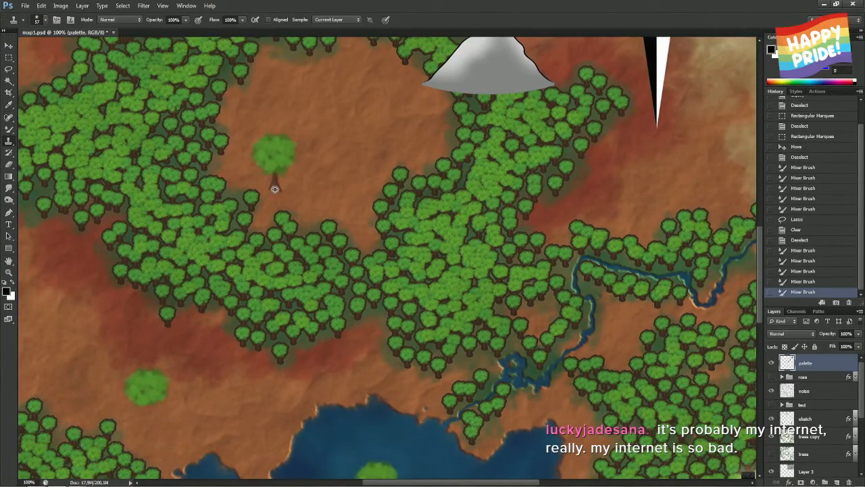
pyautogui.moveTo(589, 289); pyautogui.dragTo(485, 120)
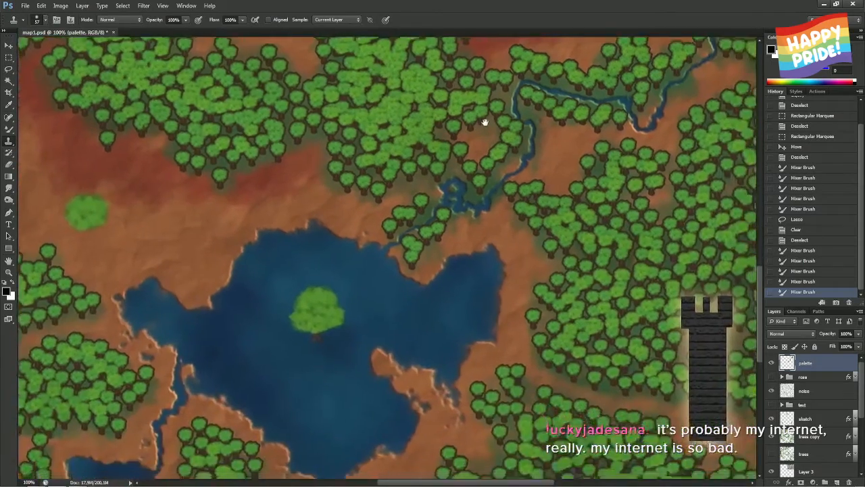
pyautogui.moveTo(450, 310); pyautogui.dragTo(442, 208)
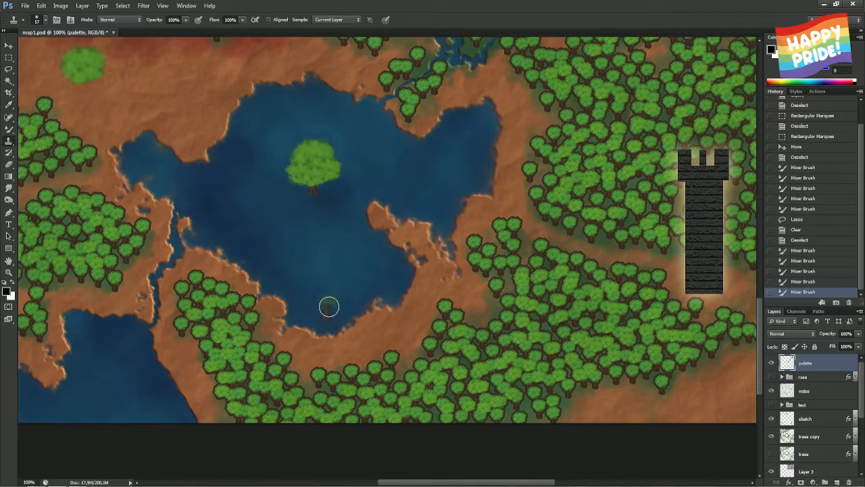
pyautogui.moveTo(325, 305)
pyautogui.mouseDown()
pyautogui.moveTo(319, 321)
pyautogui.moveTo(317, 311)
pyautogui.moveTo(329, 320)
pyautogui.moveTo(321, 319)
pyautogui.mouseUp()
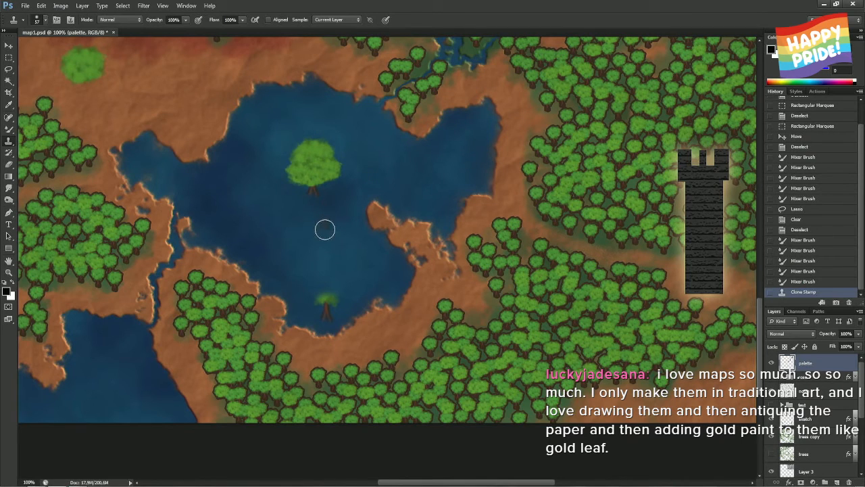
# Lasso the large tree in the lake, move it toward the lake's northwest shore and deselect
pyautogui.press('l')
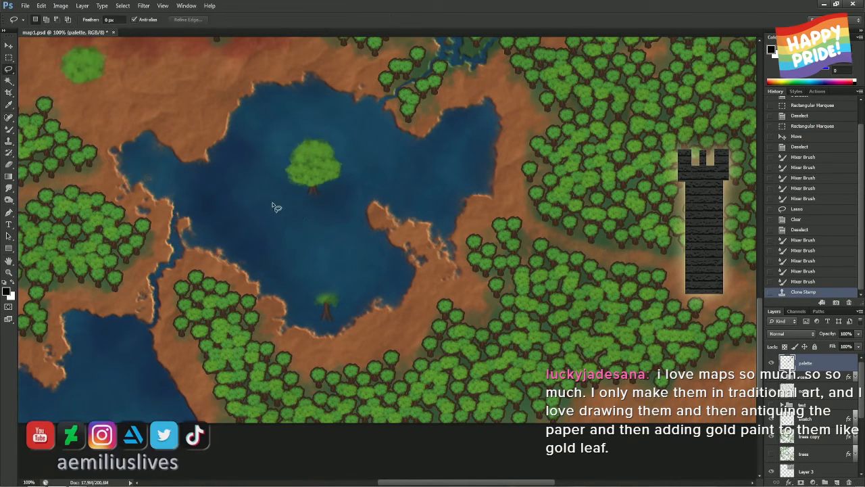
pyautogui.moveTo(260, 200)
pyautogui.mouseDown()
pyautogui.moveTo(317, 221)
pyautogui.moveTo(375, 199)
pyautogui.moveTo(350, 131)
pyautogui.moveTo(326, 121)
pyautogui.moveTo(272, 135)
pyautogui.mouseUp()
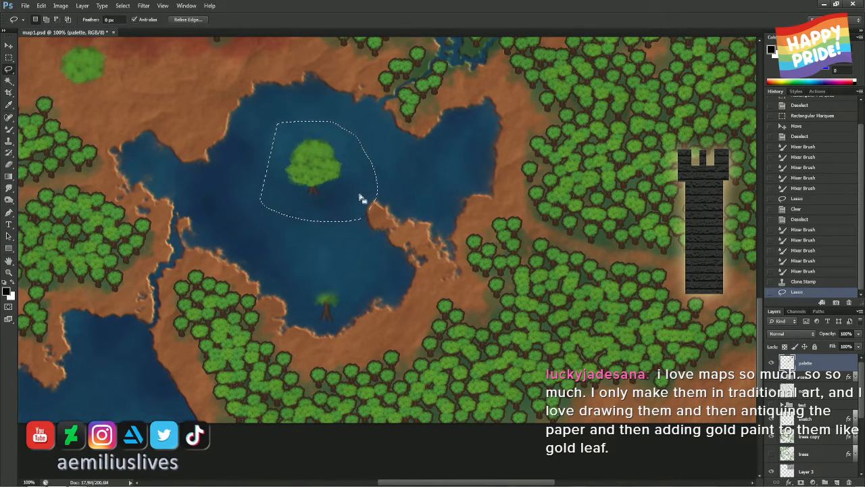
pyautogui.moveTo(355, 192); pyautogui.dragTo(323, 164)
pyautogui.hotkey('ctrl', 'd')
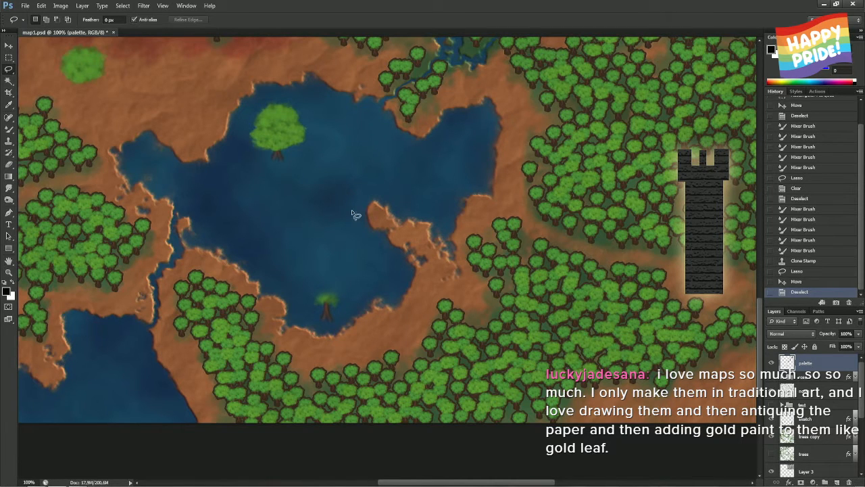
# Switch to the standard Brush and set the foreground to dark green 1c431a, derived from a colour sampled from the large tree's crown
pyautogui.press('b')
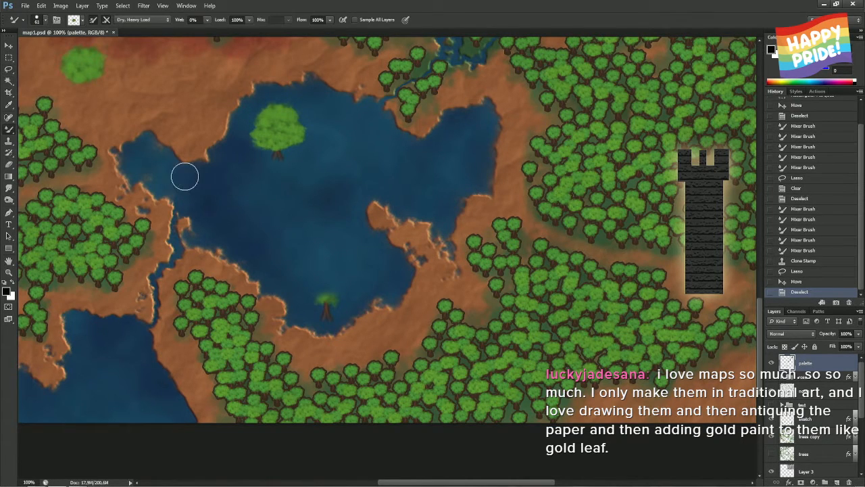
pyautogui.rightClick(17, 129)
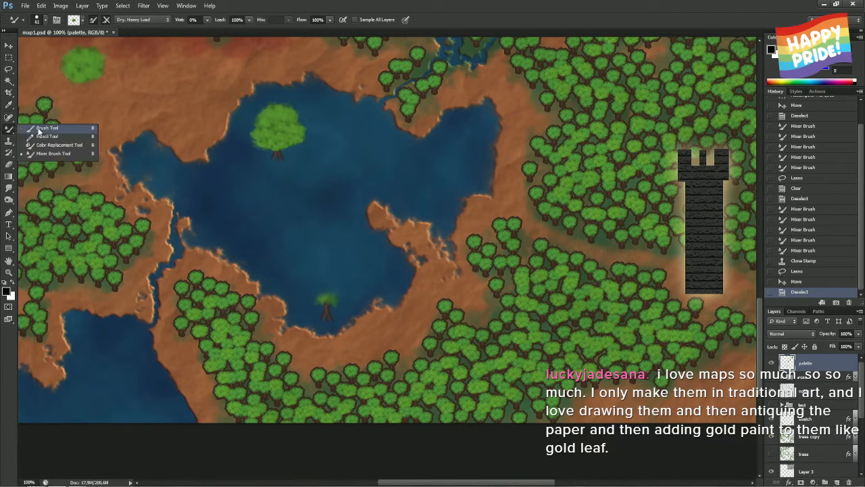
pyautogui.click(46, 128)
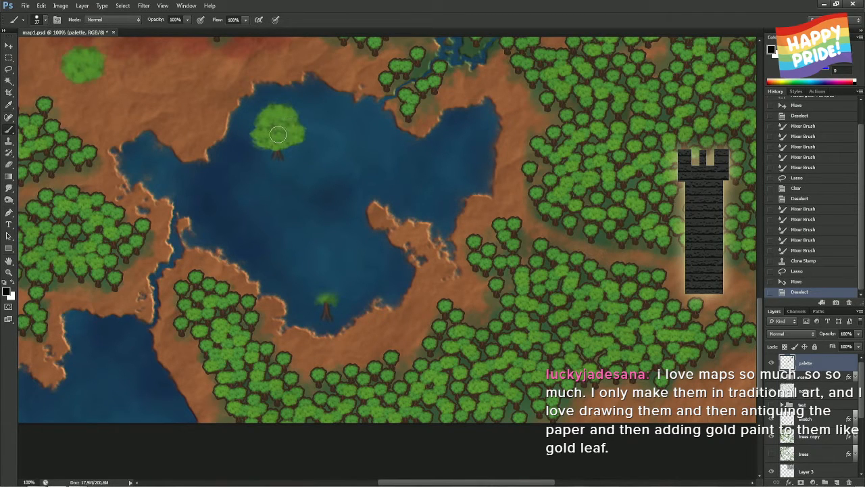
pyautogui.keyDown('alt'); pyautogui.click(285, 128); pyautogui.keyUp('alt')
pyautogui.click(773, 50)
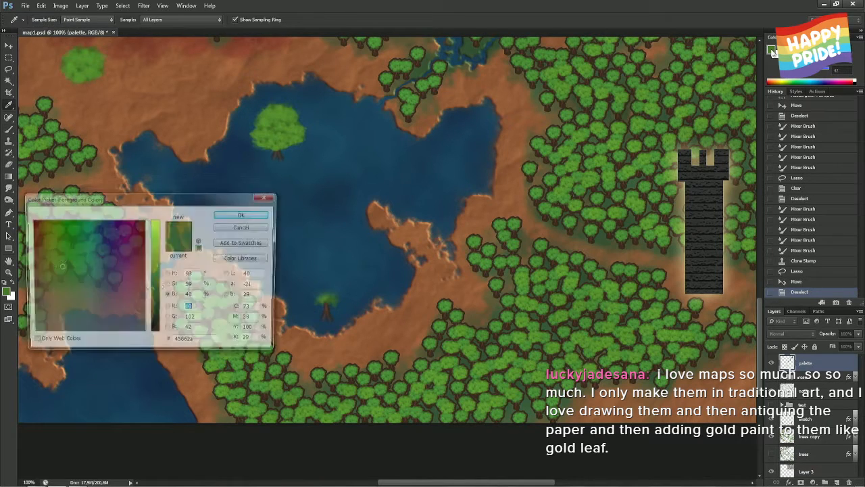
pyautogui.click(154, 308)
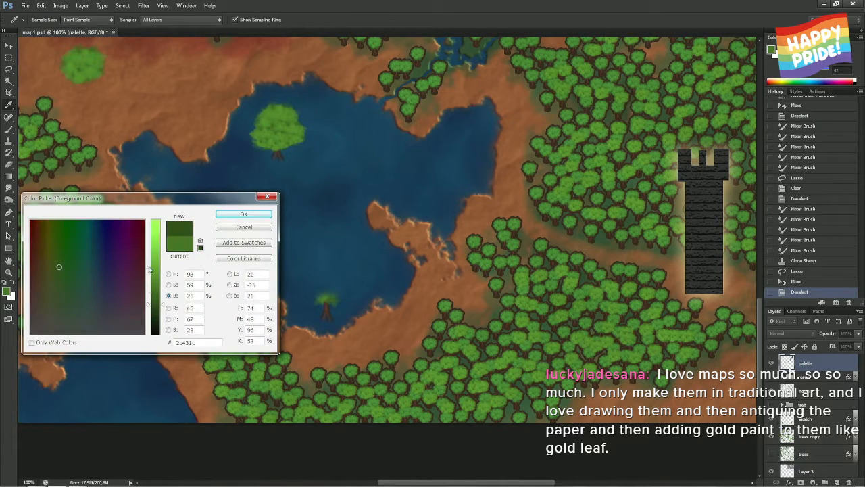
pyautogui.moveTo(62, 266); pyautogui.dragTo(67, 264)
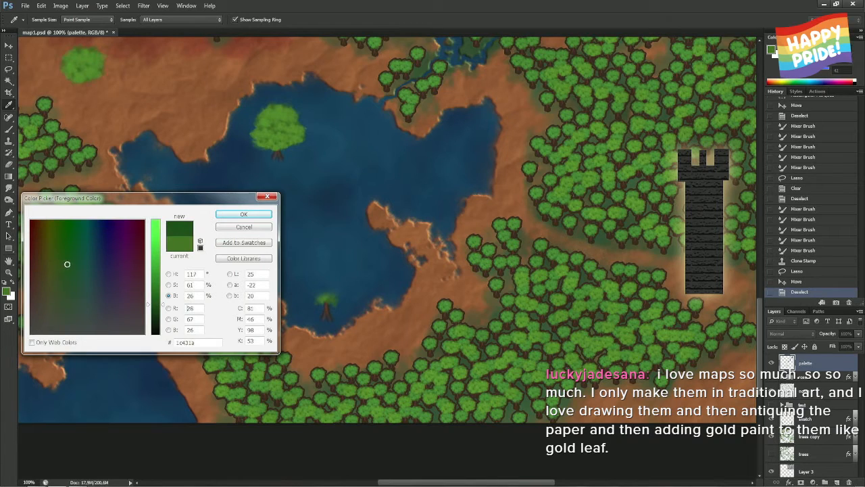
pyautogui.click(237, 215)
pyautogui.press('b')
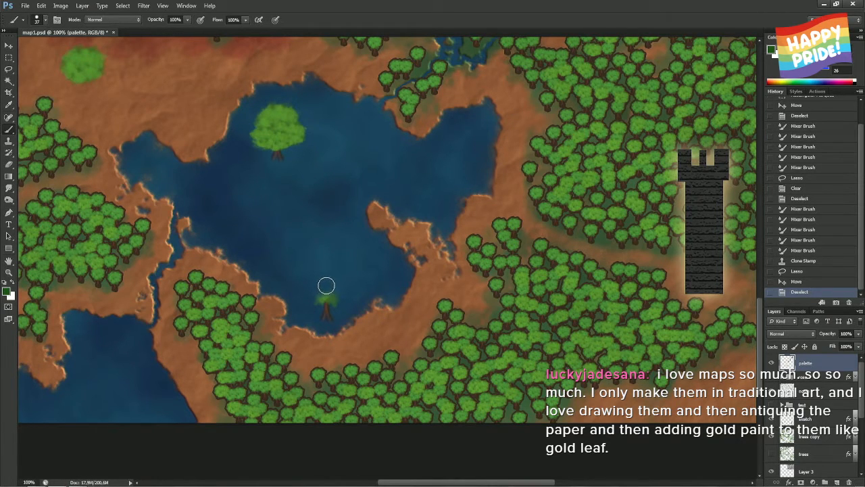
# Try several 37 px bristle brush presets with strokes in the lake's southeastern part, undoing each stroke
pyautogui.press('F5')
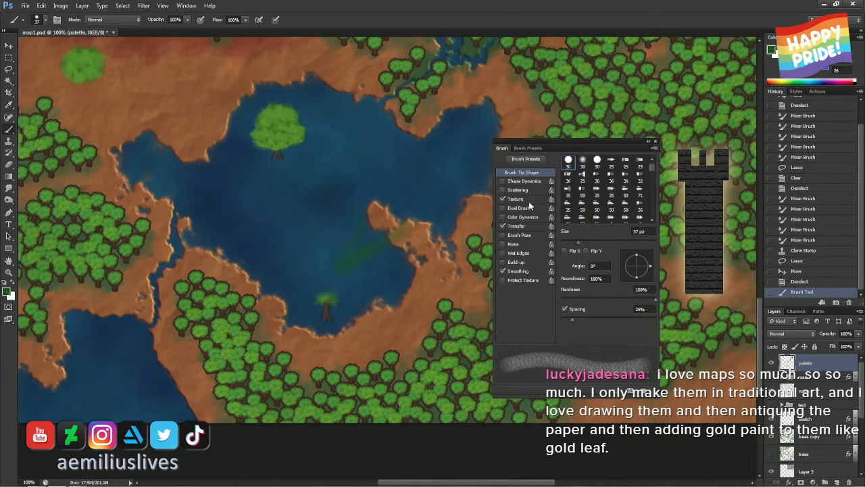
pyautogui.click(528, 148)
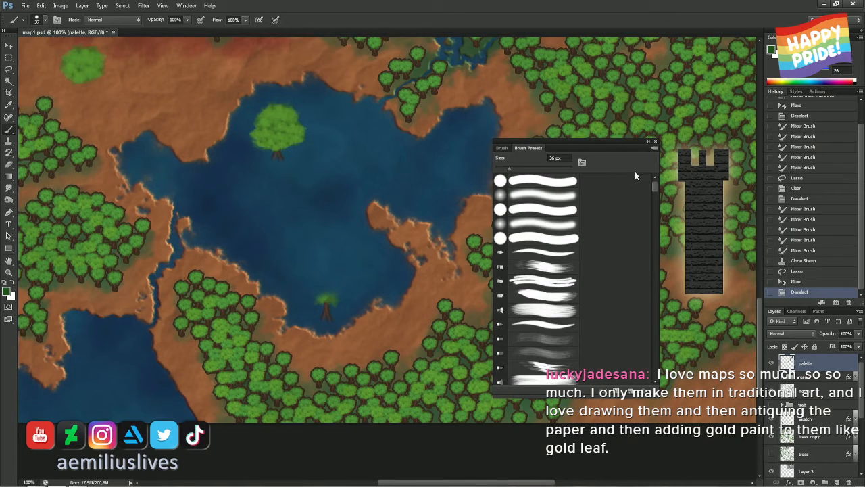
pyautogui.click(539, 253)
pyautogui.moveTo(402, 238); pyautogui.dragTo(361, 285)
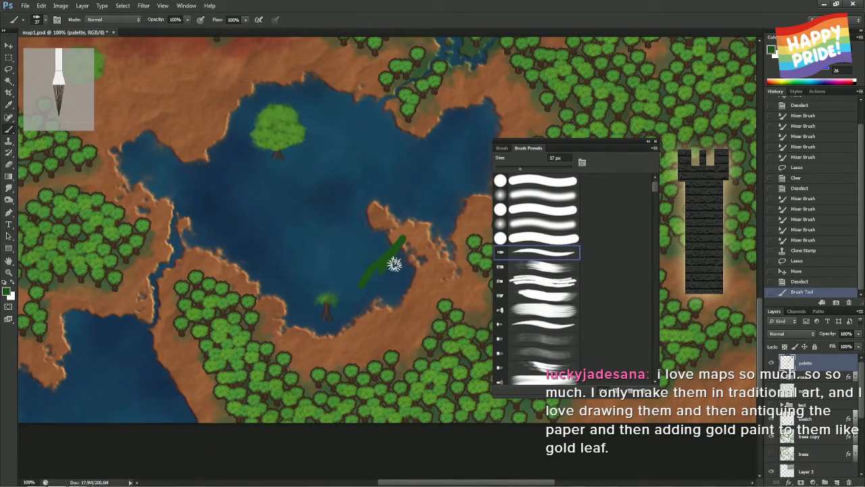
pyautogui.hotkey('ctrl', 'z')
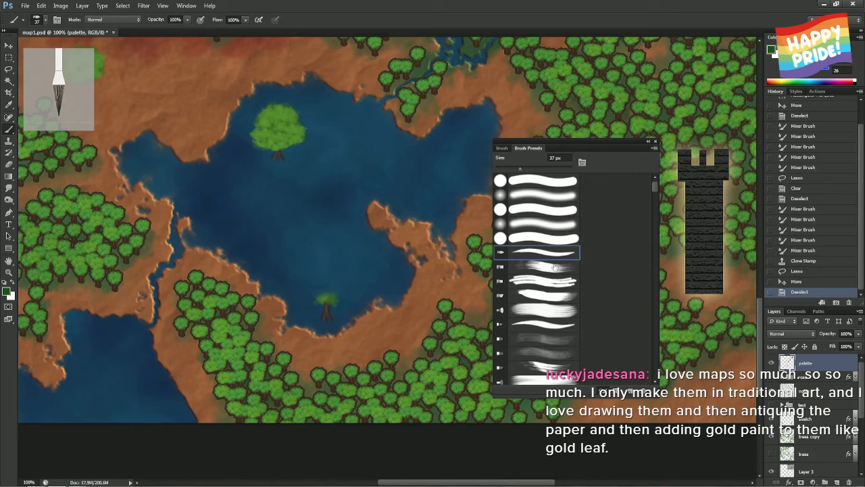
pyautogui.click(551, 308)
pyautogui.moveTo(381, 293)
pyautogui.mouseDown()
pyautogui.moveTo(401, 248)
pyautogui.moveTo(365, 313)
pyautogui.moveTo(363, 255)
pyautogui.mouseUp()
pyautogui.hotkey('ctrl', 'z')
pyautogui.click(545, 328)
pyautogui.hotkey('ctrl', 'z')
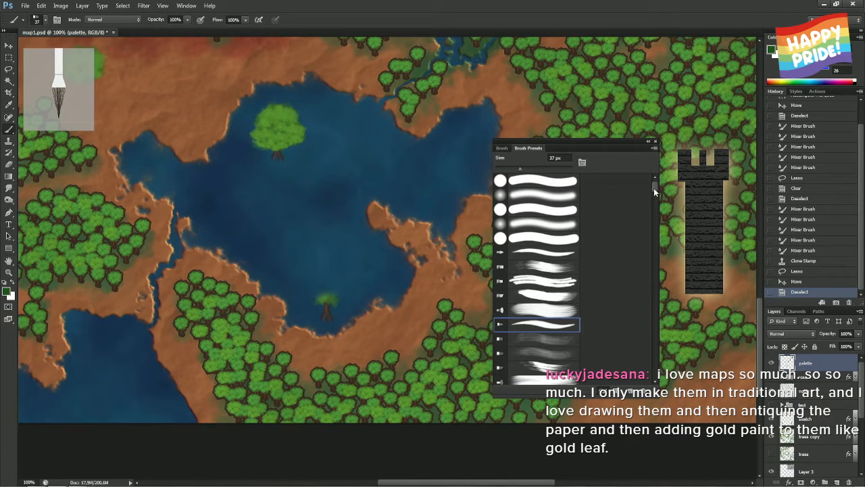
# Test the textured 37 px and pointed 9 px brush presets near the lake's southern shore and above the trunk, undoing each stroke
pyautogui.moveTo(653, 188); pyautogui.dragTo(655, 217)
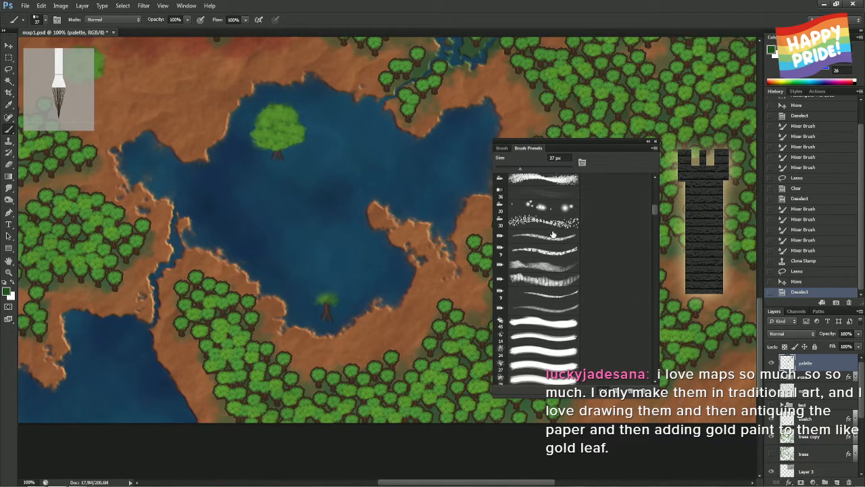
pyautogui.click(543, 179)
pyautogui.moveTo(387, 324)
pyautogui.mouseDown()
pyautogui.moveTo(411, 287)
pyautogui.moveTo(383, 314)
pyautogui.moveTo(403, 287)
pyautogui.mouseUp()
pyautogui.hotkey('ctrl', 'z')
pyautogui.click(555, 264)
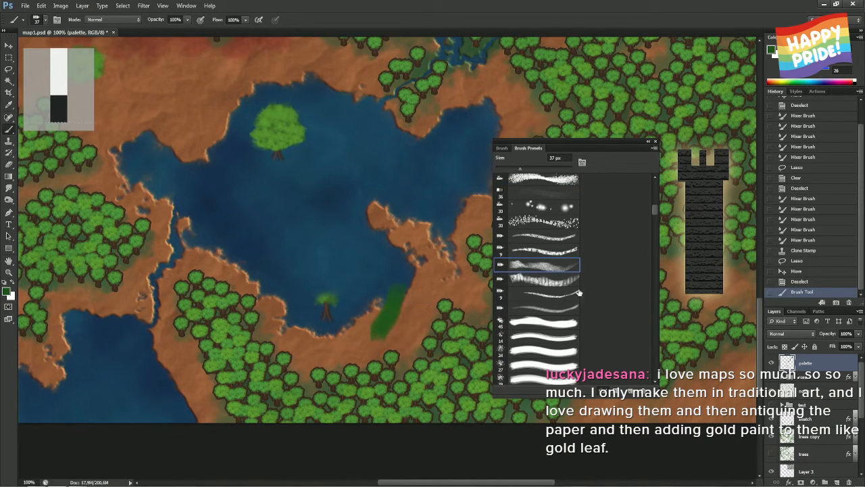
pyautogui.hotkey('ctrl', 'z')
pyautogui.click(540, 293)
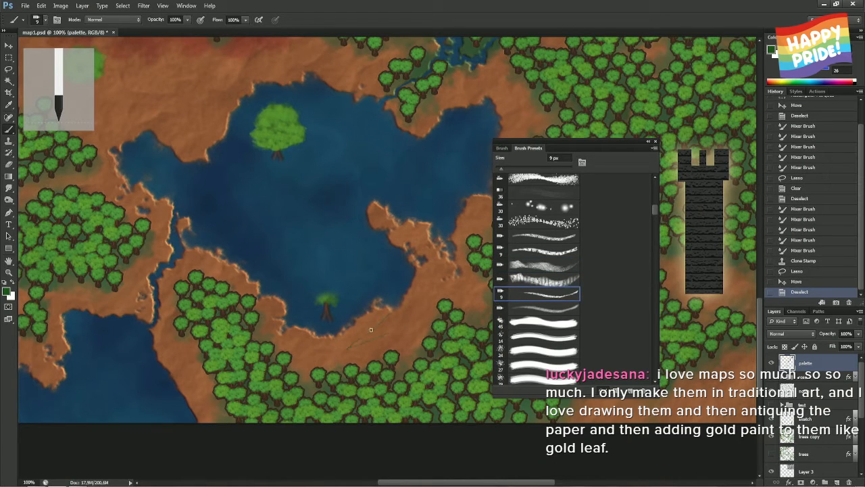
pyautogui.moveTo(381, 313); pyautogui.dragTo(373, 323)
pyautogui.hotkey('ctrl', 'z')
pyautogui.moveTo(315, 288); pyautogui.dragTo(331, 278)
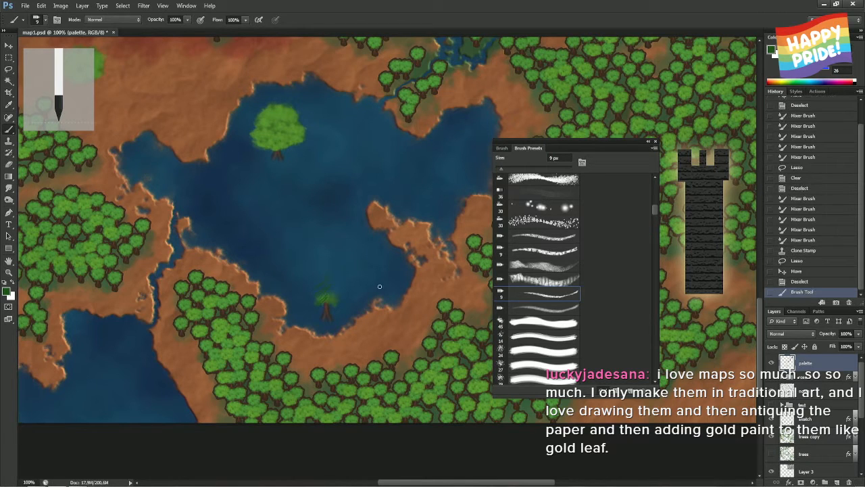
pyautogui.hotkey('ctrl', 'z')
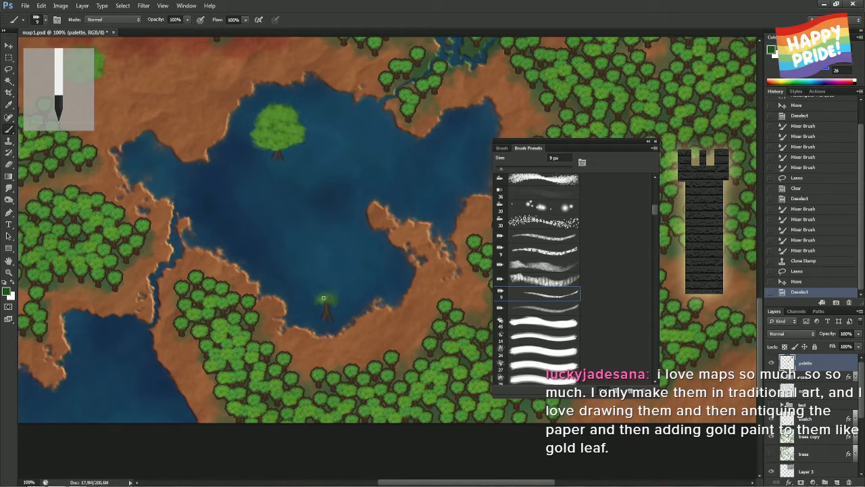
# Erase the green foliage above the small trunk at the lake's southern end with a 17 px Eraser
pyautogui.press('e')
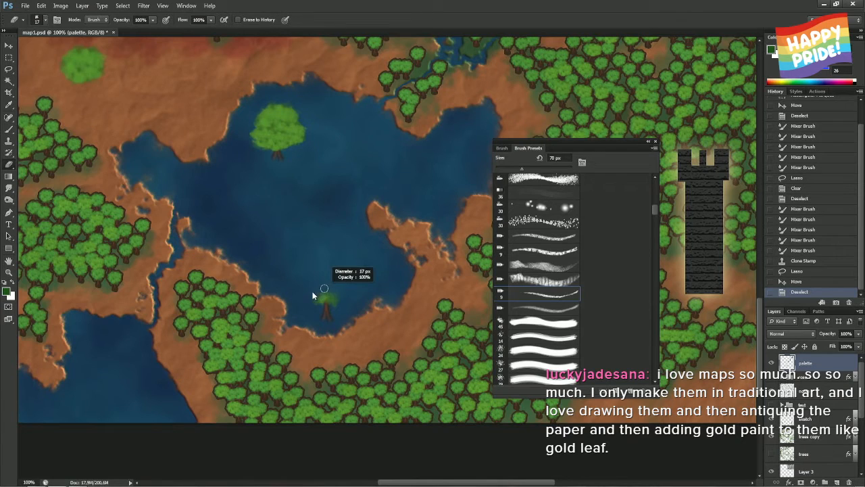
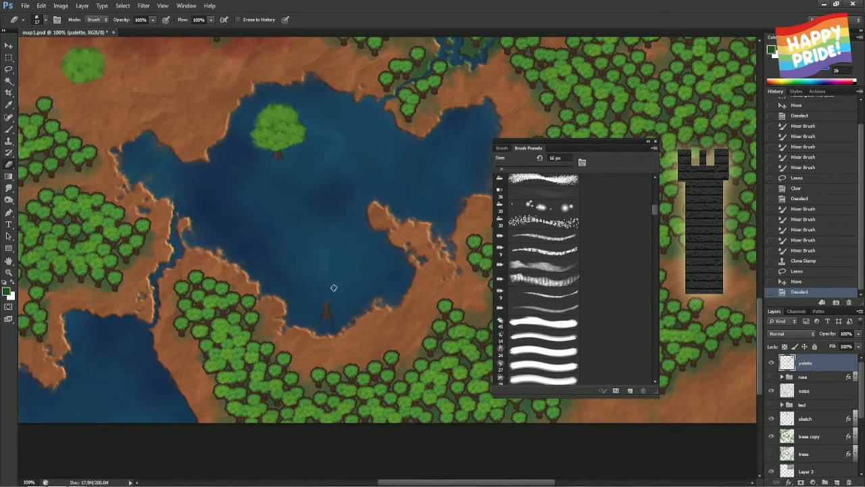
pyautogui.click(317, 299)
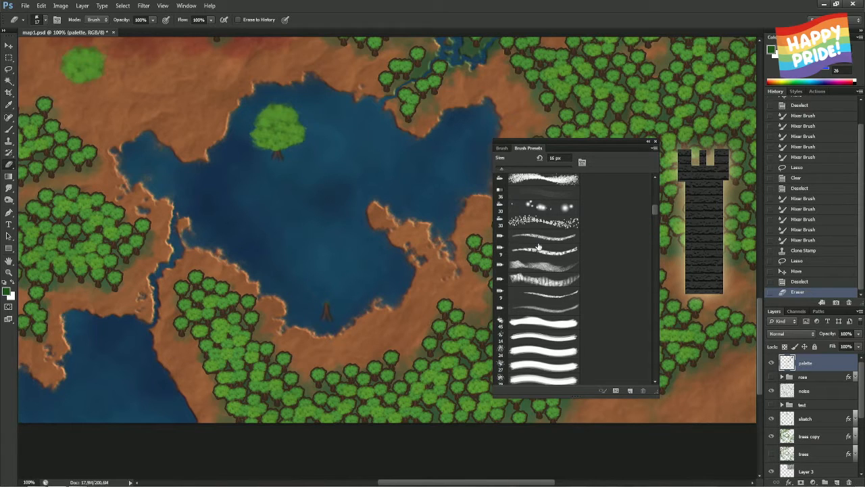
pyautogui.click(541, 223)
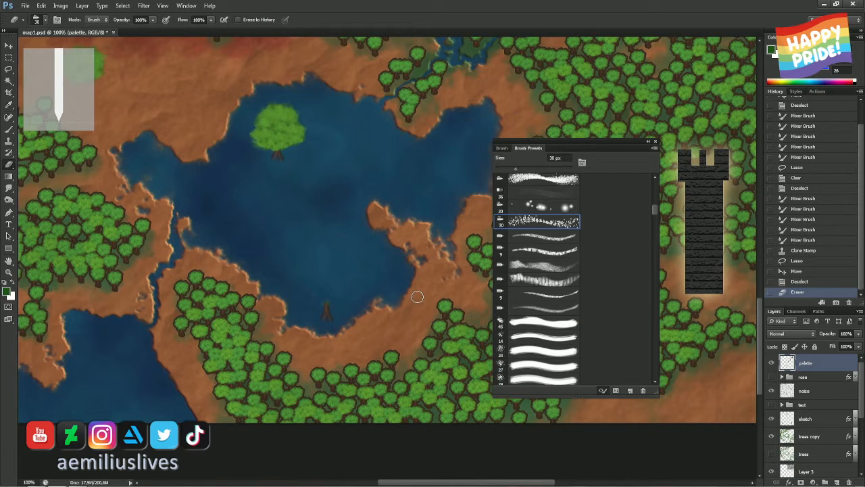
# Try the 30 px spatter, 134 px grass and 33 px brush presets around the bare trunk, undoing the strokes
pyautogui.press('b')
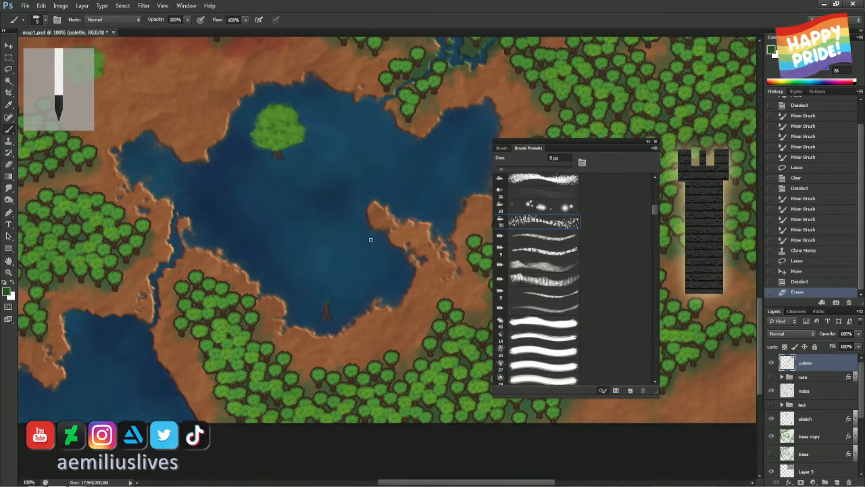
pyautogui.moveTo(326, 300); pyautogui.dragTo(358, 265)
pyautogui.hotkey('ctrl', 'z')
pyautogui.click(545, 225)
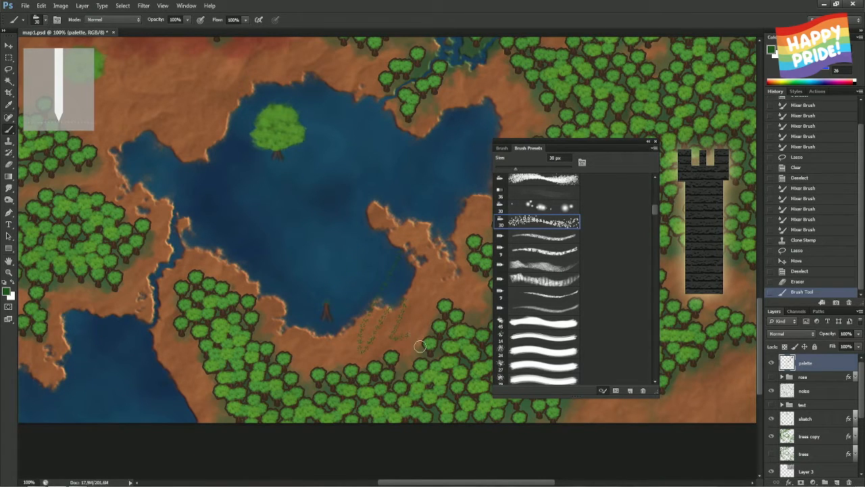
pyautogui.moveTo(657, 213); pyautogui.dragTo(658, 228)
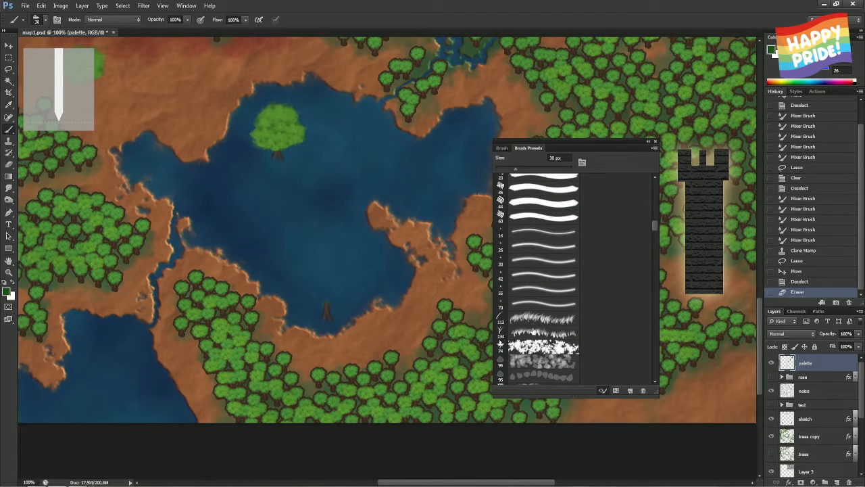
pyautogui.click(531, 345)
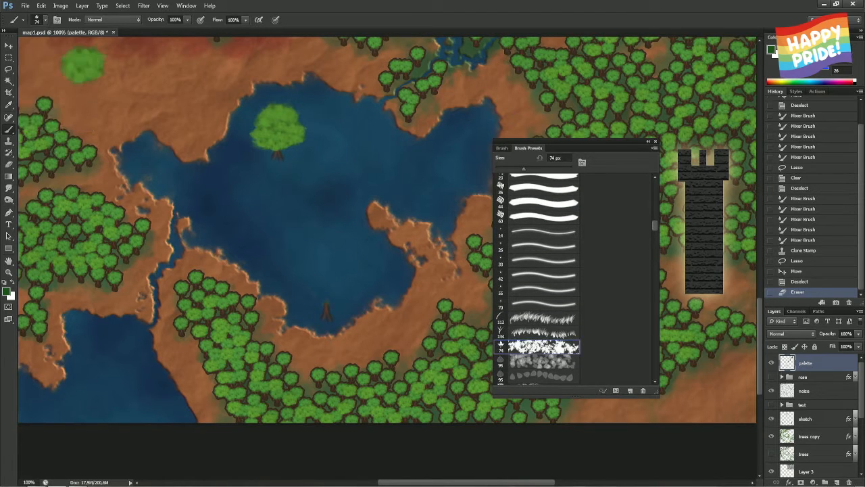
pyautogui.click(534, 332)
pyautogui.moveTo(352, 271)
pyautogui.mouseDown()
pyautogui.moveTo(333, 317)
pyautogui.moveTo(321, 323)
pyautogui.moveTo(363, 256)
pyautogui.moveTo(331, 304)
pyautogui.mouseUp()
pyautogui.hotkey('ctrl', 'z')
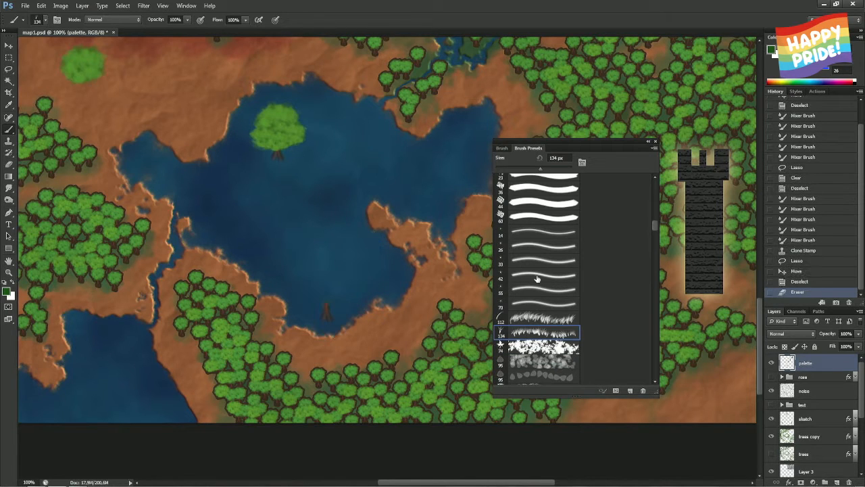
pyautogui.click(533, 259)
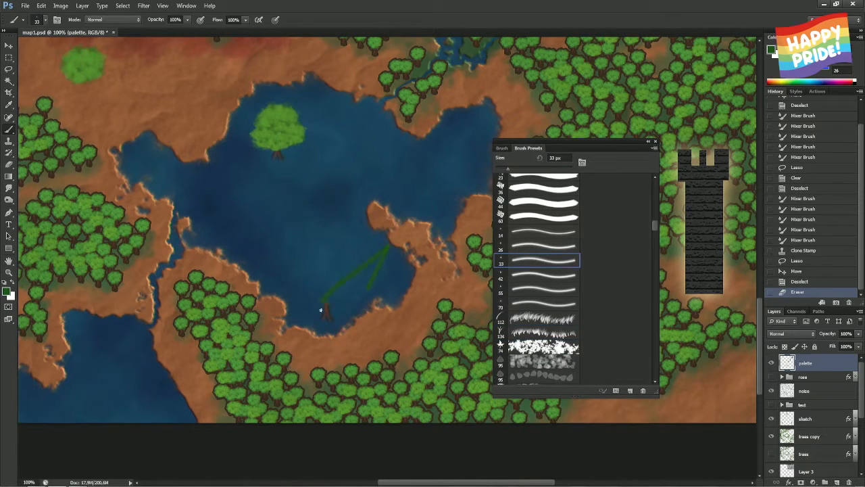
# Reduce the 400 px speckled brush preset to 22 px and try a stroke above the bare trunk, undoing it
pyautogui.moveTo(653, 225); pyautogui.dragTo(653, 254)
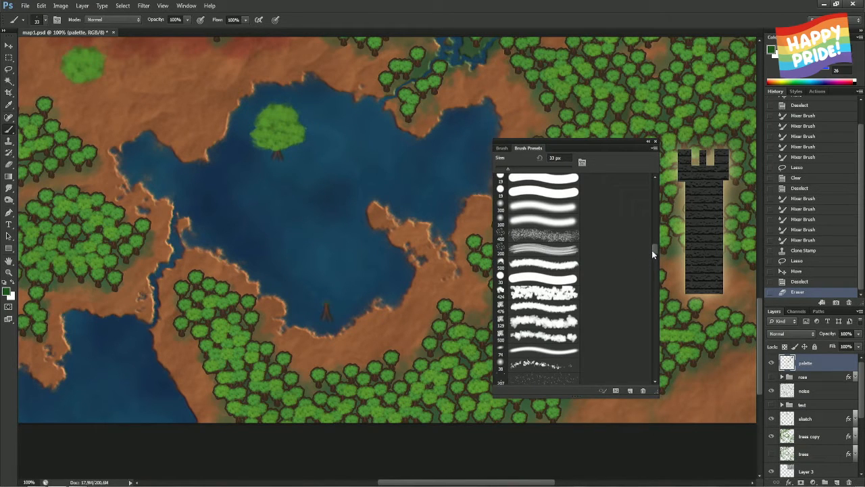
pyautogui.click(544, 235)
pyautogui.rightClick(368, 269)
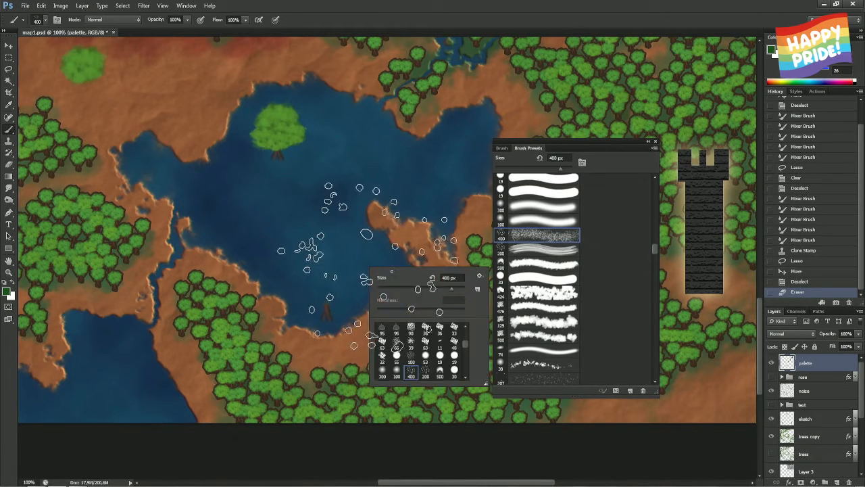
pyautogui.click(387, 286)
pyautogui.moveTo(331, 278); pyautogui.dragTo(324, 296)
pyautogui.hotkey('ctrl', 'z')
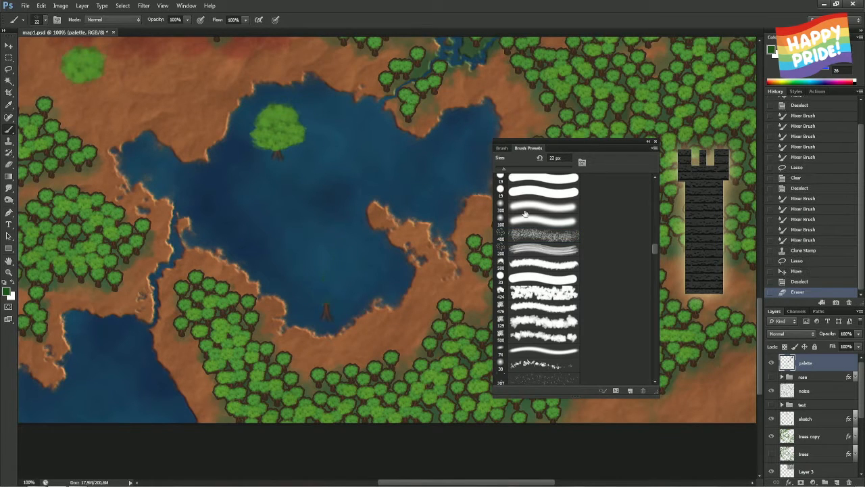
# Enable Color Dynamics for the speckled brush and test it with a curved stroke above the trunk, undoing the stroke
pyautogui.click(508, 148)
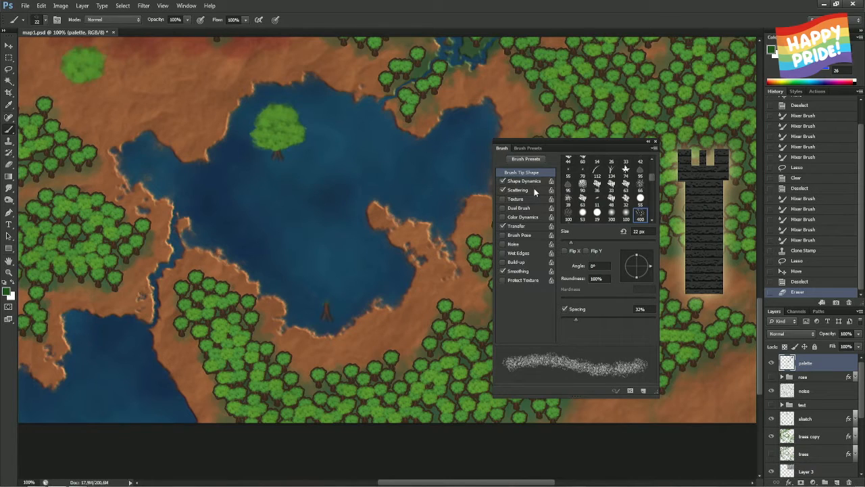
pyautogui.click(516, 218)
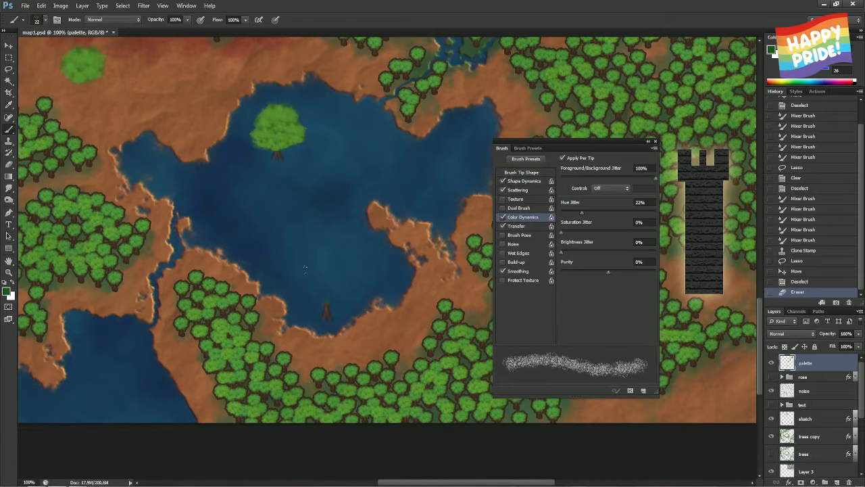
pyautogui.moveTo(285, 294)
pyautogui.mouseDown()
pyautogui.moveTo(326, 280)
pyautogui.moveTo(342, 251)
pyautogui.mouseUp()
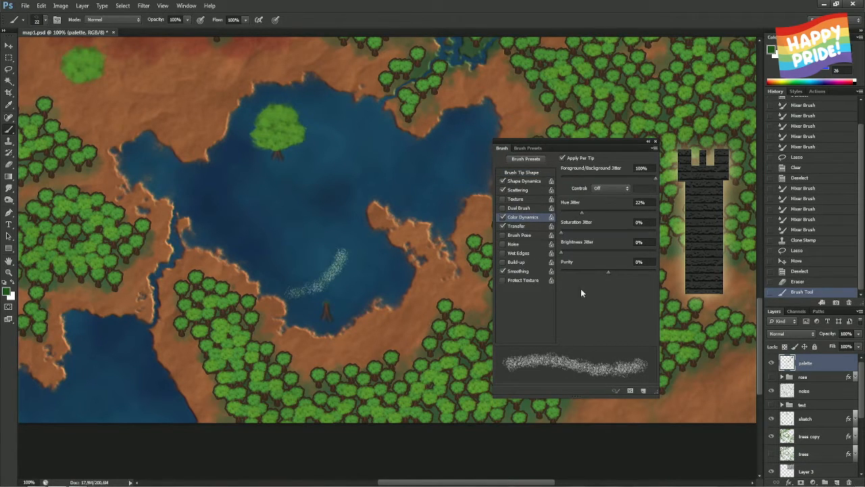
pyautogui.hotkey('ctrl', 'z')
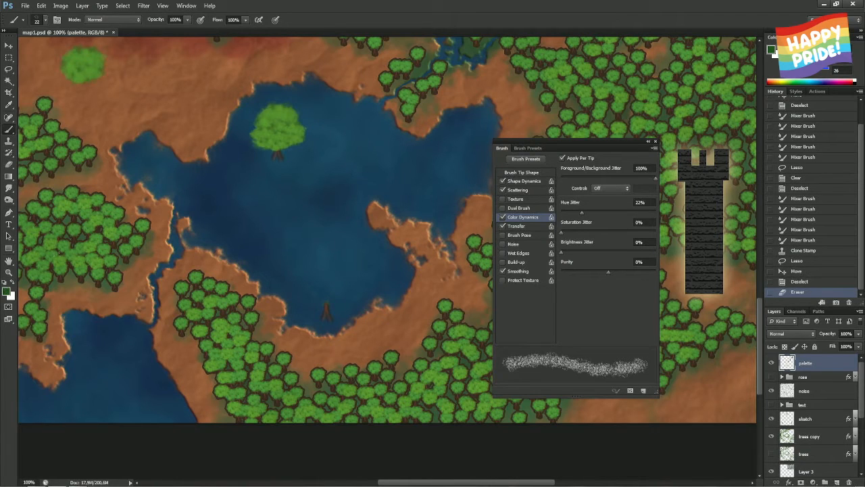
pyautogui.press('c')
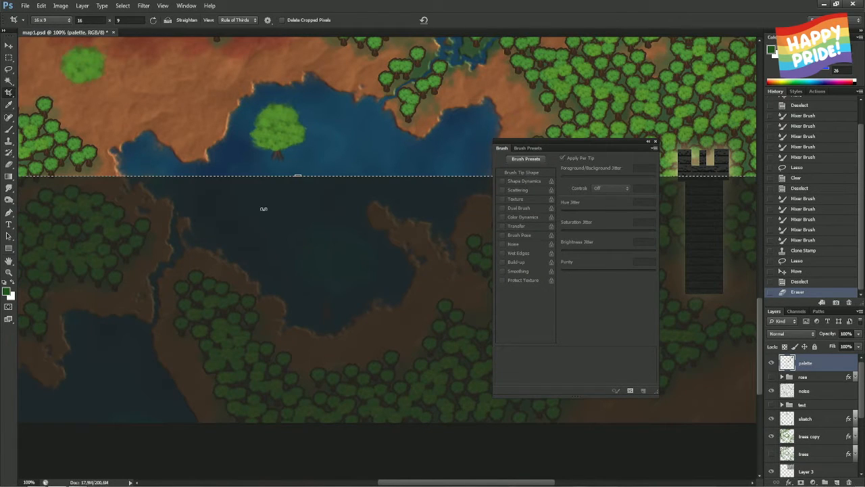
# Try the 22 px speckled brush with a green stroke beside the bare trunk at the lake's southern end, undoing it
pyautogui.press('Escape')
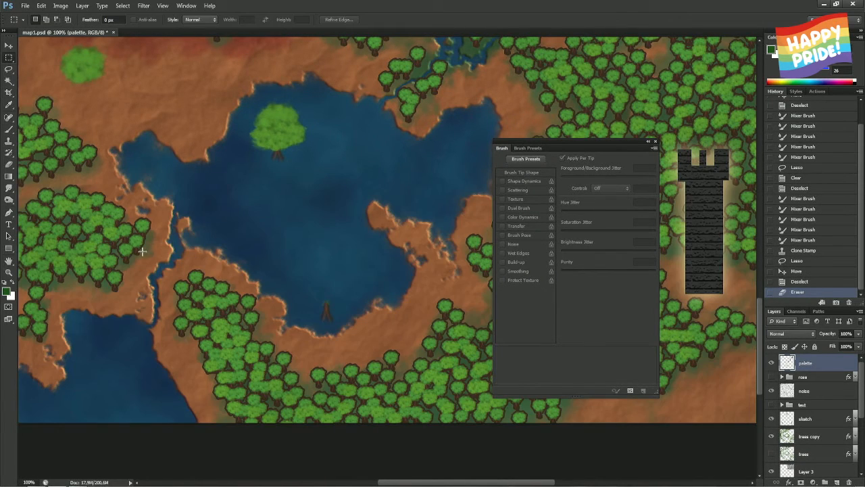
pyautogui.press('v')
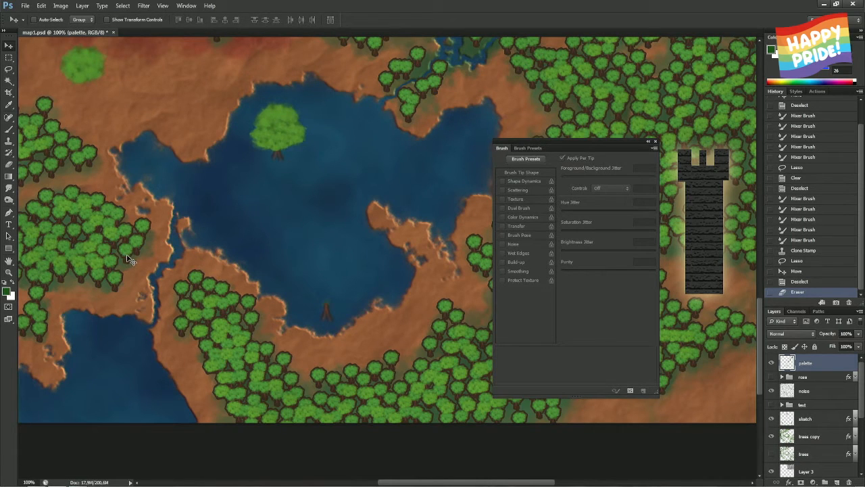
pyautogui.press('m')
pyautogui.press('b')
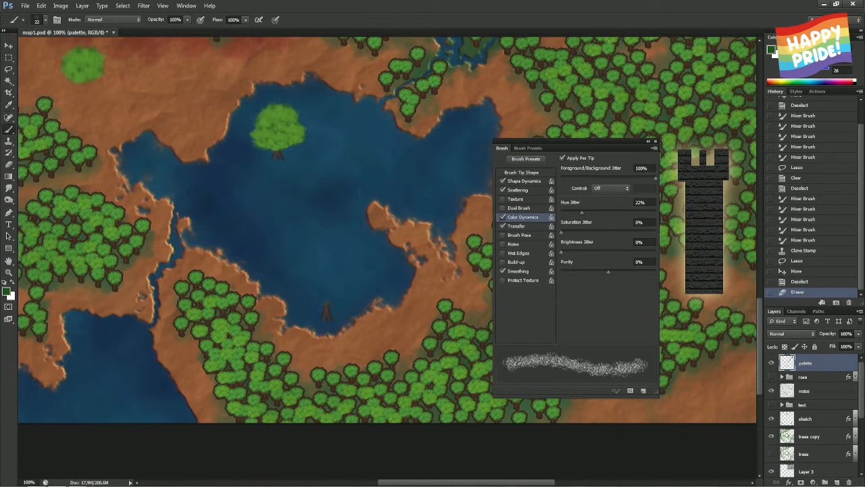
pyautogui.press('x')
pyautogui.press('x')
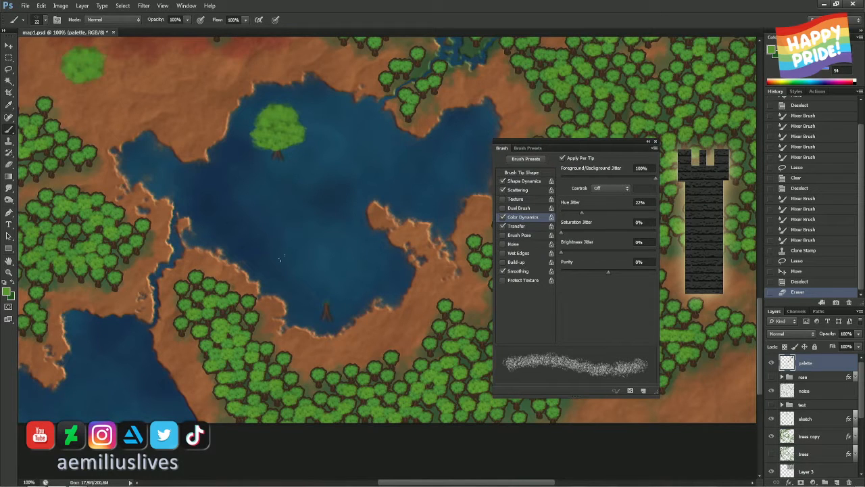
pyautogui.moveTo(299, 304)
pyautogui.mouseDown()
pyautogui.moveTo(331, 269)
pyautogui.moveTo(322, 268)
pyautogui.mouseUp()
pyautogui.hotkey('ctrl', 'z')
# Choose the 26 px leafy brush preset and test its strokes around the bare trunk, undoing them
pyautogui.click(534, 147)
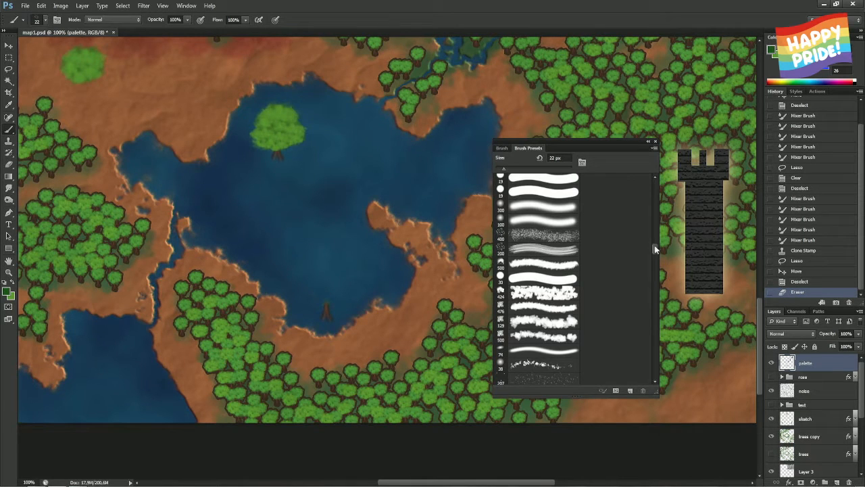
pyautogui.moveTo(657, 248); pyautogui.dragTo(655, 258)
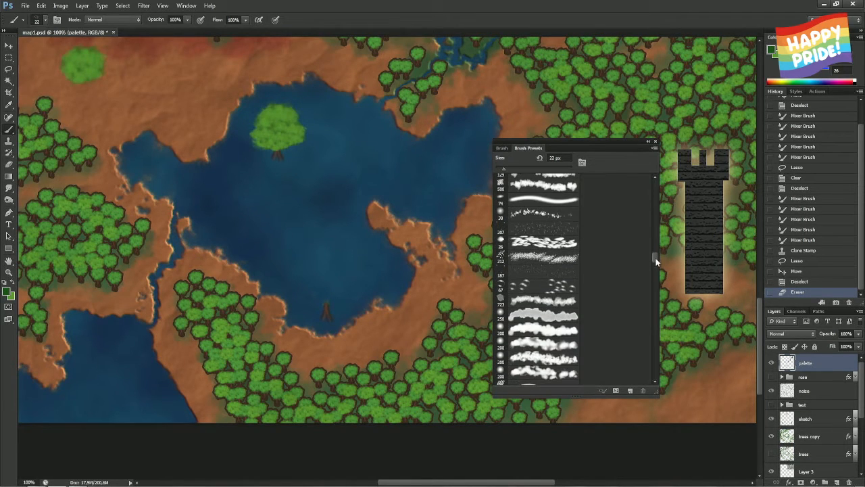
pyautogui.click(544, 243)
pyautogui.moveTo(376, 346)
pyautogui.mouseDown()
pyautogui.moveTo(406, 271)
pyautogui.moveTo(377, 301)
pyautogui.moveTo(390, 272)
pyautogui.moveTo(354, 323)
pyautogui.moveTo(382, 266)
pyautogui.mouseUp()
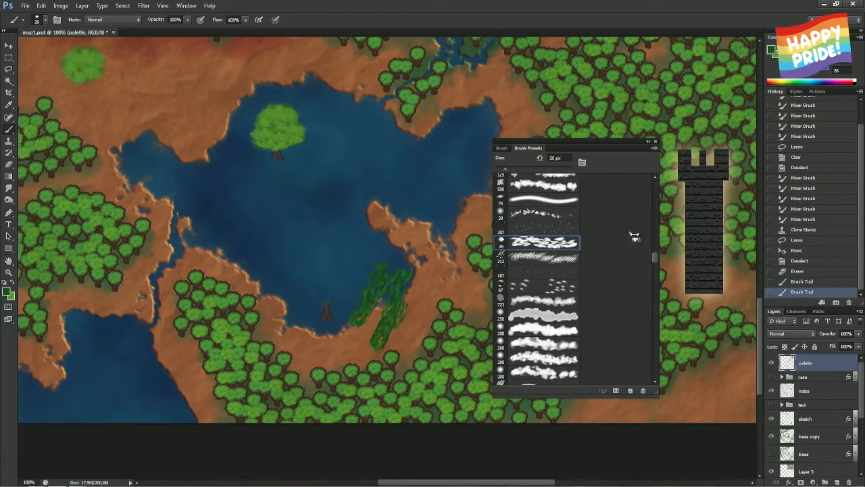
pyautogui.click(796, 271)
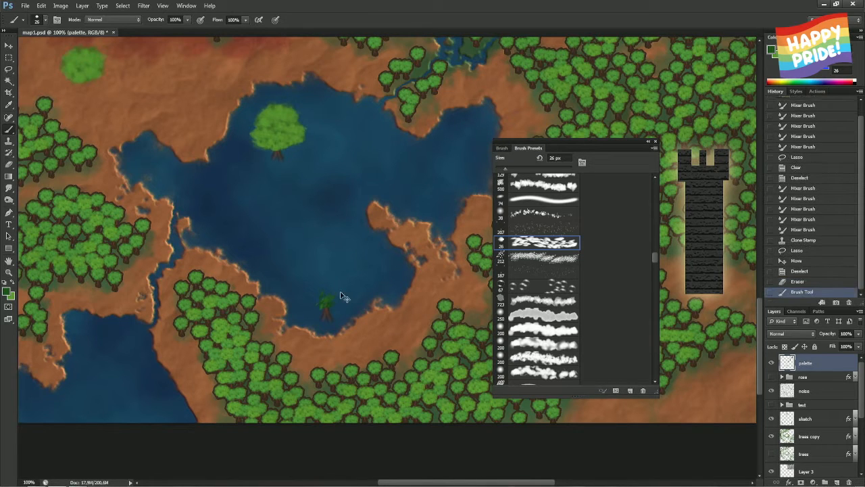
pyautogui.hotkey('ctrl', 'z')
# Reduce the leafy brush to 8 px and paint a small pointed green crown over the bare trunk
pyautogui.scroll(1, 388, 307)
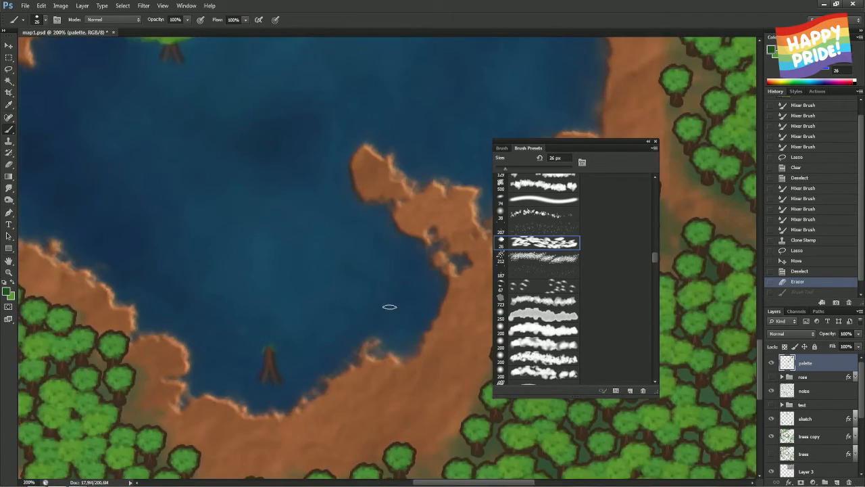
pyautogui.moveTo(356, 315); pyautogui.dragTo(448, 211)
pyautogui.moveTo(383, 241); pyautogui.dragTo(373, 240)
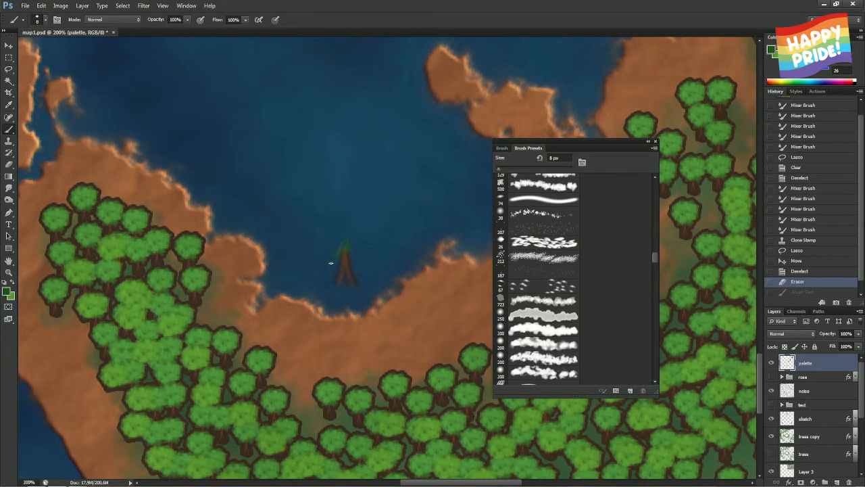
pyautogui.moveTo(337, 257)
pyautogui.mouseDown()
pyautogui.moveTo(349, 231)
pyautogui.moveTo(335, 230)
pyautogui.mouseUp()
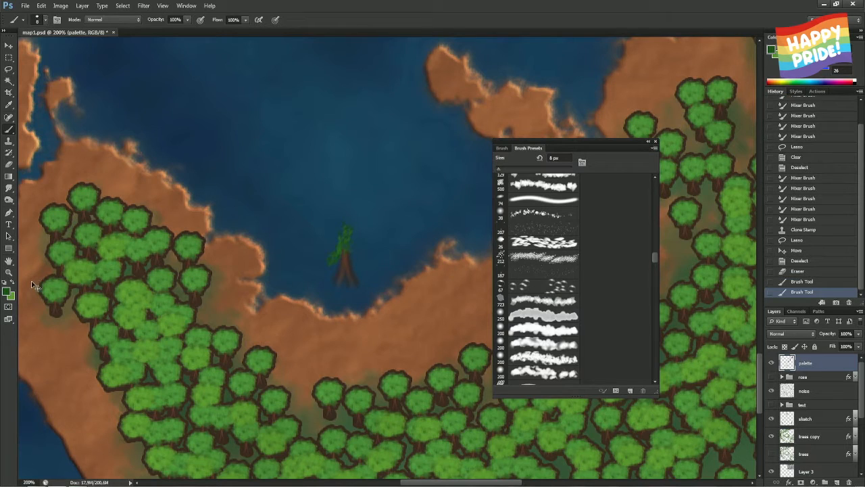
pyautogui.hotkey('ctrl', 'z')
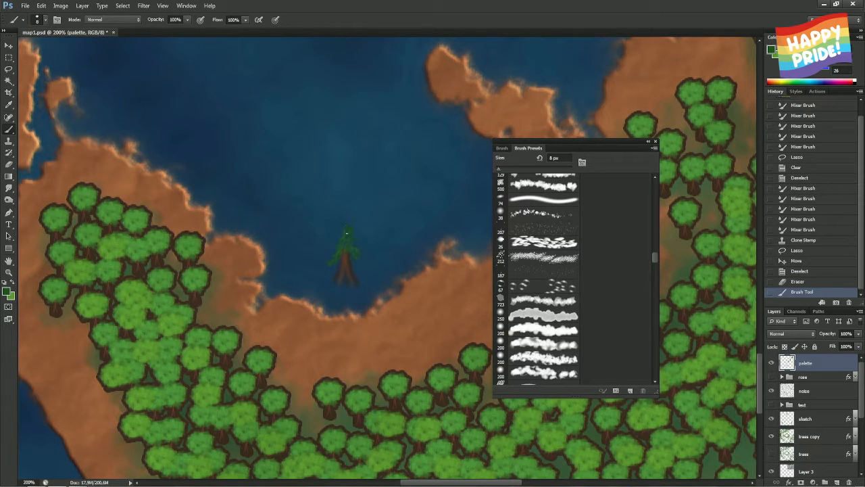
pyautogui.moveTo(354, 255)
pyautogui.mouseDown()
pyautogui.moveTo(343, 235)
pyautogui.moveTo(351, 254)
pyautogui.mouseUp()
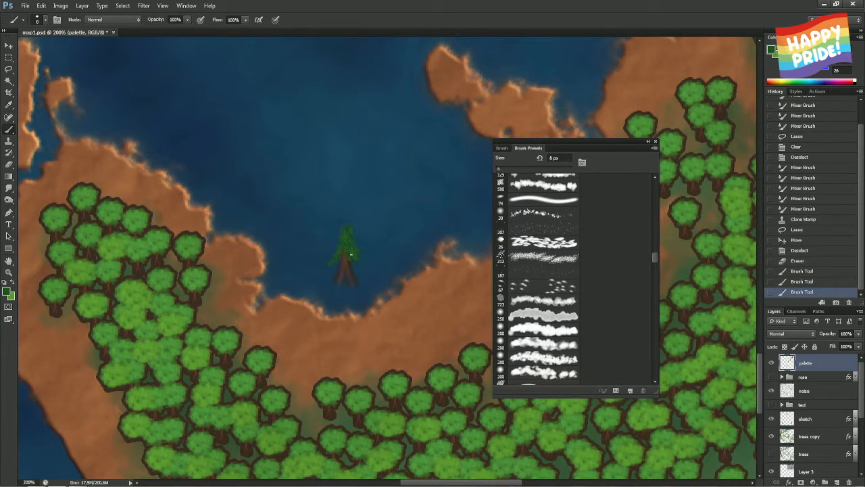
# Set the foreground colour to dark green 183213 and the background colour to 3c5724
pyautogui.click(7, 292)
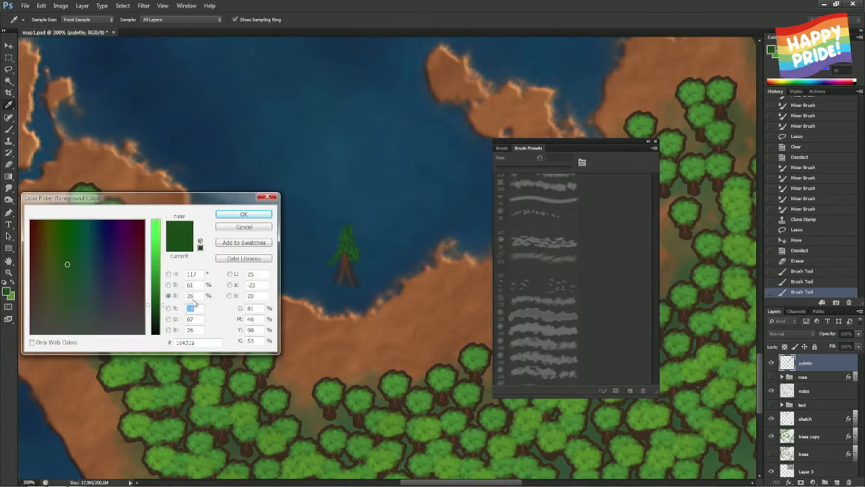
pyautogui.click(169, 285)
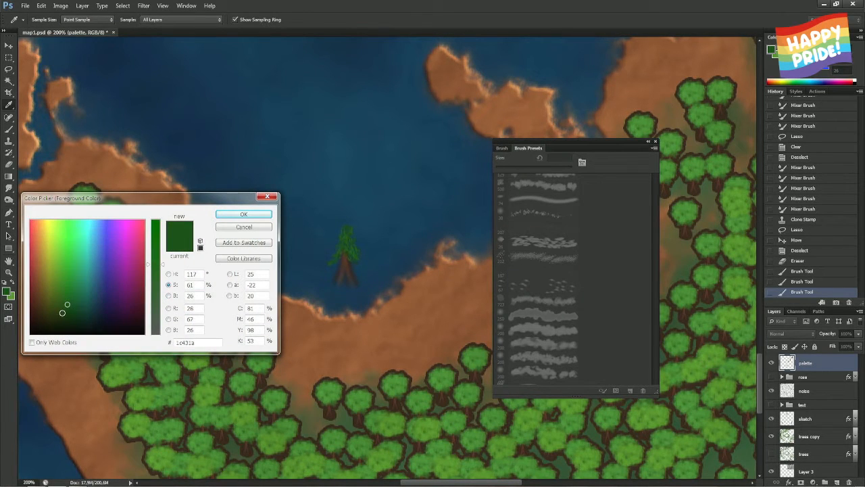
pyautogui.click(65, 312)
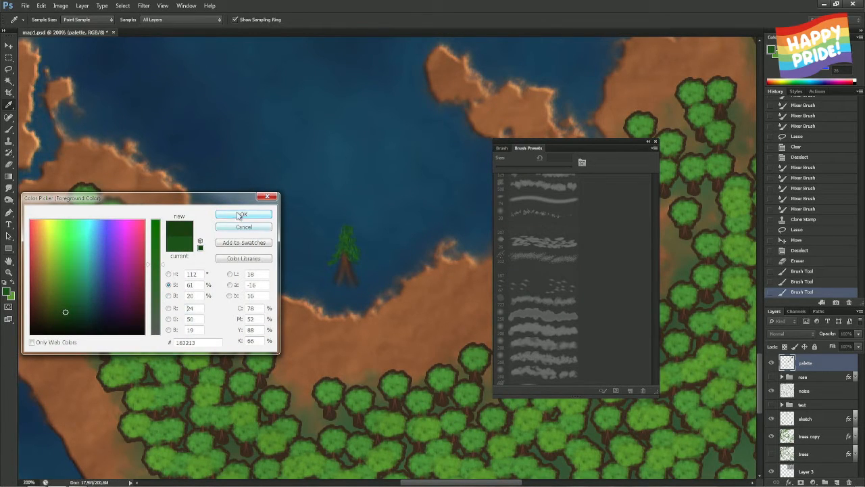
pyautogui.click(238, 215)
pyautogui.click(12, 296)
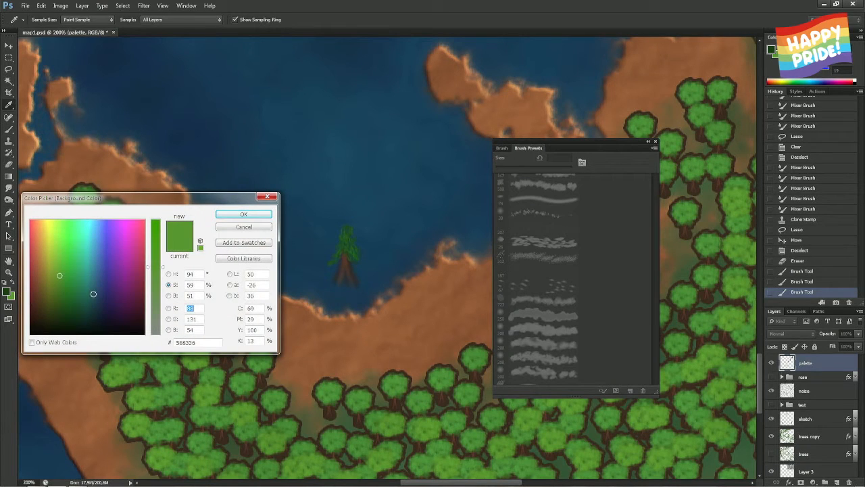
pyautogui.click(61, 294)
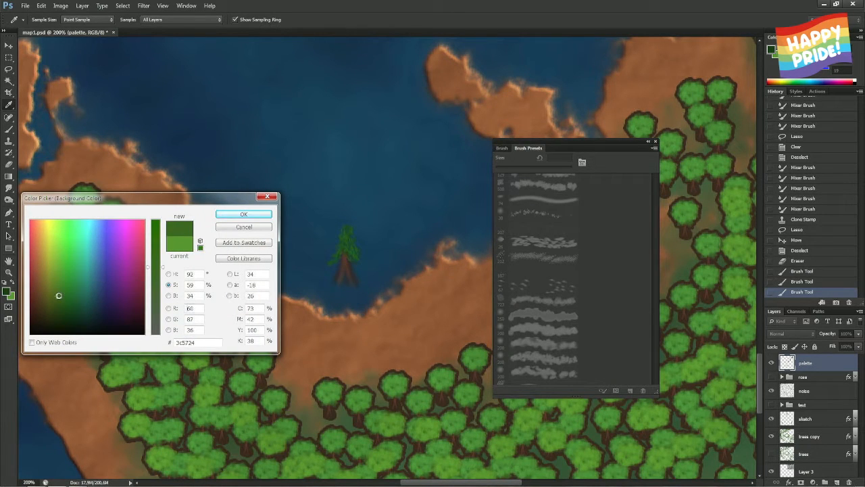
pyautogui.click(250, 216)
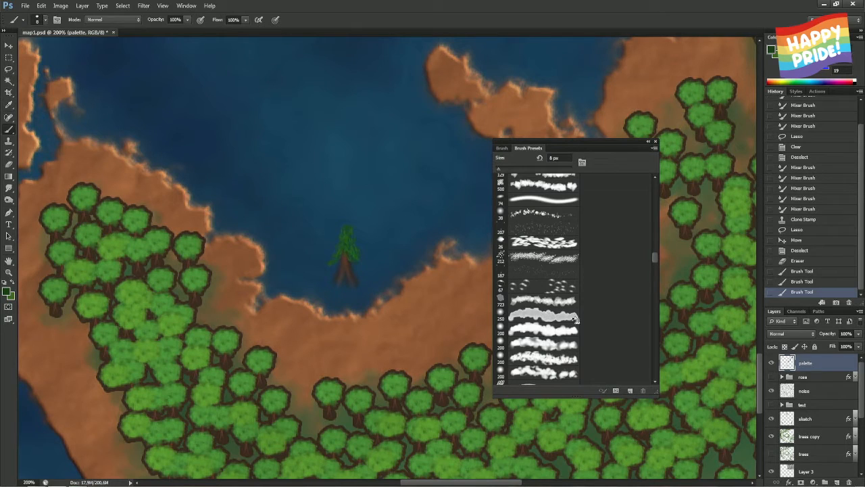
# Revert the image history to the Eraser state to remove the crown strokes above the trunk
pyautogui.click(794, 283)
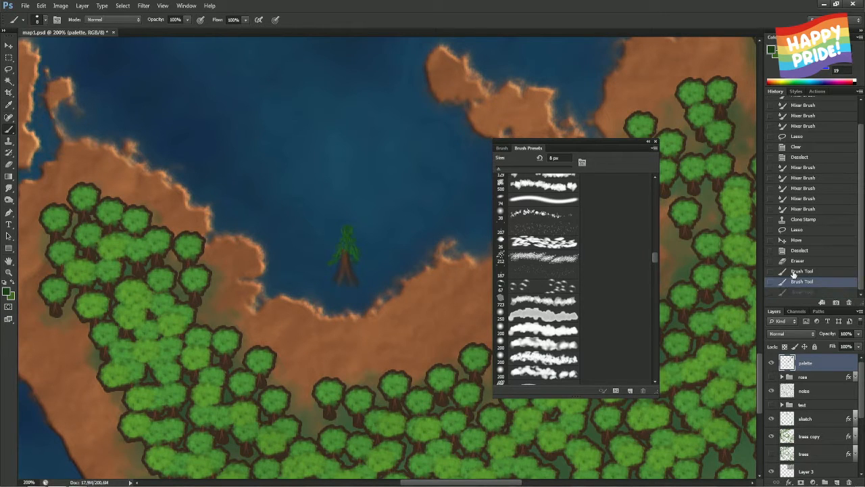
pyautogui.click(794, 272)
pyautogui.click(795, 263)
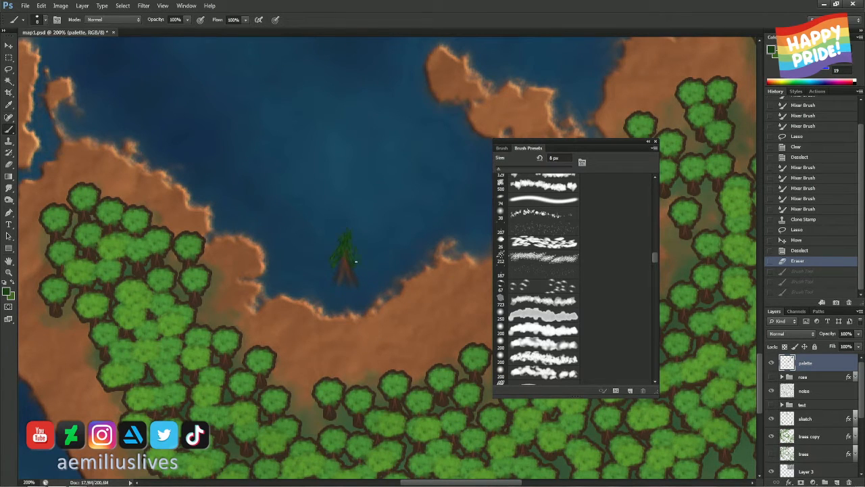
# Paint a taller pointed conifer crown over the trunk with the 8 px leafy brush in the darker greens, undoing stray strokes
pyautogui.moveTo(356, 262); pyautogui.dragTo(357, 264)
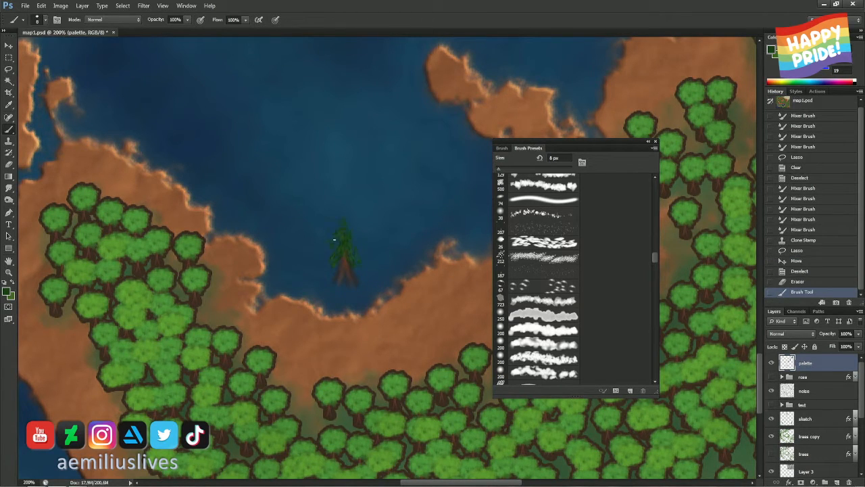
pyautogui.click(345, 217)
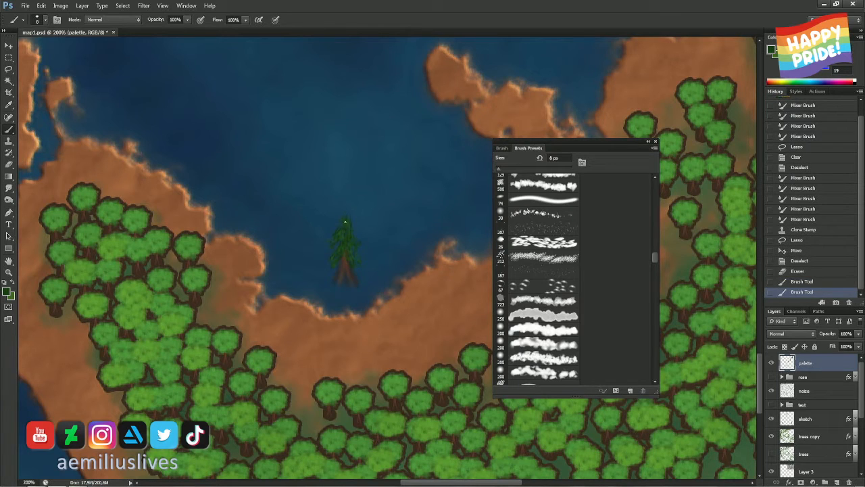
pyautogui.moveTo(345, 230)
pyautogui.mouseDown()
pyautogui.moveTo(347, 218)
pyautogui.moveTo(372, 232)
pyautogui.mouseUp()
pyautogui.hotkey('ctrl', 'z')
pyautogui.hotkey('ctrl', 'z')
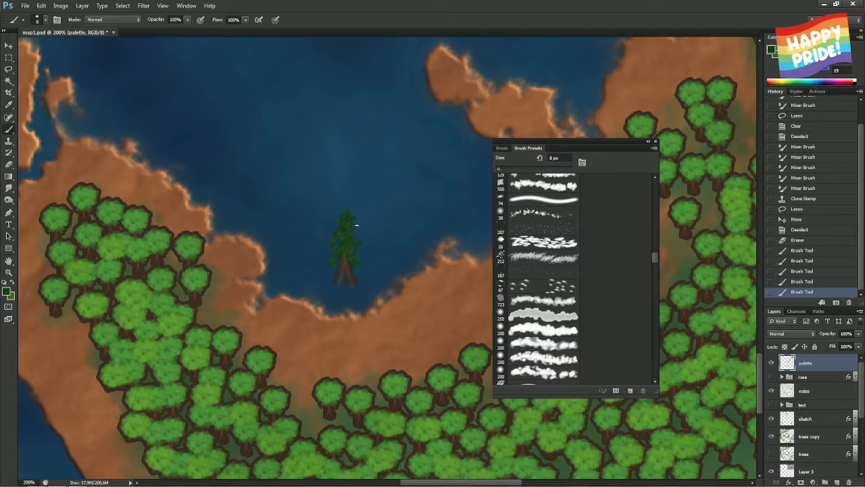
pyautogui.hotkey('ctrl', 'z')
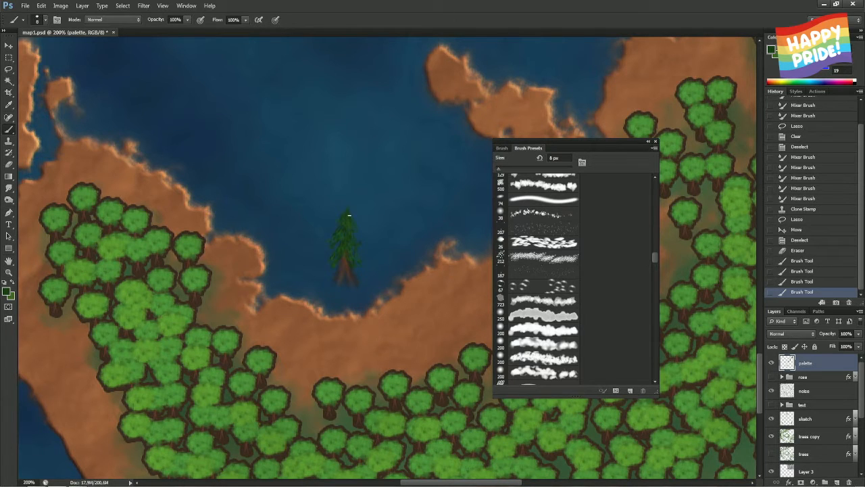
pyautogui.moveTo(349, 215)
pyautogui.mouseDown()
pyautogui.moveTo(352, 239)
pyautogui.moveTo(347, 245)
pyautogui.moveTo(344, 231)
pyautogui.moveTo(333, 252)
pyautogui.moveTo(343, 249)
pyautogui.moveTo(345, 267)
pyautogui.moveTo(344, 252)
pyautogui.moveTo(346, 266)
pyautogui.moveTo(345, 236)
pyautogui.mouseUp()
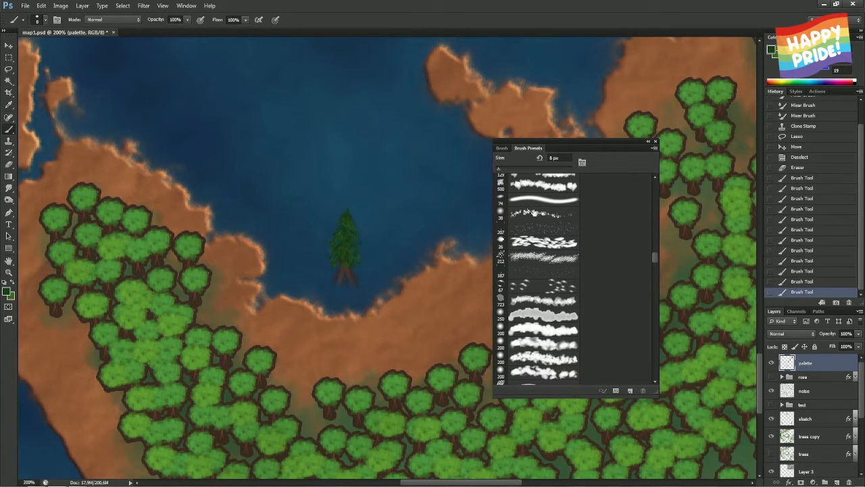
# Darken and fill the conifer's trunk using the 74 px brush preset reduced to 7 px and colours sampled from the trunk
pyautogui.click(540, 200)
pyautogui.moveTo(396, 230)
pyautogui.mouseDown()
pyautogui.moveTo(399, 286)
pyautogui.moveTo(405, 250)
pyautogui.moveTo(344, 269)
pyautogui.moveTo(355, 277)
pyautogui.mouseUp()
pyautogui.keyDown('alt'); pyautogui.rightClick(405, 250); pyautogui.keyUp('alt')
pyautogui.hotkey('ctrl', 'z')
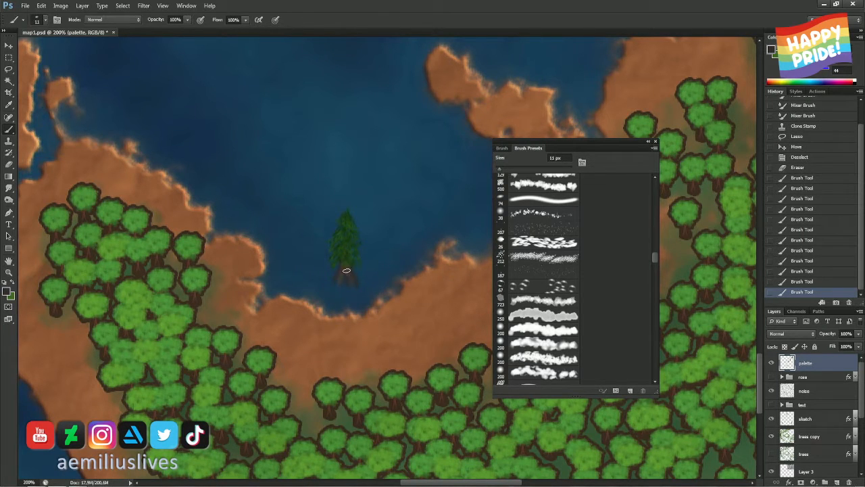
pyautogui.moveTo(343, 285); pyautogui.dragTo(351, 272)
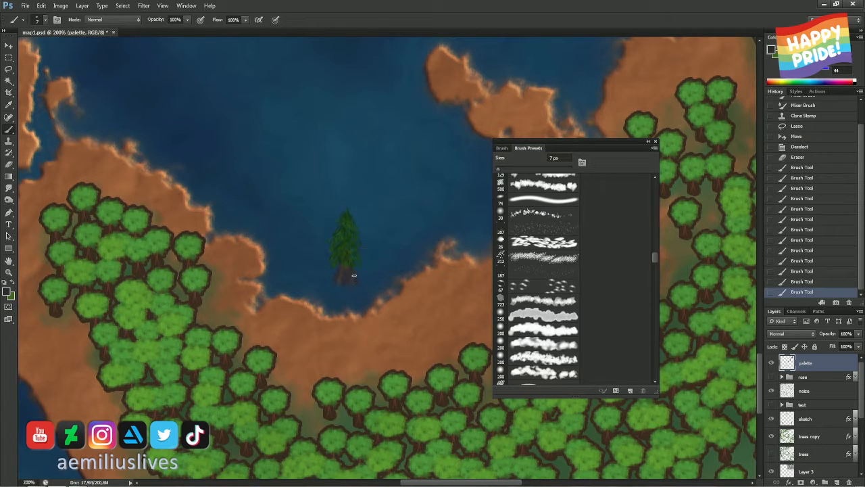
pyautogui.keyDown('alt'); pyautogui.click(353, 276); pyautogui.keyUp('alt')
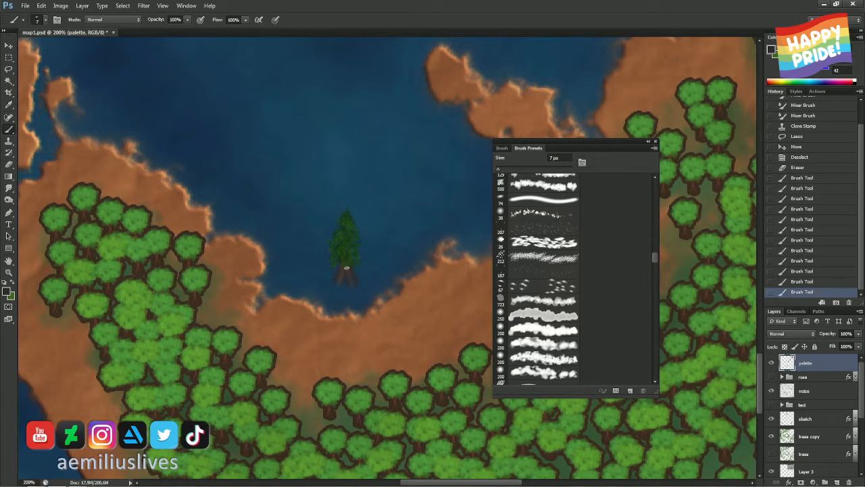
pyautogui.moveTo(344, 286); pyautogui.dragTo(345, 282)
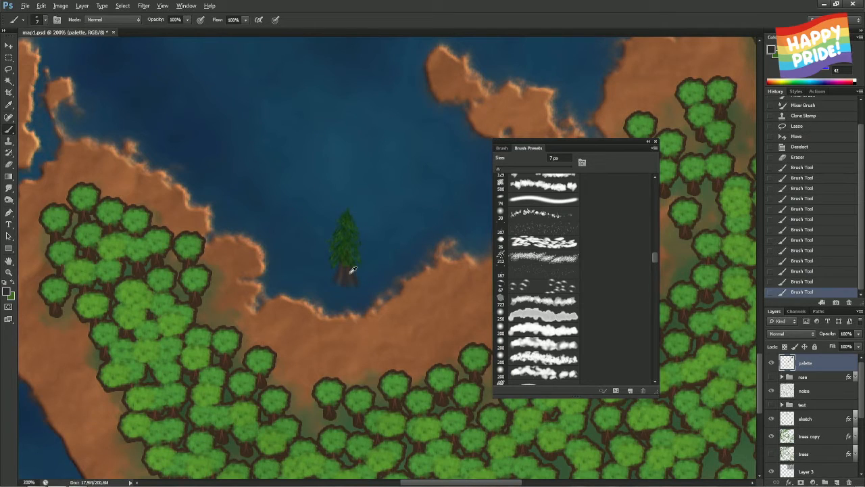
pyautogui.click(350, 285)
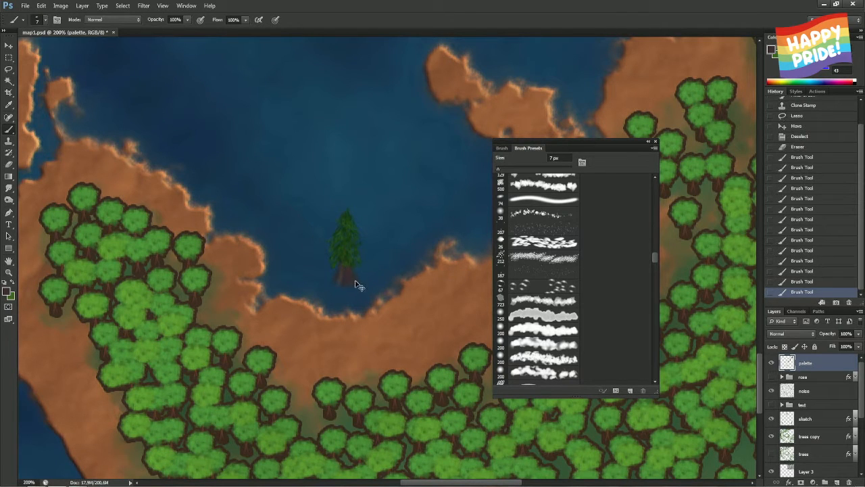
pyautogui.click(340, 284)
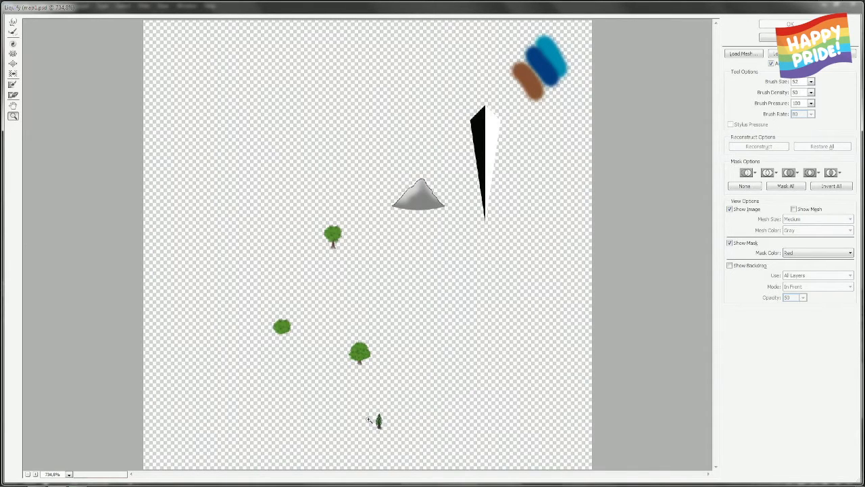
# In Liquify, push both sides of the conifer's trunk inward with the Forward Warp tool at brush size 16
pyautogui.moveTo(369, 439); pyautogui.dragTo(392, 410)
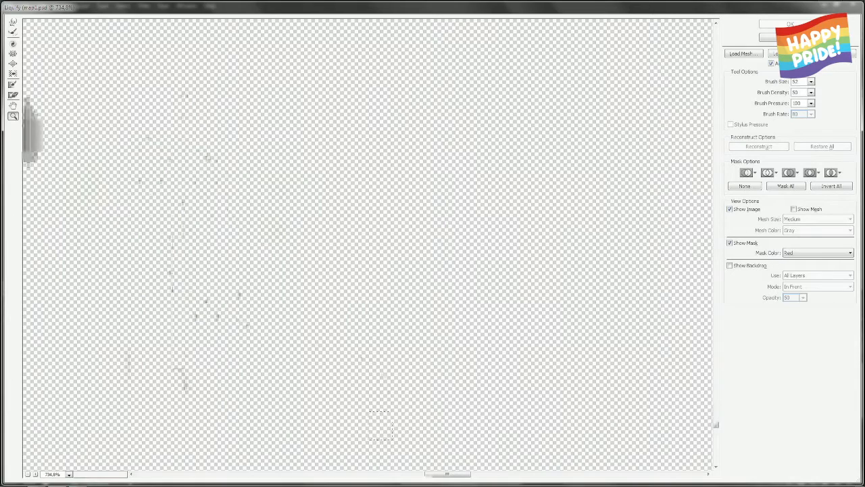
pyautogui.moveTo(114, 194); pyautogui.dragTo(471, 369)
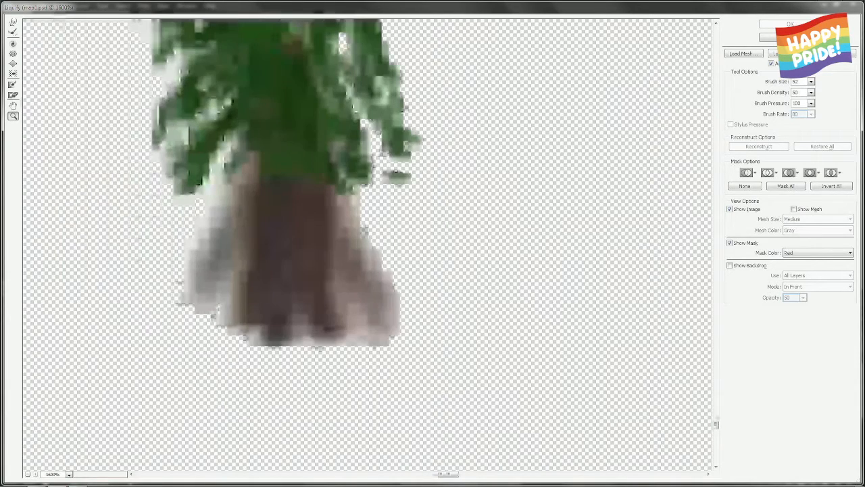
pyautogui.click(13, 25)
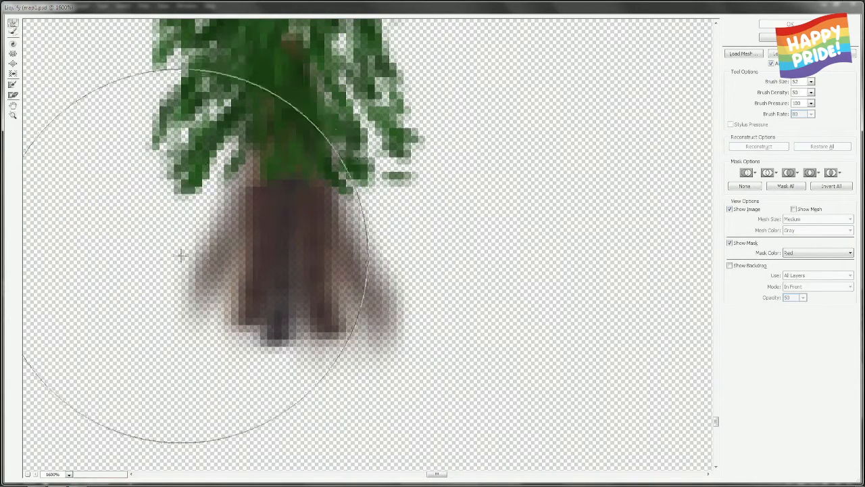
pyautogui.press('[')
pyautogui.press('[')
pyautogui.press('[')
pyautogui.press('[')
pyautogui.press('[')
pyautogui.press('[')
pyautogui.press('[')
pyautogui.press('[')
pyautogui.press('[')
pyautogui.press('[')
pyautogui.press('[')
pyautogui.press('[')
pyautogui.press('[')
pyautogui.press('[')
pyautogui.press('[')
pyautogui.press('[')
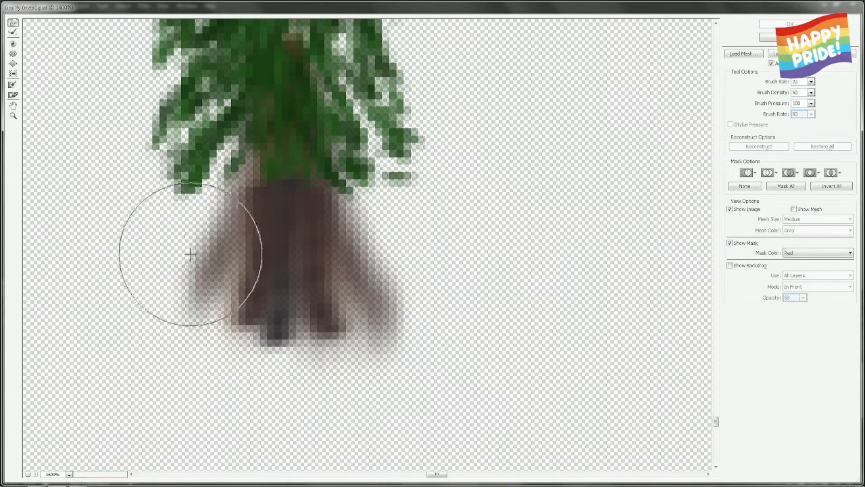
pyautogui.press('[')
pyautogui.press('[')
pyautogui.press('[')
pyautogui.press('[')
pyautogui.moveTo(215, 232); pyautogui.dragTo(231, 228)
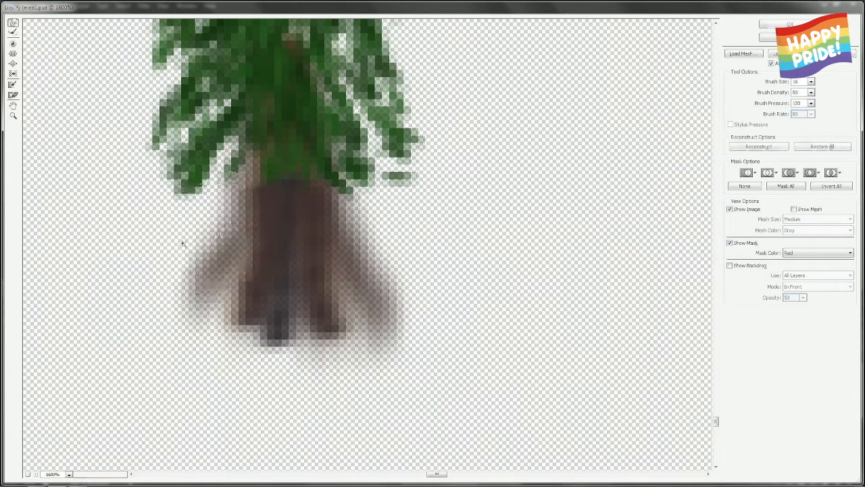
pyautogui.moveTo(177, 257)
pyautogui.mouseDown()
pyautogui.moveTo(238, 254)
pyautogui.moveTo(231, 219)
pyautogui.mouseUp()
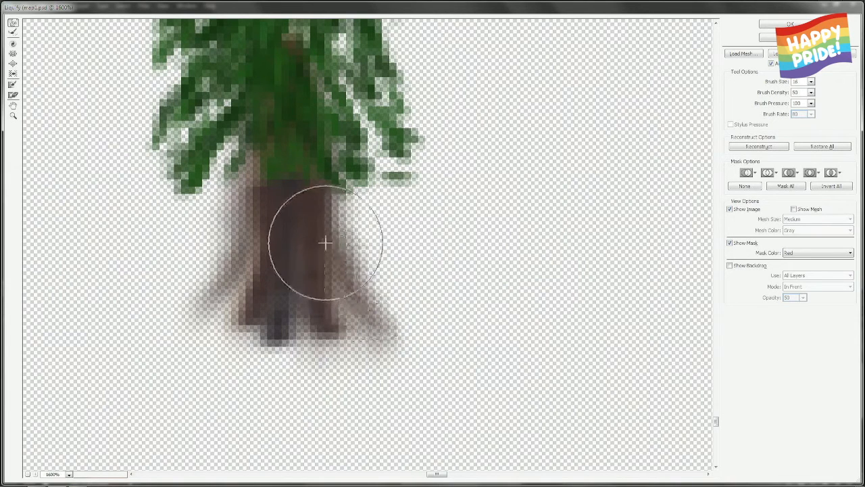
pyautogui.moveTo(257, 211)
pyautogui.mouseDown()
pyautogui.moveTo(327, 216)
pyautogui.moveTo(306, 215)
pyautogui.moveTo(303, 238)
pyautogui.mouseUp()
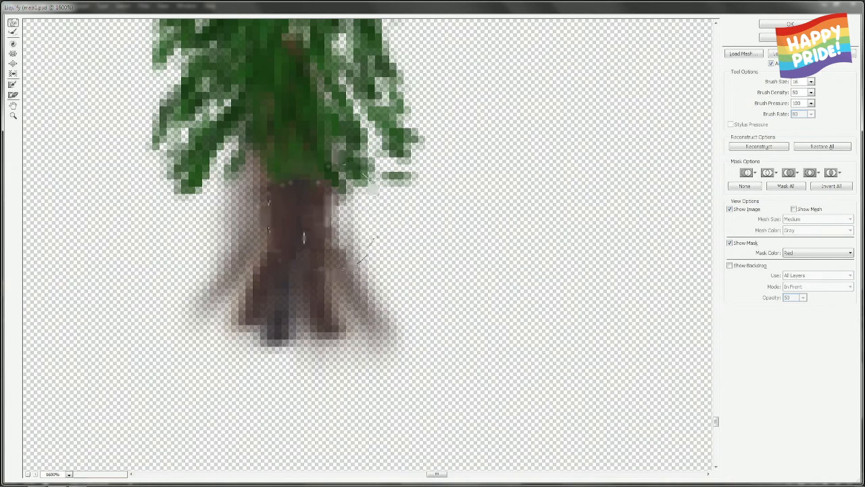
# Spread the base of the conifer's trunk outward into roots, reducing the warp brush size to 8
pyautogui.moveTo(247, 349); pyautogui.dragTo(258, 321)
pyautogui.moveTo(320, 352)
pyautogui.mouseDown()
pyautogui.moveTo(308, 313)
pyautogui.moveTo(297, 322)
pyautogui.moveTo(269, 314)
pyautogui.moveTo(285, 300)
pyautogui.moveTo(258, 308)
pyautogui.moveTo(242, 342)
pyautogui.moveTo(262, 318)
pyautogui.moveTo(202, 353)
pyautogui.mouseUp()
pyautogui.press('[')
pyautogui.press('[')
pyautogui.press('[')
pyautogui.press('[')
pyautogui.moveTo(267, 316); pyautogui.dragTo(237, 346)
pyautogui.moveTo(312, 316)
pyautogui.mouseDown()
pyautogui.moveTo(356, 362)
pyautogui.moveTo(330, 315)
pyautogui.moveTo(345, 361)
pyautogui.mouseUp()
pyautogui.moveTo(298, 253); pyautogui.dragTo(297, 336)
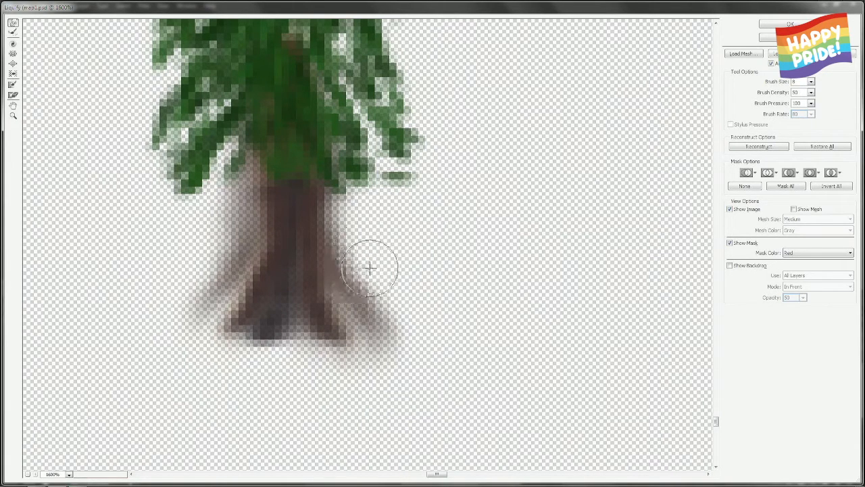
# Warp the soft outer edges of the trunk inward on both sides with the size 8 brush
pyautogui.moveTo(384, 326); pyautogui.dragTo(361, 336)
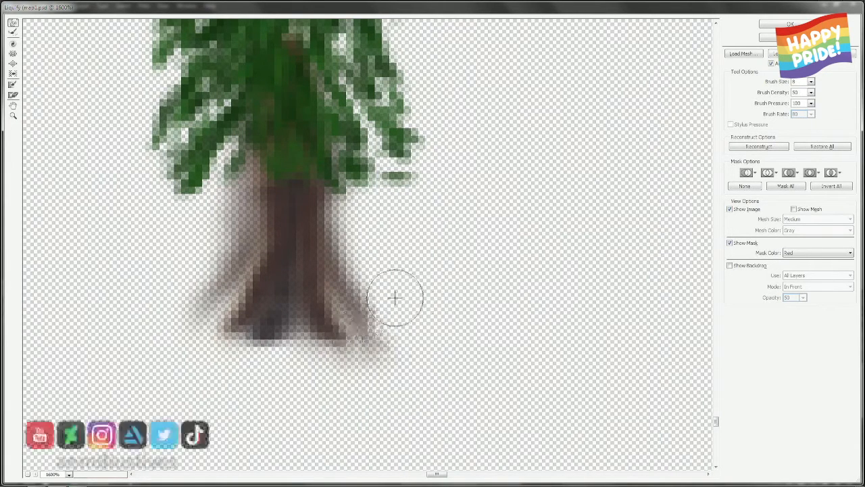
pyautogui.moveTo(387, 285); pyautogui.dragTo(349, 296)
pyautogui.moveTo(372, 253); pyautogui.dragTo(339, 264)
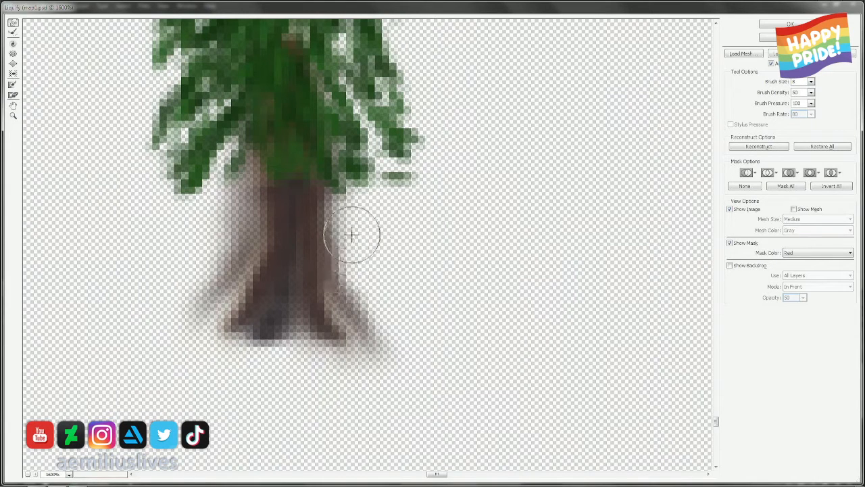
pyautogui.moveTo(351, 234)
pyautogui.mouseDown()
pyautogui.moveTo(335, 234)
pyautogui.moveTo(335, 254)
pyautogui.mouseUp()
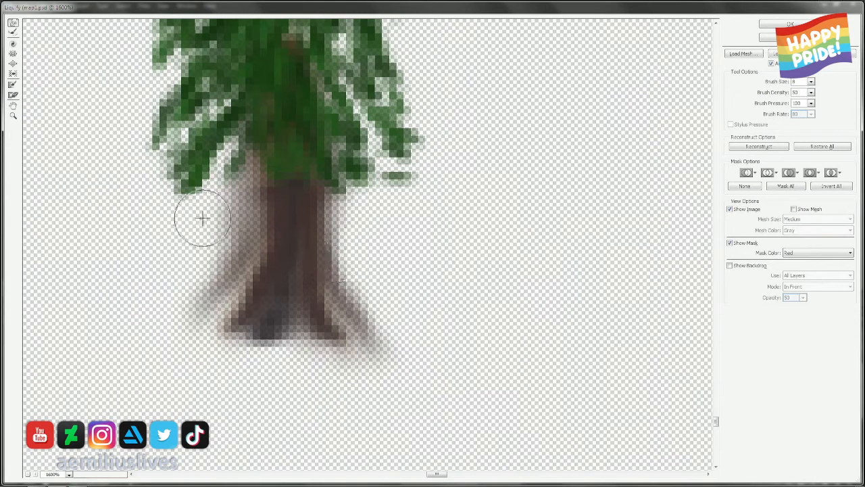
pyautogui.moveTo(200, 216)
pyautogui.mouseDown()
pyautogui.moveTo(230, 214)
pyautogui.moveTo(221, 204)
pyautogui.moveTo(233, 203)
pyautogui.moveTo(210, 223)
pyautogui.moveTo(243, 227)
pyautogui.moveTo(207, 234)
pyautogui.moveTo(236, 238)
pyautogui.moveTo(211, 253)
pyautogui.moveTo(226, 260)
pyautogui.moveTo(207, 267)
pyautogui.moveTo(217, 280)
pyautogui.moveTo(199, 293)
pyautogui.mouseUp()
pyautogui.moveTo(222, 242)
pyautogui.mouseDown()
pyautogui.moveTo(234, 223)
pyautogui.moveTo(252, 225)
pyautogui.moveTo(235, 232)
pyautogui.moveTo(251, 235)
pyautogui.moveTo(234, 239)
pyautogui.moveTo(231, 216)
pyautogui.moveTo(247, 215)
pyautogui.moveTo(249, 190)
pyautogui.mouseUp()
pyautogui.moveTo(318, 169); pyautogui.dragTo(299, 143)
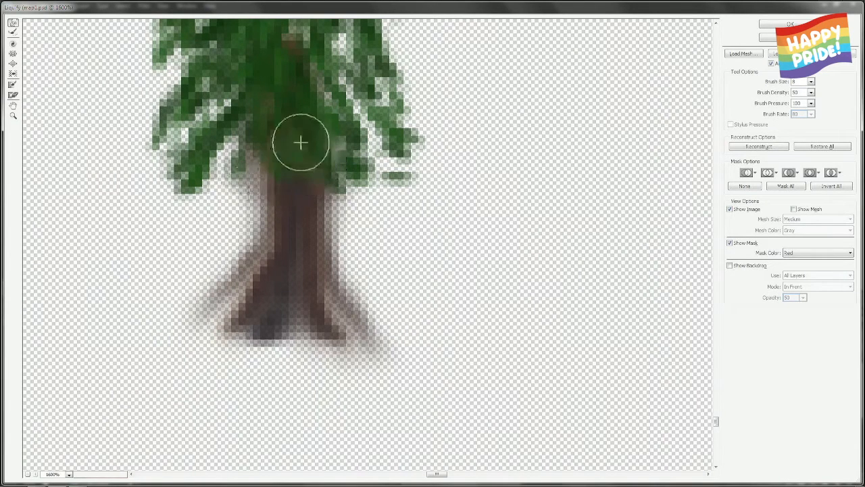
pyautogui.moveTo(247, 208); pyautogui.dragTo(254, 208)
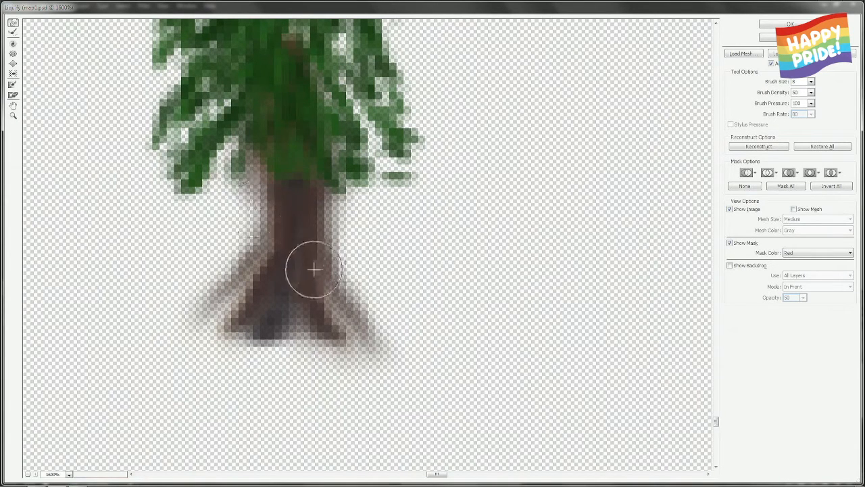
# Pull the trunk's roots downward and refine the left root's contour, varying the warp brush size between 7 and 10
pyautogui.moveTo(314, 269)
pyautogui.mouseDown()
pyautogui.moveTo(307, 299)
pyautogui.moveTo(315, 284)
pyautogui.moveTo(316, 310)
pyautogui.moveTo(328, 302)
pyautogui.moveTo(334, 340)
pyautogui.mouseUp()
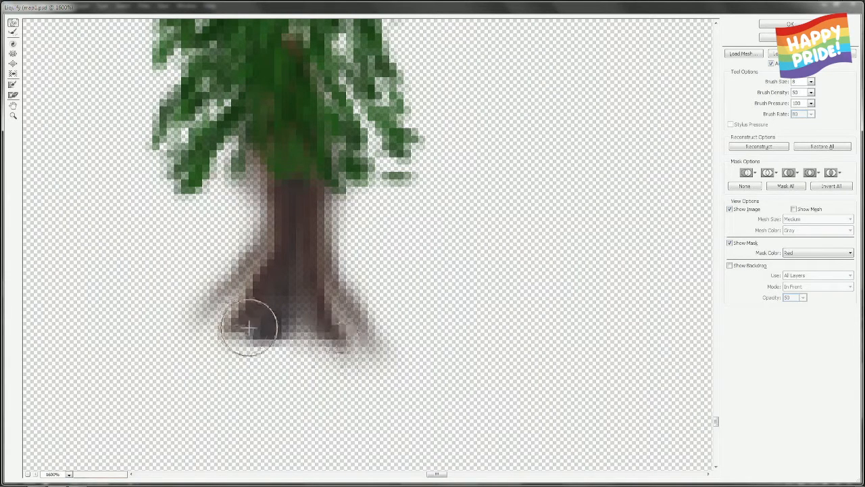
pyautogui.moveTo(261, 335); pyautogui.dragTo(250, 352)
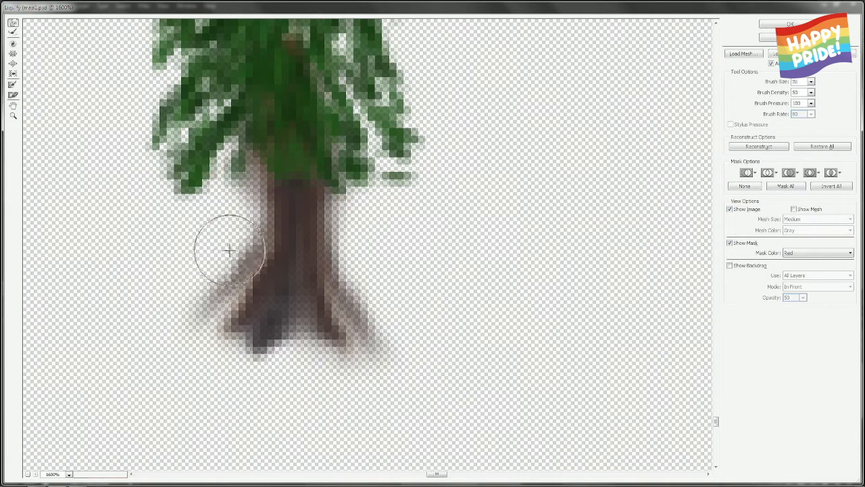
pyautogui.press(']')
pyautogui.moveTo(239, 252)
pyautogui.mouseDown()
pyautogui.moveTo(208, 276)
pyautogui.moveTo(216, 286)
pyautogui.mouseUp()
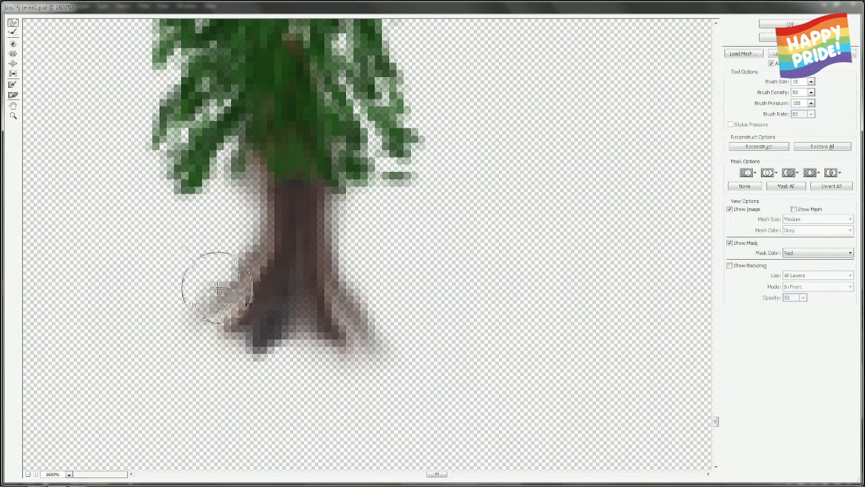
pyautogui.press('[')
pyautogui.press('[')
pyautogui.press('[')
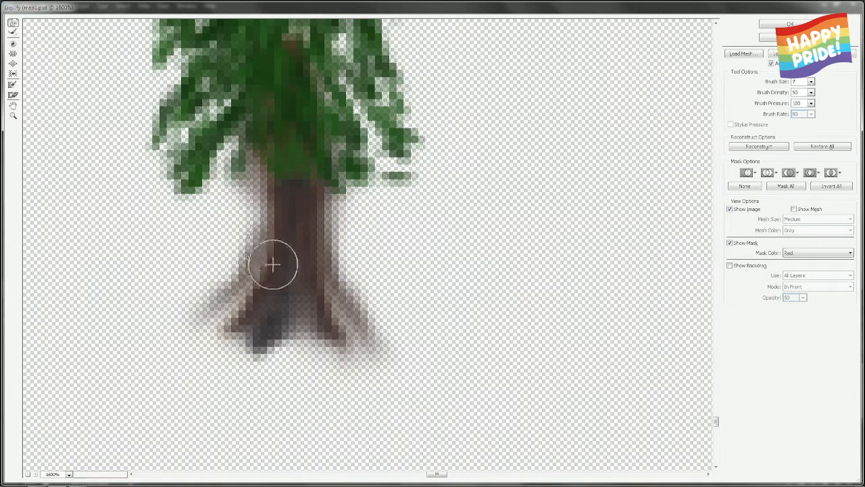
pyautogui.moveTo(255, 353)
pyautogui.mouseDown()
pyautogui.moveTo(256, 382)
pyautogui.moveTo(265, 365)
pyautogui.moveTo(291, 395)
pyautogui.moveTo(267, 367)
pyautogui.moveTo(291, 382)
pyautogui.moveTo(261, 367)
pyautogui.mouseUp()
# Warp the top of the trunk under the crown with brush size 6 and apply the Liquify changes
pyautogui.press(']')
pyautogui.press(']')
pyautogui.press(']')
pyautogui.press(']')
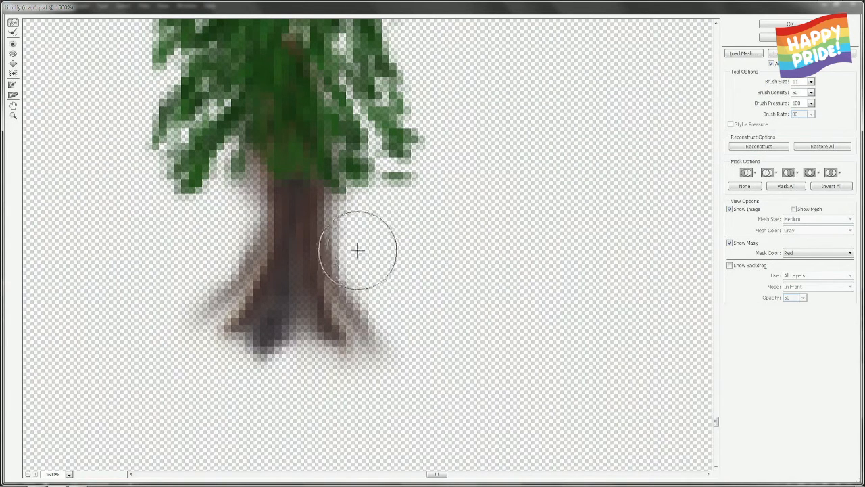
pyautogui.press('[')
pyautogui.press('[')
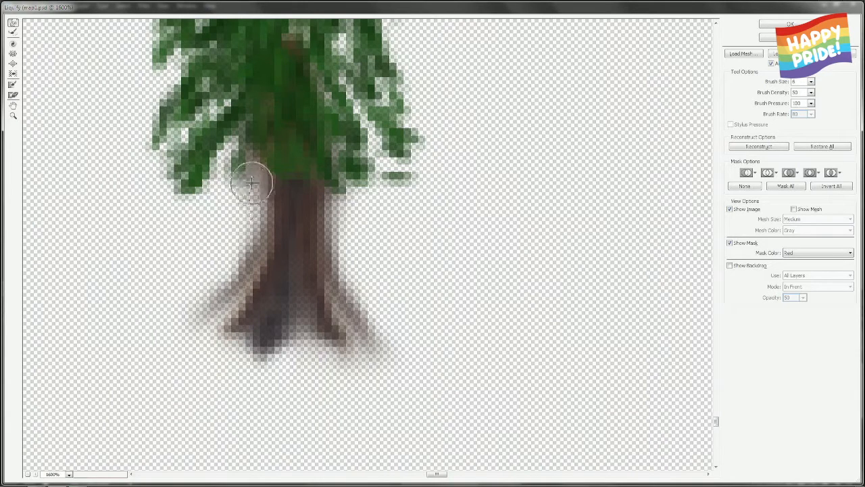
pyautogui.moveTo(255, 175)
pyautogui.mouseDown()
pyautogui.moveTo(223, 208)
pyautogui.moveTo(235, 169)
pyautogui.moveTo(216, 204)
pyautogui.moveTo(238, 172)
pyautogui.moveTo(219, 192)
pyautogui.mouseUp()
pyautogui.click(787, 24)
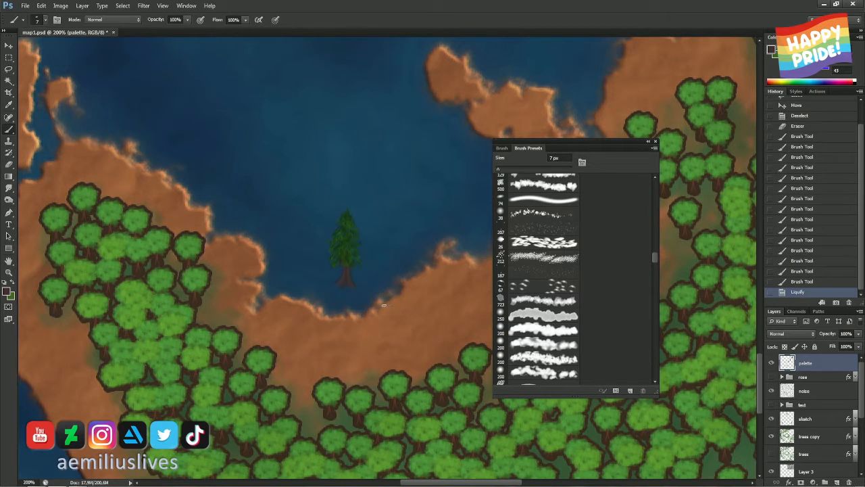
# Select a rectangular area around the conifer and open only that area in Liquify at 300% zoom
pyautogui.press('m')
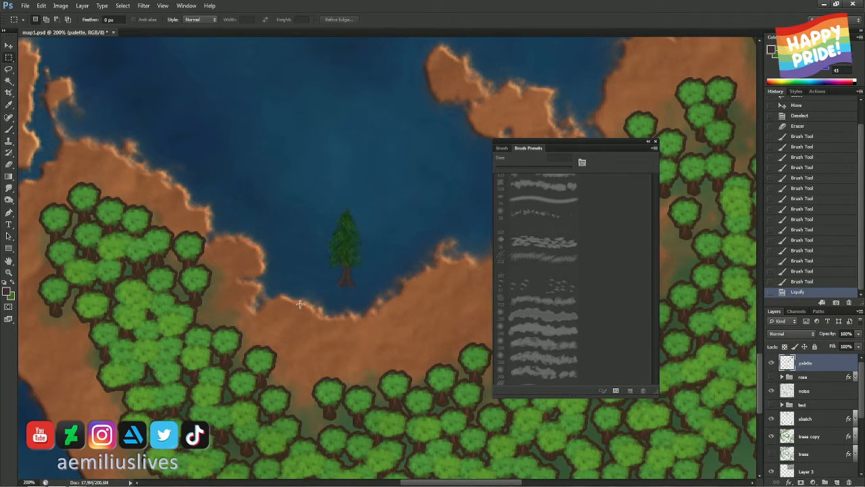
pyautogui.moveTo(299, 305)
pyautogui.mouseDown()
pyautogui.moveTo(382, 187)
pyautogui.moveTo(396, 191)
pyautogui.mouseUp()
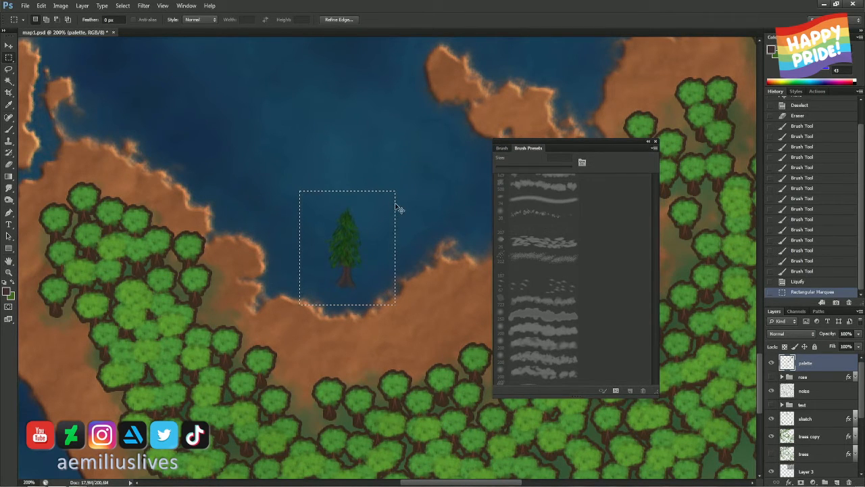
pyautogui.hotkey('ctrl', 'shift', 'x')
pyautogui.hotkey('ctrl', '+')
pyautogui.hotkey('ctrl', '+')
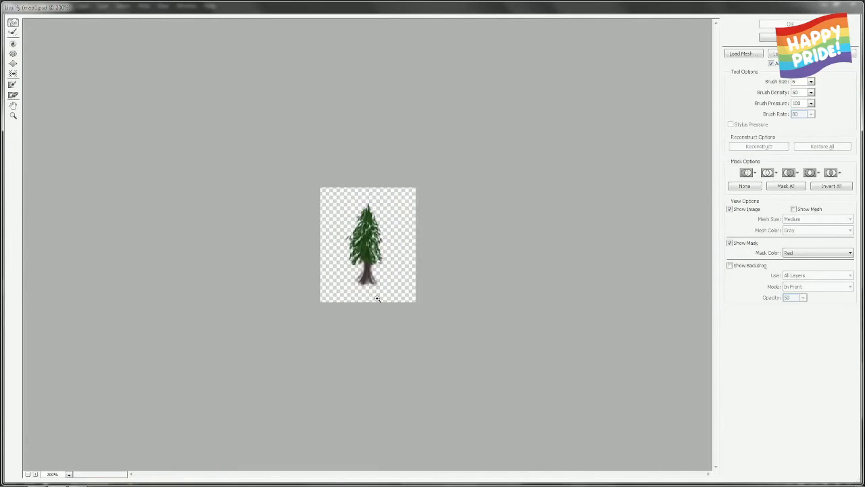
# Shorten the conifer's trunk by warping it upward with brush size 53
pyautogui.press(']')
pyautogui.press(']')
pyautogui.press(']')
pyautogui.press(']')
pyautogui.press(']')
pyautogui.press(']')
pyautogui.press(']')
pyautogui.press(']')
pyautogui.press(']')
pyautogui.press(']')
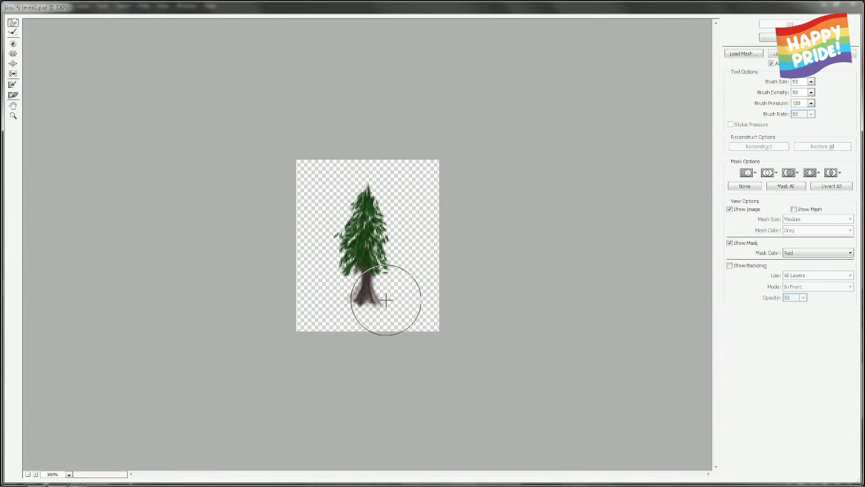
pyautogui.moveTo(362, 310)
pyautogui.mouseDown()
pyautogui.moveTo(378, 300)
pyautogui.moveTo(354, 304)
pyautogui.moveTo(365, 295)
pyautogui.moveTo(374, 305)
pyautogui.moveTo(355, 301)
pyautogui.moveTo(377, 305)
pyautogui.moveTo(367, 290)
pyautogui.moveTo(365, 225)
pyautogui.mouseUp()
# Taper the upper part of the conifer's crown by warping its edge inward with brush size 35
pyautogui.press('[')
pyautogui.press('[')
pyautogui.press('[')
pyautogui.press('[')
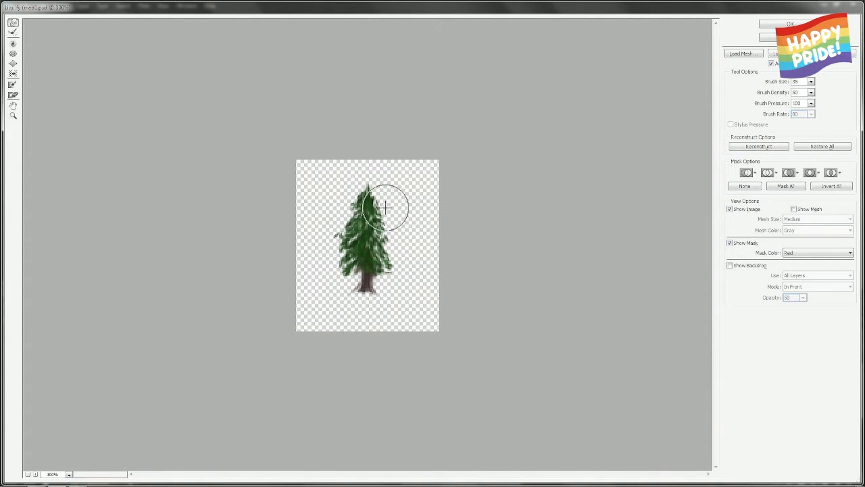
pyautogui.moveTo(385, 207); pyautogui.dragTo(359, 203)
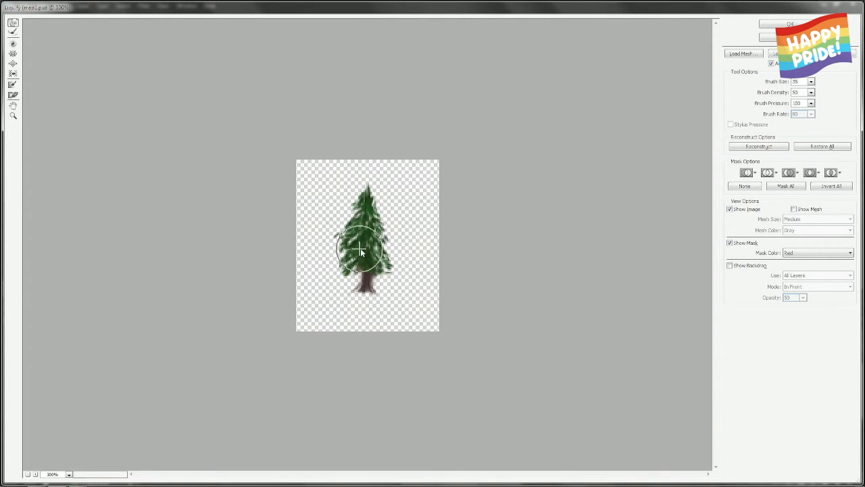
# Reduce the warp brush size to 24 for the crown's lower edge, apply Liquify and deselect the area
pyautogui.press('[')
pyautogui.press('[')
pyautogui.press('[')
pyautogui.press('[')
pyautogui.press('[')
pyautogui.press('[')
pyautogui.press('[')
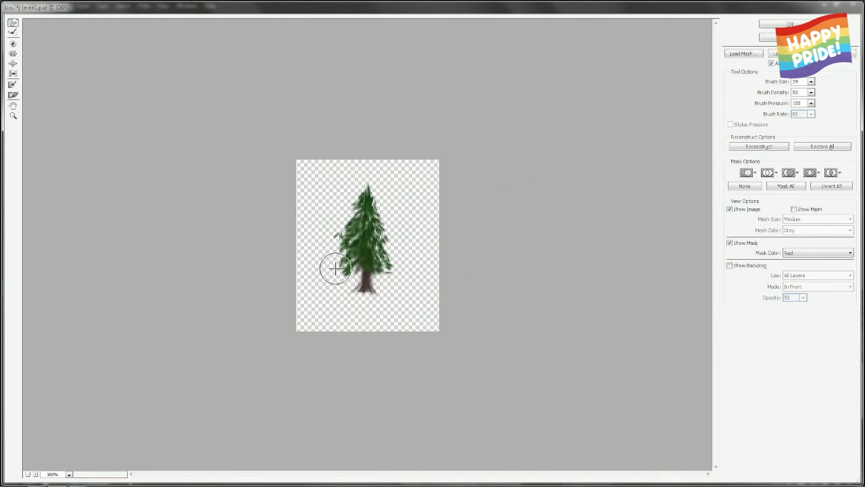
pyautogui.click(765, 25)
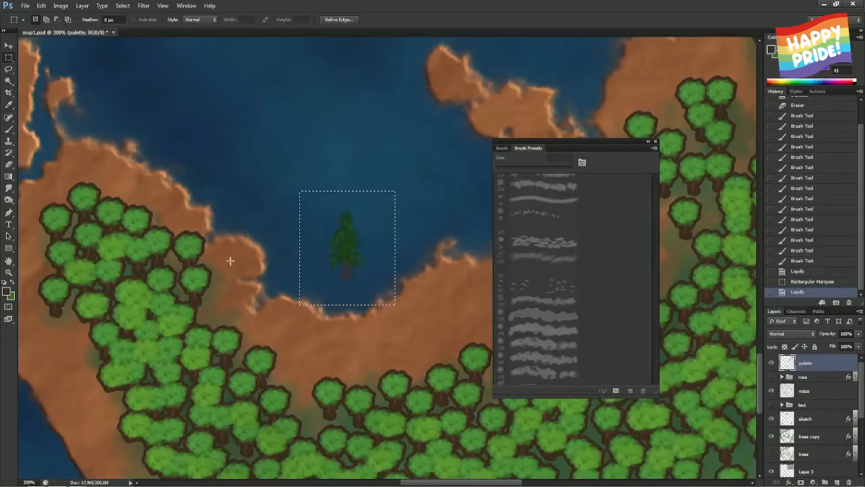
pyautogui.hotkey('ctrl', 'd')
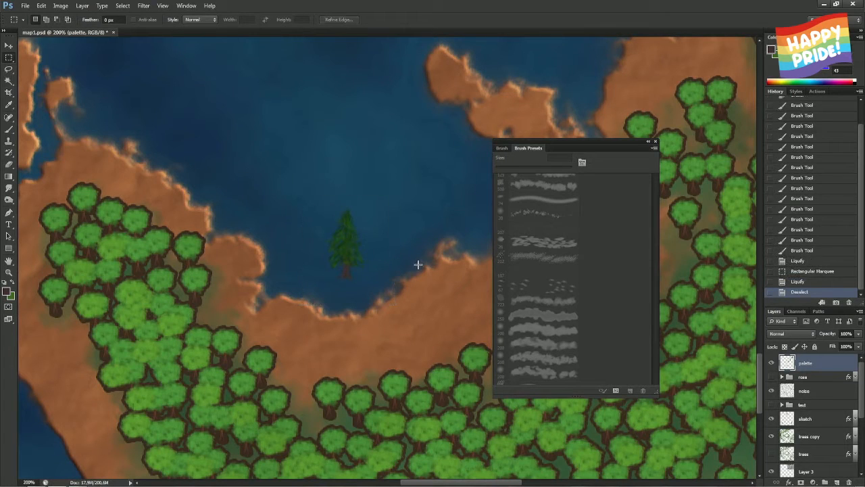
# Choose the 26 px leafy brush preset reduced to 5 px, undoing the test strokes beside the conifer
pyautogui.press('b')
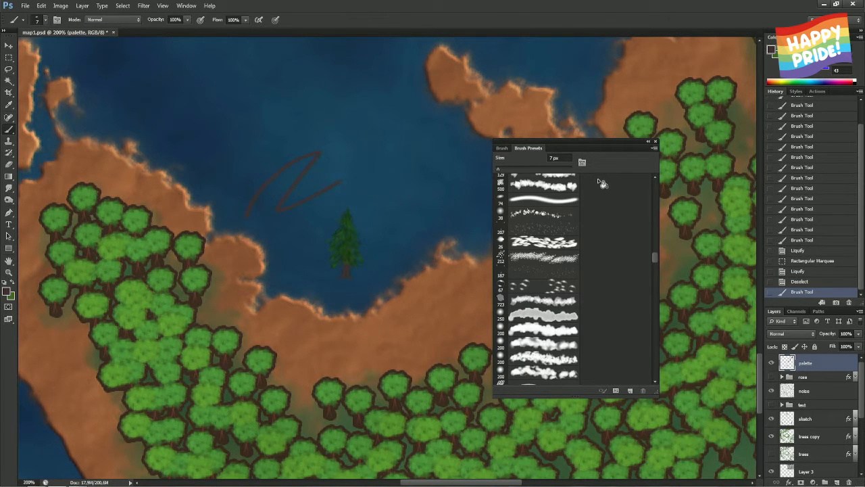
pyautogui.click(552, 242)
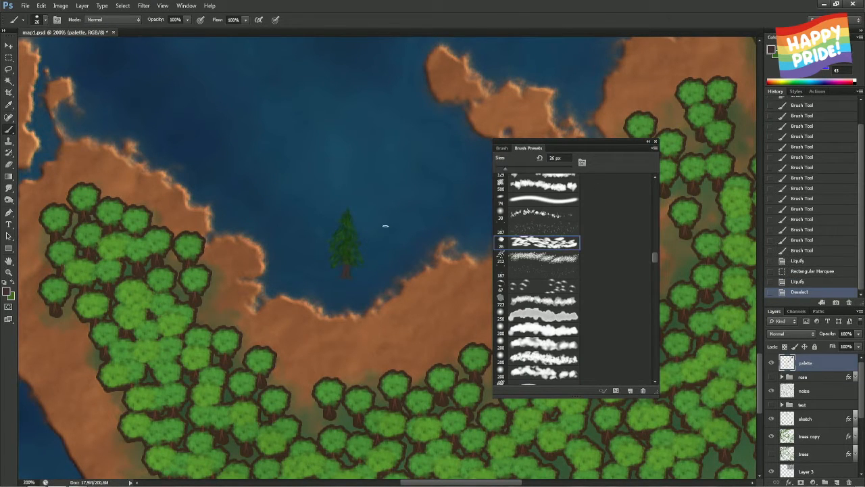
pyautogui.moveTo(365, 250)
pyautogui.mouseDown()
pyautogui.moveTo(397, 218)
pyautogui.moveTo(397, 233)
pyautogui.moveTo(417, 236)
pyautogui.mouseUp()
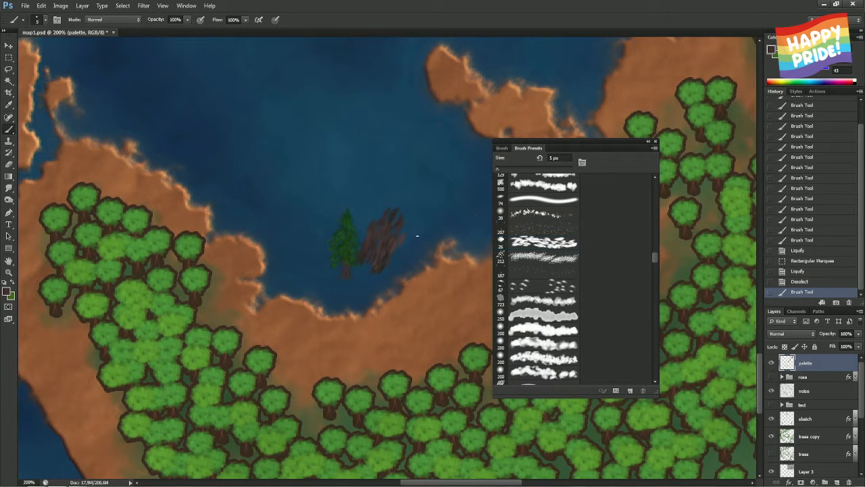
pyautogui.hotkey('ctrl', 'z')
pyautogui.scroll(2, 389, 273)
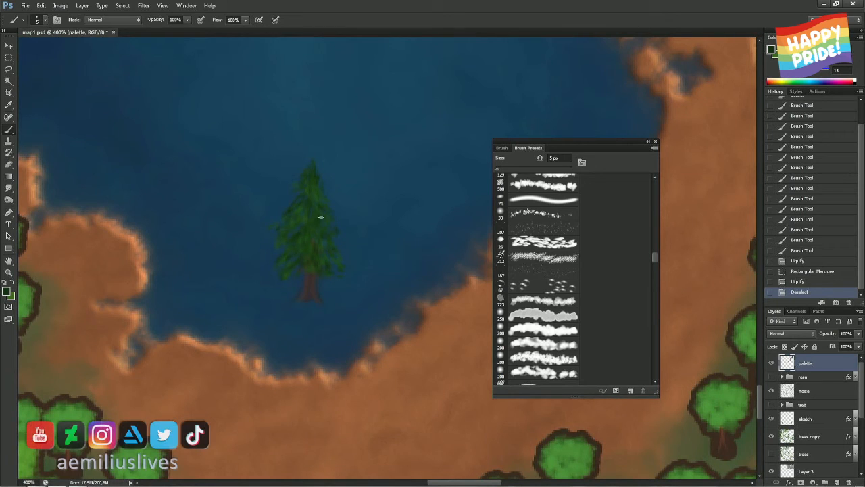
# Dab dark green leaf strokes with the 5 px brush over the conifer's crown, from the tip to the lower branches
pyautogui.click(302, 189)
pyautogui.click(306, 184)
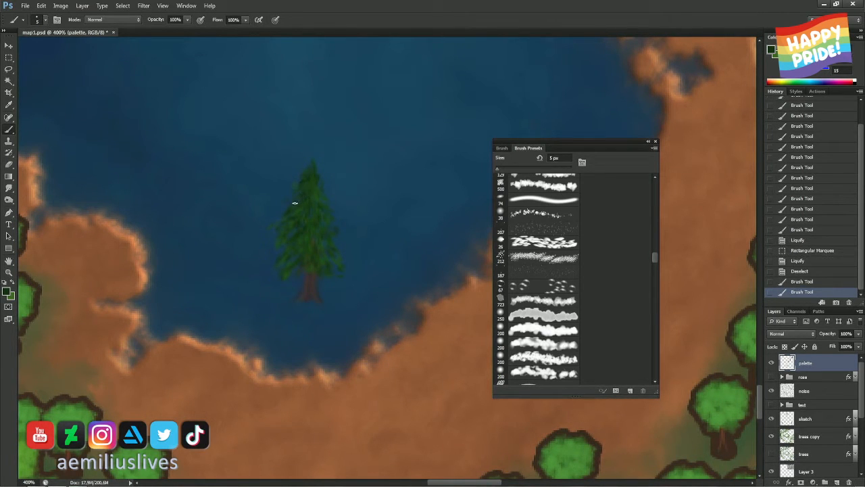
pyautogui.click(294, 202)
pyautogui.click(323, 198)
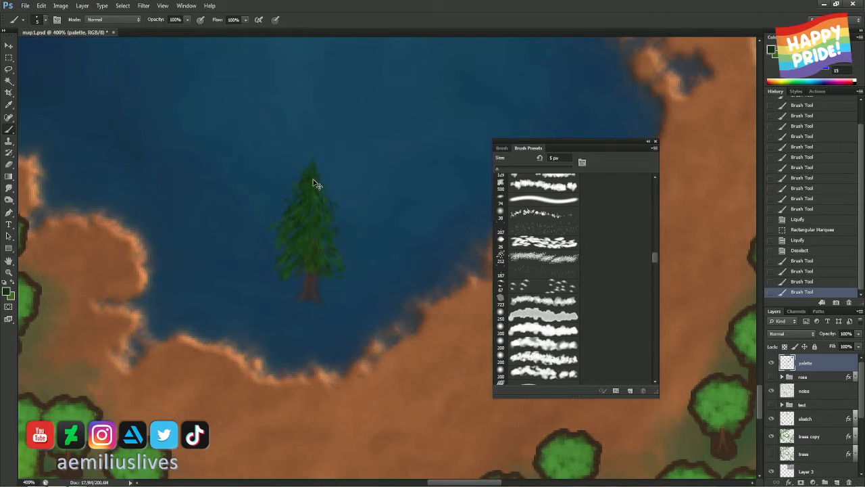
pyautogui.click(312, 206)
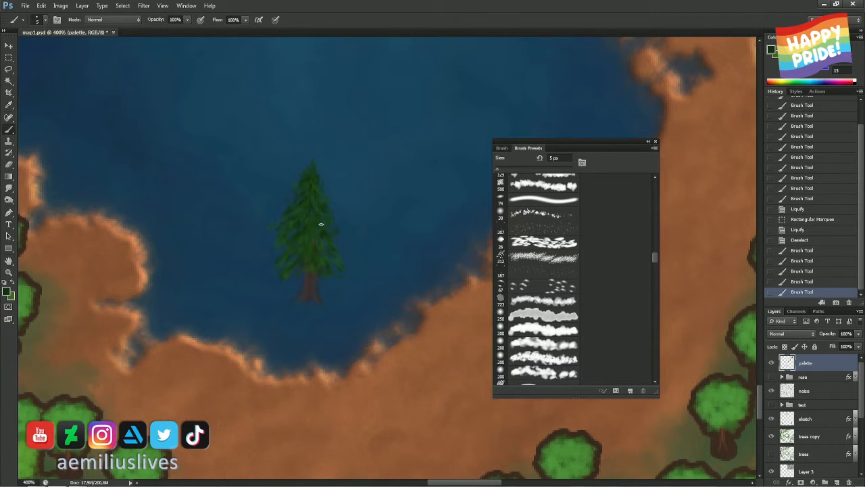
pyautogui.click(321, 224)
pyautogui.click(308, 207)
pyautogui.click(329, 240)
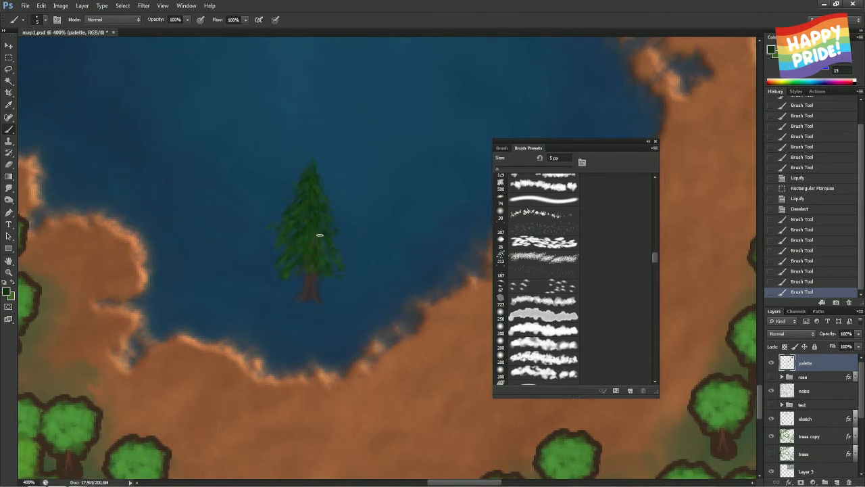
pyautogui.click(312, 227)
pyautogui.click(320, 241)
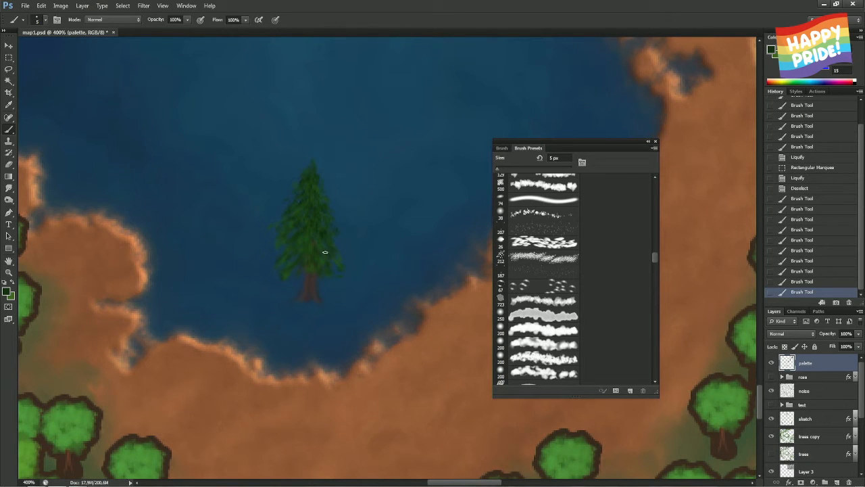
pyautogui.click(323, 257)
pyautogui.click(311, 234)
pyautogui.click(300, 256)
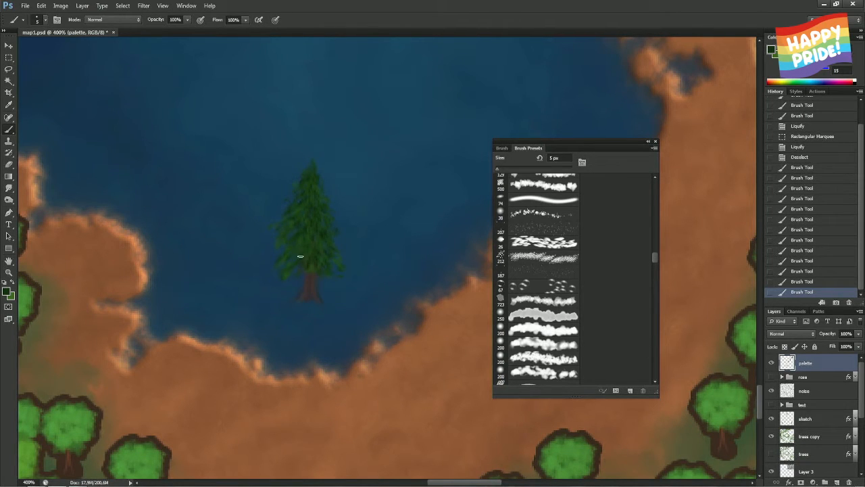
pyautogui.click(300, 246)
pyautogui.click(304, 246)
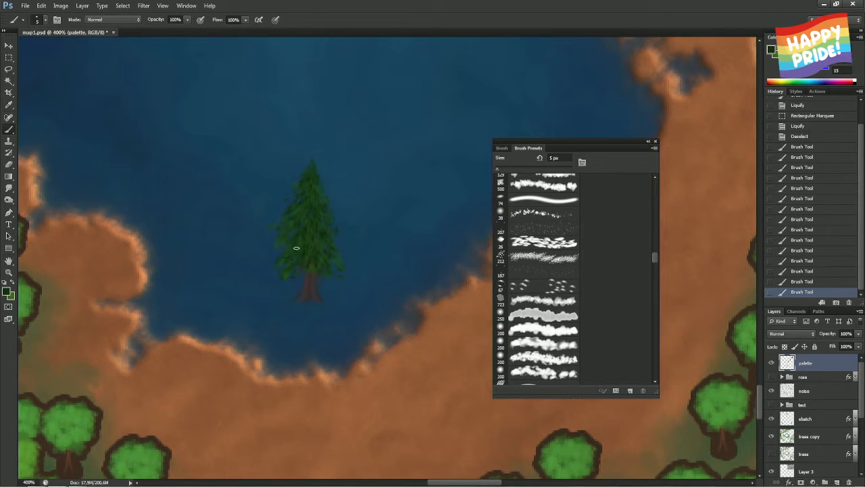
pyautogui.click(294, 247)
pyautogui.click(299, 228)
pyautogui.click(295, 233)
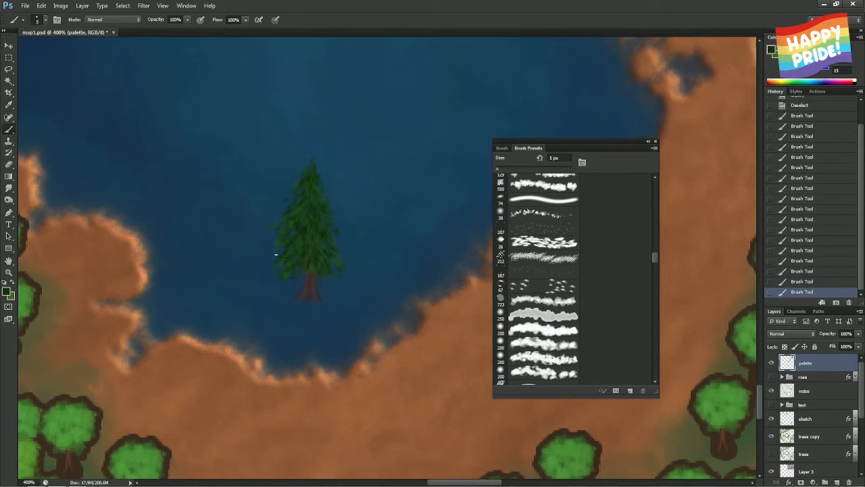
pyautogui.click(291, 227)
# Switch to the Mixer Brush, enlarge it to 129 px and load the whole conifer as its paint sample
pyautogui.moveTo(7, 129)
pyautogui.mouseDown()
pyautogui.moveTo(31, 131)
pyautogui.moveTo(54, 156)
pyautogui.mouseUp()
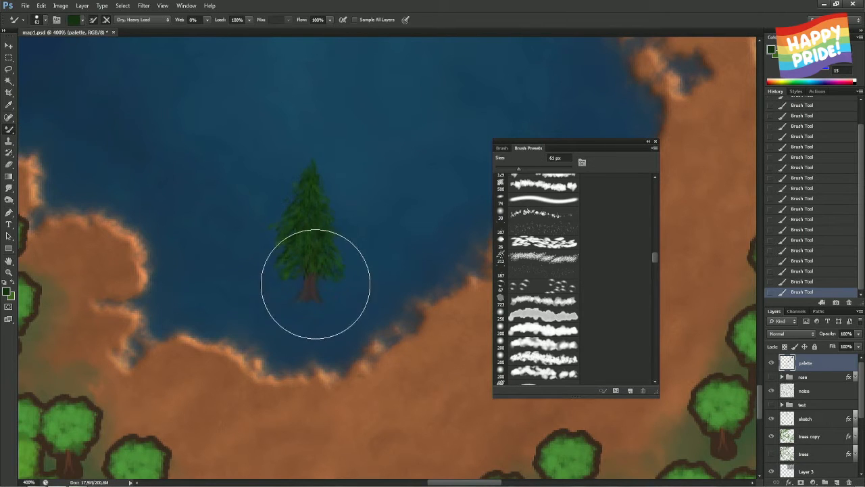
pyautogui.moveTo(305, 264); pyautogui.dragTo(347, 260)
pyautogui.moveTo(309, 244); pyautogui.dragTo(330, 244)
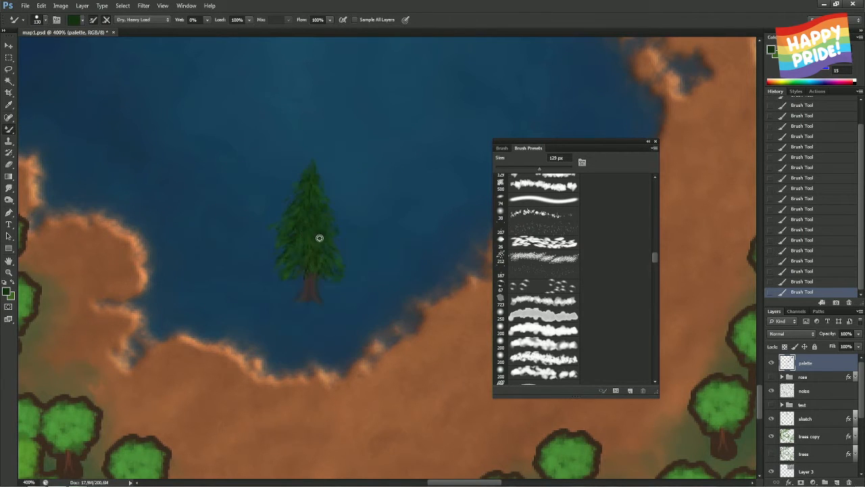
pyautogui.click(310, 234)
pyautogui.click(310, 234)
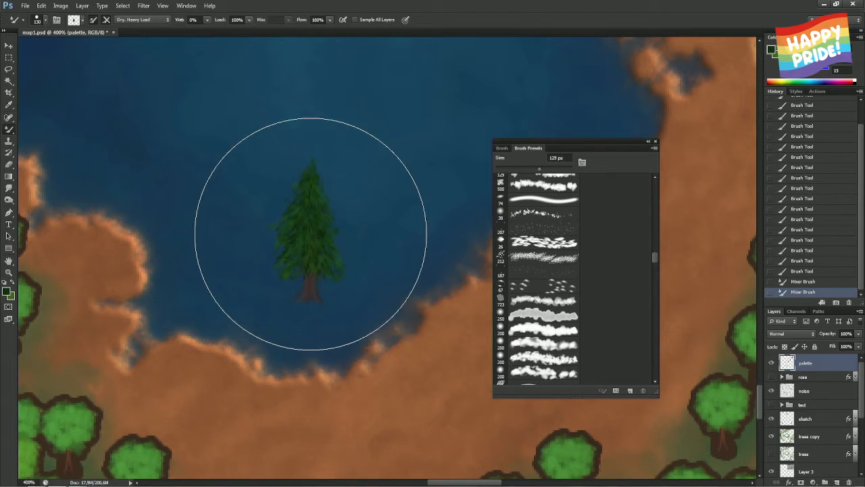
pyautogui.click(82, 21)
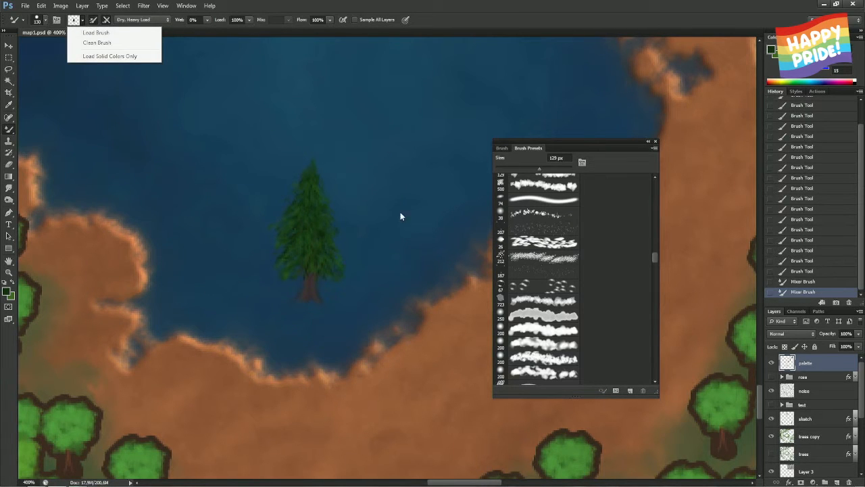
# Close the brush presets and save the map with the whole canvas in view
pyautogui.click(656, 143)
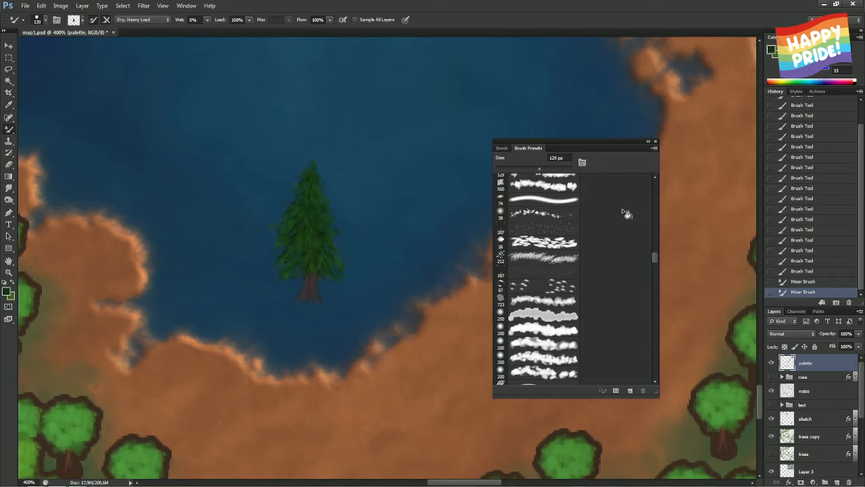
pyautogui.click(656, 142)
pyautogui.hotkey('ctrl', '0')
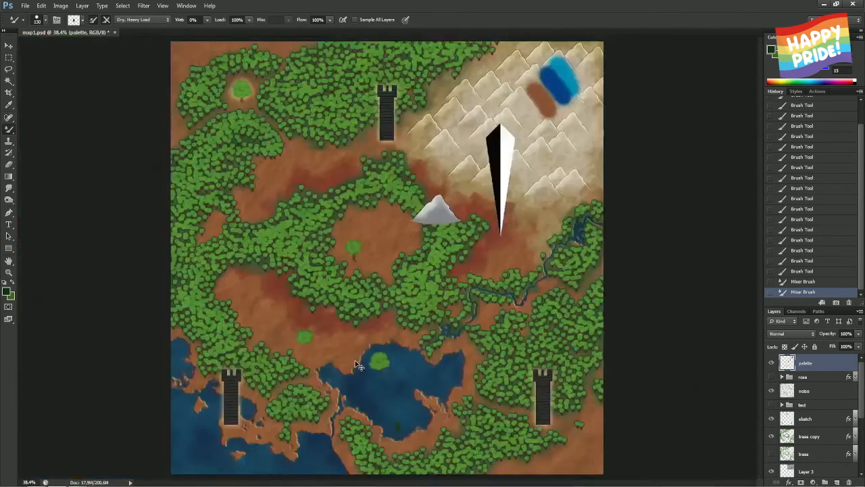
pyautogui.hotkey('ctrl', 's')
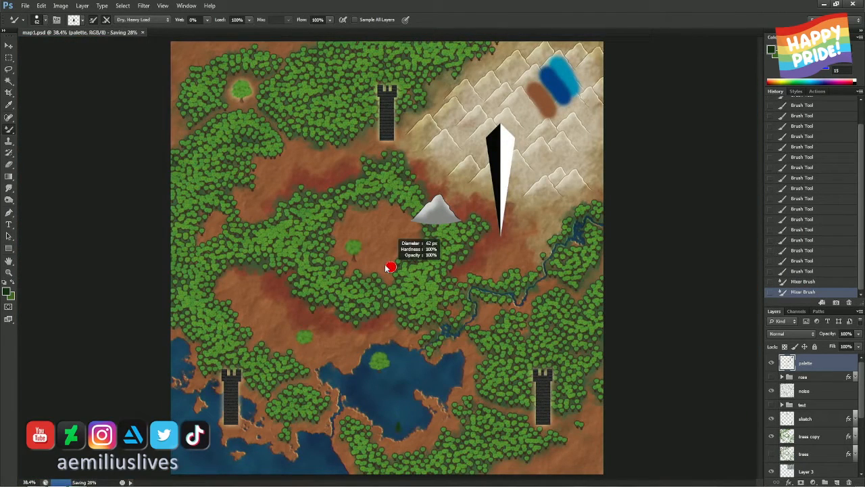
# Try to paint a short row of conifers with the 62 px Mixer Brush on the trees copy layer beside the mountains, and undo it
pyautogui.click(829, 436)
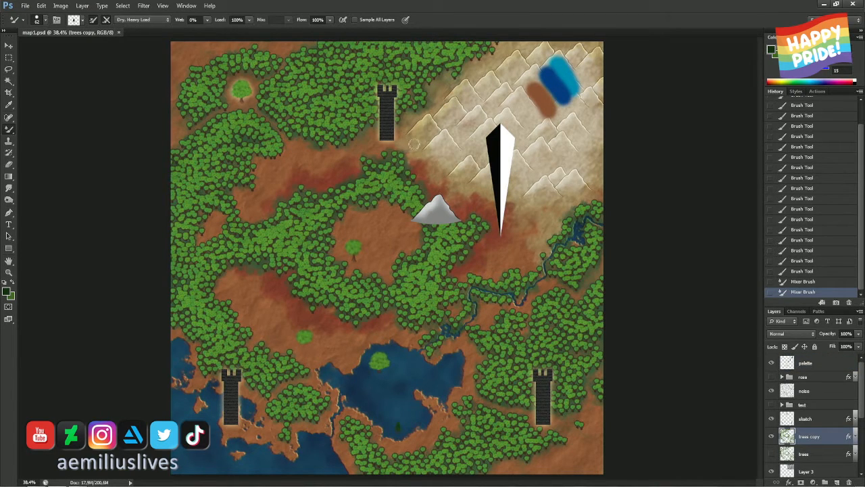
pyautogui.moveTo(411, 137); pyautogui.dragTo(430, 156)
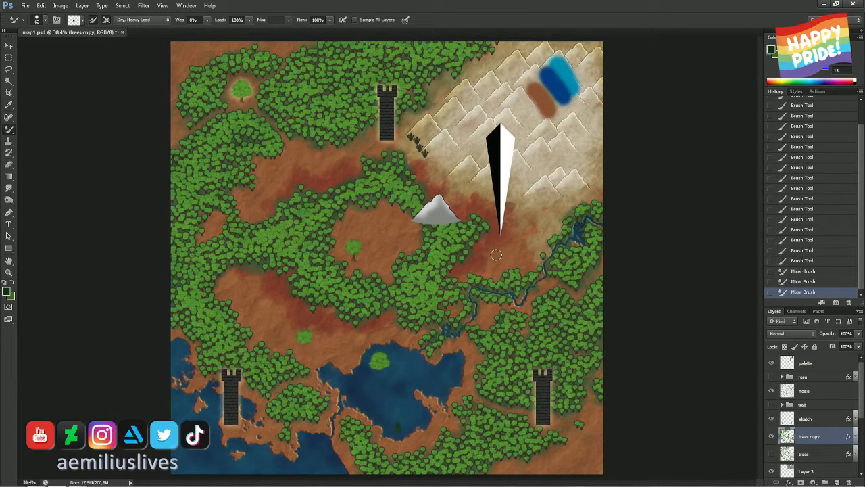
pyautogui.scroll(2, 499, 259)
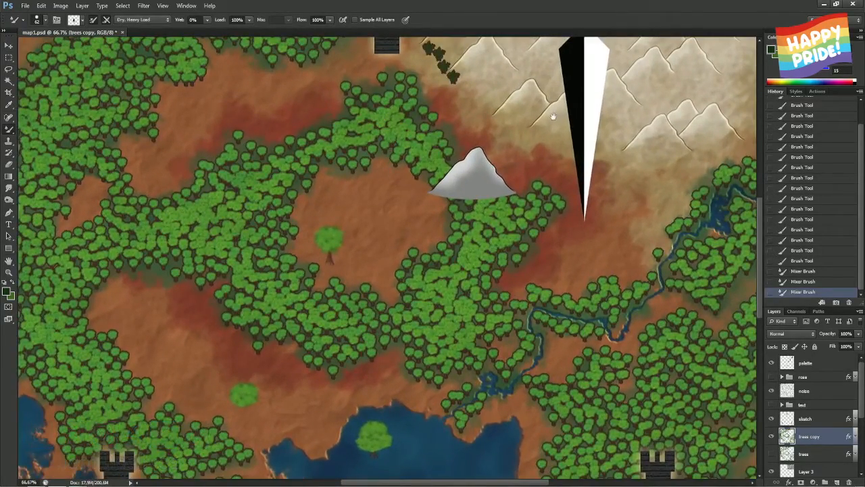
pyautogui.scroll(1, 529, 264)
pyautogui.scroll(2, 528, 262)
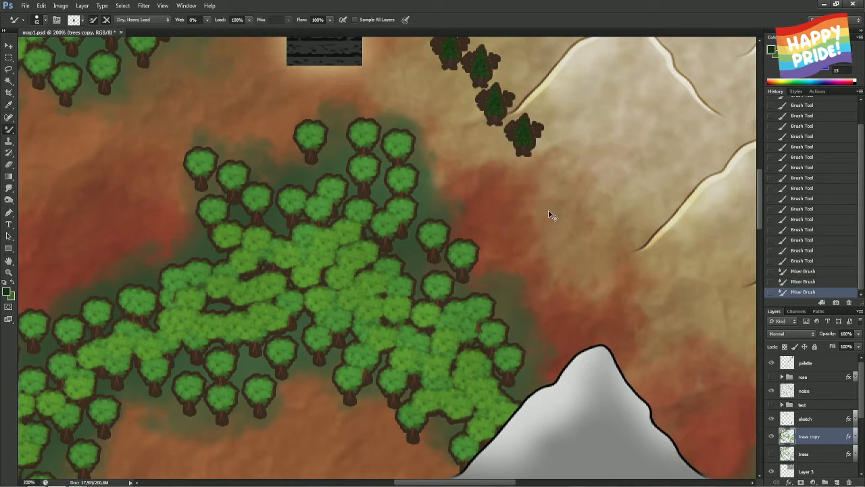
pyautogui.hotkey('ctrl', 'z')
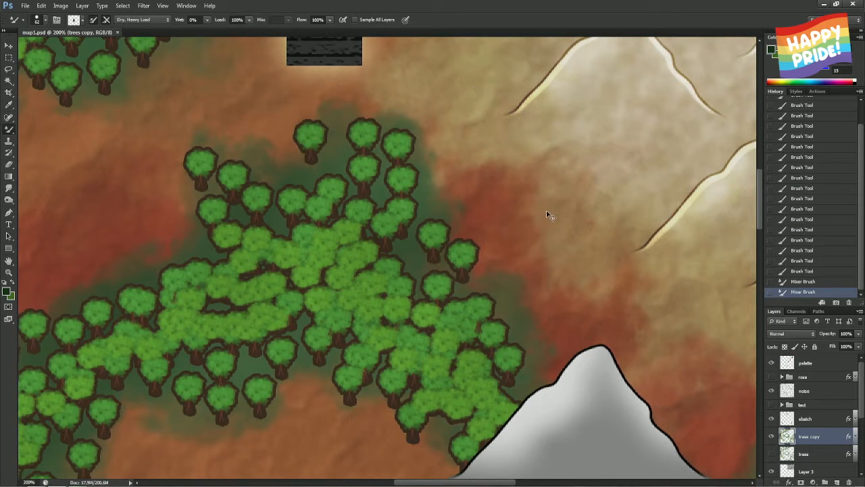
# Select the palette layer, enlarge the Mixer Brush to 171 px and reload it with the conifer in the lake
pyautogui.click(790, 365)
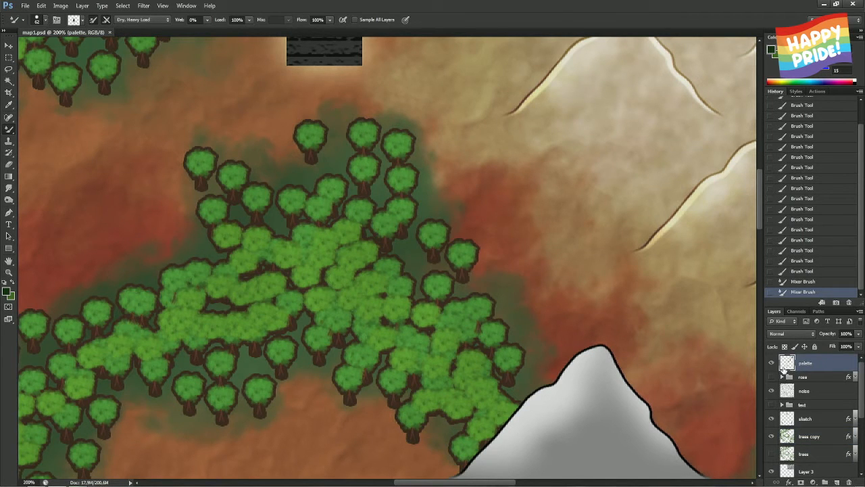
pyautogui.scroll(-15, 415, 338)
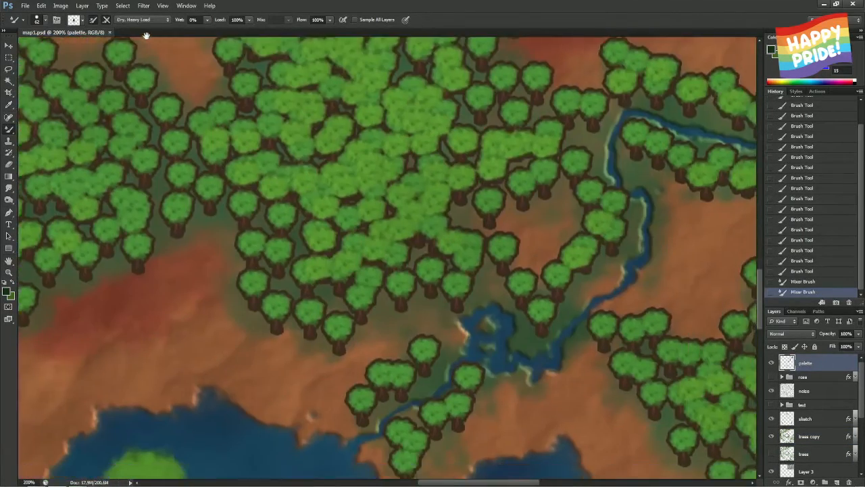
pyautogui.moveTo(347, 317); pyautogui.dragTo(376, 120)
pyautogui.moveTo(267, 331); pyautogui.dragTo(405, 466)
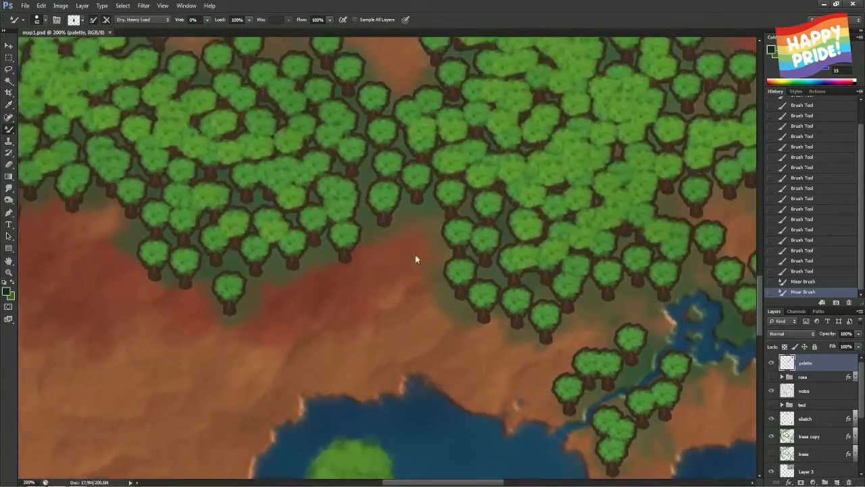
pyautogui.moveTo(473, 379); pyautogui.dragTo(223, 88)
pyautogui.moveTo(541, 440); pyautogui.dragTo(601, 186)
pyautogui.moveTo(253, 284); pyautogui.dragTo(486, 258)
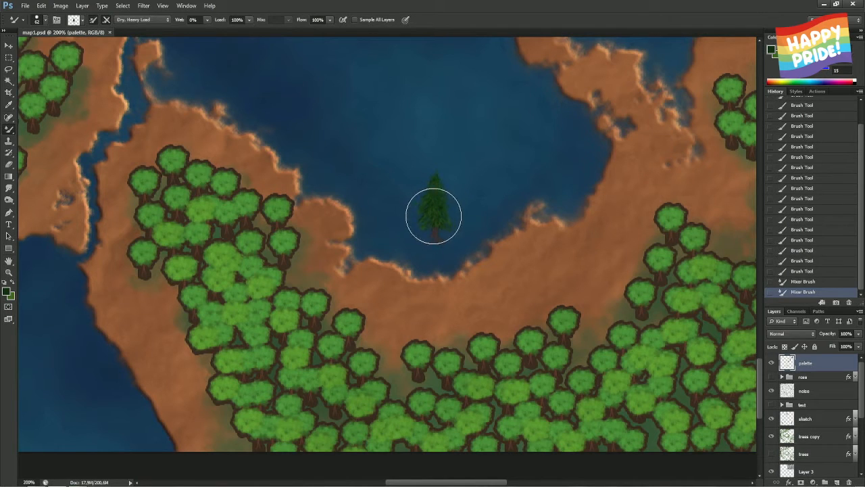
pyautogui.moveTo(427, 221); pyautogui.dragTo(476, 222)
pyautogui.keyDown('alt'); pyautogui.click(434, 208); pyautogui.keyUp('alt')
# Try to stamp full-size conifers across the lake, its shore and the nearby forest on the palette layer, and undo them
pyautogui.click(323, 108)
pyautogui.click(438, 102)
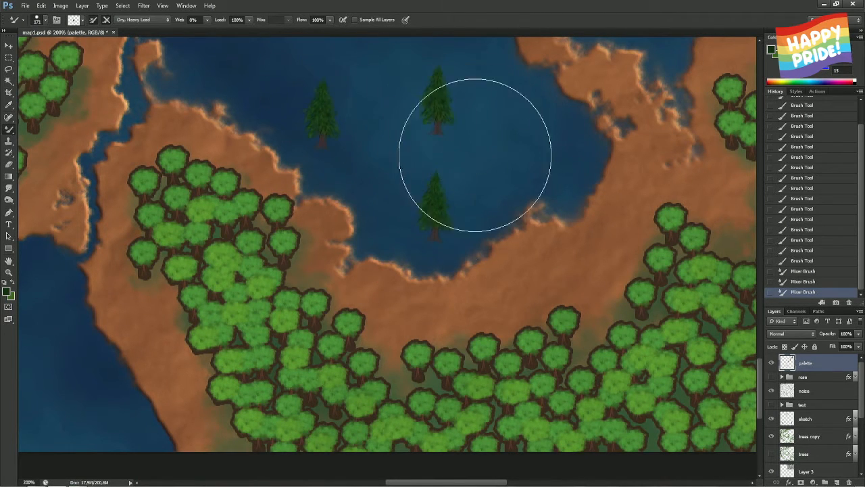
pyautogui.click(492, 186)
pyautogui.click(599, 228)
pyautogui.click(573, 132)
pyautogui.click(461, 103)
pyautogui.click(348, 133)
pyautogui.click(326, 237)
pyautogui.click(432, 285)
pyautogui.click(540, 331)
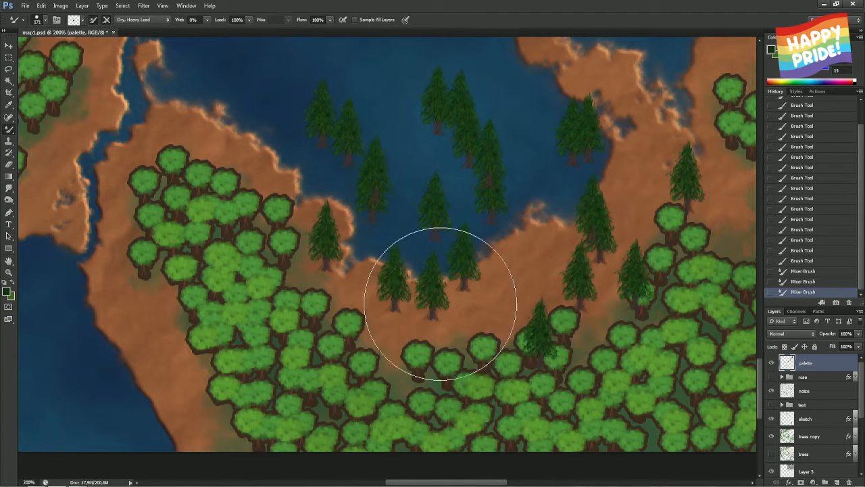
pyautogui.click(606, 235)
pyautogui.click(504, 295)
pyautogui.click(384, 336)
pyautogui.click(524, 289)
pyautogui.click(487, 270)
pyautogui.click(279, 237)
pyautogui.click(240, 138)
pyautogui.click(256, 228)
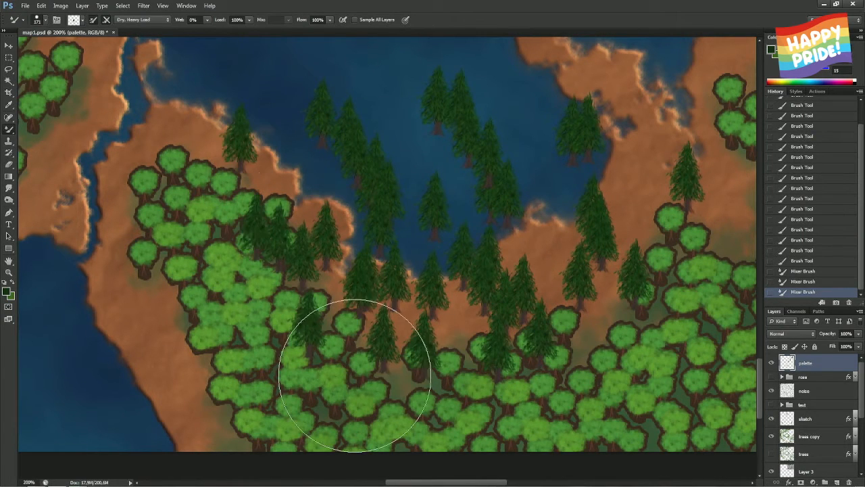
pyautogui.moveTo(355, 375); pyautogui.dragTo(210, 209)
pyautogui.hotkey('ctrl', 'z')
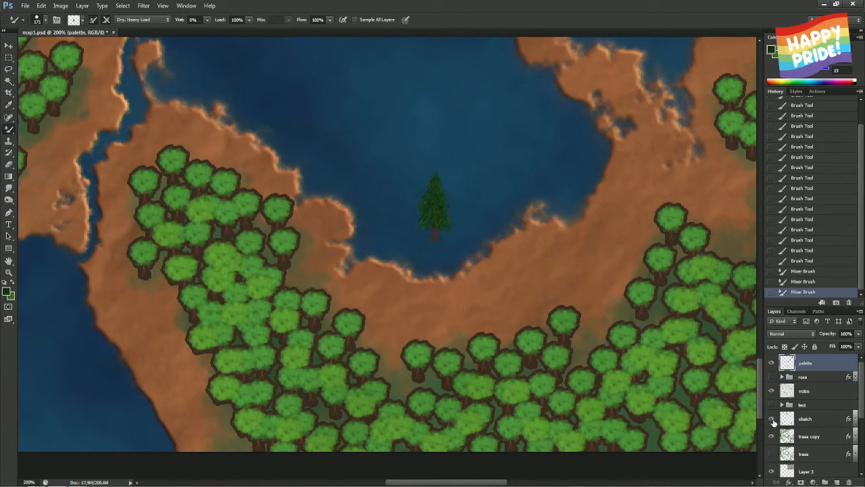
# Try to clear the layer style from the trees copy layer, and revert to the last Mixer Brush state
pyautogui.click(839, 442)
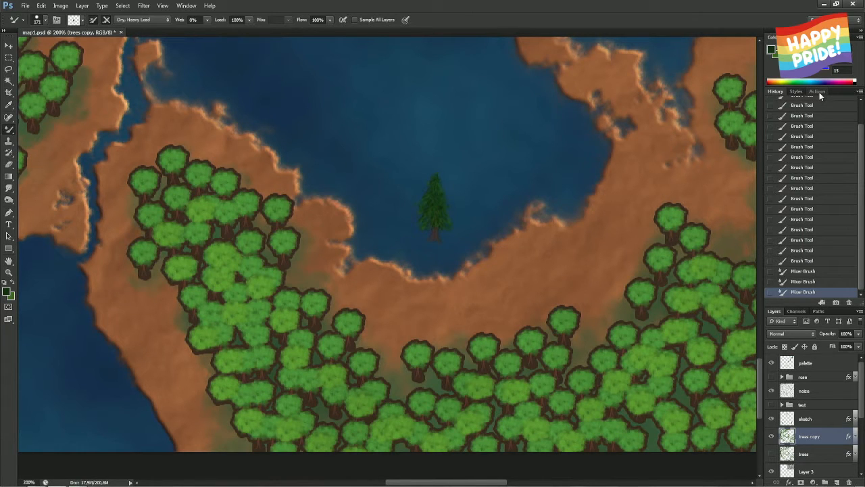
pyautogui.click(799, 92)
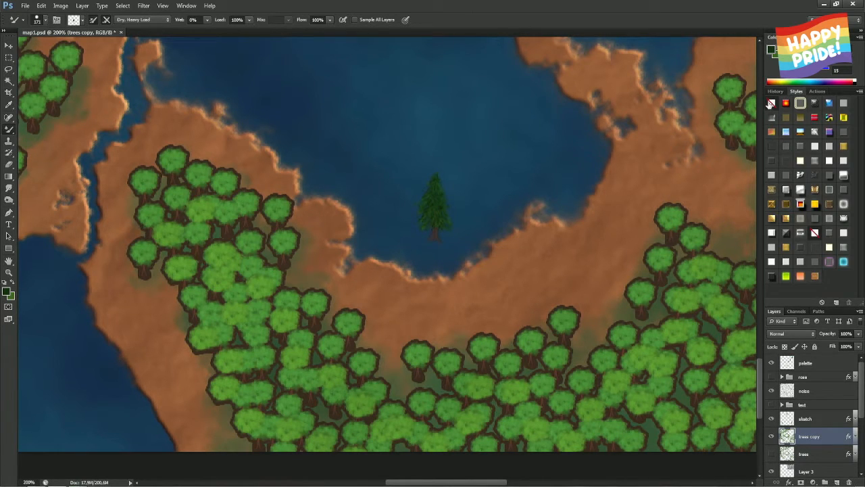
pyautogui.click(771, 103)
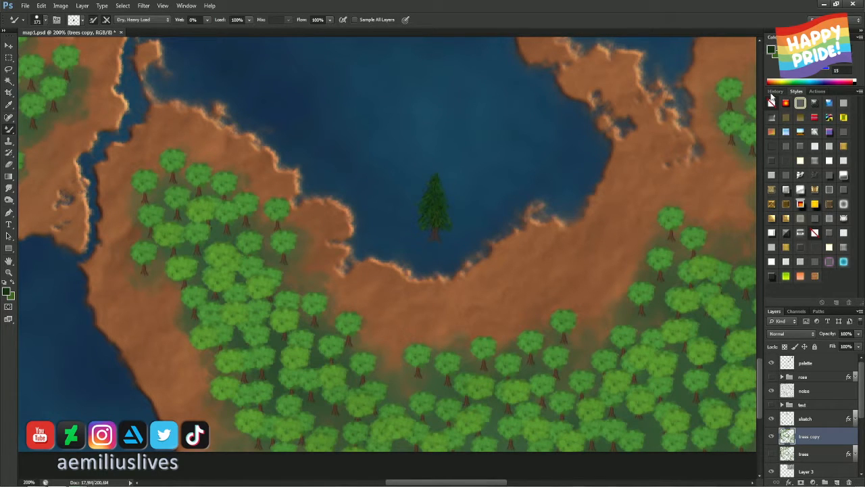
pyautogui.click(774, 92)
pyautogui.click(804, 271)
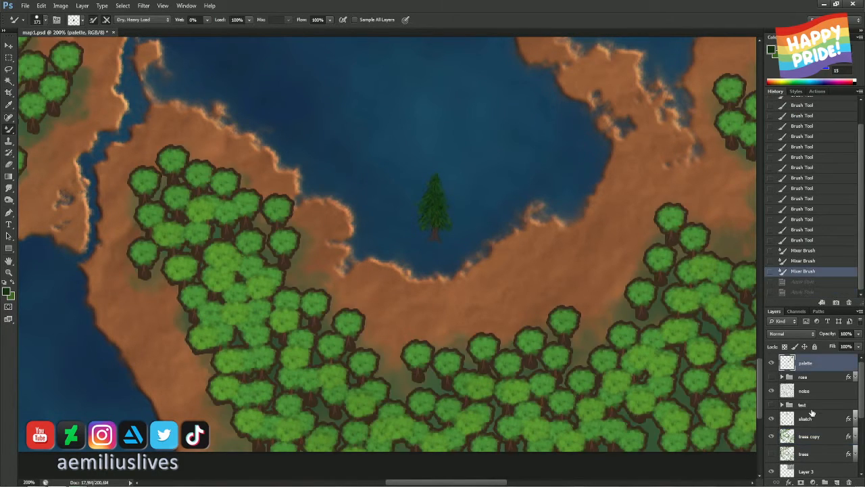
# Reduce the Stroke effect's size on the trees copy layer to 1 px and apply it
pyautogui.click(811, 438)
pyautogui.doubleClick(847, 438)
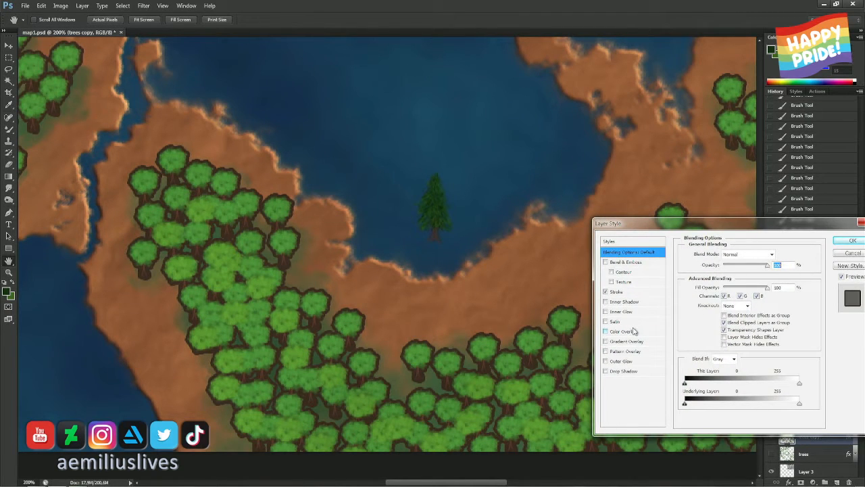
pyautogui.click(642, 291)
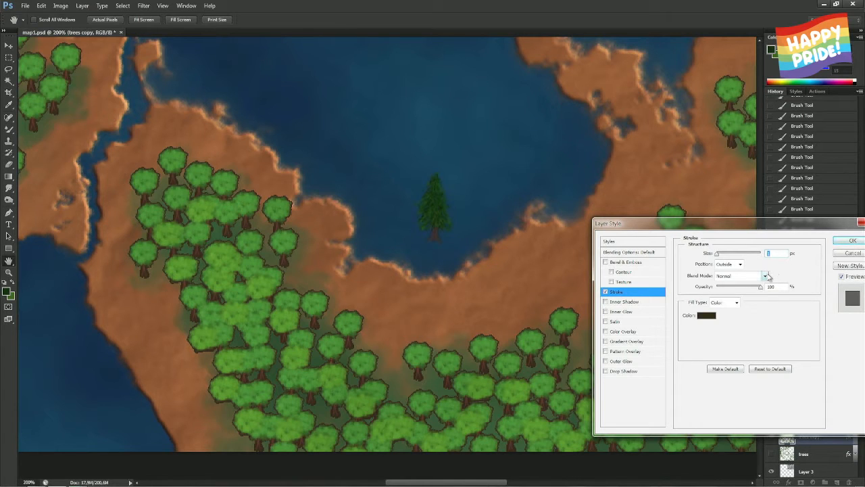
pyautogui.click(850, 242)
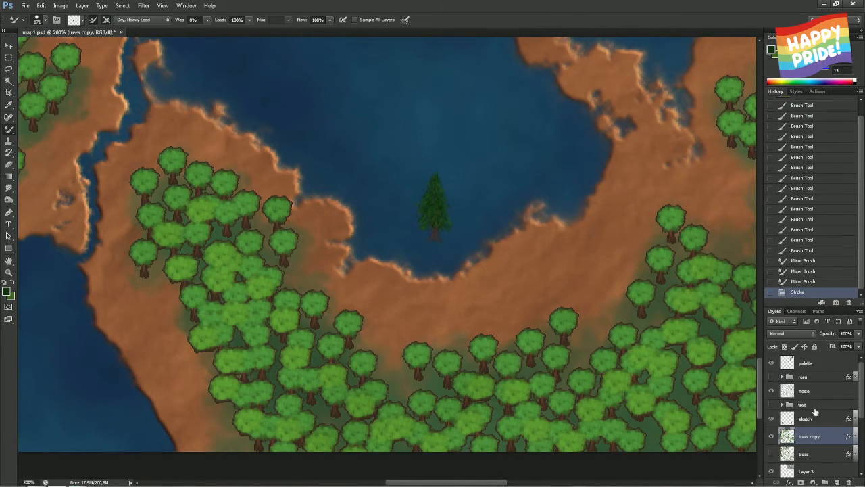
# Try a reduced Mixer Brush conifer stamp on the land south of the lake on the trees copy layer, and undo it
pyautogui.moveTo(547, 241); pyautogui.dragTo(495, 246)
pyautogui.click(504, 291)
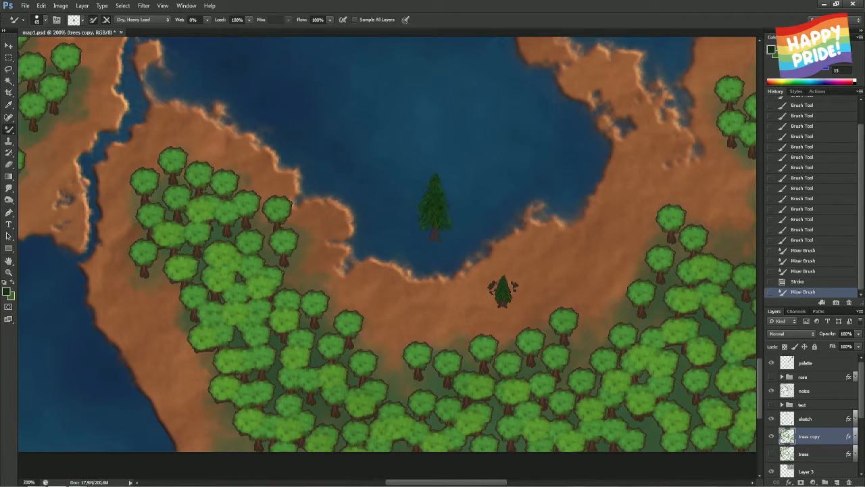
pyautogui.hotkey('ctrl', 'z')
# Select the conifer in the lake on the palette layer with a rectangular marquee and copy it to a new layer
pyautogui.click(810, 367)
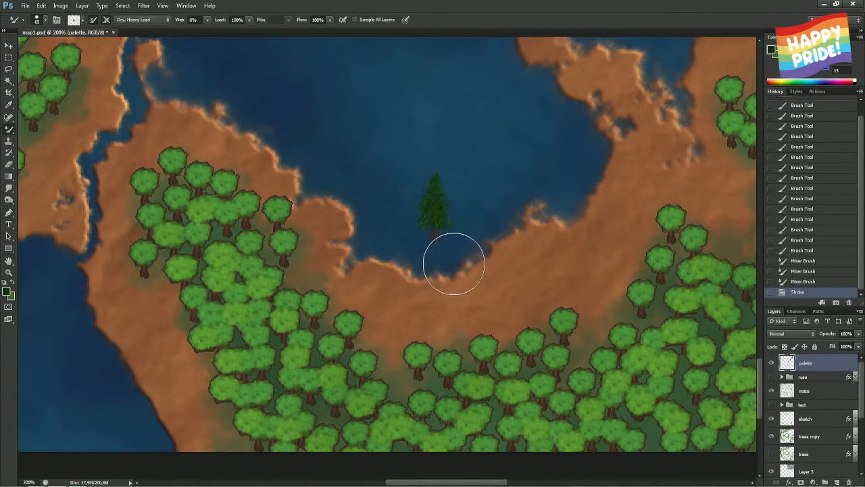
pyautogui.press('m')
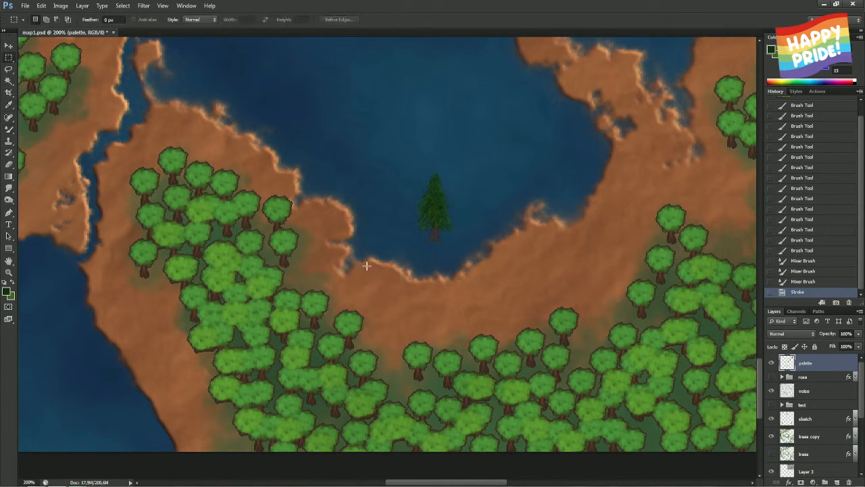
pyautogui.moveTo(374, 272)
pyautogui.mouseDown()
pyautogui.moveTo(407, 223)
pyautogui.moveTo(498, 142)
pyautogui.mouseUp()
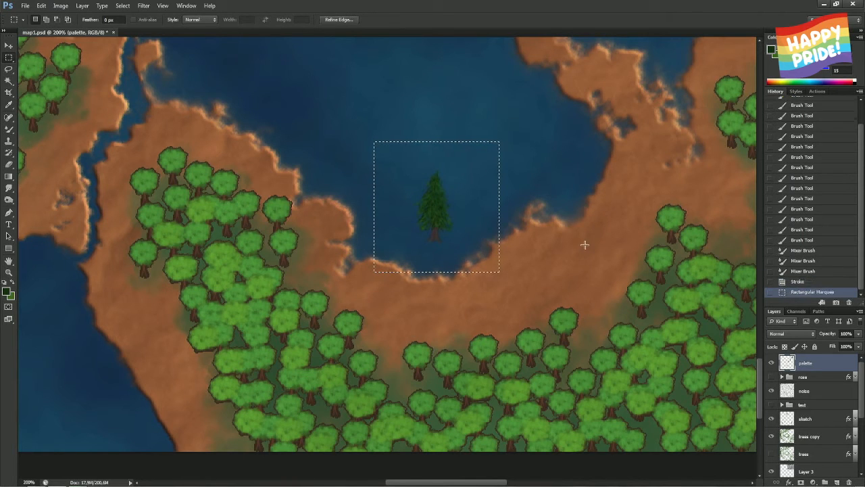
pyautogui.hotkey('ctrl', 'j')
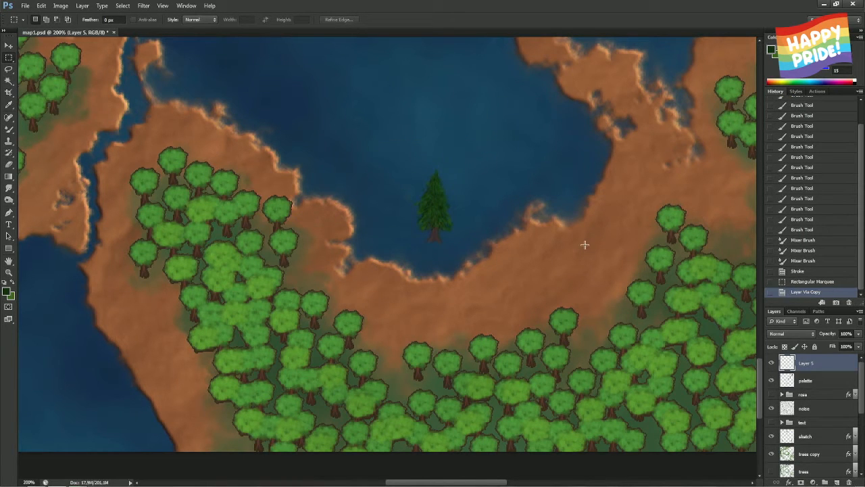
# Load the copied conifer's outline as a selection, invert it, clear everything outside the tree, and deselect
pyautogui.keyDown('ctrl'); pyautogui.click(789, 364); pyautogui.keyUp('ctrl')
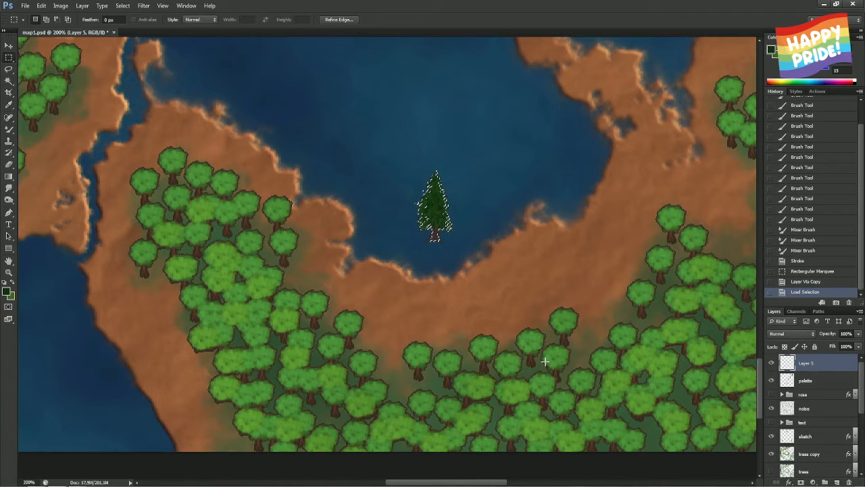
pyautogui.hotkey('ctrl', 'shift', 'i')
pyautogui.press('Delete')
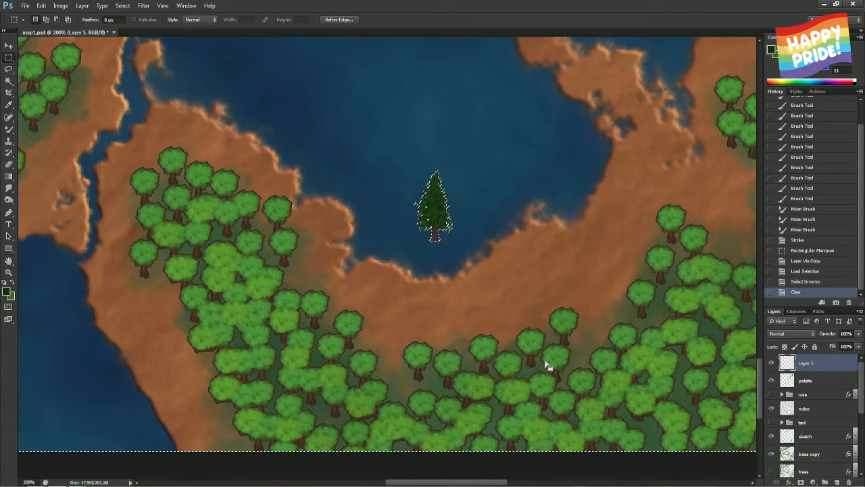
pyautogui.hotkey('ctrl', 'd')
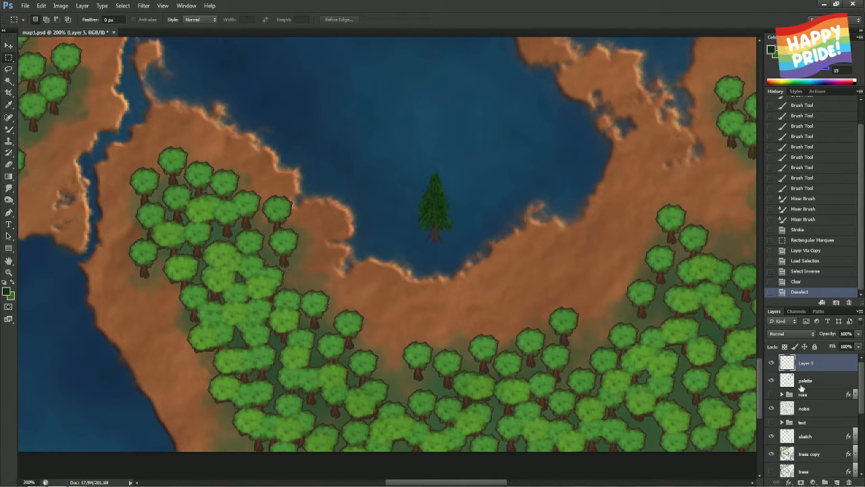
# Clear the original conifer area from the palette layer and merge the cleaned conifer copy down into it
pyautogui.click(802, 382)
pyautogui.moveTo(388, 268); pyautogui.dragTo(499, 125)
pyautogui.press('Delete')
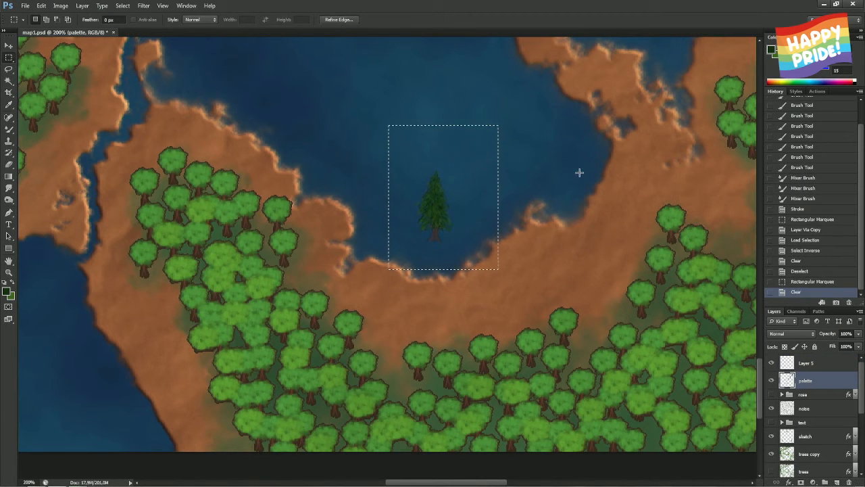
pyautogui.hotkey('ctrl', 'd')
pyautogui.click(787, 362)
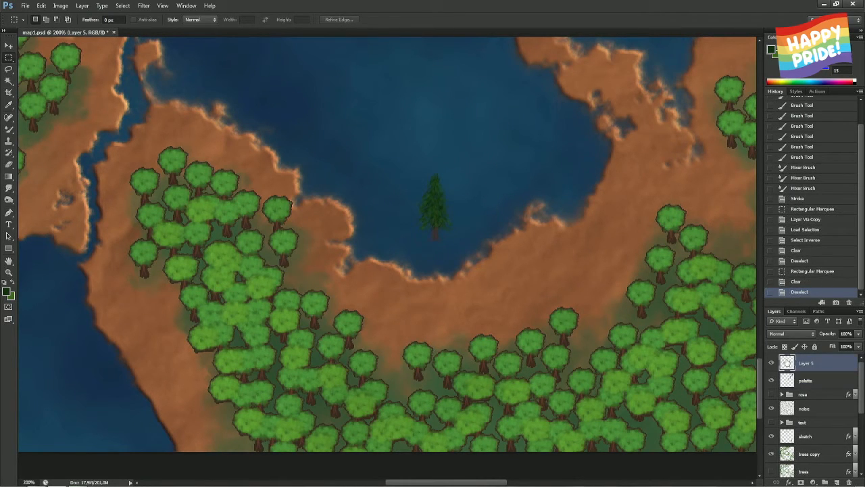
pyautogui.hotkey('ctrl', 'e')
# Return to the Mixer Brush at 125 px and reload it with the cleaned conifer on the palette layer
pyautogui.press('s')
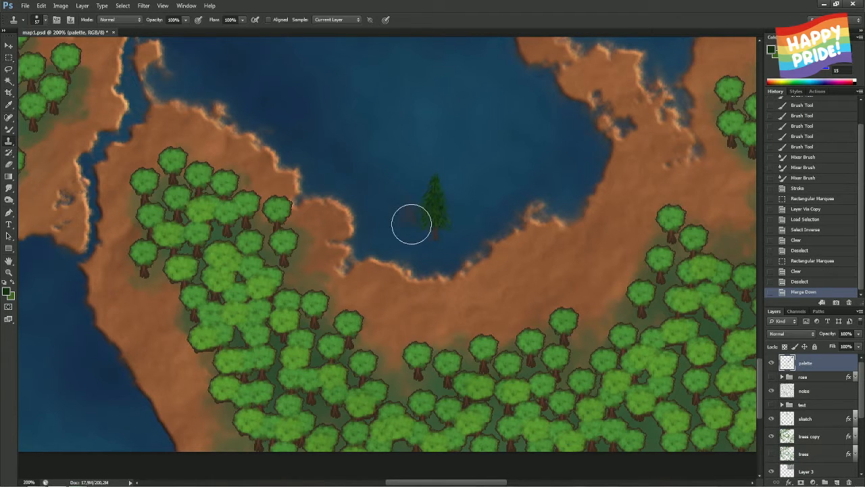
pyautogui.moveTo(431, 212)
pyautogui.mouseDown()
pyautogui.moveTo(459, 199)
pyautogui.moveTo(435, 206)
pyautogui.mouseUp()
pyautogui.keyDown('alt'); pyautogui.click(436, 204); pyautogui.keyUp('alt')
pyautogui.press('b')
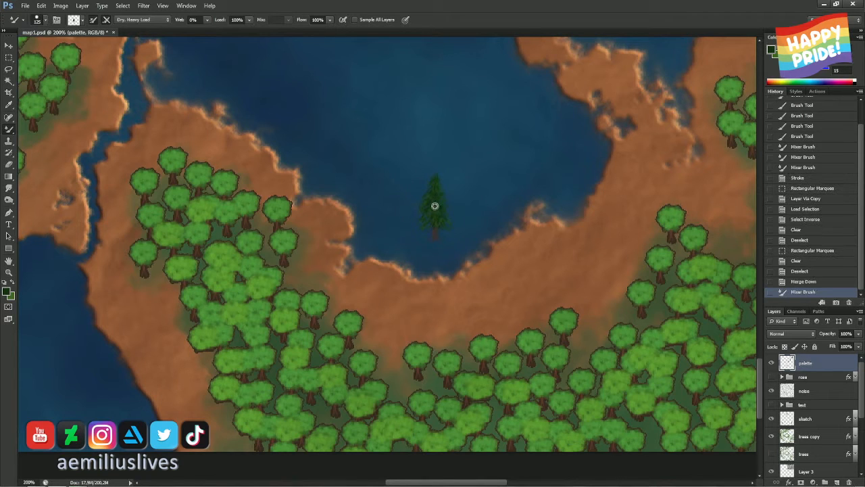
# Try stamping small 27 px conifers along the lake's southern shore on the trees copy layer, and undo them
pyautogui.click(815, 439)
pyautogui.moveTo(522, 263); pyautogui.dragTo(479, 275)
pyautogui.click(508, 298)
pyautogui.click(523, 289)
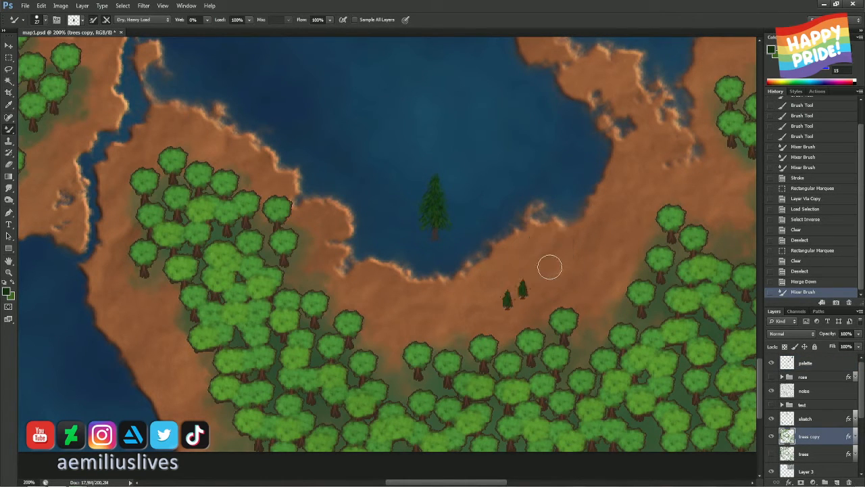
pyautogui.click(551, 266)
pyautogui.click(570, 265)
pyautogui.click(567, 238)
pyautogui.click(498, 284)
pyautogui.click(461, 292)
pyautogui.click(441, 274)
pyautogui.click(434, 315)
pyautogui.click(385, 307)
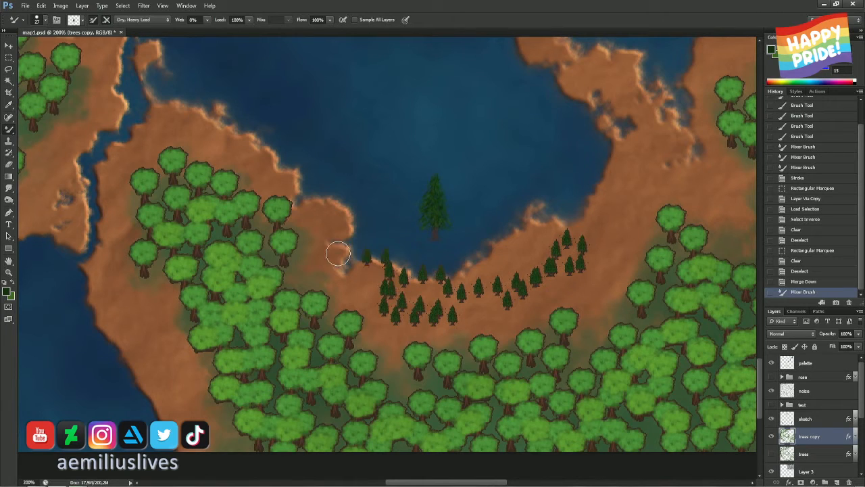
pyautogui.click(337, 254)
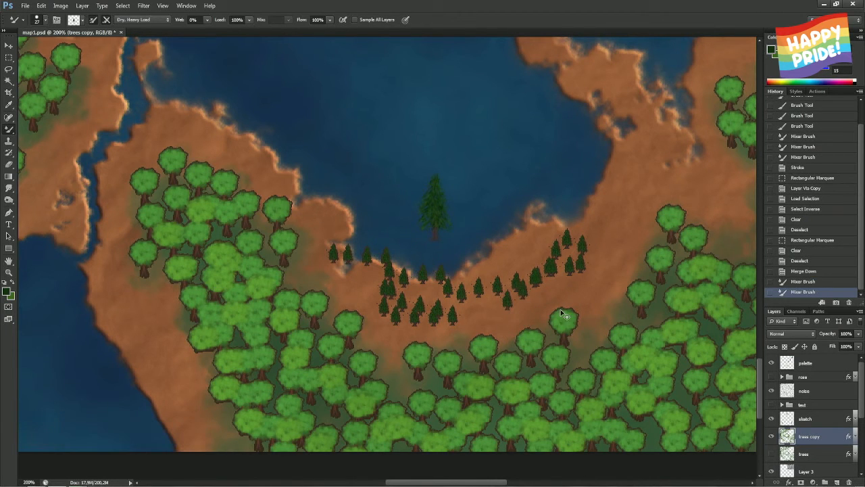
pyautogui.hotkey('ctrl', 'z')
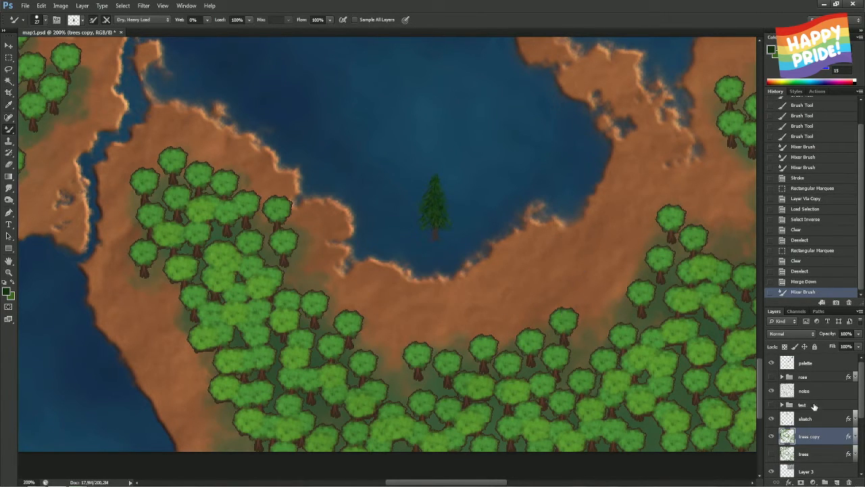
# Increase the Stroke effect's size on the trees copy layer and apply it
pyautogui.doubleClick(824, 437)
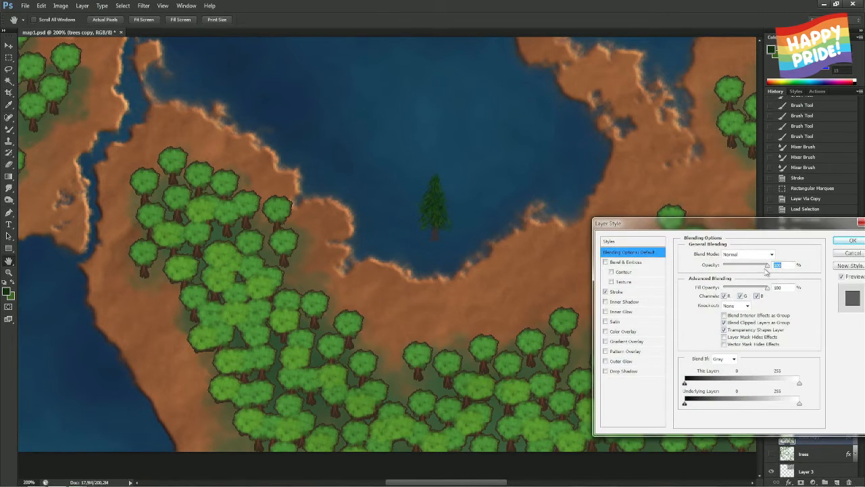
pyautogui.click(634, 292)
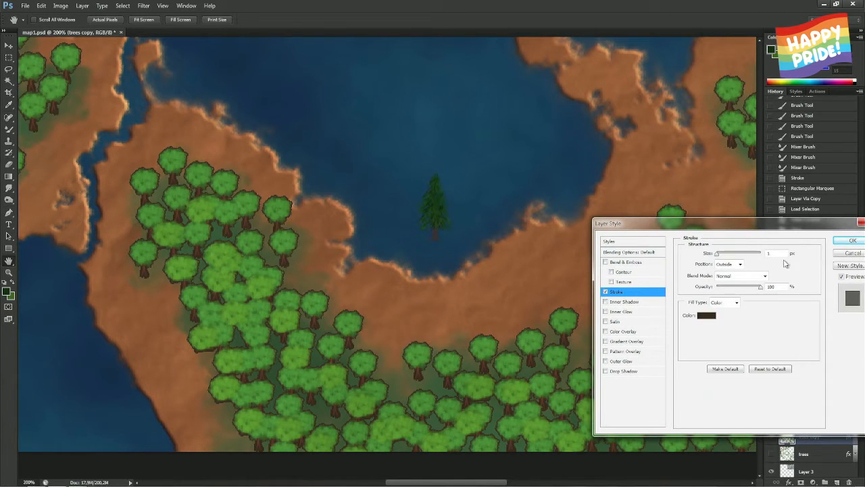
pyautogui.press('Return')
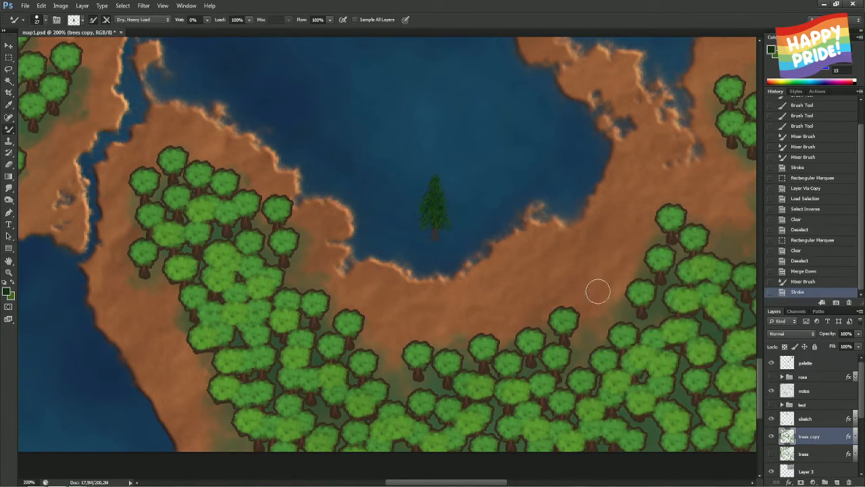
# Give the Eraser a soft round tip at 16 px and erase stray marks around the conifer on the palette layer
pyautogui.click(815, 368)
pyautogui.press('e')
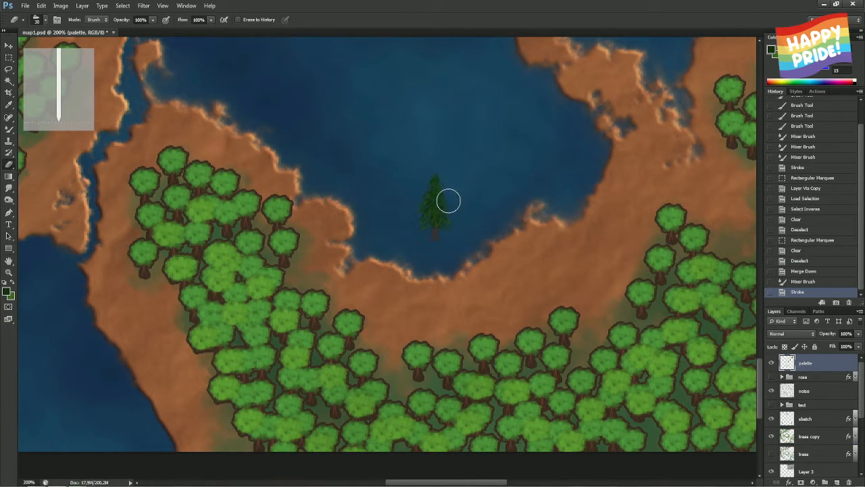
pyautogui.press('F5')
pyautogui.click(526, 148)
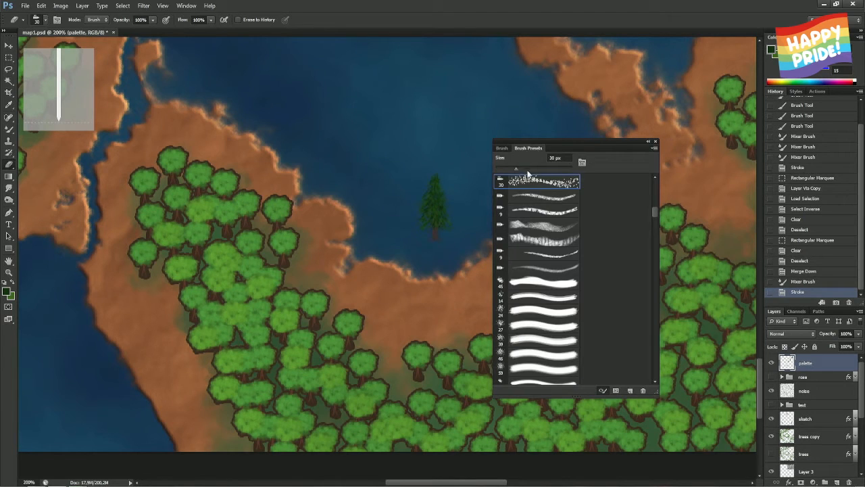
pyautogui.moveTo(659, 209); pyautogui.dragTo(646, 180)
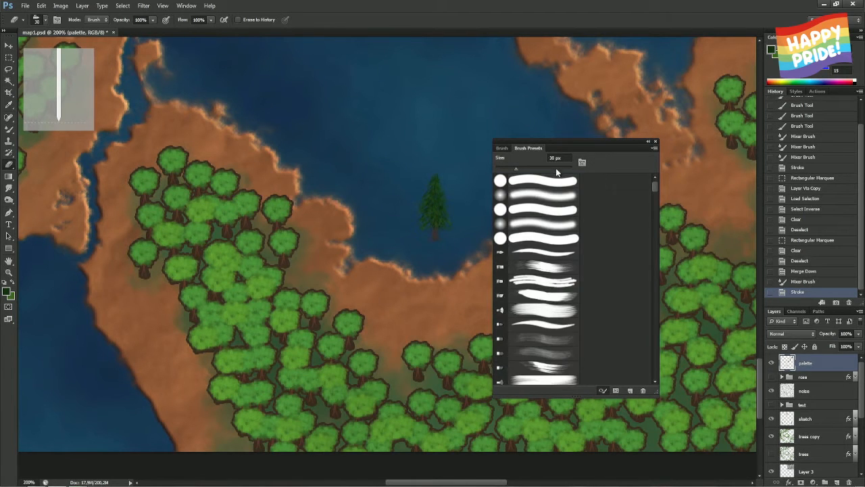
pyautogui.click(533, 192)
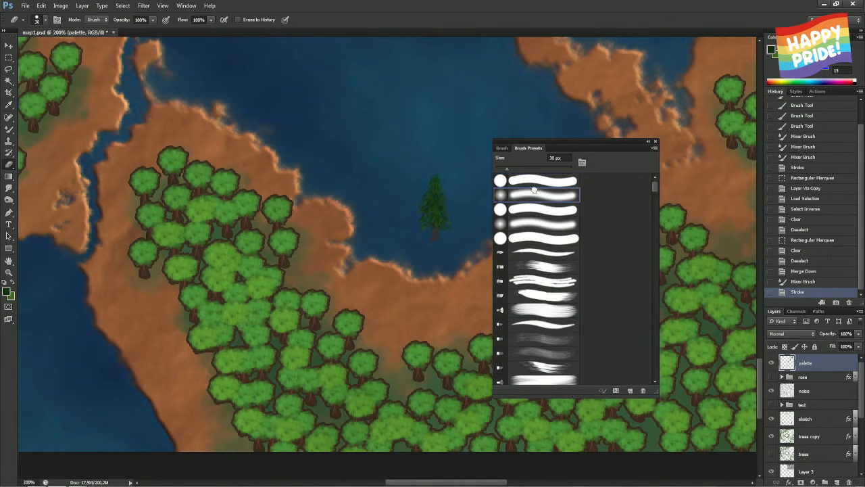
pyautogui.click(503, 148)
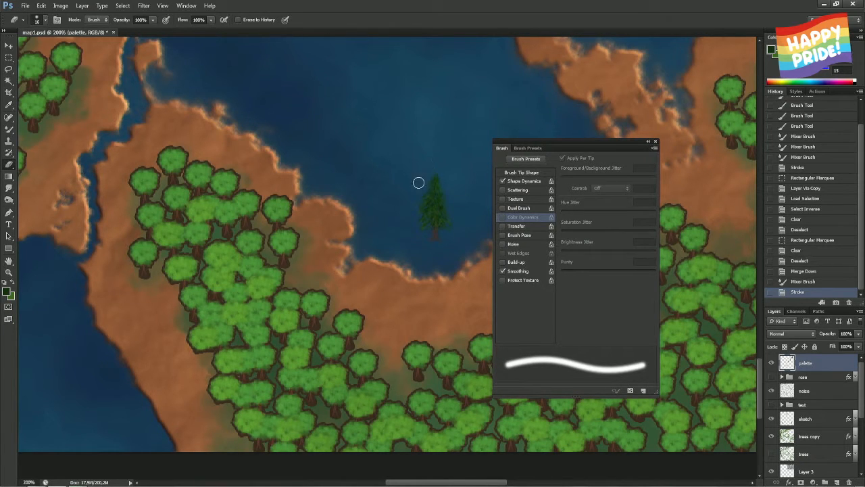
pyautogui.click(397, 245)
pyautogui.click(655, 142)
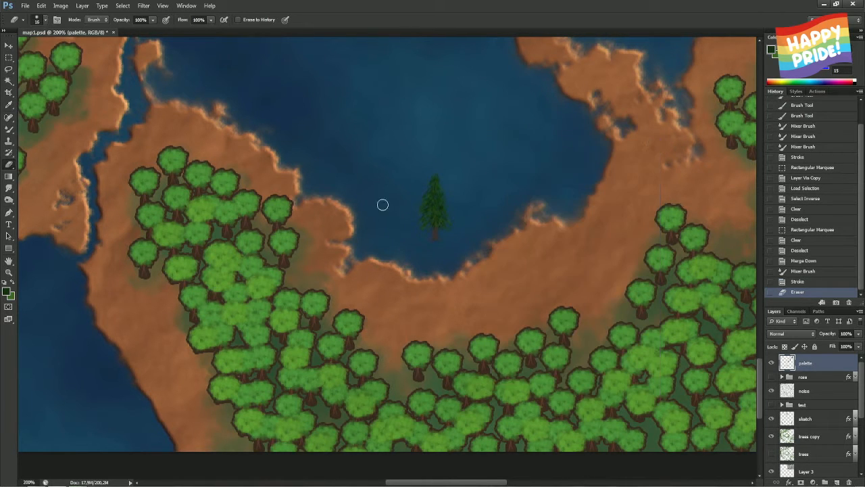
# Enlarge the Mixer Brush to cover the whole conifer in the lake and reload it with that tree
pyautogui.press('b')
pyautogui.moveTo(423, 215); pyautogui.dragTo(471, 210)
pyautogui.keyDown('alt'); pyautogui.click(435, 206); pyautogui.keyUp('alt')
# Try stamping full-size conifers over the lake, its shores and the forest edge on the palette layer, and undo them
pyautogui.click(496, 197)
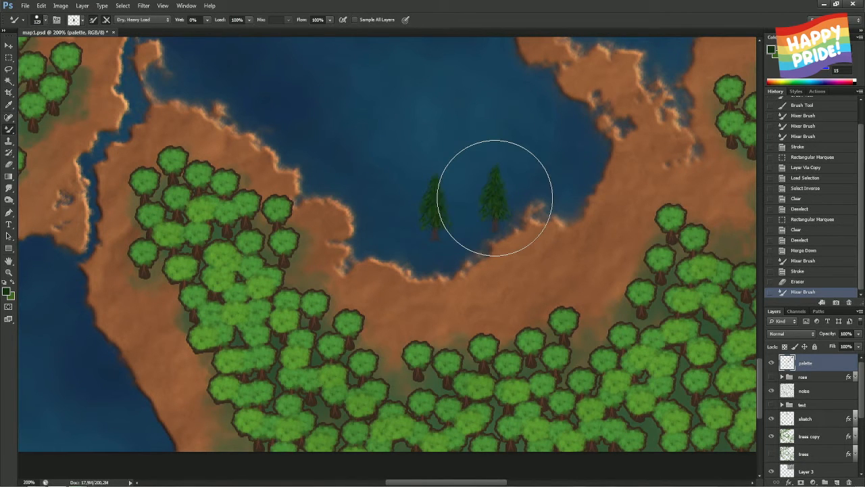
pyautogui.click(583, 196)
pyautogui.click(515, 223)
pyautogui.click(561, 256)
pyautogui.click(555, 209)
pyautogui.click(470, 218)
pyautogui.click(422, 276)
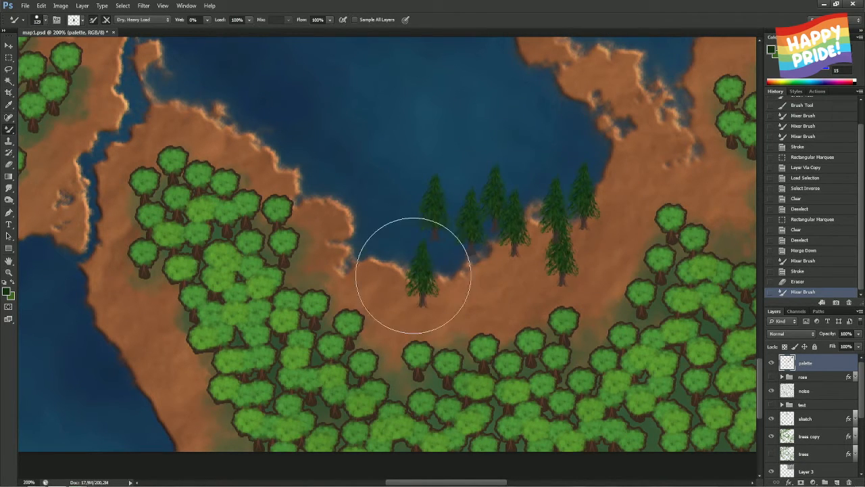
pyautogui.click(337, 169)
pyautogui.click(340, 260)
pyautogui.click(301, 211)
pyautogui.click(398, 315)
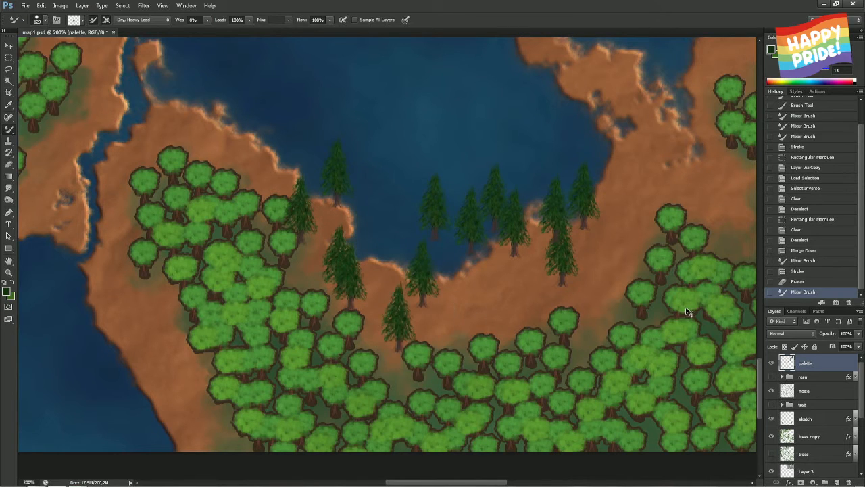
pyautogui.hotkey('ctrl', 'z')
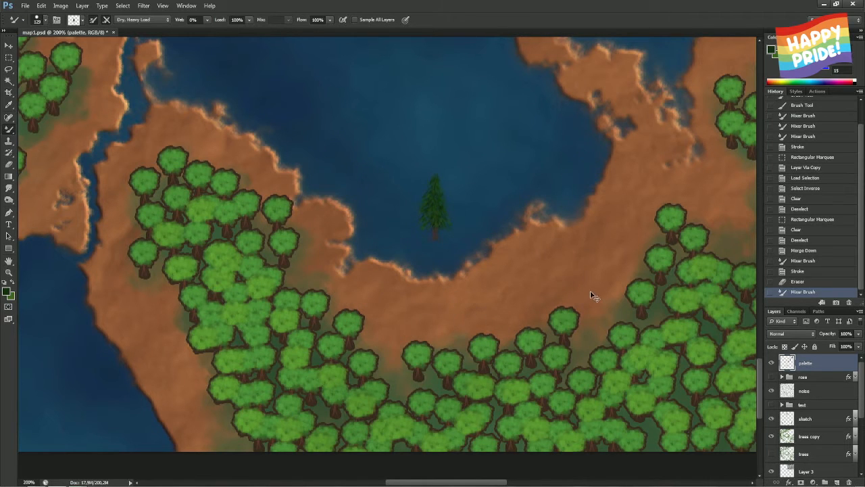
# Hide the palette layer and stamp one full-size conifer on the lake's southern shore on the trees copy layer
pyautogui.click(774, 363)
pyautogui.click(804, 452)
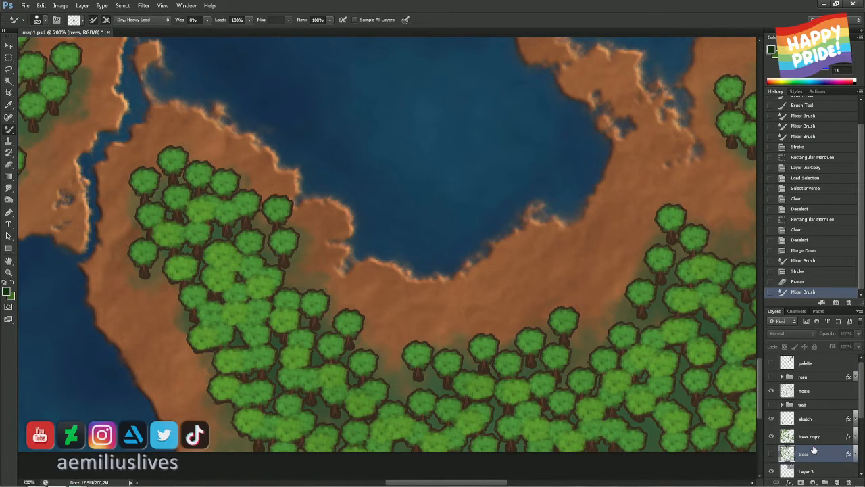
pyautogui.click(810, 436)
pyautogui.click(438, 298)
pyautogui.click(439, 298)
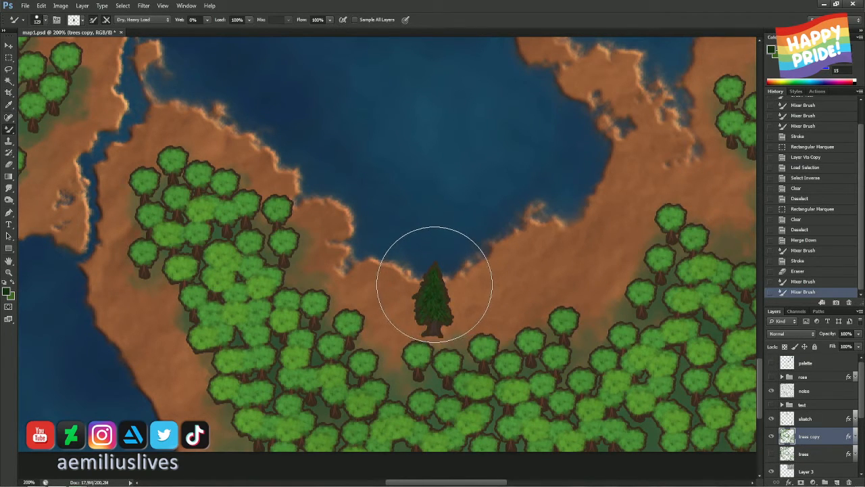
# Undo the Burn attempts on the stamped conifer, reduce the brush to 67 px and lighten its foliage with Dodge strokes
pyautogui.press('o')
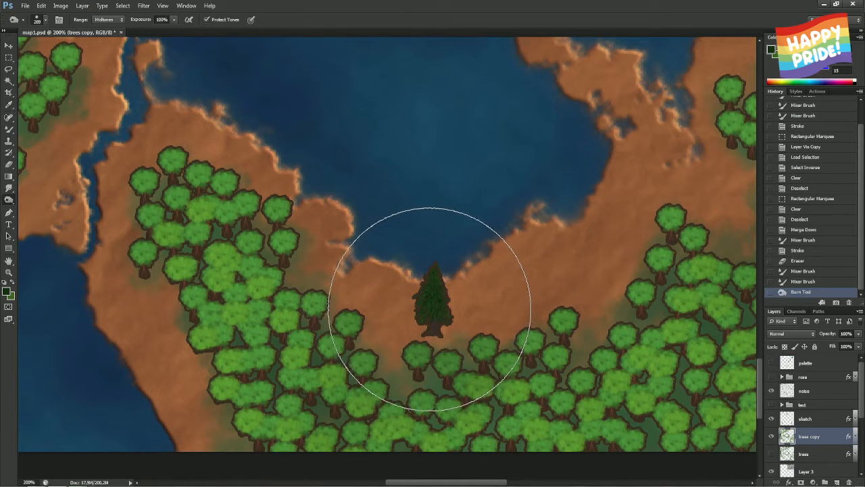
pyautogui.moveTo(458, 301); pyautogui.dragTo(352, 301)
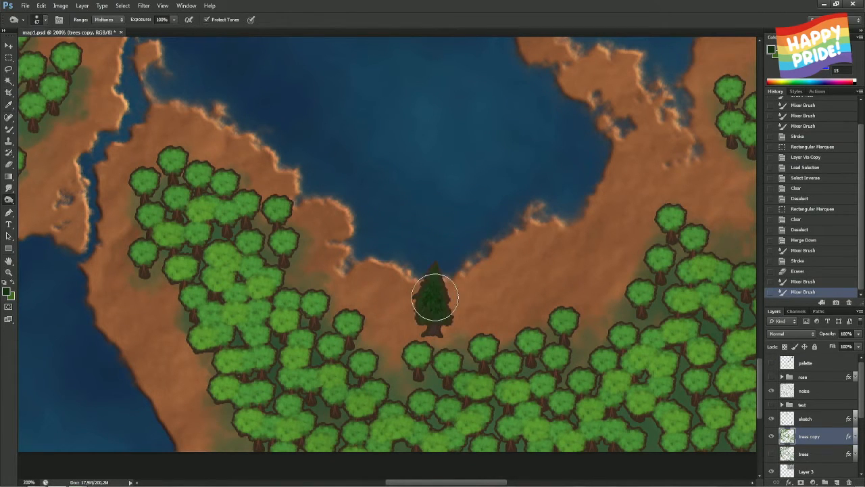
pyautogui.click(438, 285)
pyautogui.hotkey('ctrl', 'z')
pyautogui.keyDown('alt'); pyautogui.click(444, 305); pyautogui.keyUp('alt')
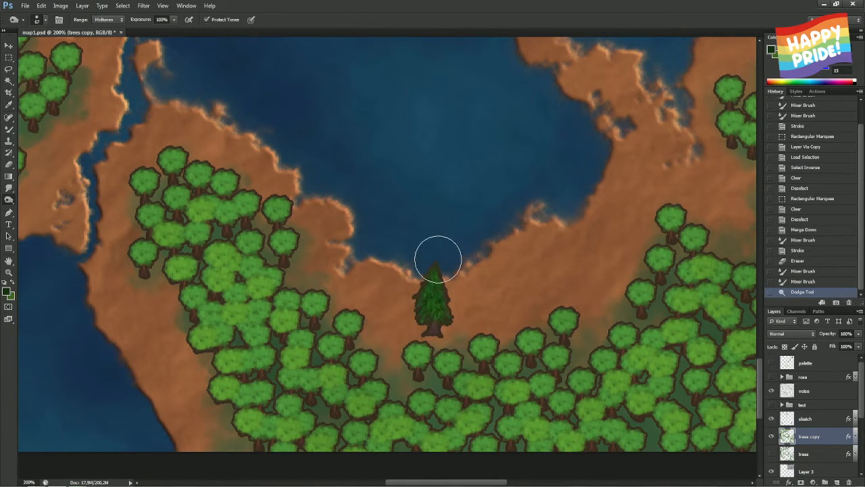
pyautogui.click(426, 289)
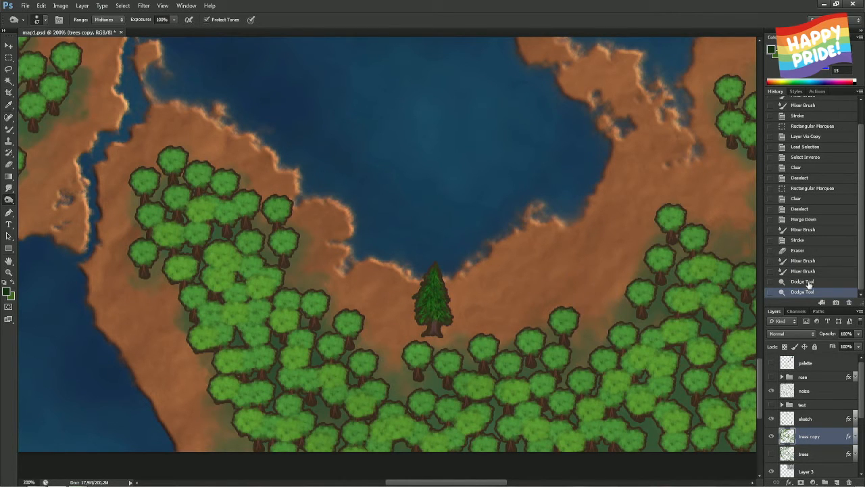
# Revert the history to the Eraser state and brighten the palette layer's lake conifer with Dodge strokes on its foliage and trunk
pyautogui.click(801, 261)
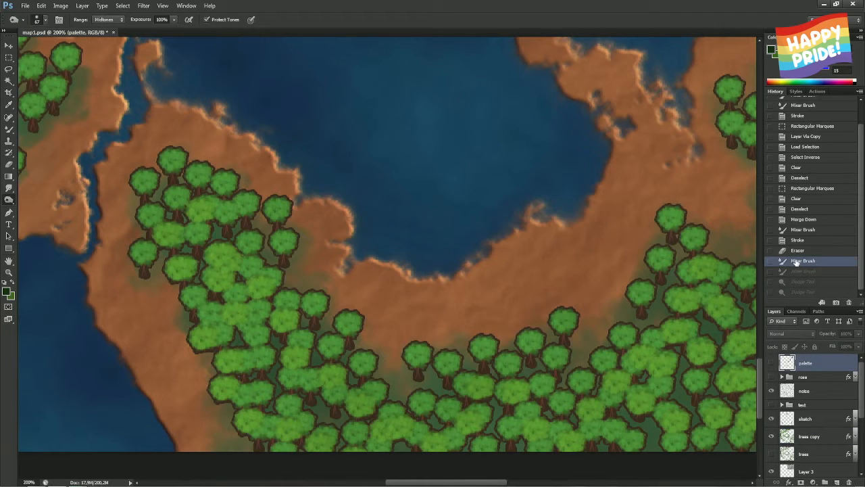
pyautogui.click(798, 251)
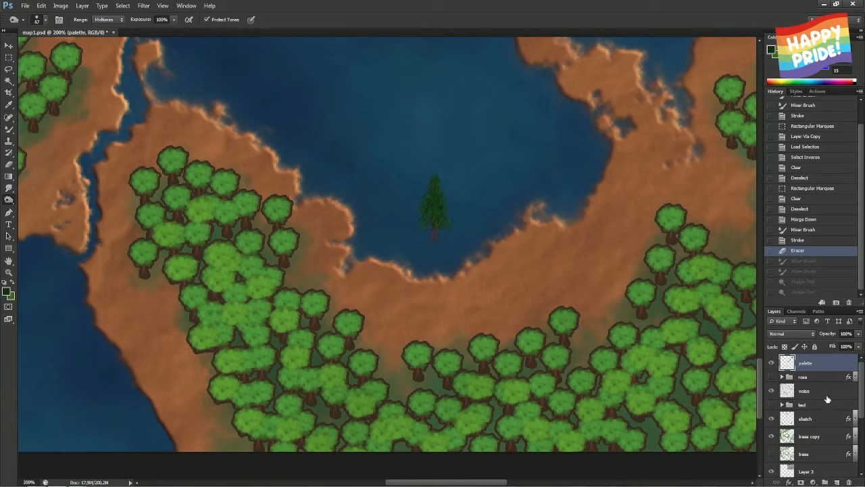
pyautogui.moveTo(449, 204)
pyautogui.mouseDown()
pyautogui.moveTo(433, 189)
pyautogui.moveTo(445, 193)
pyautogui.moveTo(436, 209)
pyautogui.mouseUp()
pyautogui.hotkey('ctrl', 'z')
pyautogui.moveTo(438, 176); pyautogui.dragTo(434, 180)
pyautogui.moveTo(435, 178)
pyautogui.mouseDown()
pyautogui.moveTo(432, 170)
pyautogui.moveTo(413, 214)
pyautogui.moveTo(448, 206)
pyautogui.moveTo(432, 216)
pyautogui.mouseUp()
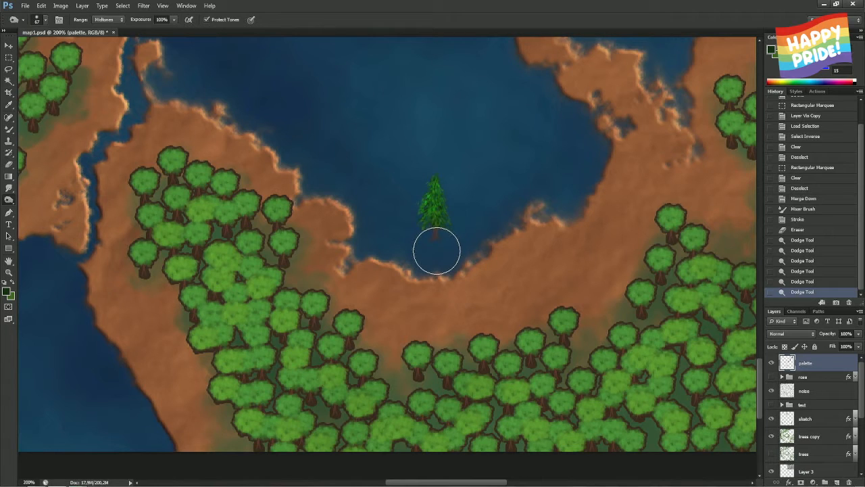
pyautogui.moveTo(437, 251); pyautogui.dragTo(438, 245)
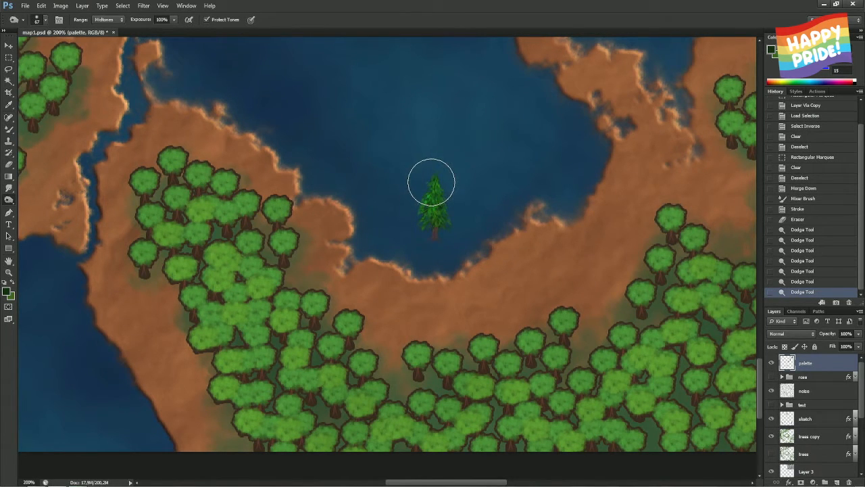
# Mute the lake conifer's green foliage from base to tip with Sponge strokes in Desaturate mode
pyautogui.hotkey('shift', 'o')
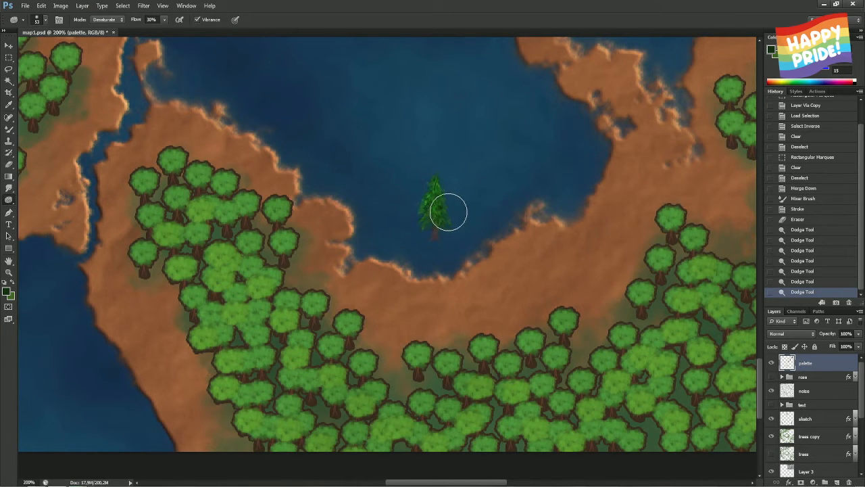
pyautogui.moveTo(448, 211)
pyautogui.mouseDown()
pyautogui.moveTo(434, 200)
pyautogui.moveTo(435, 176)
pyautogui.moveTo(425, 212)
pyautogui.moveTo(437, 201)
pyautogui.moveTo(423, 212)
pyautogui.mouseUp()
pyautogui.moveTo(438, 176); pyautogui.dragTo(508, 180)
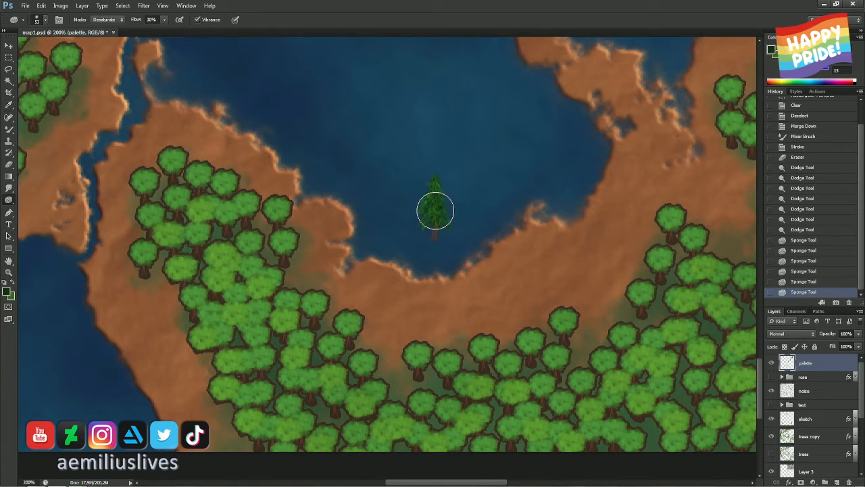
# Lighten the dark parts of the lake conifer's foliage with Dodge strokes in the Shadows range, using a larger brush
pyautogui.hotkey('shift', 'o')
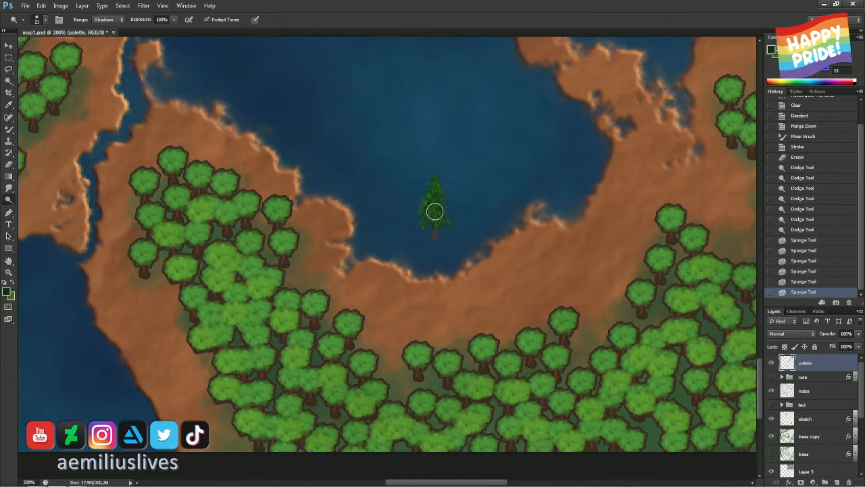
pyautogui.moveTo(430, 213)
pyautogui.mouseDown()
pyautogui.moveTo(444, 214)
pyautogui.moveTo(437, 158)
pyautogui.mouseUp()
pyautogui.moveTo(418, 220); pyautogui.dragTo(458, 214)
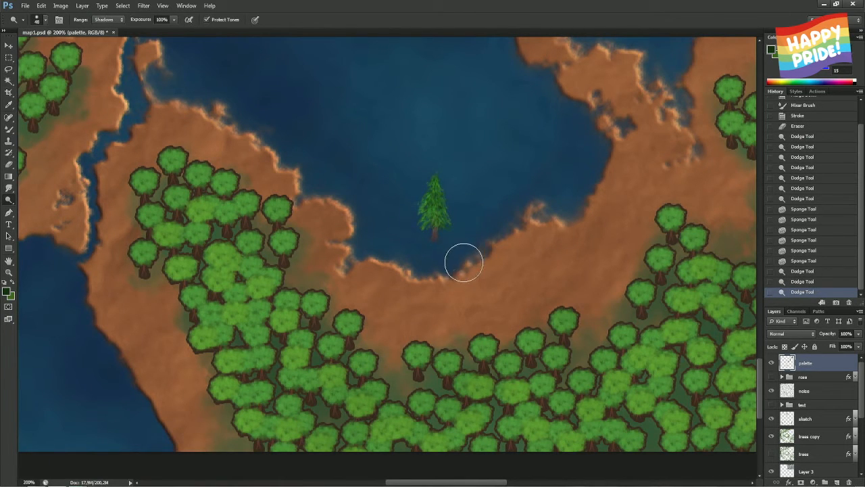
# Undo the Burn stroke on the lake conifer's trunk and set the Dodge range to Midtones
pyautogui.moveTo(437, 245); pyautogui.dragTo(441, 243)
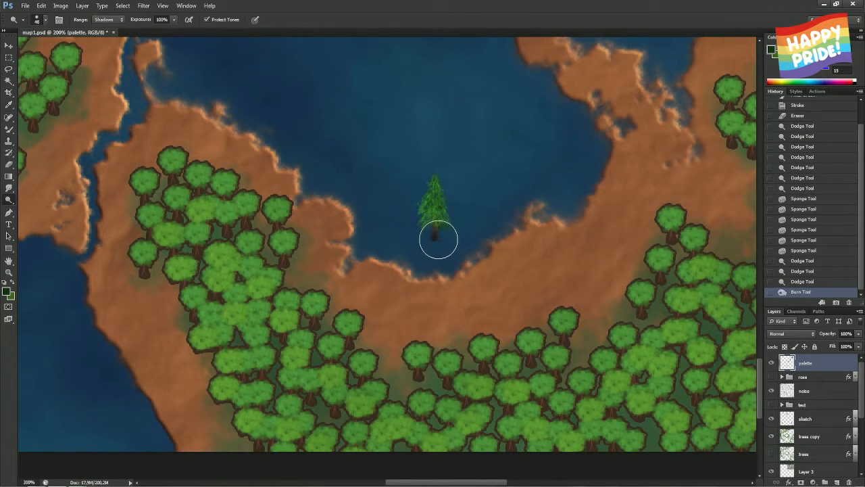
pyautogui.hotkey('ctrl', 'z')
pyautogui.click(108, 19)
pyautogui.click(105, 35)
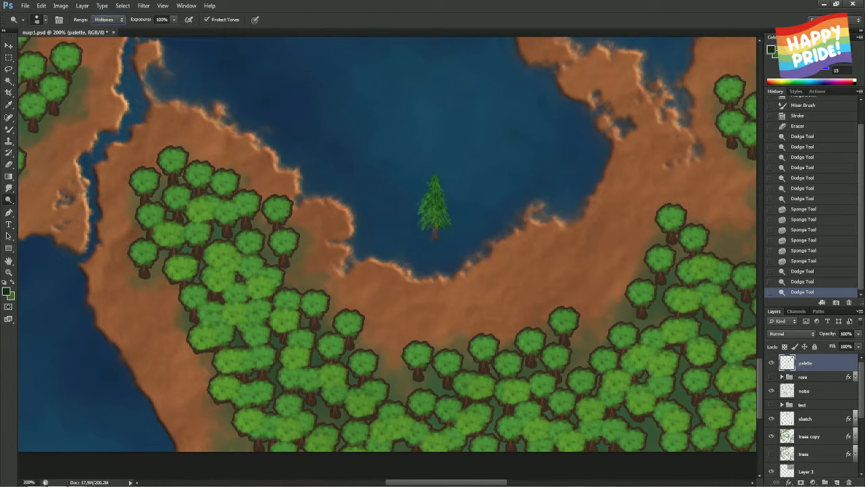
# Darken the pine's trunk with the Burn tool, and load the whole pine into the Mixer Brush as its sample
pyautogui.moveTo(435, 232)
pyautogui.mouseDown()
pyautogui.moveTo(439, 238)
pyautogui.moveTo(427, 238)
pyautogui.moveTo(439, 234)
pyautogui.mouseUp()
pyautogui.hotkey('ctrl', 'z')
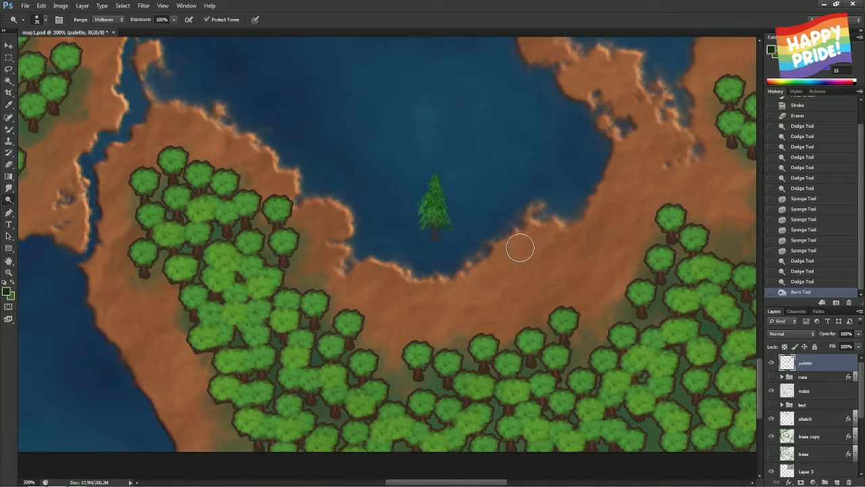
pyautogui.press('b')
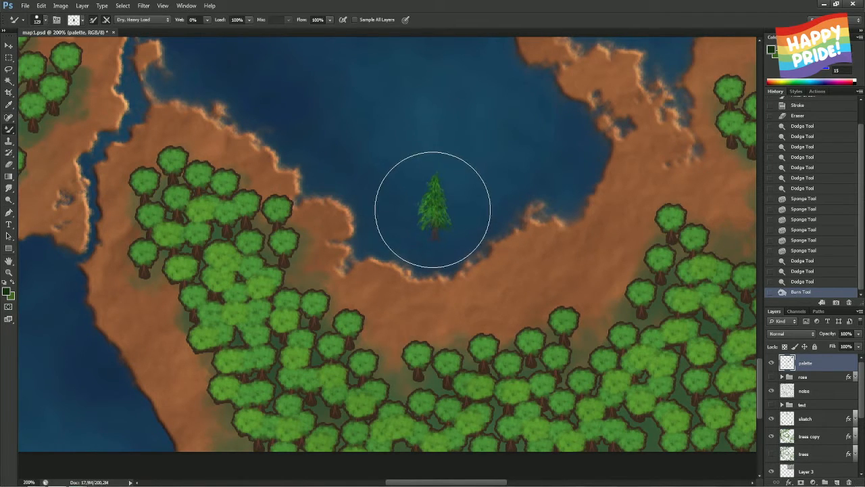
pyautogui.keyDown('alt'); pyautogui.click(433, 200); pyautogui.keyUp('alt')
# Stamp four test pines along the bay's shore with the Mixer Brush, and revert to the state after the burn
pyautogui.click(560, 205)
pyautogui.click(610, 217)
pyautogui.click(561, 248)
pyautogui.click(477, 251)
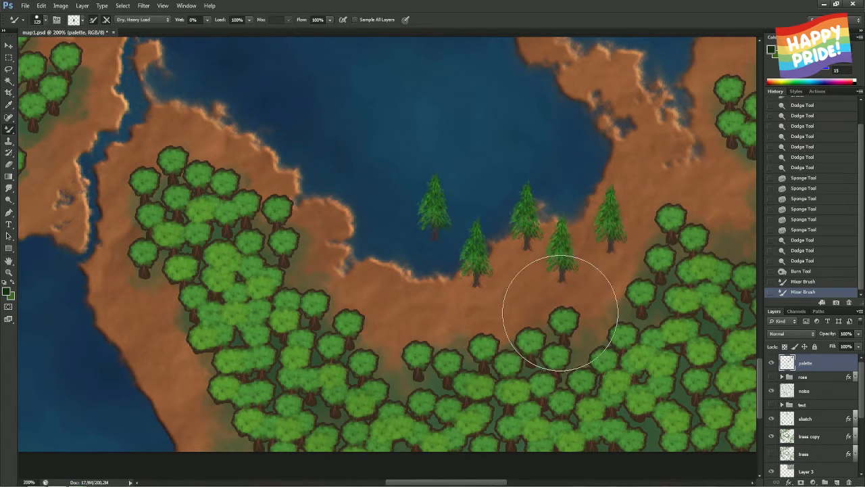
pyautogui.click(808, 272)
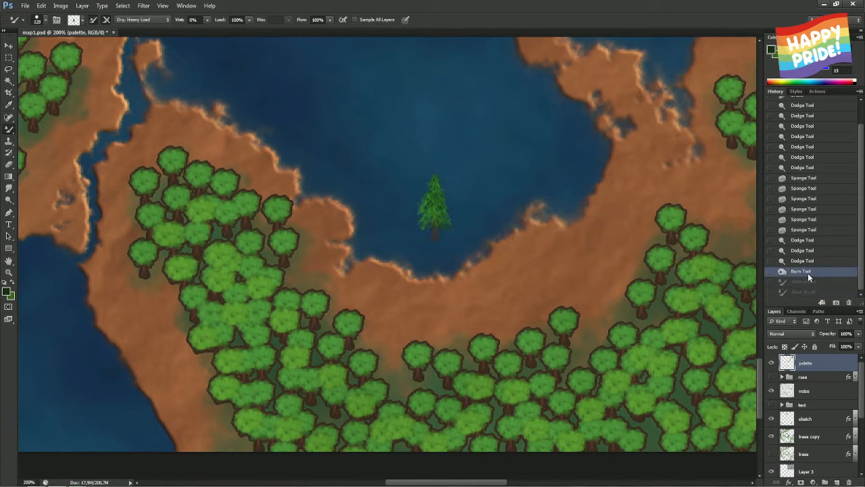
# Hide the palette layer and make the trees copy layer active
pyautogui.click(772, 364)
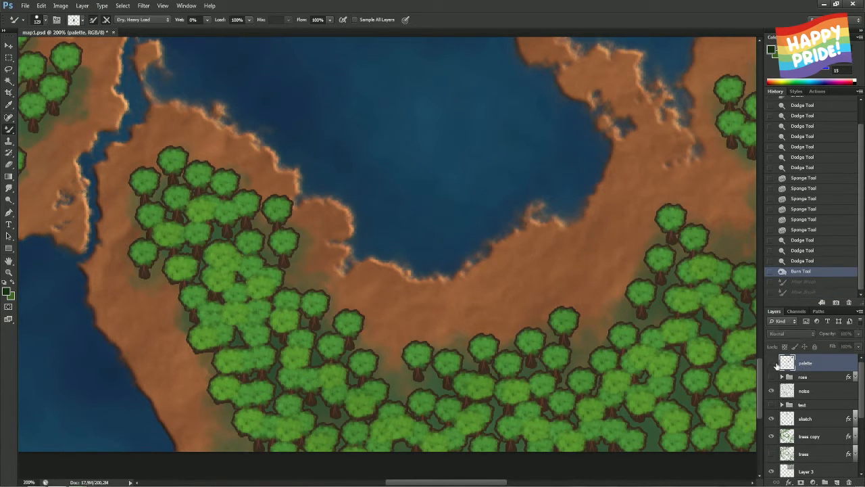
pyautogui.click(802, 436)
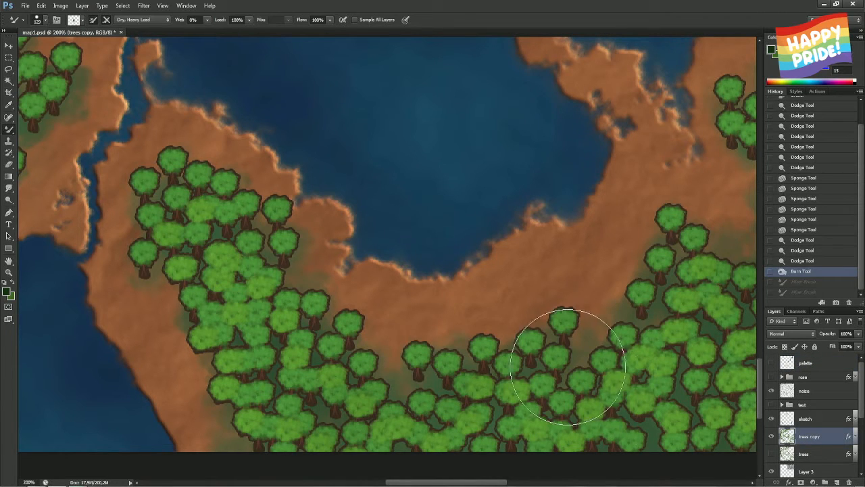
# Try pine stamps at the forest edge below the bay, reducing the brush to 71 px and undoing each stamp
pyautogui.click(441, 324)
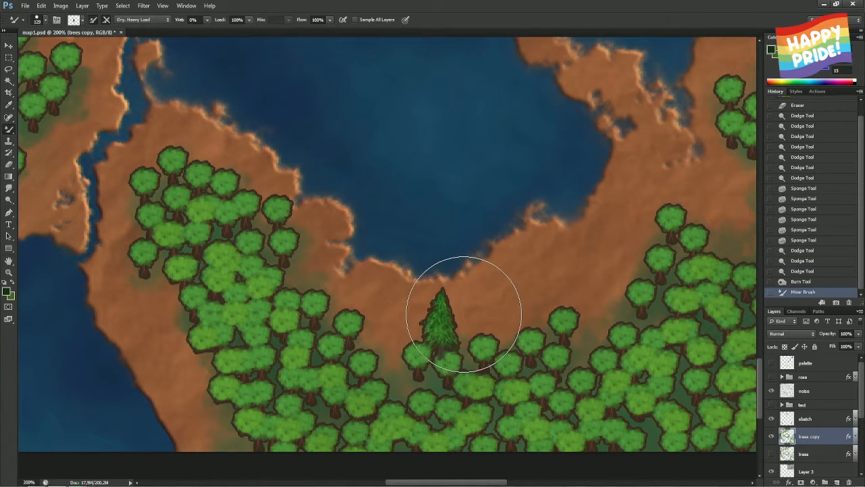
pyautogui.hotkey('ctrl', 'z')
pyautogui.moveTo(466, 313); pyautogui.dragTo(440, 318)
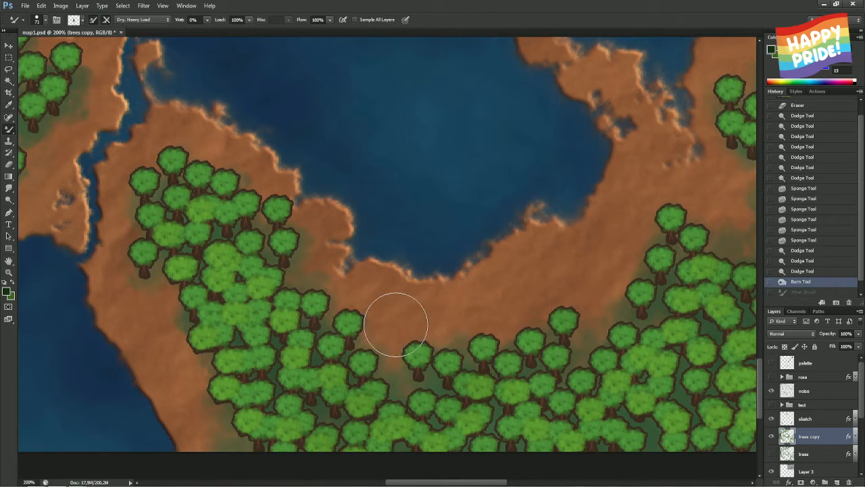
pyautogui.click(366, 324)
pyautogui.hotkey('ctrl', 'z')
pyautogui.click(375, 327)
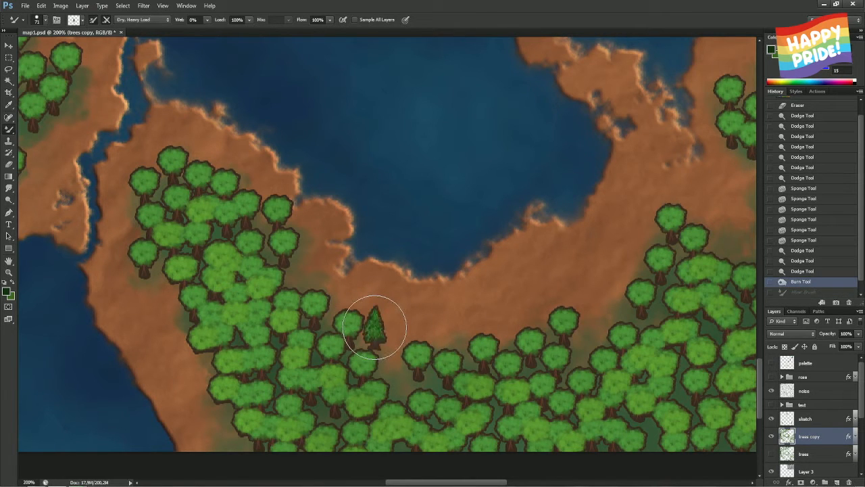
pyautogui.hotkey('ctrl', 'z')
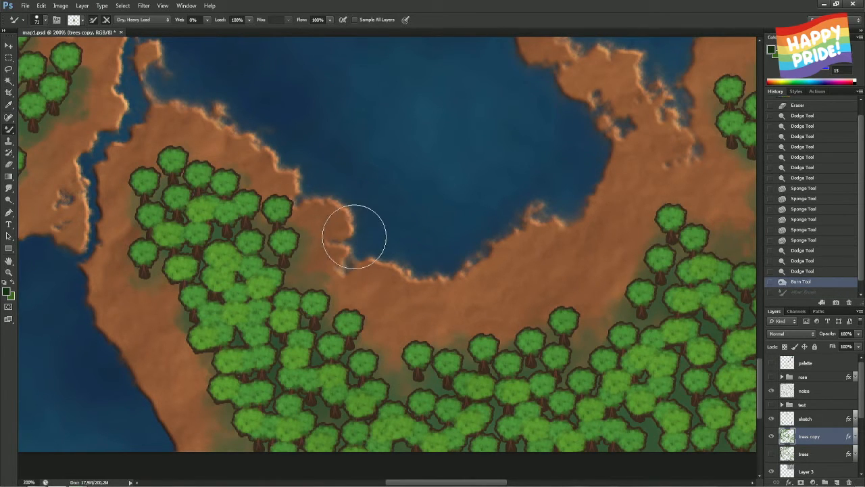
# Try two pine stamps beside the foot of the lower mountains, and undo the second one
pyautogui.moveTo(314, 203); pyautogui.dragTo(319, 288)
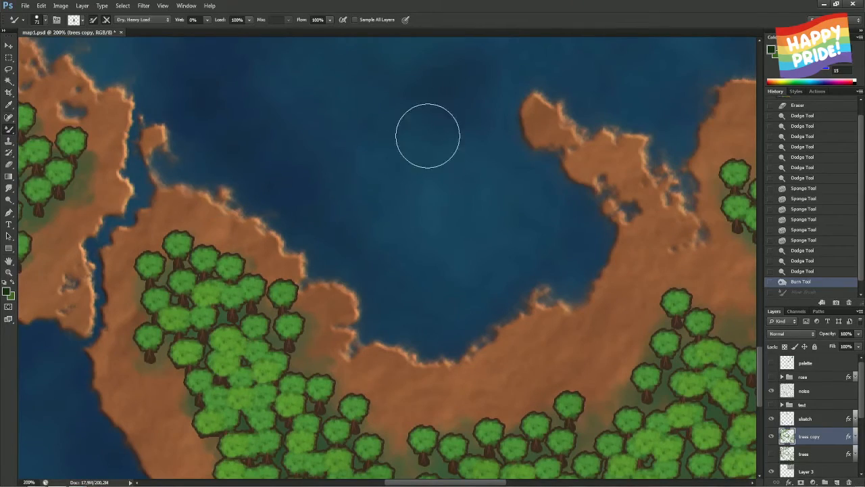
pyautogui.moveTo(602, 112); pyautogui.dragTo(195, 326)
pyautogui.moveTo(400, 114); pyautogui.dragTo(403, 348)
pyautogui.moveTo(361, 181); pyautogui.dragTo(331, 399)
pyautogui.moveTo(508, 65); pyautogui.dragTo(286, 375)
pyautogui.moveTo(339, 261); pyautogui.dragTo(404, 390)
pyautogui.moveTo(270, 297); pyautogui.dragTo(412, 337)
pyautogui.moveTo(232, 212)
pyautogui.mouseDown()
pyautogui.moveTo(273, 224)
pyautogui.moveTo(376, 196)
pyautogui.mouseUp()
pyautogui.click(374, 196)
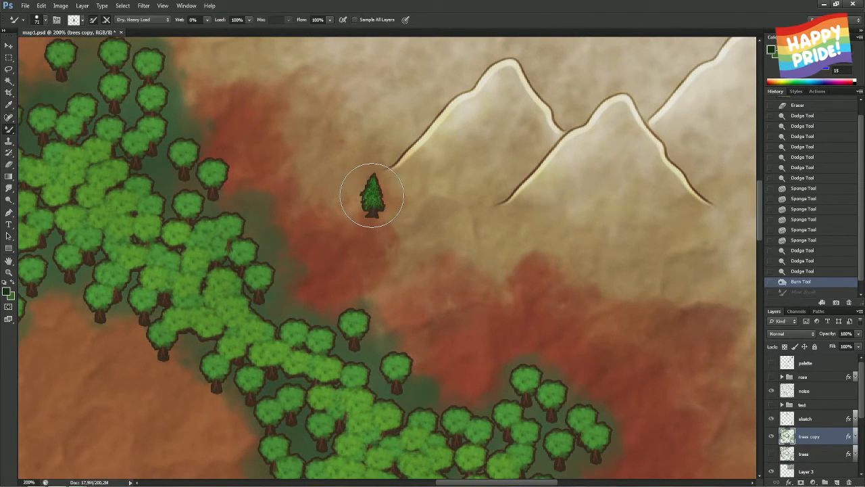
pyautogui.click(403, 189)
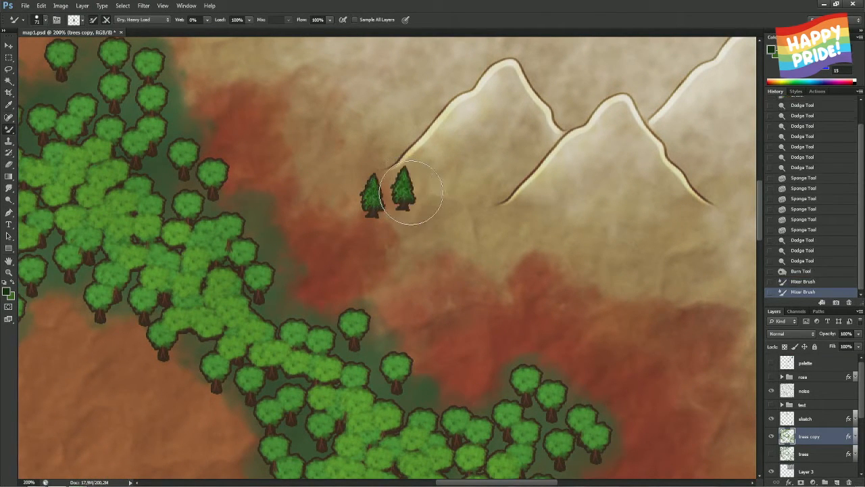
pyautogui.hotkey('ctrl', 'z')
# Set the Mixer Brush size to 75 px, revert the remaining test pine, and make the trees copy layer active again
pyautogui.rightClick(420, 201)
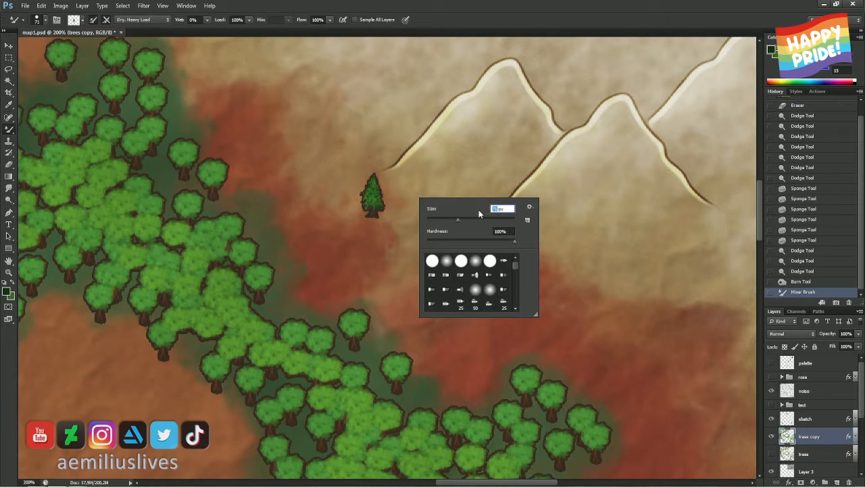
pyautogui.write('75')
pyautogui.press('Return')
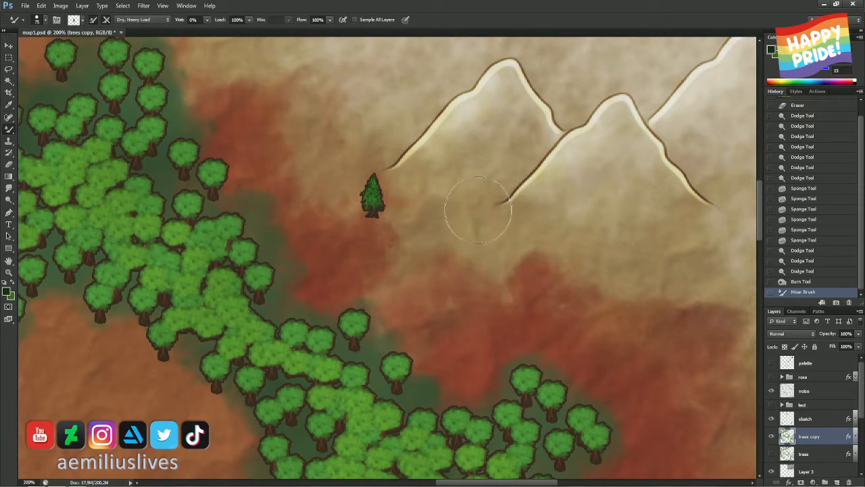
pyautogui.click(804, 282)
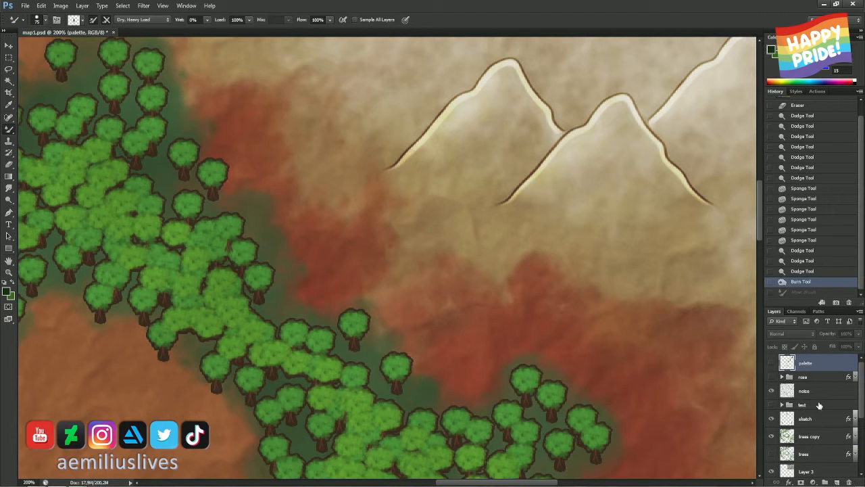
pyautogui.click(811, 438)
# Stamp five pines around the left foot of the lower mountains on the trees copy layer
pyautogui.click(376, 178)
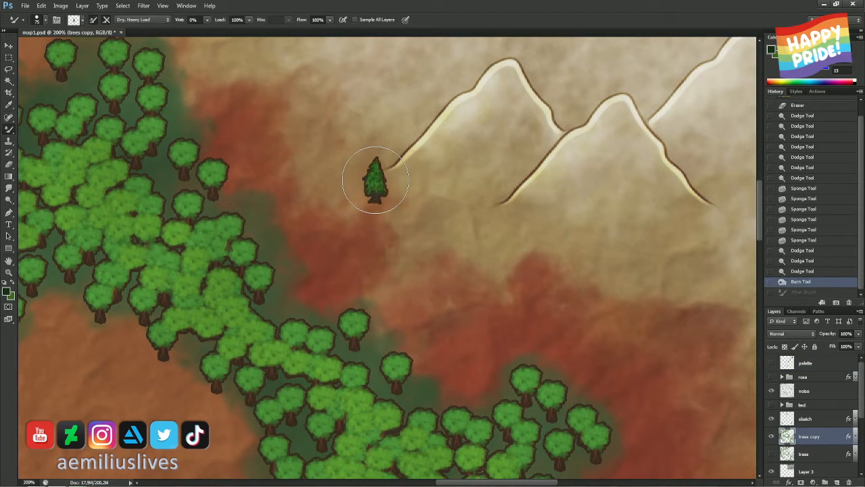
pyautogui.click(376, 178)
pyautogui.click(400, 200)
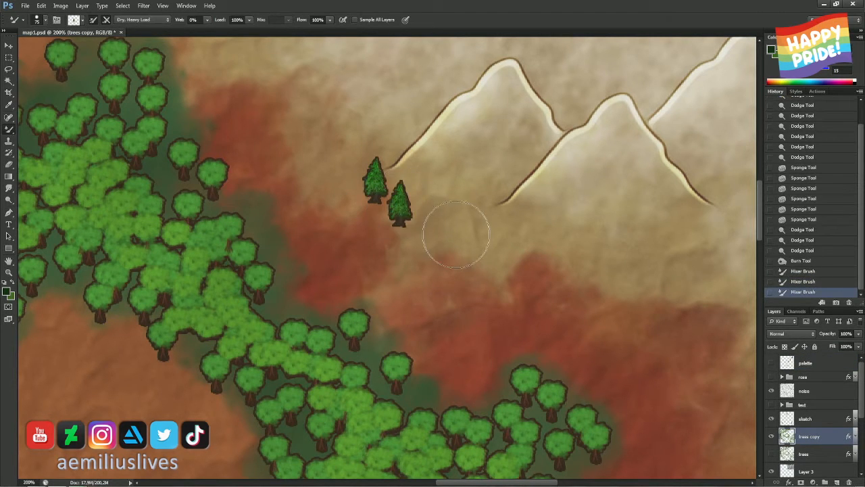
pyautogui.click(428, 228)
pyautogui.click(420, 186)
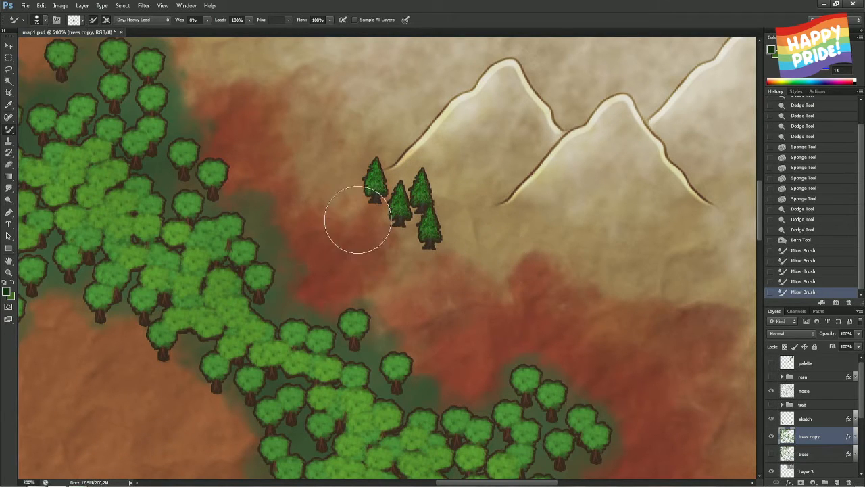
pyautogui.click(386, 116)
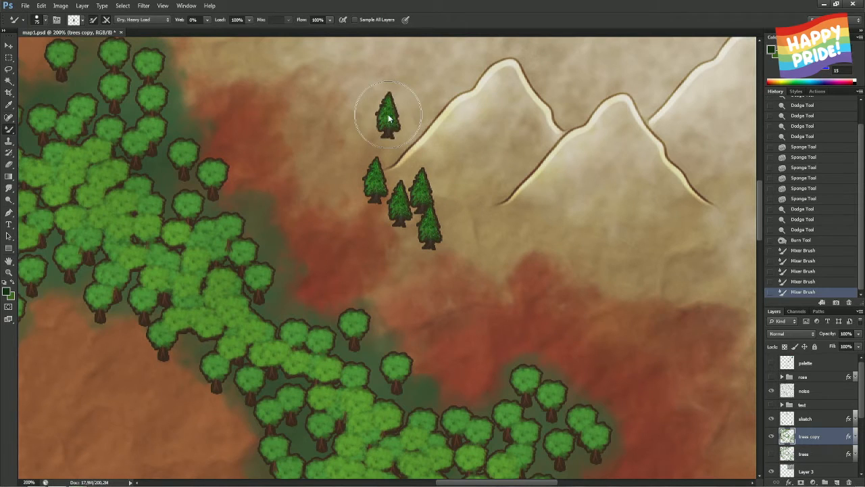
# Stamp six more pines in a loose row from the lower mountains up towards the dark tower
pyautogui.moveTo(353, 87); pyautogui.dragTo(398, 243)
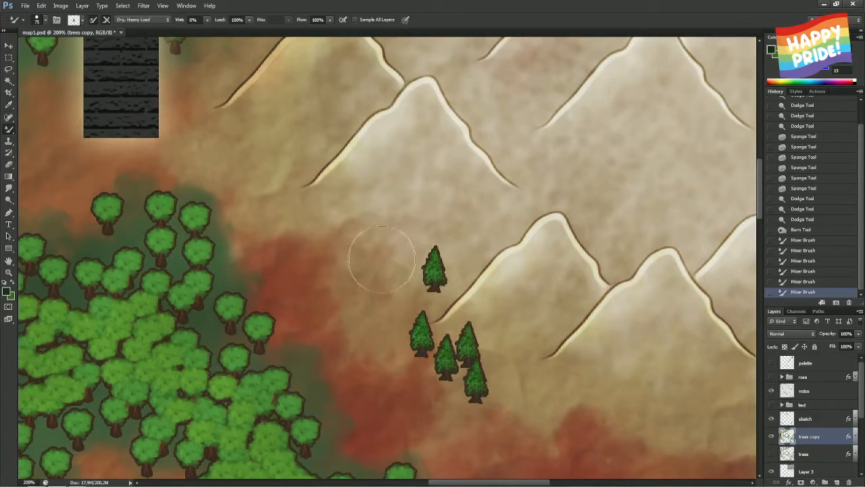
pyautogui.click(390, 269)
pyautogui.click(412, 238)
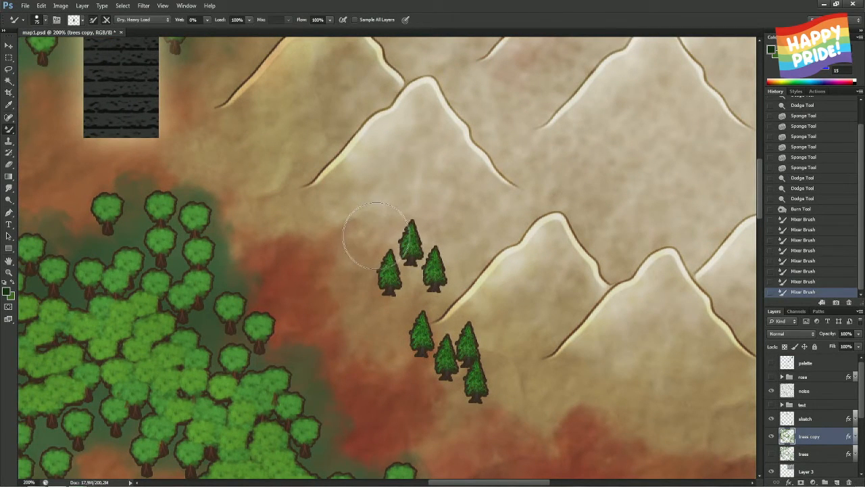
pyautogui.click(374, 232)
pyautogui.click(326, 245)
pyautogui.click(303, 211)
pyautogui.click(258, 184)
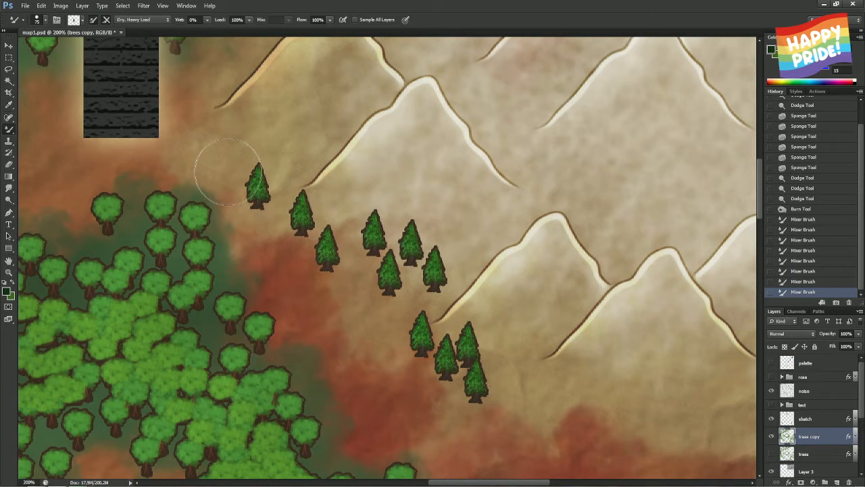
# Stamp a cluster of six pines below the dark tower where the forest meets the mountain foot, undoing two misplaced ones
pyautogui.click(220, 161)
pyautogui.click(189, 168)
pyautogui.click(215, 204)
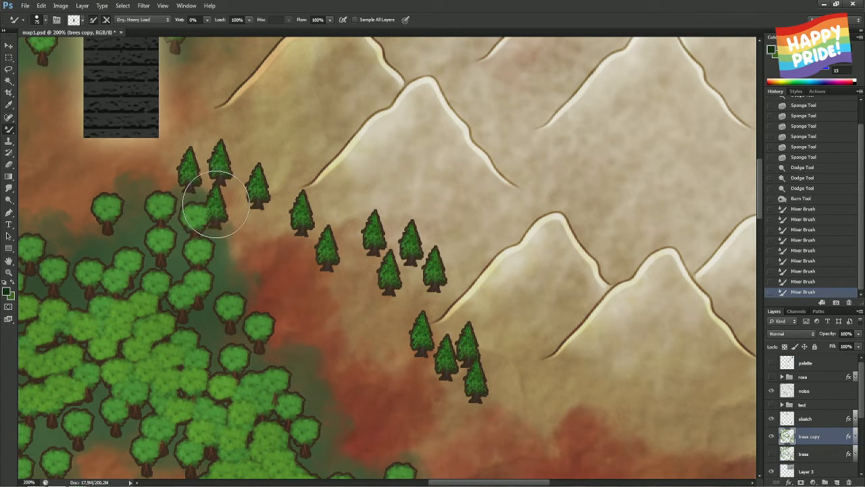
pyautogui.hotkey('ctrl', 'z')
pyautogui.click(227, 211)
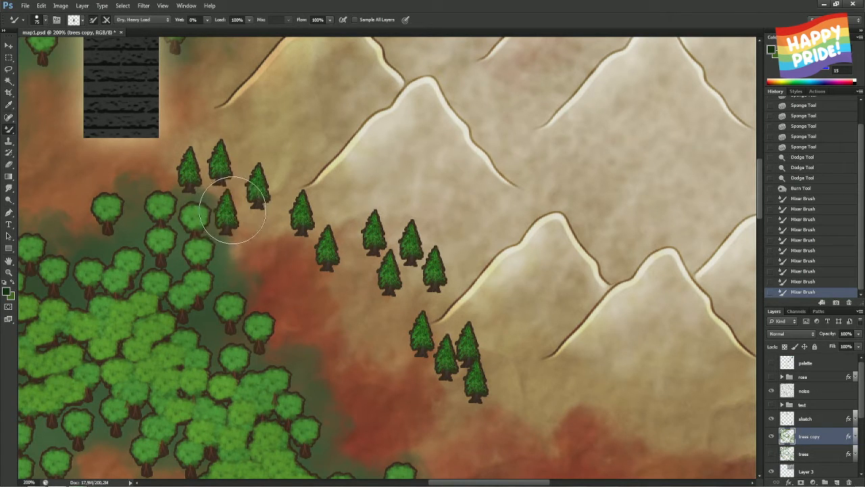
pyautogui.hotkey('ctrl', 'z')
pyautogui.click(234, 190)
pyautogui.click(227, 221)
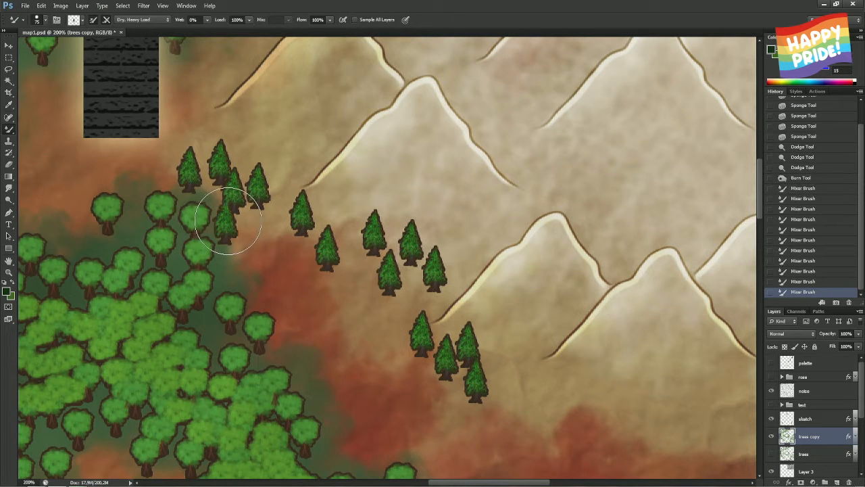
pyautogui.click(250, 224)
pyautogui.click(275, 244)
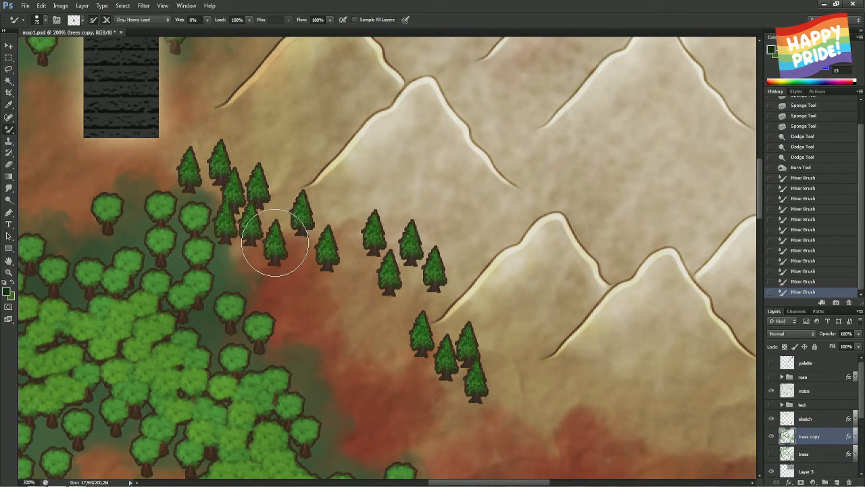
# Check the stamped pines against the whole map, and revert all of them to the state after the burn
pyautogui.moveTo(328, 284); pyautogui.dragTo(591, 339)
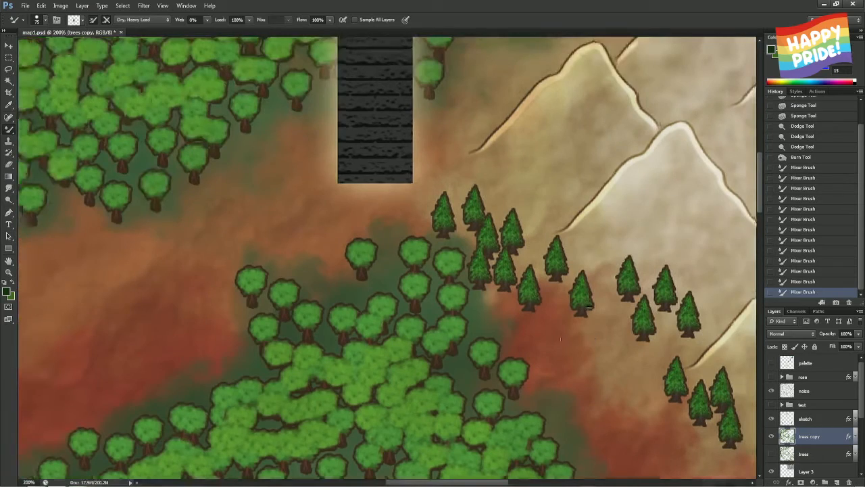
pyautogui.hotkey('ctrl', '0')
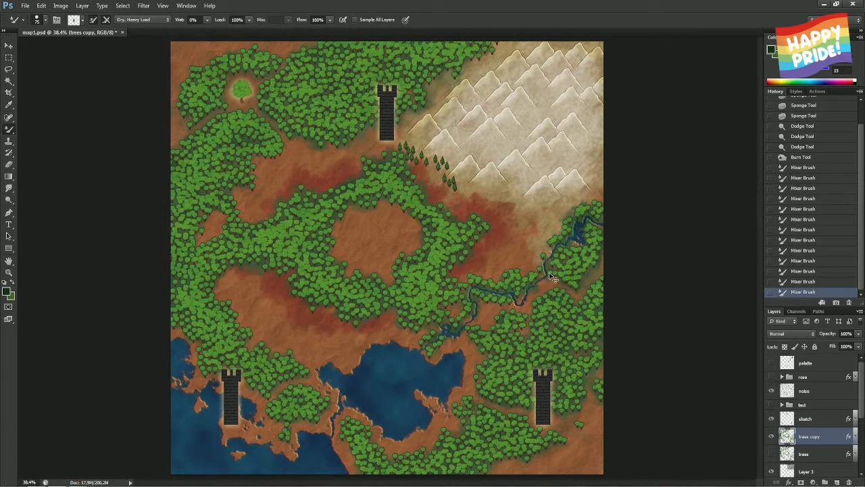
pyautogui.hotkey('ctrl', '1')
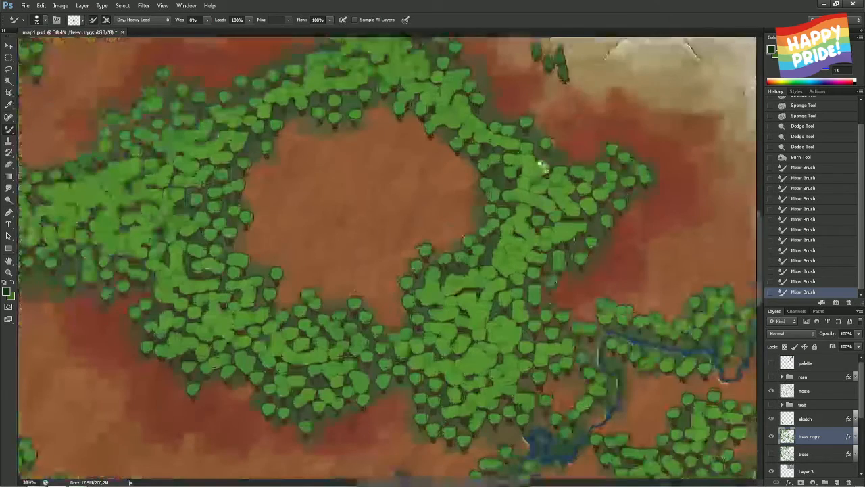
pyautogui.moveTo(542, 166); pyautogui.dragTo(487, 350)
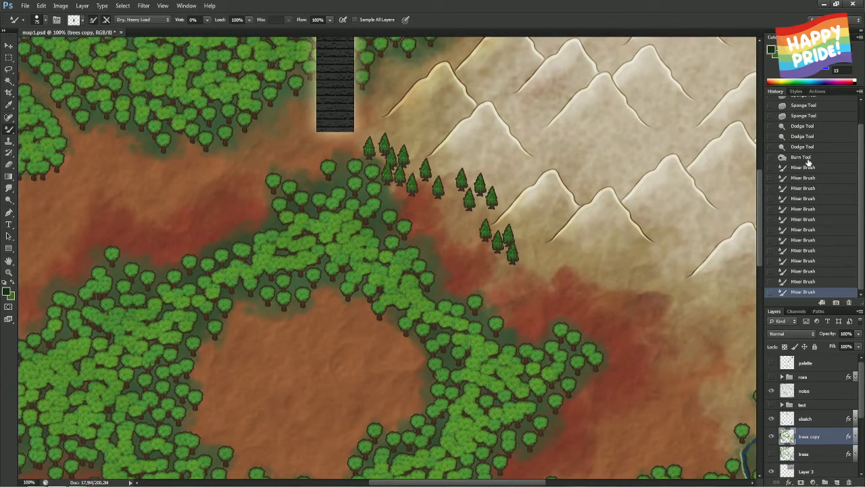
pyautogui.click(807, 158)
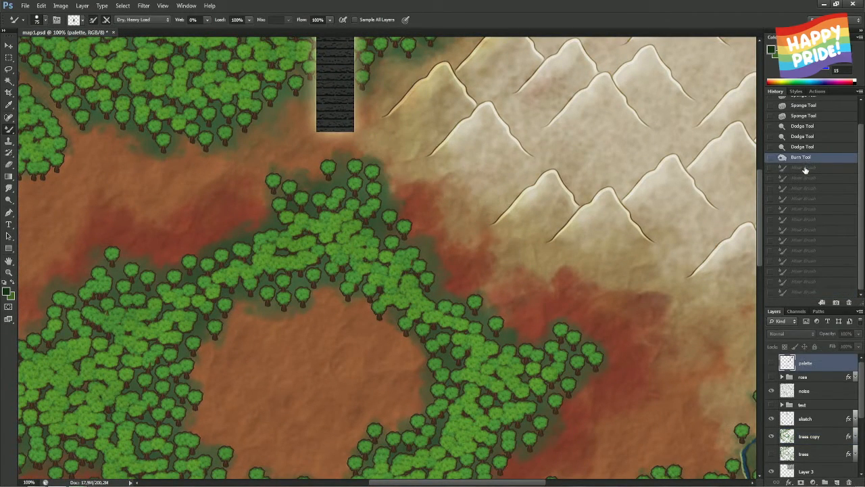
pyautogui.click(805, 169)
pyautogui.click(805, 160)
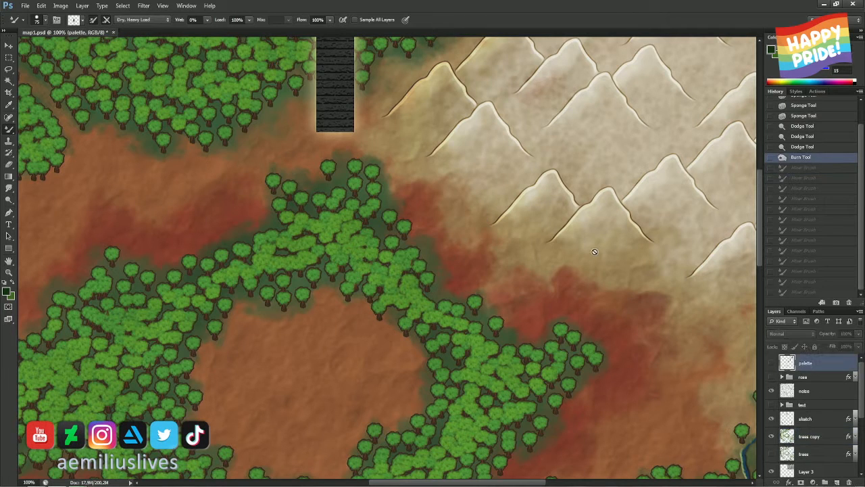
# Save the map with the trees copy layer active, and stamp one pine with a larger brush at the lower mountains' foot
pyautogui.click(818, 436)
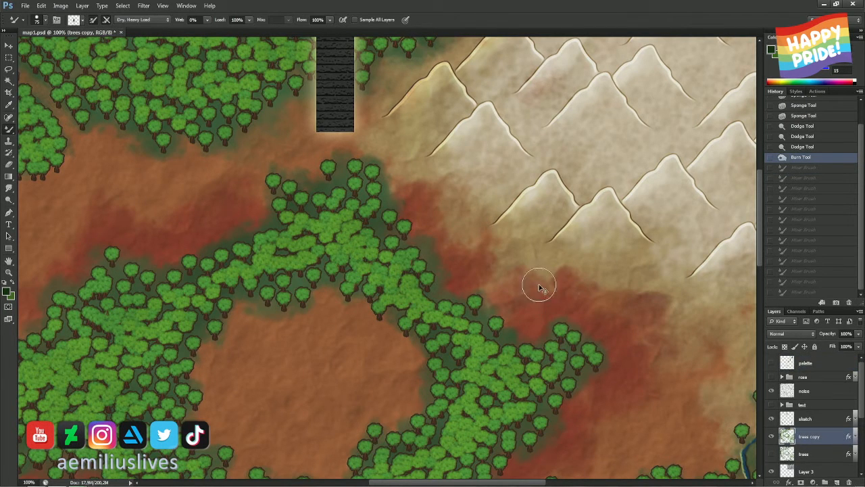
pyautogui.hotkey('ctrl', 's')
pyautogui.keyDown('alt'); pyautogui.rightClick(501, 275); pyautogui.keyUp('alt')
pyautogui.click(502, 234)
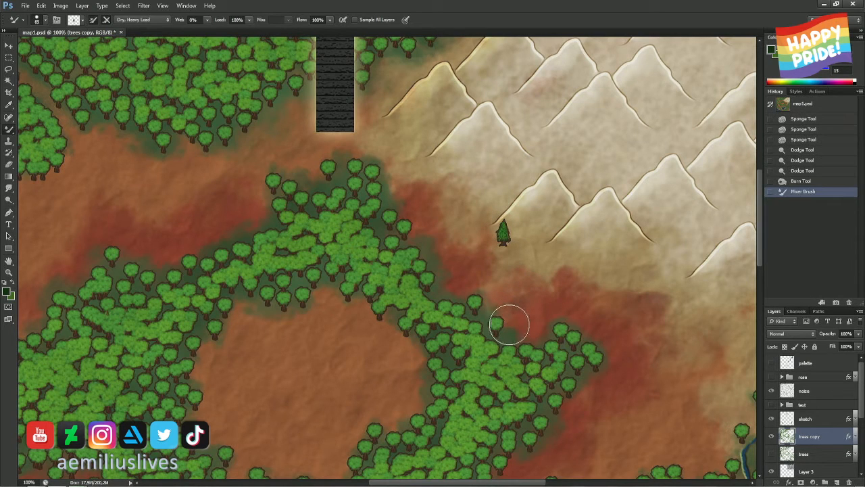
# Undo the pine stamped at the mountains' foot, returning the map to the state after the burn
pyautogui.hotkey('ctrl', 'z')
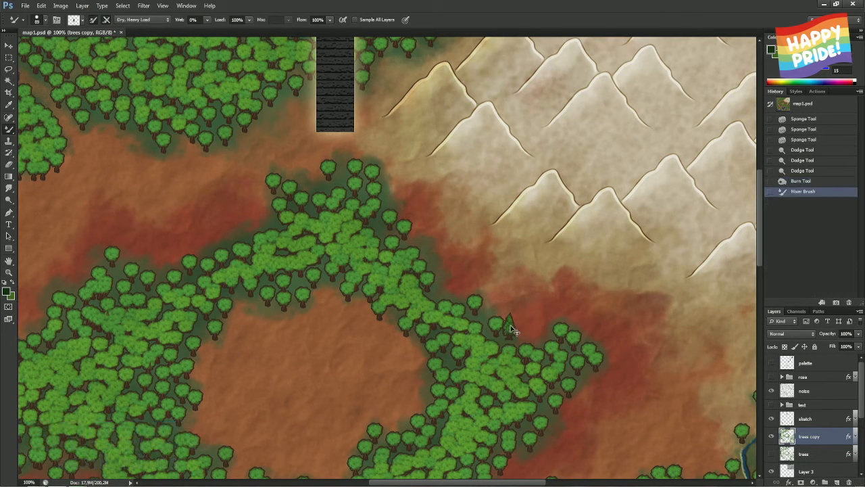
pyautogui.hotkey('ctrl', 'z')
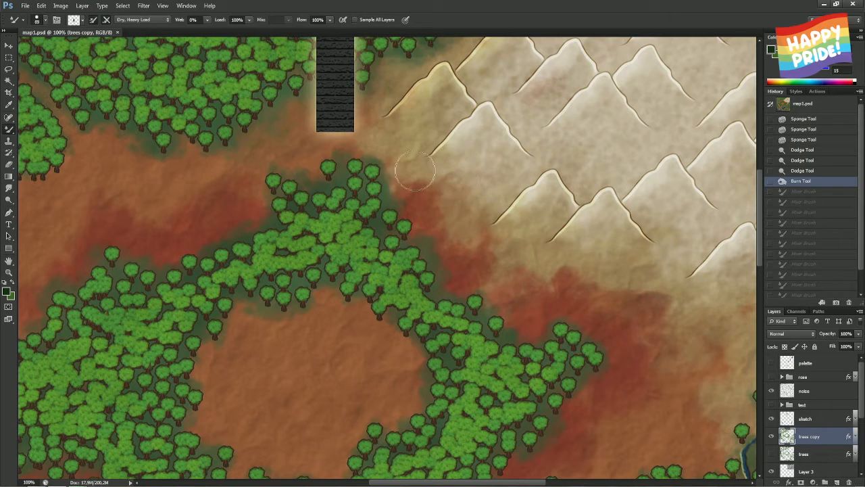
# Stamp a loose, staggered row of pines along the forest edge between the dark tower and the mountains
pyautogui.moveTo(418, 111); pyautogui.dragTo(431, 263)
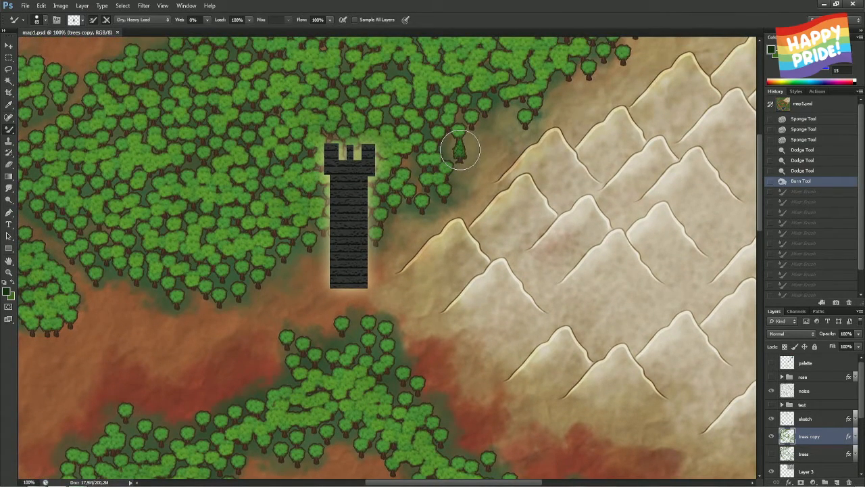
pyautogui.moveTo(461, 150)
pyautogui.mouseDown()
pyautogui.moveTo(479, 126)
pyautogui.moveTo(508, 123)
pyautogui.mouseUp()
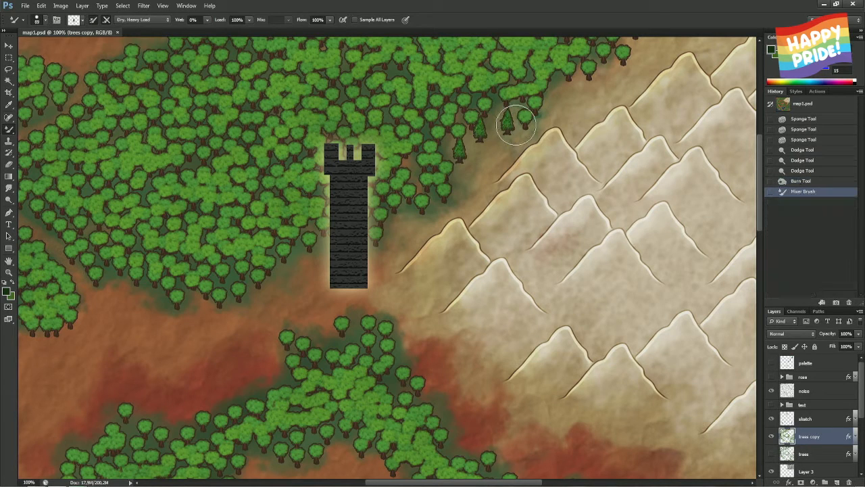
pyautogui.click(491, 156)
pyautogui.moveTo(480, 157)
pyautogui.mouseDown()
pyautogui.moveTo(464, 169)
pyautogui.moveTo(473, 193)
pyautogui.mouseUp()
pyautogui.moveTo(558, 98)
pyautogui.mouseDown()
pyautogui.moveTo(589, 75)
pyautogui.moveTo(557, 71)
pyautogui.moveTo(622, 79)
pyautogui.moveTo(561, 171)
pyautogui.mouseUp()
pyautogui.click(557, 72)
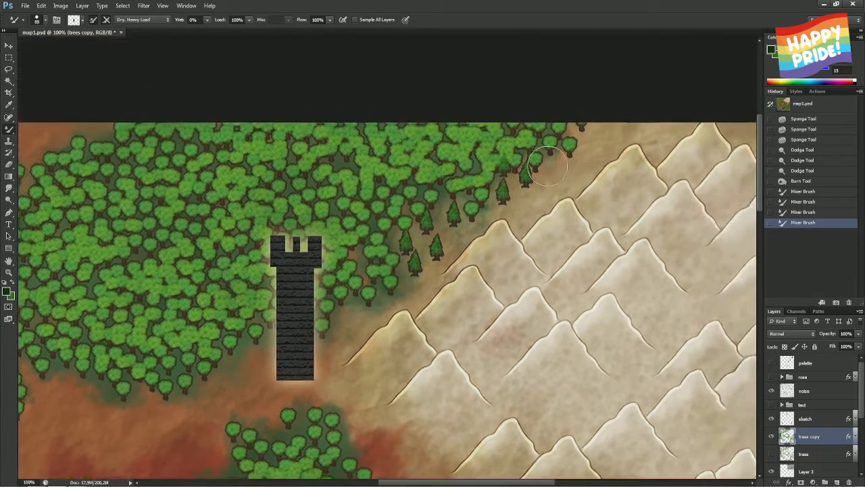
# Continue the pine row along the forest edge up to the map's upper border, undoing and restamping two misplaced pines
pyautogui.click(554, 157)
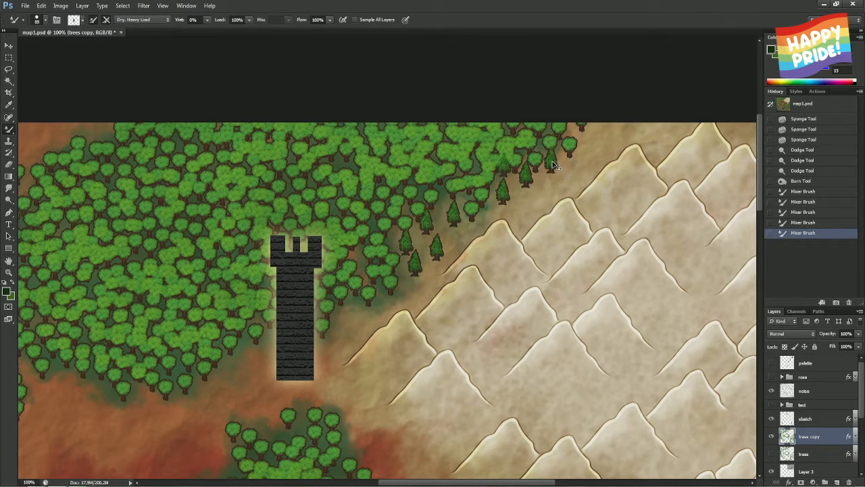
pyautogui.hotkey('ctrl', 'z')
pyautogui.click(548, 164)
pyautogui.click(561, 147)
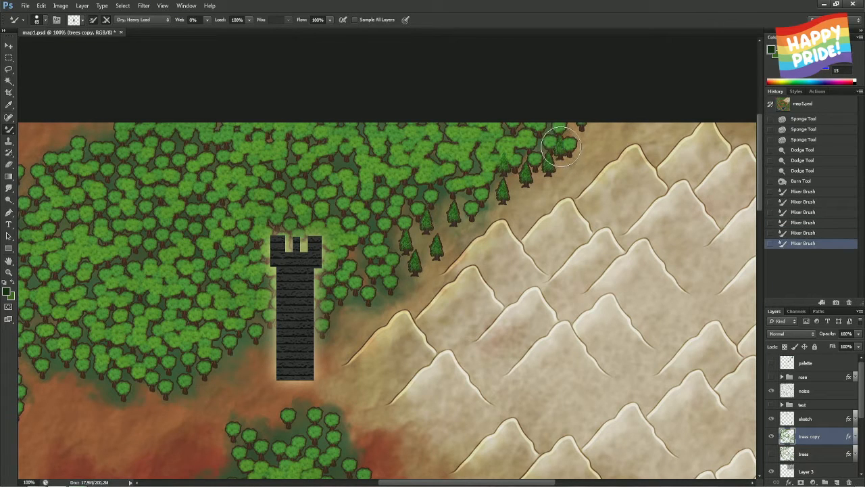
pyautogui.click(572, 127)
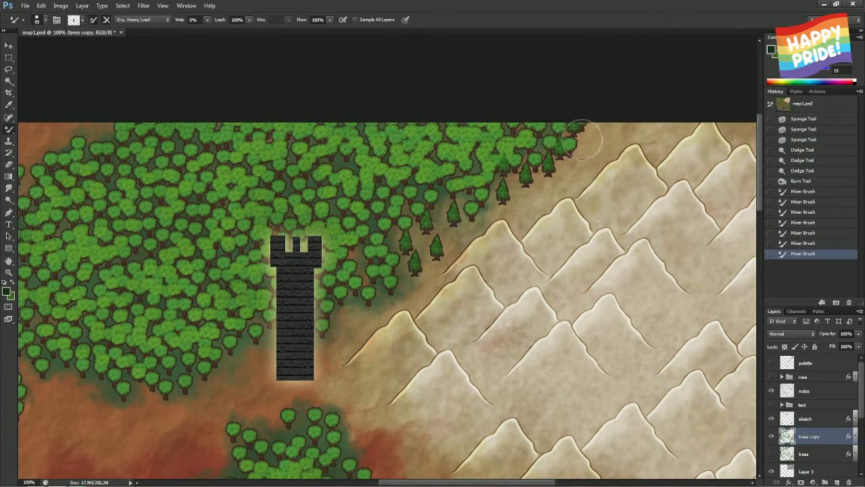
pyautogui.click(586, 137)
pyautogui.click(606, 134)
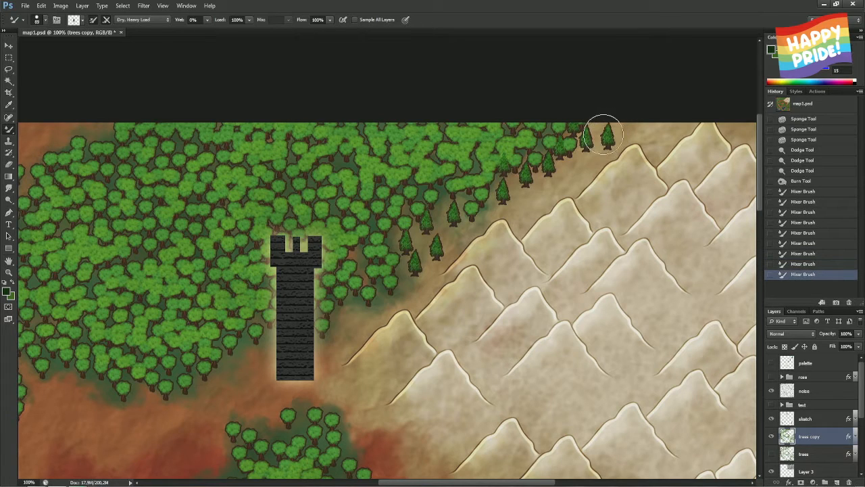
pyautogui.hotkey('ctrl', 'z')
pyautogui.click(603, 143)
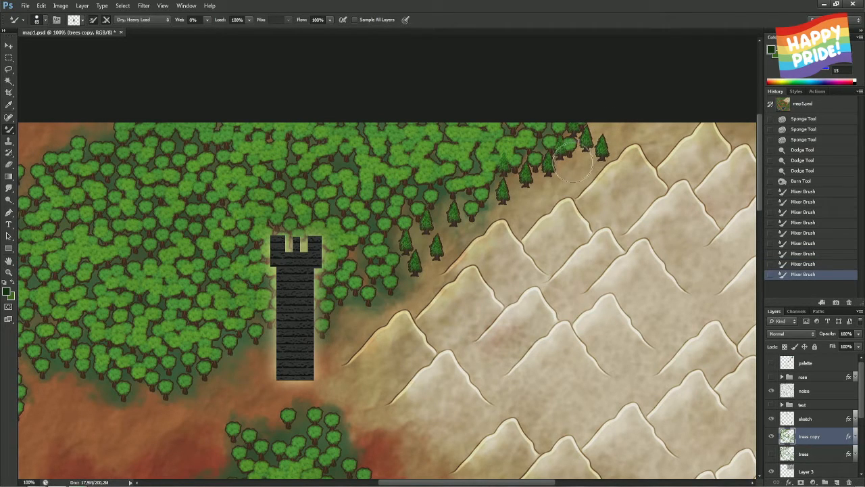
# Stamp three pines as a second row between the upper forest edge and the nearest mountain slopes
pyautogui.click(572, 164)
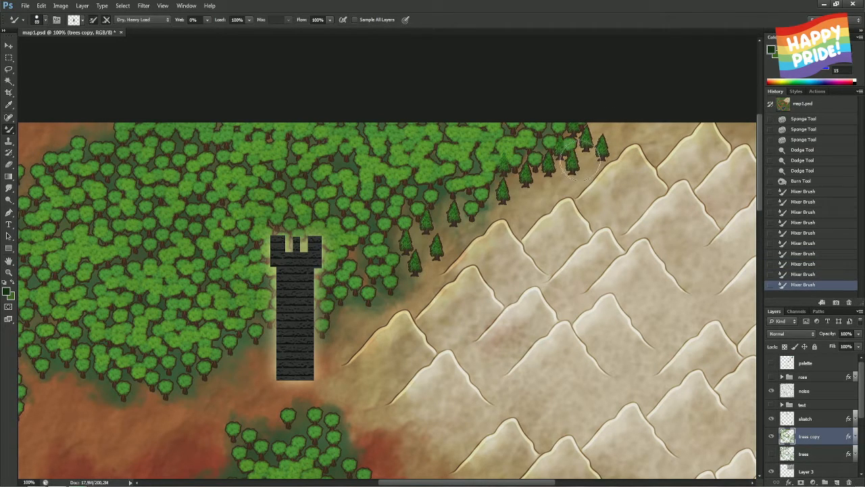
pyautogui.click(549, 185)
pyautogui.click(525, 202)
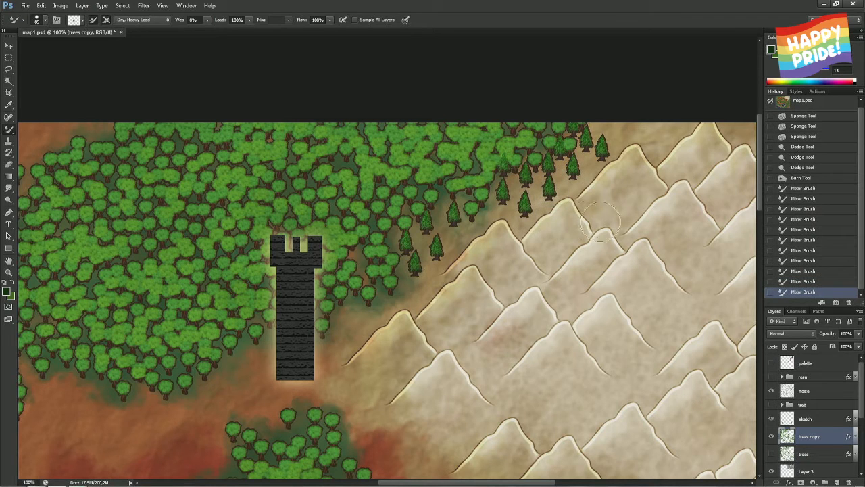
# Stamp seven pines in small groups along the map's upper border, in the gaps behind the northernmost peaks
pyautogui.click(620, 124)
pyautogui.hscroll(5, 541, 135)
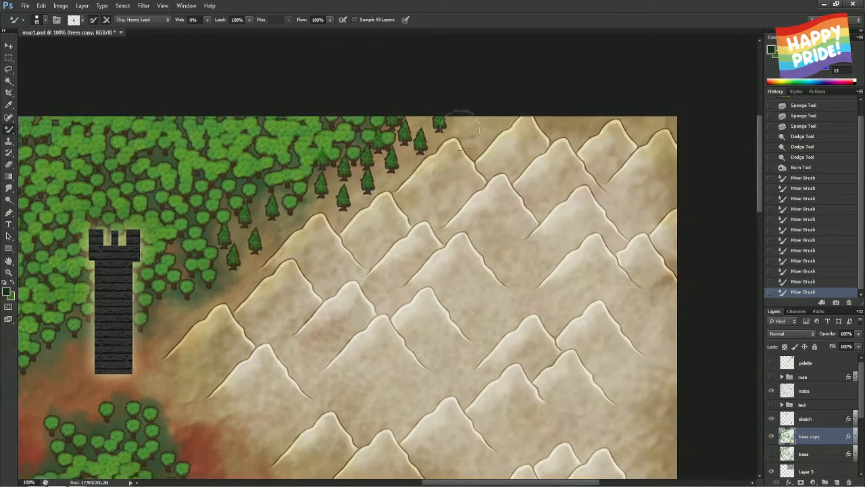
pyautogui.click(469, 123)
pyautogui.click(479, 133)
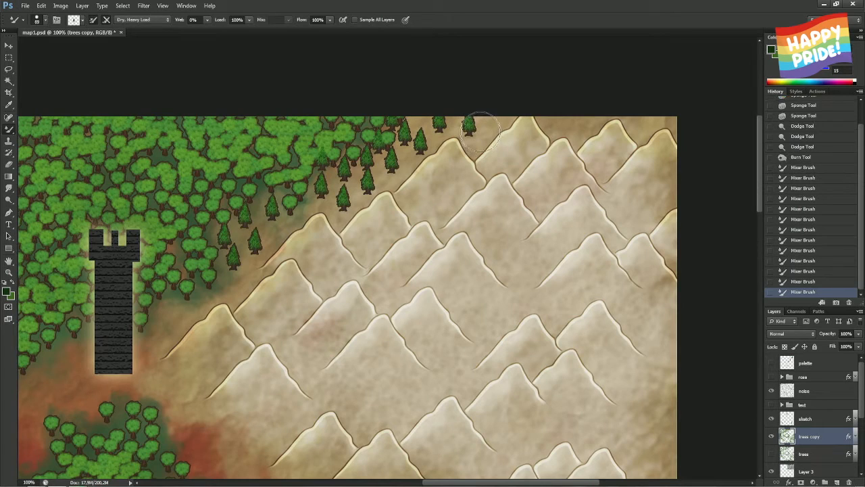
pyautogui.click(559, 123)
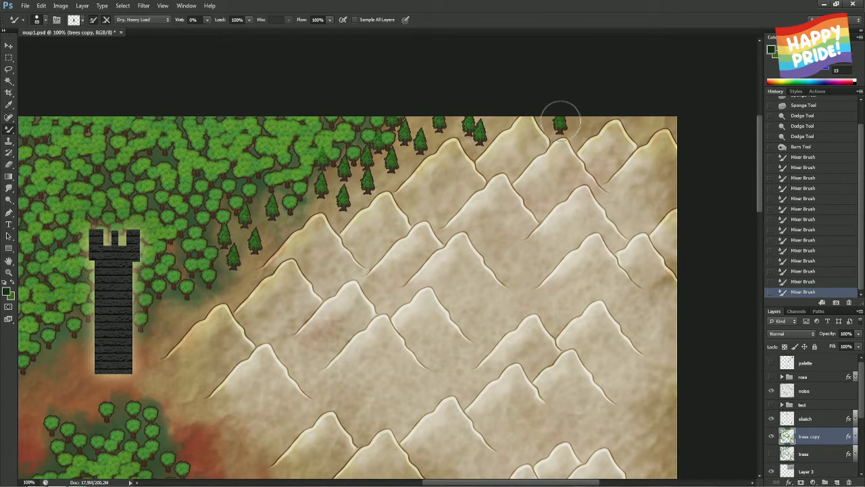
pyautogui.click(579, 125)
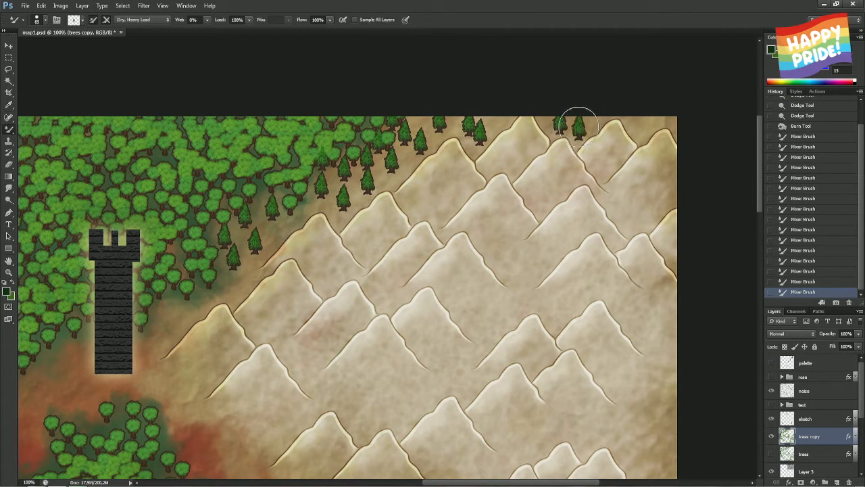
pyautogui.click(642, 121)
pyautogui.click(660, 119)
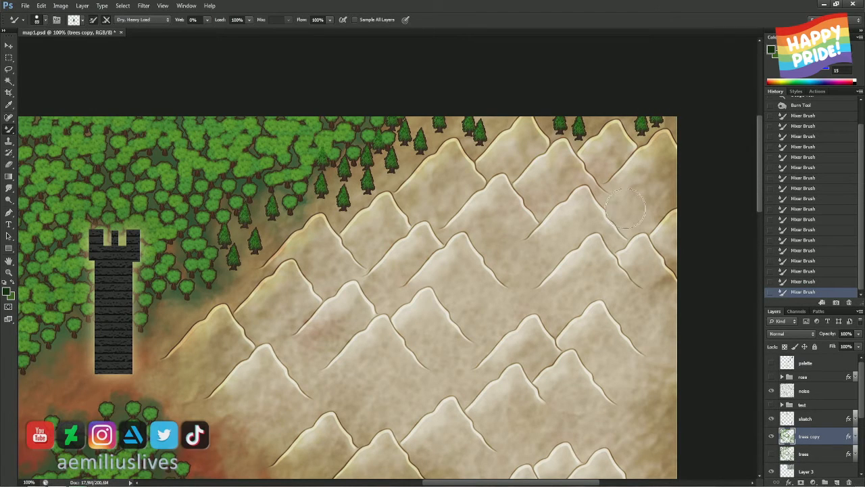
# Start a cluster of six pines in the open valley among the mountains southeast of the tower, restamping one misplaced pine
pyautogui.moveTo(399, 317); pyautogui.dragTo(431, 150)
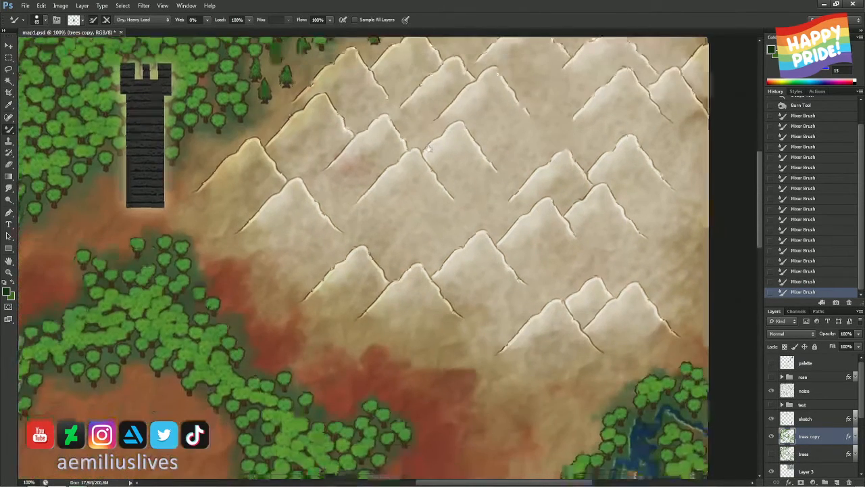
pyautogui.click(383, 221)
pyautogui.click(399, 212)
pyautogui.click(365, 219)
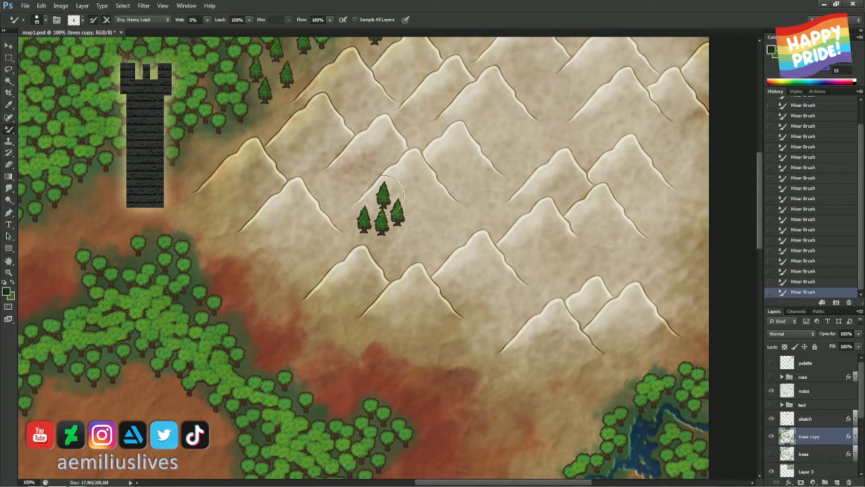
pyautogui.hotkey('ctrl', 'z')
pyautogui.click(385, 204)
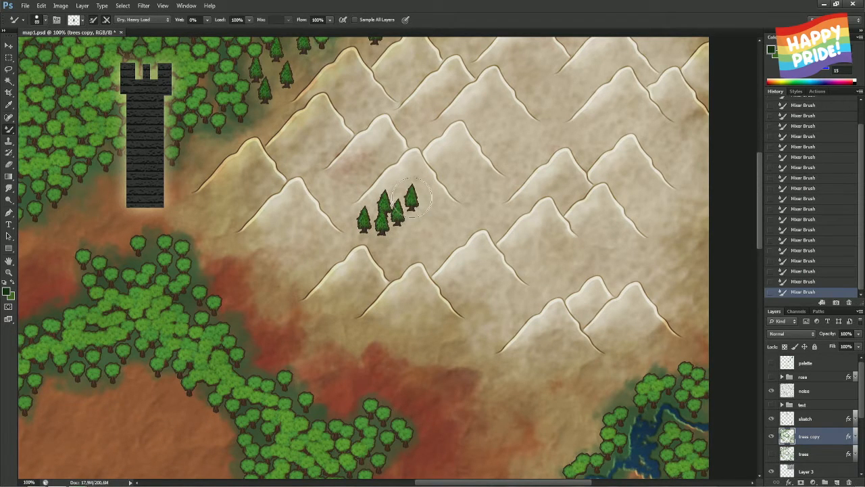
pyautogui.click(419, 214)
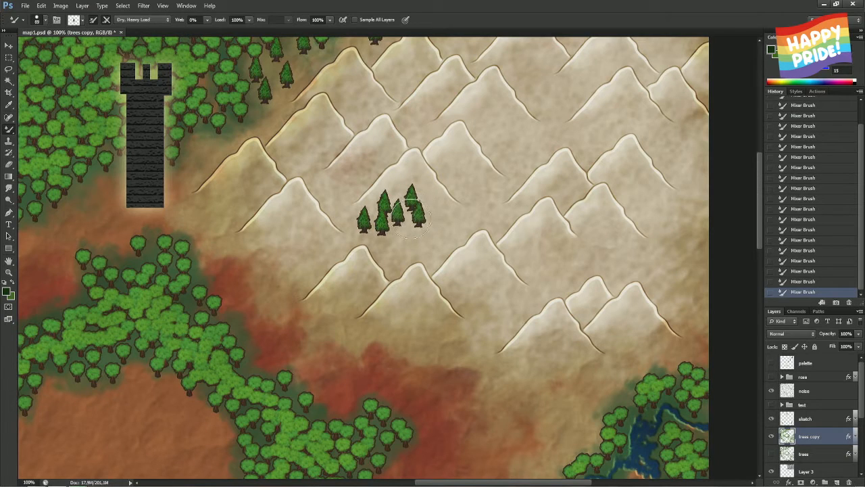
# Fill out the valley cluster with more overlapping pines on its lower and eastern sides, restamping one misplaced pine
pyautogui.click(393, 241)
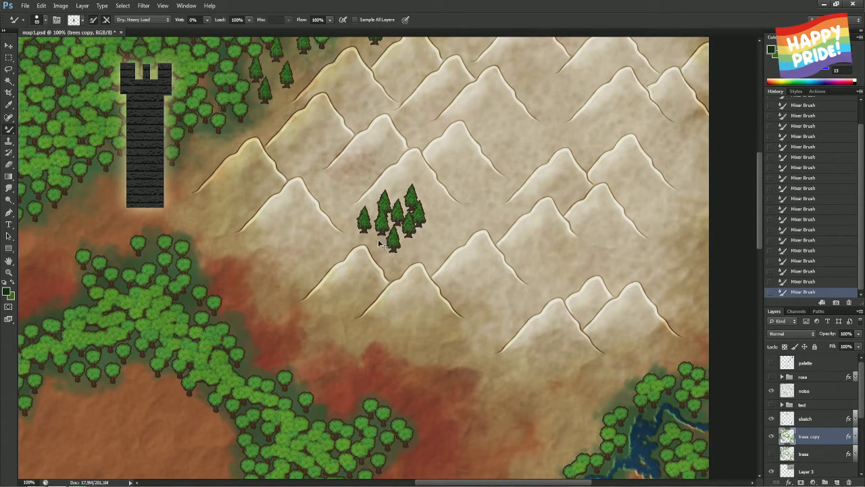
pyautogui.click(380, 243)
pyautogui.click(418, 242)
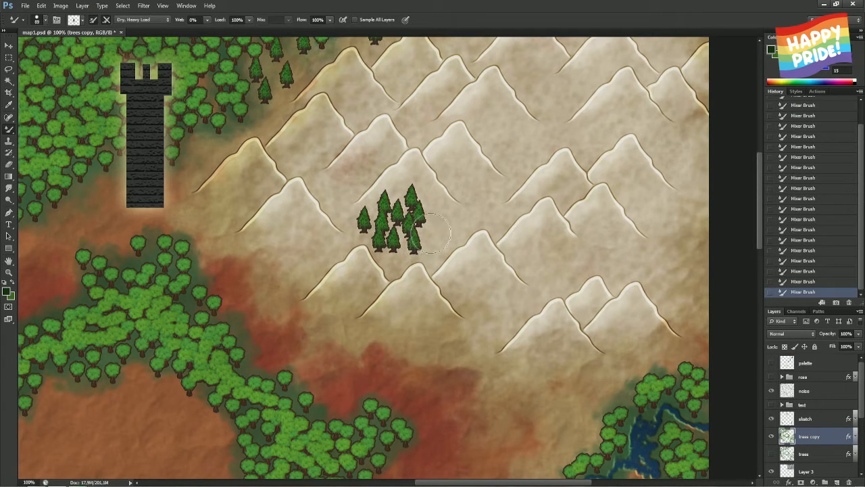
pyautogui.click(434, 230)
pyautogui.hotkey('ctrl', 'z')
pyautogui.click(429, 231)
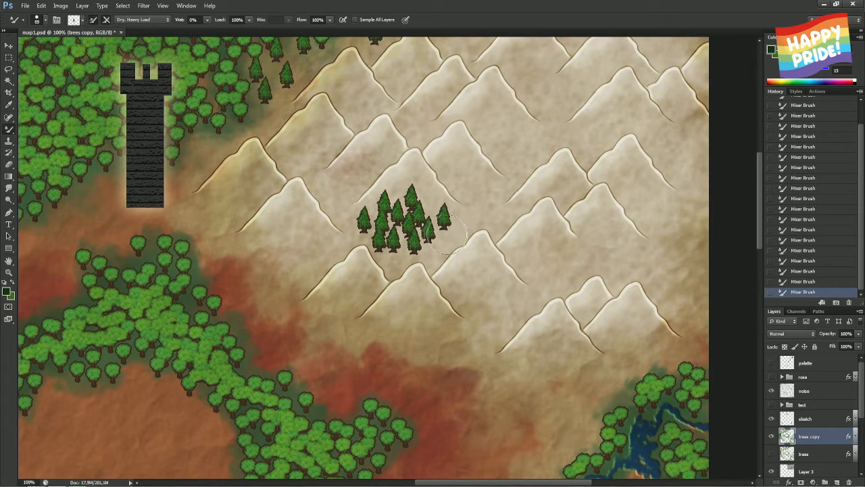
pyautogui.click(446, 232)
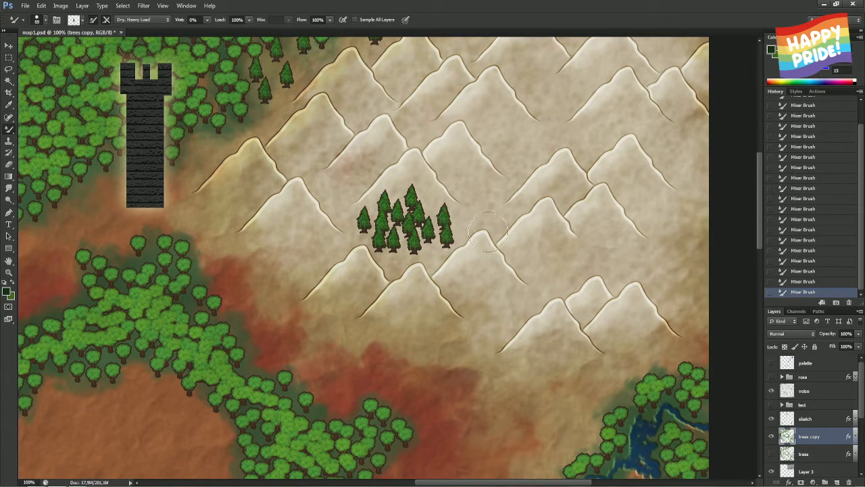
# Stamp six pines at the map's eastern border beside the lower mountain trio
pyautogui.click(669, 257)
pyautogui.click(686, 283)
pyautogui.click(703, 304)
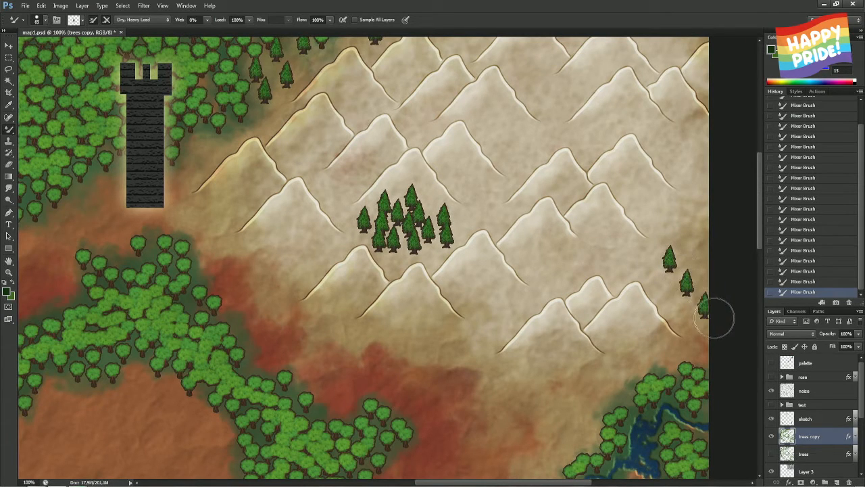
pyautogui.click(665, 285)
pyautogui.click(680, 311)
pyautogui.click(690, 319)
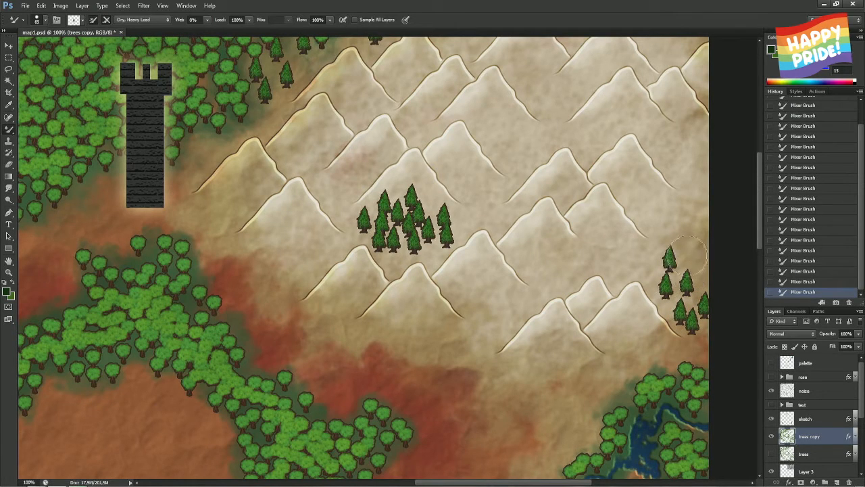
# Extend the eastern border pines northwards and westwards, ending with a small group above the lower mountain trio
pyautogui.click(680, 240)
pyautogui.click(706, 224)
pyautogui.click(699, 257)
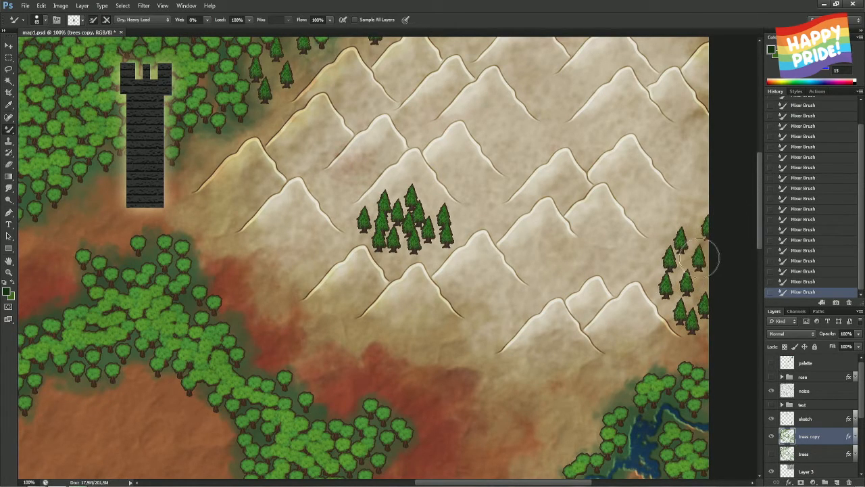
pyautogui.click(647, 265)
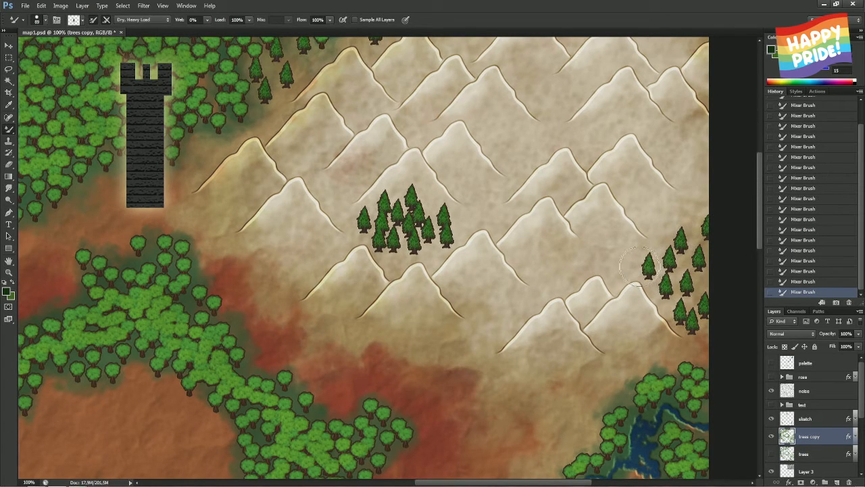
pyautogui.click(634, 256)
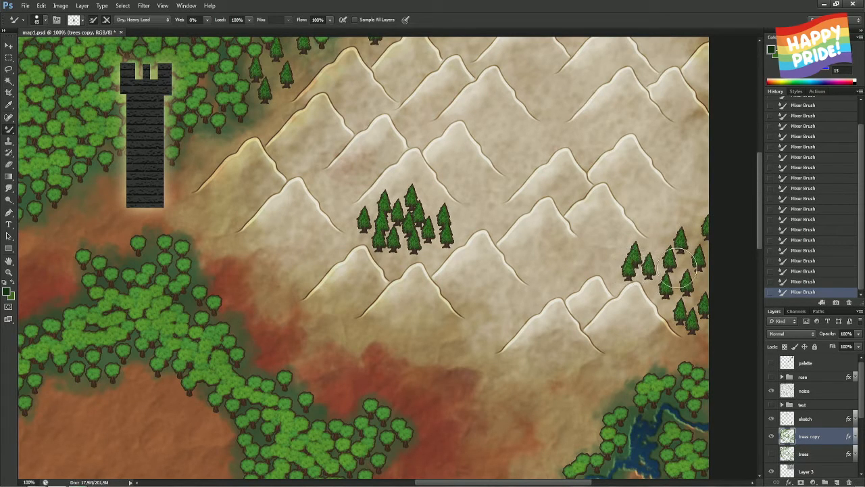
# Stamp a trail of pines from the valley cluster westwards between the mountains to the leafy forest below the tower
pyautogui.moveTo(554, 284); pyautogui.dragTo(561, 200)
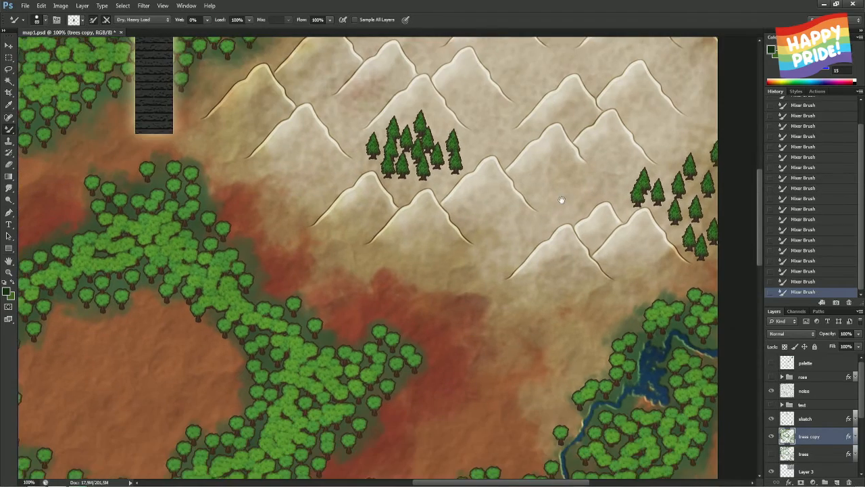
pyautogui.moveTo(480, 187)
pyautogui.mouseDown()
pyautogui.moveTo(489, 251)
pyautogui.moveTo(453, 259)
pyautogui.mouseUp()
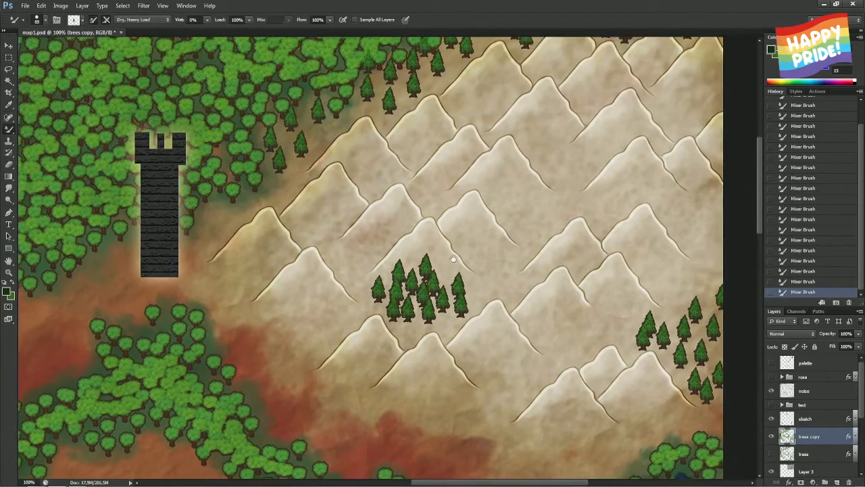
pyautogui.moveTo(415, 237); pyautogui.dragTo(484, 245)
pyautogui.moveTo(424, 322); pyautogui.dragTo(453, 198)
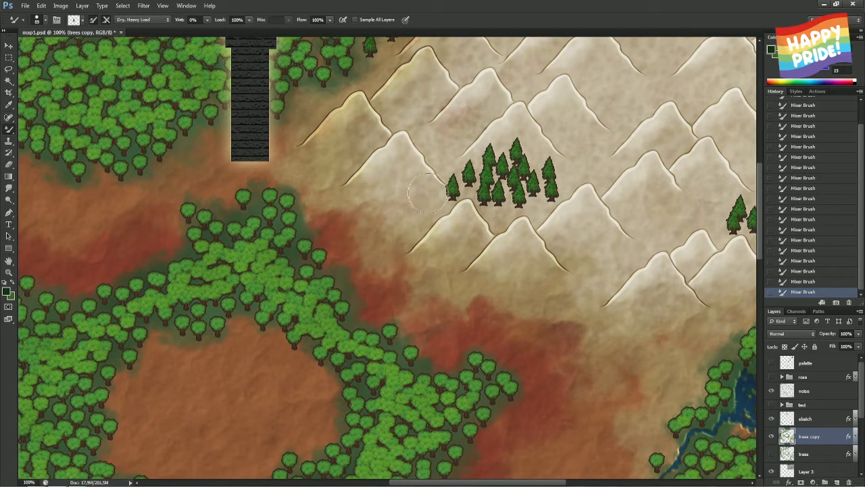
pyautogui.moveTo(430, 195)
pyautogui.mouseDown()
pyautogui.moveTo(438, 202)
pyautogui.moveTo(414, 209)
pyautogui.moveTo(419, 220)
pyautogui.moveTo(404, 233)
pyautogui.moveTo(377, 235)
pyautogui.mouseUp()
pyautogui.moveTo(384, 201); pyautogui.dragTo(385, 209)
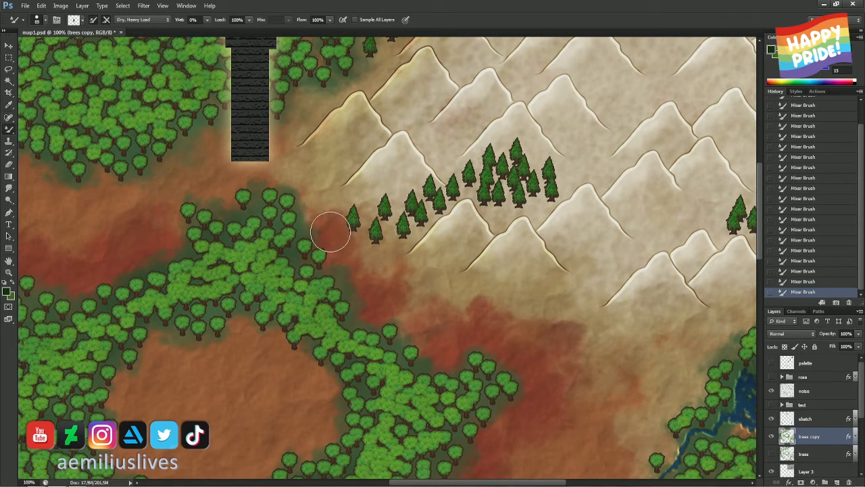
pyautogui.moveTo(329, 225)
pyautogui.mouseDown()
pyautogui.moveTo(342, 243)
pyautogui.moveTo(419, 222)
pyautogui.moveTo(360, 242)
pyautogui.moveTo(328, 229)
pyautogui.moveTo(359, 250)
pyautogui.mouseUp()
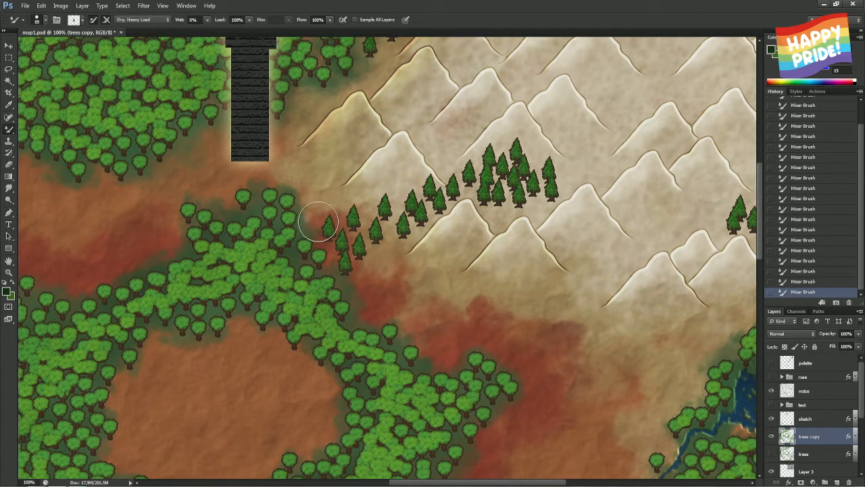
# Stamp two pines at the trail's western end against the leafy forest below the tower, undoing the misplaced stamps
pyautogui.moveTo(317, 228); pyautogui.dragTo(317, 238)
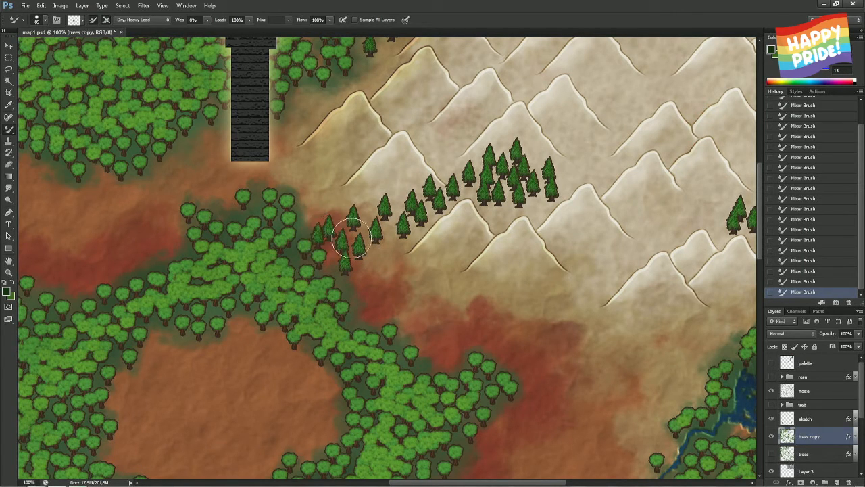
pyautogui.hotkey('ctrl', 'z')
pyautogui.click(319, 228)
pyautogui.hotkey('ctrl', 'z')
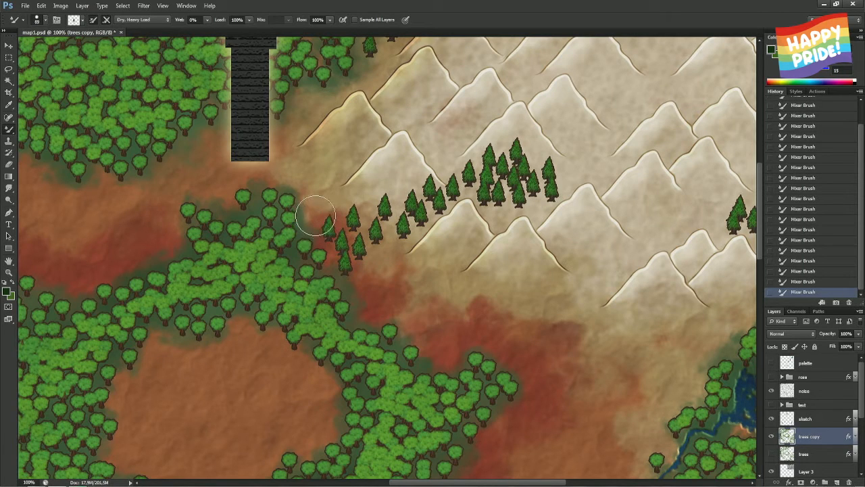
pyautogui.click(314, 215)
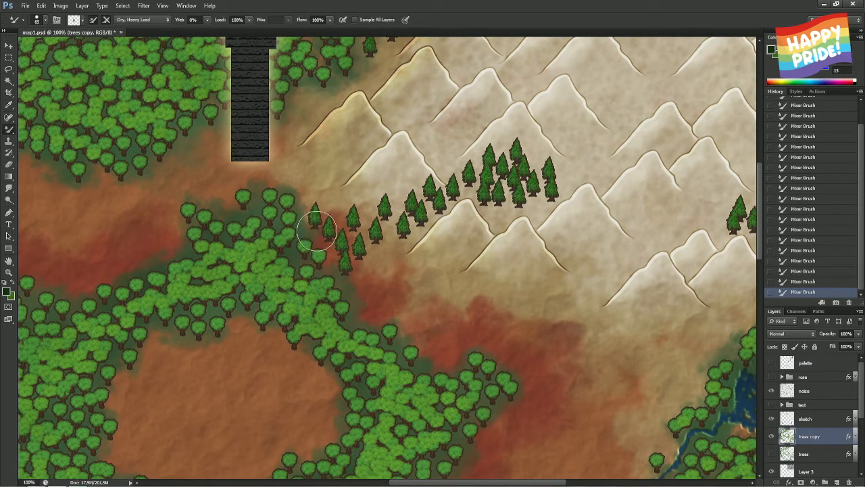
pyautogui.hotkey('ctrl', 'z')
pyautogui.click(305, 212)
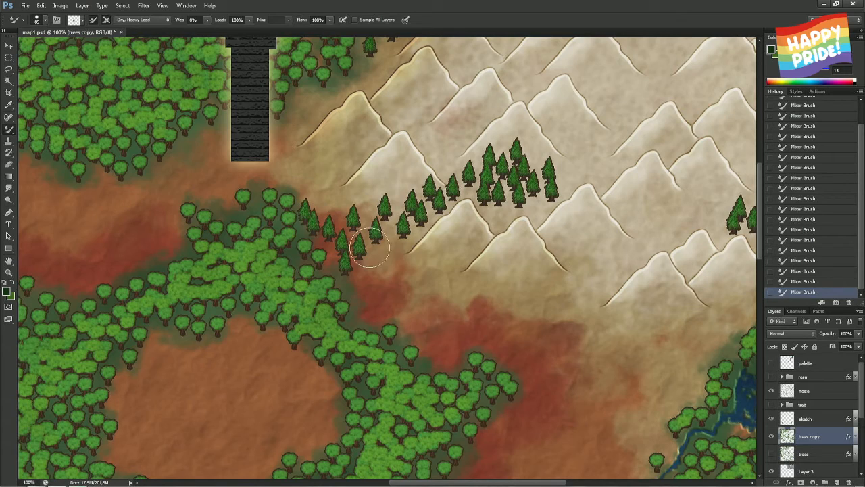
# Hide the sketch layer to check the pine trail without the tower, and show the layer again
pyautogui.moveTo(386, 287); pyautogui.dragTo(445, 342)
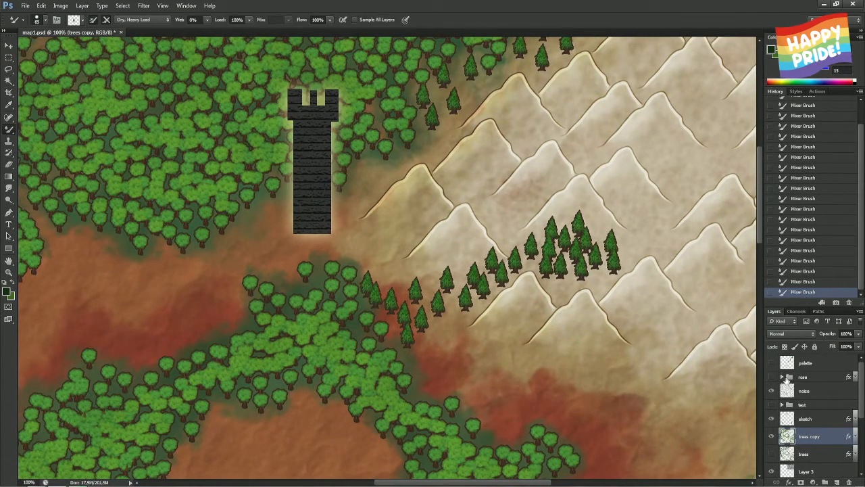
pyautogui.click(772, 419)
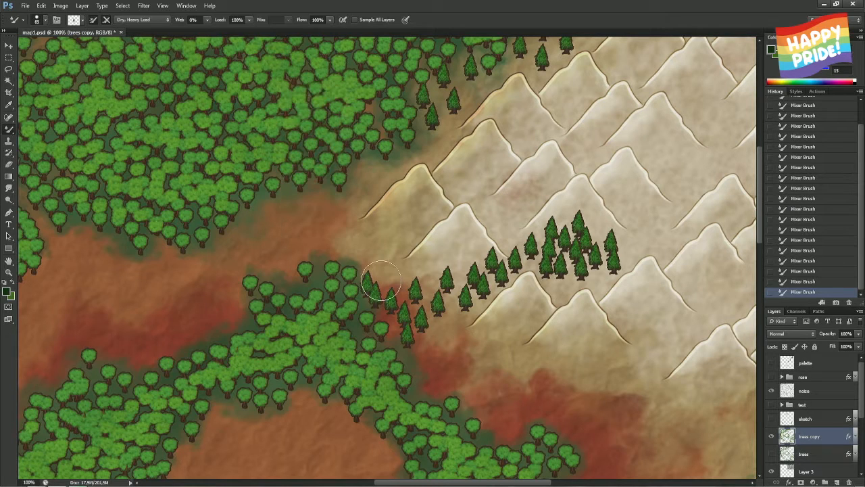
pyautogui.click(772, 419)
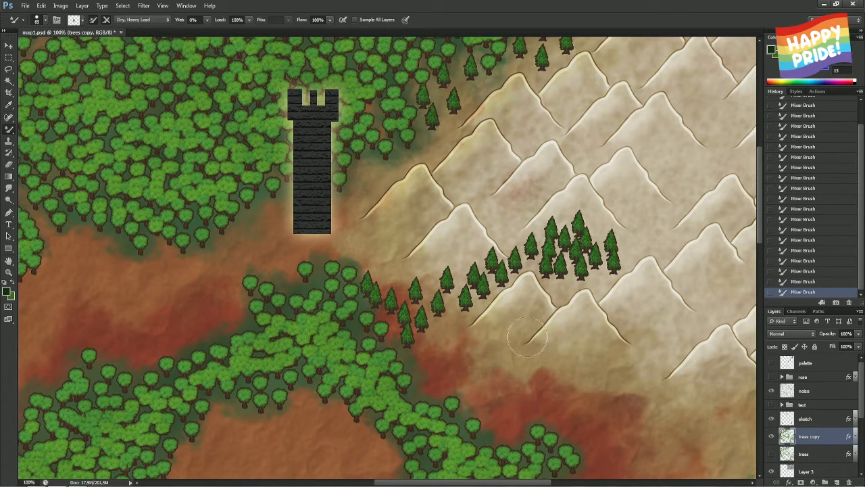
# Add three pines to the eastern and lower sides of the valley cluster
pyautogui.moveTo(395, 342); pyautogui.dragTo(327, 282)
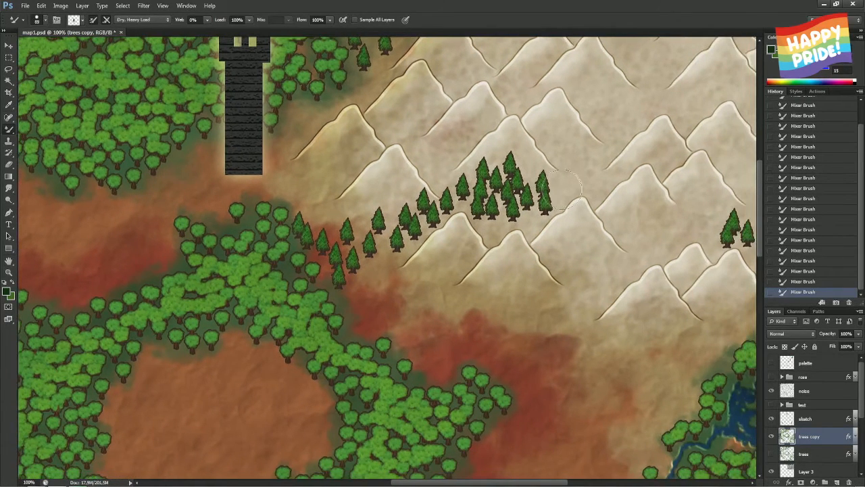
pyautogui.click(560, 187)
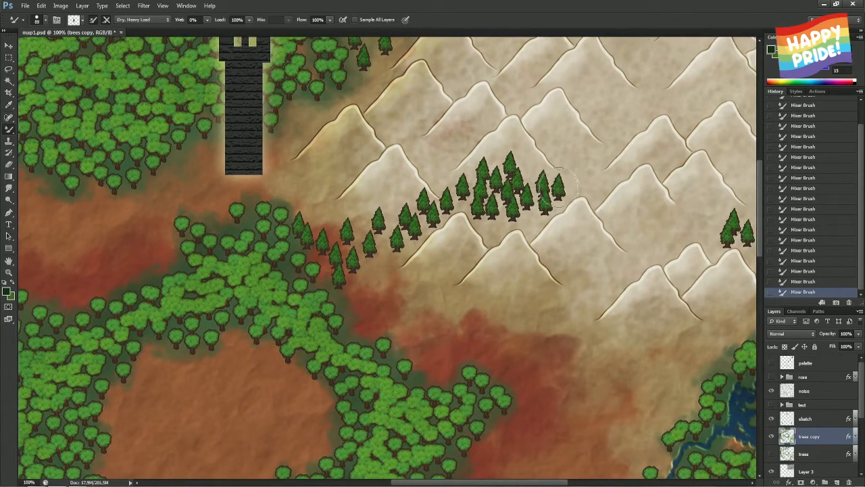
pyautogui.click(527, 221)
pyautogui.click(496, 229)
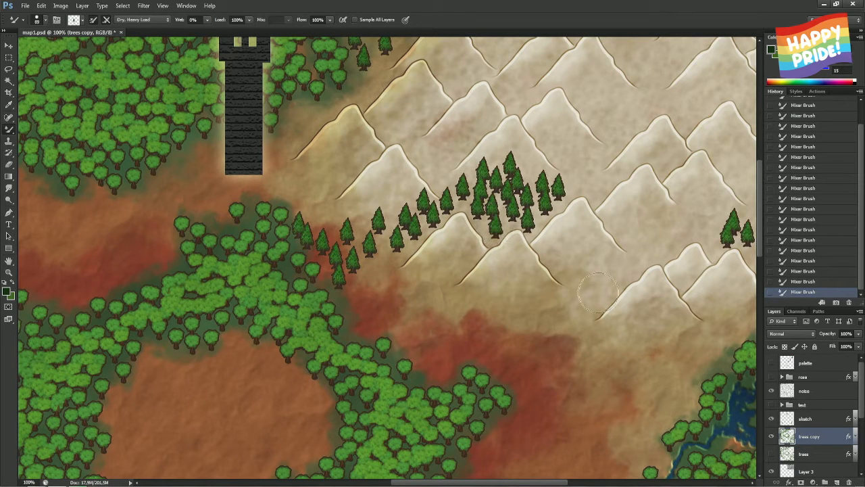
# Stamp a group of five pines at the map's eastern border, north of the existing border pines
pyautogui.moveTo(574, 203); pyautogui.dragTo(425, 233)
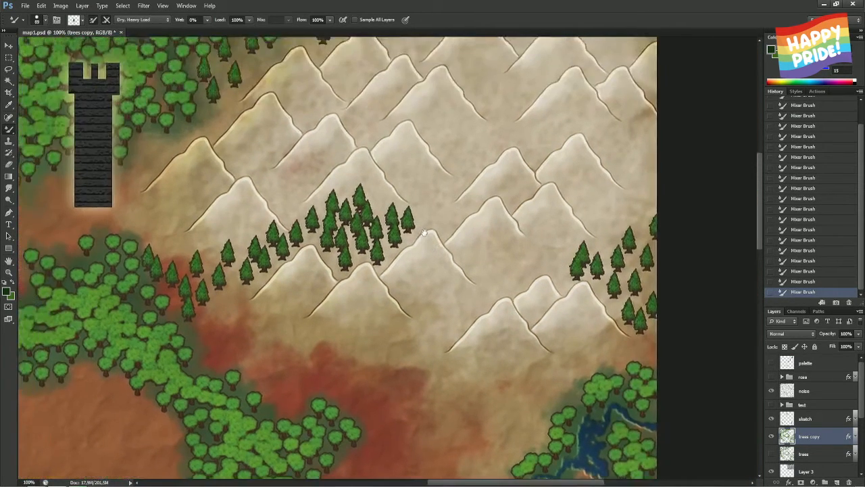
pyautogui.moveTo(477, 211); pyautogui.dragTo(465, 257)
pyautogui.click(612, 245)
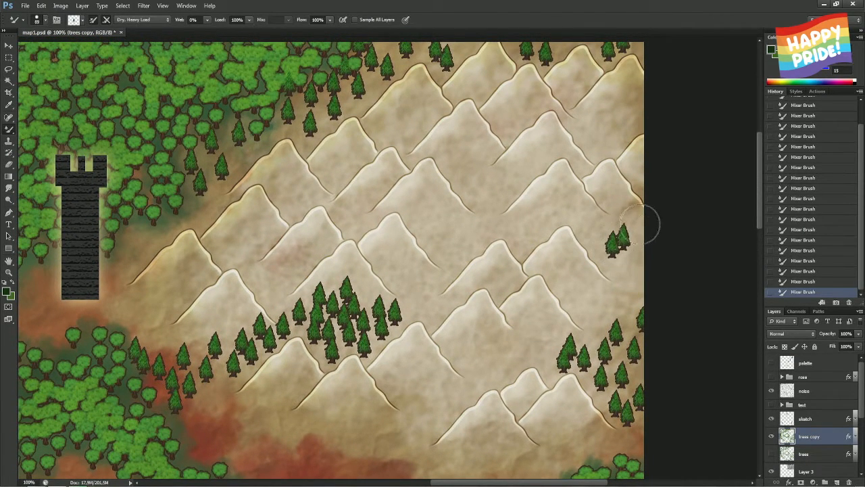
pyautogui.click(638, 224)
pyautogui.click(634, 255)
pyautogui.click(620, 267)
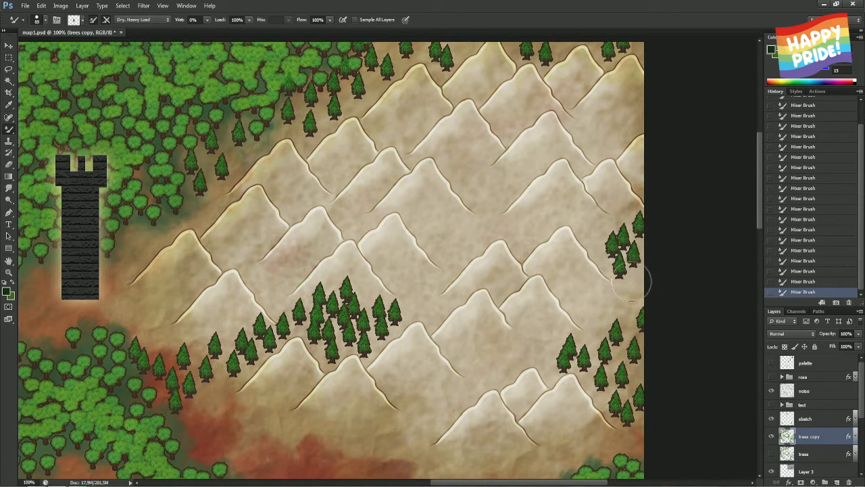
# Link the new border group to the pines above the lower mountain trio with more pines running south-west
pyautogui.click(634, 285)
pyautogui.click(614, 301)
pyautogui.click(595, 312)
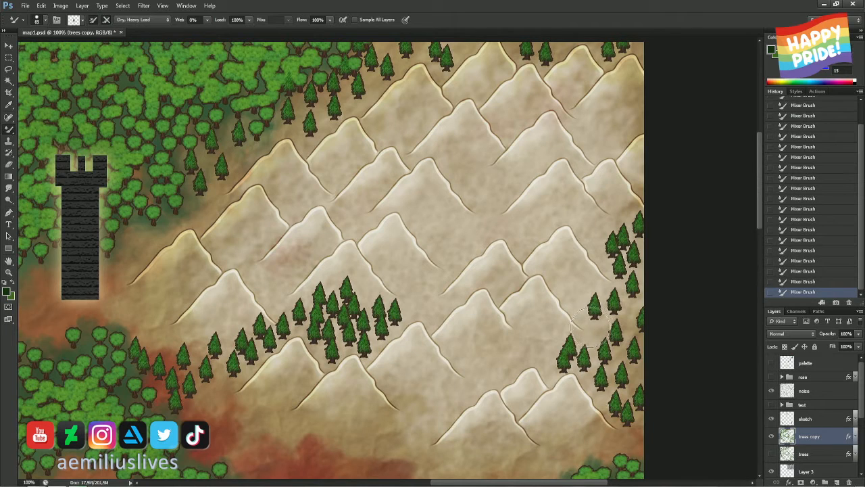
pyautogui.click(589, 323)
pyautogui.click(601, 322)
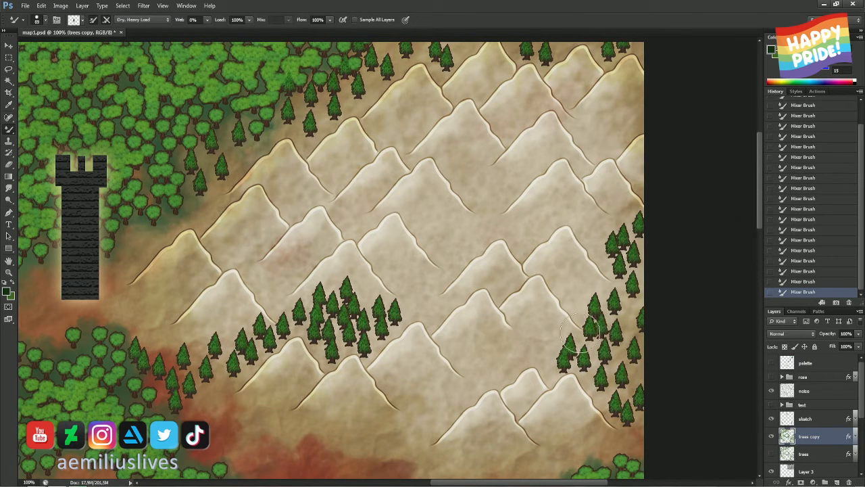
# Stamp a row of pines below the lower mountain trio, along the northern edge of the leafy forest by the river
pyautogui.moveTo(408, 292); pyautogui.dragTo(440, 184)
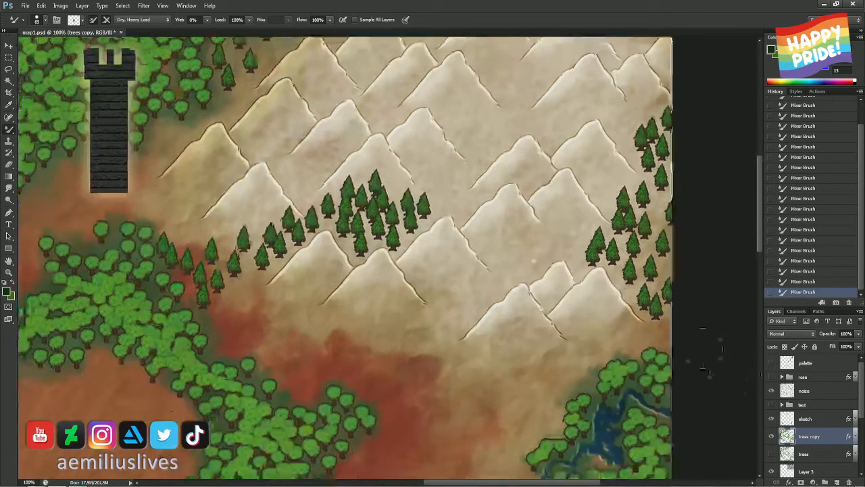
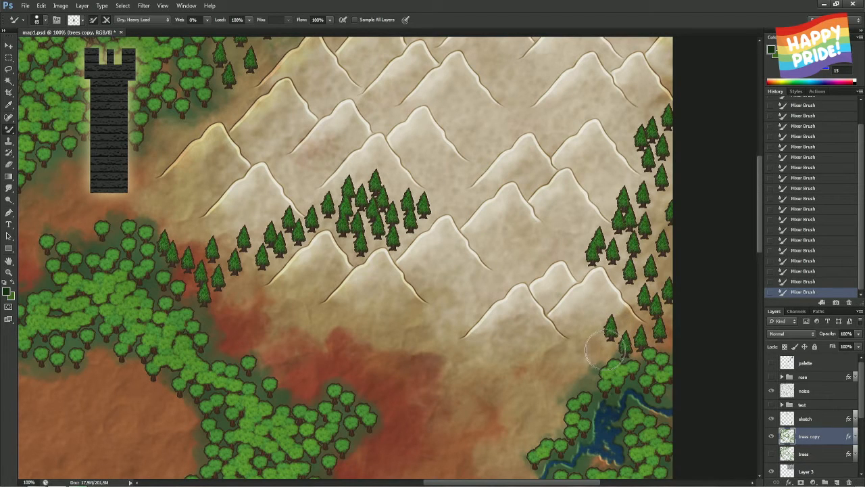
pyautogui.click(605, 346)
pyautogui.moveTo(518, 371); pyautogui.dragTo(552, 302)
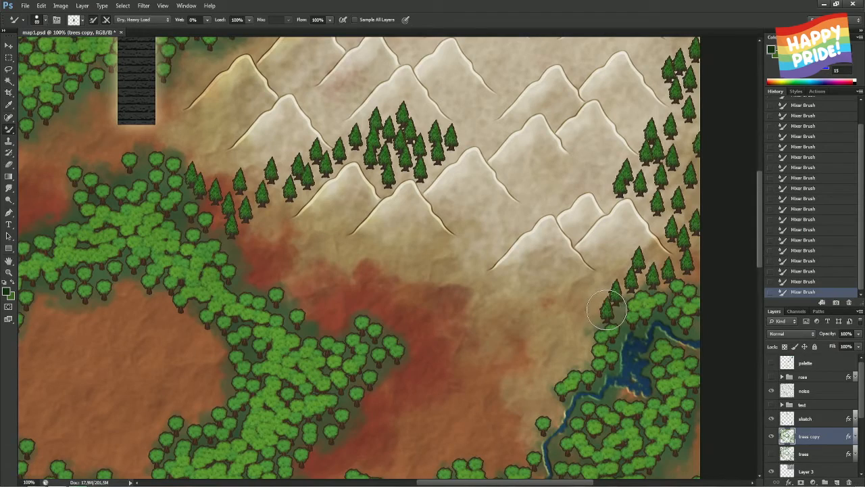
# Stamp five pines along the edge of the southern leafy forest, starting at the map's bottom border south of the lower tower
pyautogui.moveTo(500, 331); pyautogui.dragTo(480, 234)
pyautogui.moveTo(464, 265); pyautogui.dragTo(456, 147)
pyautogui.rightClick(457, 146)
pyautogui.click(725, 376)
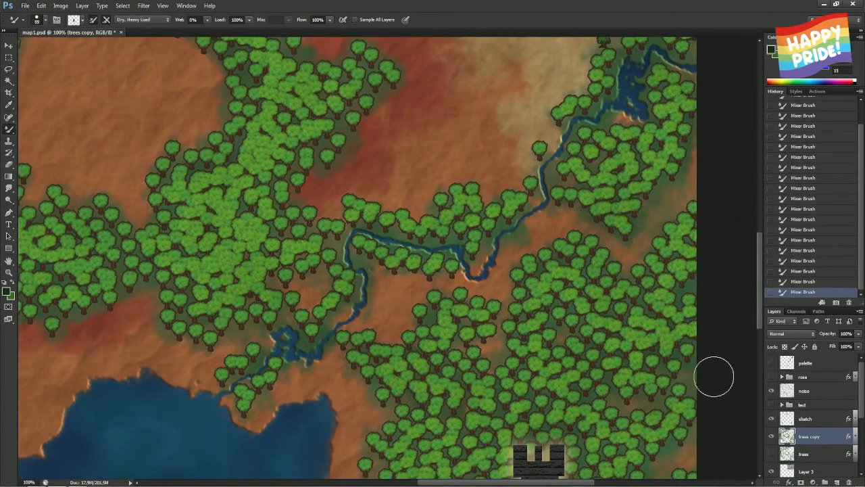
pyautogui.moveTo(606, 407); pyautogui.dragTo(593, 228)
pyautogui.moveTo(583, 332); pyautogui.dragTo(572, 228)
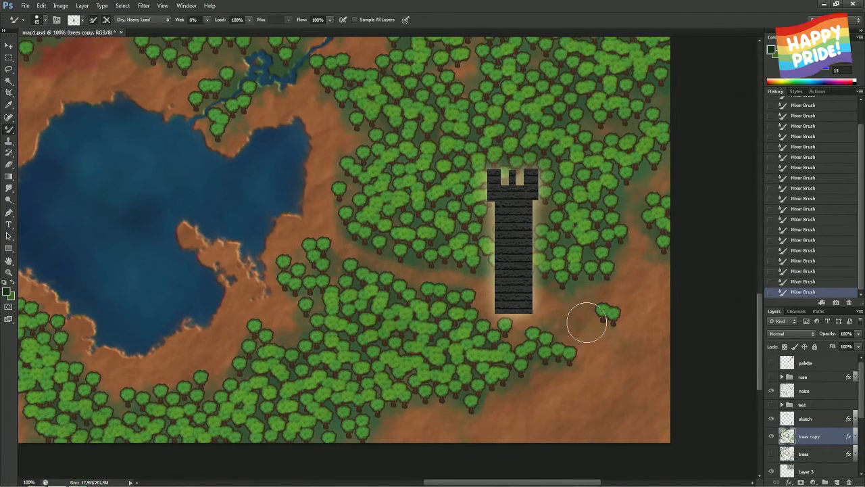
pyautogui.click(382, 429)
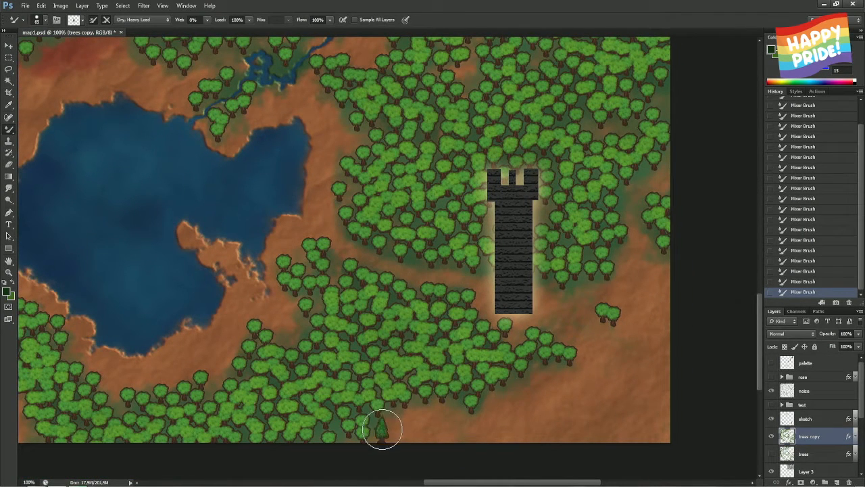
pyautogui.click(399, 409)
pyautogui.click(416, 403)
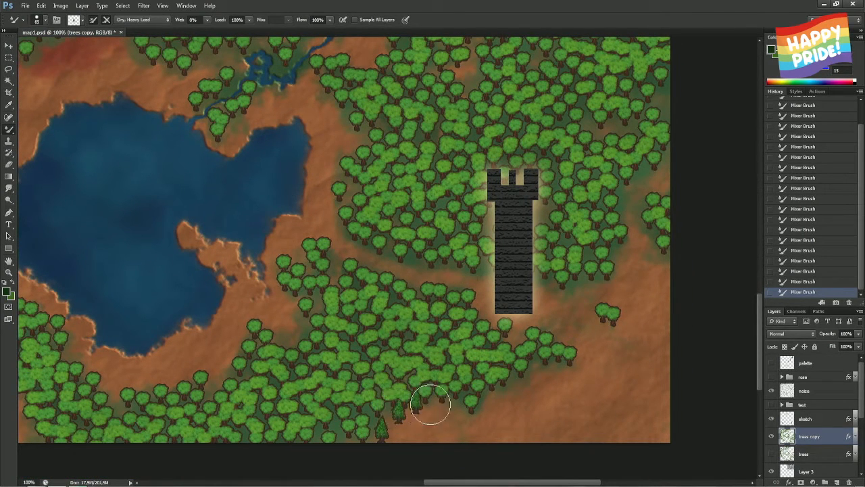
pyautogui.click(438, 405)
pyautogui.click(452, 409)
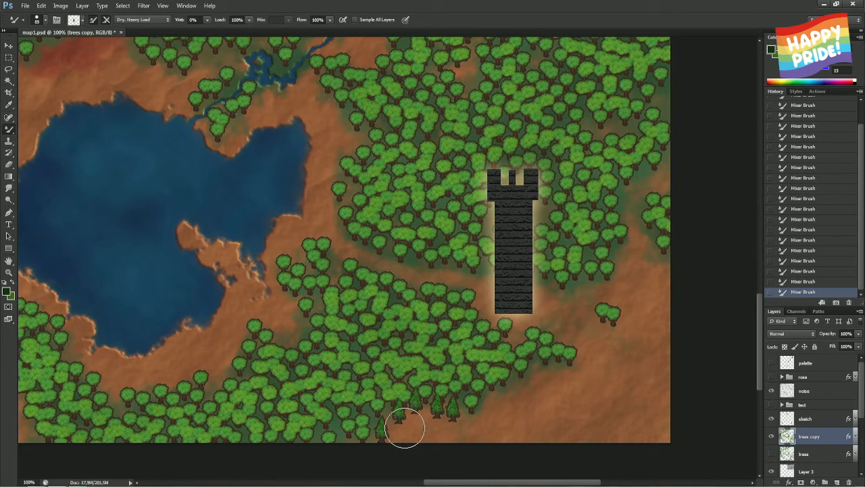
# Fill a second row of pines below the first at the map's bottom border, restamping one misplaced pine
pyautogui.click(405, 429)
pyautogui.hotkey('ctrl', 'z')
pyautogui.click(405, 426)
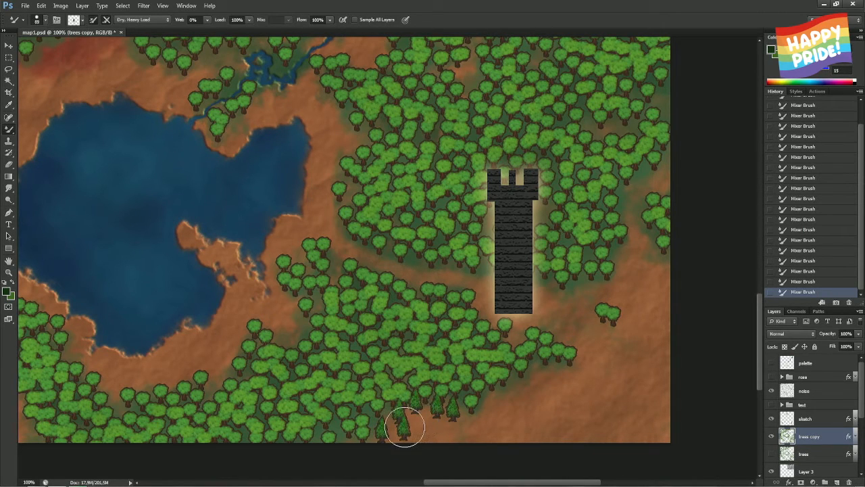
pyautogui.click(421, 422)
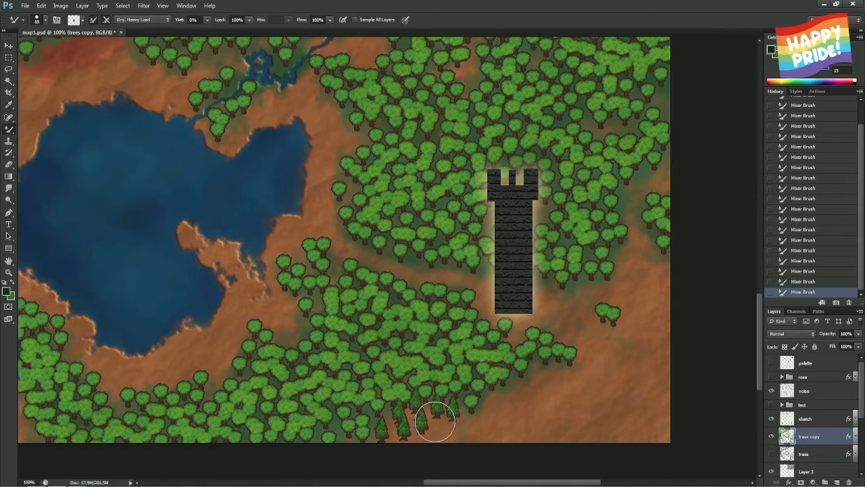
pyautogui.click(432, 434)
pyautogui.click(451, 424)
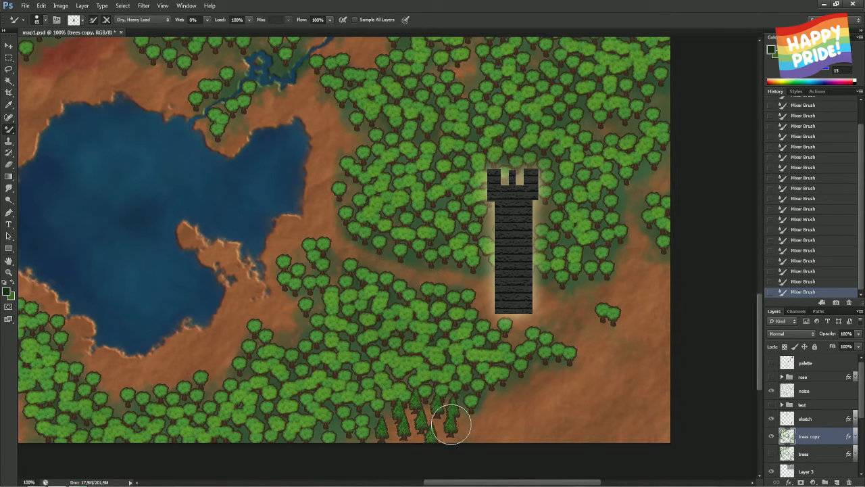
pyautogui.click(466, 425)
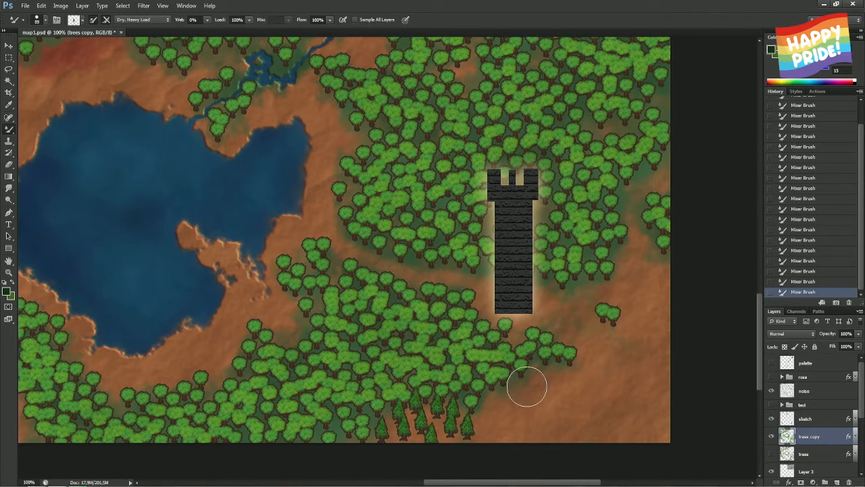
# Extend the southern pine row north-eastwards along the leafy forest's edge with several overlapping pines
pyautogui.moveTo(512, 307)
pyautogui.mouseDown()
pyautogui.moveTo(520, 343)
pyautogui.moveTo(499, 317)
pyautogui.mouseUp()
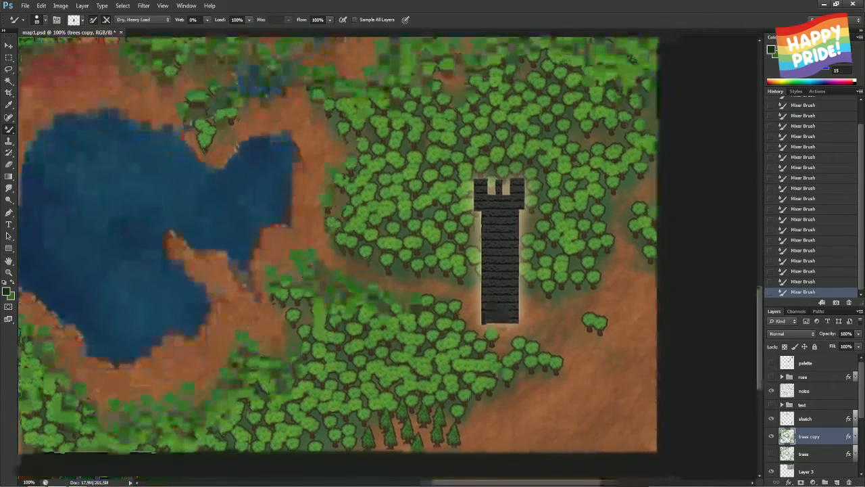
pyautogui.click(470, 426)
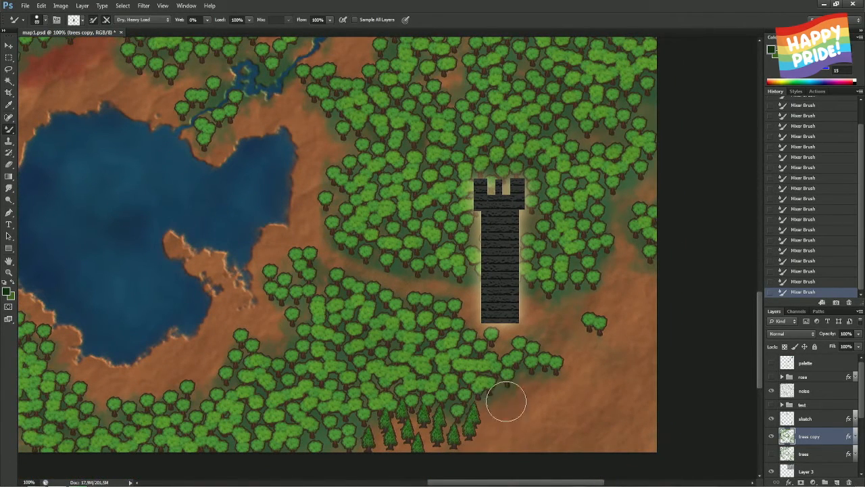
pyautogui.click(488, 401)
pyautogui.click(504, 397)
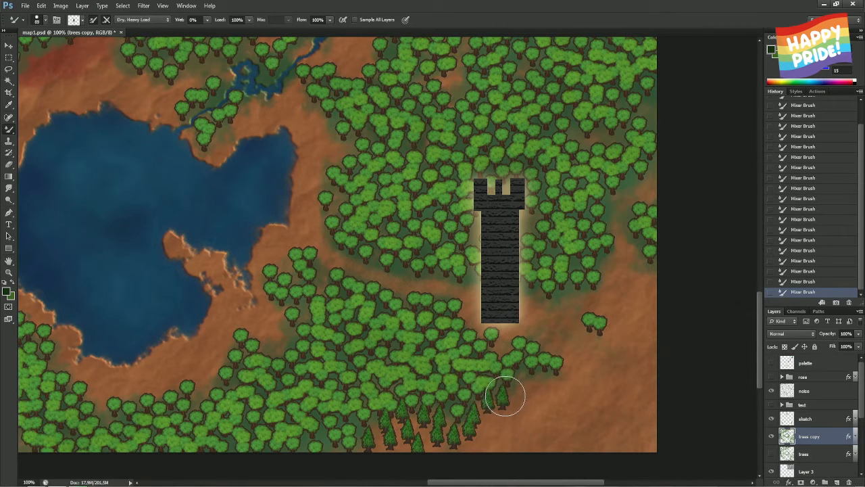
pyautogui.click(498, 409)
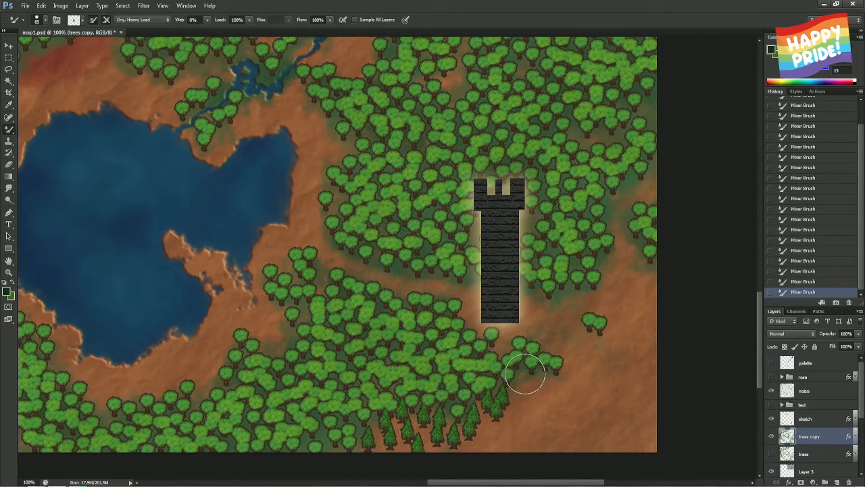
# Continue the pines around the forest's eastern tip below the tower, ending with one beside the isolated pair of leafy trees
pyautogui.click(524, 374)
pyautogui.click(517, 383)
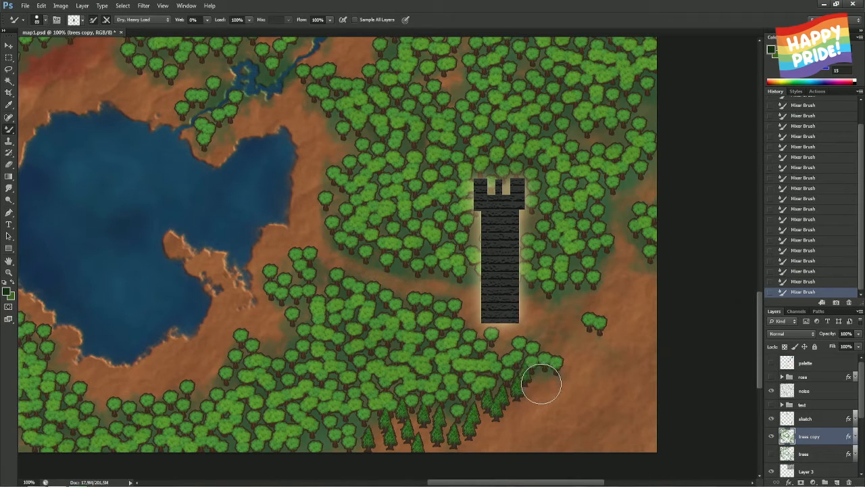
pyautogui.click(544, 384)
pyautogui.click(564, 374)
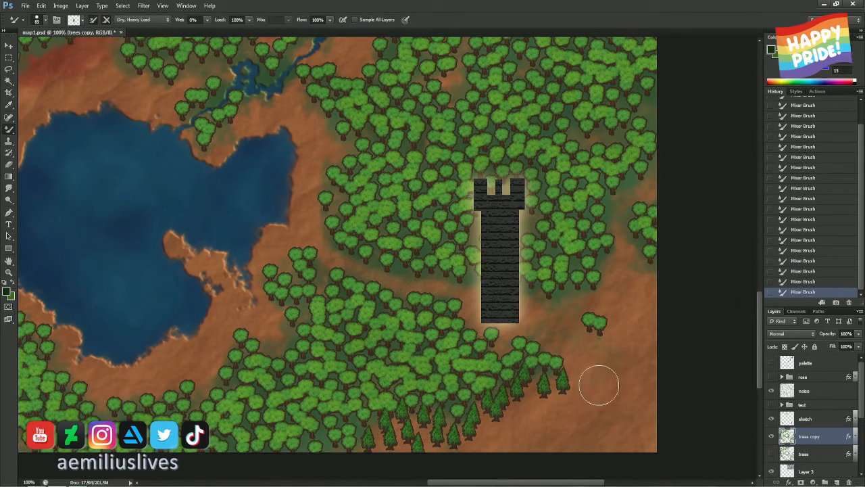
pyautogui.click(575, 363)
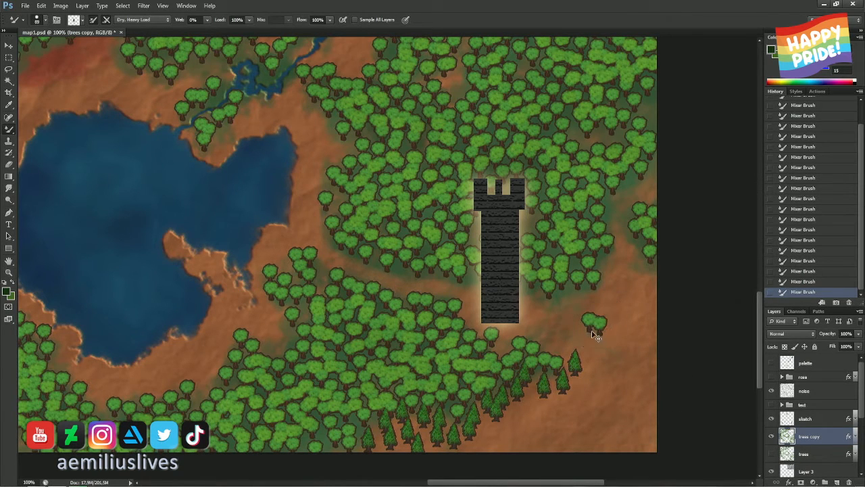
pyautogui.click(593, 333)
pyautogui.click(579, 324)
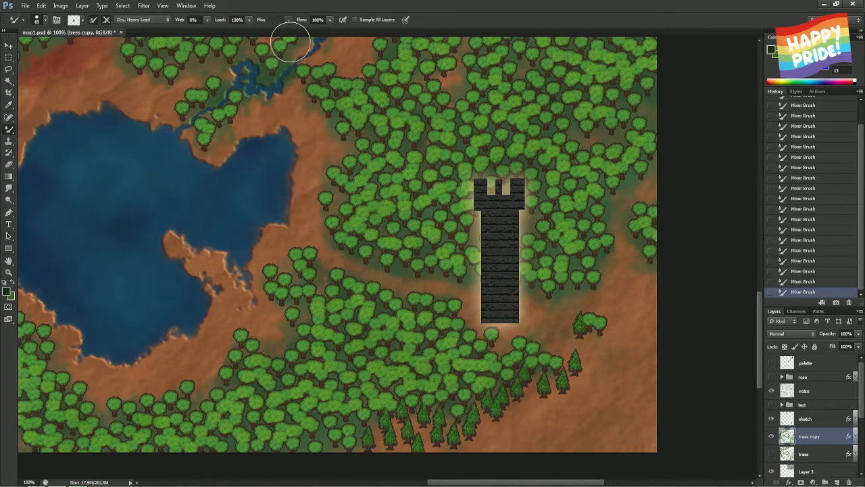
# Stamp pines beside the leafy trees at the map's eastern edge and in the forest gaps north-east of the lower tower
pyautogui.click(161, 21)
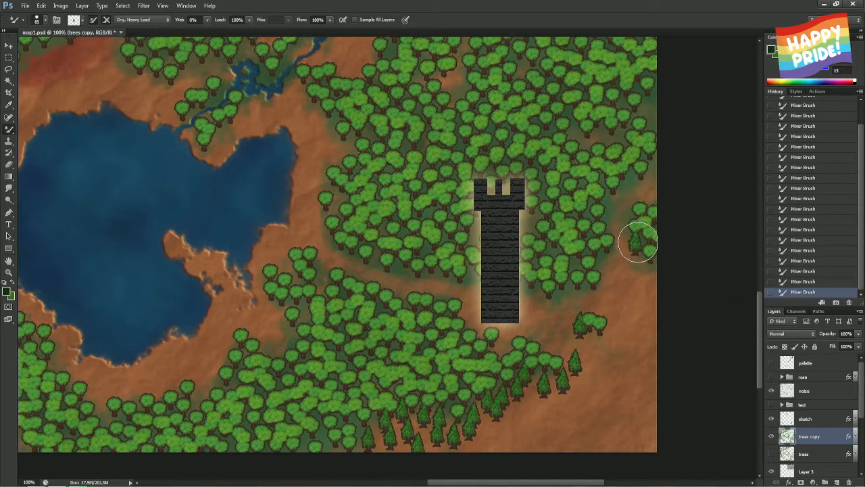
pyautogui.click(637, 242)
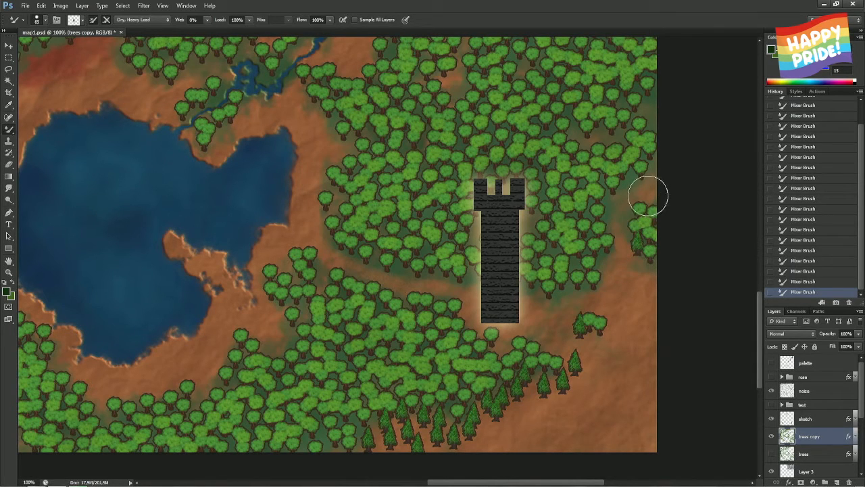
pyautogui.click(650, 192)
pyautogui.hotkey('ctrl', 'z')
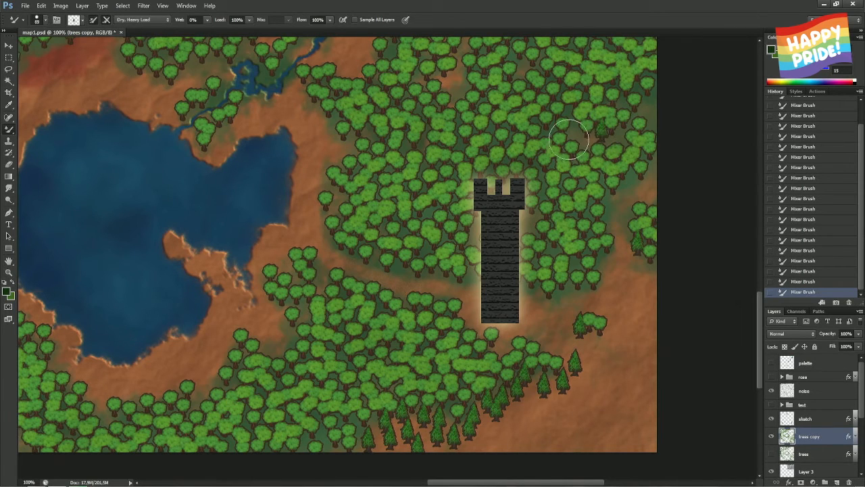
pyautogui.click(576, 128)
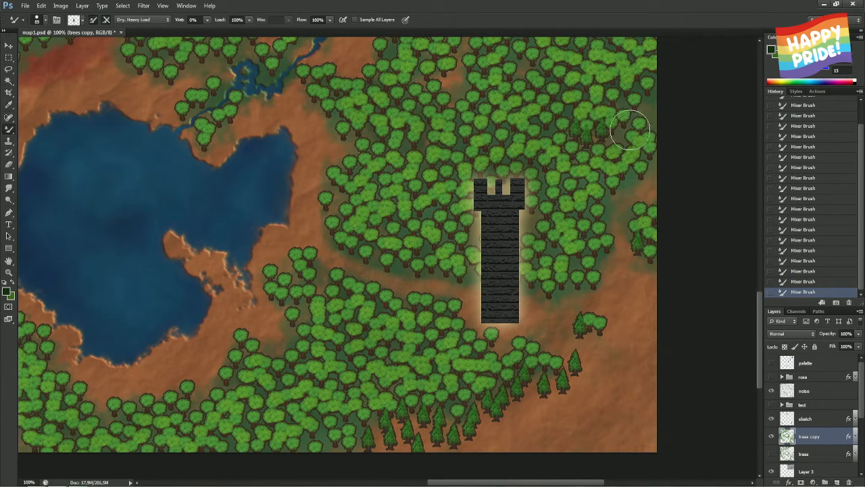
pyautogui.click(620, 129)
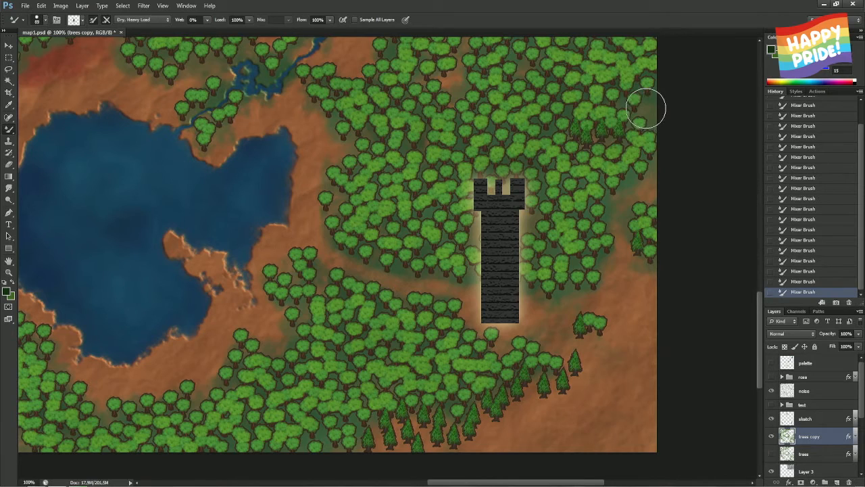
# Stamp two pines in the small bare gap within the forest north-west of the lower tower
pyautogui.moveTo(463, 120); pyautogui.dragTo(508, 223)
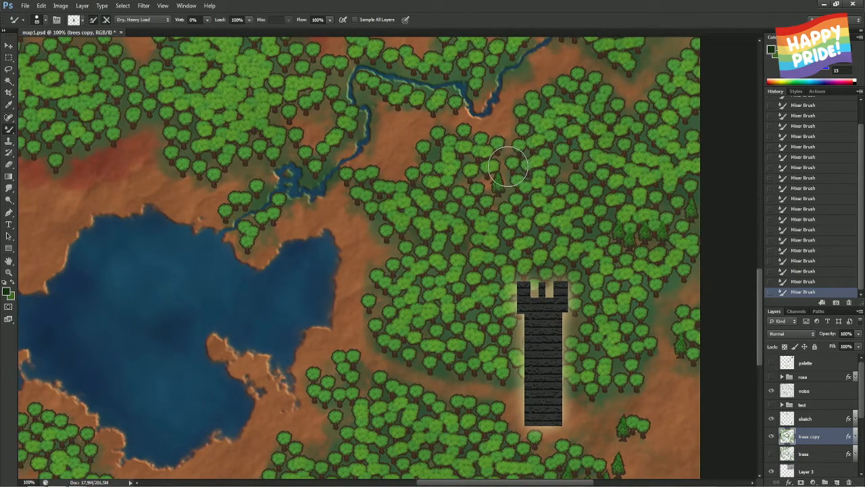
pyautogui.click(494, 178)
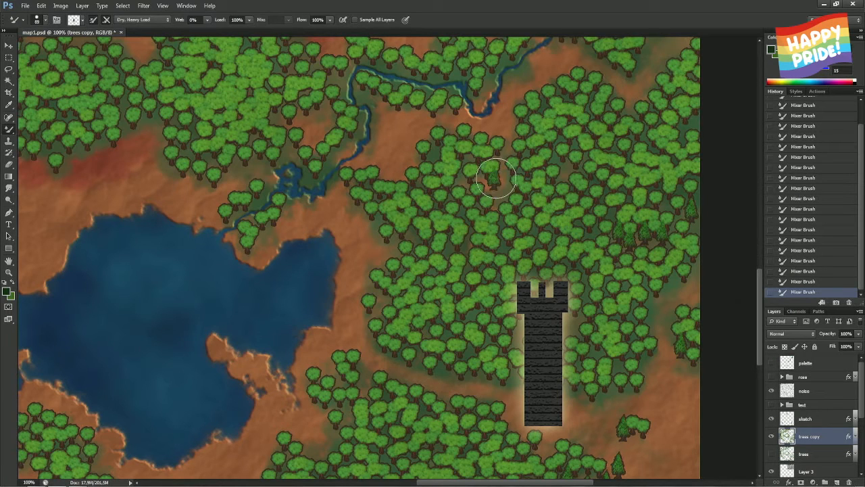
pyautogui.click(504, 185)
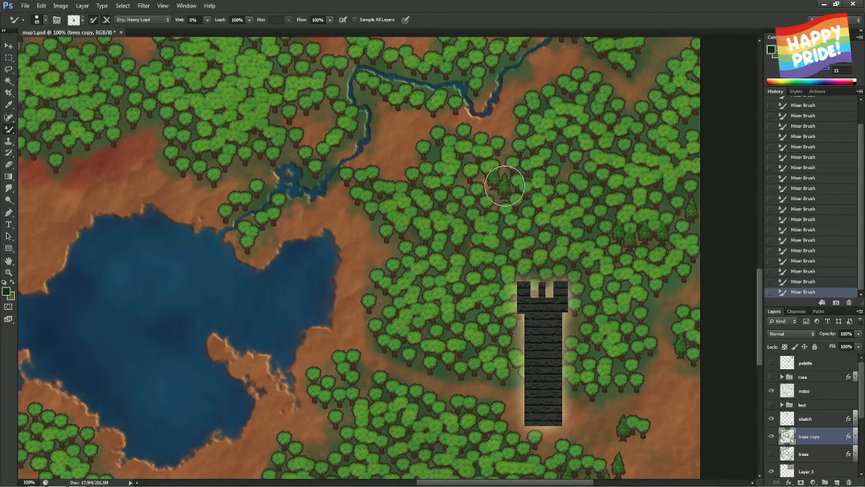
# Stamp single pines along the western and southern edges of the forest around the lower tower, on both sides of its base
pyautogui.moveTo(534, 144)
pyautogui.mouseDown()
pyautogui.moveTo(550, 196)
pyautogui.moveTo(550, 236)
pyautogui.mouseUp()
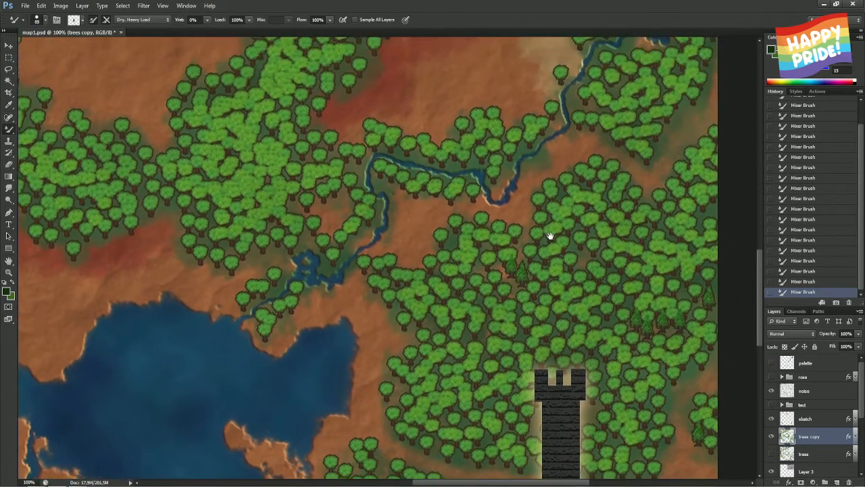
pyautogui.scroll(-5, 532, 245)
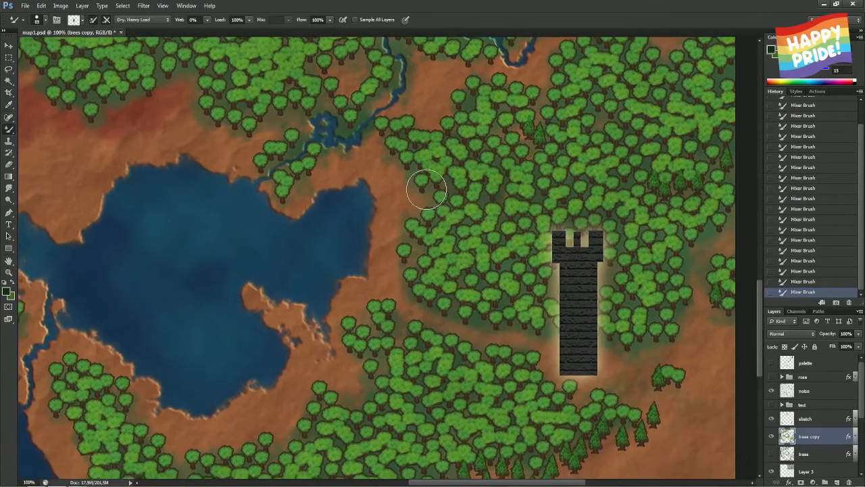
pyautogui.click(427, 194)
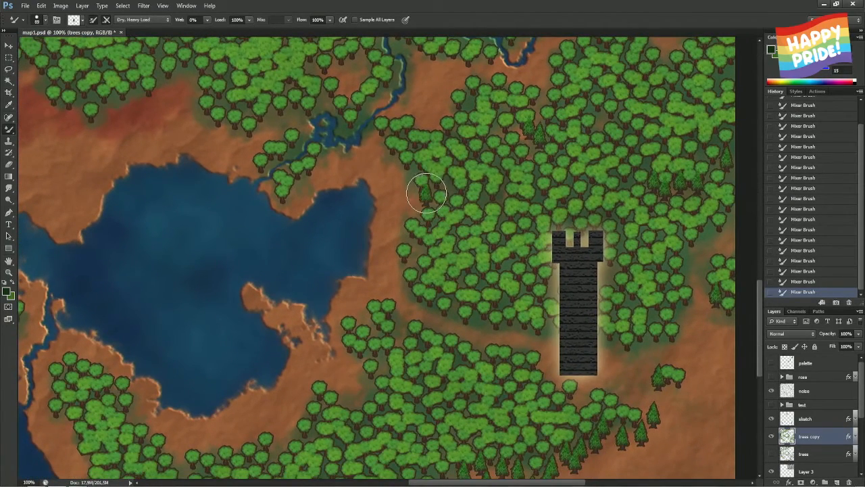
pyautogui.click(480, 314)
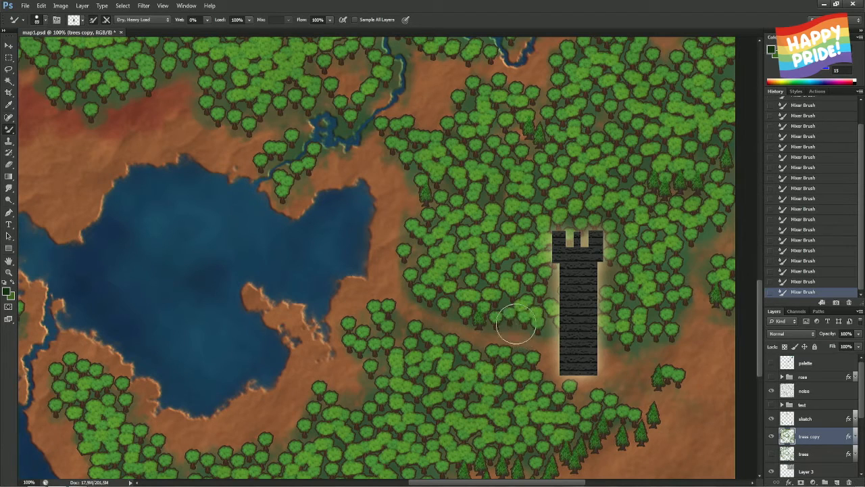
pyautogui.click(550, 325)
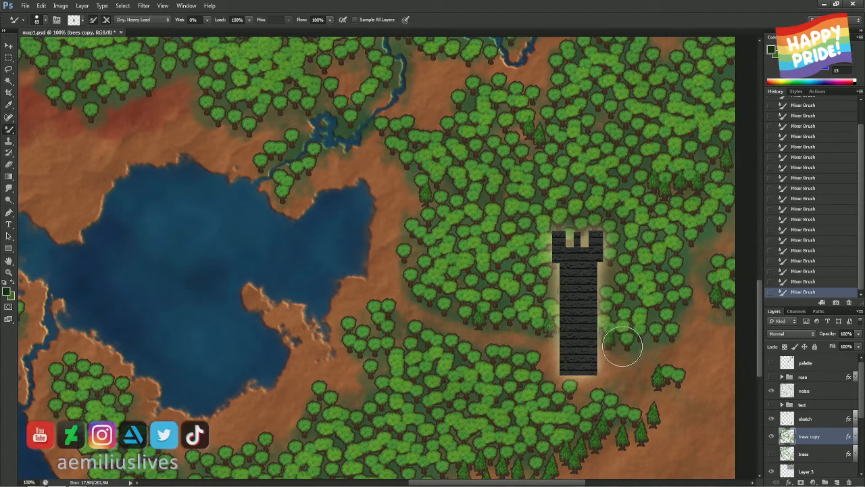
pyautogui.click(639, 347)
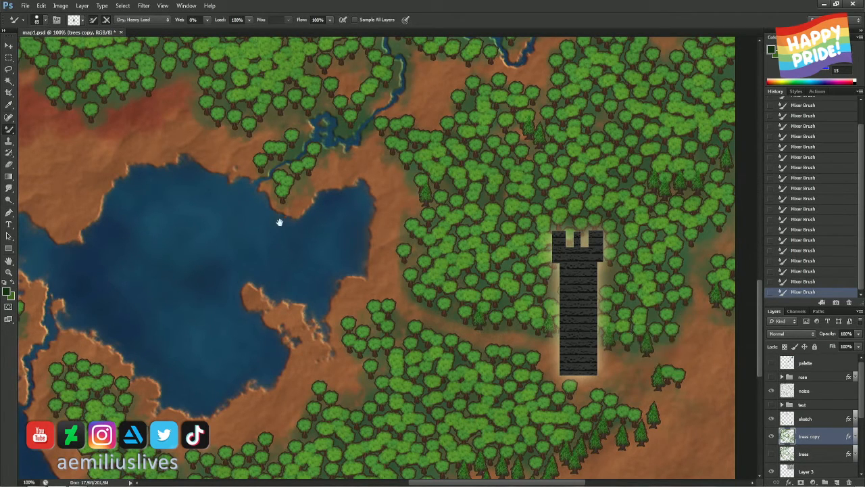
pyautogui.moveTo(280, 222); pyautogui.dragTo(292, 167)
pyautogui.moveTo(317, 242); pyautogui.dragTo(427, 217)
pyautogui.click(469, 308)
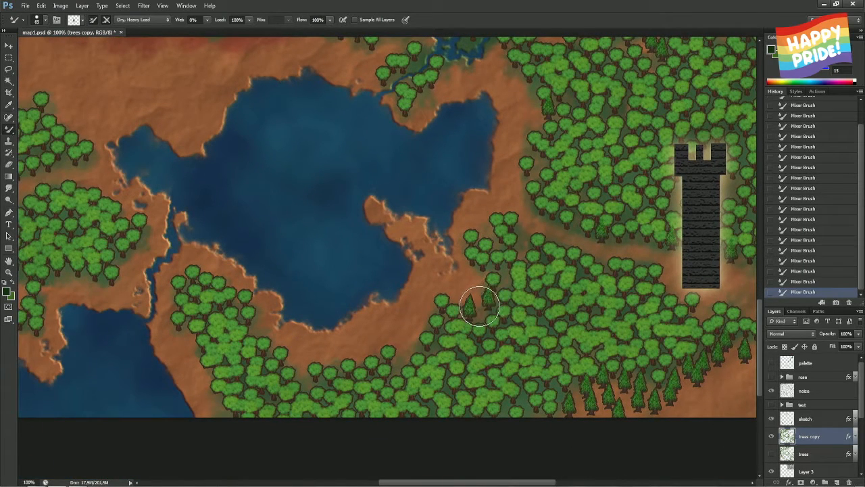
pyautogui.hotkey('ctrl', 'z')
pyautogui.hotkey('ctrl', 'z')
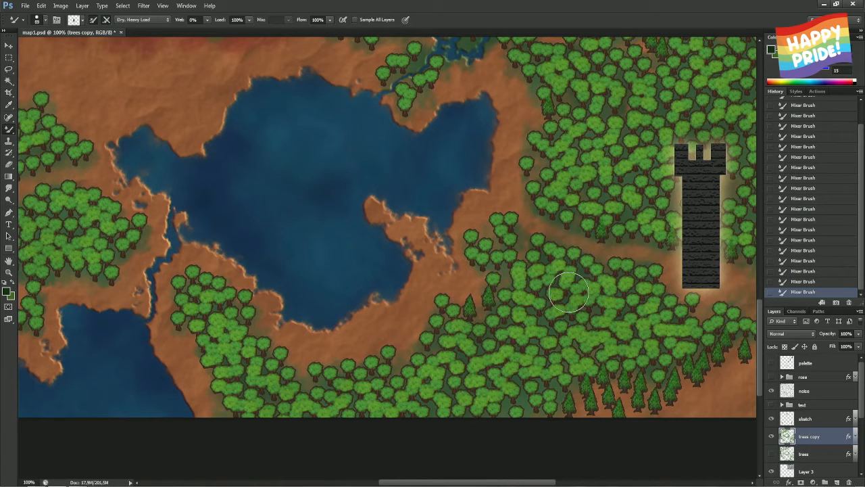
pyautogui.click(813, 282)
pyautogui.click(815, 272)
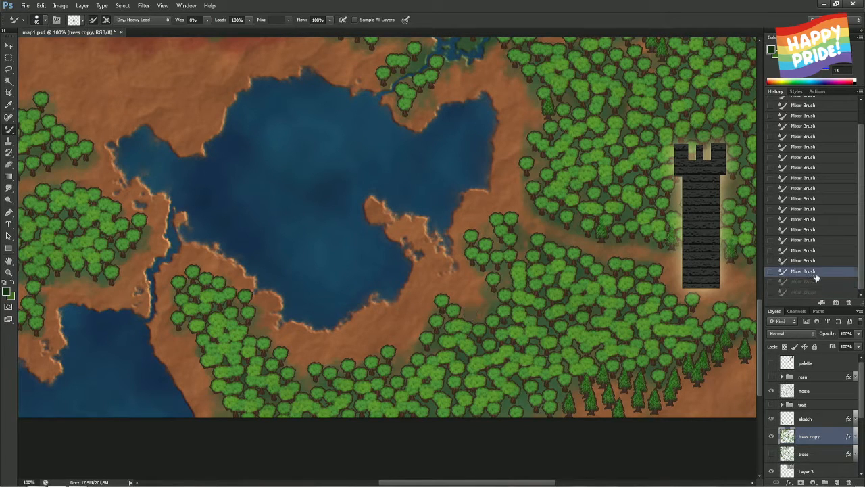
pyautogui.click(468, 308)
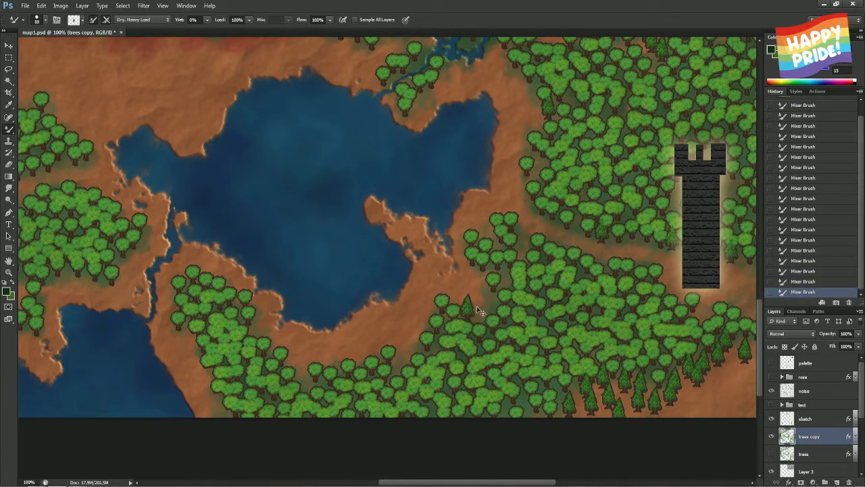
pyautogui.hotkey('ctrl', 'z')
# Stamp two pines on the southern forest's edge south-east of the lake and two more along its edge south of the lake
pyautogui.click(470, 305)
pyautogui.click(484, 296)
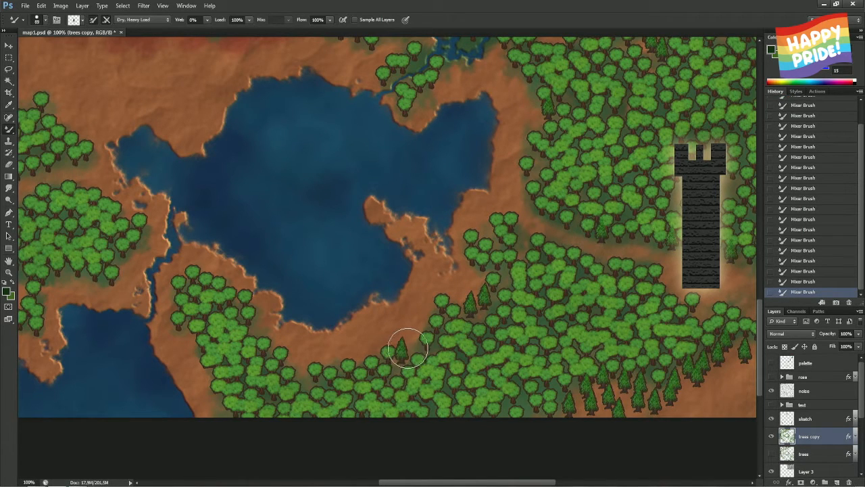
pyautogui.moveTo(466, 267); pyautogui.dragTo(478, 178)
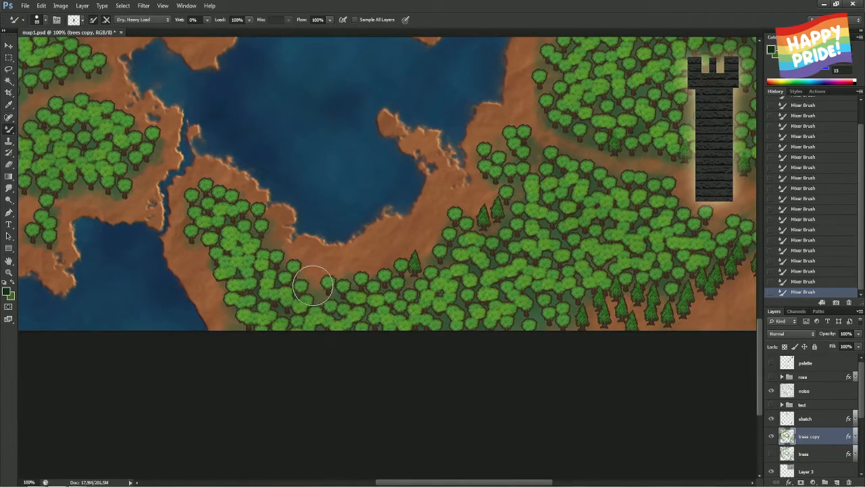
pyautogui.click(316, 288)
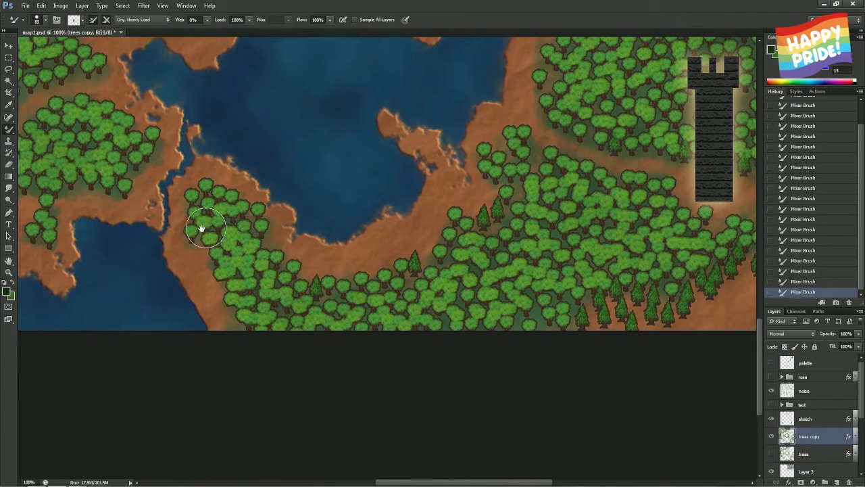
# Stamp four pines along the southern and eastern edges of the round grove west of the lake's outlet
pyautogui.moveTo(194, 228); pyautogui.dragTo(379, 288)
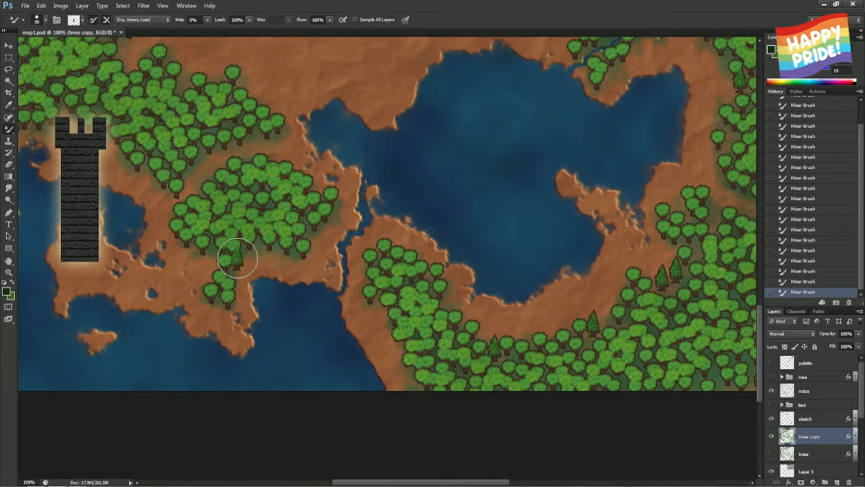
pyautogui.click(240, 262)
pyautogui.click(256, 247)
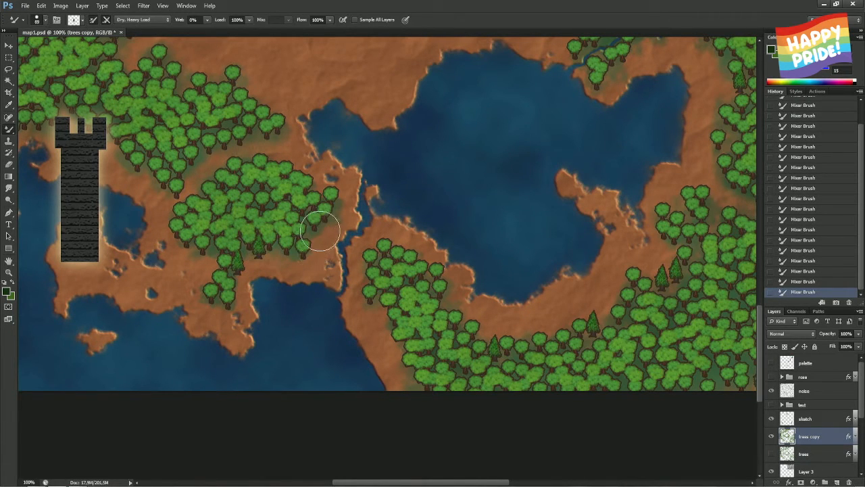
pyautogui.click(322, 222)
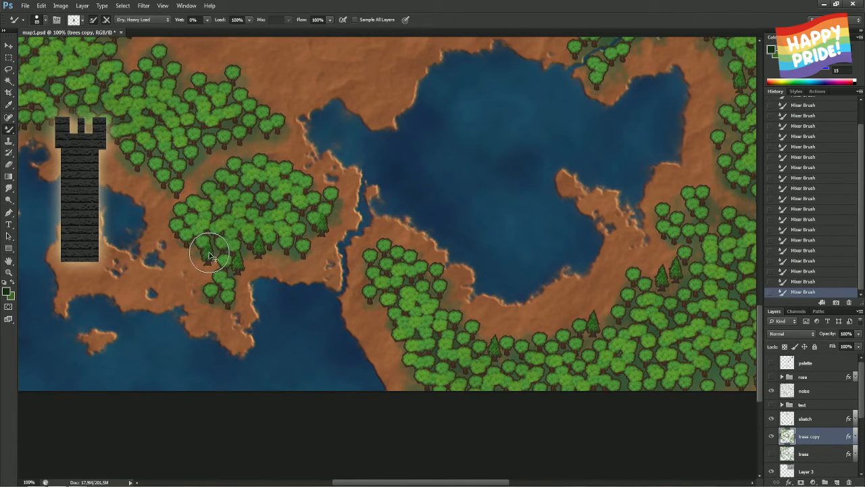
# Stamp pines on the forest edge east of the western tower, above the western coast and at the map's western border, restamping a misplaced one
pyautogui.moveTo(178, 271)
pyautogui.mouseDown()
pyautogui.moveTo(286, 303)
pyautogui.moveTo(309, 257)
pyautogui.moveTo(302, 229)
pyautogui.moveTo(320, 277)
pyautogui.mouseUp()
pyautogui.click(313, 251)
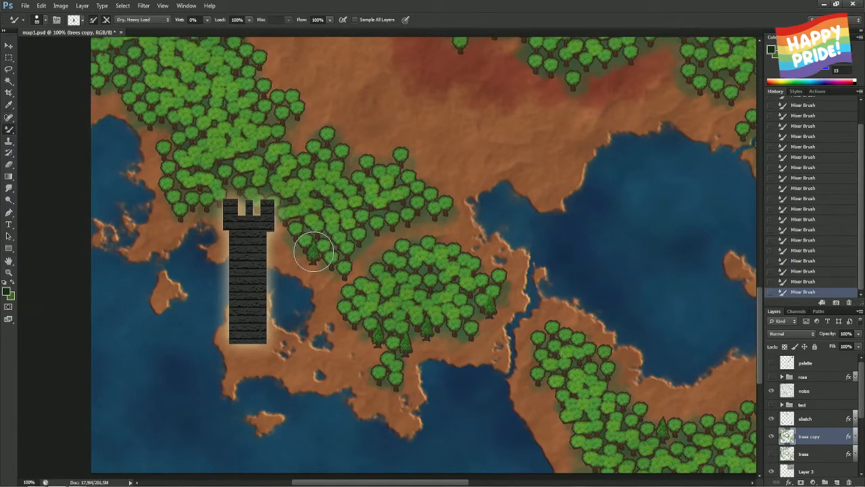
pyautogui.hotkey('ctrl', 'z')
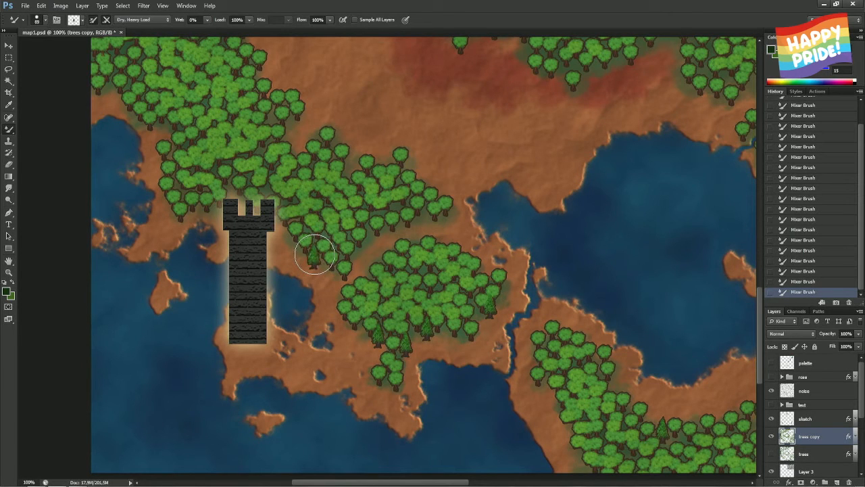
pyautogui.moveTo(184, 169); pyautogui.dragTo(261, 319)
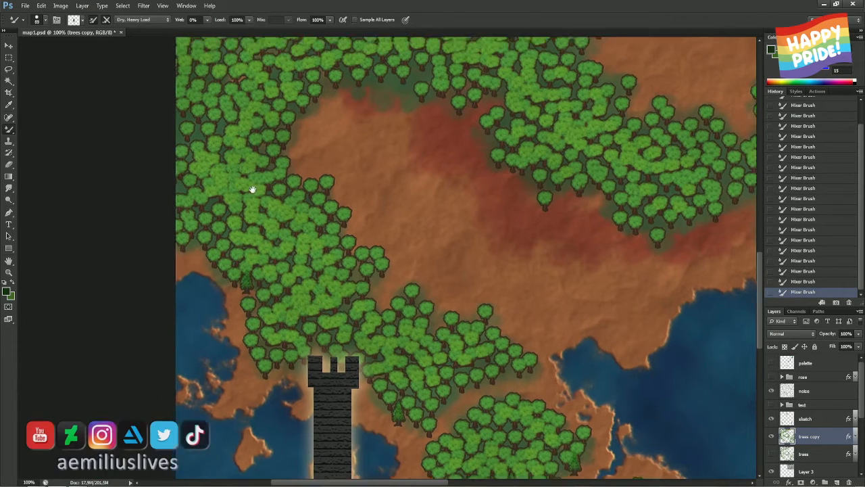
pyautogui.moveTo(251, 187); pyautogui.dragTo(248, 306)
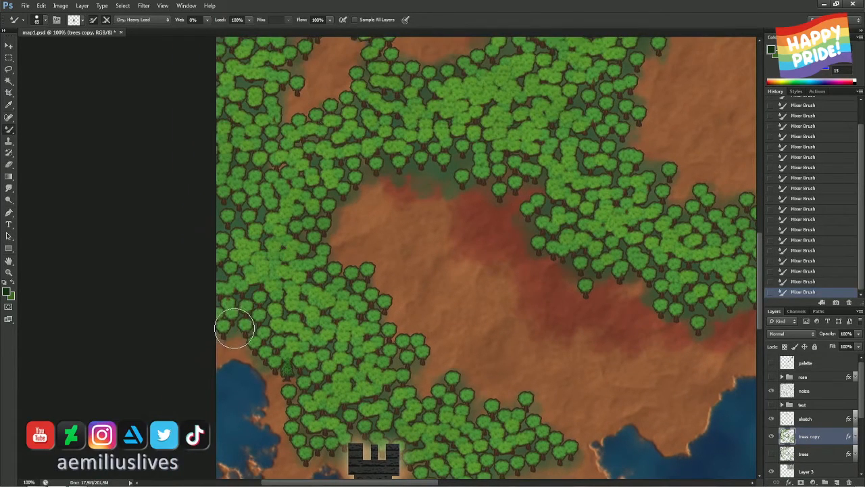
pyautogui.click(234, 332)
# Stamp five pines around the northern and western rim of the small clearing in the western forest
pyautogui.moveTo(301, 159); pyautogui.dragTo(308, 281)
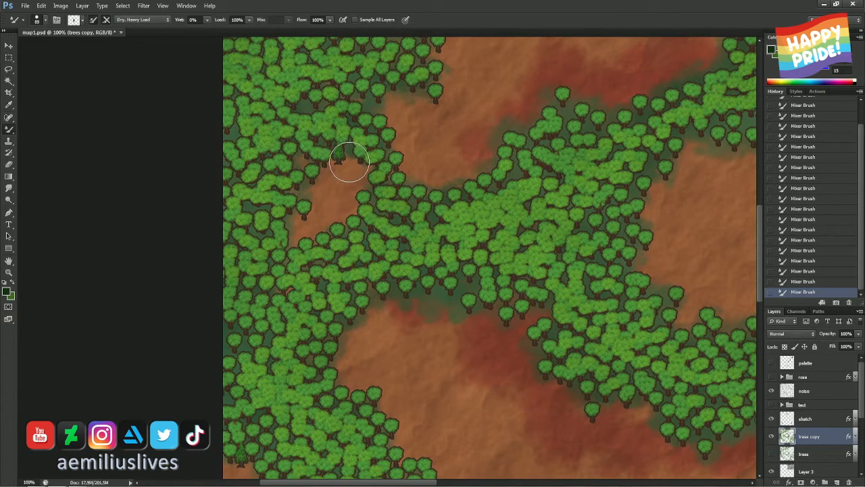
pyautogui.click(359, 175)
pyautogui.click(350, 158)
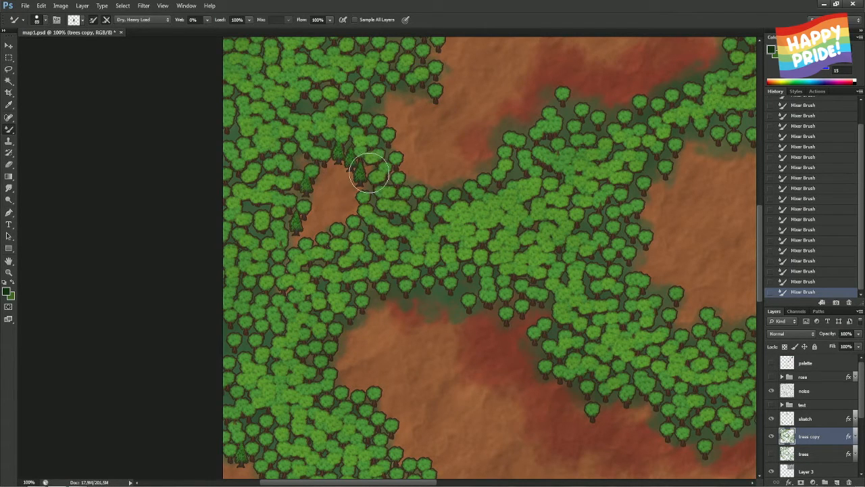
# Stamp two pines in the forest edge notch north-east of the small clearing, redoing the first misplaced one
pyautogui.moveTo(426, 151); pyautogui.dragTo(386, 274)
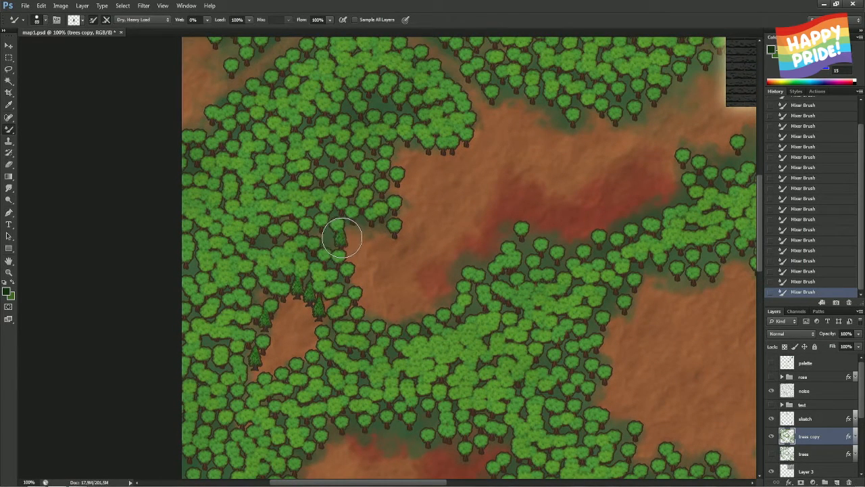
pyautogui.hotkey('ctrl', 'z')
pyautogui.click(349, 234)
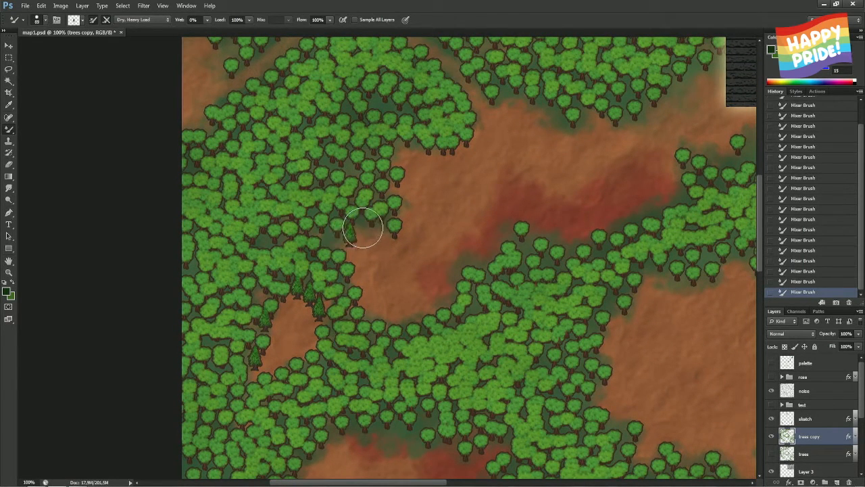
pyautogui.click(364, 224)
# Stamp a diagonal row of four pines along the forest edge on the valley's south-eastern side, beside the red ground
pyautogui.click(443, 290)
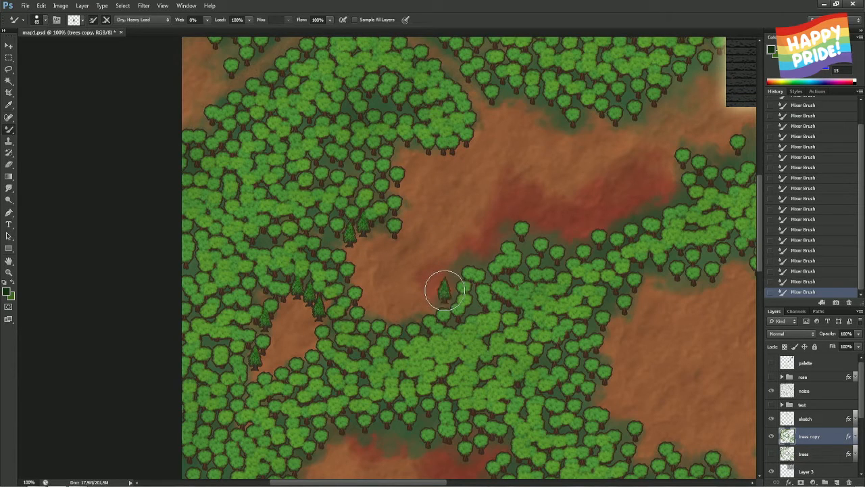
pyautogui.click(453, 263)
pyautogui.click(471, 250)
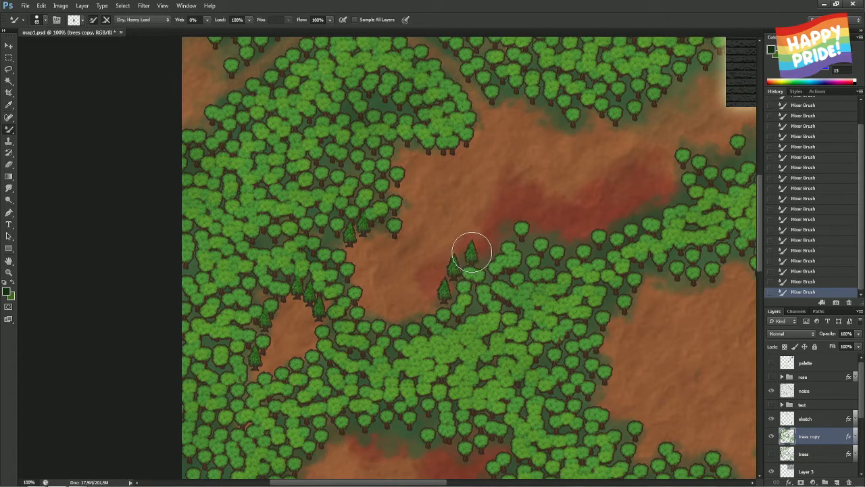
pyautogui.click(486, 241)
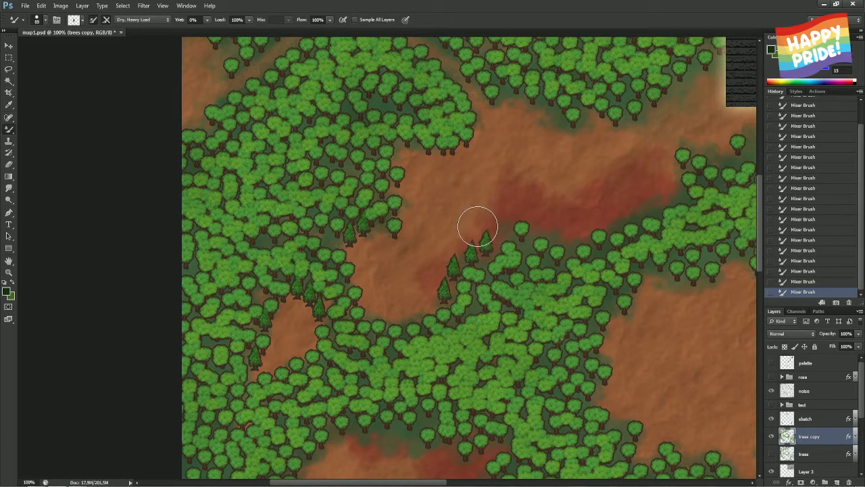
# Stamp a second row of four pines on the valley side of the diagonal row along its south-eastern forest edge
pyautogui.click(458, 240)
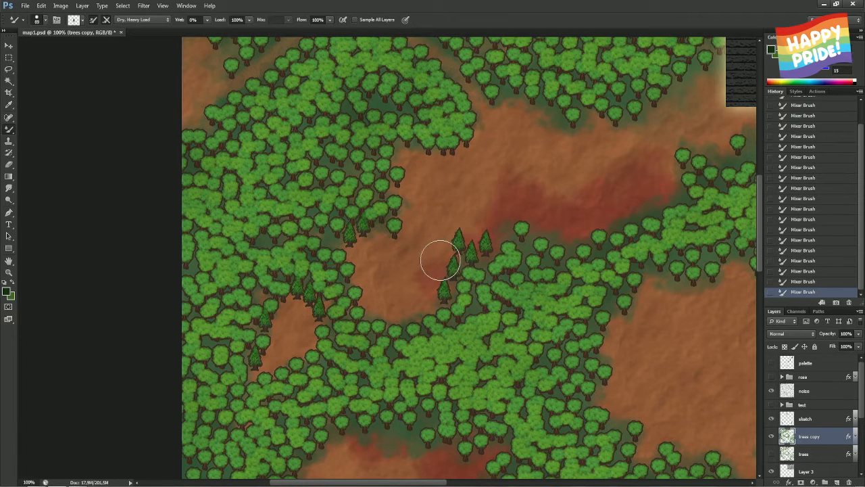
pyautogui.click(437, 260)
pyautogui.click(427, 277)
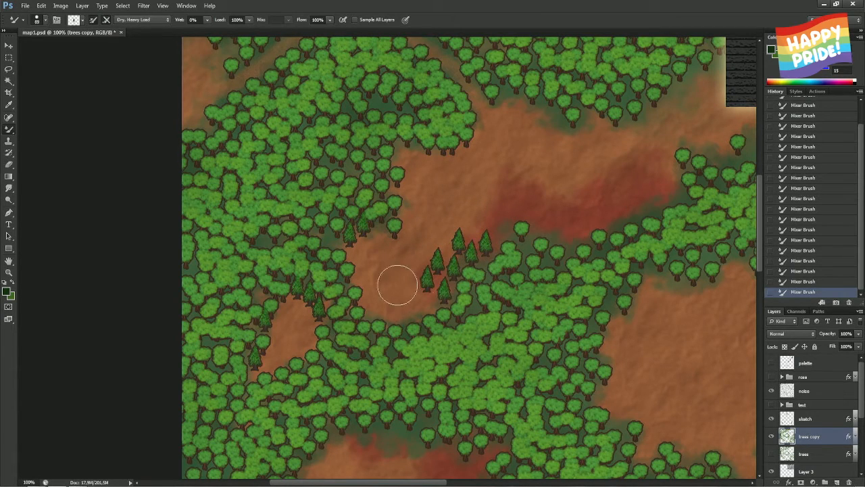
pyautogui.click(429, 295)
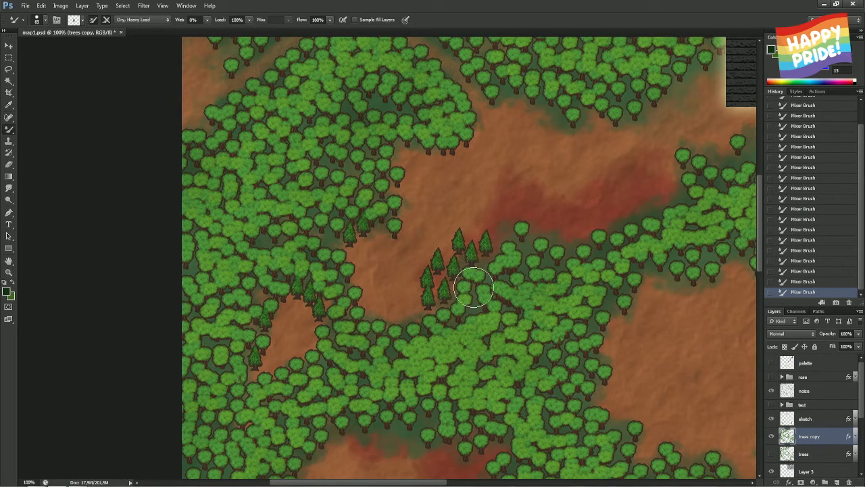
# Stamp four pines around the valley's southern tip, redoing the first misplaced one, and one at the north-eastern end of the diagonal row
pyautogui.click(410, 304)
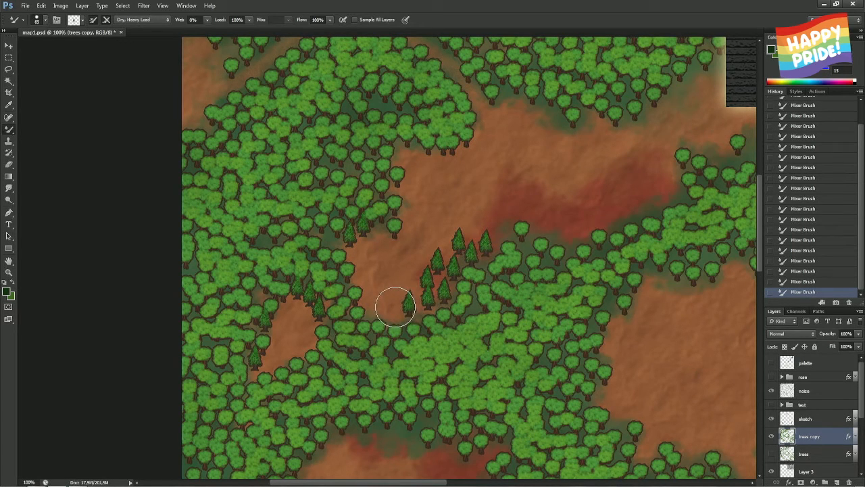
pyautogui.hotkey('ctrl', 'z')
pyautogui.click(414, 306)
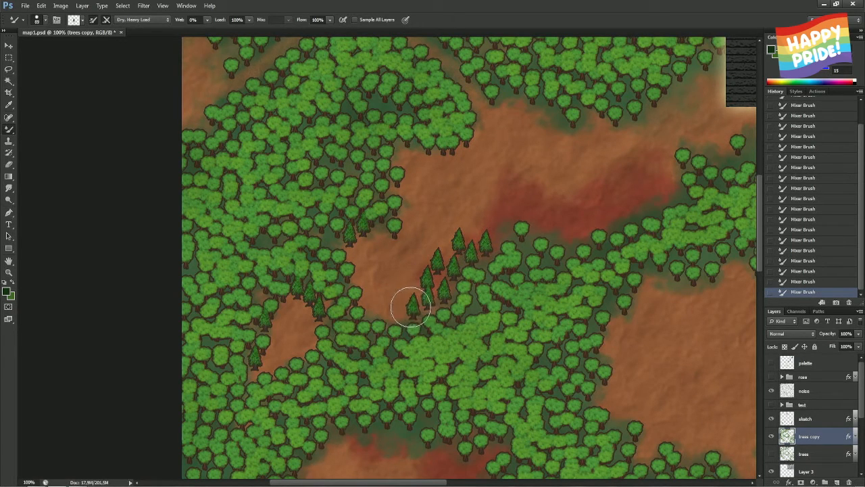
pyautogui.hotkey('ctrl', 'z')
pyautogui.click(401, 300)
pyautogui.click(391, 310)
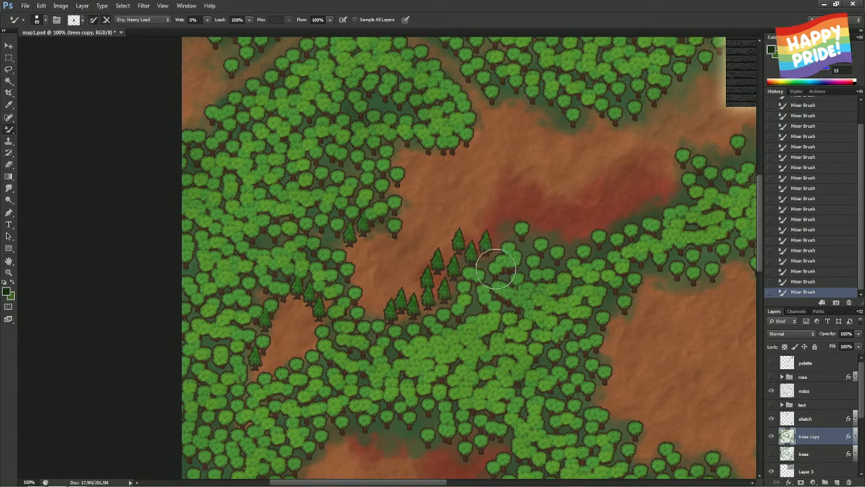
pyautogui.click(375, 304)
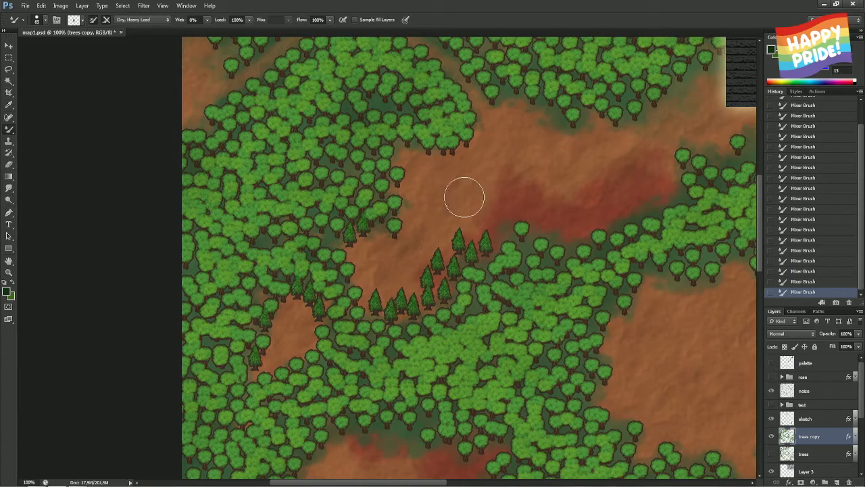
pyautogui.moveTo(463, 193); pyautogui.dragTo(327, 234)
pyautogui.click(361, 271)
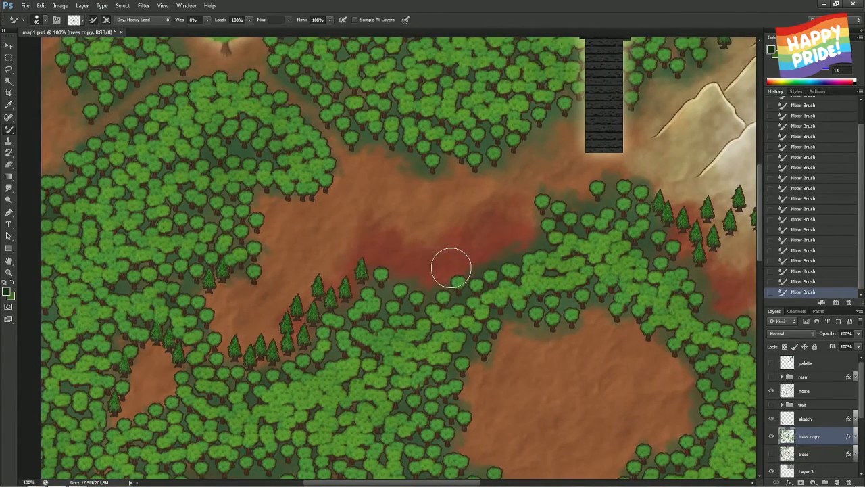
# Stamp four pines along the forest edge north of the valley, south-west of the tower
pyautogui.moveTo(430, 254)
pyautogui.mouseDown()
pyautogui.moveTo(382, 220)
pyautogui.moveTo(388, 312)
pyautogui.mouseUp()
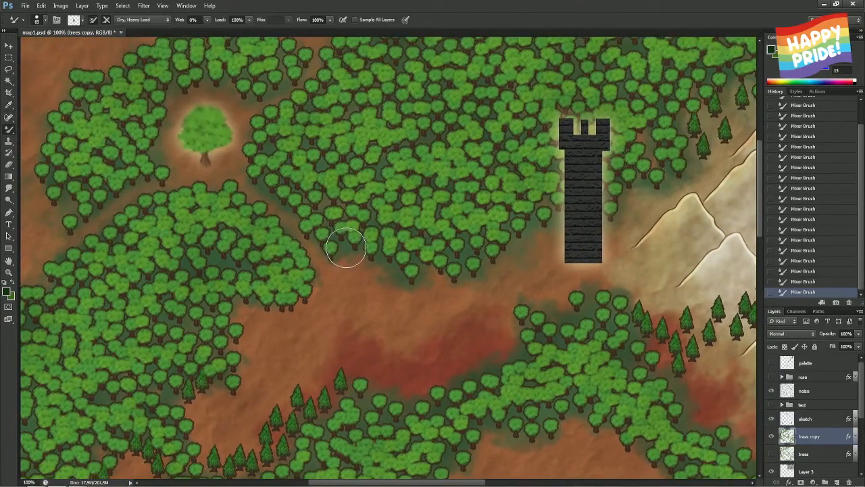
pyautogui.click(366, 256)
pyautogui.click(376, 260)
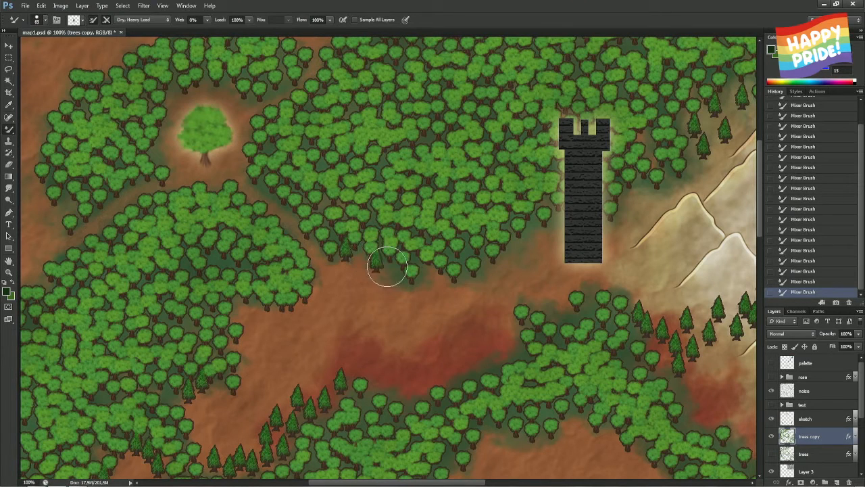
pyautogui.click(395, 271)
pyautogui.click(426, 270)
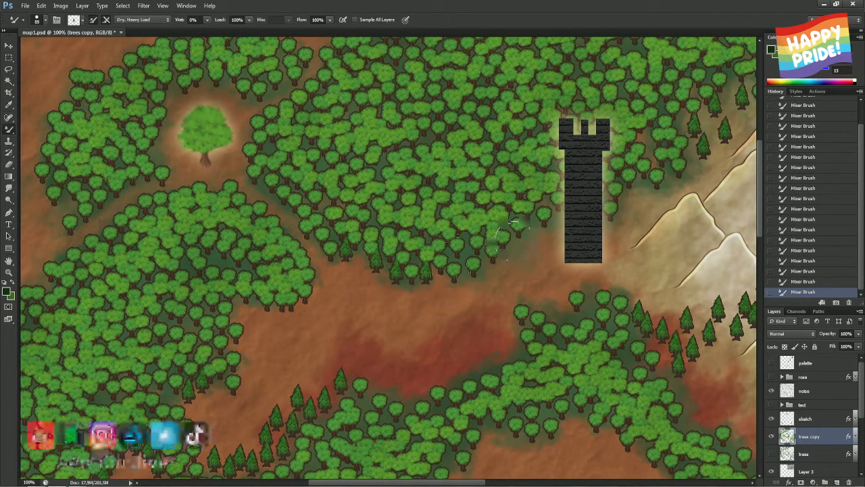
# Stamp pines in the valley's north-western notch, around the lone tree's clearing and on the northern map border, undoing the one on the clearing's eastern side
pyautogui.moveTo(285, 305); pyautogui.dragTo(324, 300)
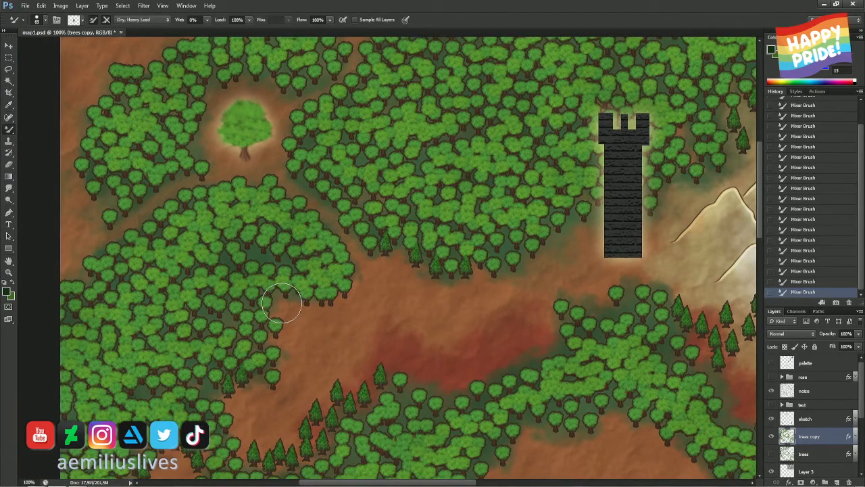
pyautogui.moveTo(217, 214); pyautogui.dragTo(412, 319)
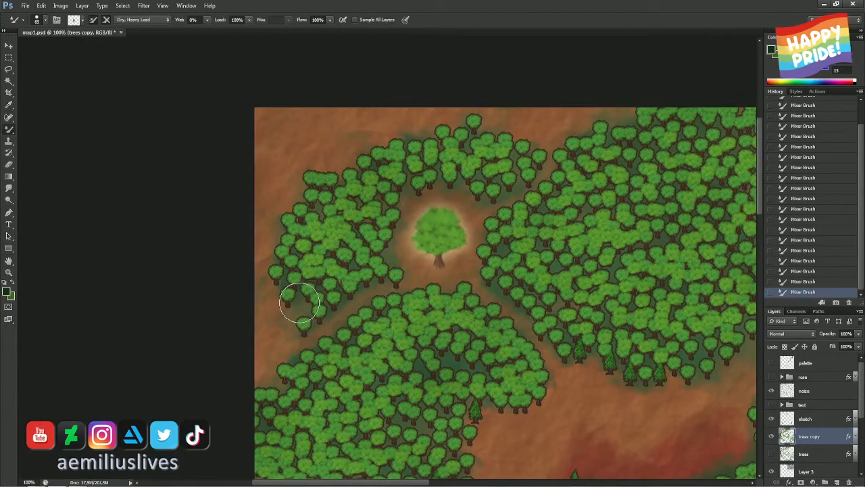
pyautogui.click(300, 302)
pyautogui.click(393, 249)
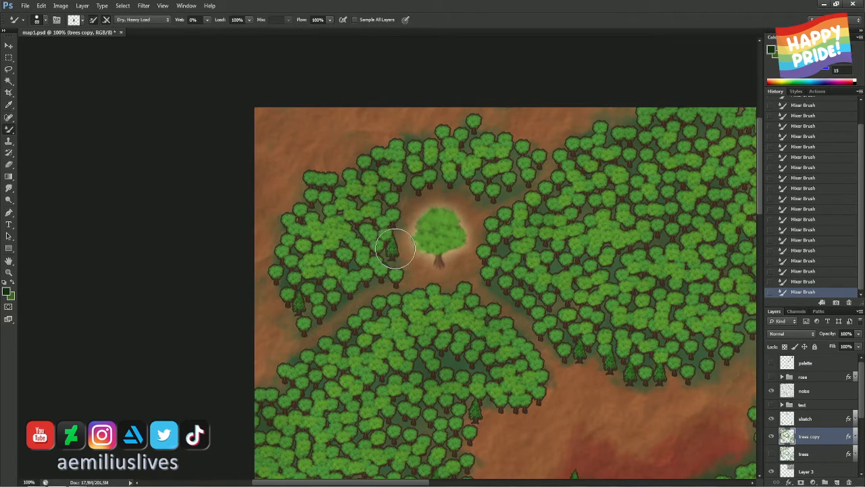
pyautogui.click(407, 195)
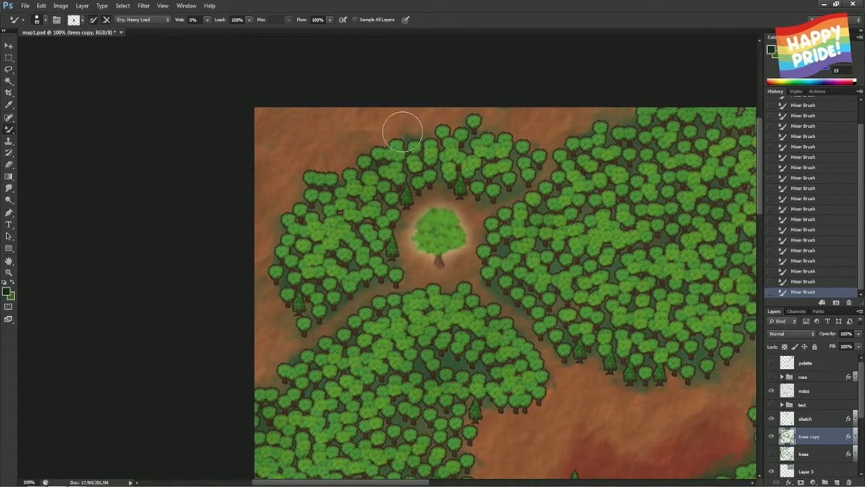
pyautogui.click(626, 112)
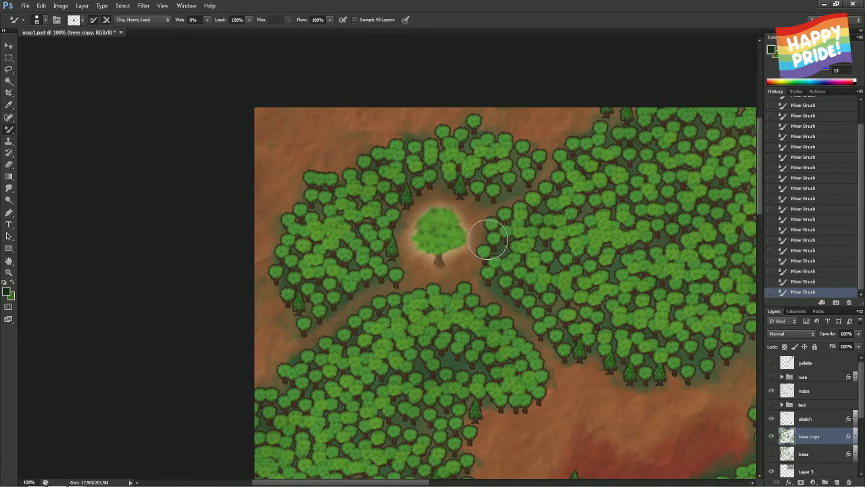
pyautogui.click(481, 230)
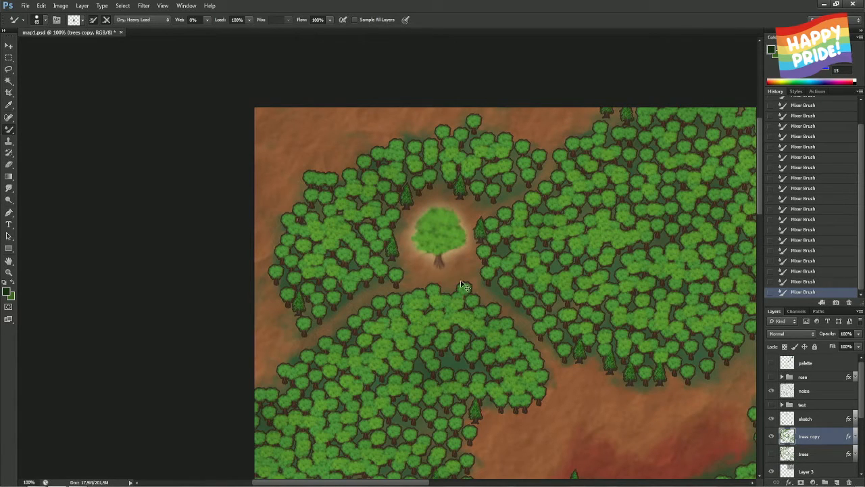
pyautogui.hotkey('ctrl', 'z')
# Stamp a pine on the north-western edge of the forest west of the lone tree, redoing the first misplaced one
pyautogui.click(340, 156)
pyautogui.hotkey('ctrl', 'z')
pyautogui.click(336, 157)
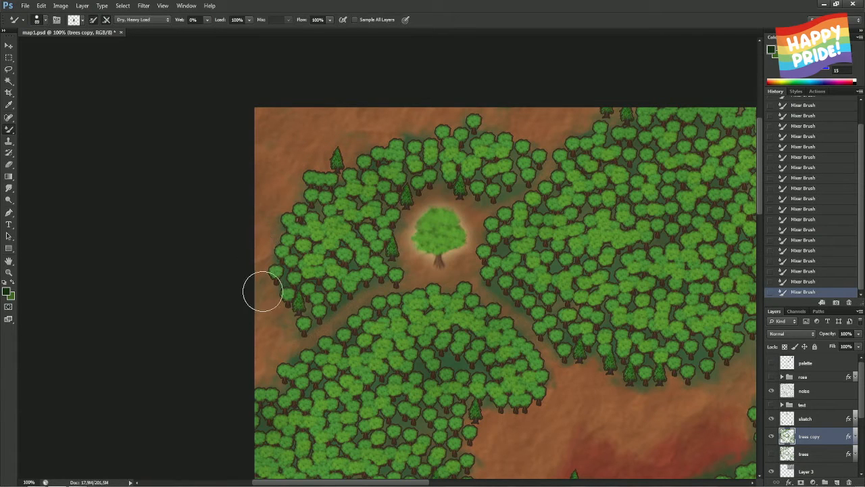
# Stamp a cluster of six pines between the western map border and the forest's south-western corner, restamping a misplaced one
pyautogui.click(276, 315)
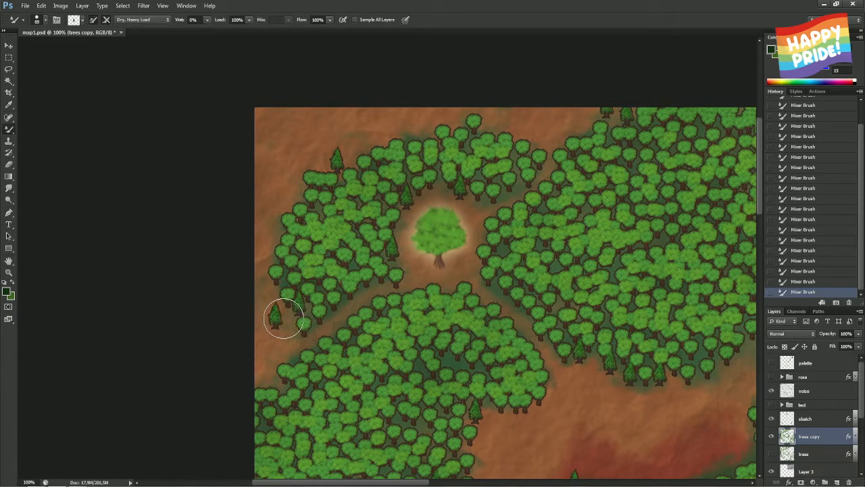
pyautogui.click(284, 319)
pyautogui.hotkey('ctrl', 'z')
pyautogui.click(286, 320)
pyautogui.click(266, 285)
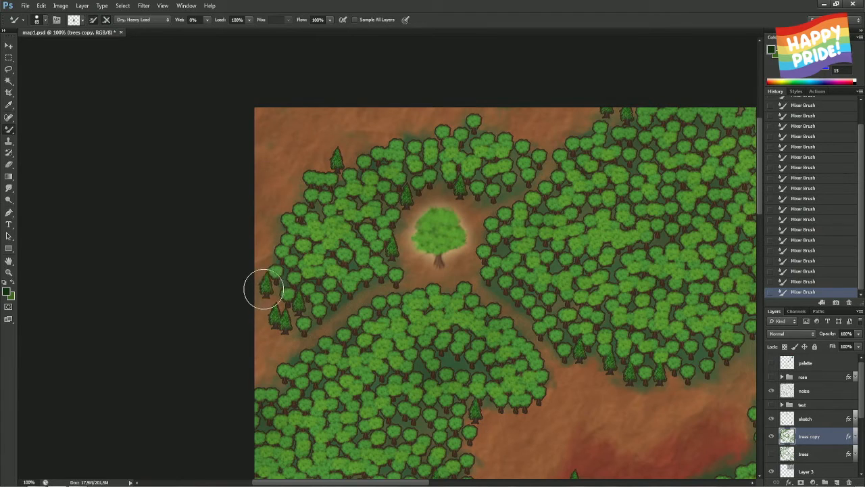
pyautogui.click(261, 304)
pyautogui.click(262, 339)
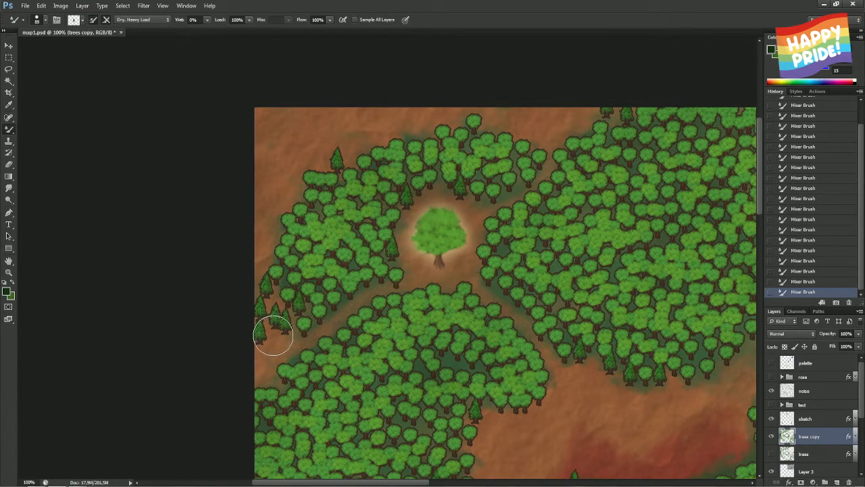
pyautogui.click(272, 338)
# Stamp pines along the western map border beside the forest's north-western edge, reverting the misplaced one through the history
pyautogui.click(260, 245)
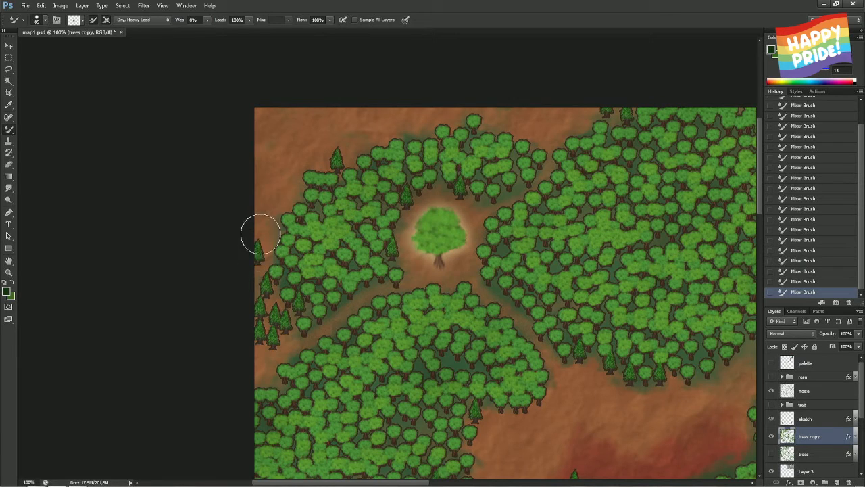
pyautogui.click(272, 222)
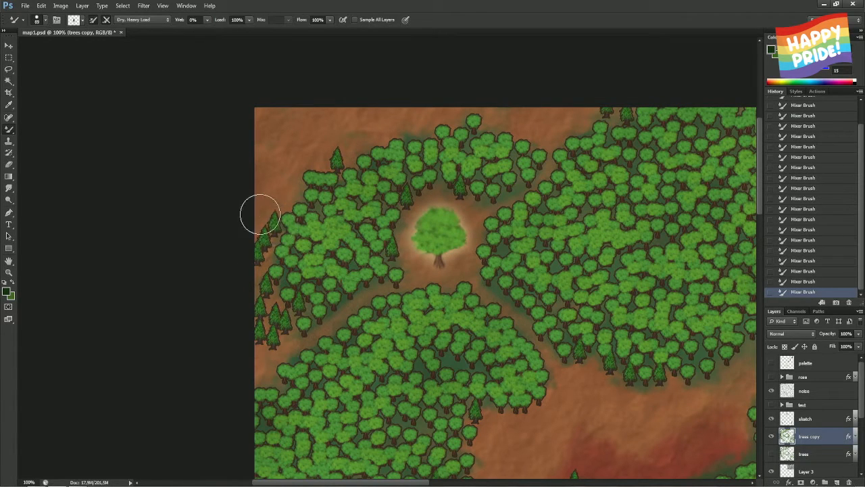
pyautogui.click(808, 273)
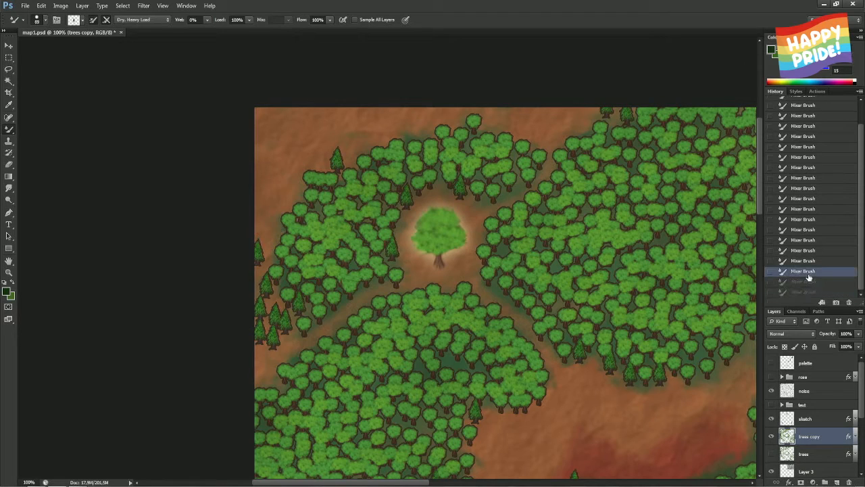
pyautogui.click(271, 234)
pyautogui.click(269, 242)
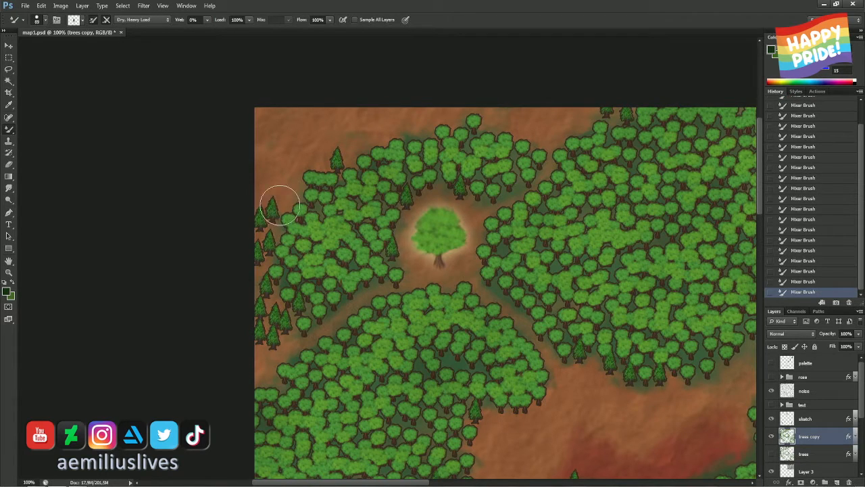
pyautogui.moveTo(287, 184); pyautogui.dragTo(333, 181)
# Fill the gaps between pines along the forest edge and mountain foothills north-east of the tower with additional pines
pyautogui.moveTo(266, 120); pyautogui.dragTo(133, 223)
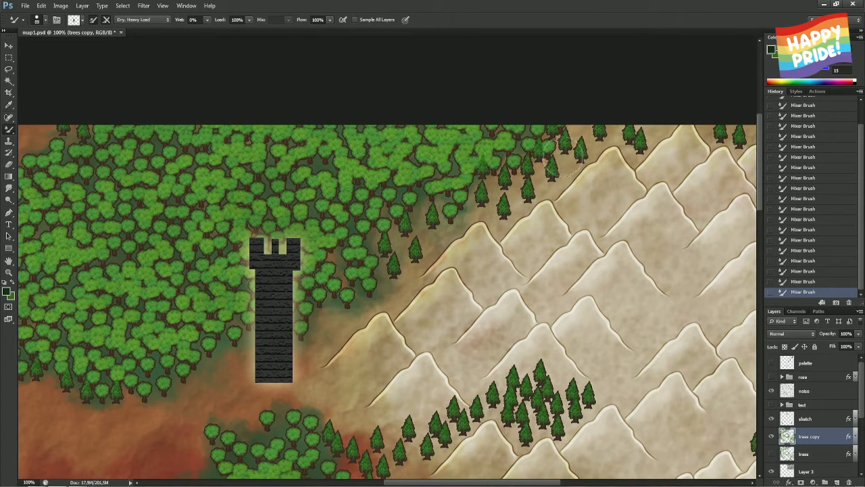
pyautogui.click(519, 178)
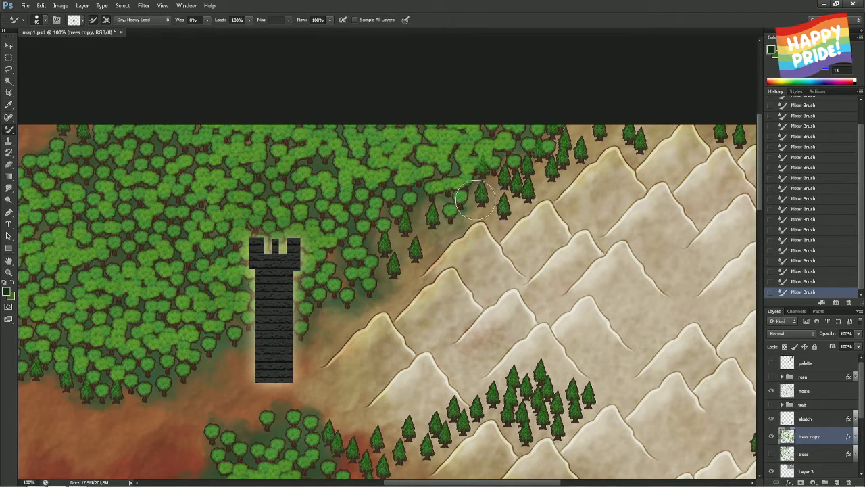
pyautogui.click(471, 201)
pyautogui.hscroll(3, 582, 183)
pyautogui.scroll(-1, 474, 196)
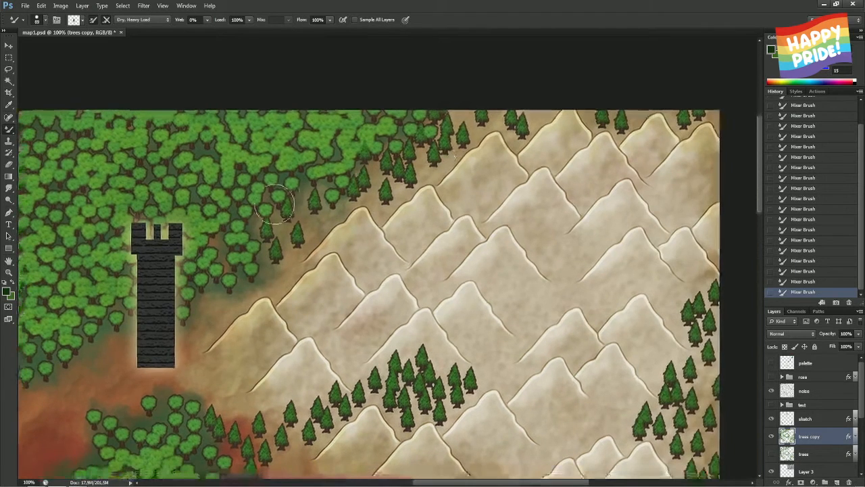
pyautogui.click(304, 211)
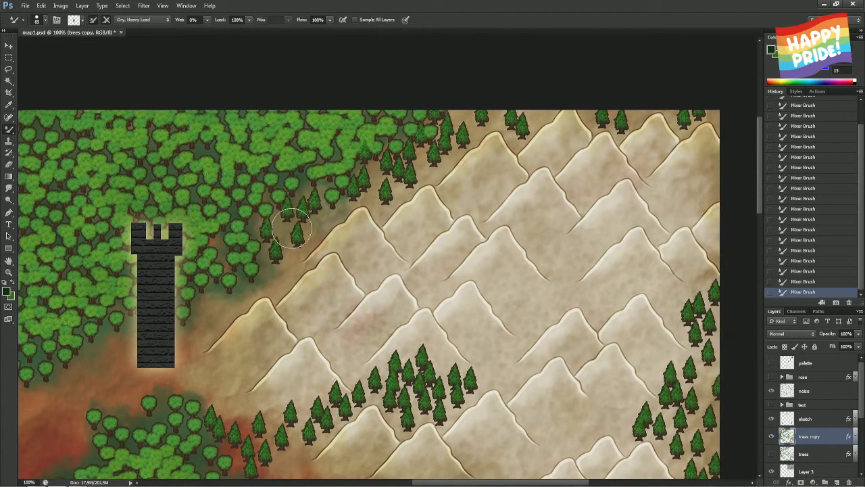
# Add a pine to the grove on the mountains' eastern side near the map border, and save the map
pyautogui.hscroll(1, 433, 196)
pyautogui.scroll(-1, 433, 196)
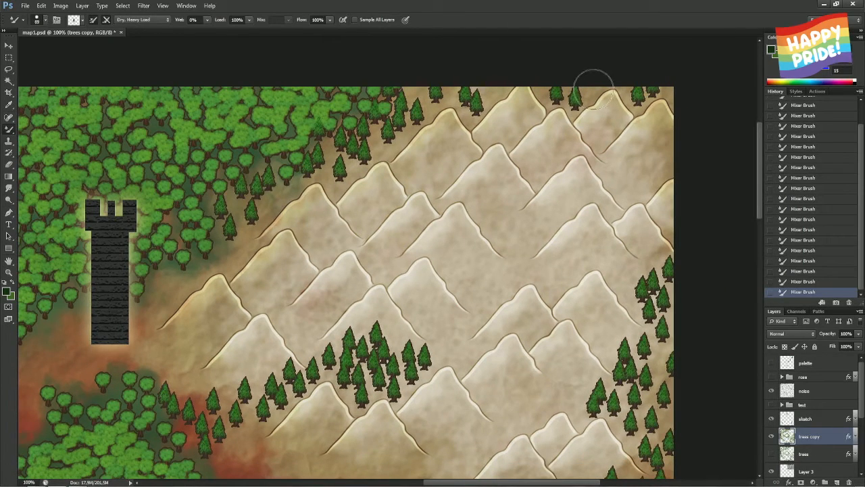
pyautogui.scroll(-5, 592, 86)
pyautogui.hscroll(1, 608, 230)
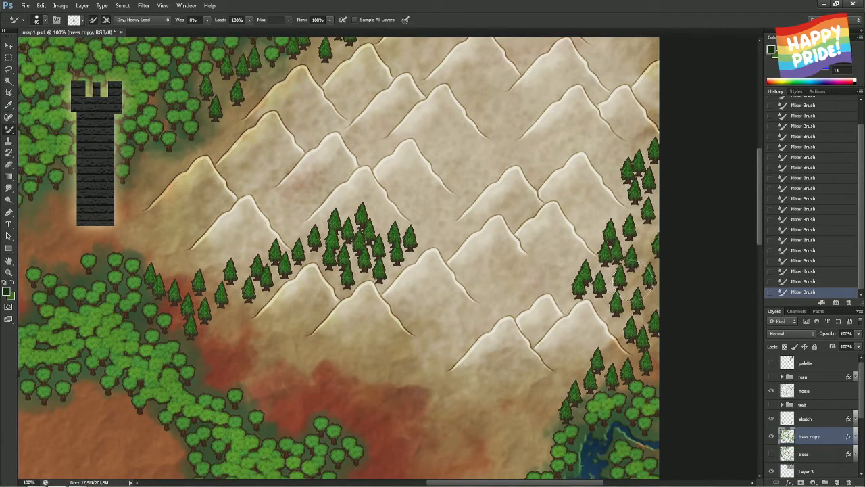
pyautogui.click(632, 279)
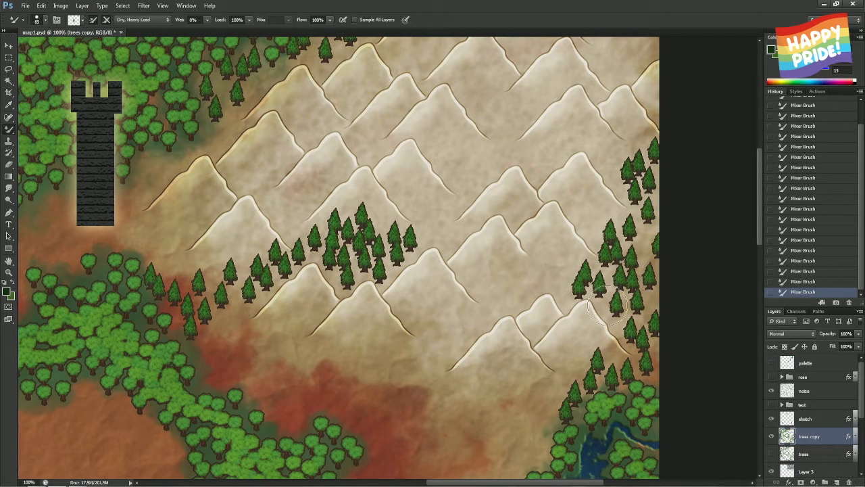
pyautogui.scroll(-4, 514, 263)
pyautogui.hscroll(-1, 514, 263)
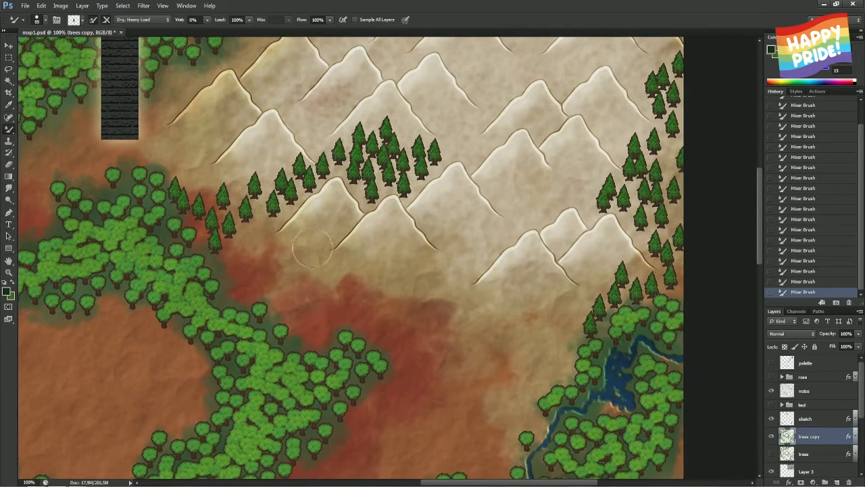
pyautogui.moveTo(261, 253); pyautogui.dragTo(439, 177)
pyautogui.hotkey('ctrl', 's')
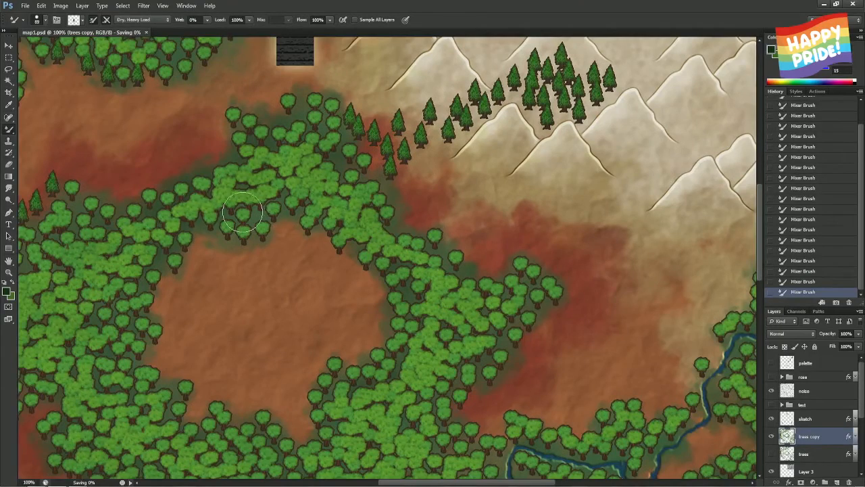
# Stamp two pines on the forest edge north-west of the central clearing and a row of six pines across the red valley beside it
pyautogui.moveTo(179, 205); pyautogui.dragTo(348, 190)
pyautogui.click(274, 182)
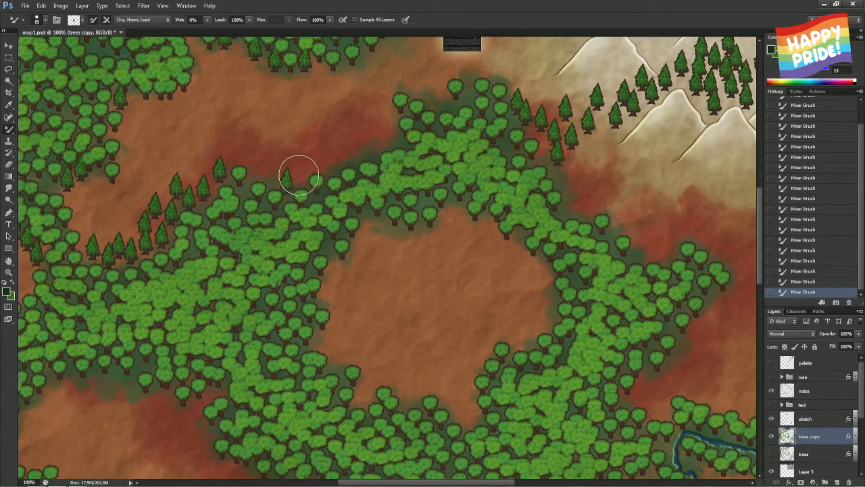
pyautogui.click(301, 169)
pyautogui.click(239, 141)
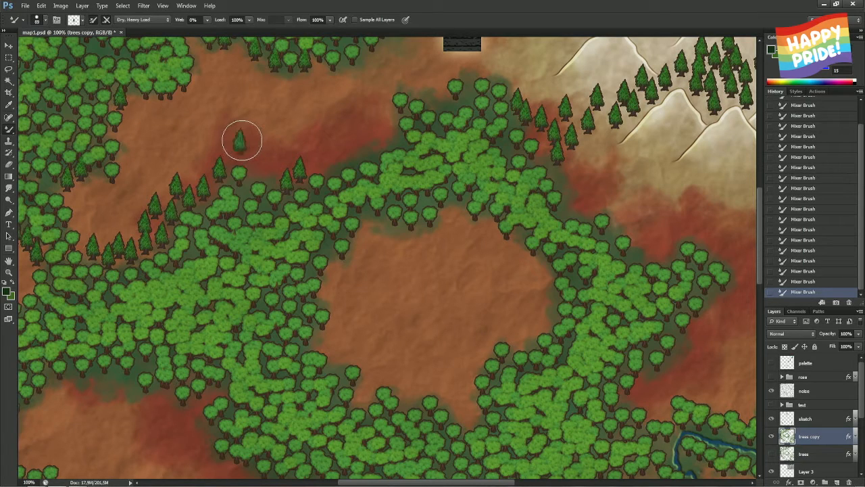
pyautogui.click(263, 146)
pyautogui.click(283, 136)
pyautogui.click(301, 136)
pyautogui.click(327, 126)
pyautogui.click(345, 123)
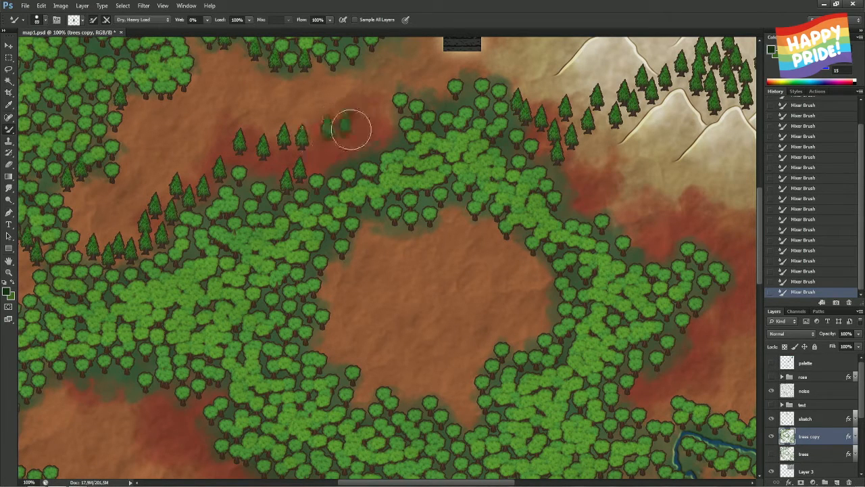
# Extend the valley's pine row east to the forest and start a second row of pines beneath its eastern end
pyautogui.click(363, 112)
pyautogui.click(377, 115)
pyautogui.click(386, 134)
pyautogui.click(359, 130)
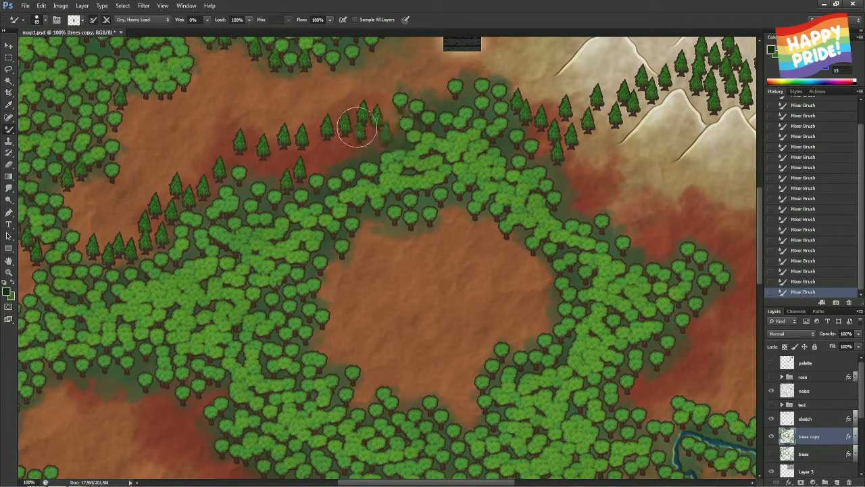
pyautogui.click(343, 139)
pyautogui.click(319, 140)
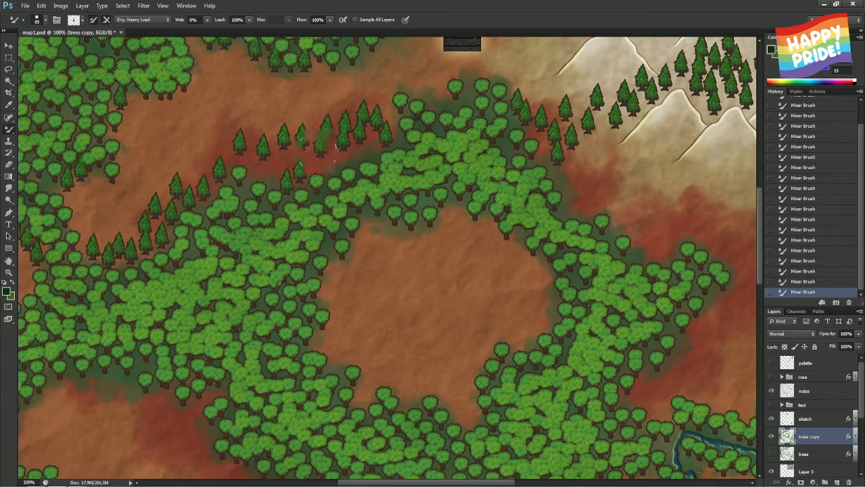
# Fill the space between the valley's pine row and the forest edge to its south with more pines
pyautogui.click(313, 160)
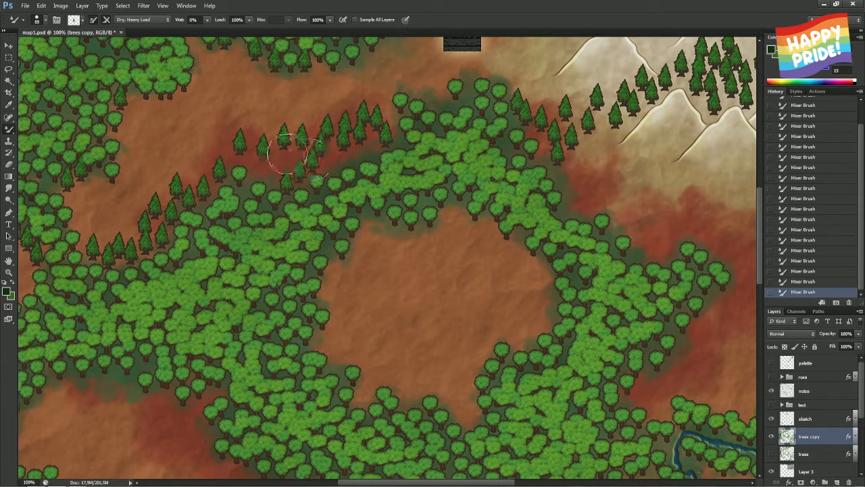
pyautogui.click(287, 154)
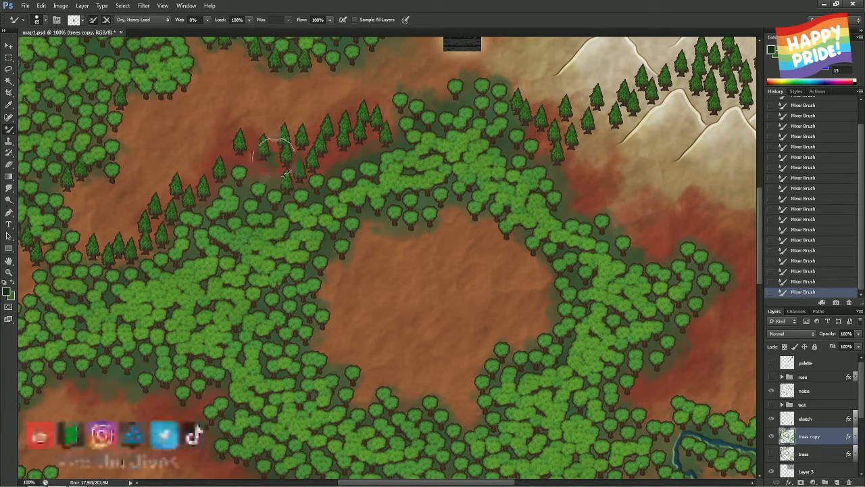
pyautogui.click(270, 160)
pyautogui.click(257, 161)
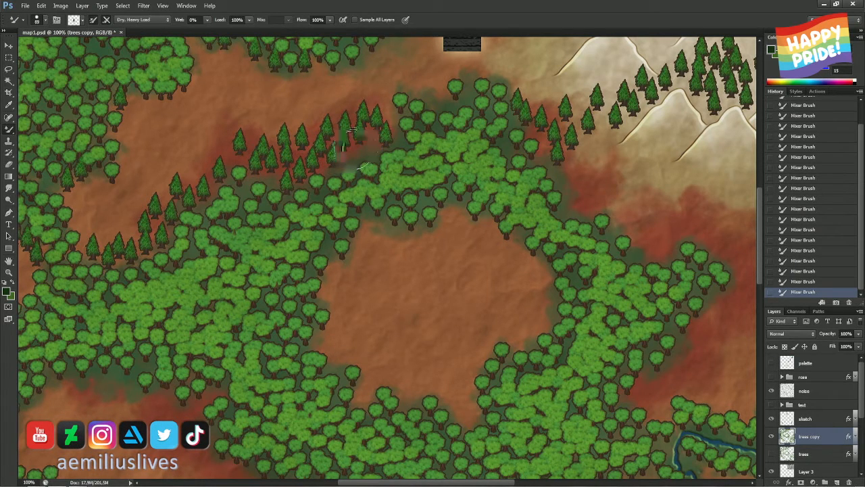
pyautogui.moveTo(377, 143); pyautogui.dragTo(362, 147)
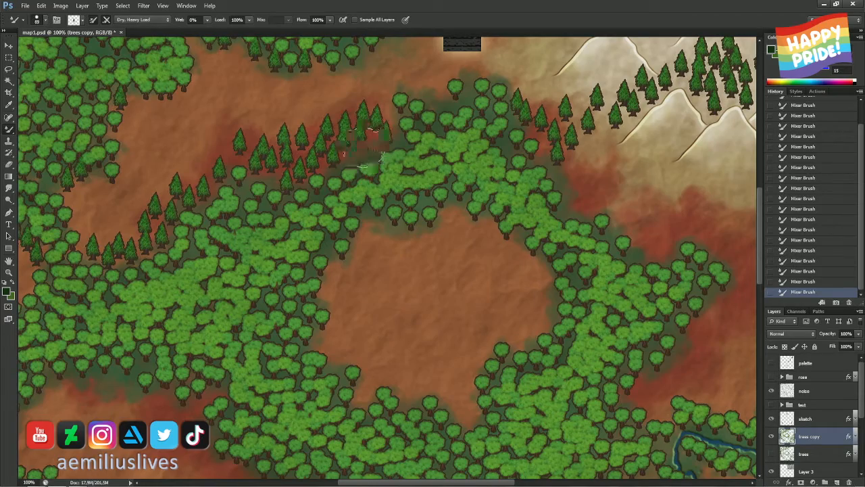
pyautogui.click(371, 144)
# Examine the whole map, the central clearing, the northern tower's surroundings and the mountains for areas that need more pines
pyautogui.moveTo(406, 169); pyautogui.dragTo(480, 273)
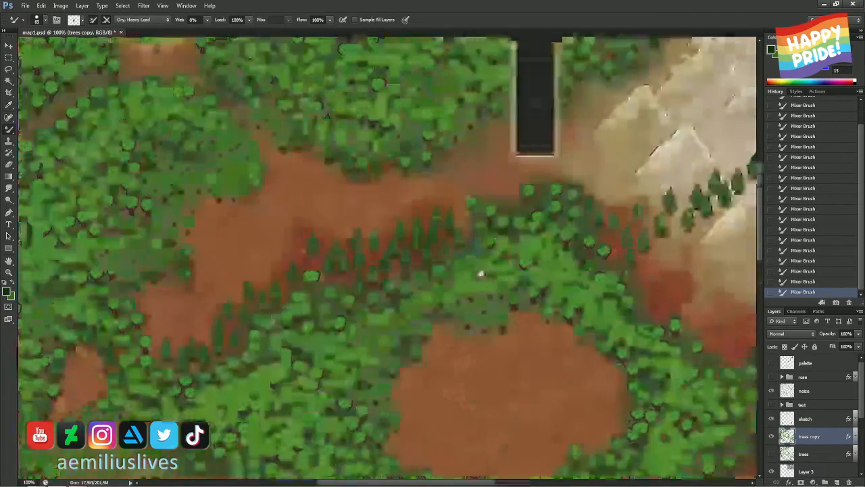
pyautogui.hotkey('ctrl', '0')
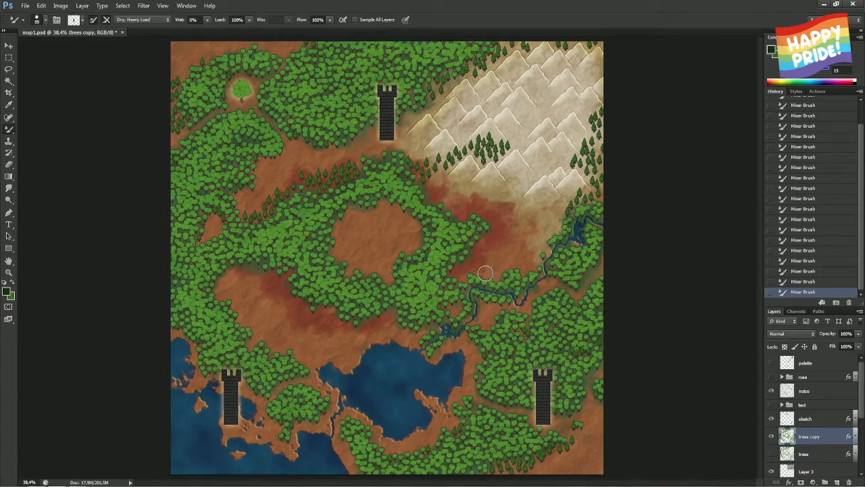
pyautogui.scroll(3, 417, 311)
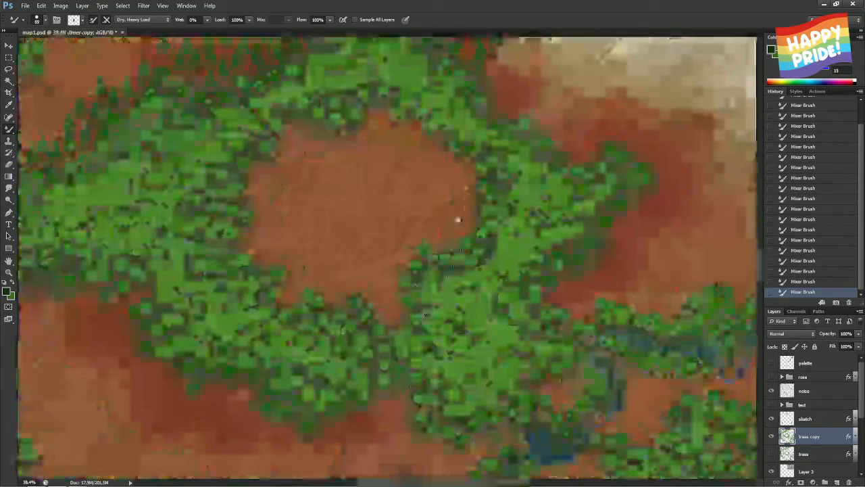
pyautogui.rightClick(567, 438)
pyautogui.click(553, 4)
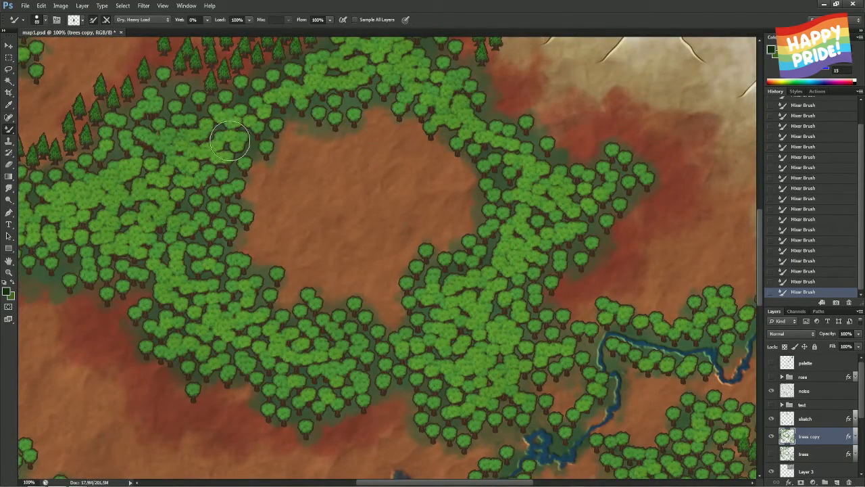
pyautogui.moveTo(367, 253); pyautogui.dragTo(451, 350)
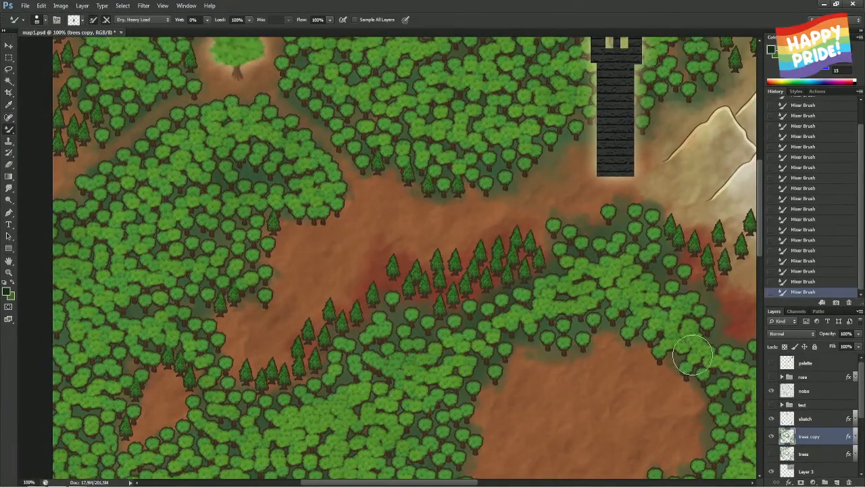
pyautogui.moveTo(633, 377)
pyautogui.mouseDown()
pyautogui.moveTo(450, 144)
pyautogui.moveTo(402, 114)
pyautogui.mouseUp()
pyautogui.moveTo(618, 253)
pyautogui.mouseDown()
pyautogui.moveTo(186, 121)
pyautogui.moveTo(395, 469)
pyautogui.mouseUp()
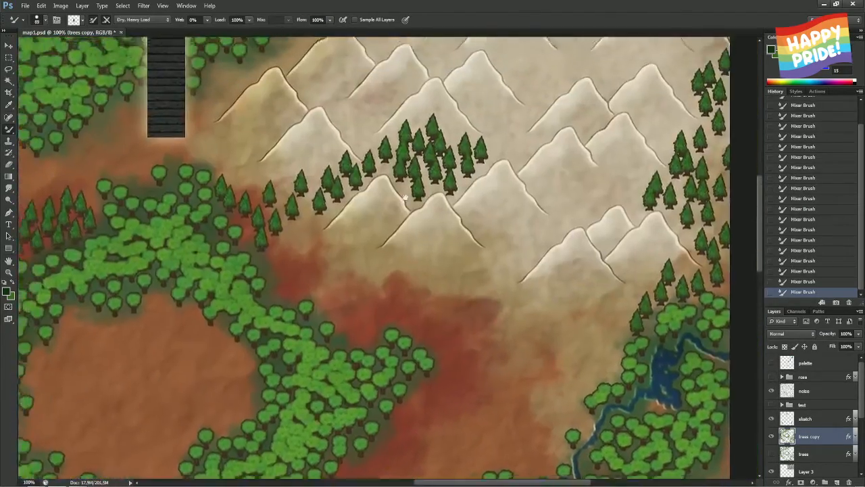
pyautogui.moveTo(423, 179); pyautogui.dragTo(400, 349)
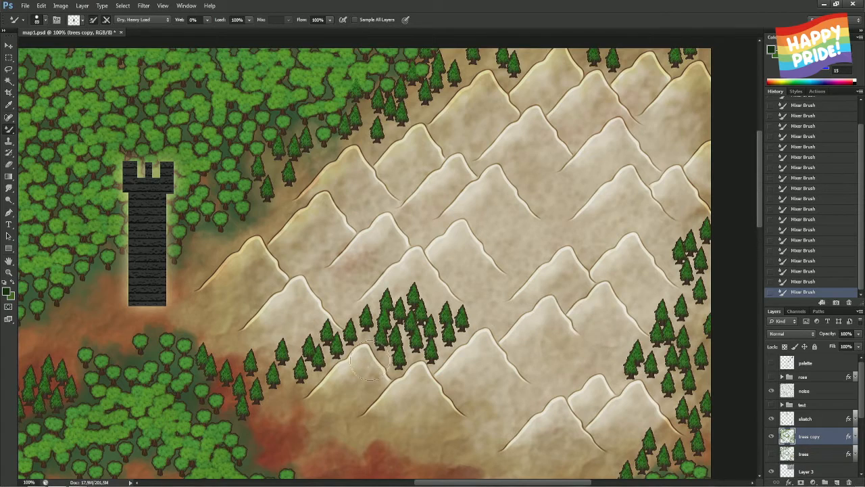
# Stamp two more pines at the southern end of the pine group on the forest edge south-east of the northern tower
pyautogui.moveTo(361, 363); pyautogui.dragTo(405, 251)
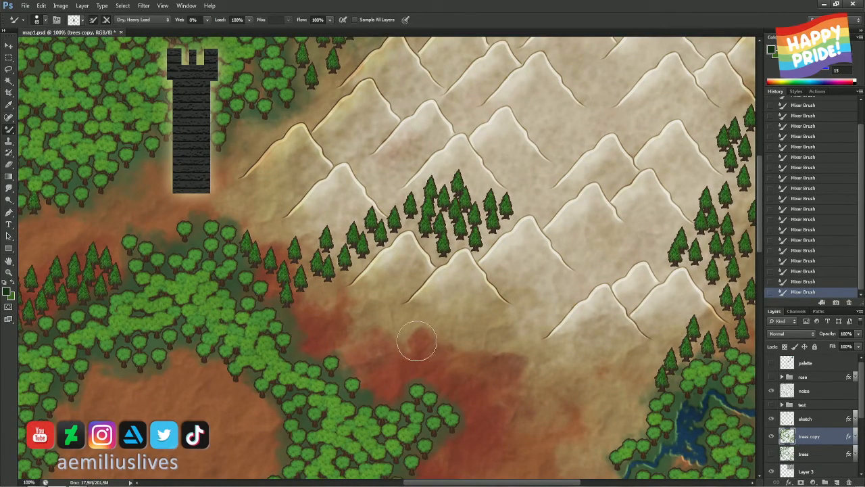
pyautogui.click(294, 311)
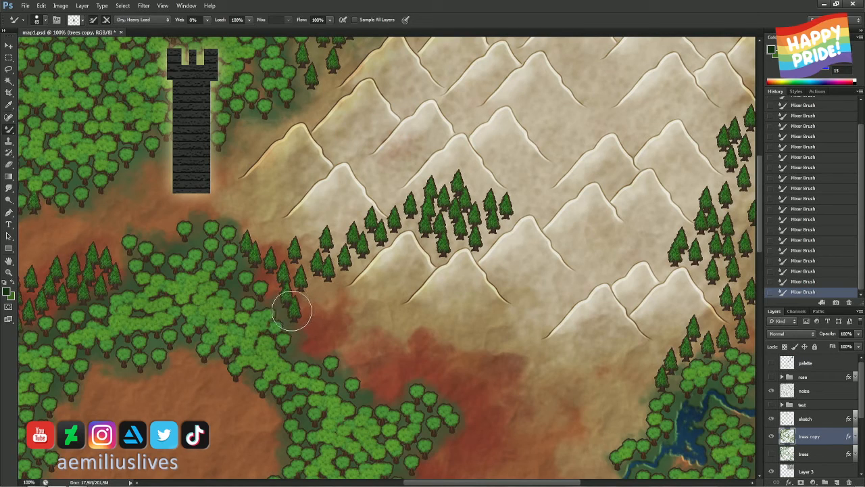
pyautogui.click(274, 295)
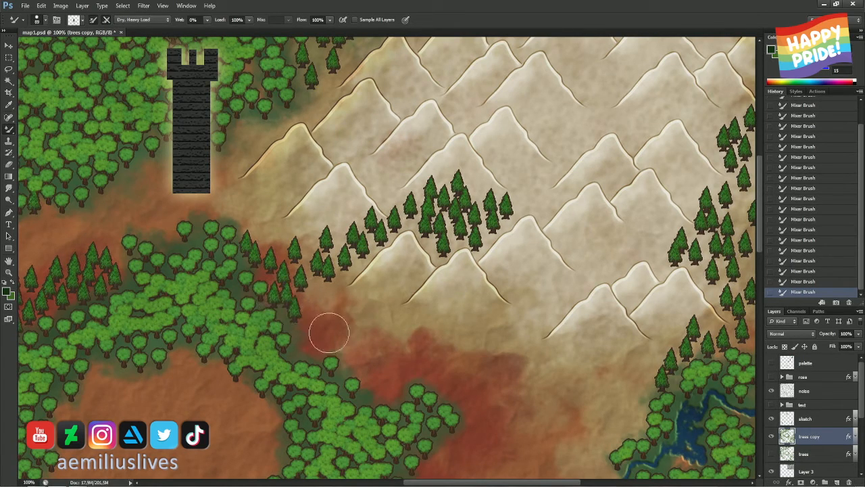
# Undo the misplaced pine in the forest east of the river, and stamp three pines along the river's south-eastern bank
pyautogui.moveTo(295, 345); pyautogui.dragTo(464, 189)
pyautogui.moveTo(604, 335); pyautogui.dragTo(359, 239)
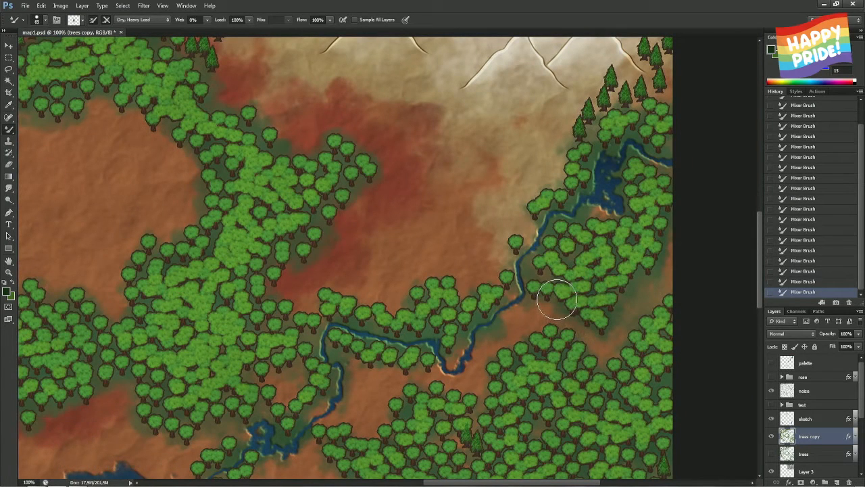
pyautogui.hotkey('ctrl', 'z')
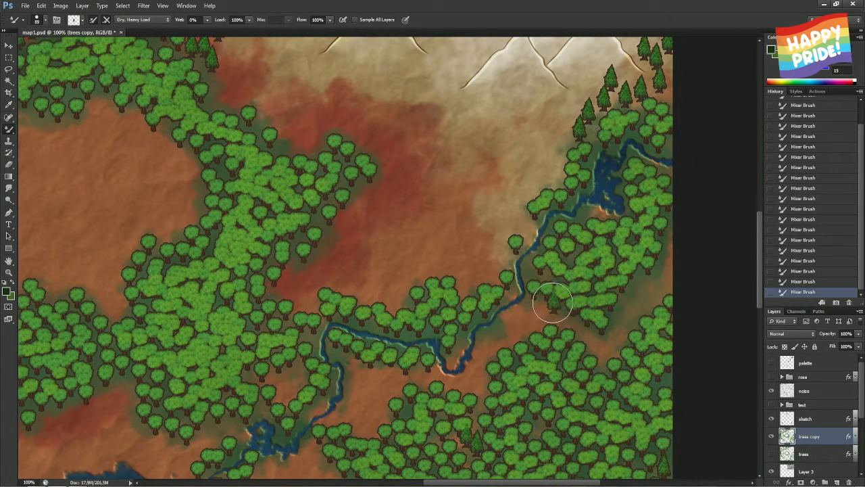
pyautogui.hotkey('ctrl', 'z')
pyautogui.click(525, 303)
pyautogui.click(510, 311)
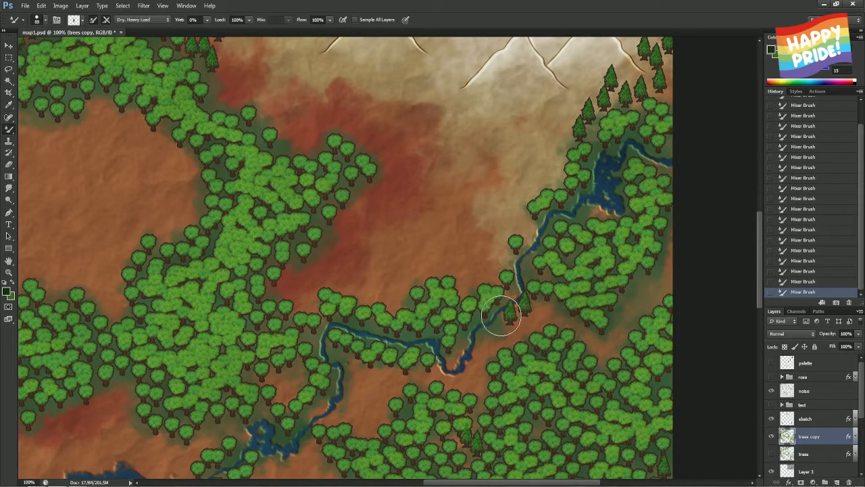
pyautogui.click(494, 323)
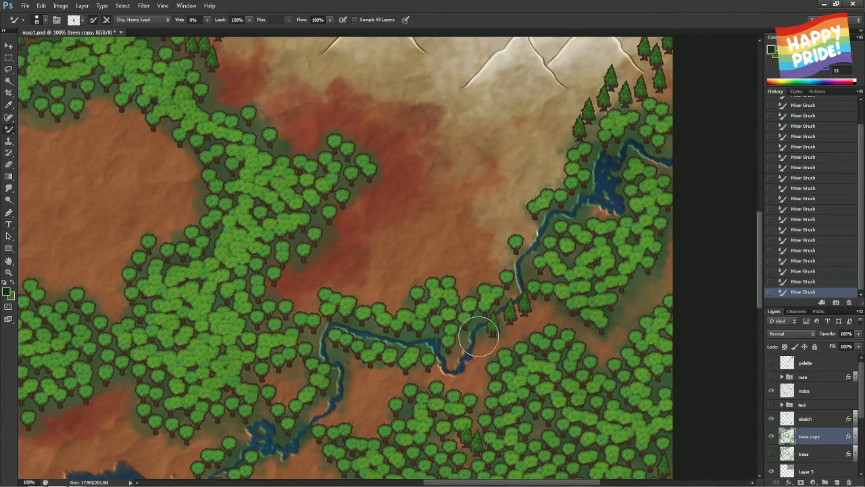
# Stamp a pine on the river bend's eastern bank and two in the small clearing west of it, reverting misplaced ones
pyautogui.moveTo(394, 379); pyautogui.dragTo(431, 298)
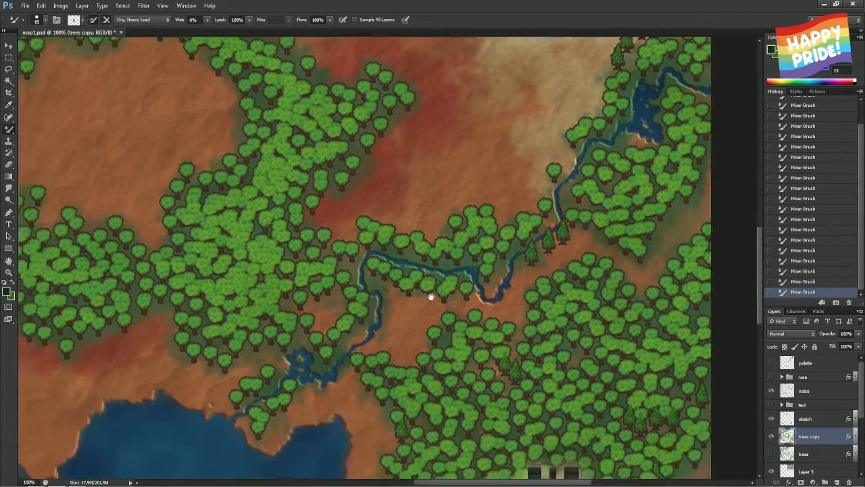
pyautogui.click(382, 281)
pyautogui.hotkey('ctrl', 'z')
pyautogui.click(389, 291)
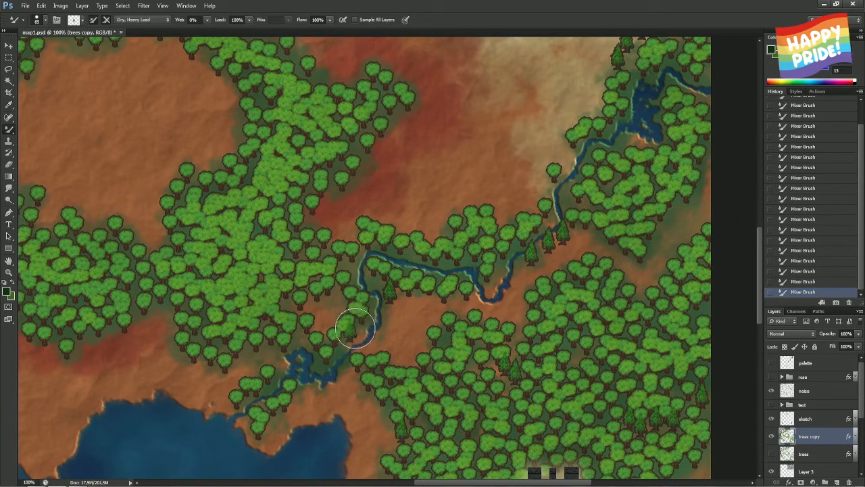
pyautogui.click(356, 328)
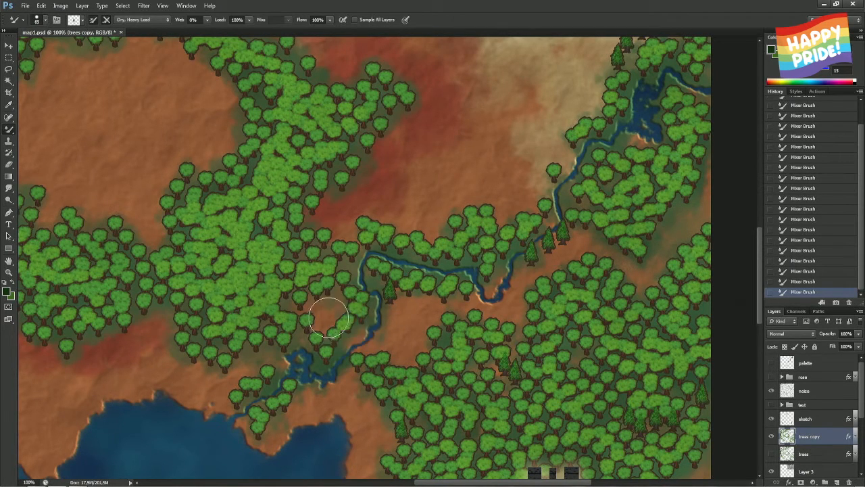
pyautogui.click(316, 306)
pyautogui.click(331, 297)
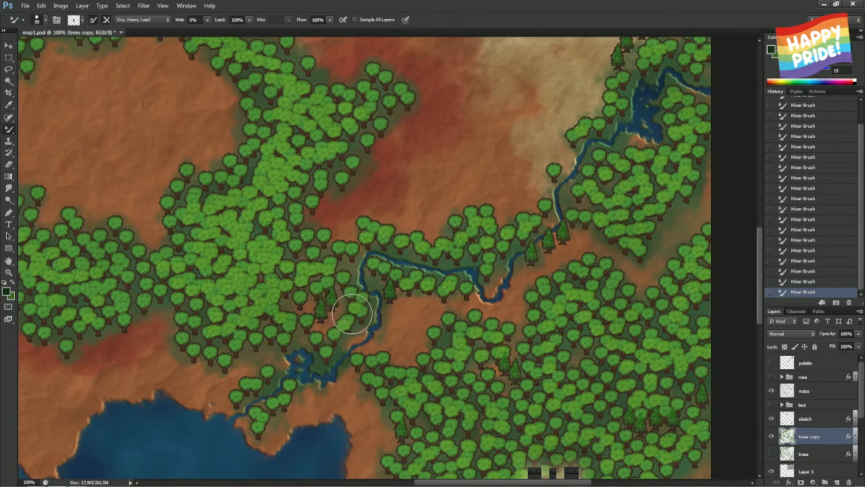
pyautogui.hotkey('ctrl', 'z')
# Stamp two pines on the forest edge north-west of the river mouth and two in the grove on the lake shore
pyautogui.moveTo(392, 314); pyautogui.dragTo(425, 250)
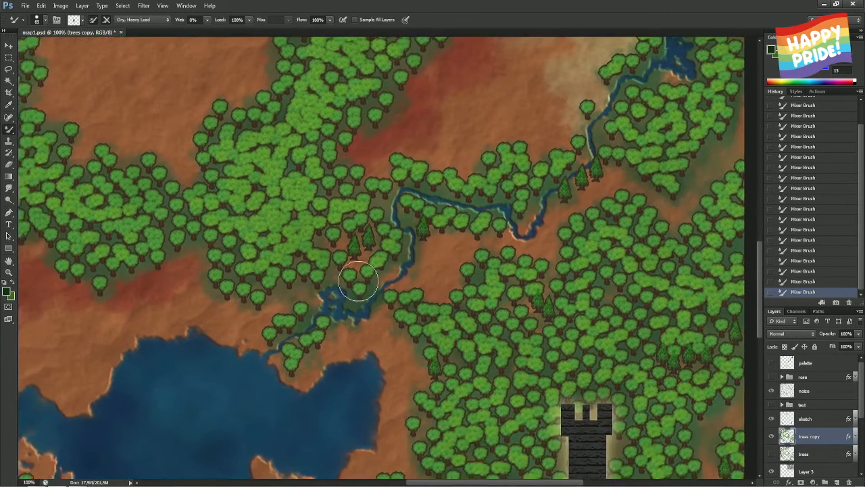
pyautogui.click(277, 296)
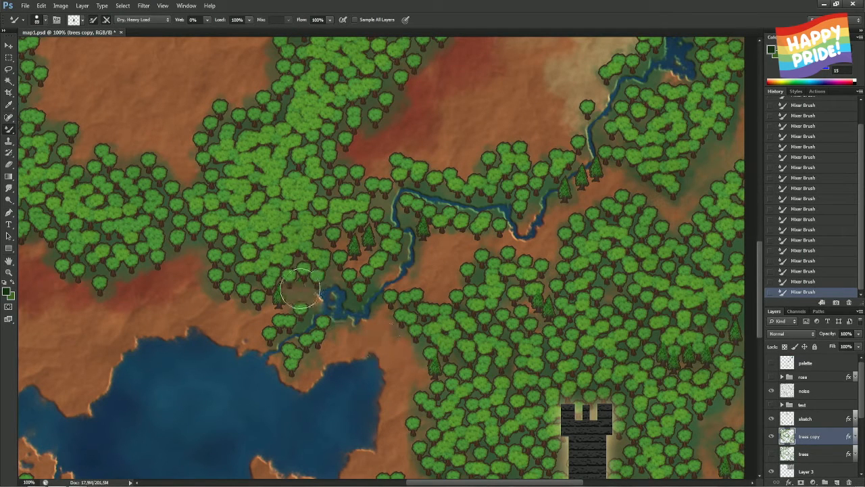
pyautogui.click(301, 289)
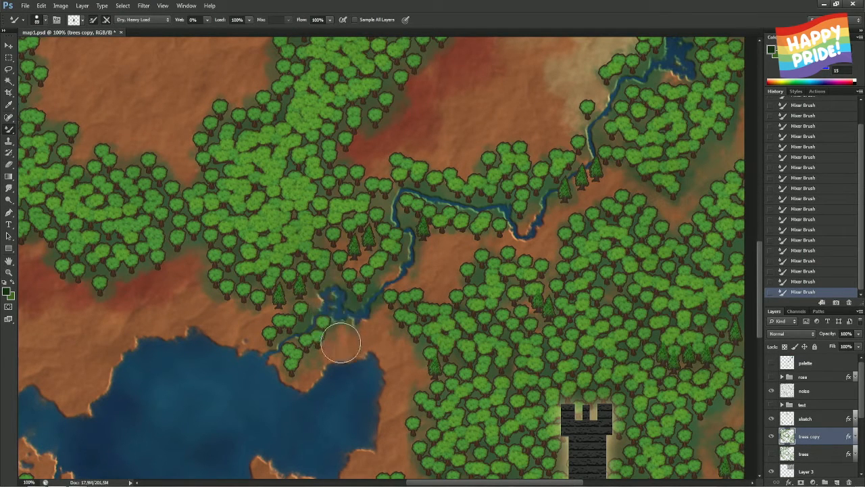
pyautogui.click(302, 365)
pyautogui.click(314, 350)
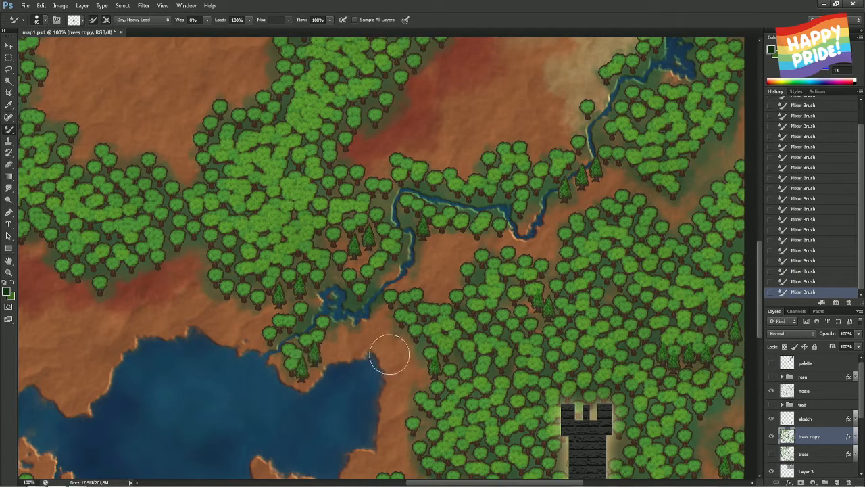
# Stamp two pines on the forest edge east of the south-eastern tower, beside the gap near the map border
pyautogui.moveTo(426, 337); pyautogui.dragTo(377, 245)
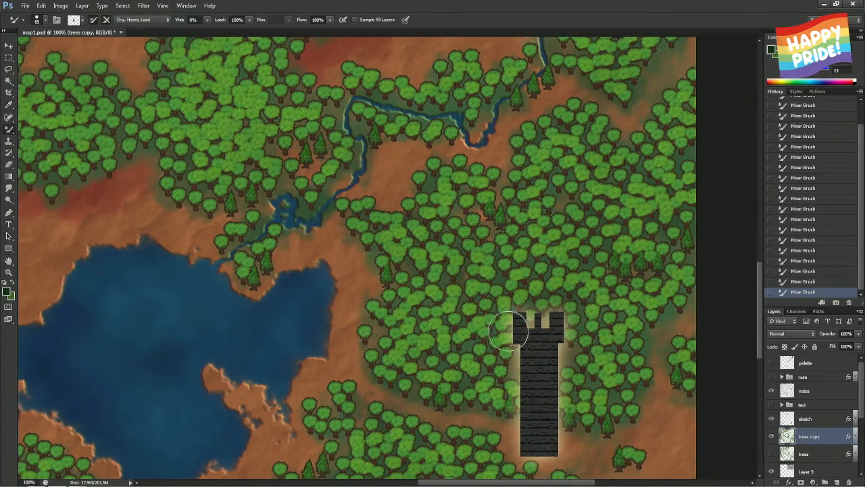
pyautogui.click(650, 339)
pyautogui.click(671, 314)
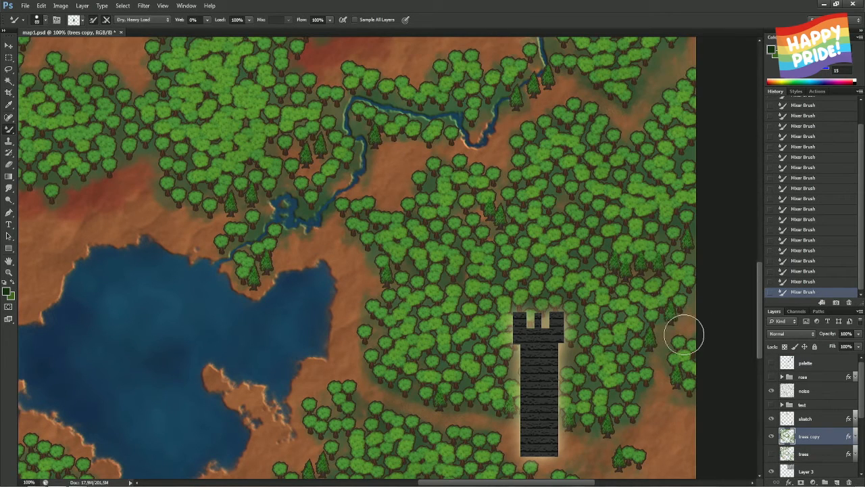
pyautogui.moveTo(648, 332); pyautogui.dragTo(605, 252)
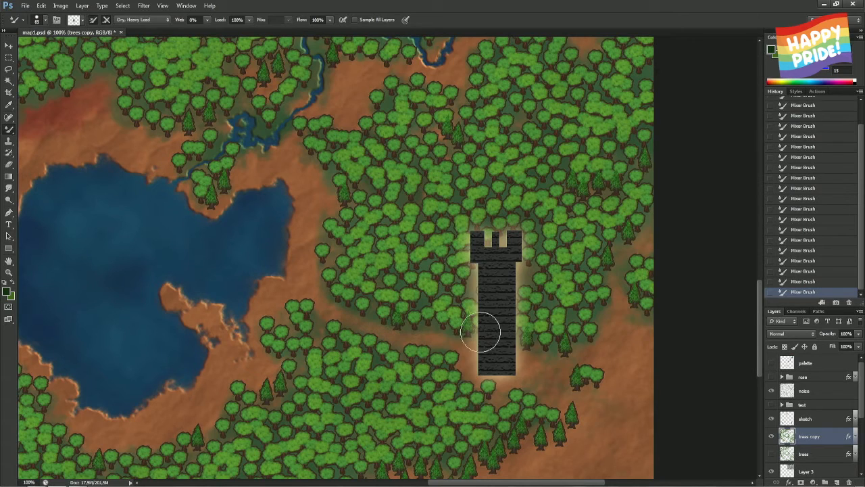
pyautogui.moveTo(408, 338); pyautogui.dragTo(469, 196)
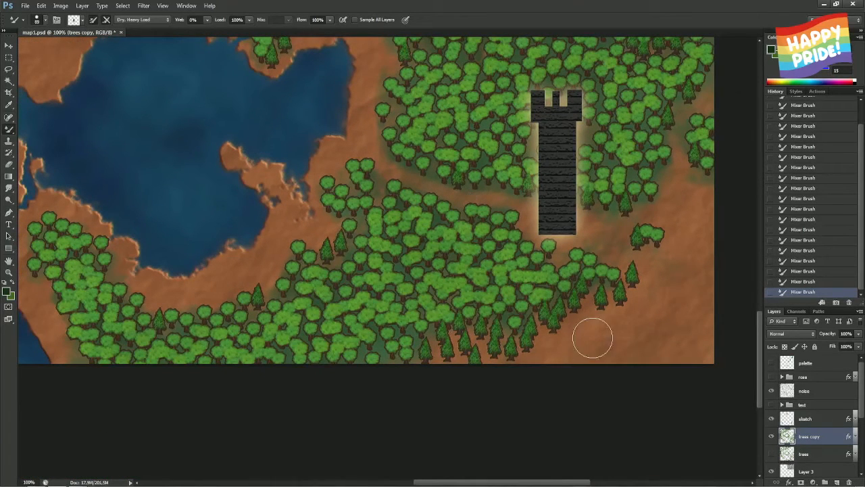
# Stamp a pine on the southern forest's south-eastern edge, just above the map's lower border
pyautogui.click(549, 342)
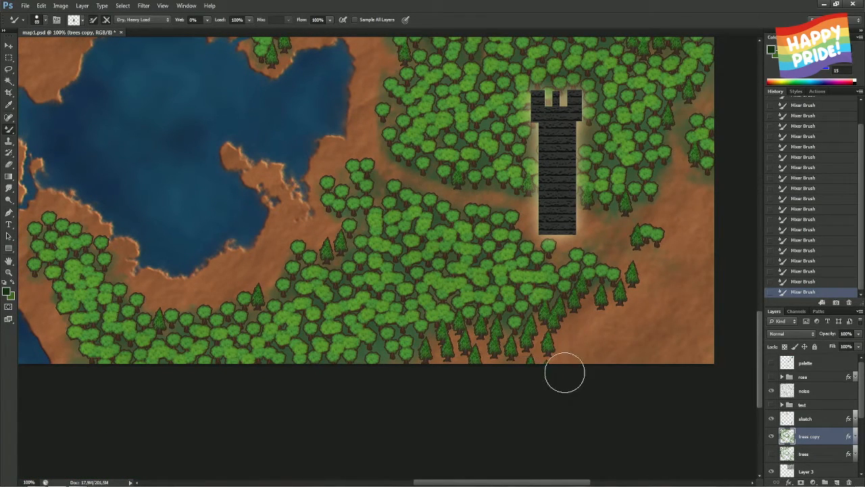
pyautogui.click(600, 332)
pyautogui.click(629, 322)
pyautogui.click(574, 342)
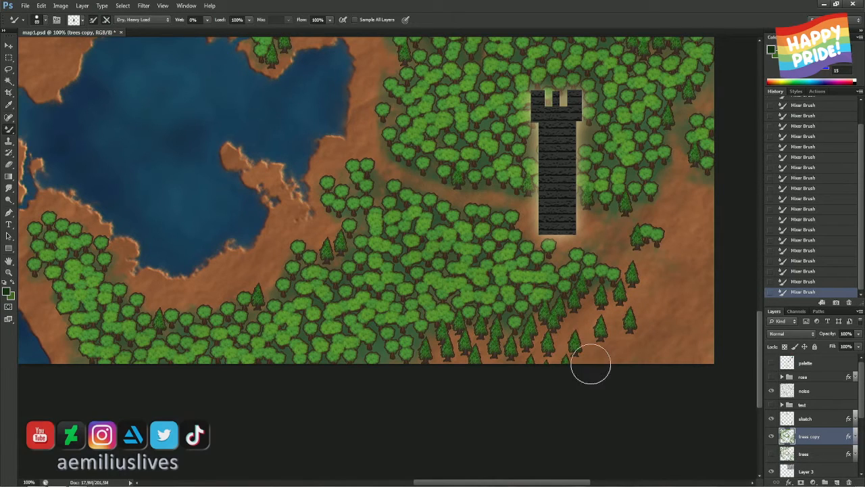
pyautogui.hotkey('ctrl', 'alt', 'z')
pyautogui.hotkey('ctrl', 'alt', 'z')
pyautogui.hotkey('ctrl', 'alt', 'z')
pyautogui.hotkey('ctrl', 'alt', 'z')
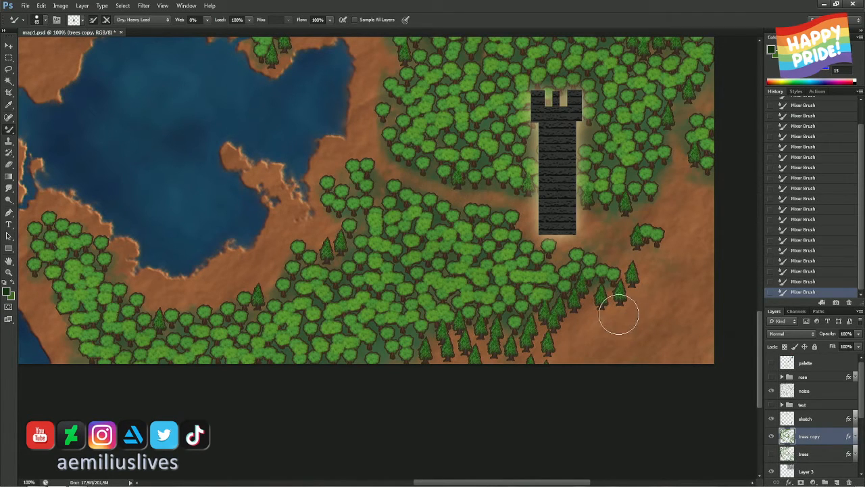
# Stamp nine pines in staggered rows on the open ground along the southern forest's south-eastern edge, reaching down to the map border
pyautogui.click(613, 315)
pyautogui.click(585, 315)
pyautogui.click(568, 332)
pyautogui.click(564, 353)
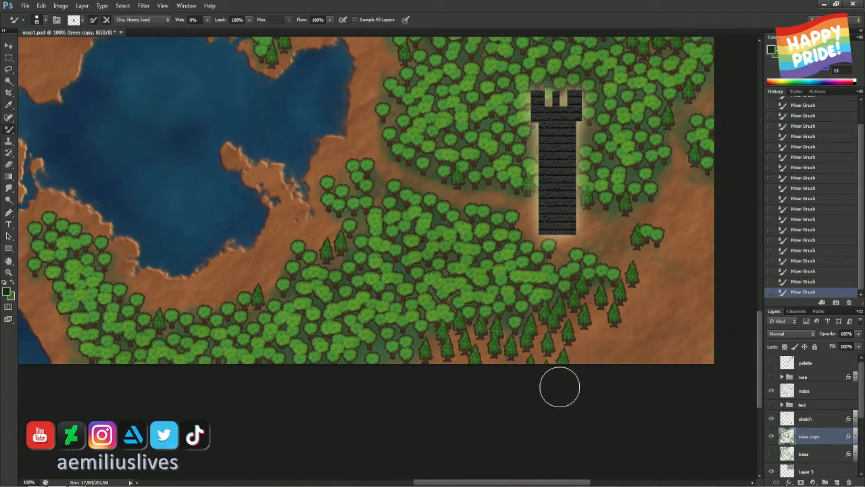
pyautogui.click(601, 322)
pyautogui.click(590, 350)
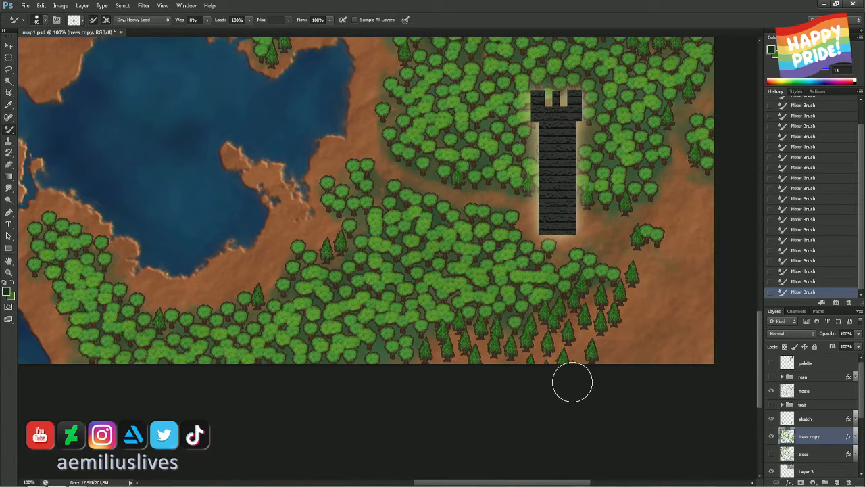
pyautogui.click(632, 312)
pyautogui.click(617, 338)
pyautogui.click(610, 358)
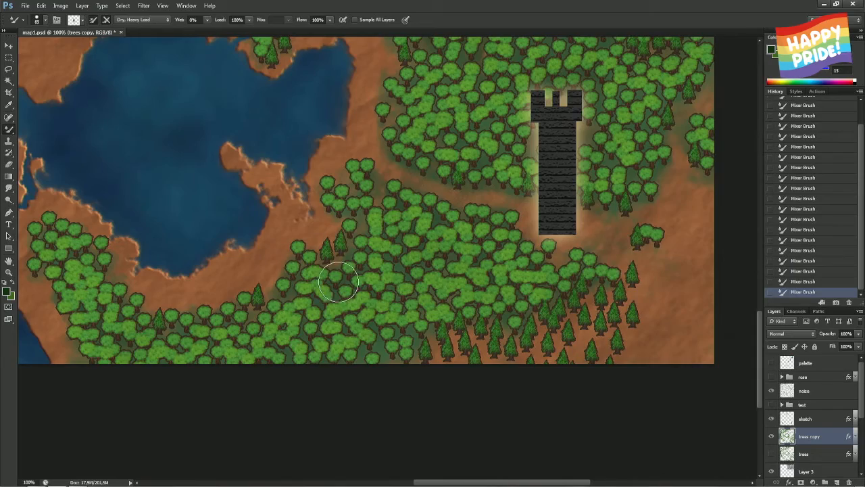
# Examine the forest edges around the northern tower, the mountain foothills and the south-western coast for places that need pines
pyautogui.moveTo(394, 233)
pyautogui.mouseDown()
pyautogui.moveTo(394, 273)
pyautogui.moveTo(539, 346)
pyautogui.mouseUp()
pyautogui.moveTo(123, 244); pyautogui.dragTo(437, 349)
pyautogui.moveTo(453, 204); pyautogui.dragTo(380, 383)
pyautogui.moveTo(460, 206); pyautogui.dragTo(389, 436)
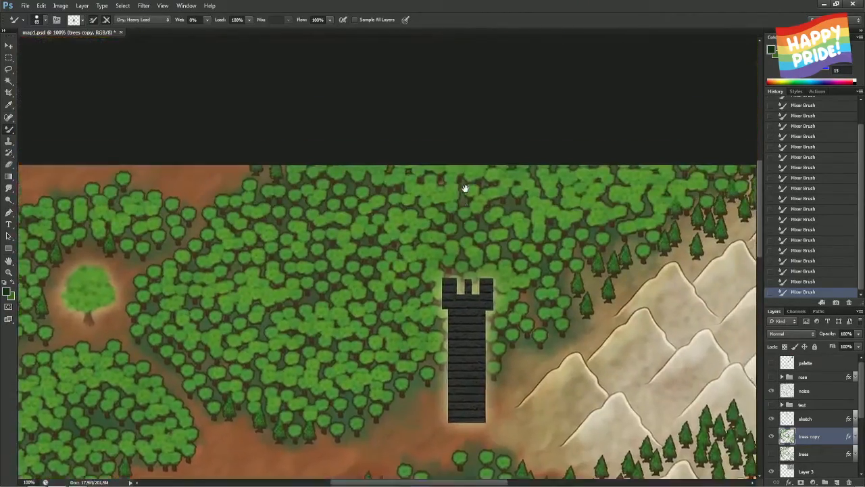
pyautogui.moveTo(465, 189); pyautogui.dragTo(448, 148)
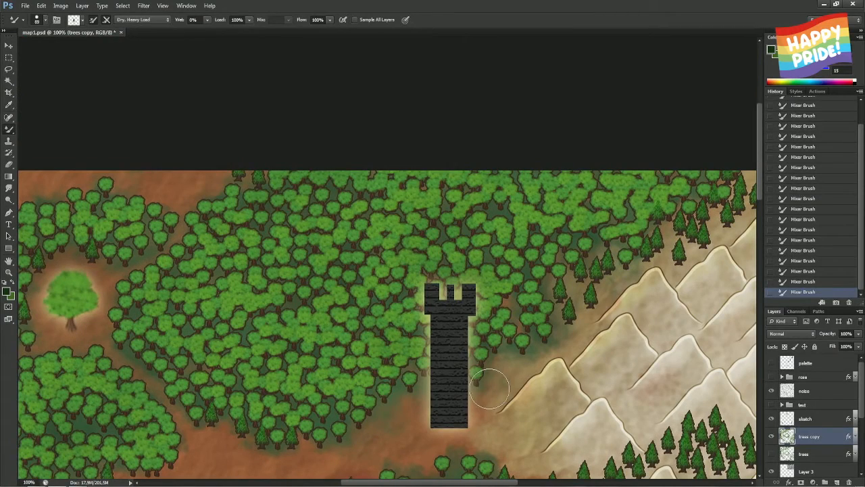
pyautogui.moveTo(489, 388); pyautogui.dragTo(448, 235)
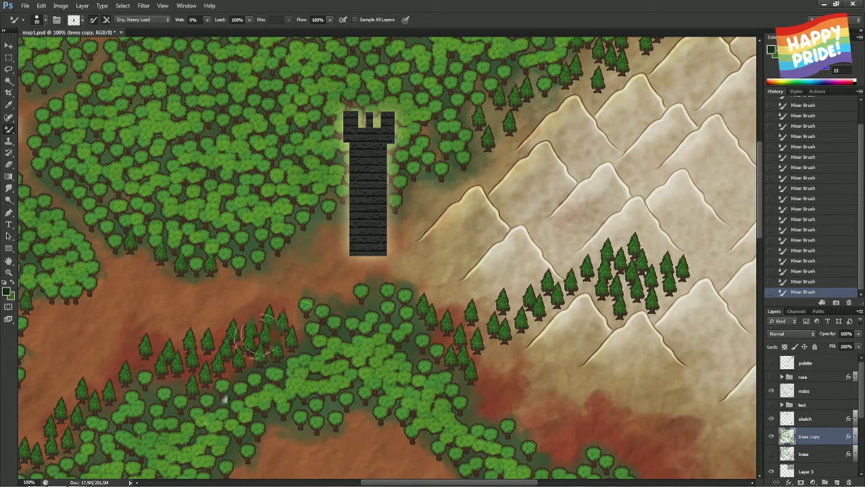
pyautogui.moveTo(225, 399); pyautogui.dragTo(400, 84)
pyautogui.moveTo(253, 362); pyautogui.dragTo(348, 154)
pyautogui.moveTo(396, 402); pyautogui.dragTo(392, 251)
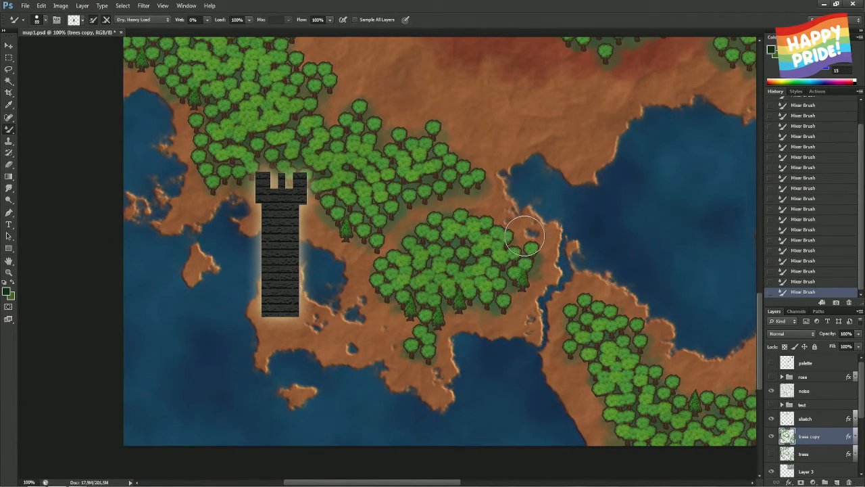
pyautogui.moveTo(524, 235); pyautogui.dragTo(521, 297)
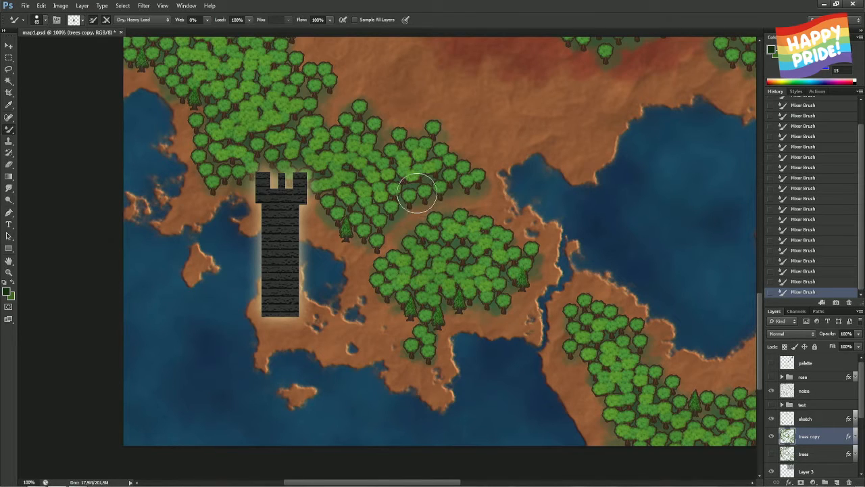
# Stamp a pine on the forest edge north-east of the coastal tower and pines on the nearby grove's south-western edge, reverting a misplaced stroke
pyautogui.moveTo(401, 208); pyautogui.dragTo(460, 187)
pyautogui.hotkey('ctrl', 'z')
pyautogui.click(384, 131)
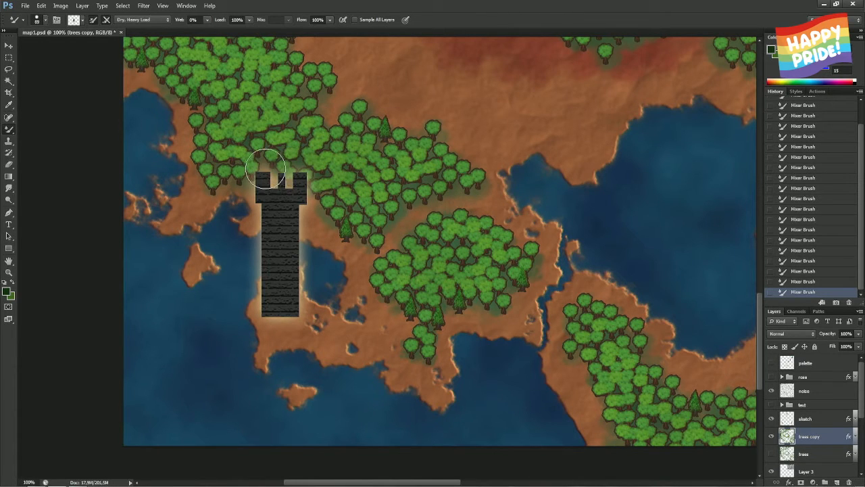
pyautogui.click(394, 307)
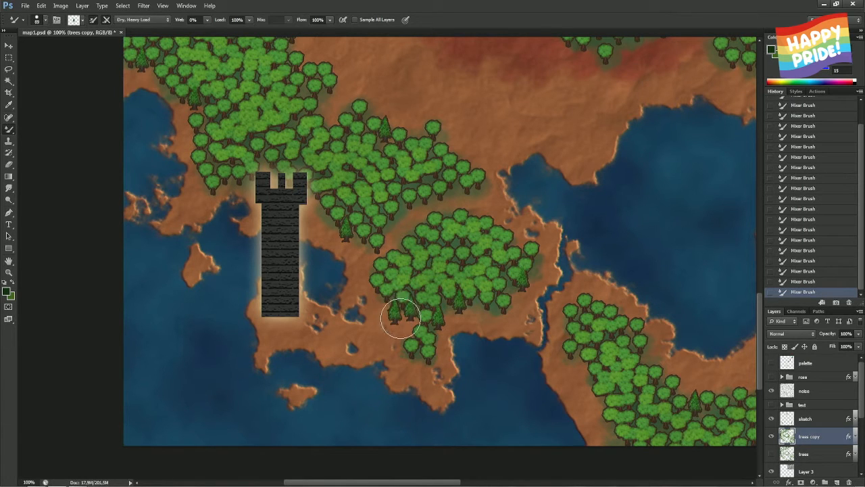
pyautogui.click(401, 321)
# Stamp eight pines along the reddish southern edge of the forest north-west of the lake
pyautogui.moveTo(481, 189)
pyautogui.mouseDown()
pyautogui.moveTo(464, 193)
pyautogui.moveTo(290, 340)
pyautogui.mouseUp()
pyautogui.click(319, 172)
pyautogui.click(337, 190)
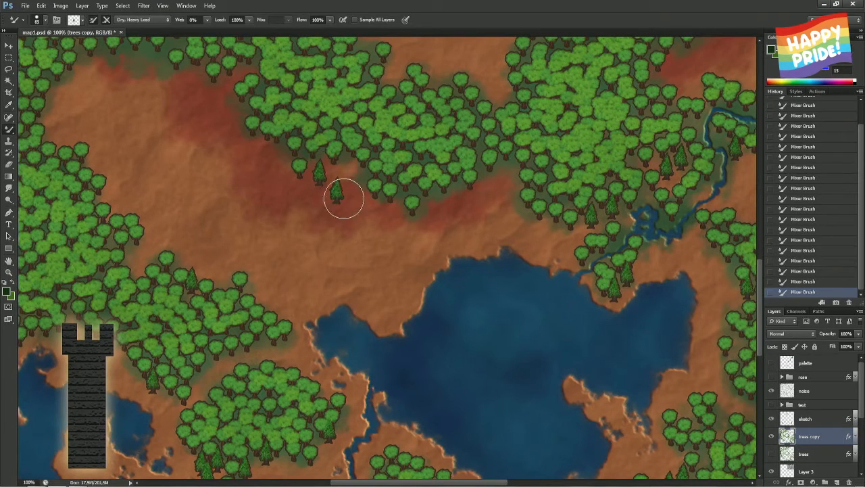
pyautogui.click(361, 194)
pyautogui.click(348, 173)
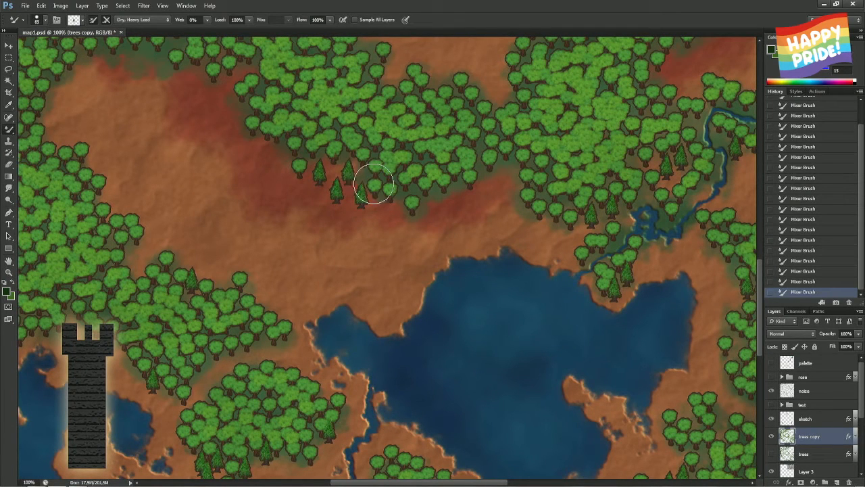
pyautogui.click(375, 208)
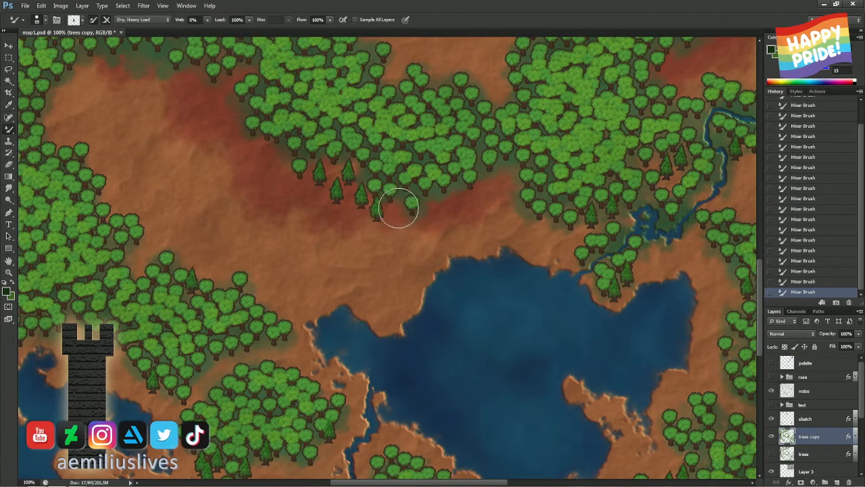
pyautogui.click(400, 216)
pyautogui.click(373, 224)
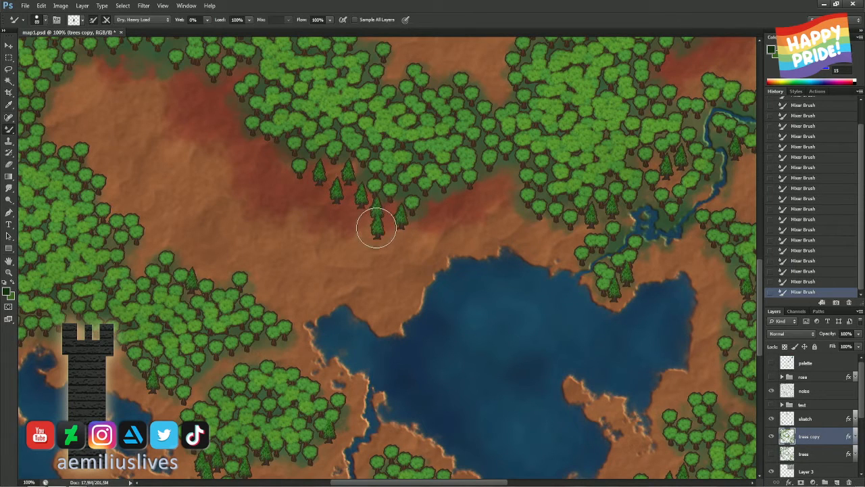
pyautogui.click(393, 215)
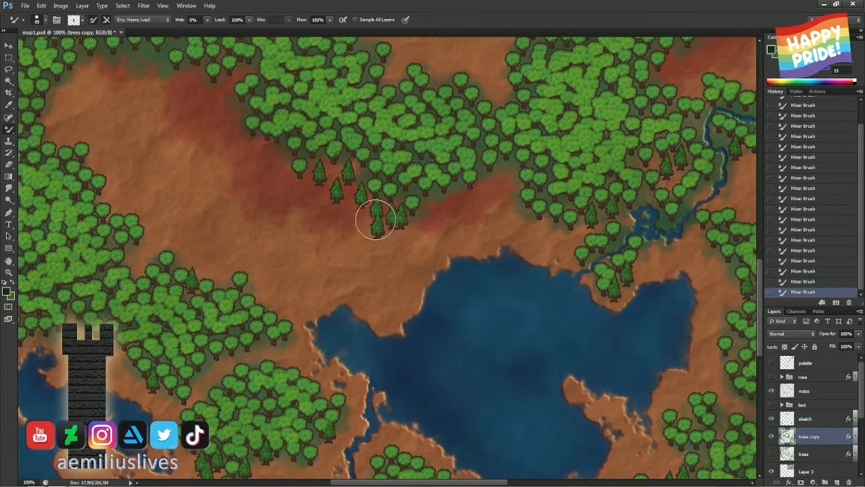
# Extend the pines north-west in staggered rows over the reddish ground along the forest edge
pyautogui.click(362, 211)
pyautogui.click(331, 213)
pyautogui.moveTo(304, 190)
pyautogui.mouseDown()
pyautogui.moveTo(258, 148)
pyautogui.moveTo(240, 150)
pyautogui.moveTo(225, 109)
pyautogui.moveTo(167, 87)
pyautogui.moveTo(160, 74)
pyautogui.moveTo(185, 87)
pyautogui.moveTo(178, 96)
pyautogui.moveTo(200, 80)
pyautogui.moveTo(205, 86)
pyautogui.moveTo(190, 112)
pyautogui.moveTo(226, 120)
pyautogui.moveTo(234, 105)
pyautogui.moveTo(246, 114)
pyautogui.moveTo(214, 128)
pyautogui.moveTo(237, 151)
pyautogui.moveTo(253, 147)
pyautogui.moveTo(252, 168)
pyautogui.moveTo(353, 206)
pyautogui.moveTo(317, 207)
pyautogui.moveTo(337, 194)
pyautogui.moveTo(314, 213)
pyautogui.moveTo(400, 214)
pyautogui.mouseUp()
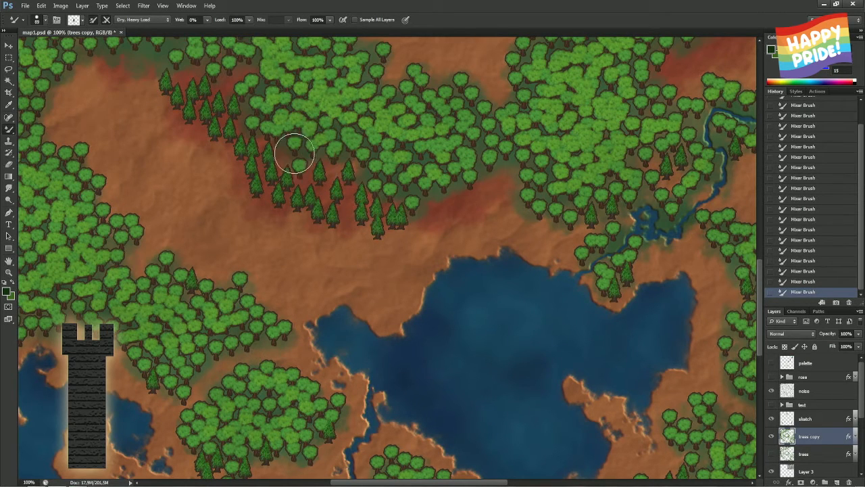
# Stamp pines in the dark forest gap north-west of the new pine rows, reverting a misplaced one
pyautogui.moveTo(293, 151); pyautogui.dragTo(313, 239)
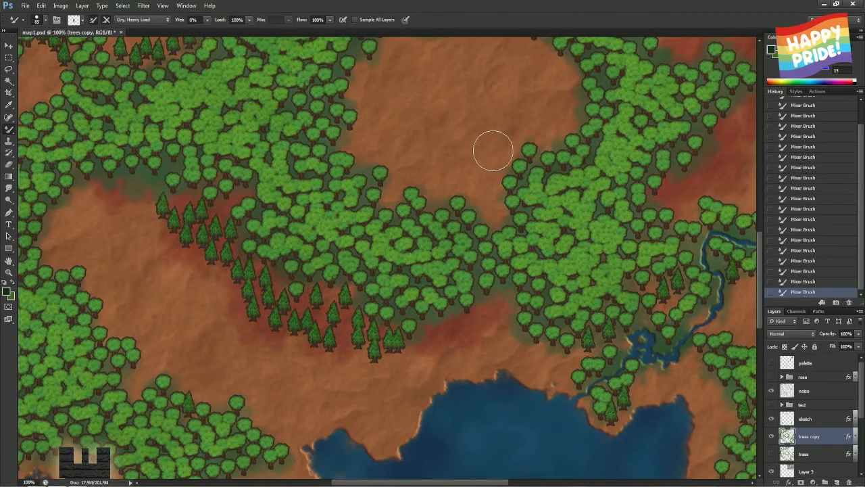
pyautogui.click(137, 179)
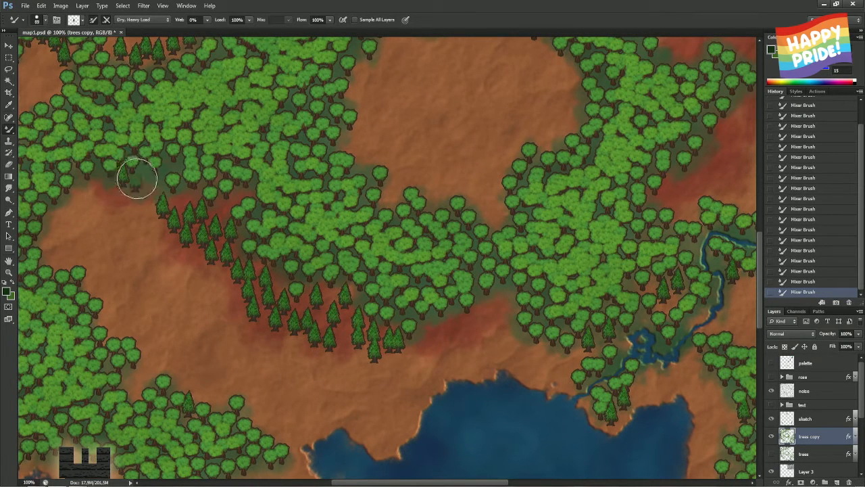
pyautogui.click(148, 178)
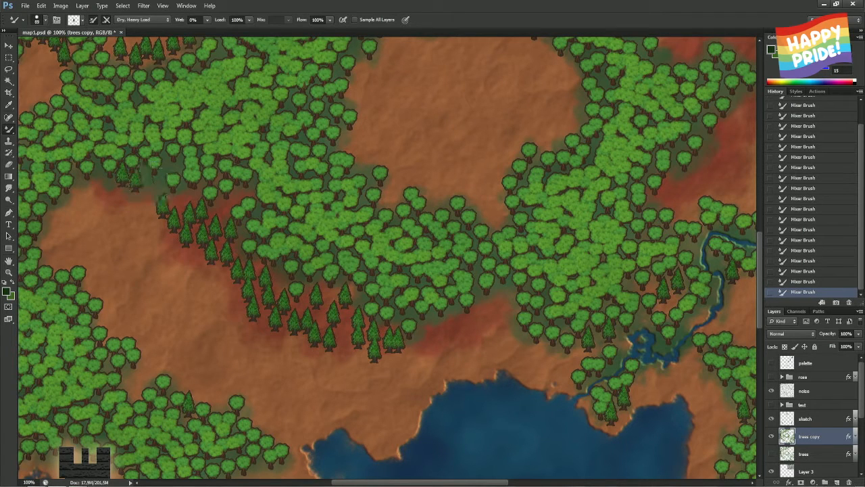
pyautogui.click(157, 179)
pyautogui.hotkey('ctrl', 'z')
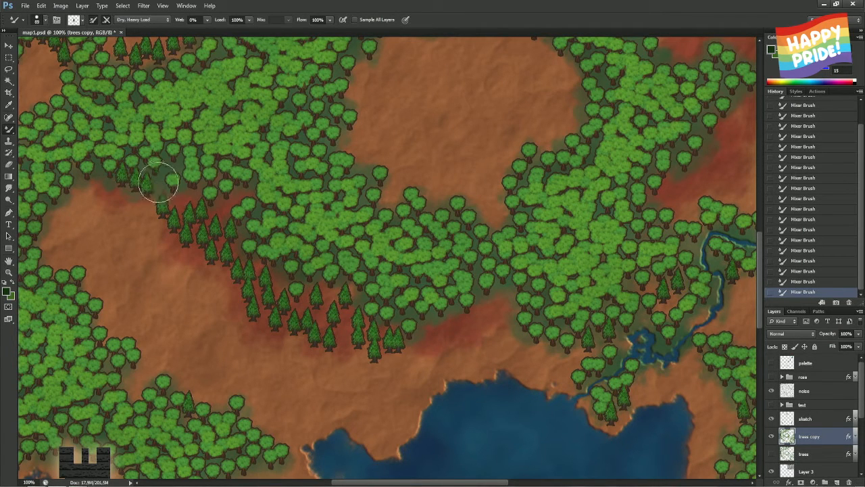
# Fill the reddish gap behind the pine rows with a pine and extend the line west along the forest edge
pyautogui.moveTo(196, 234); pyautogui.dragTo(282, 239)
pyautogui.moveTo(270, 202); pyautogui.dragTo(315, 210)
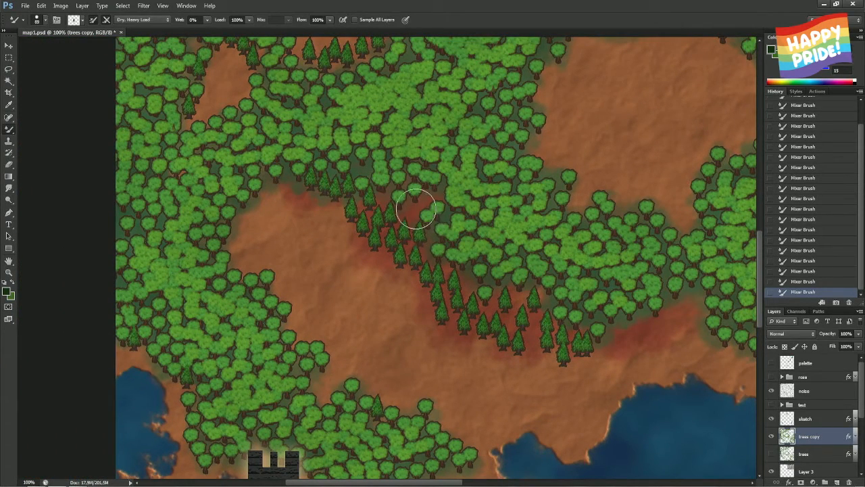
pyautogui.click(413, 209)
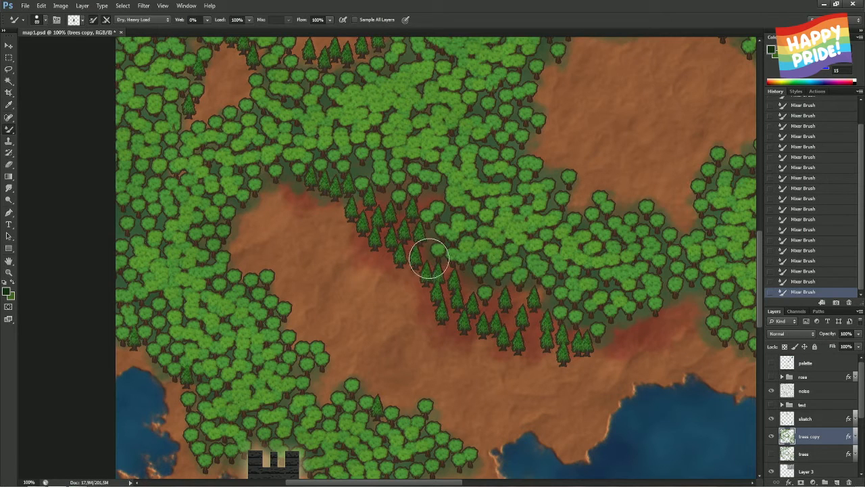
pyautogui.moveTo(570, 299); pyautogui.dragTo(503, 285)
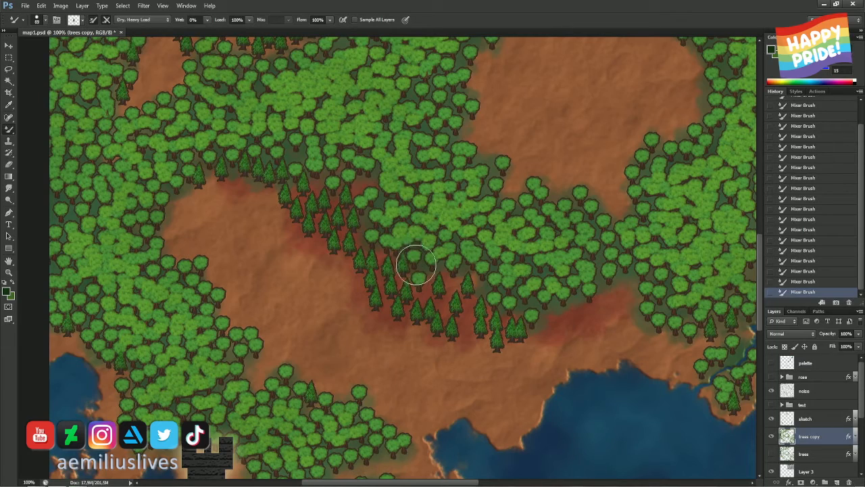
# Stamp seven pines eastward from the pine rows along the reddish forest edge north of the lake
pyautogui.moveTo(493, 315); pyautogui.dragTo(415, 277)
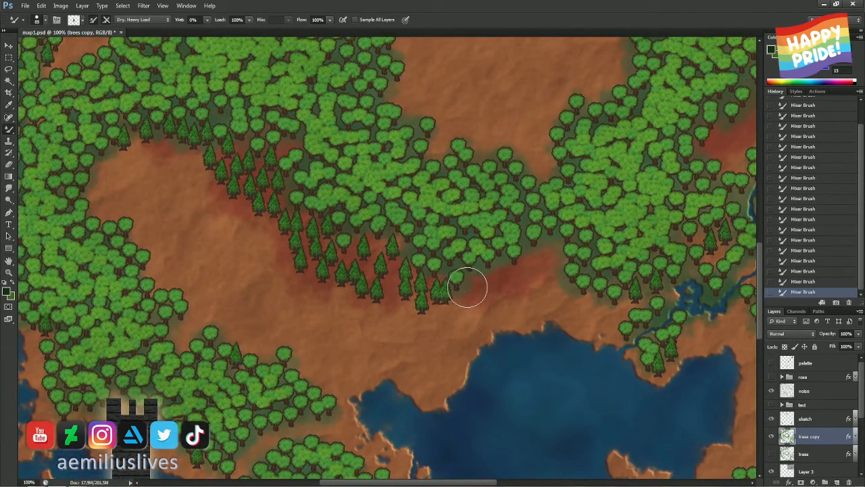
pyautogui.click(499, 268)
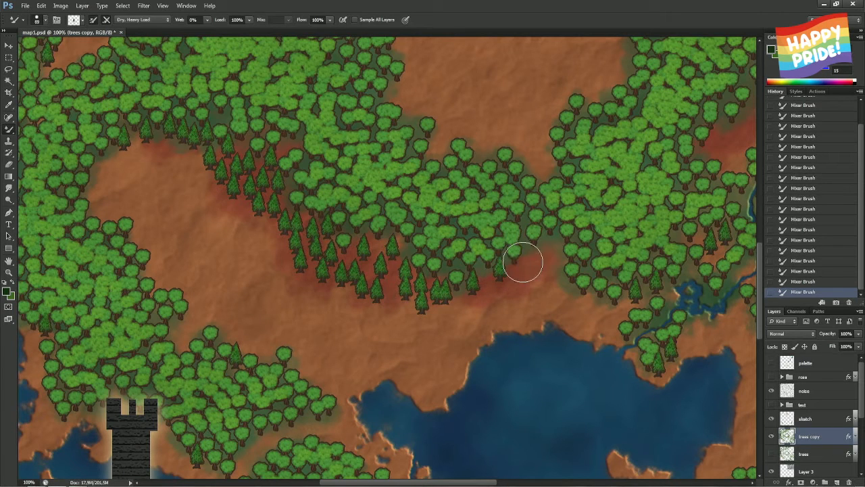
pyautogui.click(528, 260)
pyautogui.click(549, 248)
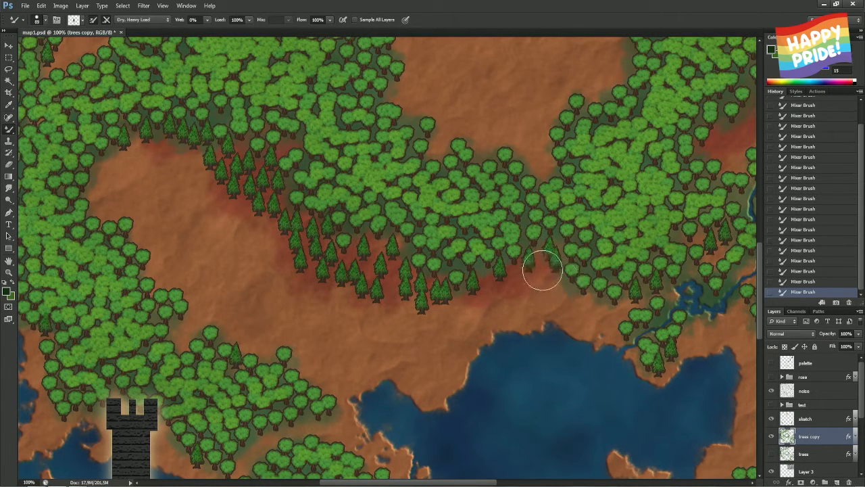
pyautogui.click(542, 270)
pyautogui.click(514, 274)
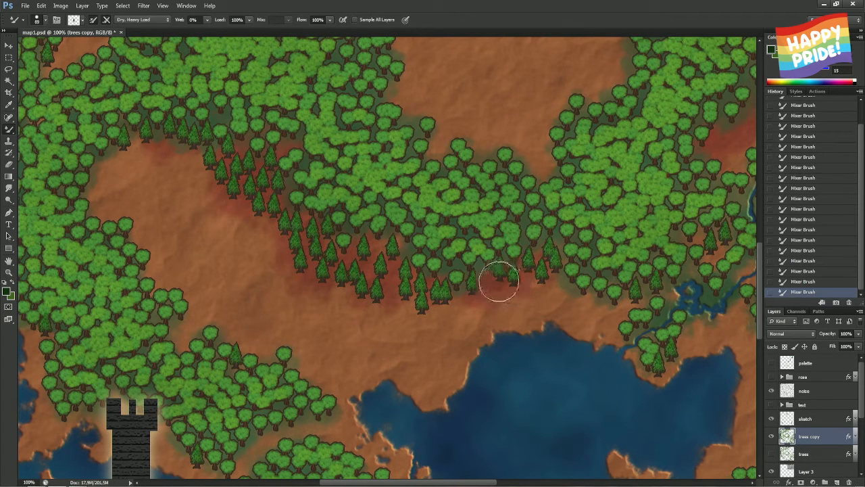
pyautogui.click(491, 284)
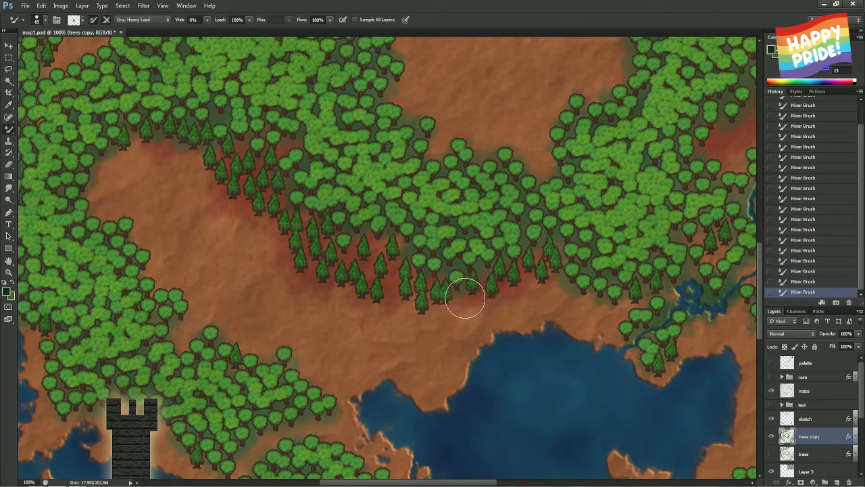
# Stamp the first pines in the reddish notch of the forest edge north of the river bend, reverting misplaced ones
pyautogui.moveTo(440, 194)
pyautogui.mouseDown()
pyautogui.moveTo(373, 194)
pyautogui.moveTo(304, 157)
pyautogui.mouseUp()
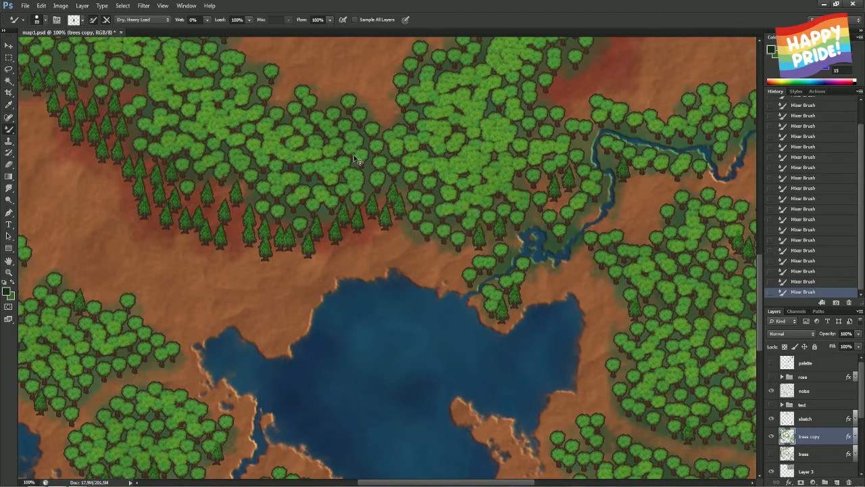
pyautogui.moveTo(557, 108); pyautogui.dragTo(490, 184)
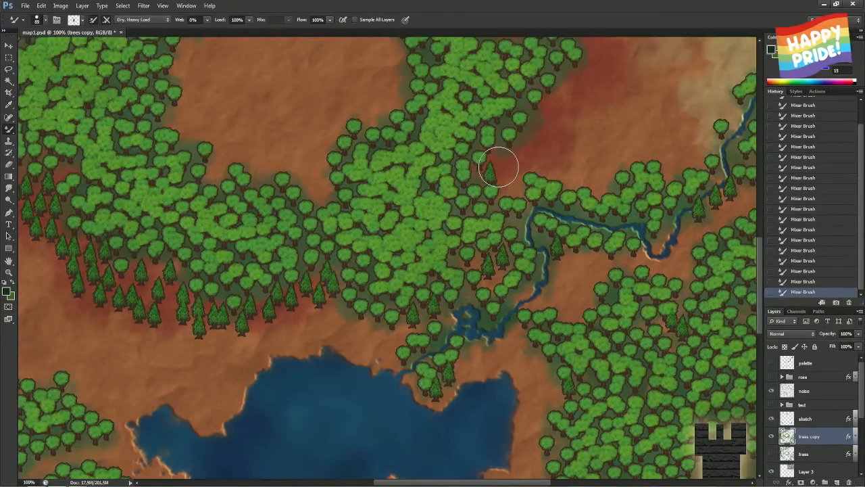
pyautogui.hotkey('ctrl', 'z')
pyautogui.click(493, 165)
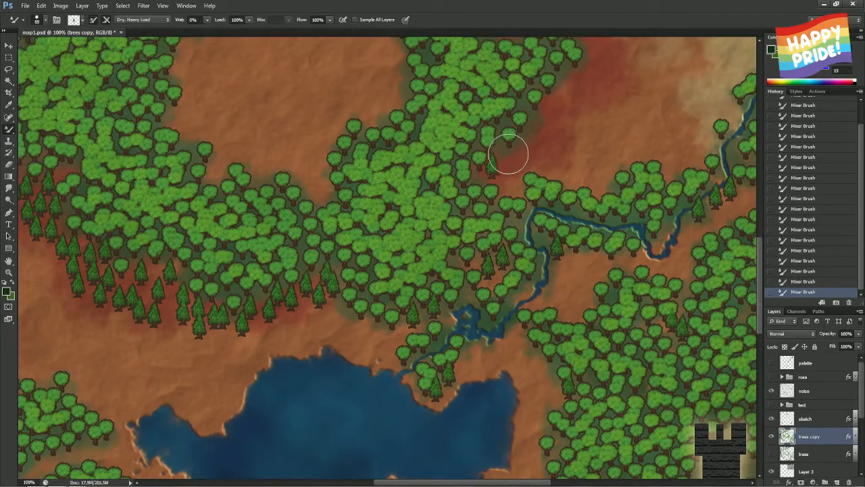
pyautogui.click(509, 156)
pyautogui.hotkey('ctrl', 'z')
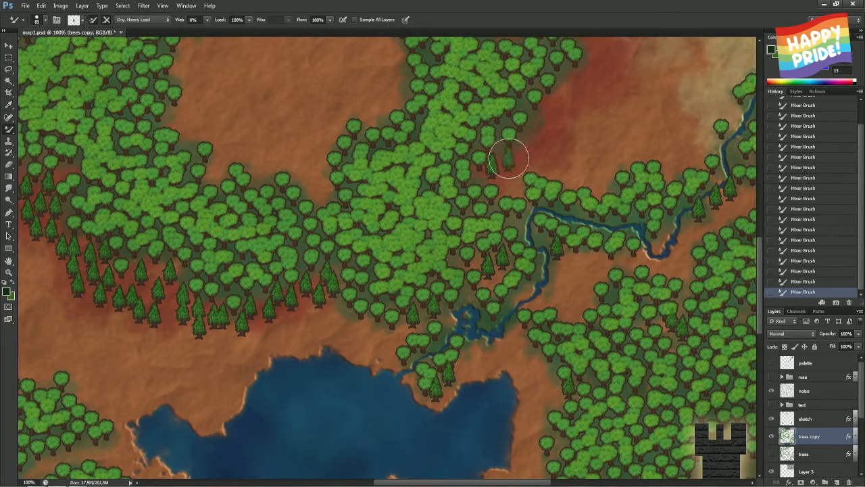
pyautogui.hotkey('ctrl', 'z')
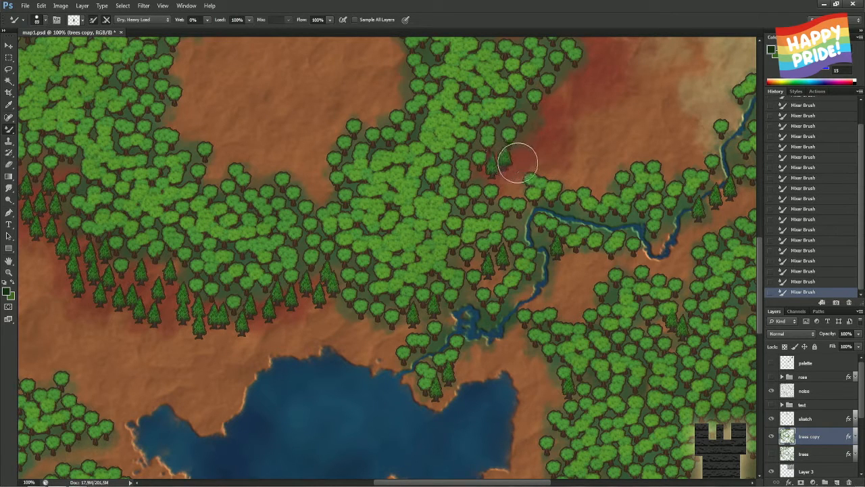
pyautogui.click(510, 174)
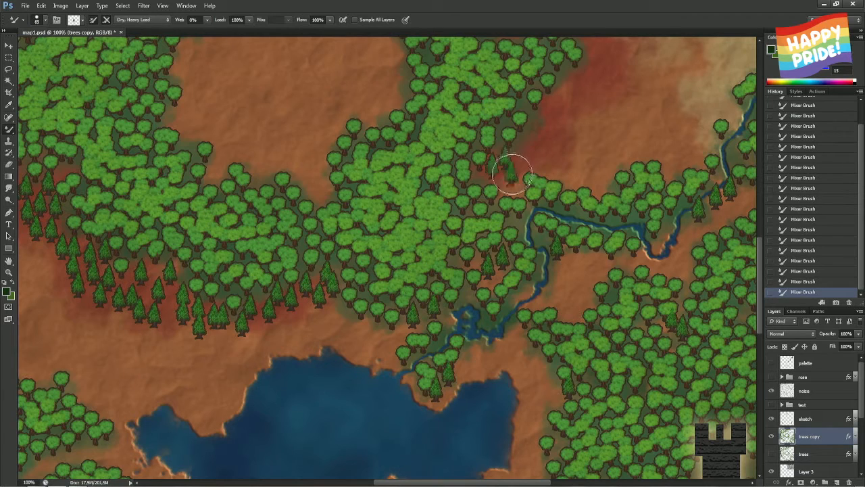
# Extend the pines north-east from the notch in staggered rows over the reddish ground along the forest edge
pyautogui.click(522, 145)
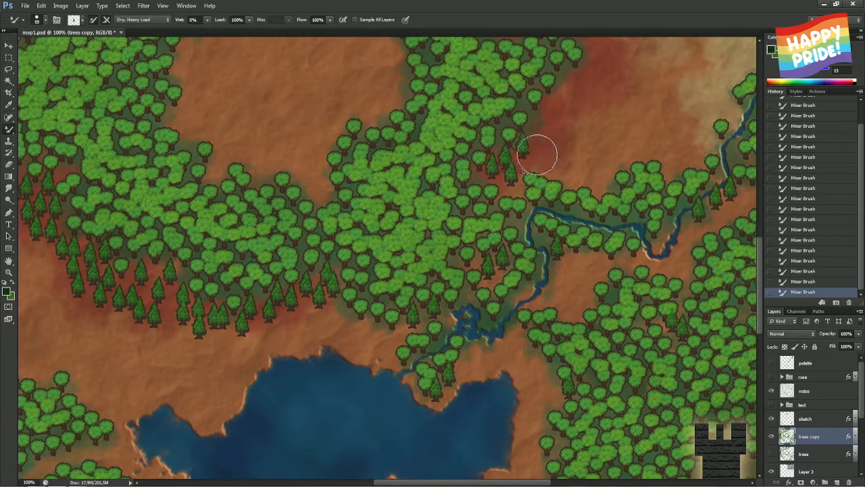
pyautogui.click(537, 153)
pyautogui.click(556, 136)
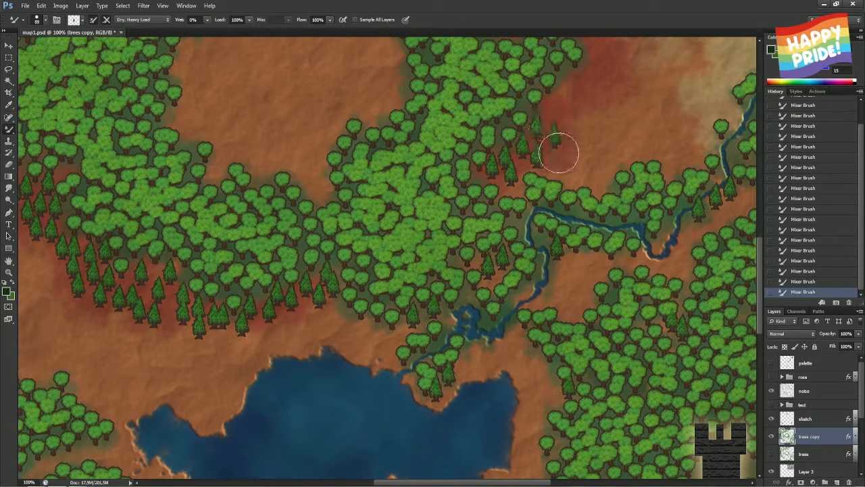
pyautogui.click(559, 153)
pyautogui.click(551, 110)
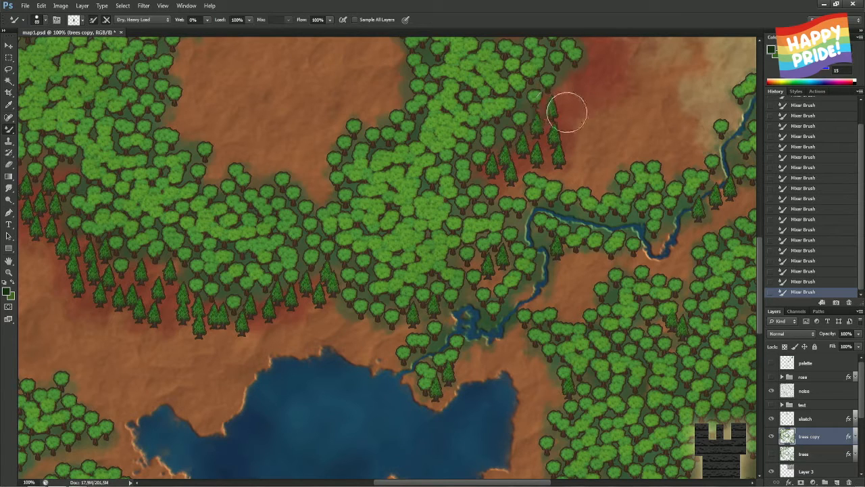
pyautogui.click(567, 100)
pyautogui.click(571, 116)
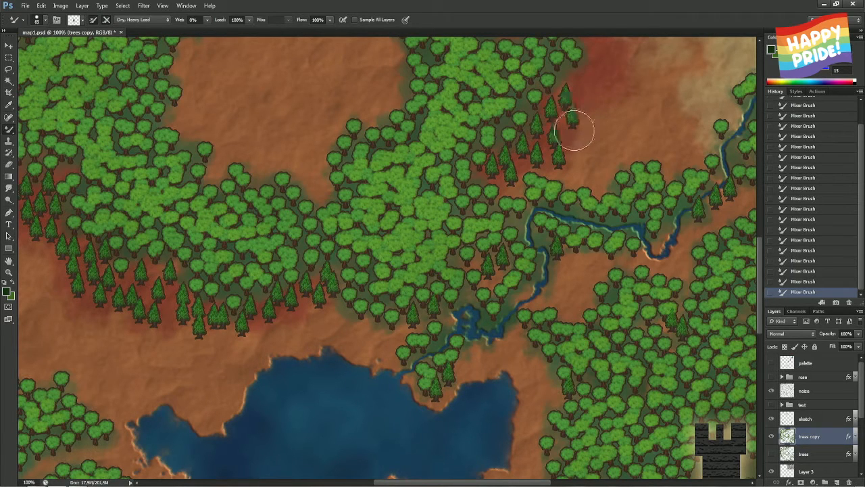
pyautogui.click(566, 135)
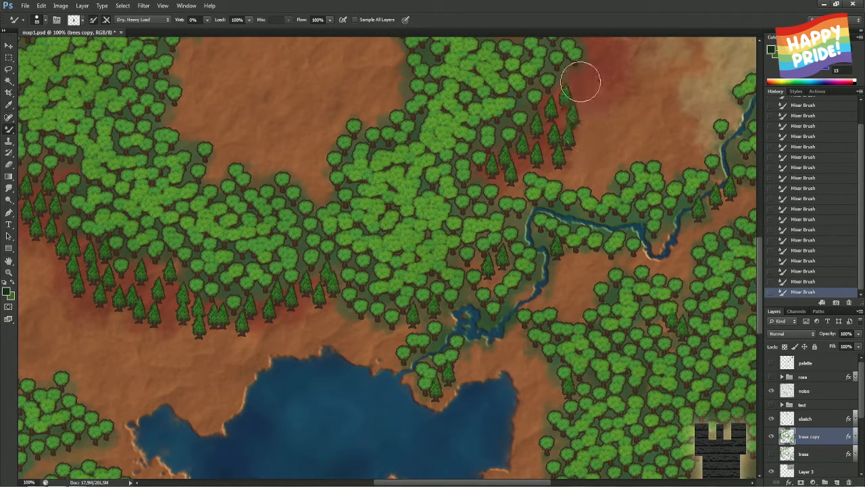
# Continue the pine rows north-east with five pines around the forest's eastern tip on the reddish ground
pyautogui.moveTo(592, 88); pyautogui.dragTo(543, 280)
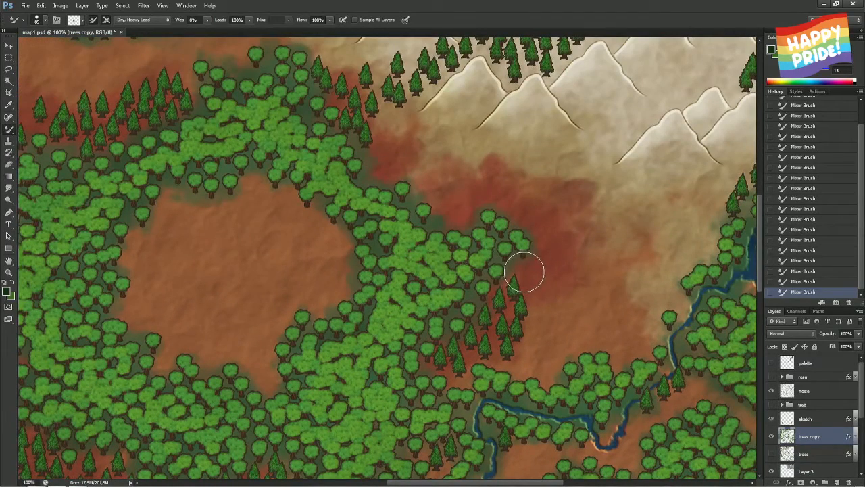
pyautogui.click(522, 270)
pyautogui.click(537, 278)
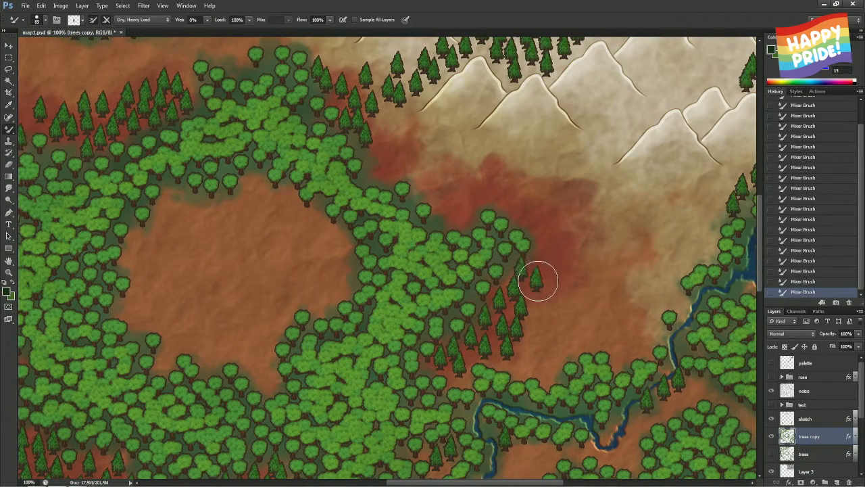
pyautogui.click(541, 245)
pyautogui.click(561, 260)
pyautogui.click(552, 236)
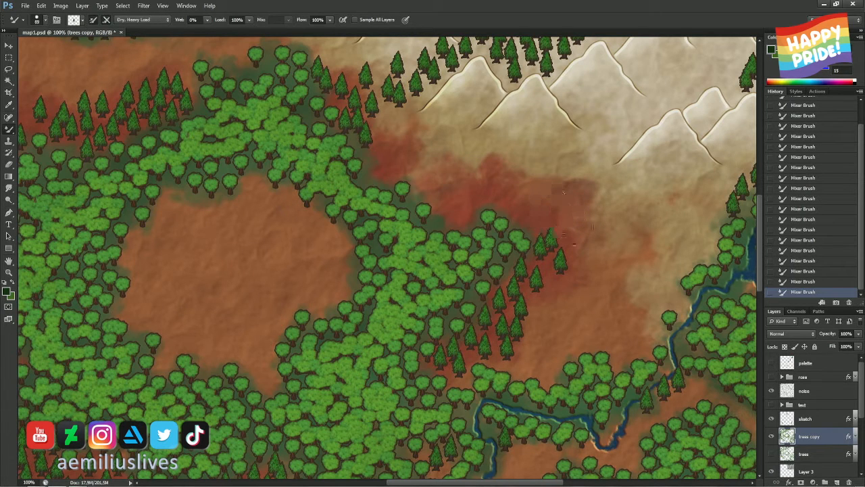
# Stamp a line of pines eastward across the tan ground below the mountains, joining the pines near the river
pyautogui.click(576, 238)
pyautogui.click(602, 231)
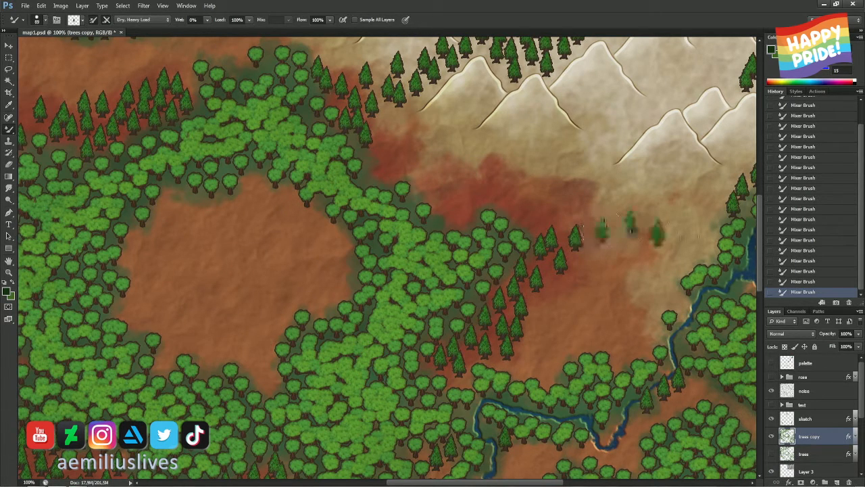
pyautogui.click(683, 233)
pyautogui.click(707, 216)
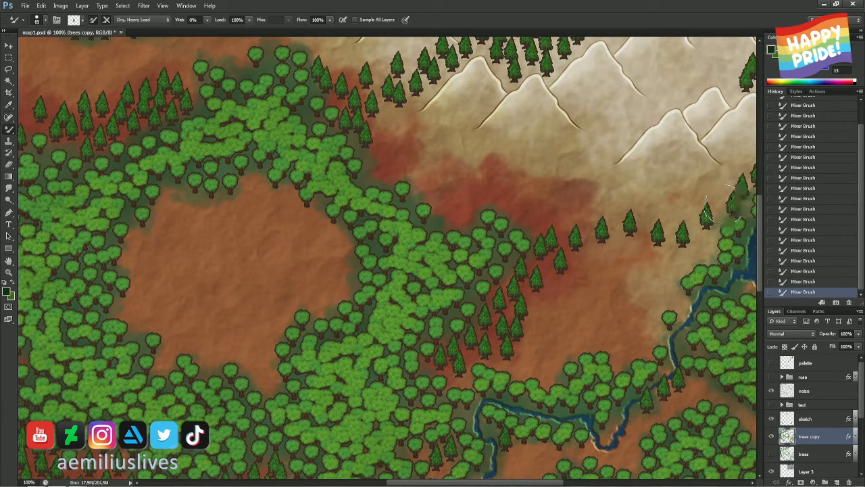
pyautogui.click(718, 193)
# Add a second staggered row of pines back west behind the new line to the forest's tip, redoing a misplaced one
pyautogui.click(688, 213)
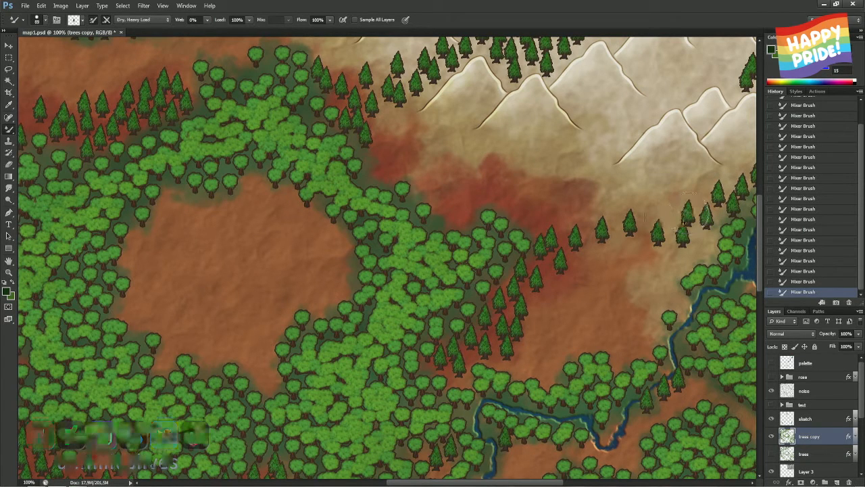
pyautogui.click(667, 213)
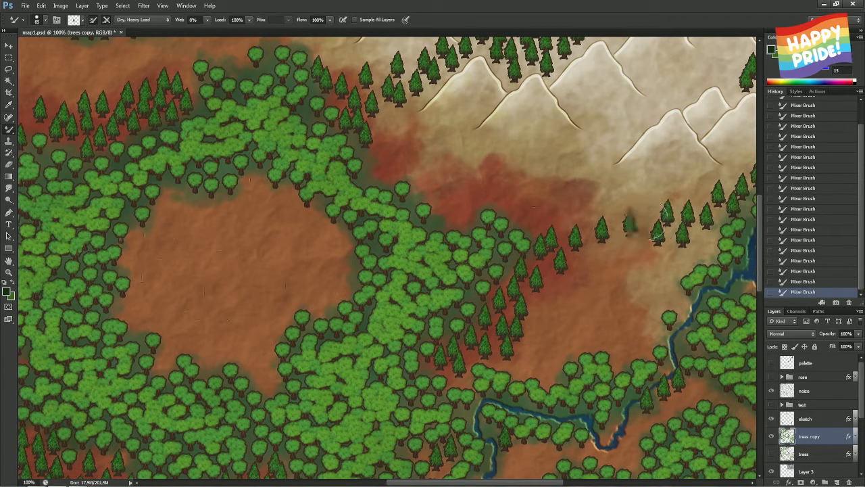
pyautogui.click(629, 224)
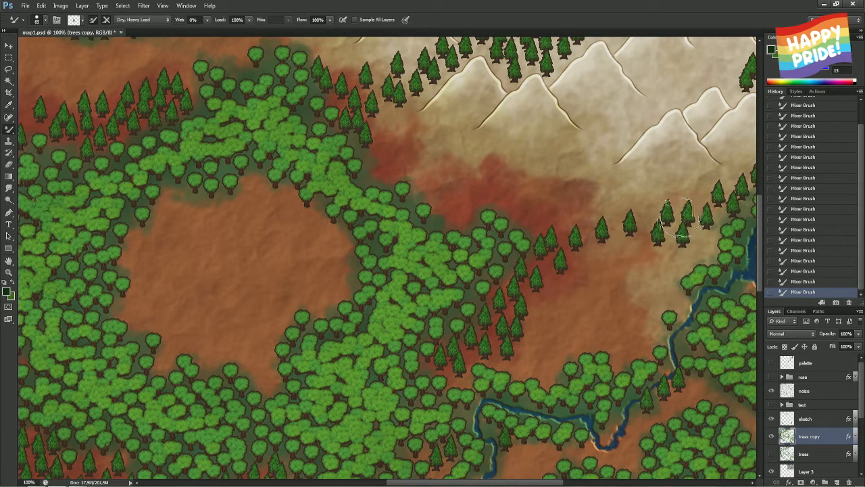
pyautogui.hotkey('ctrl', 'z')
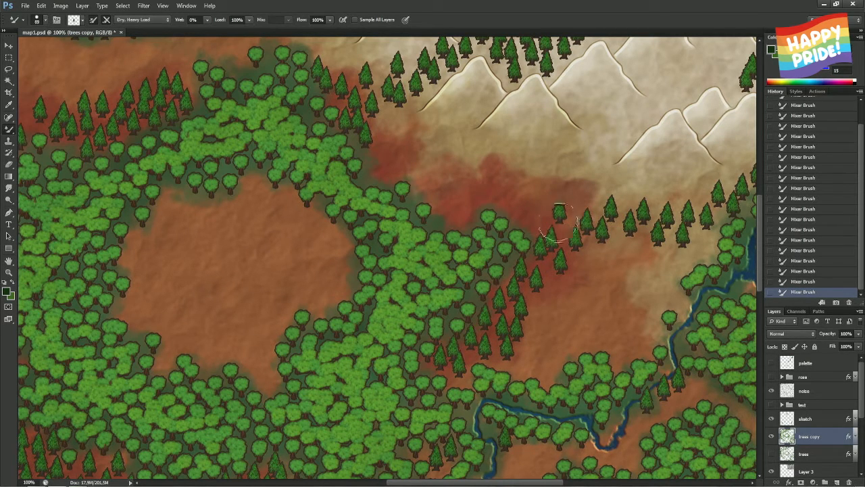
pyautogui.hotkey('ctrl', 'z')
pyautogui.click(562, 223)
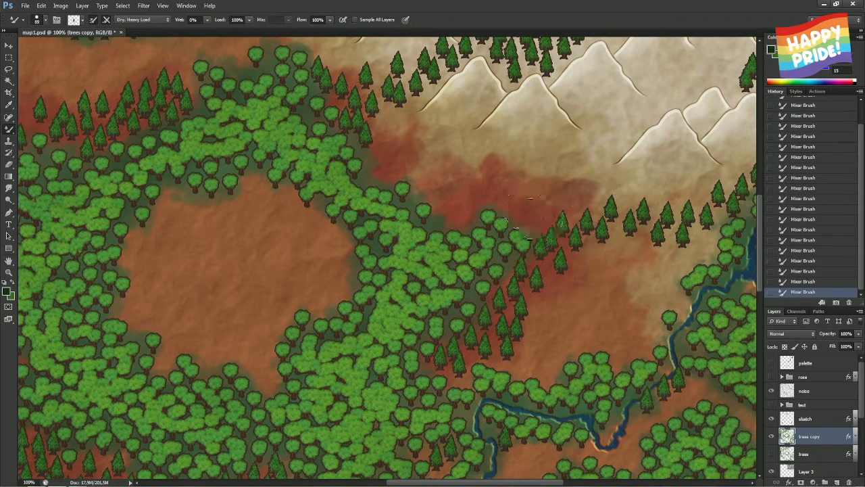
pyautogui.click(528, 217)
pyautogui.click(550, 197)
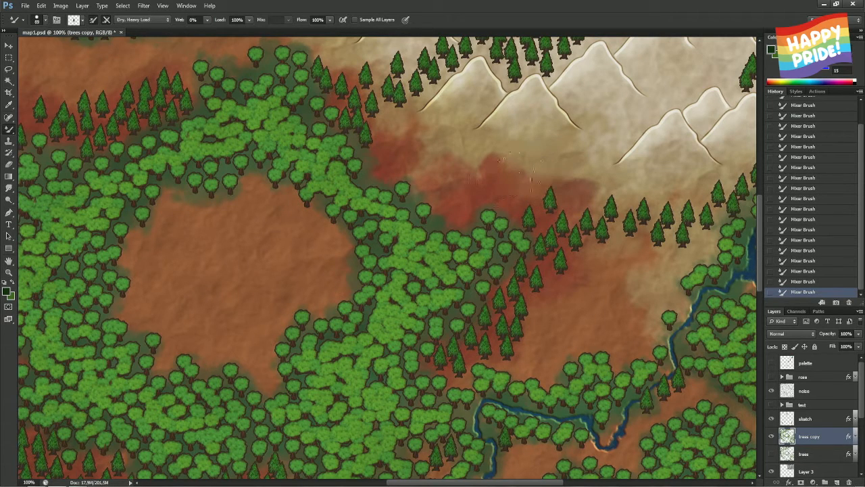
pyautogui.hotkey('ctrl', 'alt', 'z')
pyautogui.hotkey('ctrl', 'alt', 'z')
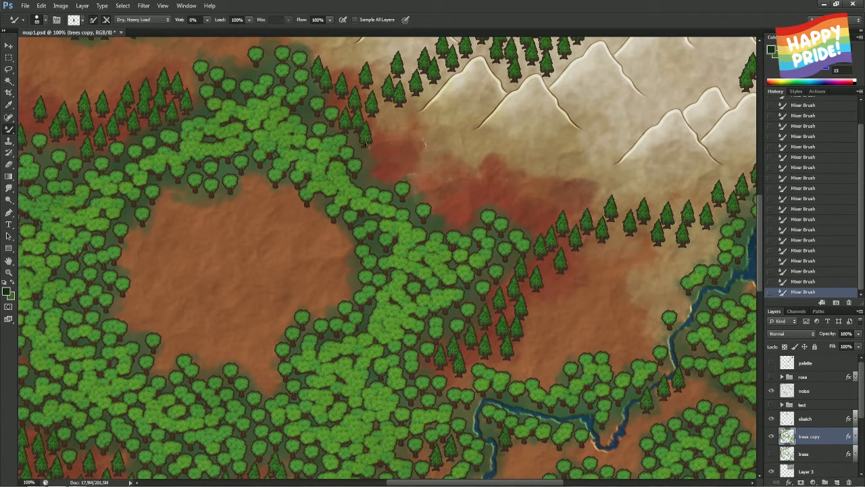
# Stamp a line of pines south-east along the upper border of the reddish ground at the mountain foot, joining the existing pine rows
pyautogui.click(386, 137)
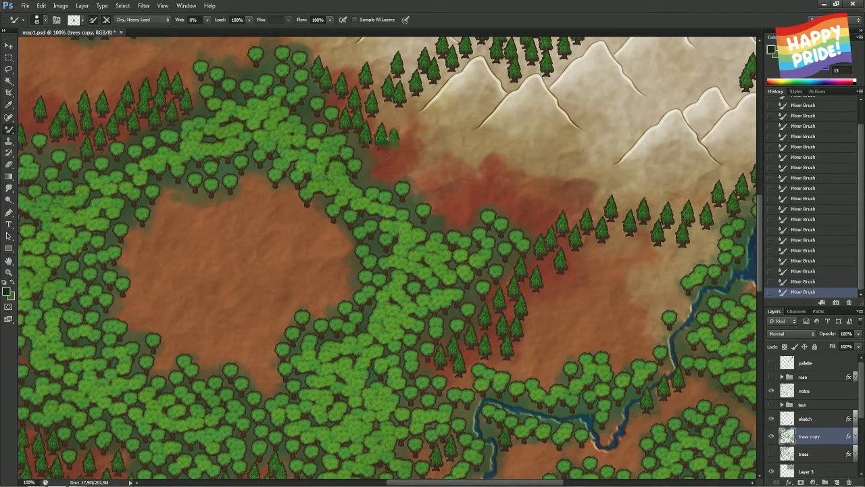
pyautogui.click(419, 154)
pyautogui.click(449, 158)
pyautogui.click(476, 166)
pyautogui.click(502, 164)
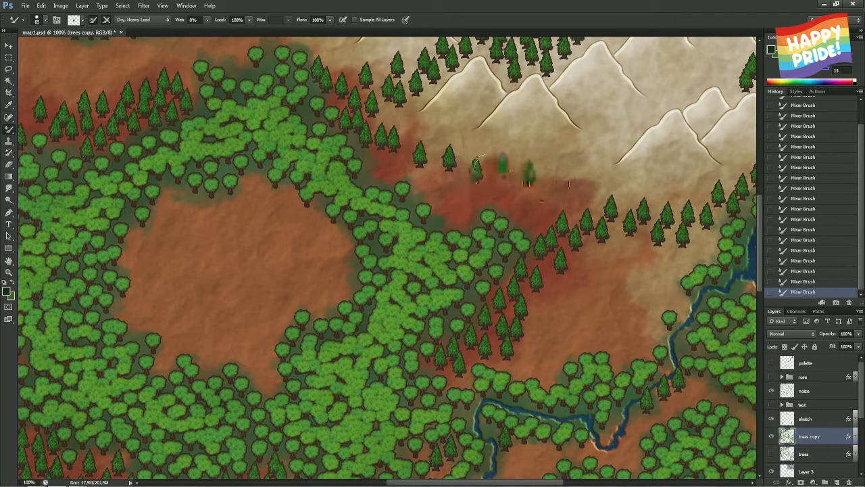
pyautogui.click(555, 185)
pyautogui.click(578, 196)
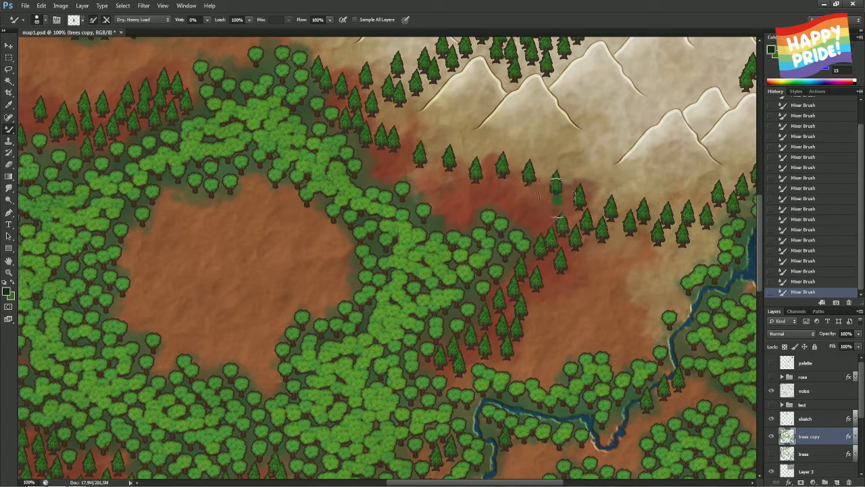
# Stamp a second row of pines westward just below the mountain-foot line, back to the forest edge
pyautogui.click(558, 198)
pyautogui.click(530, 187)
pyautogui.click(503, 187)
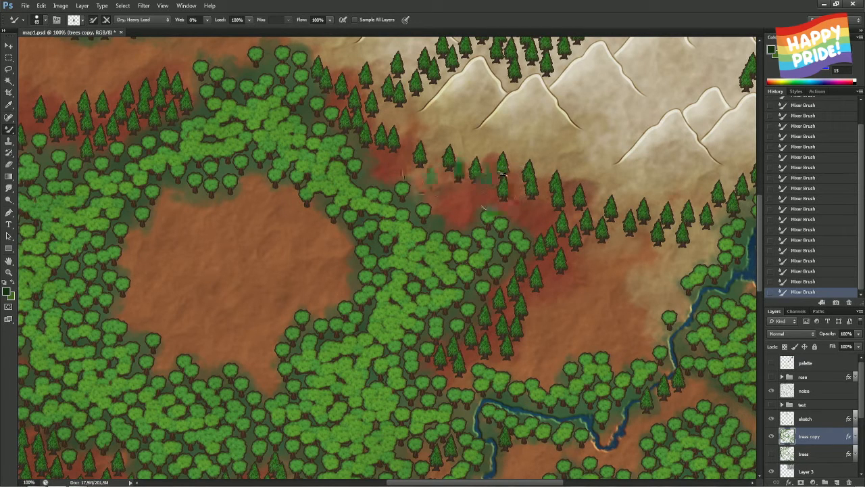
pyautogui.click(375, 163)
pyautogui.click(404, 163)
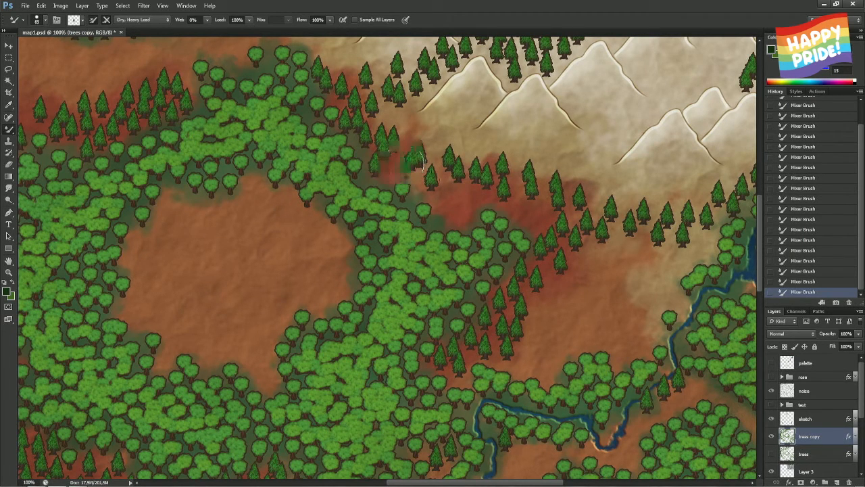
pyautogui.click(414, 179)
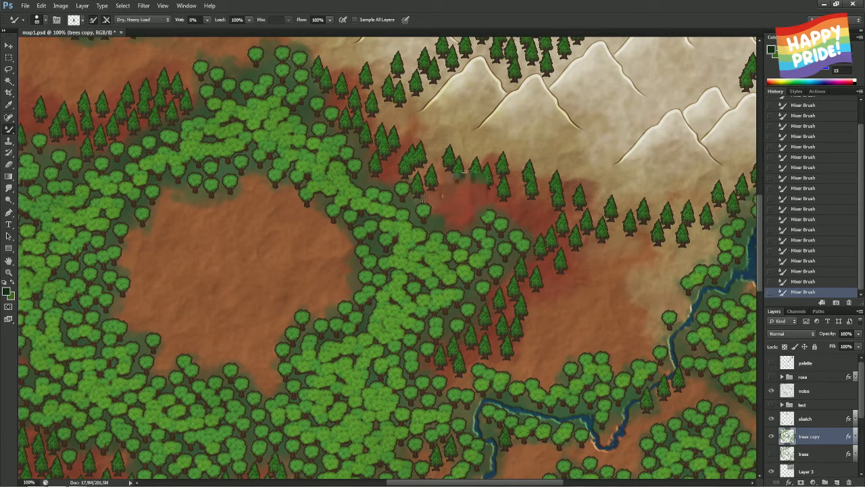
# Fill the remaining reddish gap between the mountain-foot pines and the forest edge with scattered pines
pyautogui.click(462, 195)
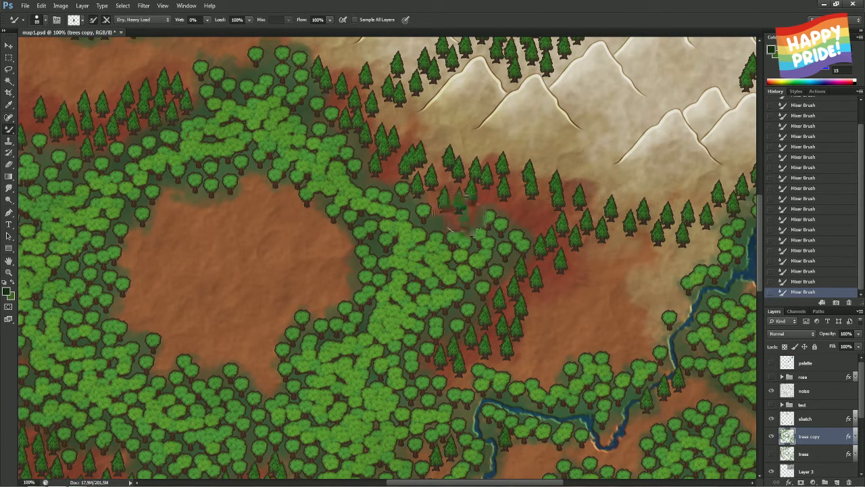
pyautogui.click(463, 215)
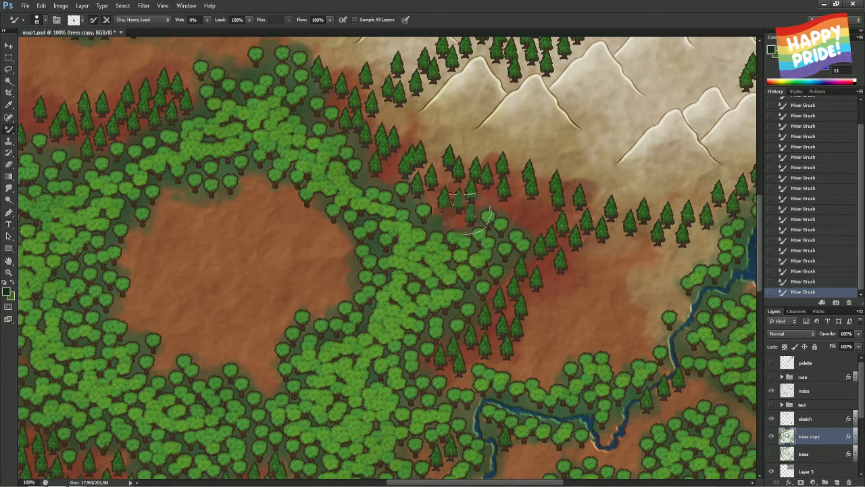
pyautogui.click(446, 215)
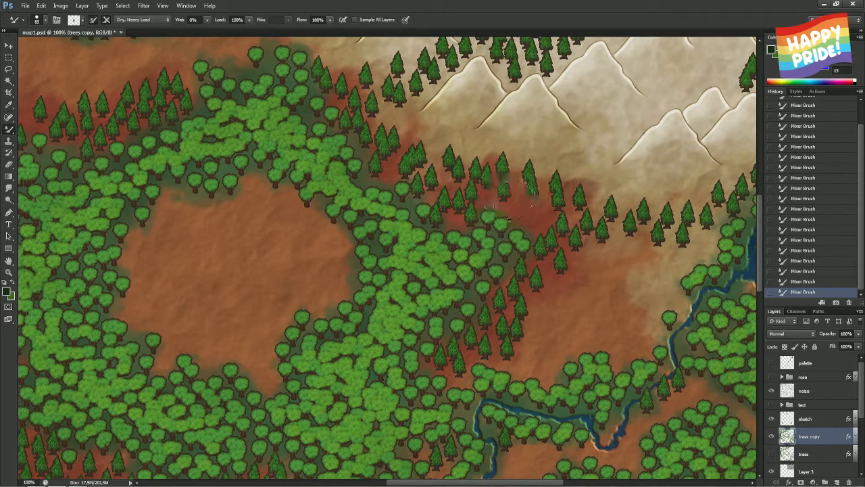
pyautogui.click(517, 203)
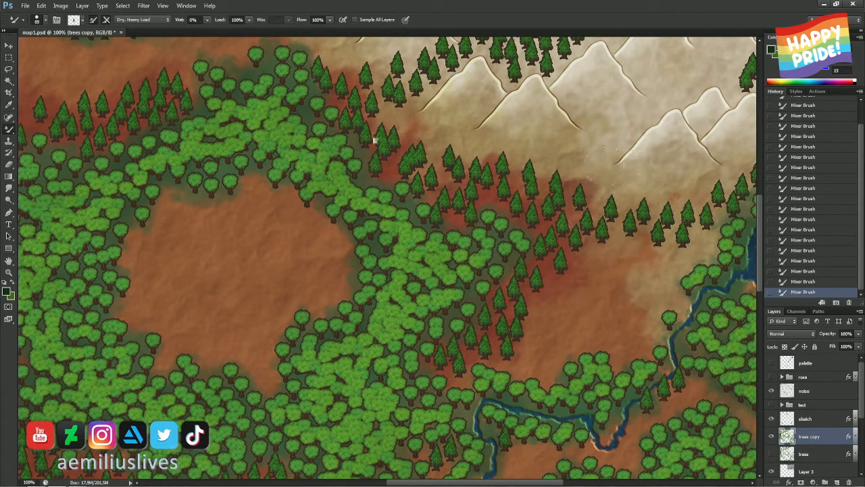
# Stamp a pine in the reddish gap beside the forest's north-east edge and one at its northern tip below the tower
pyautogui.moveTo(374, 140); pyautogui.dragTo(457, 223)
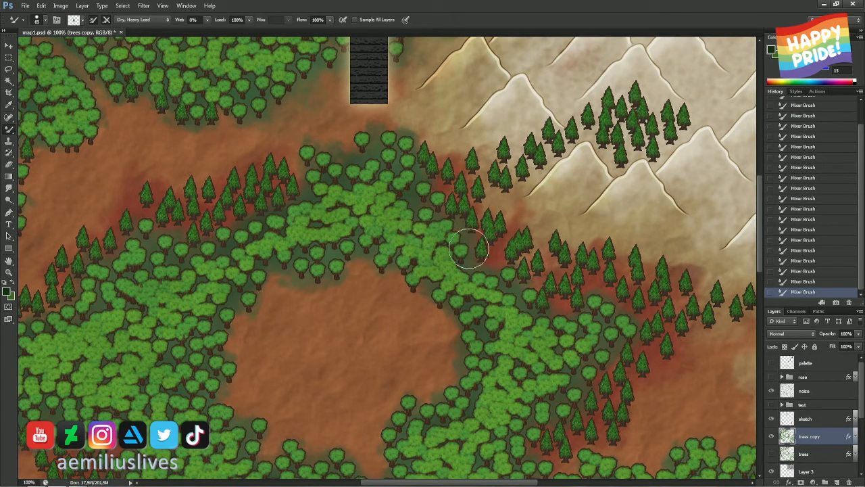
pyautogui.click(345, 147)
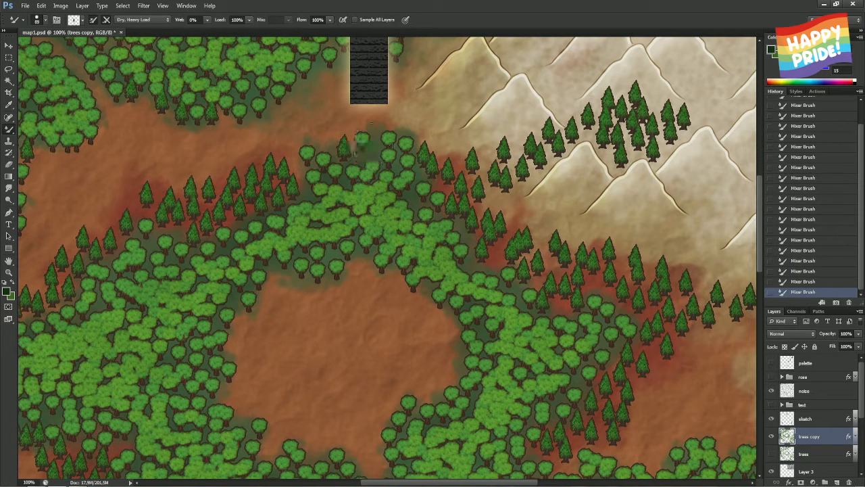
# Stamp pines at the forest's northern tip below the tower and at the east end of the valley pine row, and save the map
pyautogui.click(372, 144)
pyautogui.click(376, 144)
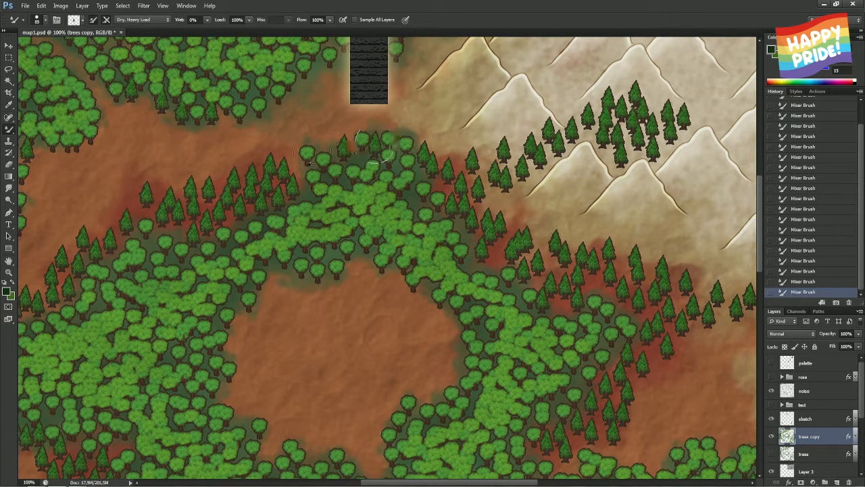
pyautogui.click(297, 158)
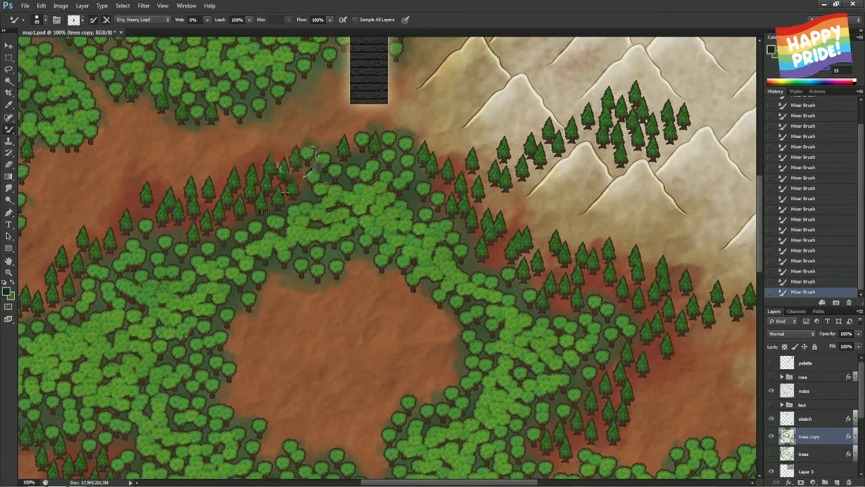
pyautogui.moveTo(283, 214); pyautogui.dragTo(469, 193)
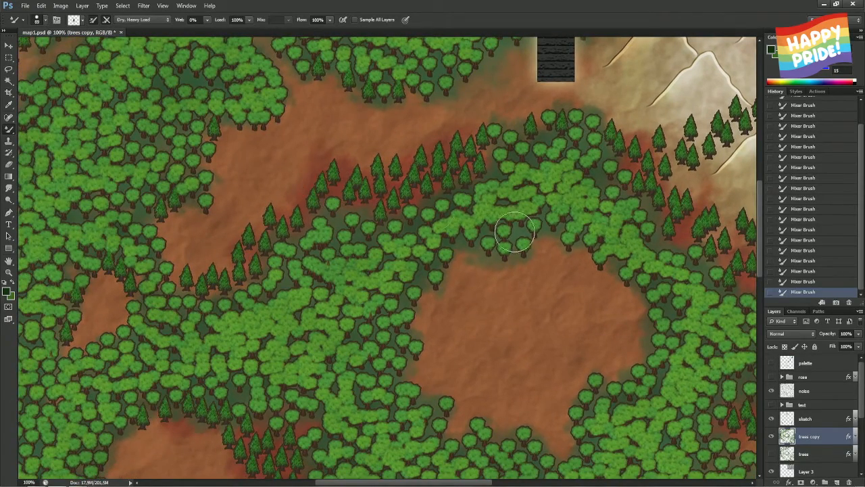
pyautogui.scroll(-5, 559, 245)
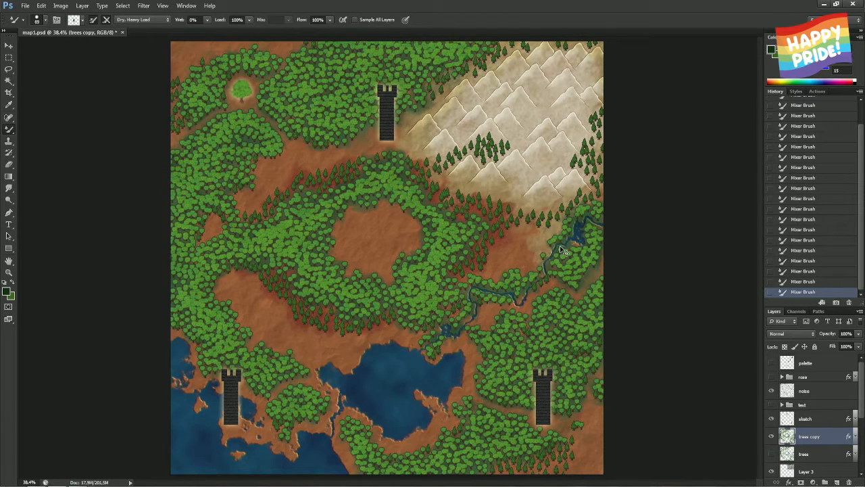
pyautogui.hotkey('ctrl', 's')
# Stamp pines from the northern tower's east side down past its base to the pine rows at the western mountain foot
pyautogui.scroll(2, 545, 216)
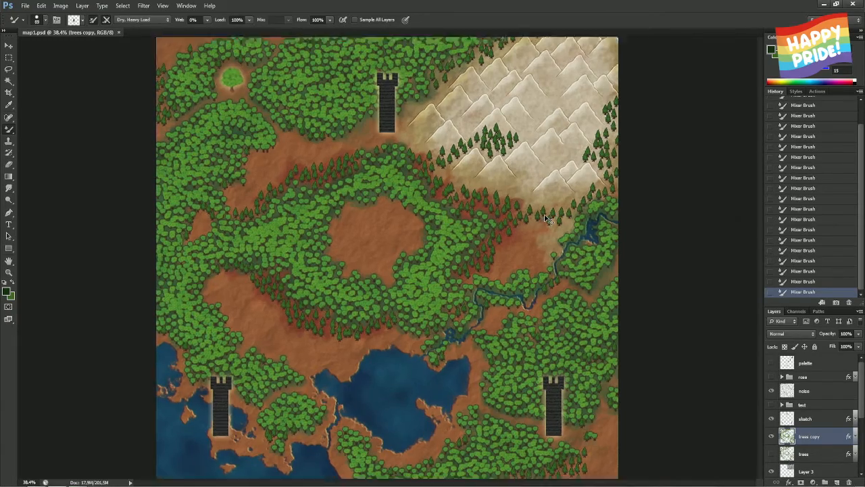
pyautogui.moveTo(476, 88); pyautogui.dragTo(454, 327)
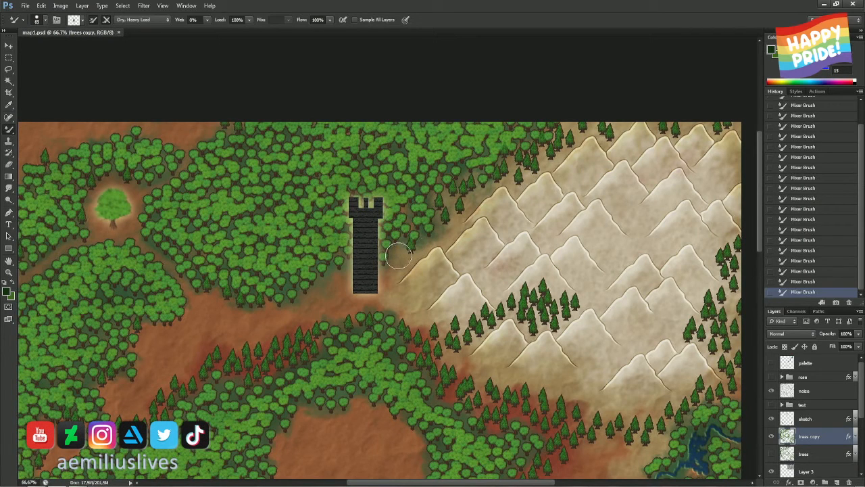
pyautogui.moveTo(400, 262); pyautogui.dragTo(392, 287)
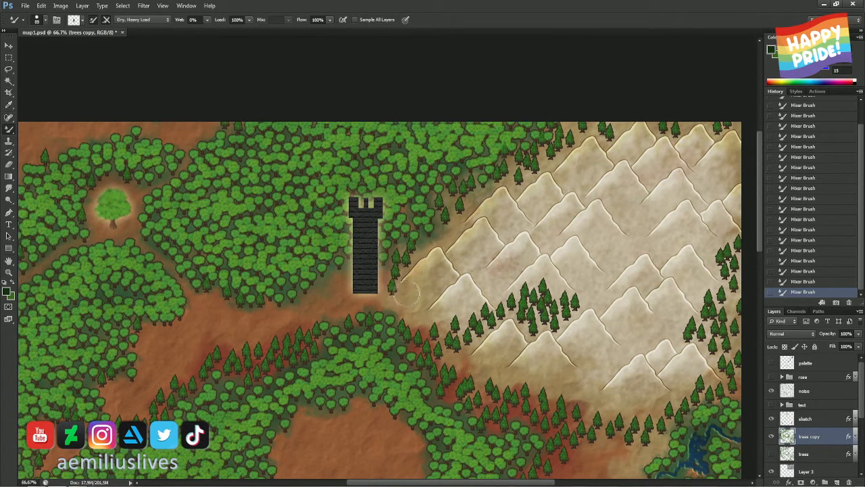
pyautogui.click(406, 289)
pyautogui.click(426, 289)
pyautogui.click(419, 293)
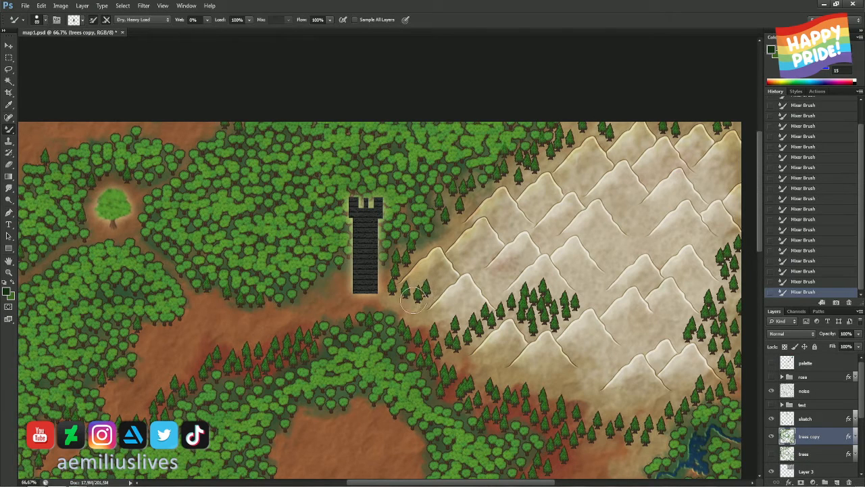
pyautogui.click(405, 305)
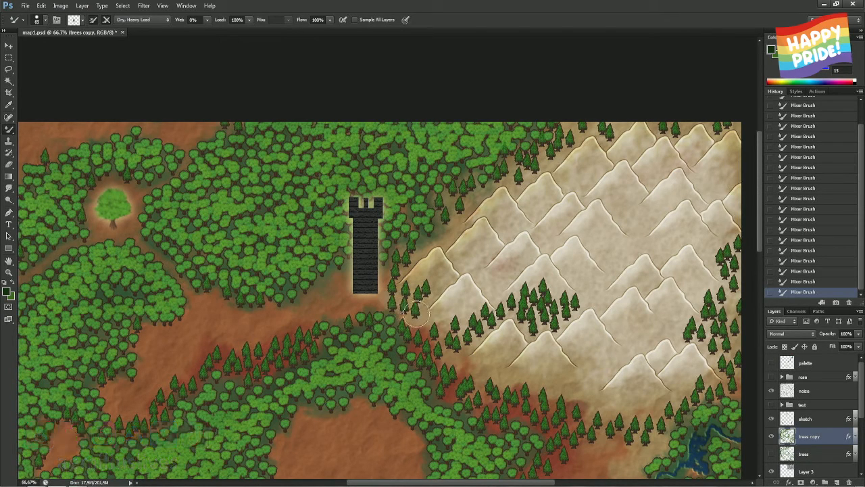
pyautogui.click(424, 318)
pyautogui.click(438, 313)
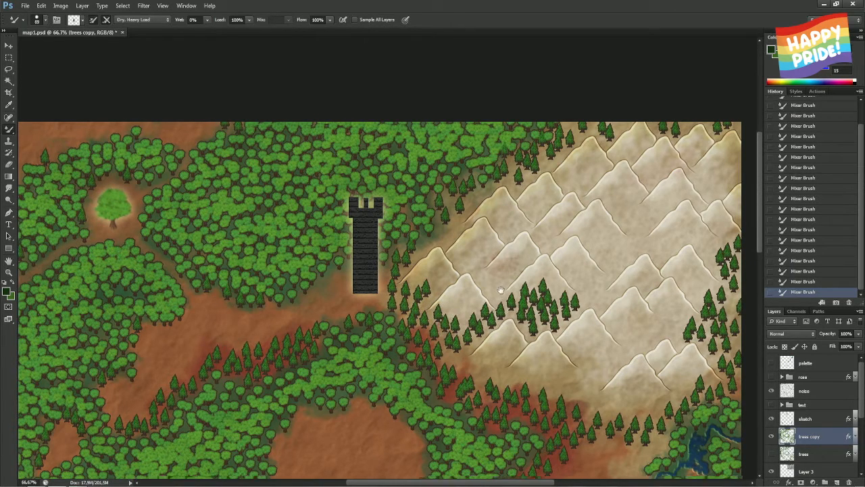
# Extend the central mountain pine cluster north-east between the peaks and stamp a pair of pines between the western peaks
pyautogui.moveTo(501, 289); pyautogui.dragTo(520, 252)
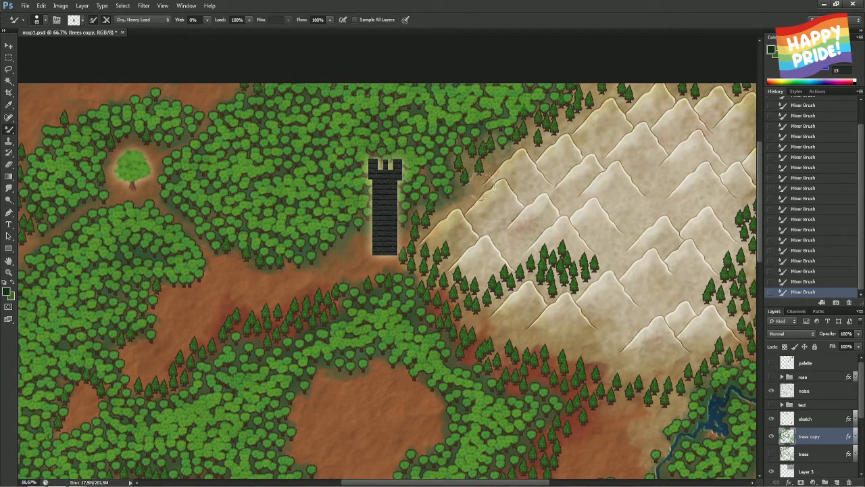
pyautogui.moveTo(597, 204); pyautogui.dragTo(476, 205)
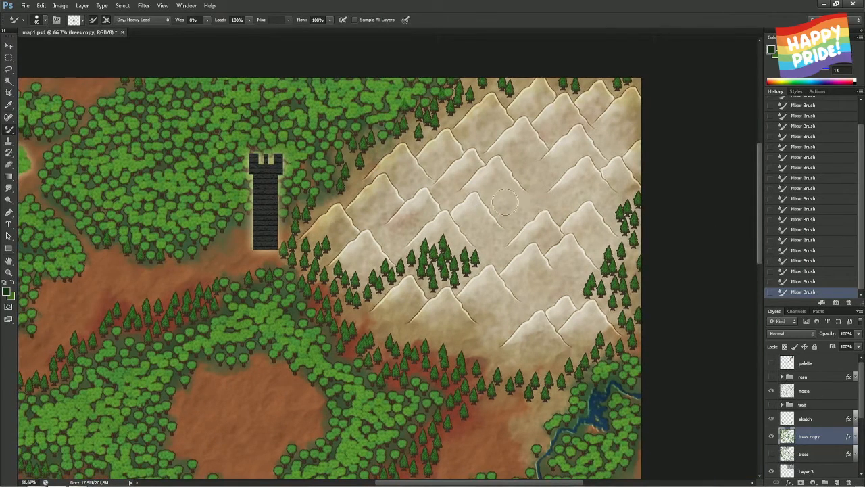
pyautogui.click(489, 246)
pyautogui.click(497, 233)
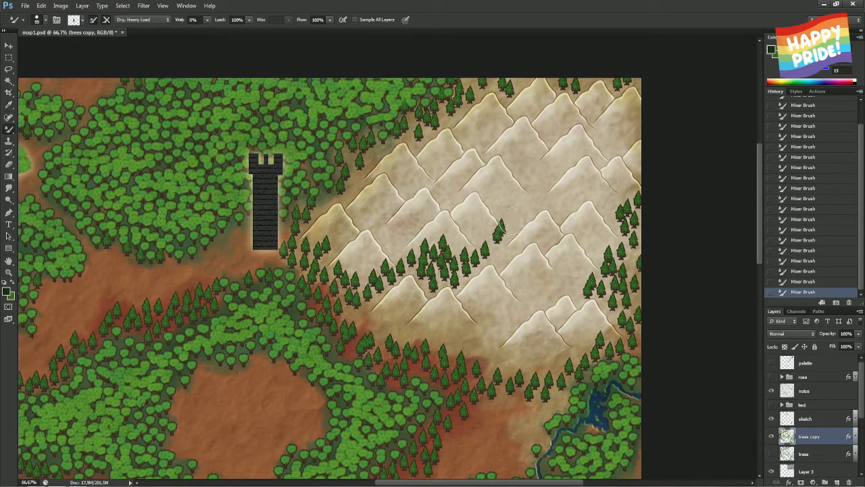
pyautogui.click(503, 205)
pyautogui.click(495, 196)
pyautogui.click(517, 199)
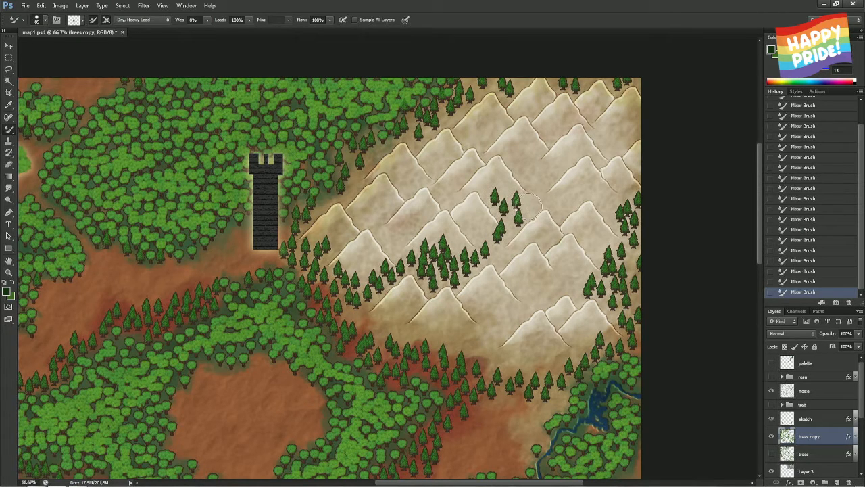
pyautogui.click(529, 205)
pyautogui.click(386, 235)
pyautogui.click(398, 240)
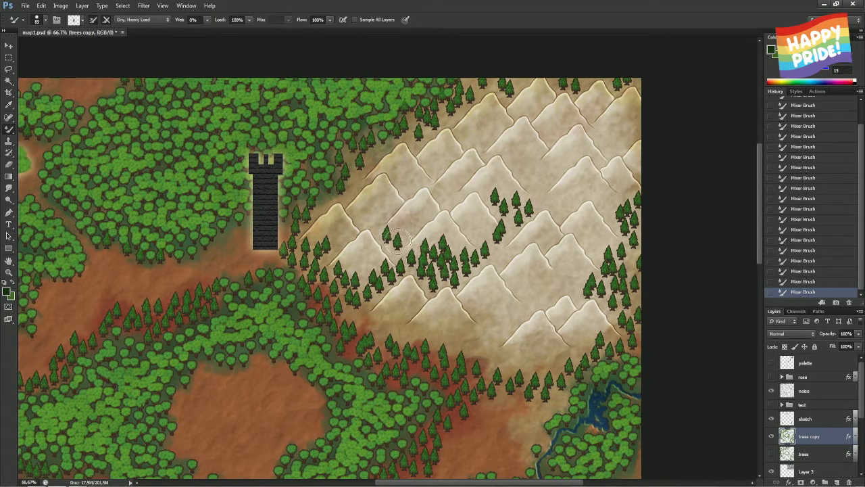
# Stamp a small group of pines between the north-eastern peaks, continuing the mountain pine row eastward
pyautogui.click(558, 202)
pyautogui.click(572, 199)
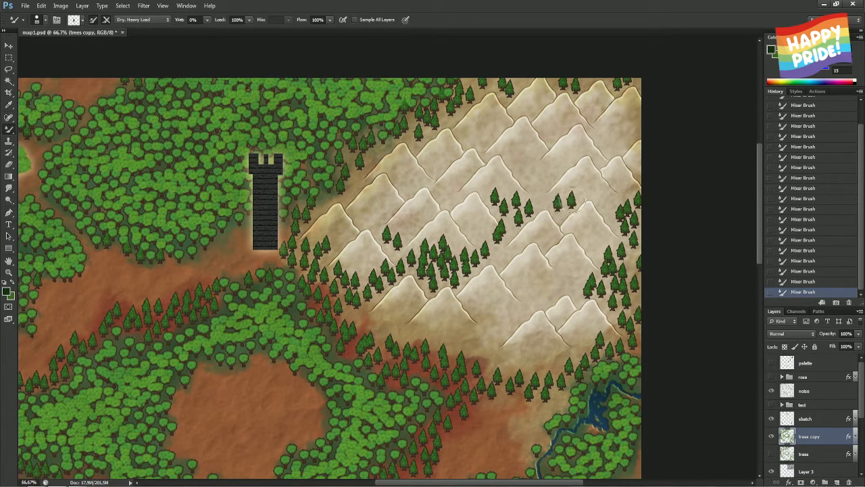
pyautogui.click(533, 178)
pyautogui.click(545, 170)
pyautogui.click(539, 184)
pyautogui.click(542, 200)
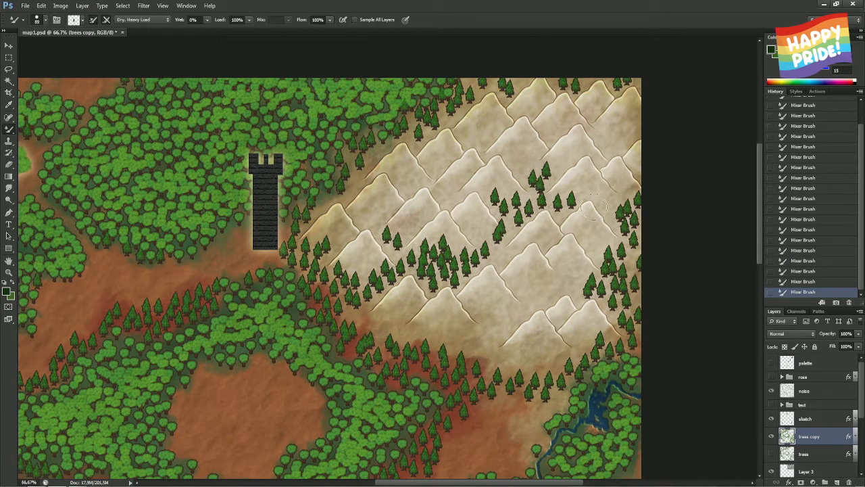
pyautogui.hotkey('ctrl', 'z')
pyautogui.click(546, 194)
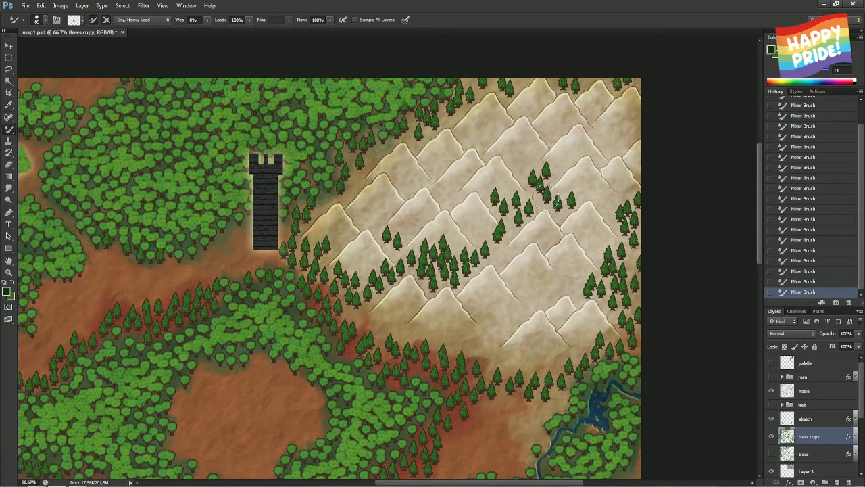
# Fill the gap between the mountain pine row and the eastern border pines, restamping one misplaced tree
pyautogui.click(603, 197)
pyautogui.click(585, 189)
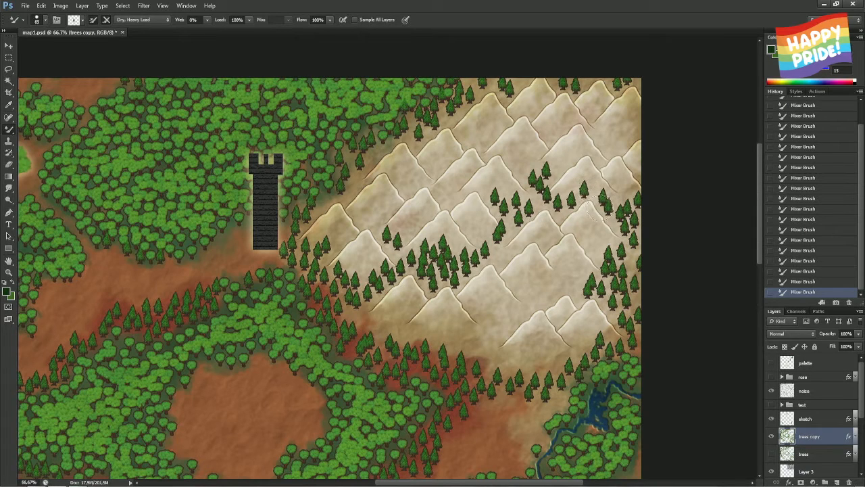
pyautogui.hotkey('ctrl', 'z')
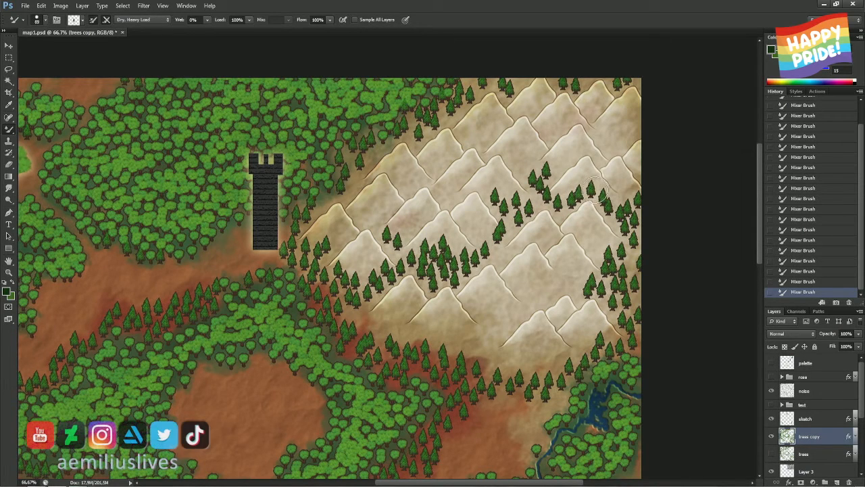
pyautogui.click(595, 190)
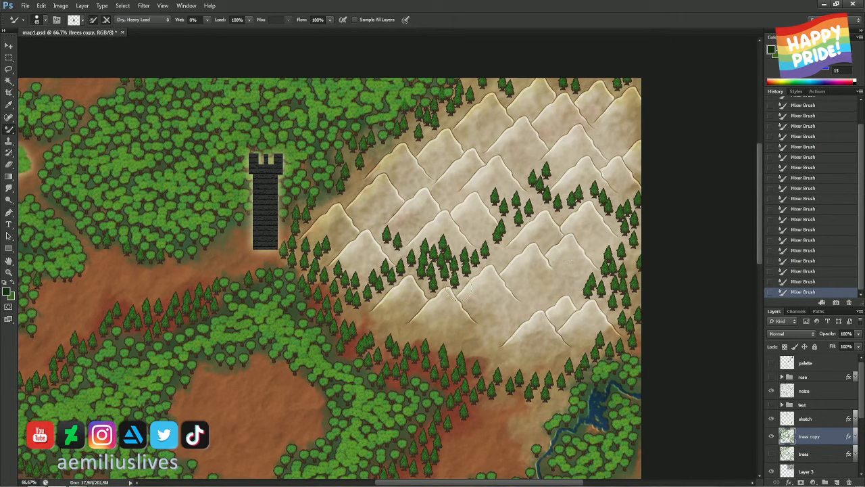
# Stamp scattered pines on the foothills below the southern peaks, joining them to the existing mountain-foot pines
pyautogui.moveTo(449, 292); pyautogui.dragTo(489, 218)
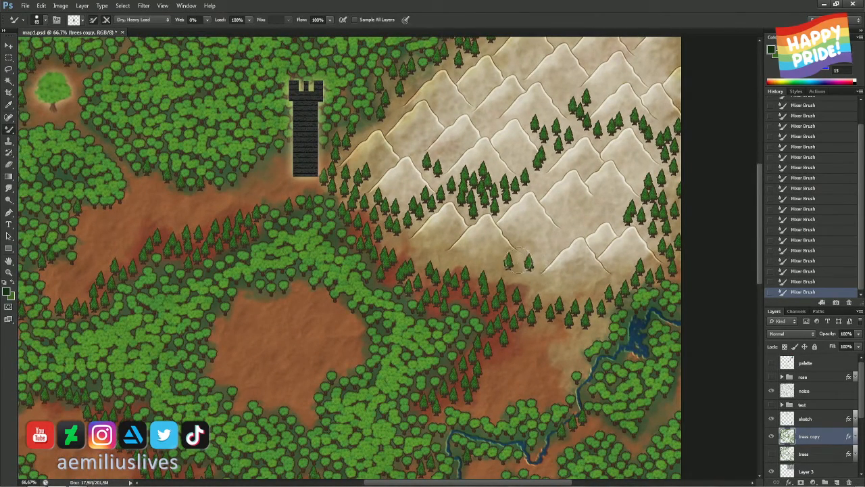
pyautogui.click(515, 259)
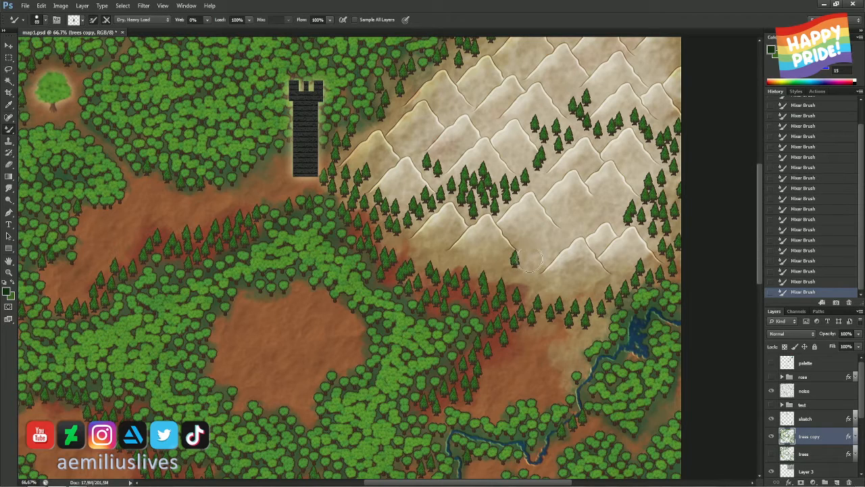
pyautogui.click(528, 261)
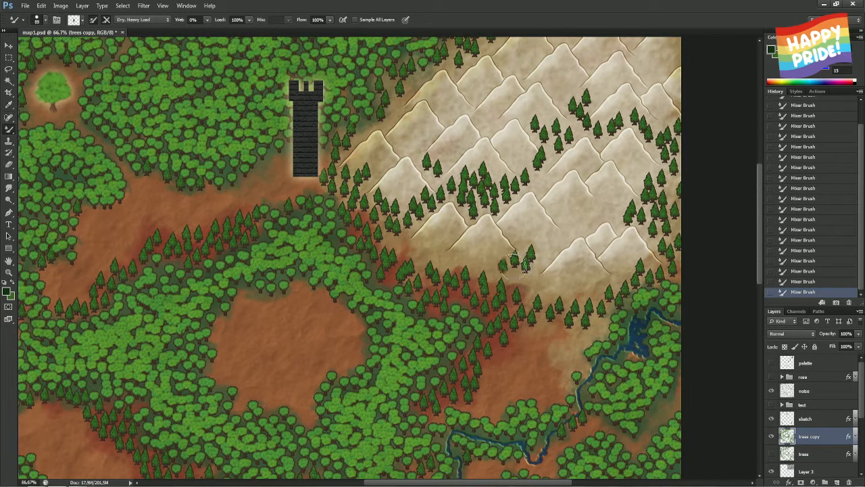
pyautogui.click(491, 266)
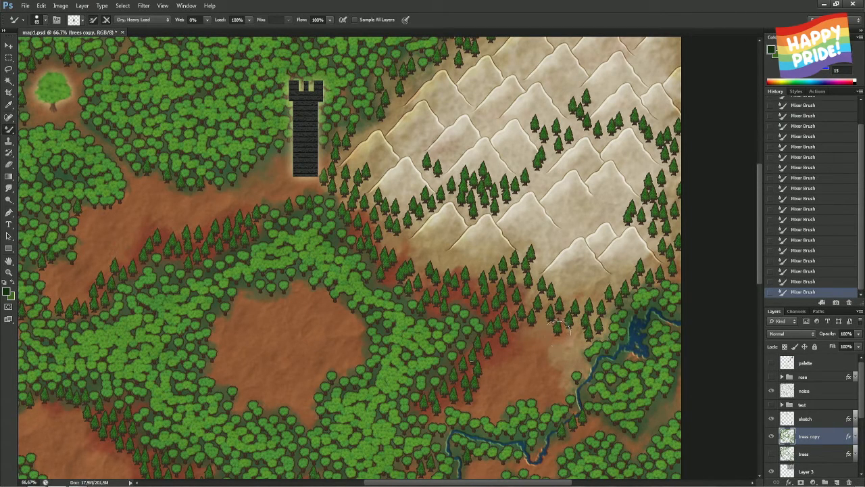
pyautogui.moveTo(570, 331)
pyautogui.mouseDown()
pyautogui.moveTo(543, 244)
pyautogui.moveTo(594, 210)
pyautogui.mouseUp()
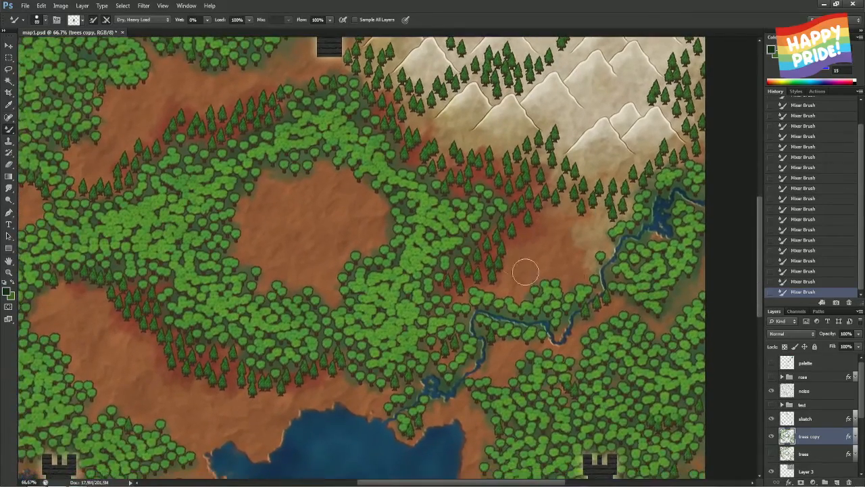
pyautogui.moveTo(359, 225); pyautogui.dragTo(494, 157)
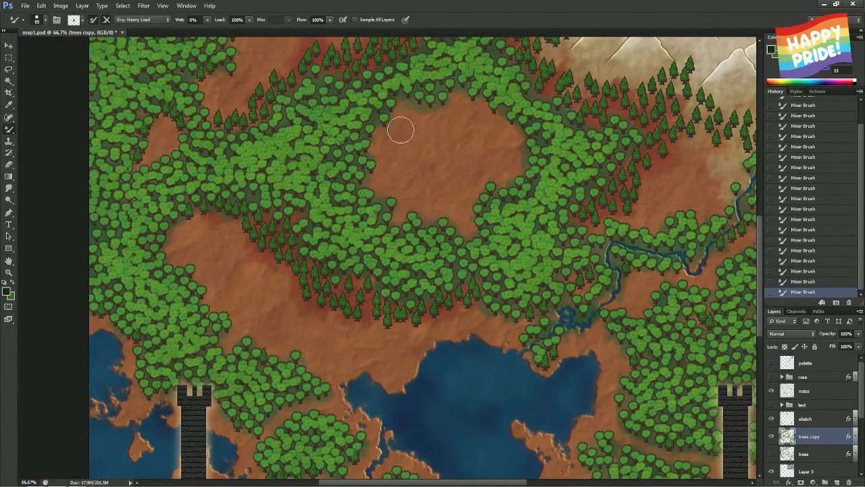
pyautogui.moveTo(408, 111)
pyautogui.mouseDown()
pyautogui.moveTo(388, 248)
pyautogui.moveTo(404, 312)
pyautogui.mouseUp()
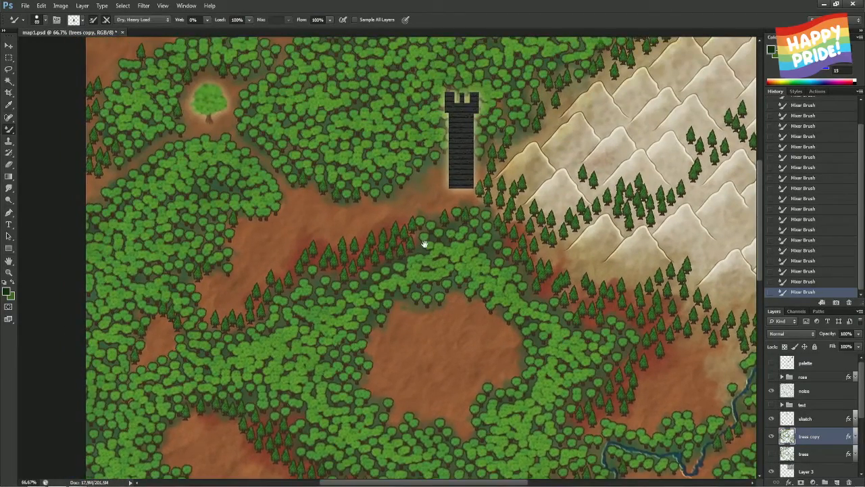
pyautogui.moveTo(424, 243); pyautogui.dragTo(398, 321)
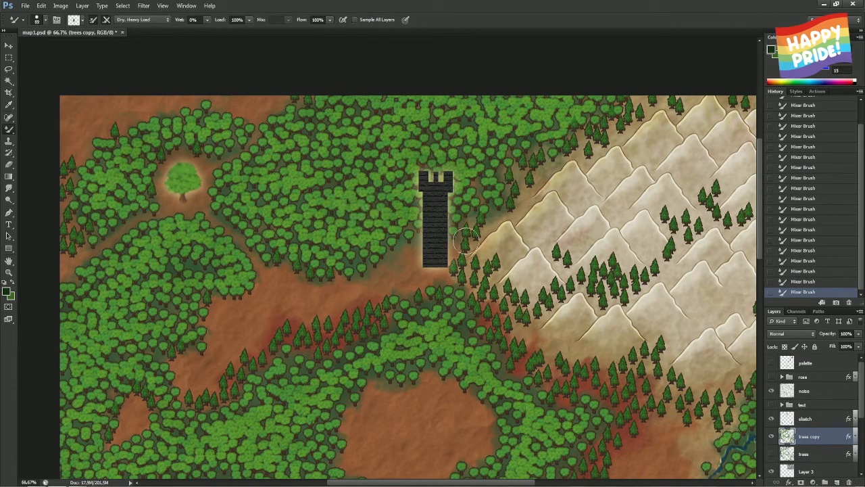
# Try scattering pines inside the round central clearing, and undo those stamps
pyautogui.moveTo(520, 307); pyautogui.dragTo(449, 135)
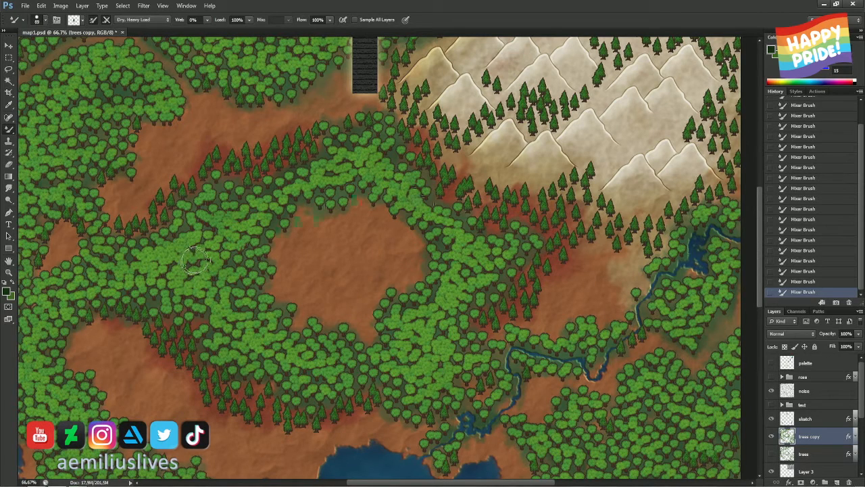
pyautogui.click(298, 223)
pyautogui.click(314, 280)
pyautogui.click(342, 292)
pyautogui.click(377, 289)
pyautogui.click(326, 238)
pyautogui.click(367, 238)
pyautogui.click(398, 253)
pyautogui.hotkey('ctrl', 'alt', 'z')
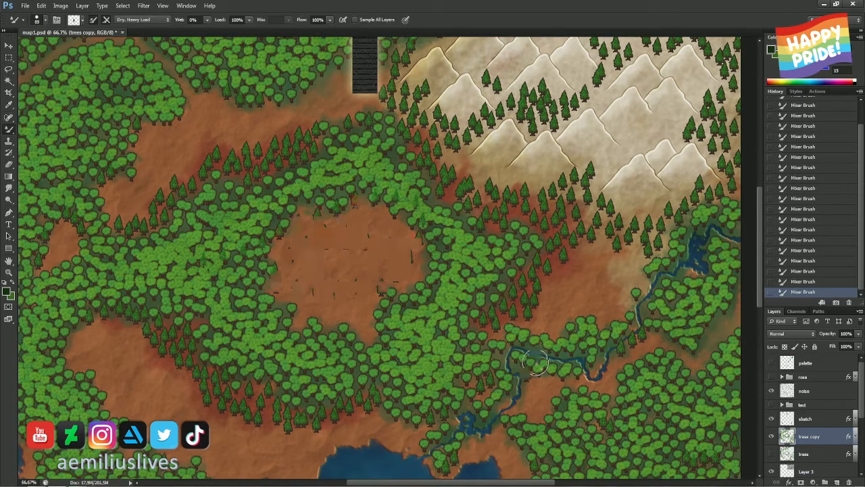
# Save the map1.psd document with the added mountain and foothill pines
pyautogui.hotkey('ctrl', '0')
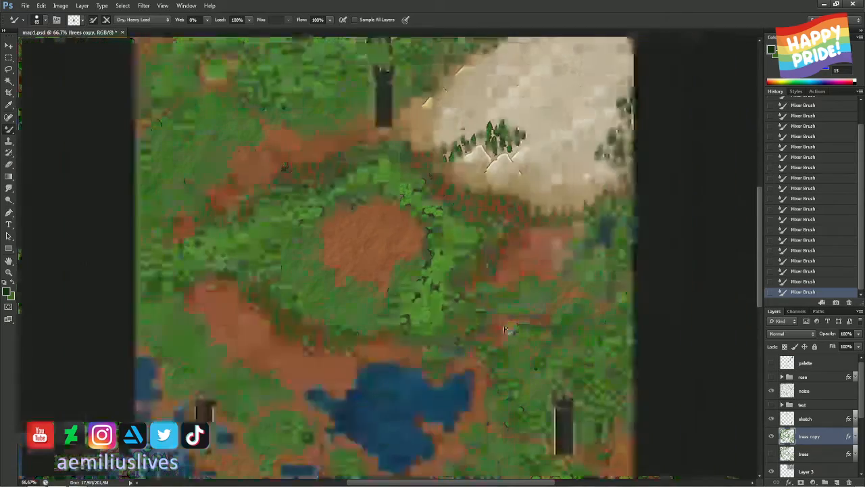
pyautogui.hotkey('ctrl', 's')
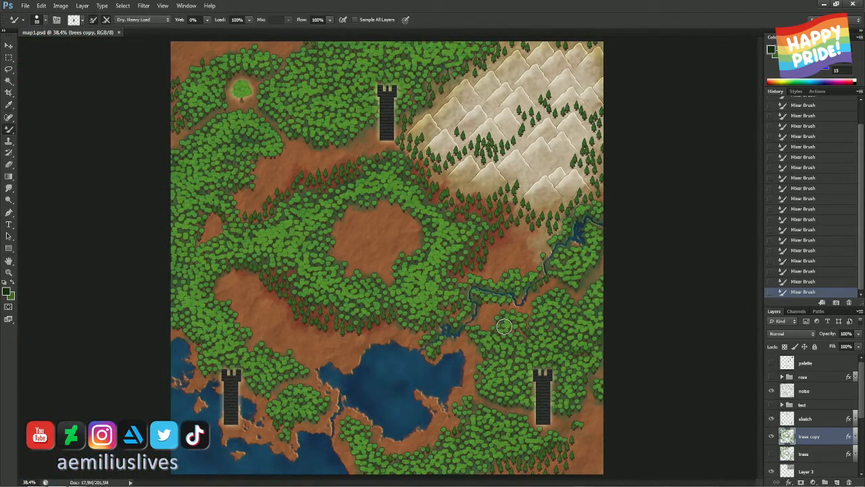
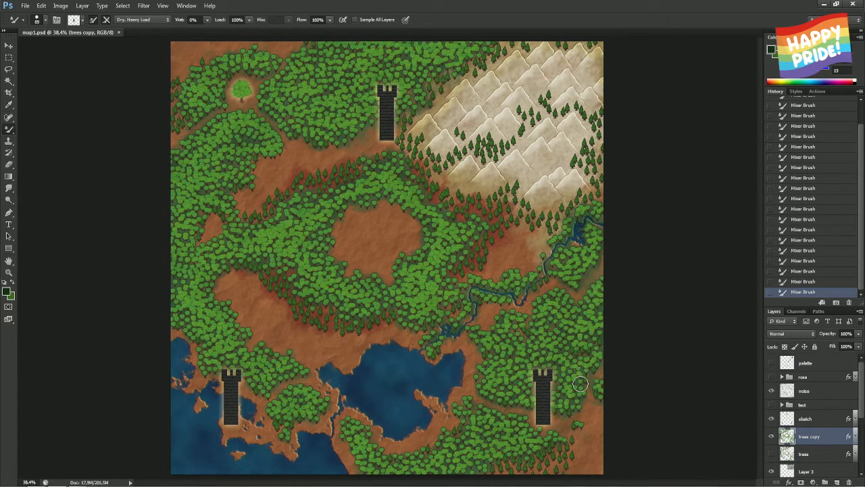
# Extend the southeastern pine grove along the map's lower edge and stamp single pines at the eastern border and beside the small tree cluster
pyautogui.moveTo(553, 464)
pyautogui.mouseDown()
pyautogui.moveTo(573, 453)
pyautogui.moveTo(390, 65)
pyautogui.moveTo(390, 50)
pyautogui.mouseUp()
pyautogui.hotkey('ctrl', '1')
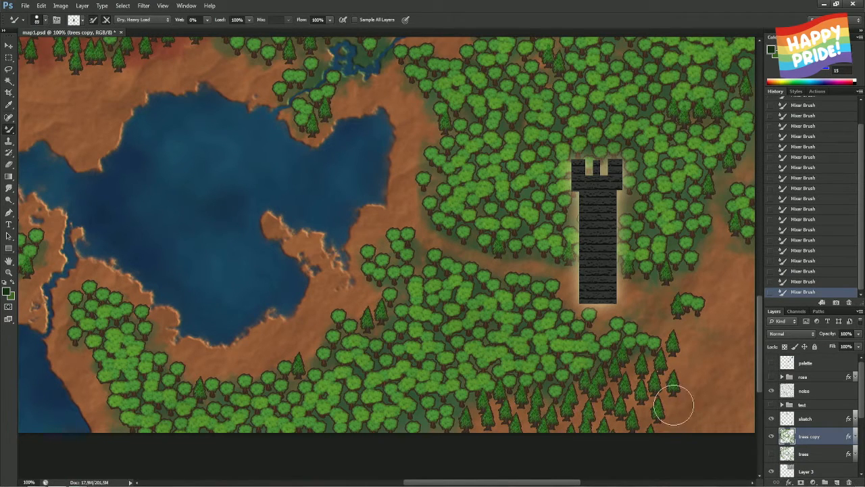
pyautogui.click(674, 418)
pyautogui.click(686, 425)
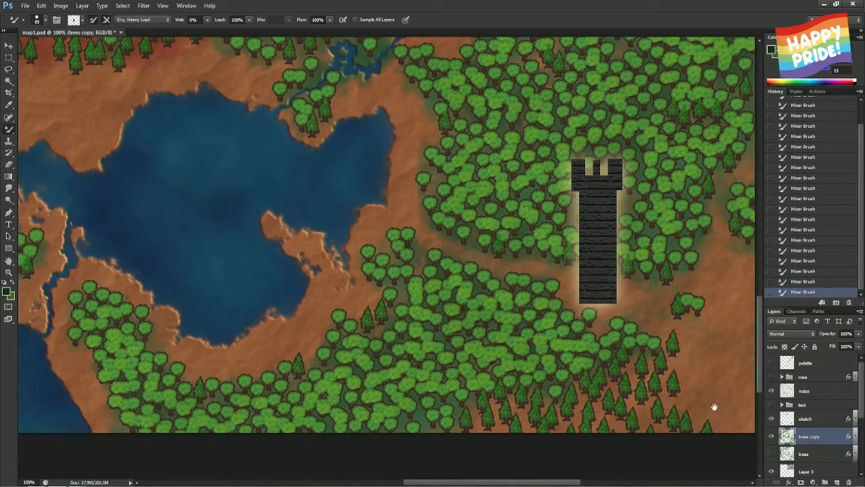
pyautogui.moveTo(717, 412); pyautogui.dragTo(568, 323)
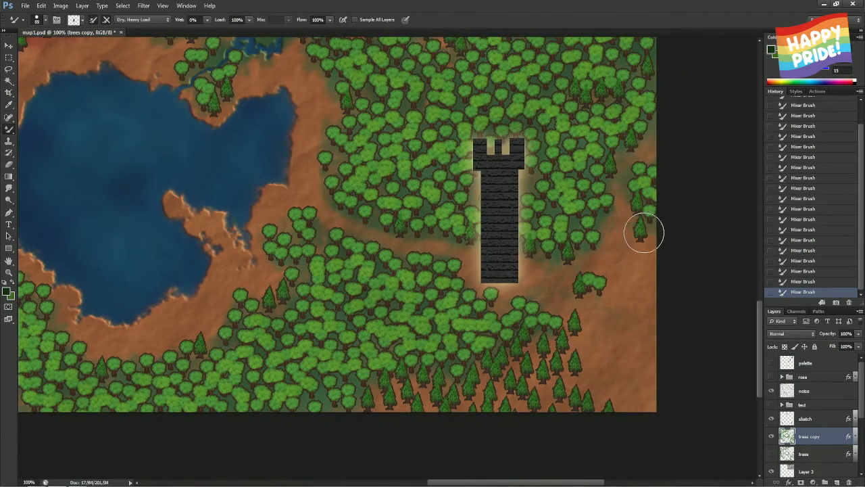
pyautogui.click(654, 244)
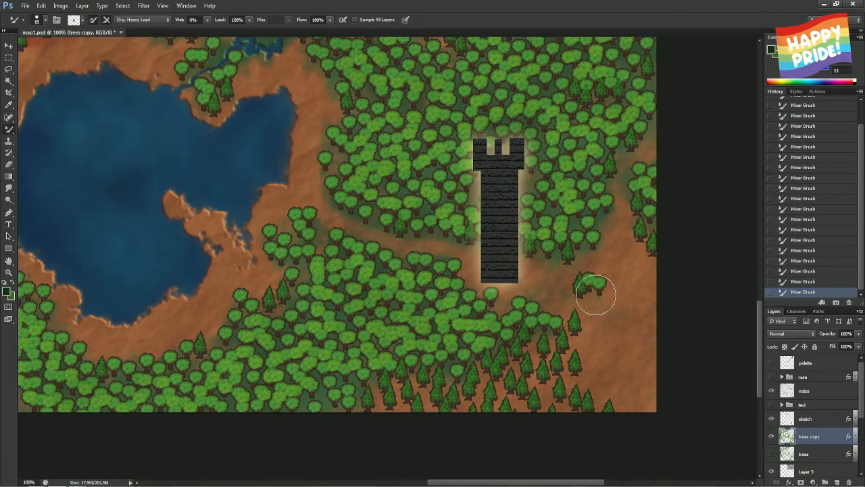
pyautogui.click(597, 299)
# Stamp a few more pines along the eastern edge of the grove in the map's southeastern corner
pyautogui.moveTo(598, 261); pyautogui.dragTo(556, 228)
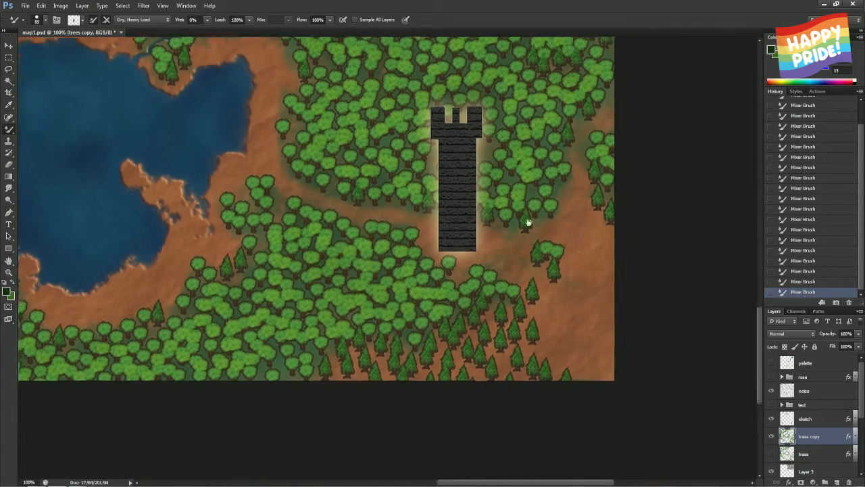
pyautogui.moveTo(471, 205); pyautogui.dragTo(506, 264)
pyautogui.click(573, 368)
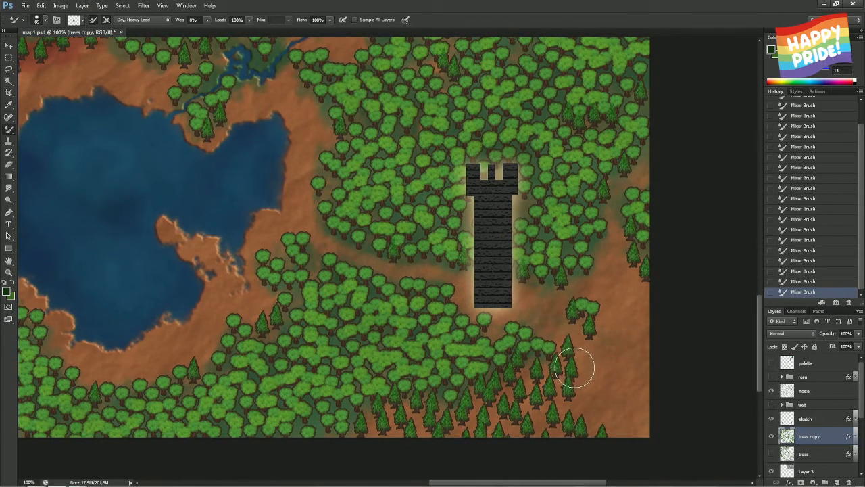
pyautogui.click(588, 395)
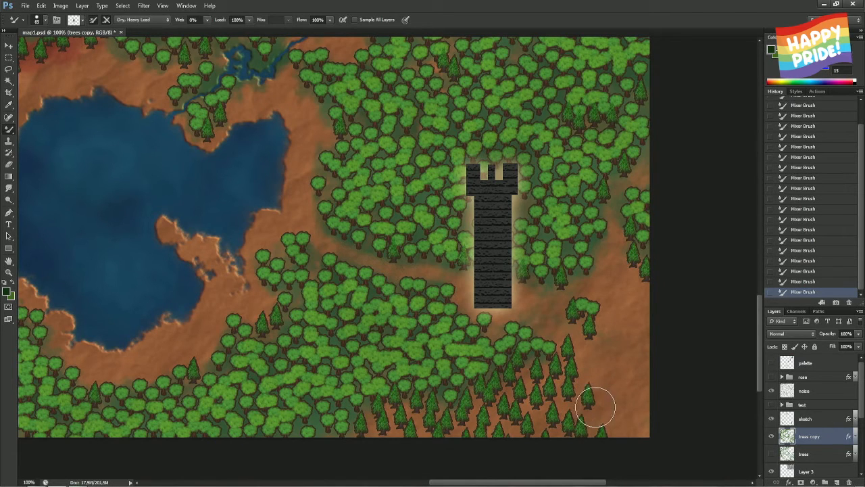
pyautogui.click(599, 403)
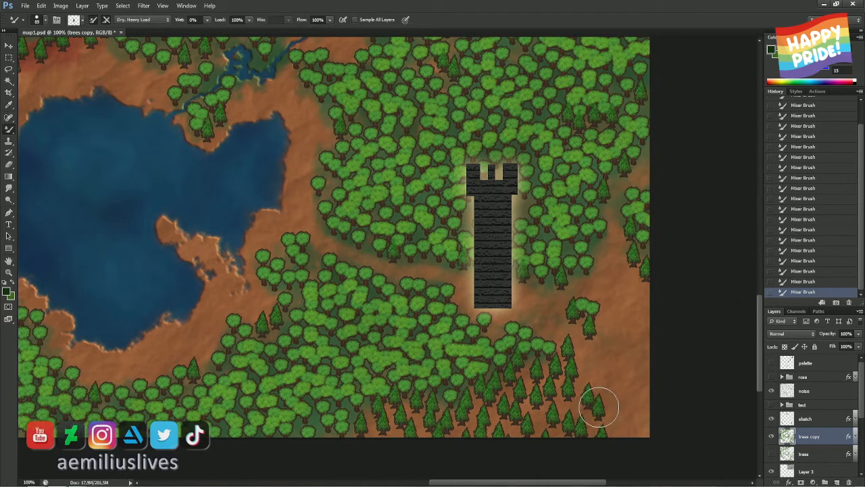
# Save the map1.psd document with the added southeastern pines
pyautogui.moveTo(504, 309); pyautogui.dragTo(544, 308)
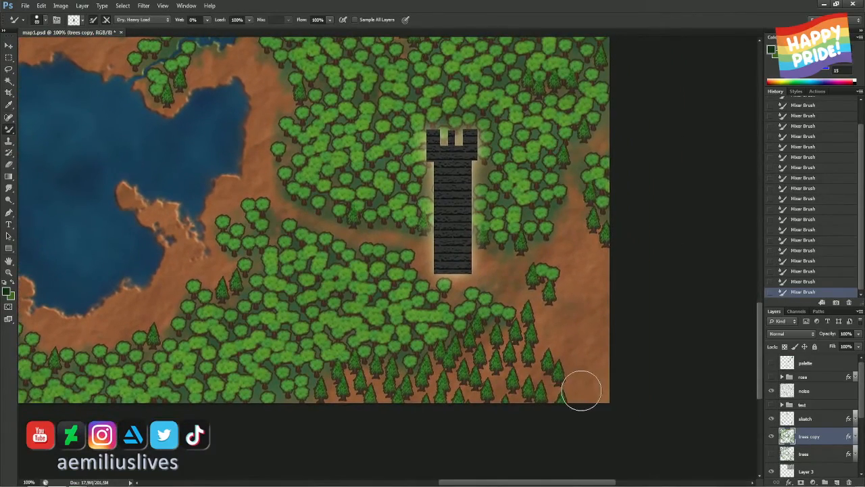
pyautogui.moveTo(369, 169); pyautogui.dragTo(448, 184)
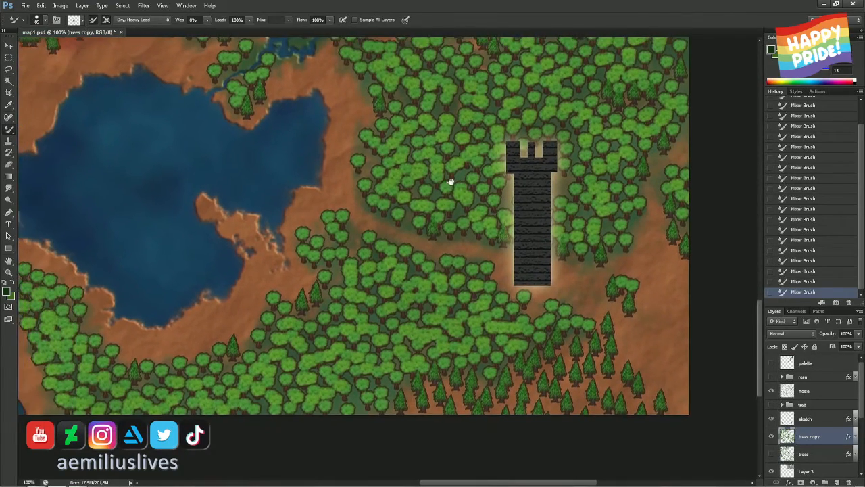
pyautogui.moveTo(225, 84)
pyautogui.mouseDown()
pyautogui.moveTo(293, 119)
pyautogui.moveTo(463, 247)
pyautogui.mouseUp()
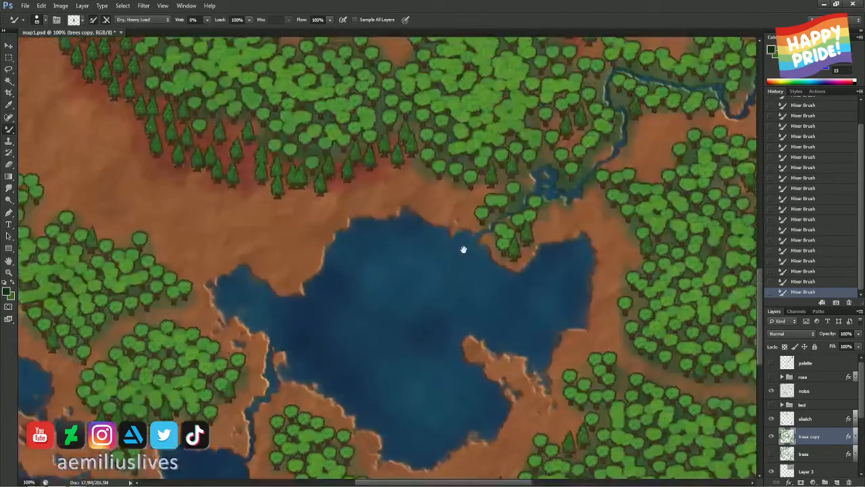
pyautogui.scroll(-2, 473, 252)
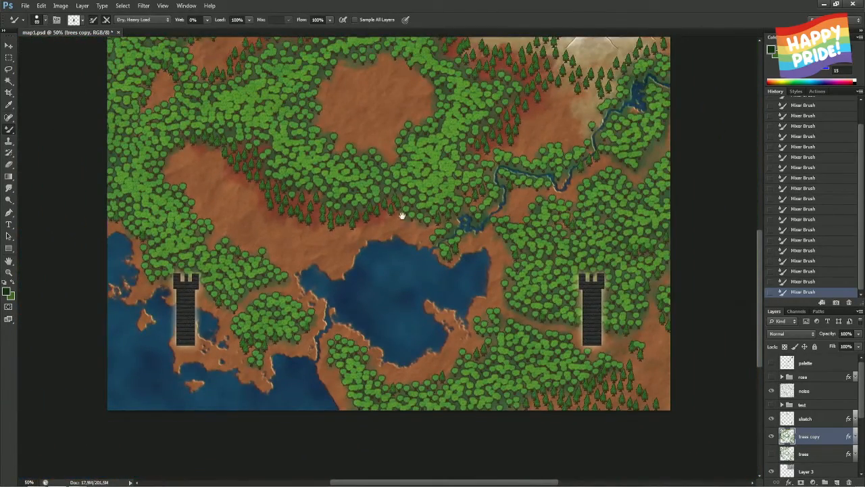
pyautogui.moveTo(401, 215); pyautogui.dragTo(396, 286)
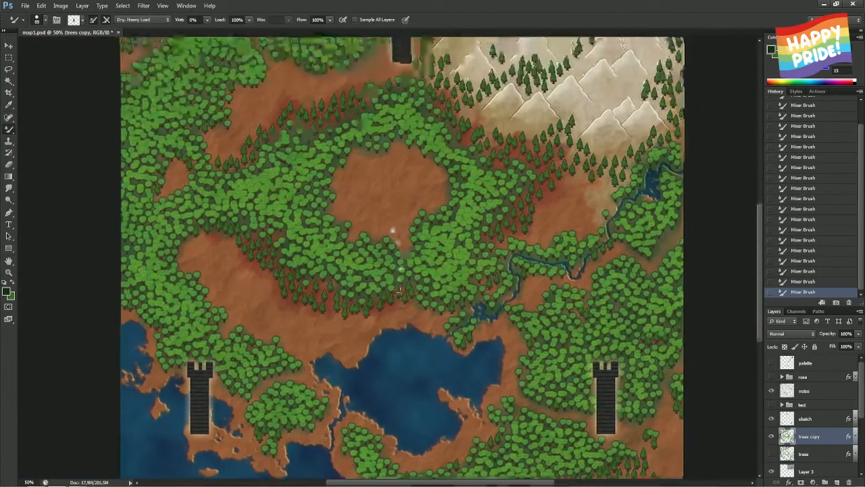
pyautogui.moveTo(392, 228)
pyautogui.mouseDown()
pyautogui.moveTo(420, 346)
pyautogui.moveTo(416, 322)
pyautogui.mouseUp()
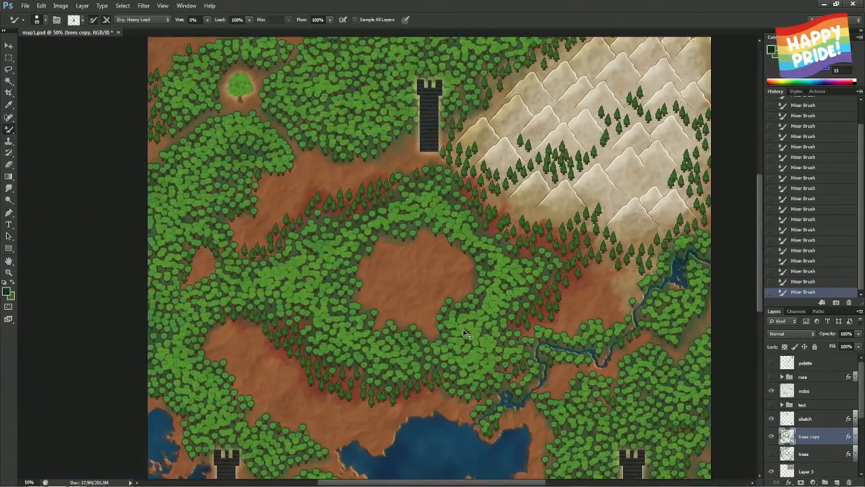
pyautogui.hotkey('ctrl', 's')
# Select a triangle joining the three towers with straight lasso segments and add a new layer above the trees copy layer
pyautogui.moveTo(394, 308); pyautogui.dragTo(407, 234)
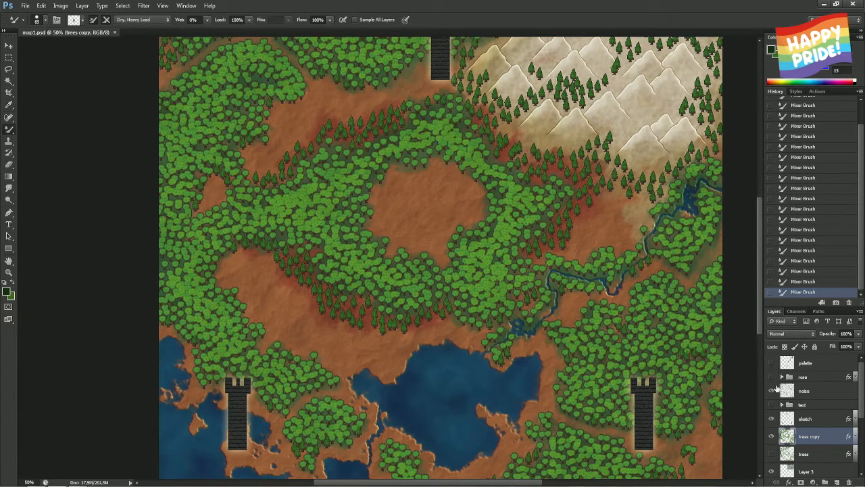
pyautogui.click(792, 416)
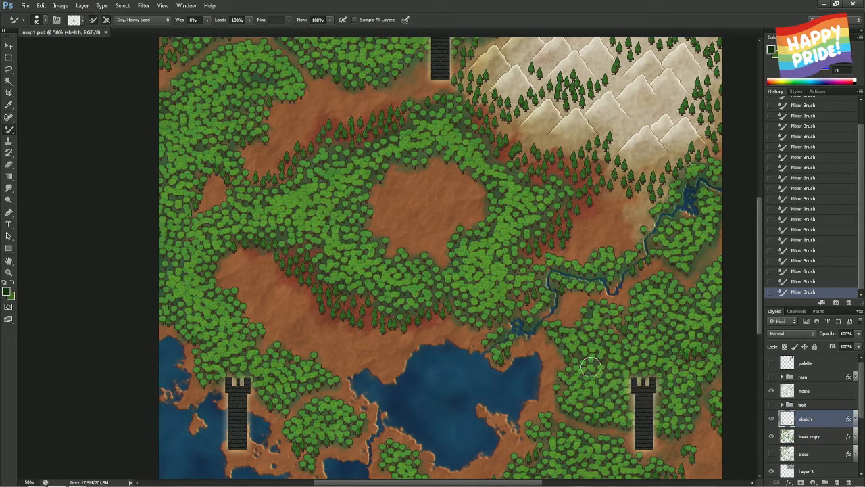
pyautogui.press('m')
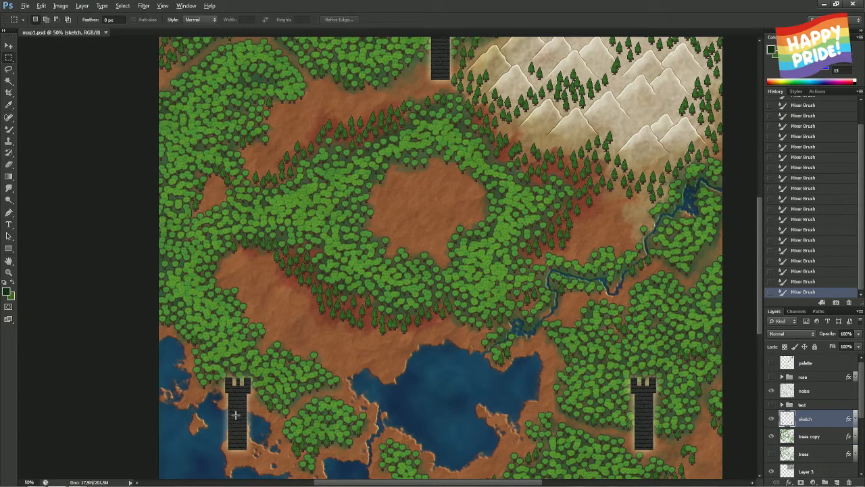
pyautogui.press('l')
pyautogui.click(237, 416)
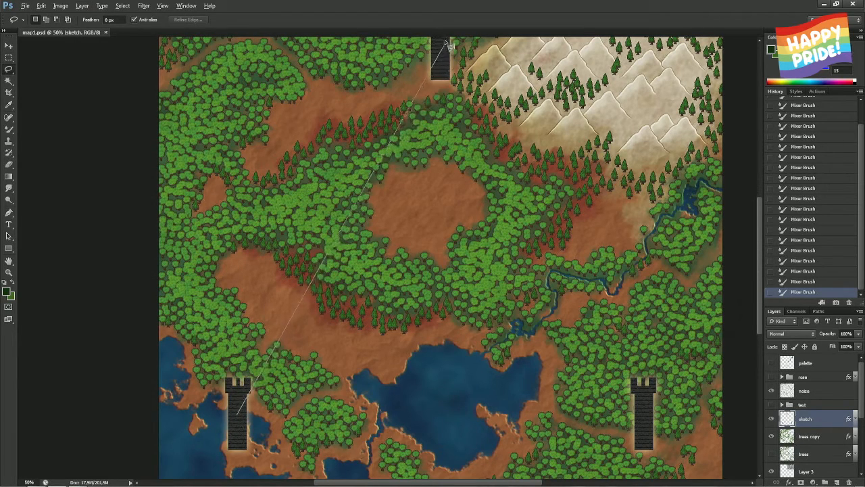
pyautogui.scroll(2, 440, 41)
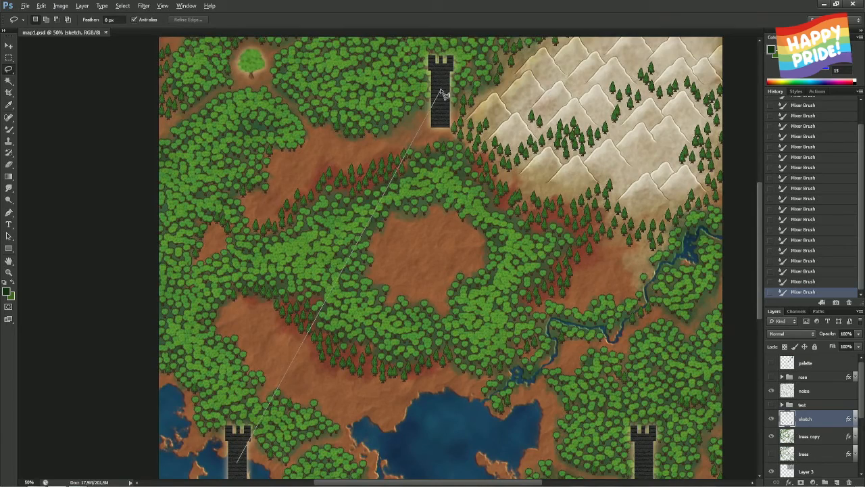
pyautogui.scroll(-2, 609, 329)
pyautogui.keyDown('shift'); pyautogui.click(646, 440); pyautogui.keyUp('shift')
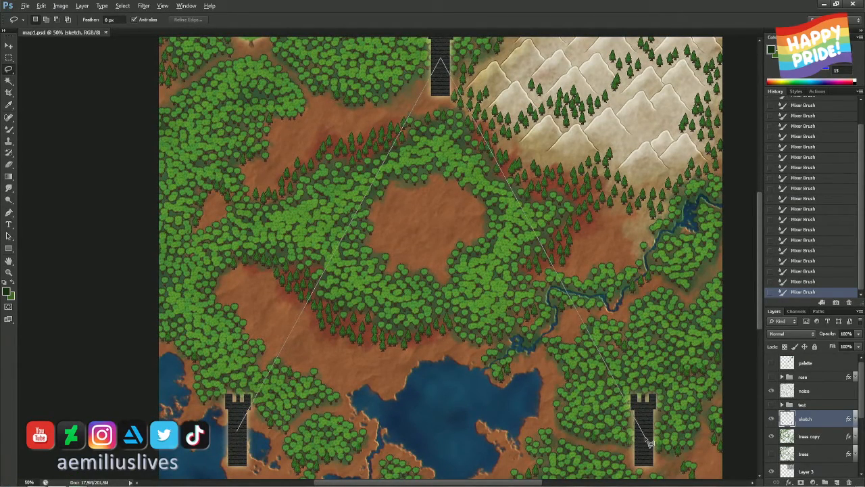
pyautogui.doubleClick(645, 439)
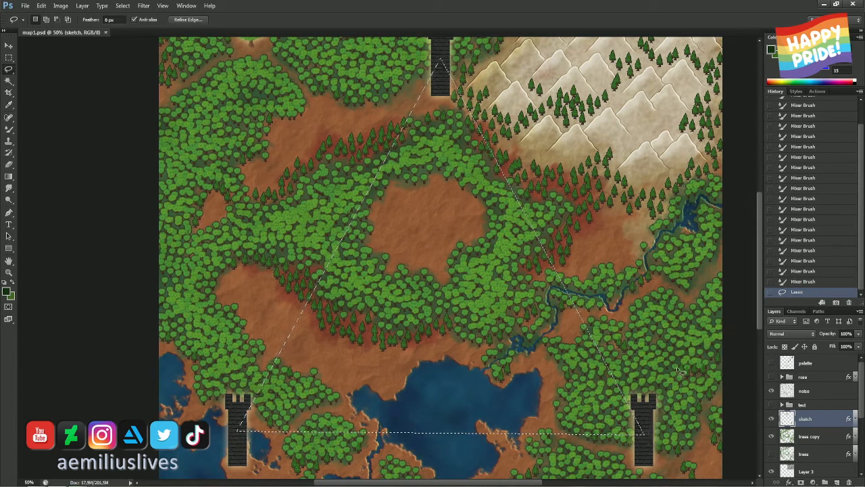
pyautogui.click(806, 437)
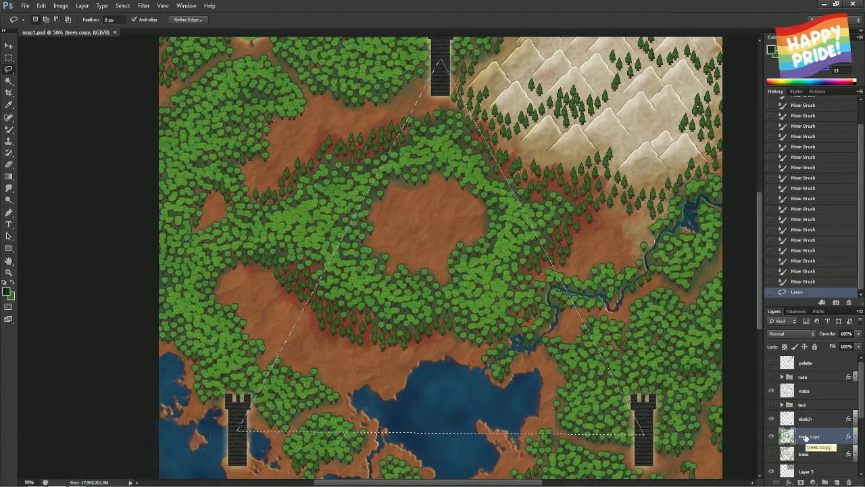
pyautogui.hotkey('ctrl', 'shift', 'alt', 'n')
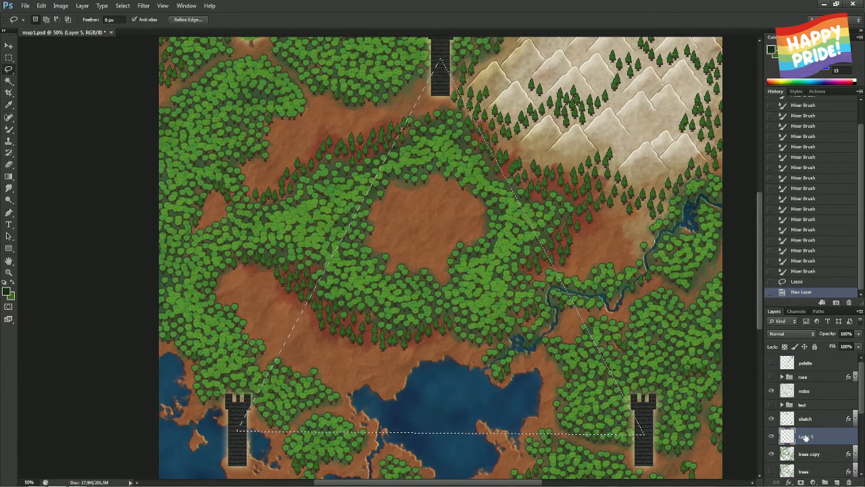
pyautogui.press('m')
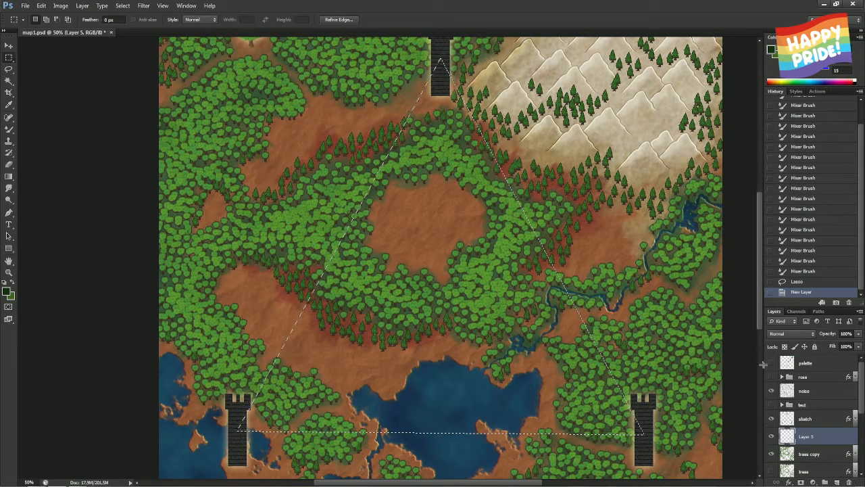
pyautogui.press('b')
pyautogui.keyDown('alt'); pyautogui.click(434, 333); pyautogui.keyUp('alt')
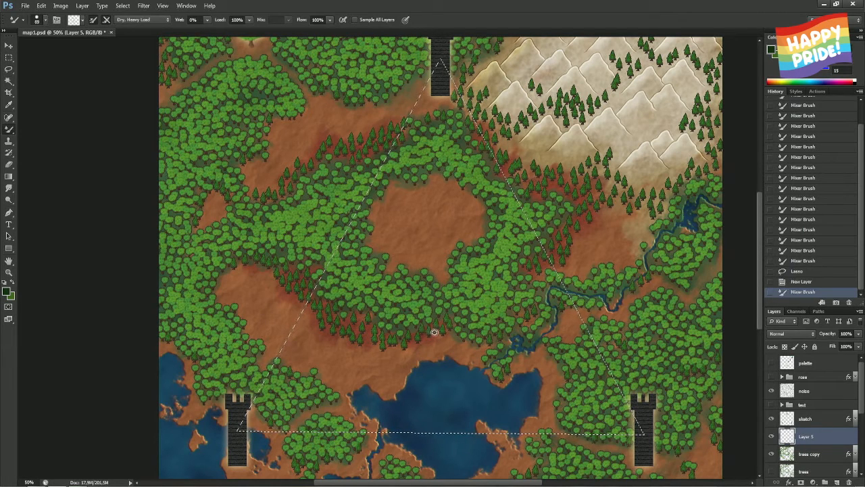
pyautogui.keyDown('alt'); pyautogui.click(581, 177); pyautogui.keyUp('alt')
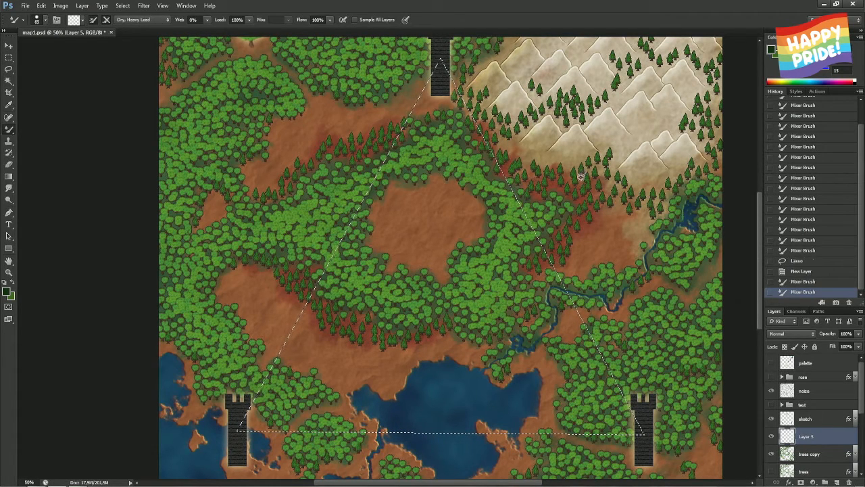
pyautogui.keyDown('alt'); pyautogui.click(578, 180); pyautogui.keyUp('alt')
pyautogui.keyDown('alt'); pyautogui.click(557, 201); pyautogui.keyUp('alt')
pyautogui.keyDown('alt'); pyautogui.click(551, 208); pyautogui.keyUp('alt')
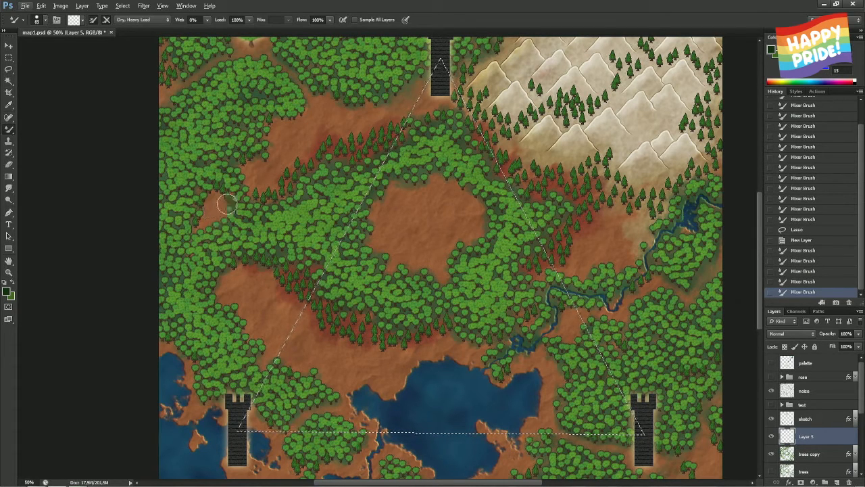
# With the regular Brush, sample dark brown and forest green from the map, and fill the triangular selection with dark brown
pyautogui.rightClick(10, 129)
pyautogui.click(42, 131)
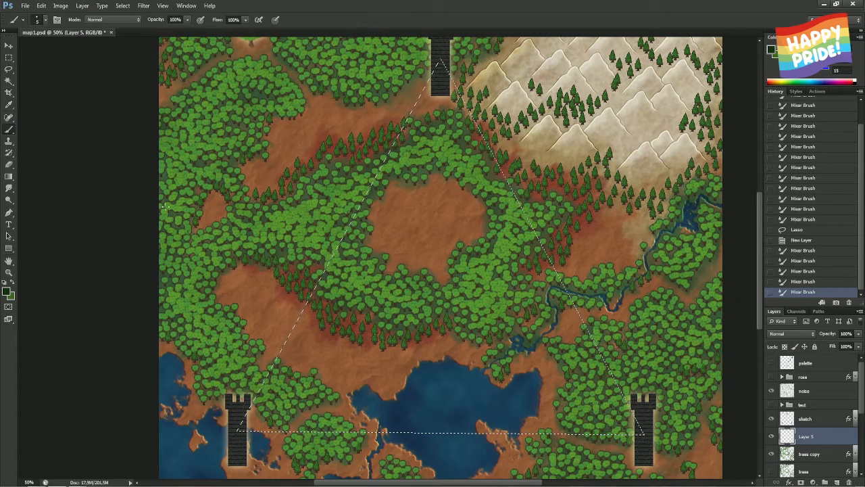
pyautogui.keyDown('alt'); pyautogui.click(281, 184); pyautogui.keyUp('alt')
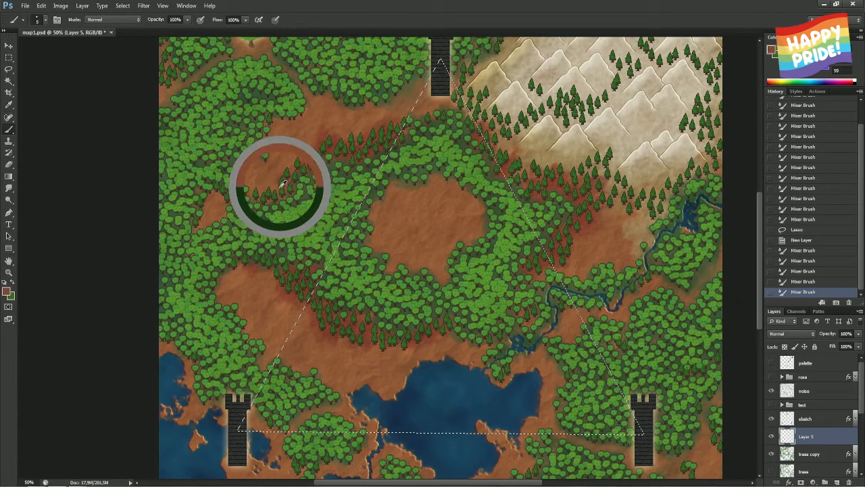
pyautogui.moveTo(279, 187); pyautogui.dragTo(277, 188)
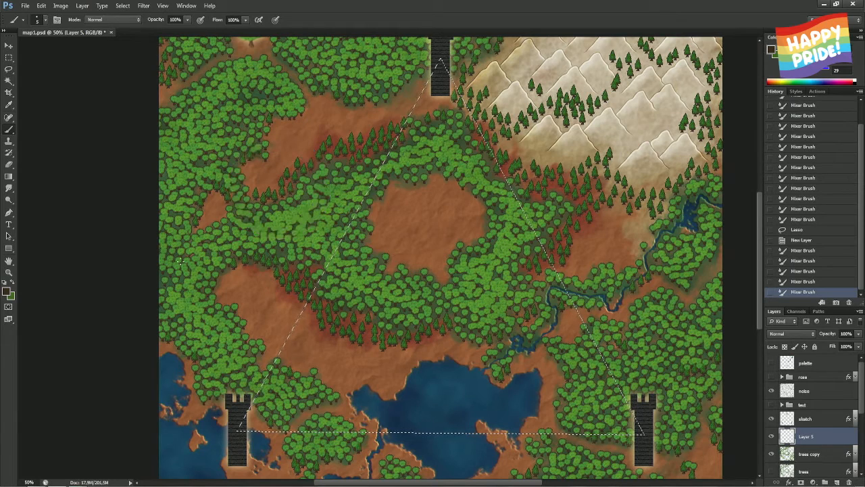
pyautogui.keyDown('alt'); pyautogui.click(196, 283); pyautogui.keyUp('alt')
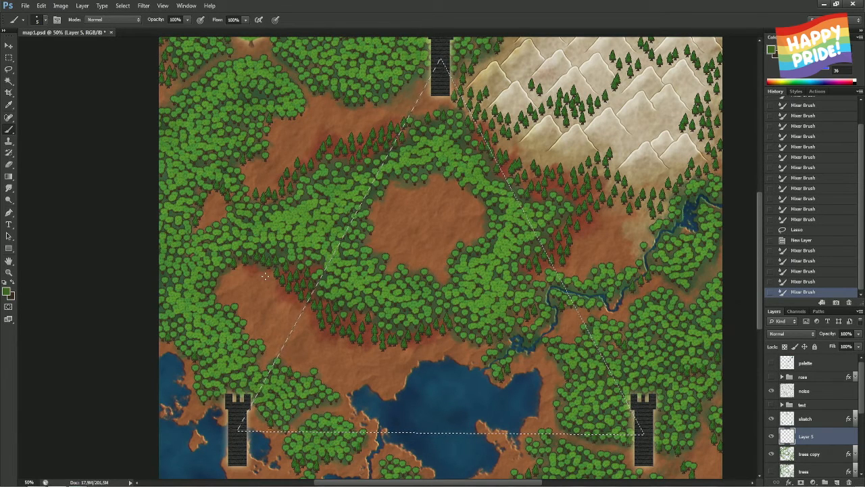
pyautogui.hotkey('ctrl', 'BackSpace')
# In Quick Mask mode, contract the triangular selection by applying the Minimum filter twice with a radius of 2 pixels
pyautogui.press('m')
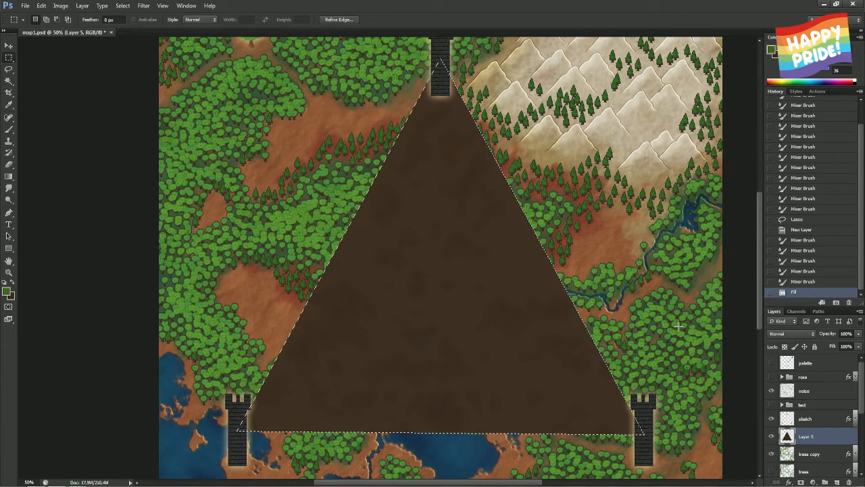
pyautogui.press('q')
pyautogui.hotkey('alt', 't')
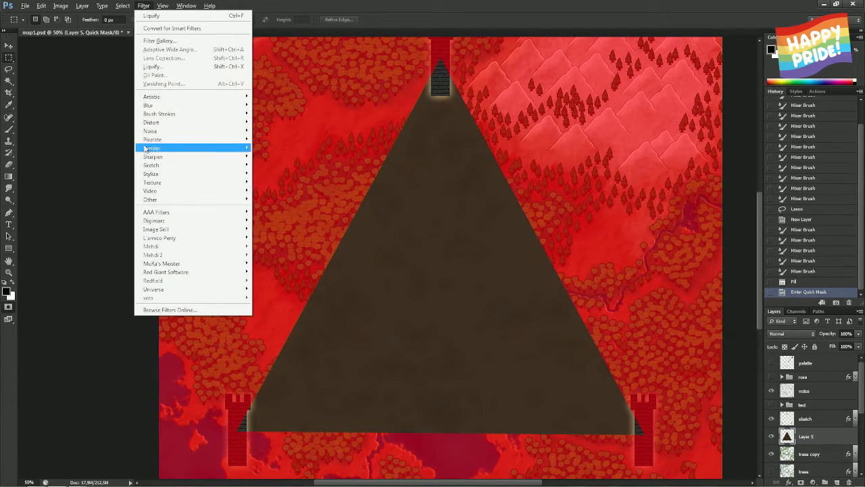
pyautogui.moveTo(166, 202)
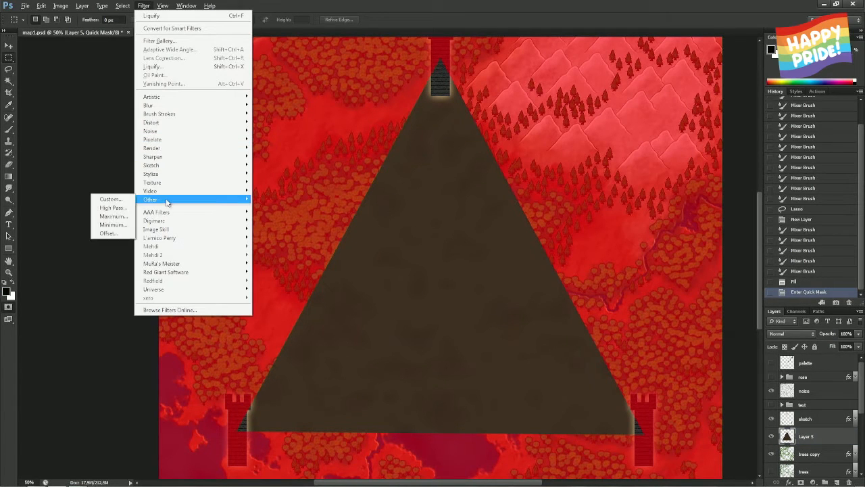
pyautogui.click(115, 225)
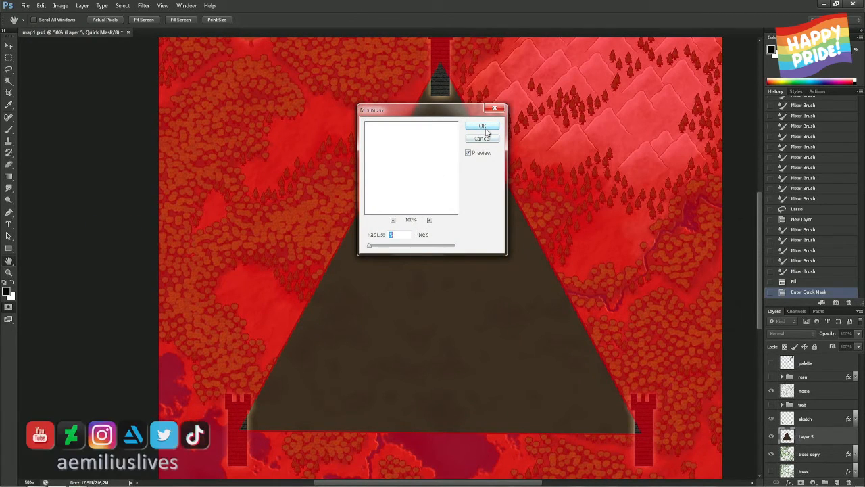
pyautogui.write('2')
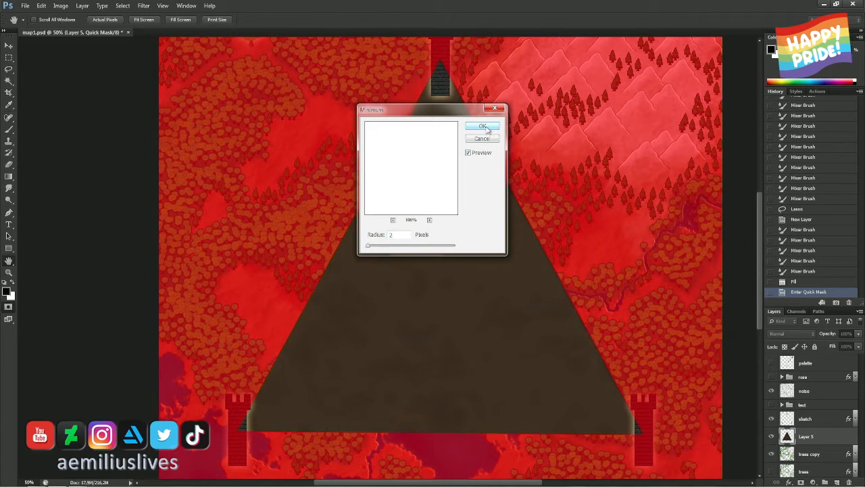
pyautogui.click(487, 129)
pyautogui.hotkey('ctrl', 'f')
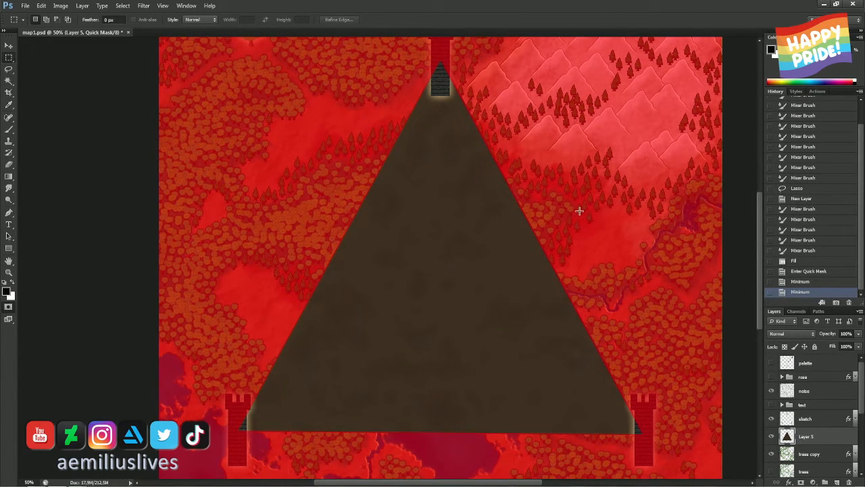
# Return to the normal selection, clear the brown fill inside it to leave a thin triangle outline, and deselect
pyautogui.press('q')
pyautogui.press('Delete')
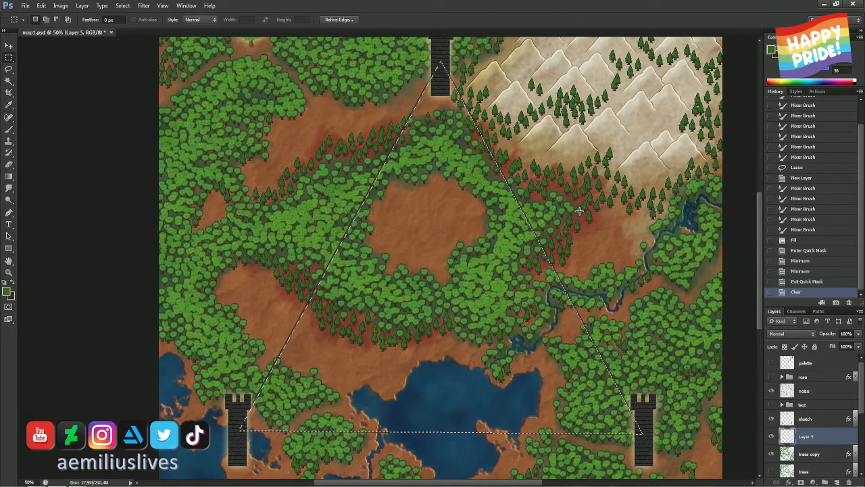
pyautogui.hotkey('ctrl', 'd')
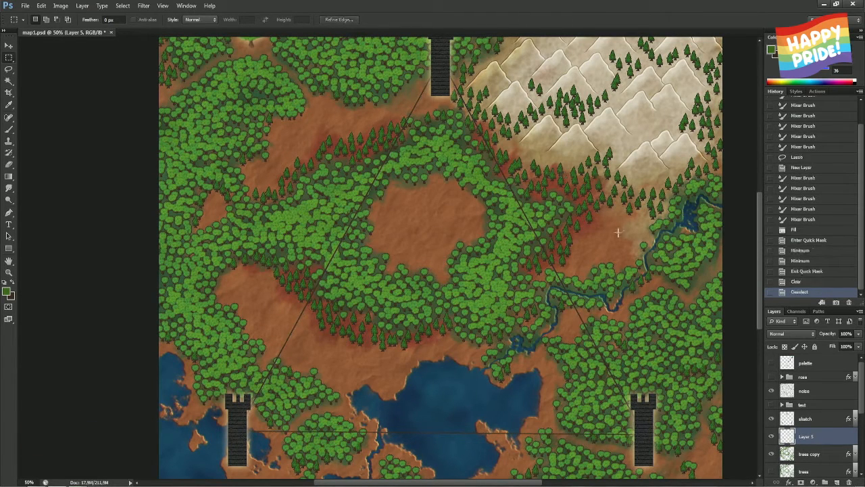
# Invert the triangle outline's color and recolor it orange with Hue/Saturation at hue -180, saturation +88 and lightness -35
pyautogui.hotkey('ctrl', 'i')
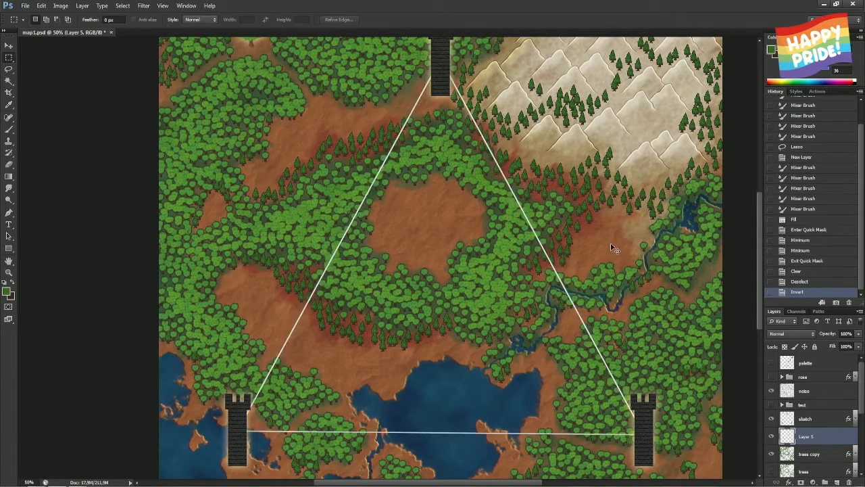
pyautogui.hotkey('ctrl', 'u')
pyautogui.moveTo(622, 302); pyautogui.dragTo(559, 300)
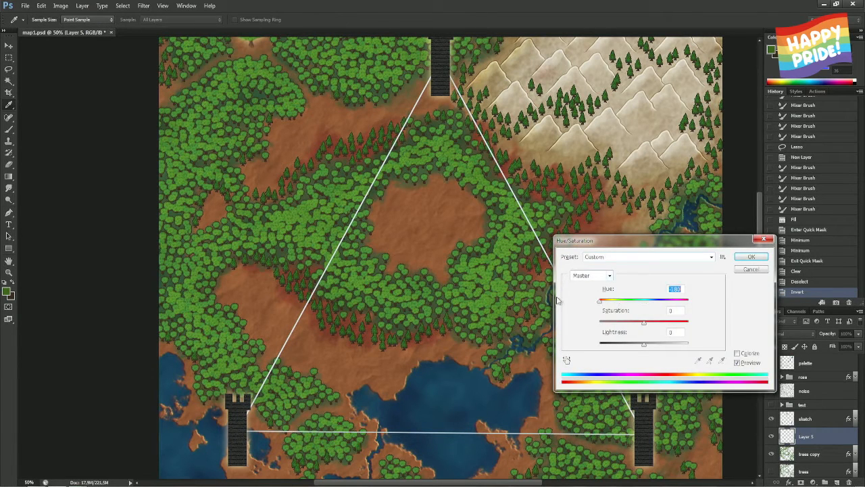
pyautogui.moveTo(641, 344); pyautogui.dragTo(617, 347)
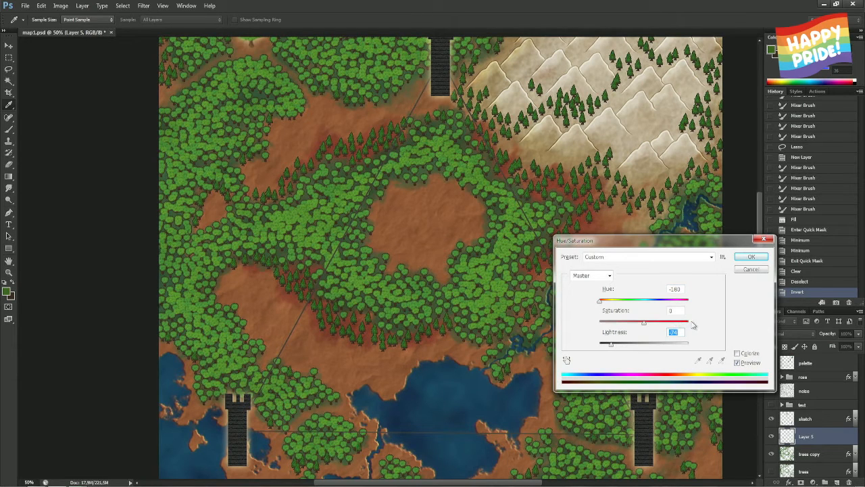
pyautogui.click(626, 345)
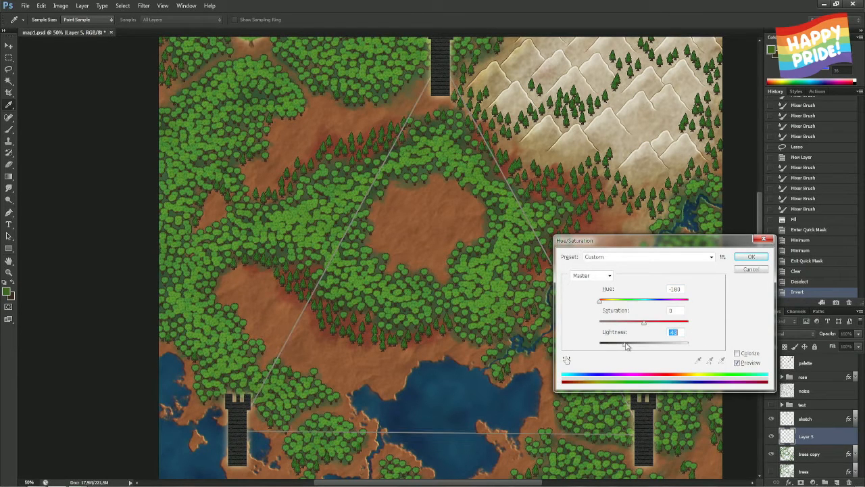
pyautogui.moveTo(626, 346); pyautogui.dragTo(621, 346)
pyautogui.moveTo(665, 323); pyautogui.dragTo(719, 326)
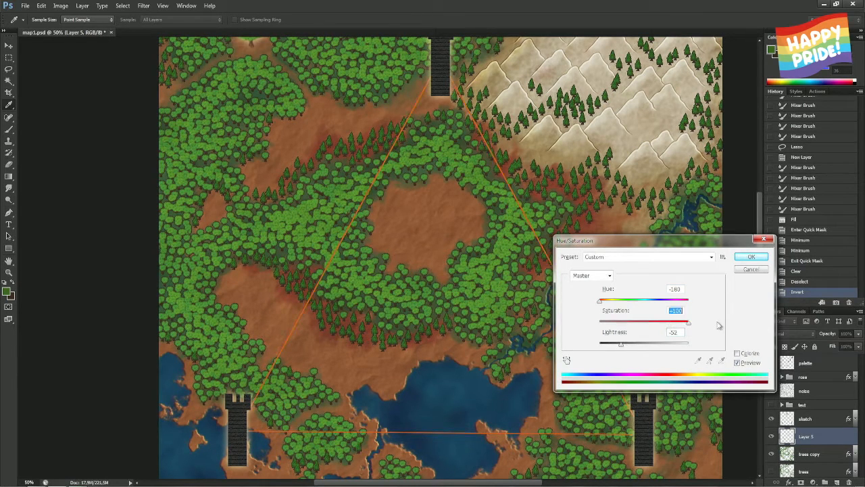
pyautogui.moveTo(656, 327); pyautogui.dragTo(677, 325)
pyautogui.click(628, 347)
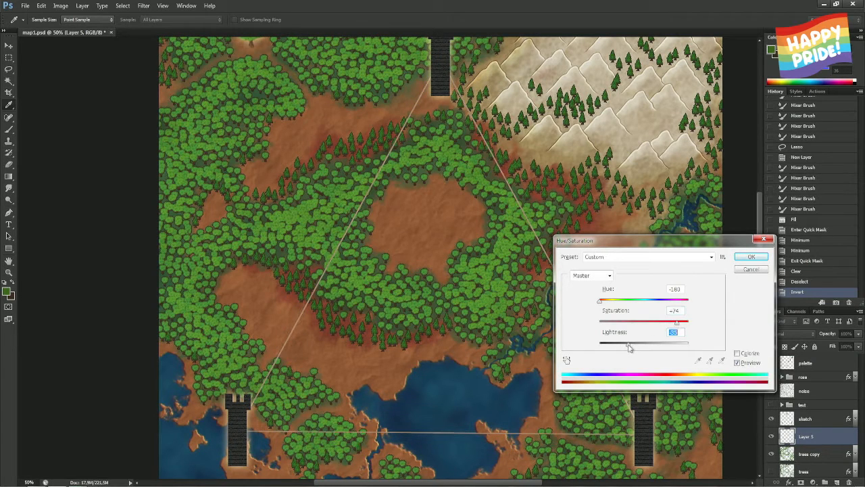
pyautogui.moveTo(688, 323)
pyautogui.mouseDown()
pyautogui.moveTo(701, 327)
pyautogui.moveTo(686, 330)
pyautogui.mouseUp()
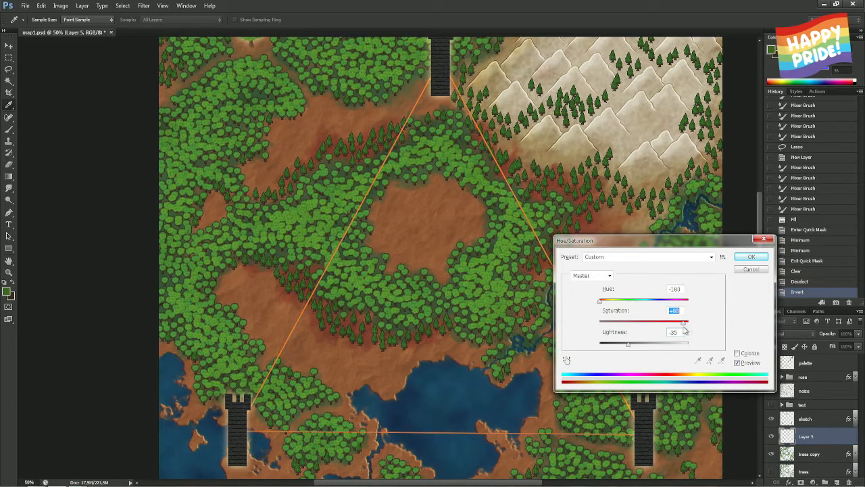
pyautogui.moveTo(607, 302); pyautogui.dragTo(599, 303)
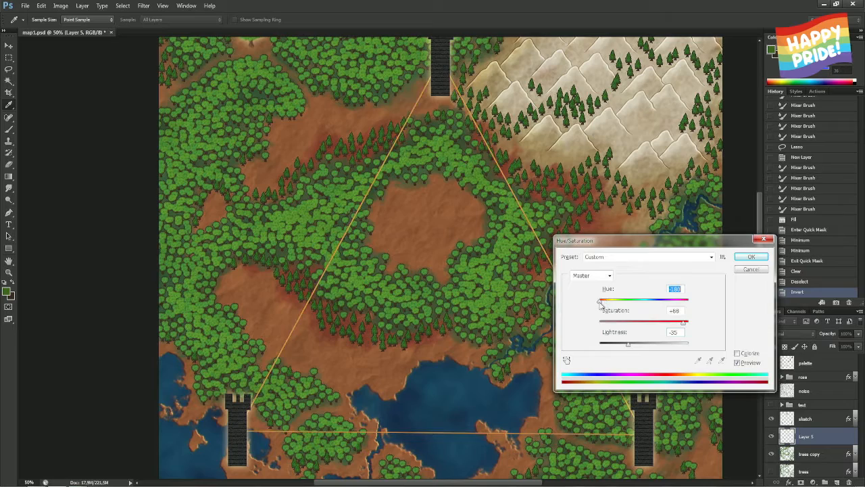
pyautogui.click(751, 257)
# Rename the triangle outline's layer to notation
pyautogui.hotkey('ctrl', '-')
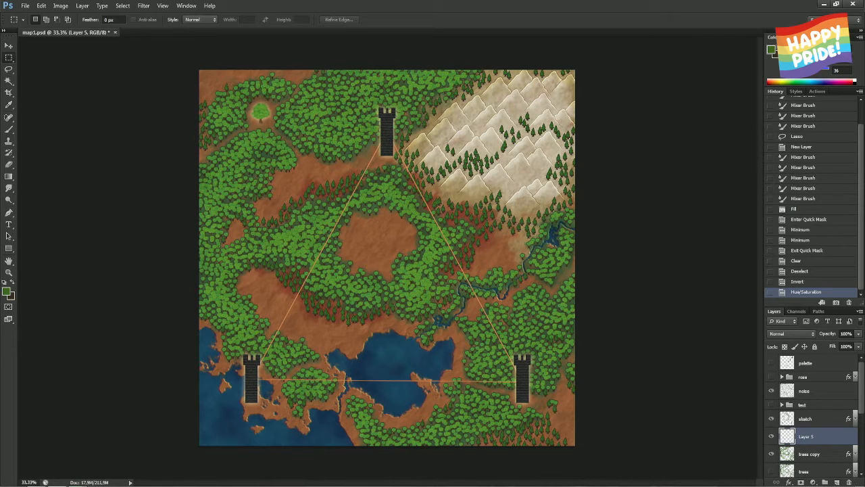
pyautogui.doubleClick(806, 436)
pyautogui.write('ro')
pyautogui.press('Return')
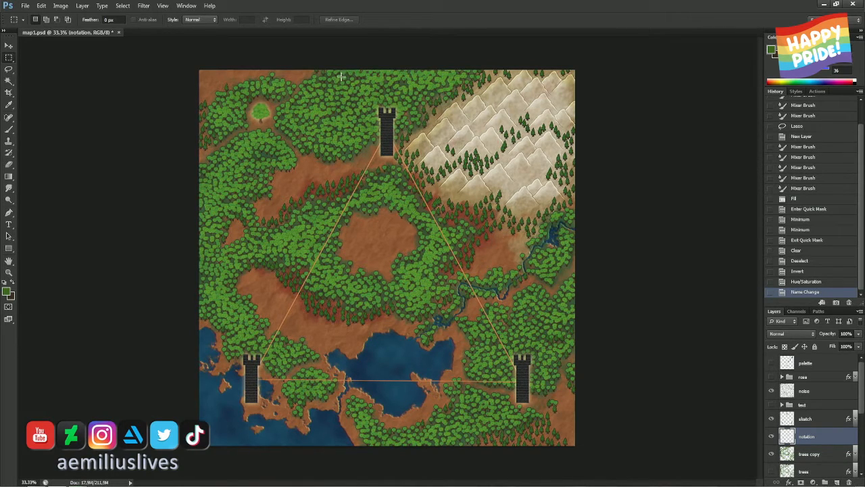
# Draw a circular Elliptical Marquee selection centered on the northern tower, redrawing it slightly smaller than the first attempt
pyautogui.hotkey('shift', 'm')
pyautogui.moveTo(384, 138); pyautogui.dragTo(471, 205)
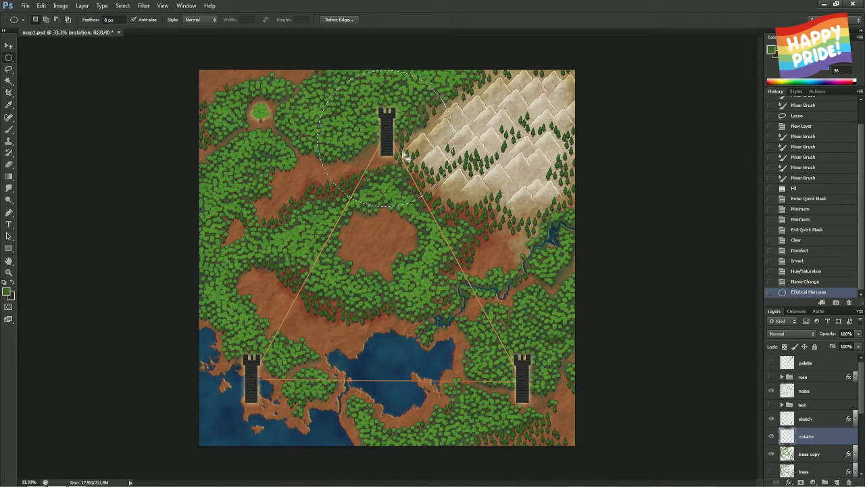
pyautogui.click(387, 138)
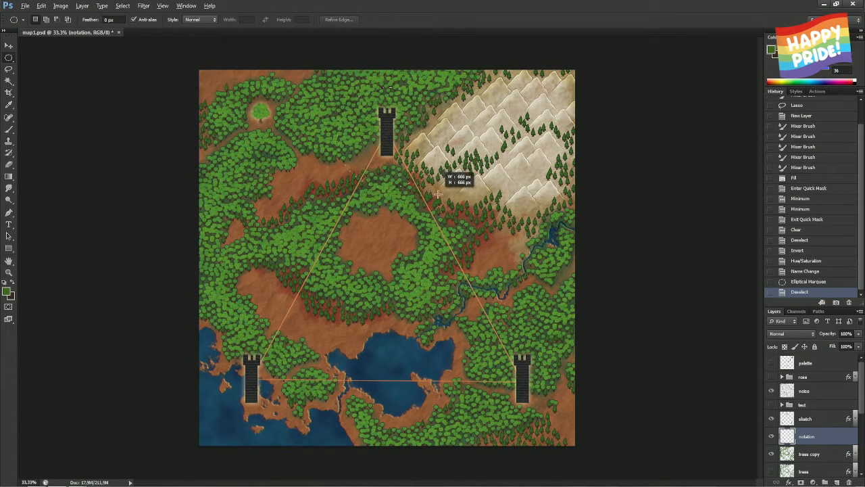
pyautogui.moveTo(438, 194); pyautogui.dragTo(452, 204)
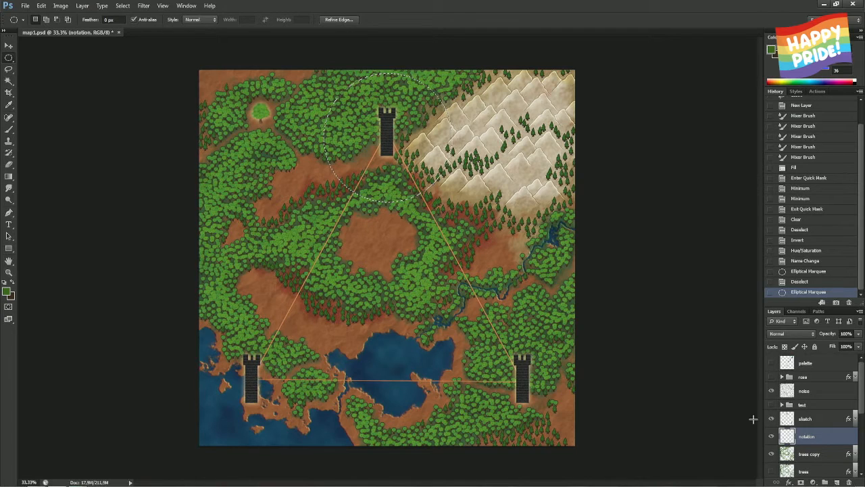
# Show only the notation layer and sample the triangle outline's orange with the Brush active
pyautogui.keyDown('alt'); pyautogui.click(772, 436); pyautogui.keyUp('alt')
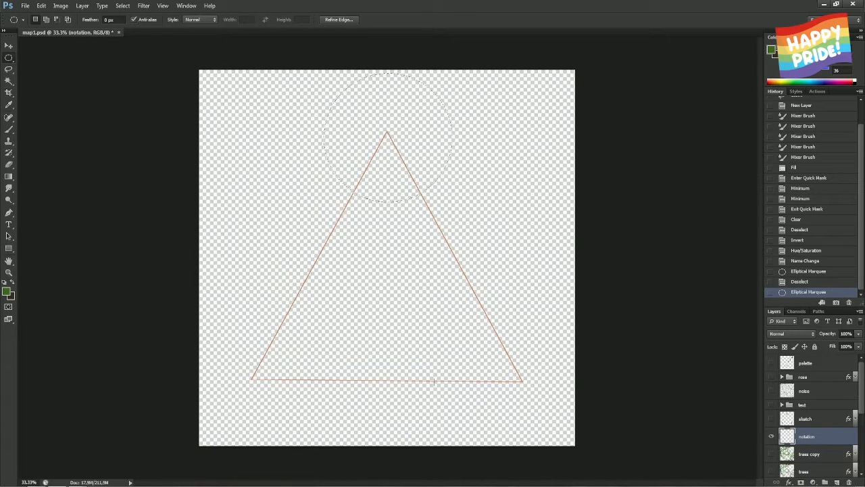
pyautogui.press('b')
pyautogui.keyDown('alt'); pyautogui.click(419, 376); pyautogui.keyUp('alt')
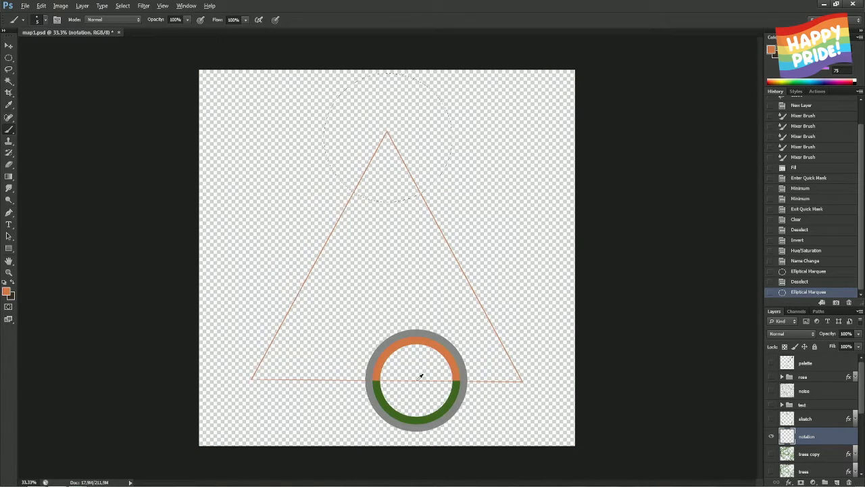
# Show all other layers of the map again and hide the palette layer
pyautogui.click(772, 438)
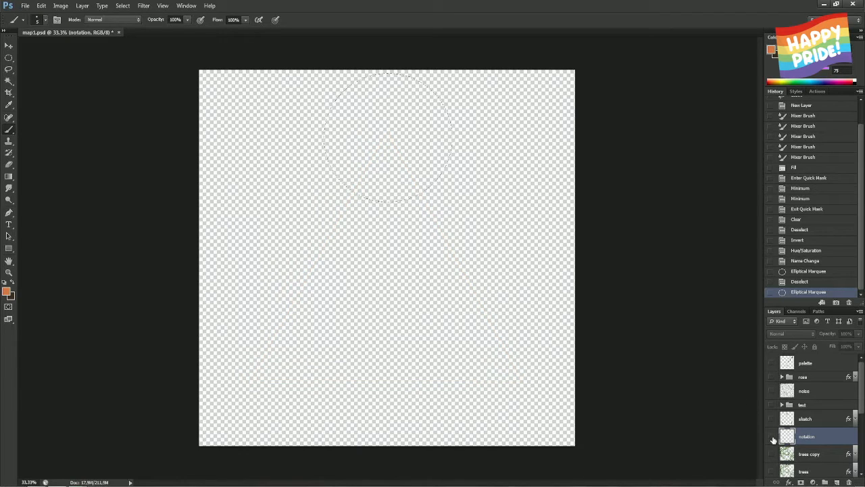
pyautogui.click(772, 438)
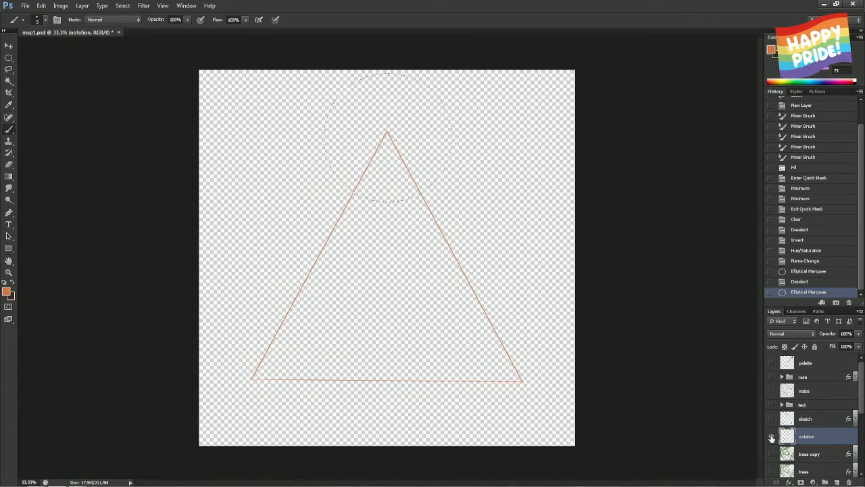
pyautogui.rightClick(771, 438)
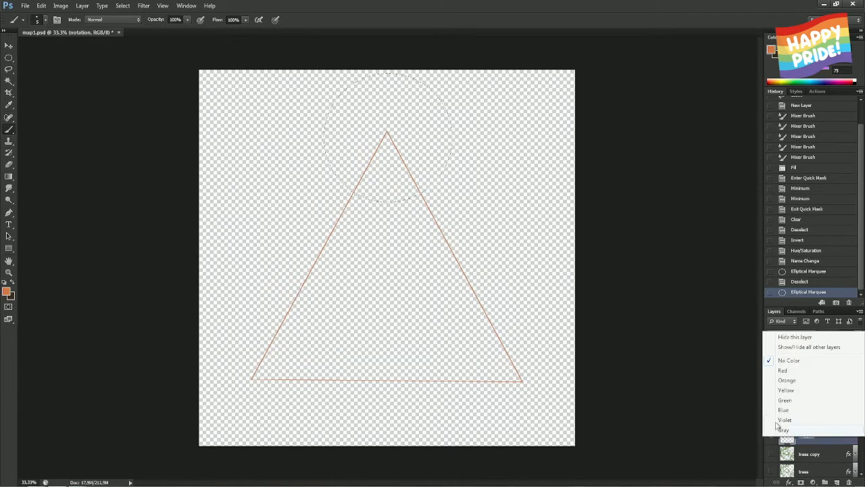
pyautogui.click(805, 349)
pyautogui.rightClick(771, 438)
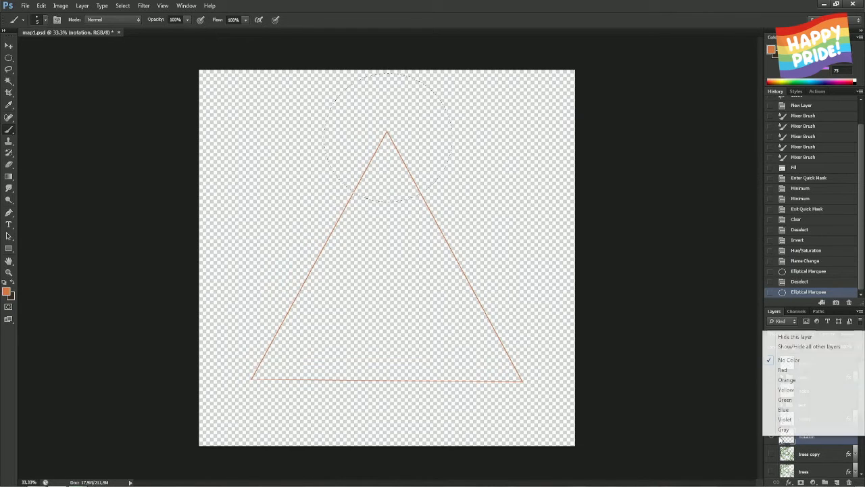
pyautogui.click(815, 344)
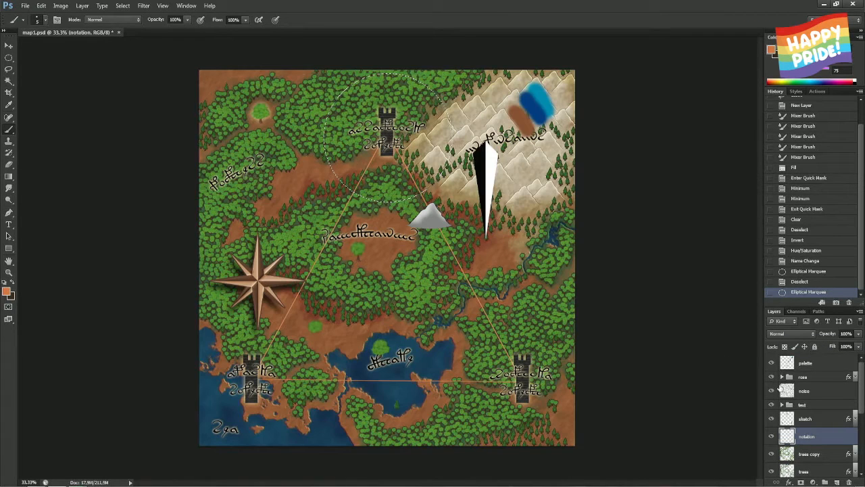
pyautogui.click(772, 363)
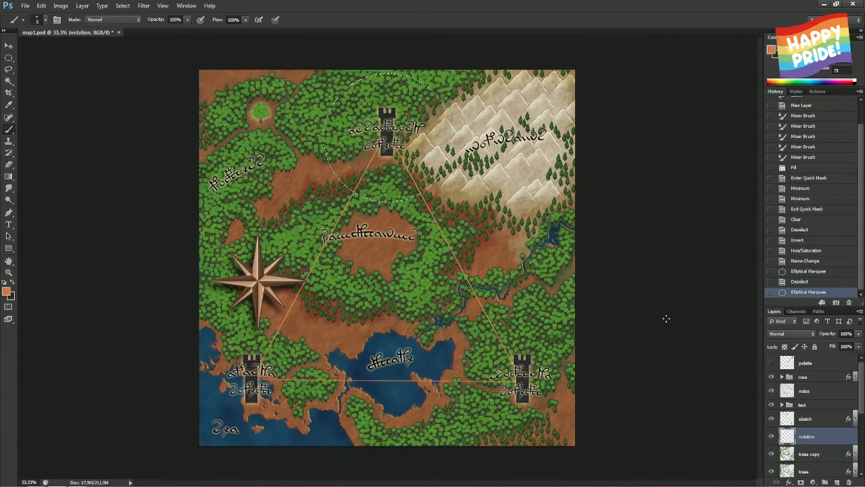
# Add a new layer above notation and fill the circular selection with the sampled orange
pyautogui.hotkey('ctrl', 'shift', 'alt', 'n')
pyautogui.press('x')
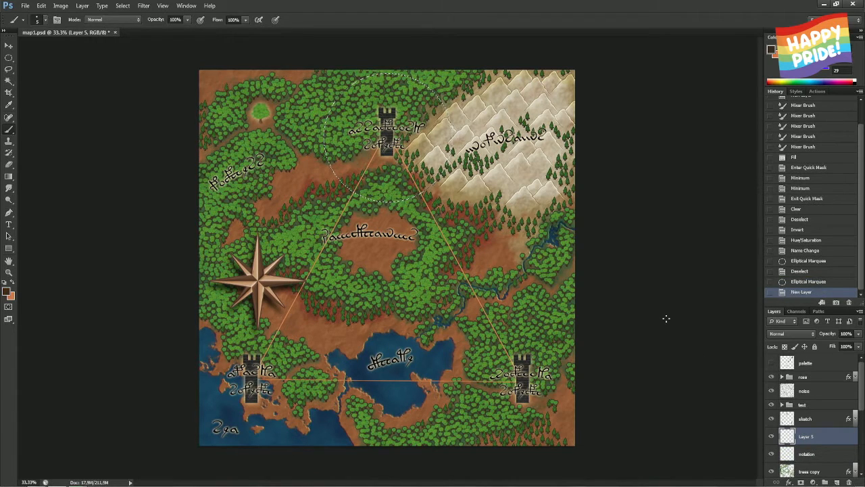
pyautogui.hotkey('alt', 'BackSpace')
# Contract the circular selection in Quick Mask with the last Minimum filter, clear the fill inside it to leave a thin ring, and deselect
pyautogui.press('q')
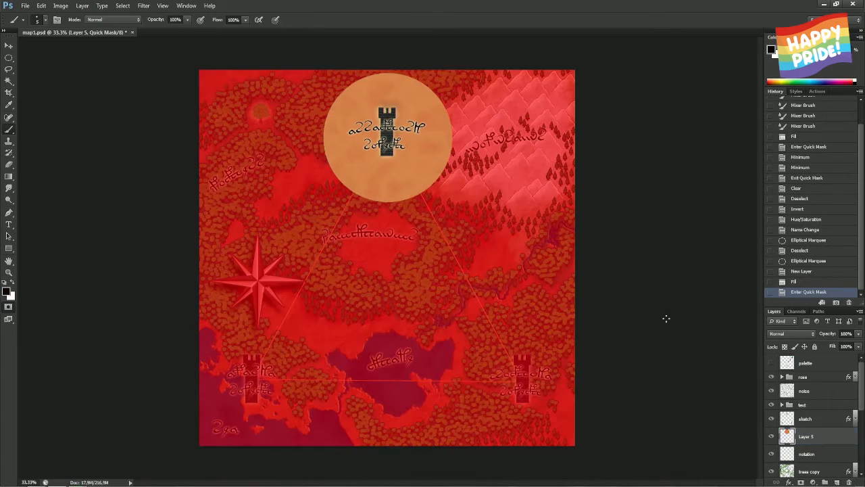
pyautogui.hotkey('ctrl', 'f')
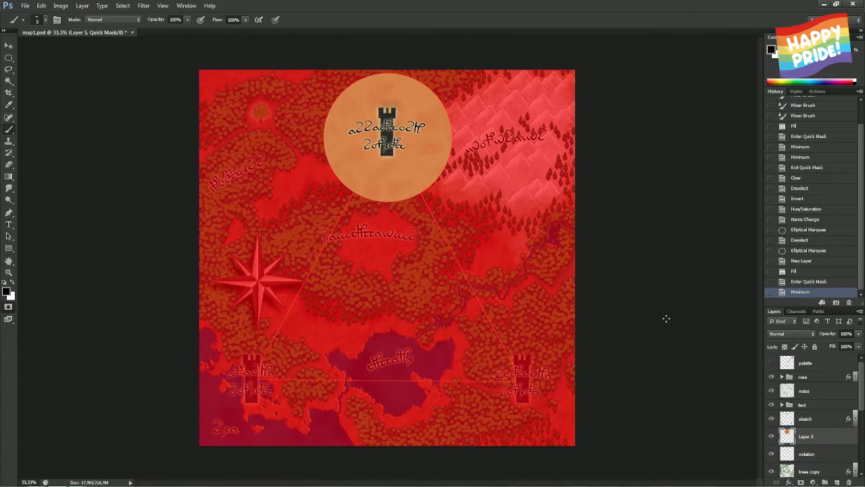
pyautogui.press('q')
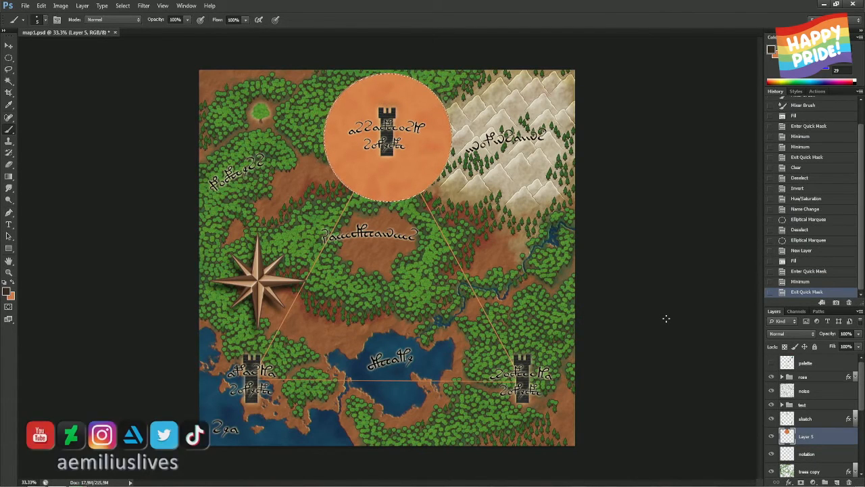
pyautogui.press('Delete')
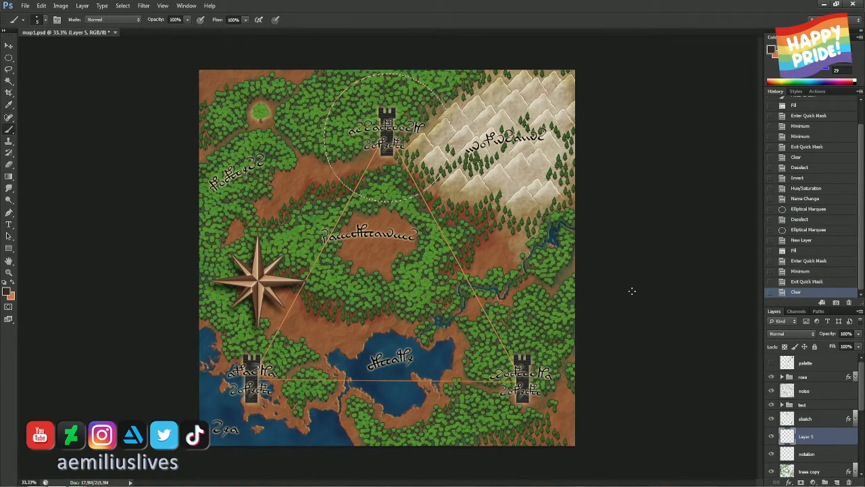
pyautogui.press('m')
pyautogui.hotkey('ctrl', 'd')
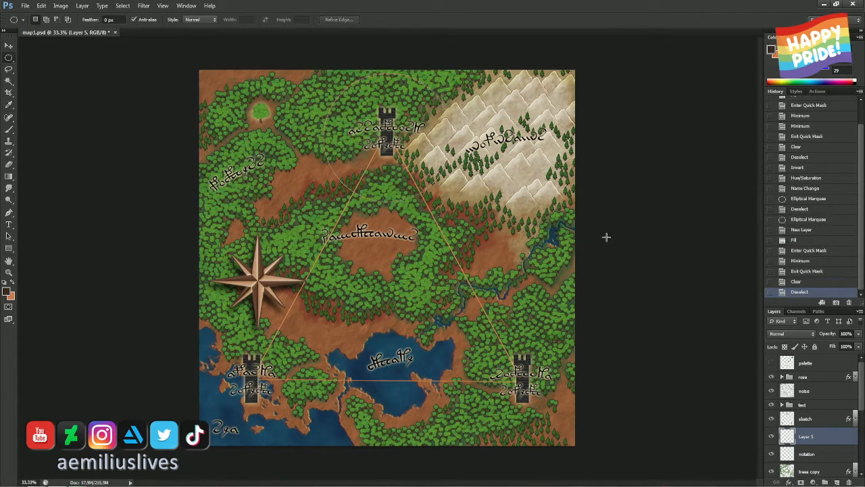
# Thicken the orange ring with the last Minimum filter, then duplicate it to a new layer and centre the copy on the map's lower-left tower
pyautogui.hotkey('ctrl', 'f')
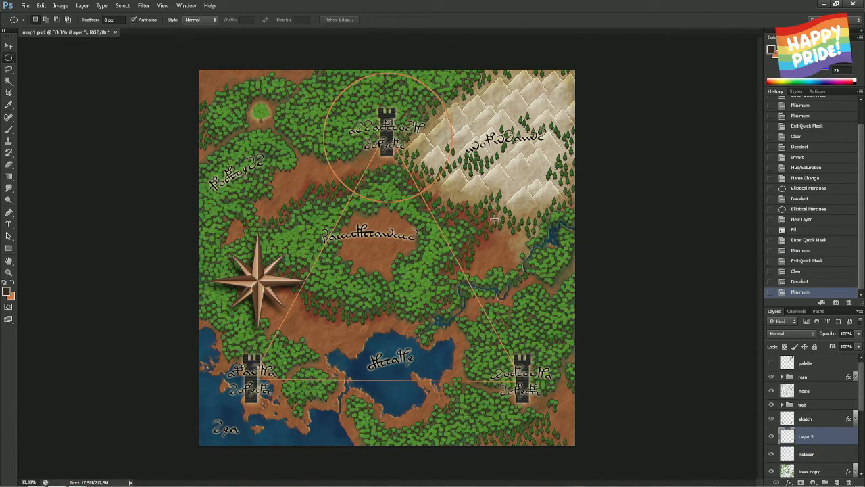
pyautogui.moveTo(455, 190); pyautogui.dragTo(342, 417)
pyautogui.hotkey('ctrl', 'j')
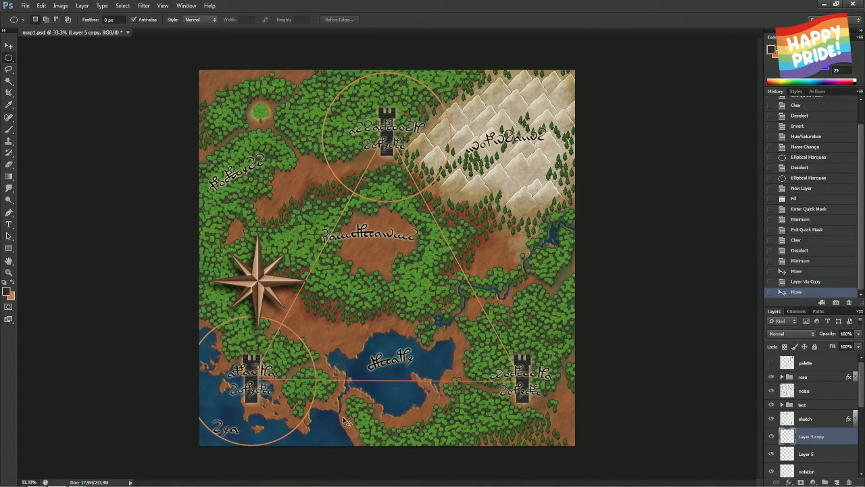
pyautogui.hotkey('ctrl', 't')
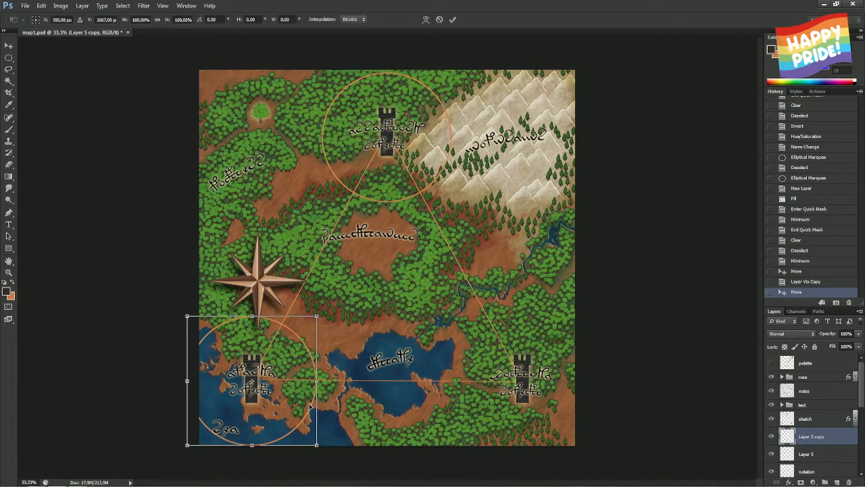
pyautogui.moveTo(309, 404); pyautogui.dragTo(312, 402)
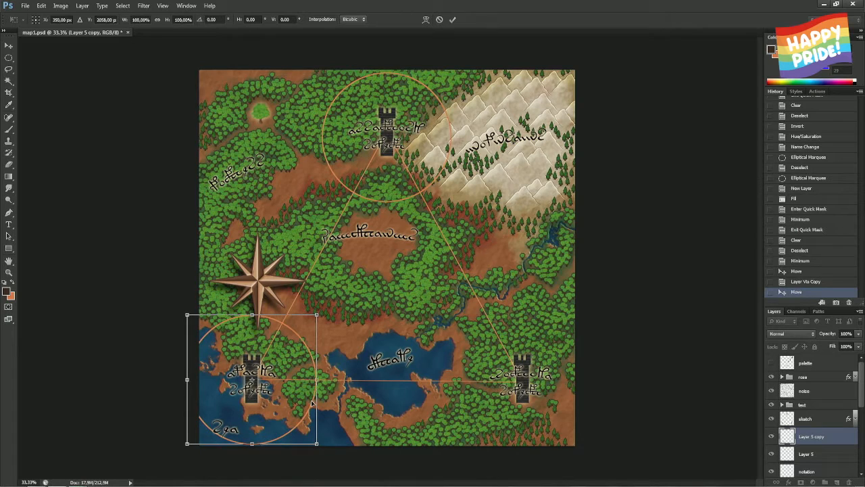
pyautogui.press('Return')
pyautogui.press('m')
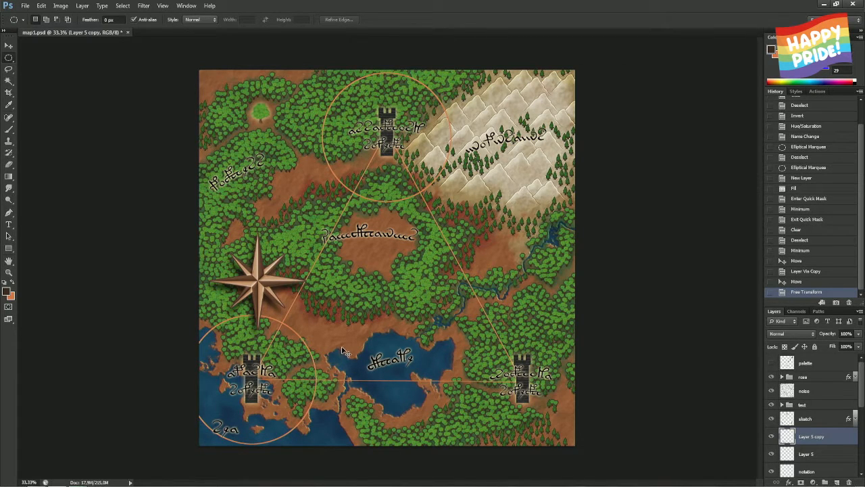
# Scale the ring around the lower-left tower proportionally to about 77% about its centre
pyautogui.hotkey('ctrl', 't')
pyautogui.moveTo(317, 315); pyautogui.dragTo(302, 330)
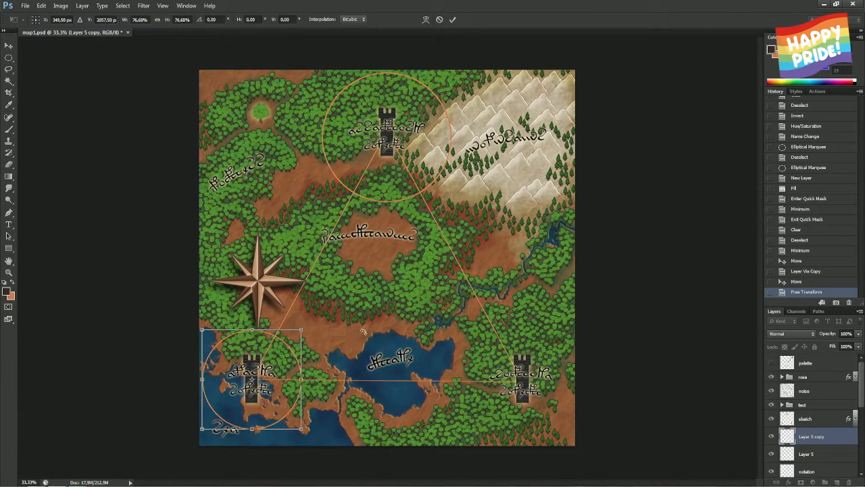
pyautogui.press('Return')
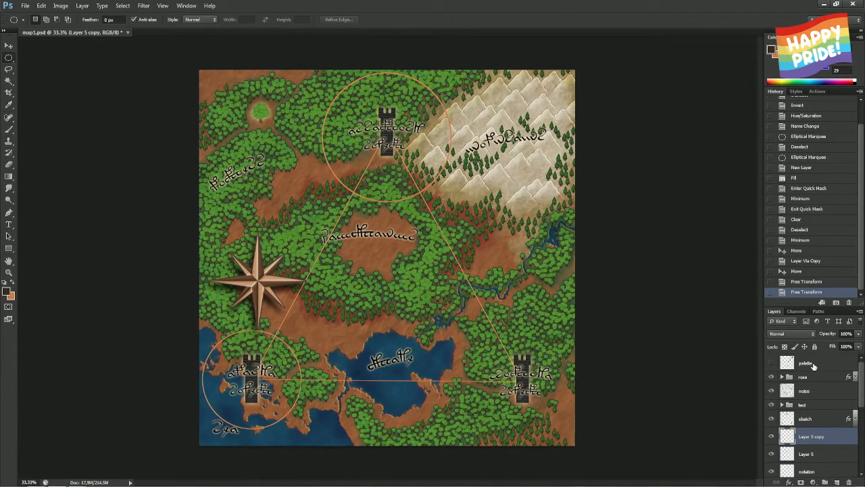
# Select Layer 5, which holds the original ring around the top tower
pyautogui.click(809, 454)
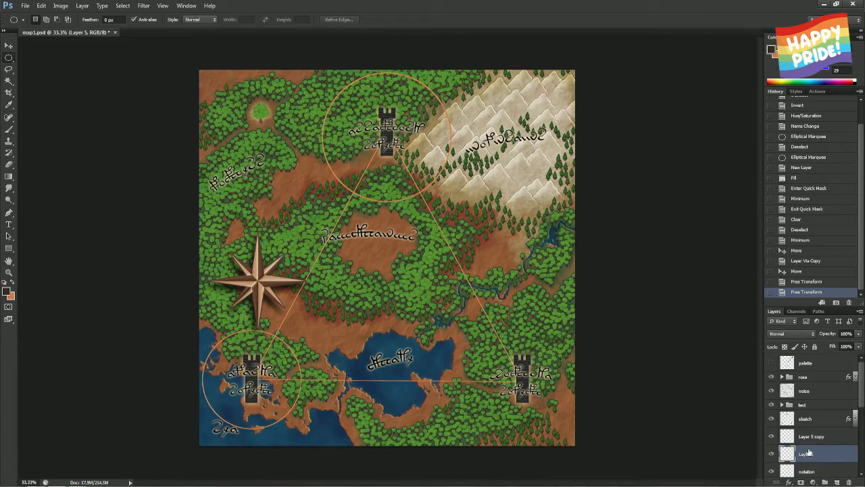
# Repeat the last transform on the Layer 5 circle and reposition the resized circle centred on the northern tower
pyautogui.hotkey('ctrl', 'shift', 't')
pyautogui.hotkey('ctrl', 't')
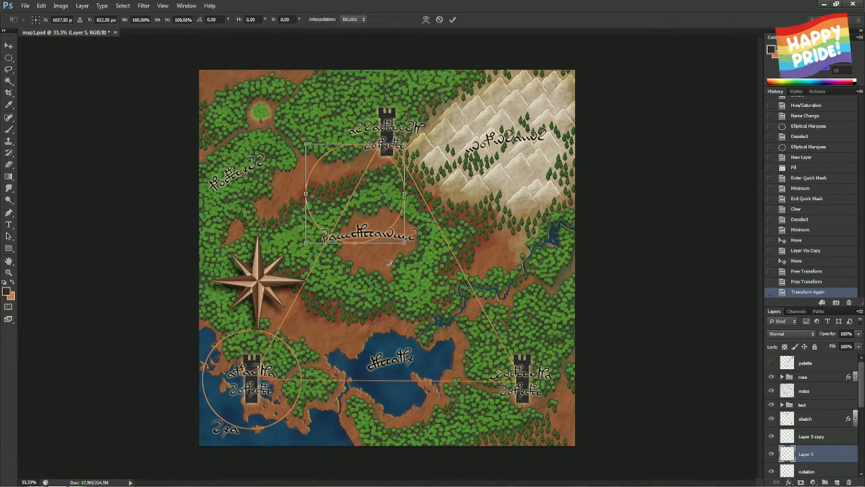
pyautogui.moveTo(407, 246); pyautogui.dragTo(411, 160)
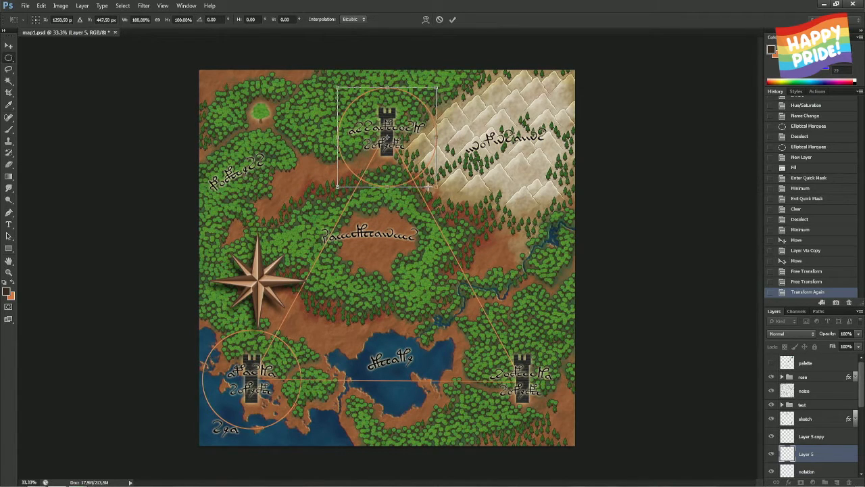
pyautogui.press('Return')
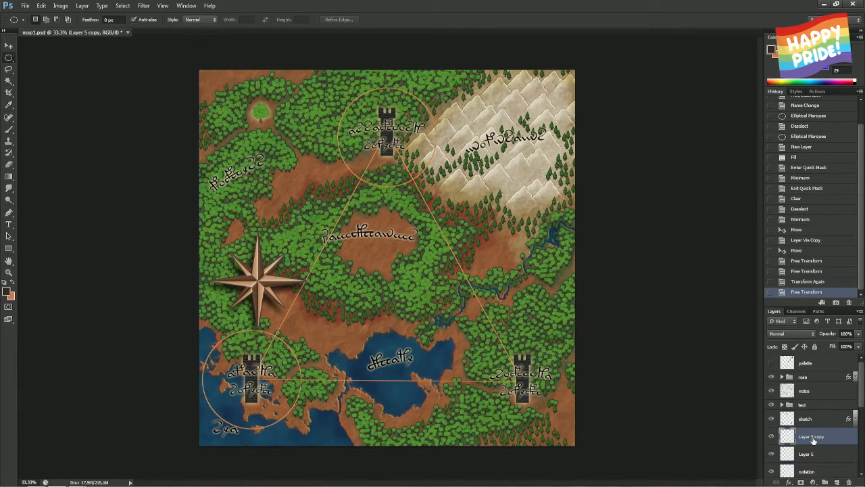
# Duplicate the Layer 5 copy circle around the southwestern tower onto its own layer
pyautogui.hotkey('ctrl', 'j')
# Try to flip the duplicated circle horizontally, compare it by toggling its visibility, and revert to the state before the flip
pyautogui.press('a')
pyautogui.hotkey('alt', 'e')
pyautogui.press('a')
pyautogui.press('h')
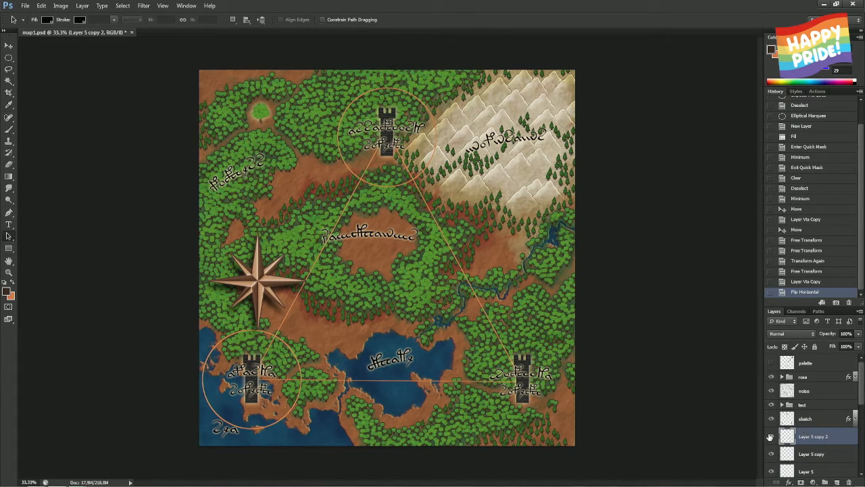
pyautogui.click(771, 438)
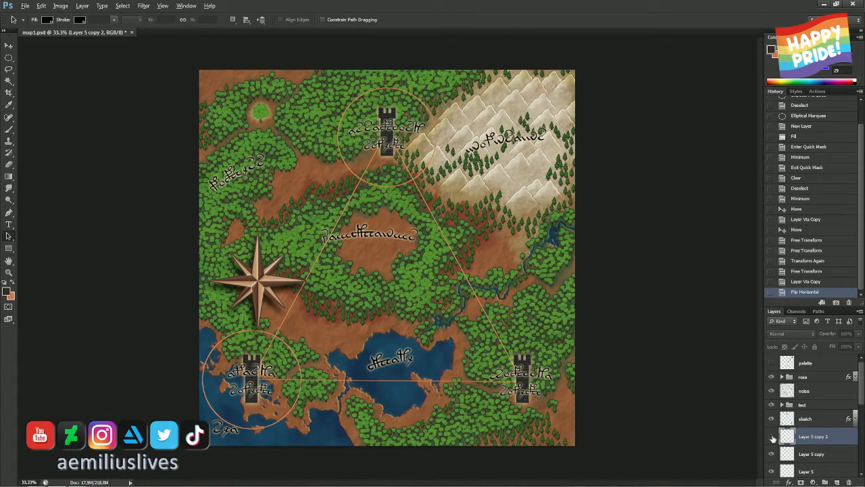
pyautogui.keyDown('alt'); pyautogui.click(771, 438); pyautogui.keyUp('alt')
pyautogui.keyDown('alt'); pyautogui.click(774, 438); pyautogui.keyUp('alt')
pyautogui.click(801, 281)
# Select the whole canvas and flip the duplicated circle horizontally so it surrounds the southeastern tower
pyautogui.hotkey('ctrl', 'a')
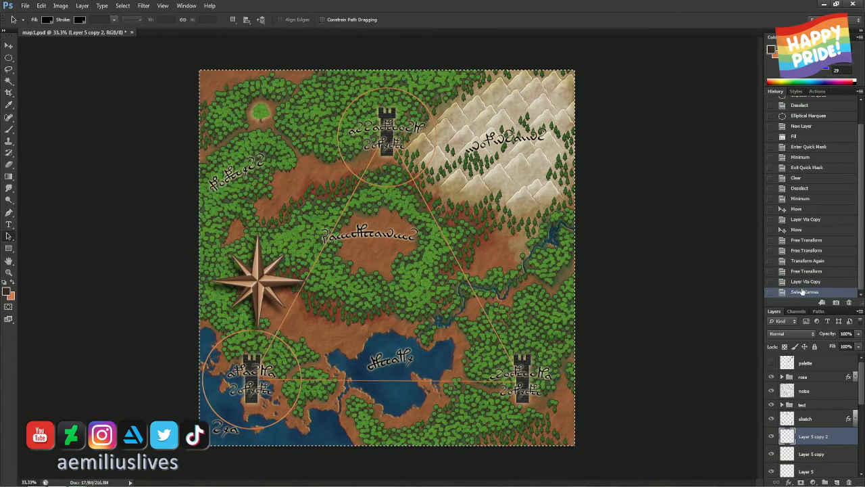
pyautogui.hotkey('alt', 'e')
pyautogui.press('a')
pyautogui.press('h')
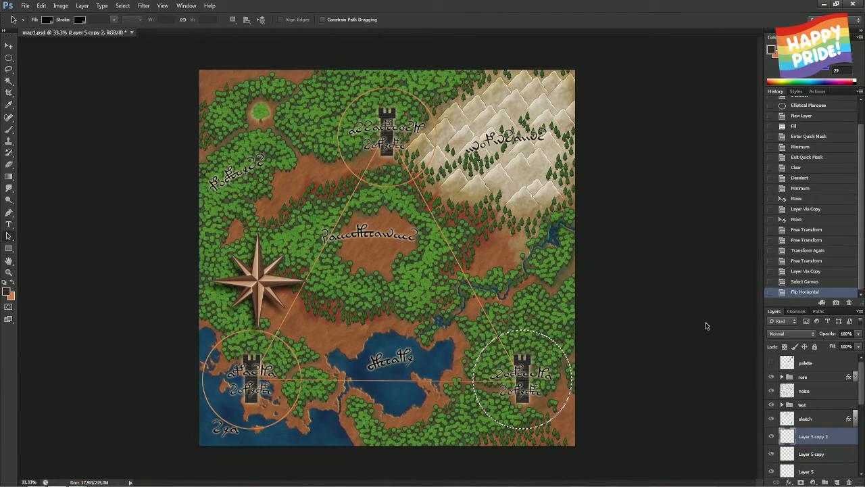
# Merge the three circle layers down into the notation layer, clear the selection, and invert the merged layer's colours
pyautogui.hotkey('ctrl', 'e')
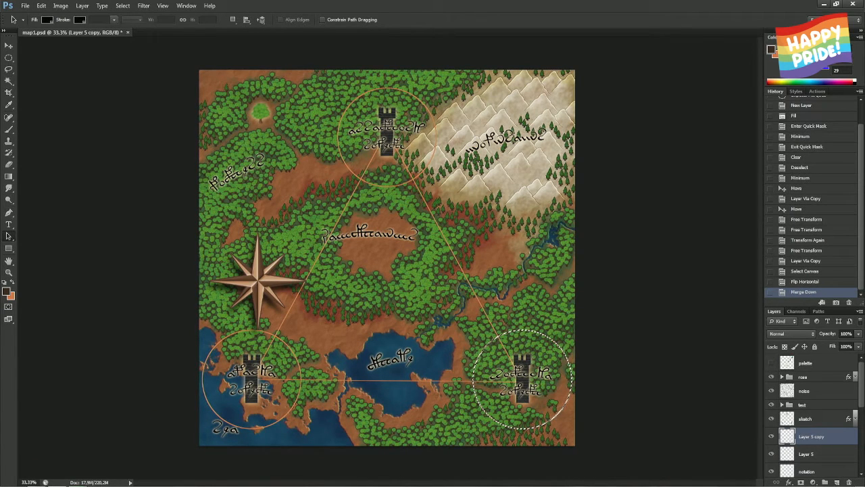
pyautogui.hotkey('ctrl', 'e')
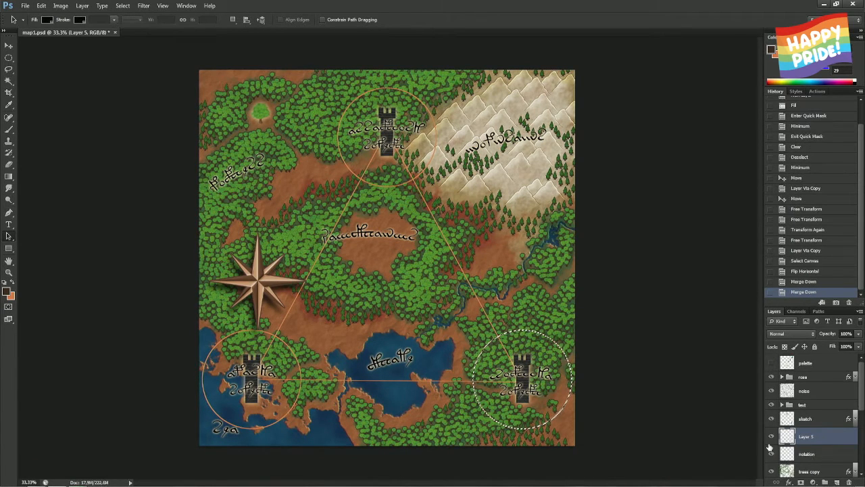
pyautogui.click(771, 436)
pyautogui.click(771, 437)
pyautogui.press('m')
pyautogui.click(519, 284)
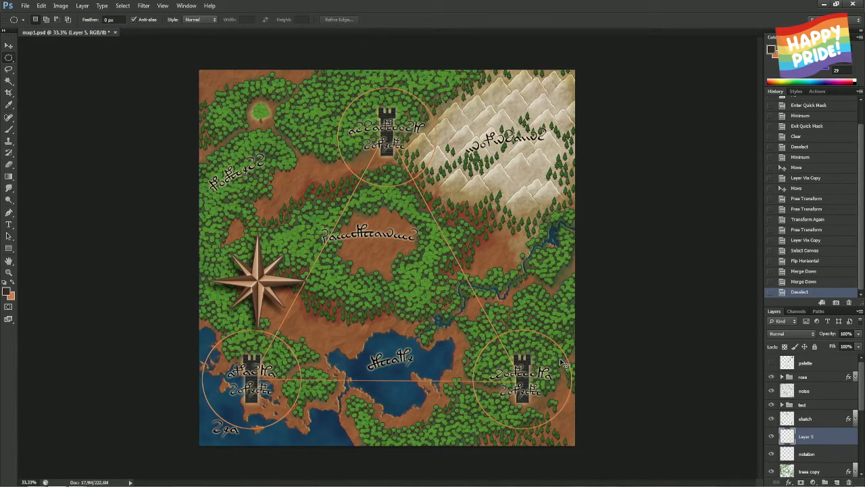
pyautogui.hotkey('ctrl', 'e')
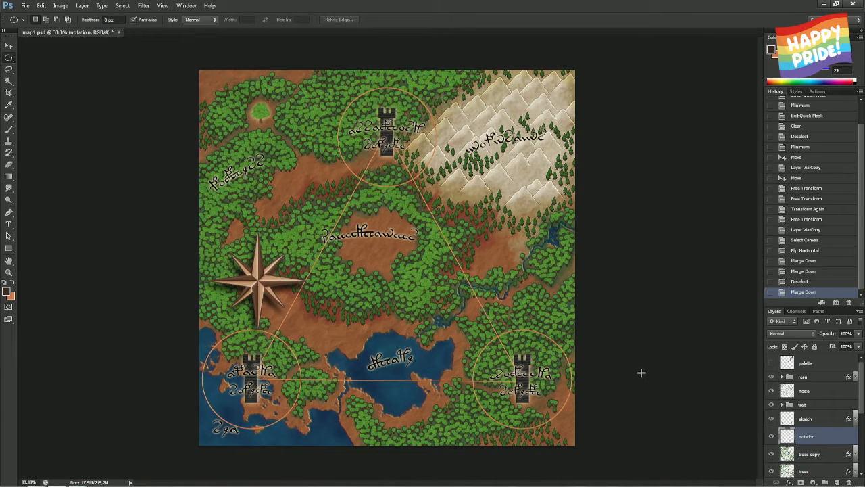
pyautogui.hotkey('ctrl', 'i')
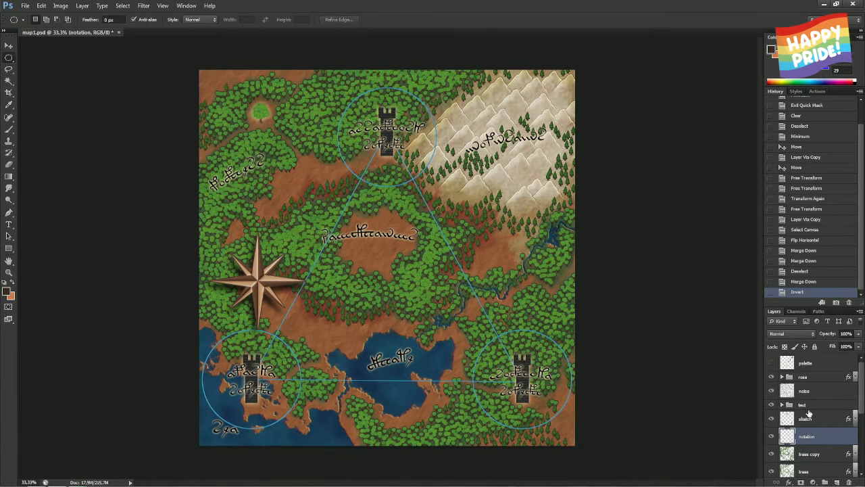
# Try moving the notation layer up the layer stack above the rose group, and revert the layer order
pyautogui.moveTo(803, 436); pyautogui.dragTo(821, 389)
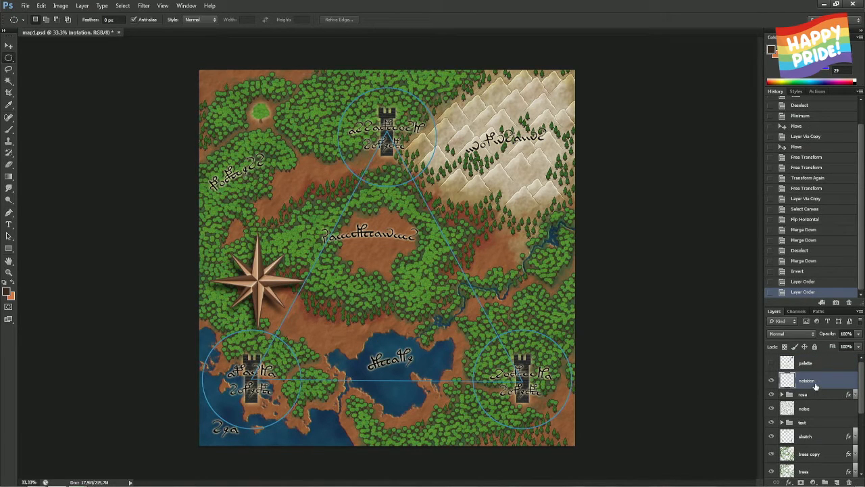
pyautogui.moveTo(813, 386)
pyautogui.mouseDown()
pyautogui.moveTo(818, 446)
pyautogui.moveTo(819, 381)
pyautogui.mouseUp()
pyautogui.hotkey('ctrl', 'z')
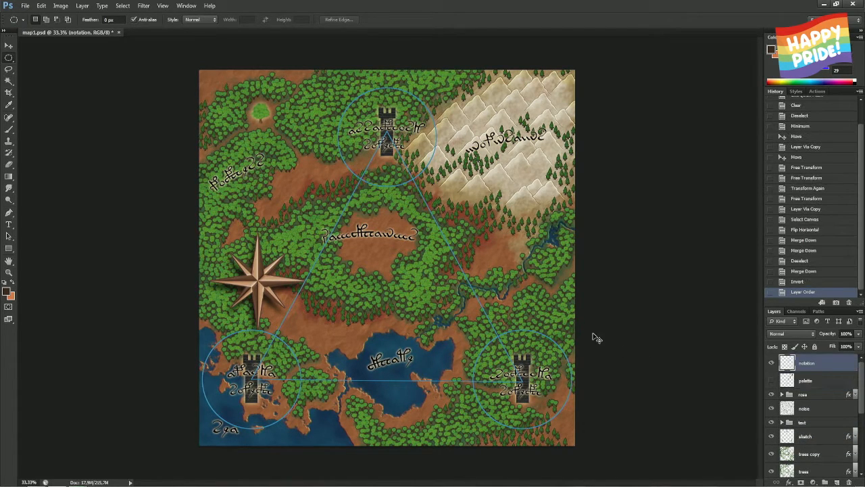
pyautogui.click(797, 281)
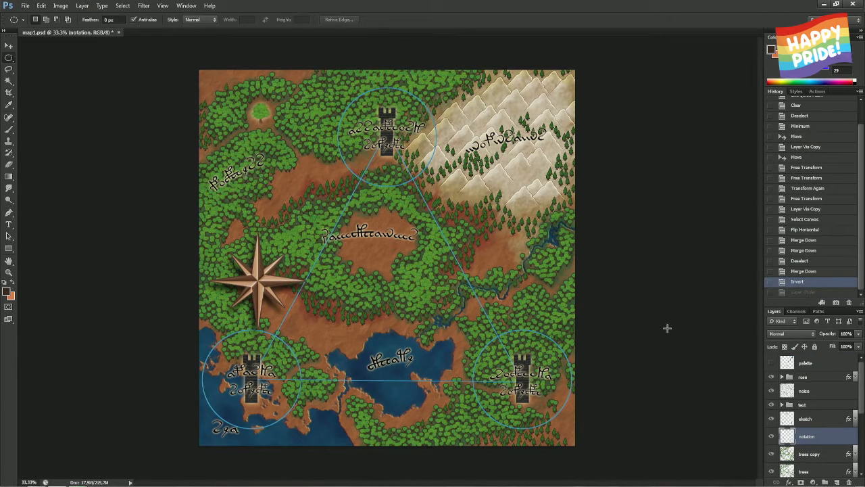
# Add an Outer Glow to the notation layer with a size of 46 px and a light peach colour
pyautogui.click(789, 482)
pyautogui.click(803, 465)
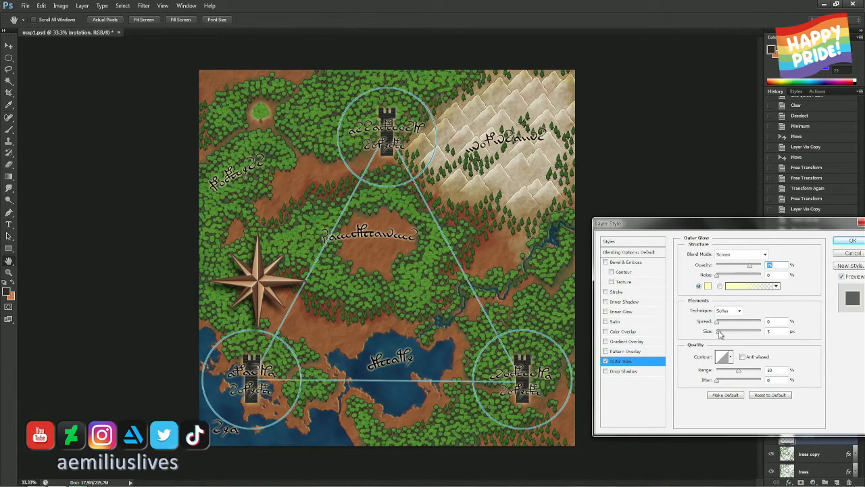
pyautogui.moveTo(720, 331); pyautogui.dragTo(728, 335)
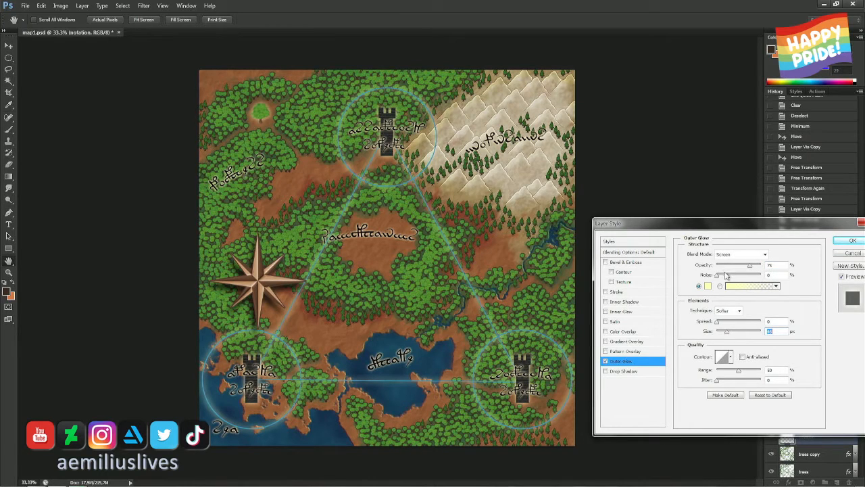
pyautogui.click(708, 286)
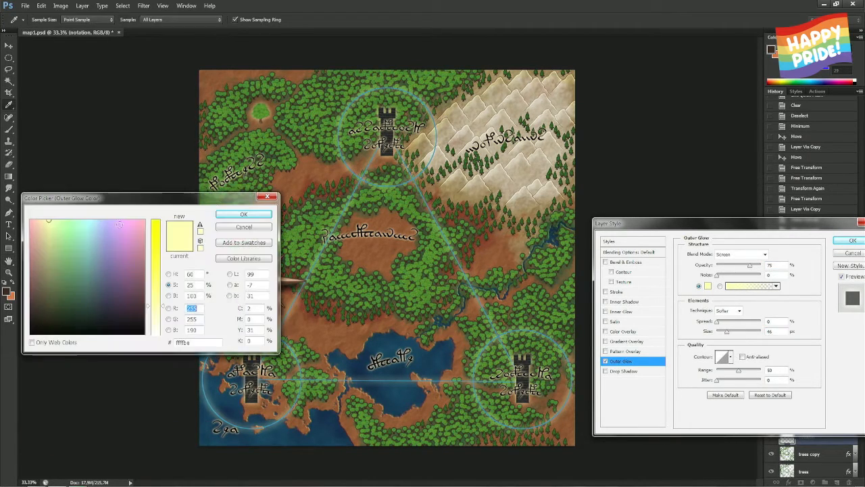
pyautogui.moveTo(44, 226); pyautogui.dragTo(39, 224)
pyautogui.click(224, 215)
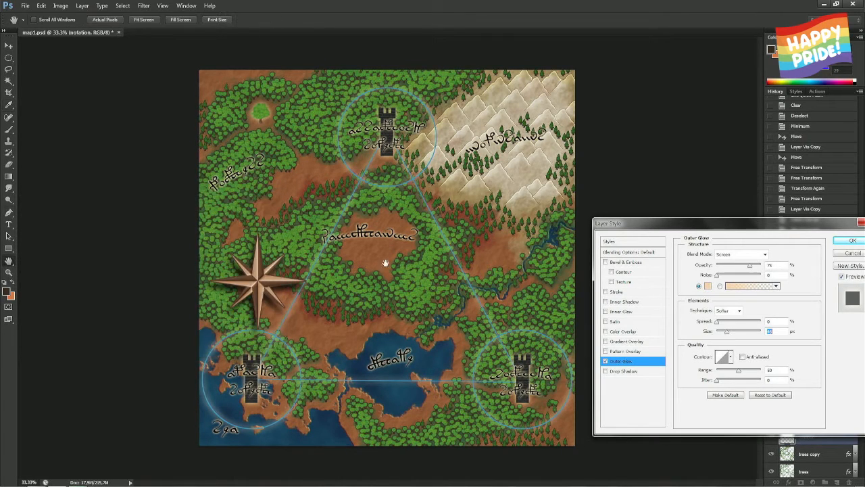
# Set the Outer Glow to Overlay blend mode at 100% opacity, compare it on and off, and apply it
pyautogui.click(728, 257)
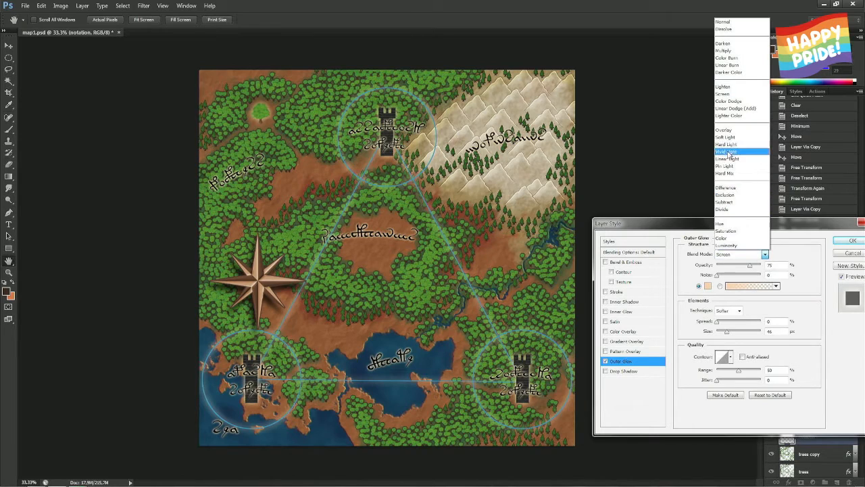
pyautogui.click(733, 131)
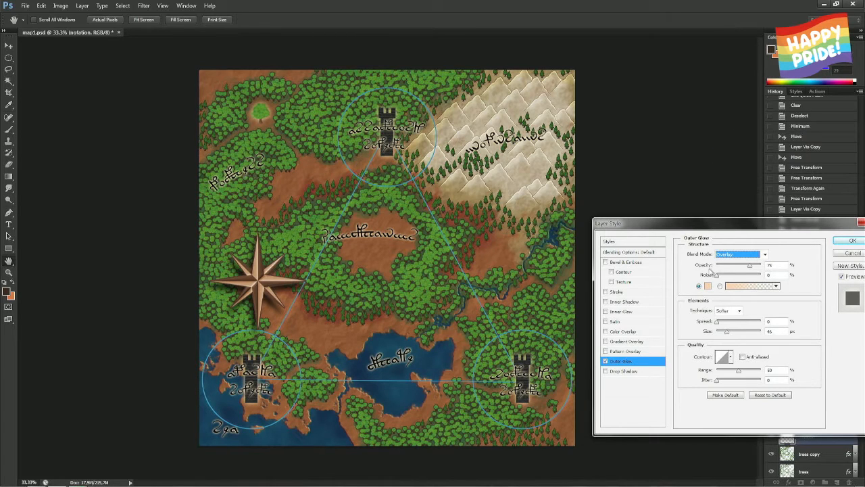
pyautogui.moveTo(757, 270); pyautogui.dragTo(775, 269)
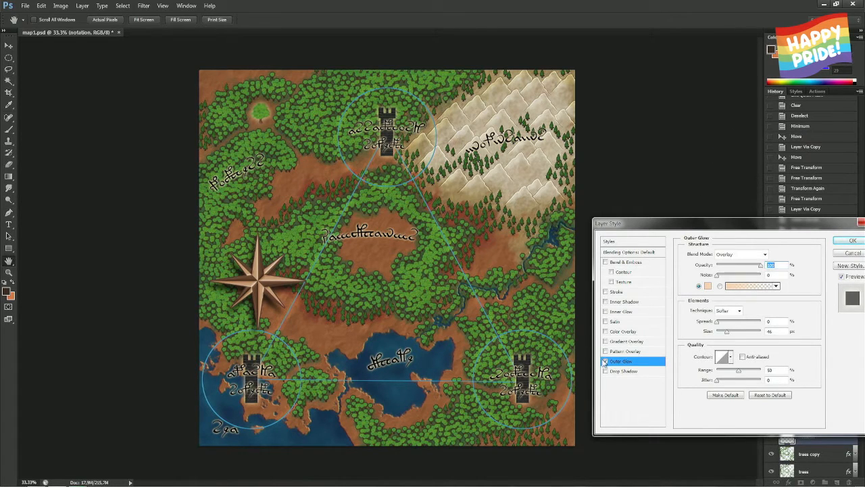
pyautogui.click(606, 362)
pyautogui.click(605, 363)
pyautogui.click(606, 362)
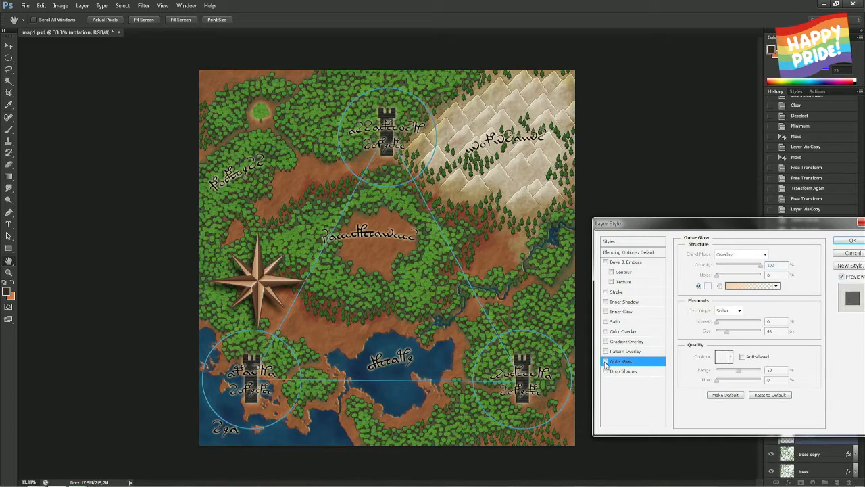
pyautogui.click(605, 362)
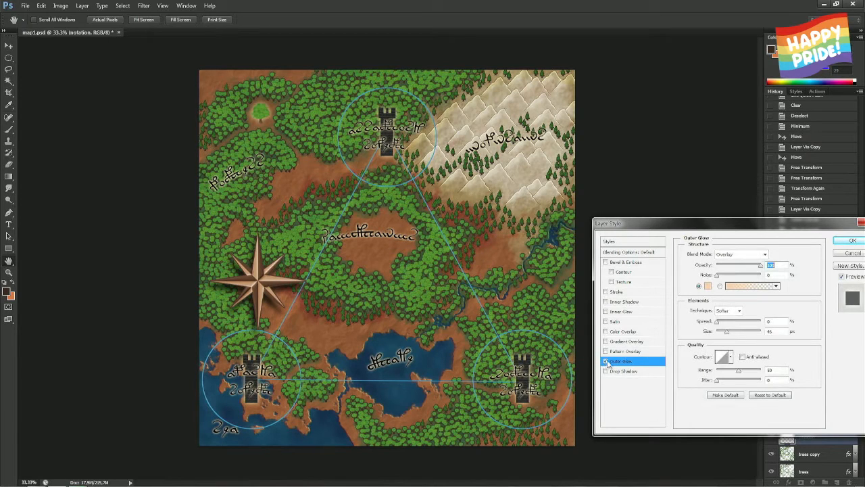
pyautogui.click(851, 242)
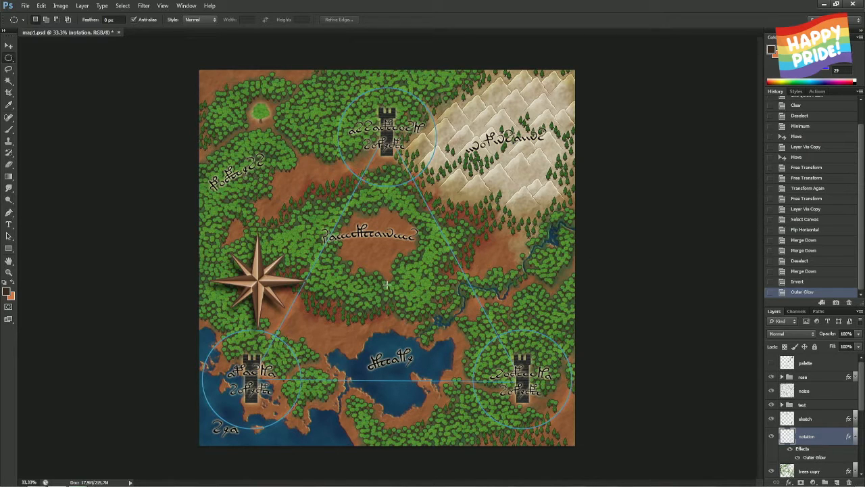
# Try a small elliptical selection near the map's centre and deselect it
pyautogui.moveTo(387, 284); pyautogui.dragTo(391, 287)
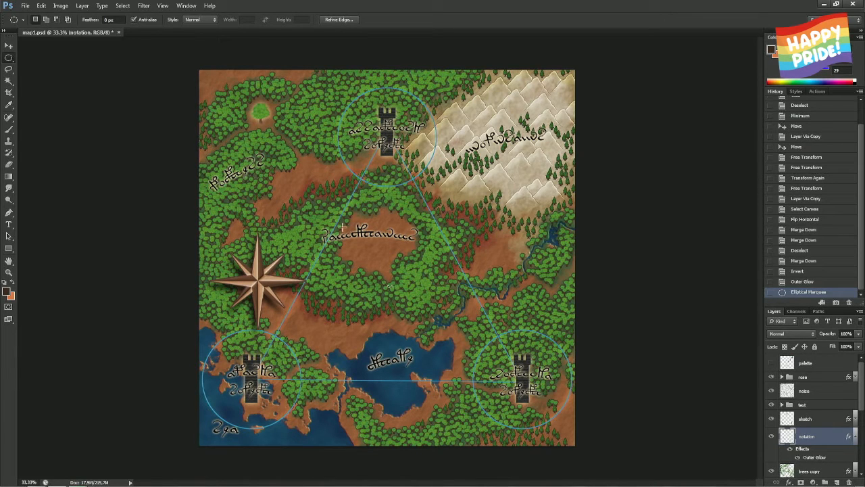
pyautogui.hotkey('ctrl', 'd')
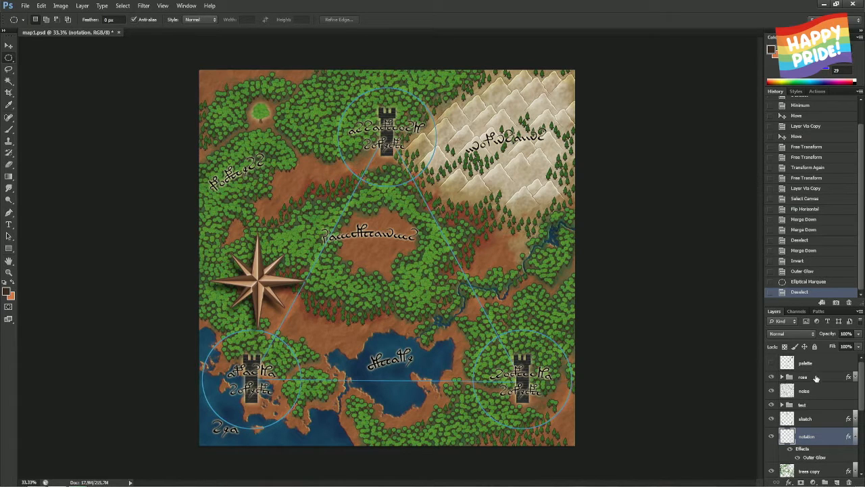
# Expand the text group and shift the lake label slightly down within the lake
pyautogui.click(817, 404)
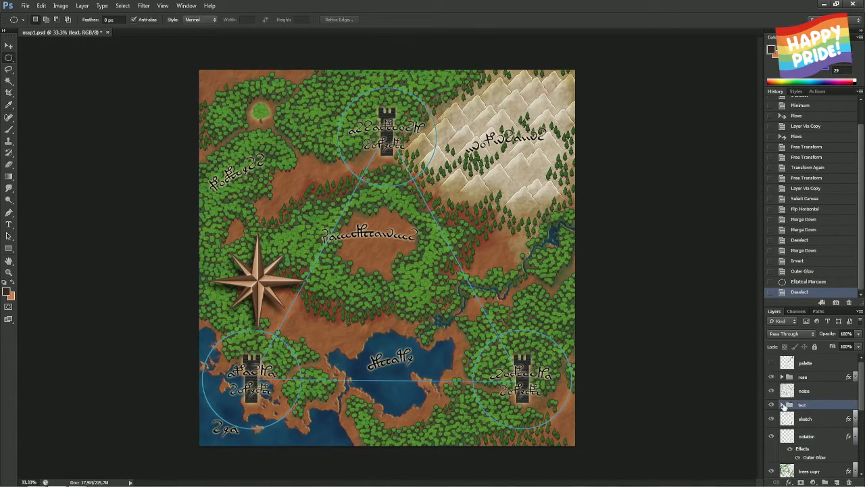
pyautogui.click(782, 404)
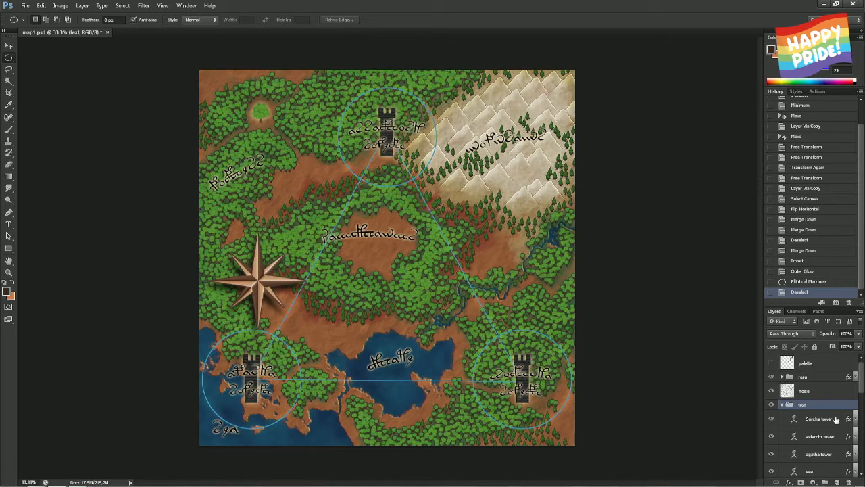
pyautogui.click(819, 471)
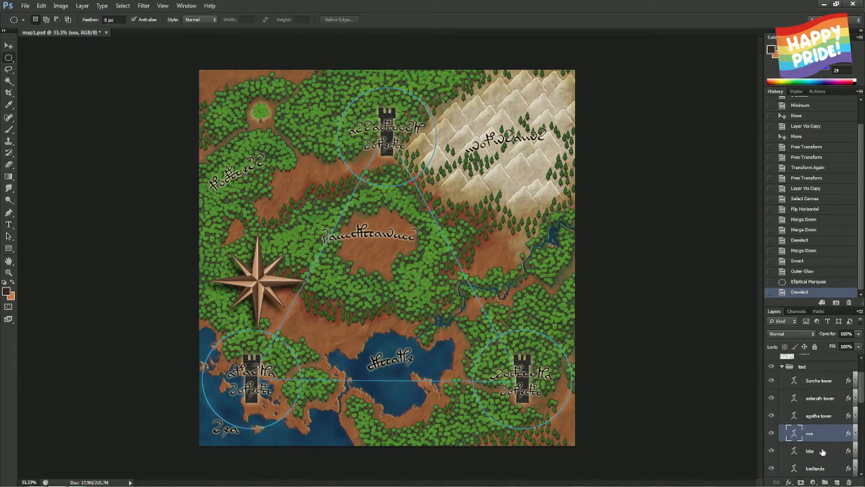
pyautogui.click(823, 452)
pyautogui.moveTo(585, 345); pyautogui.dragTo(585, 354)
# Move the badlands label down from the central clearing onto the forest below it
pyautogui.scroll(-1, 813, 440)
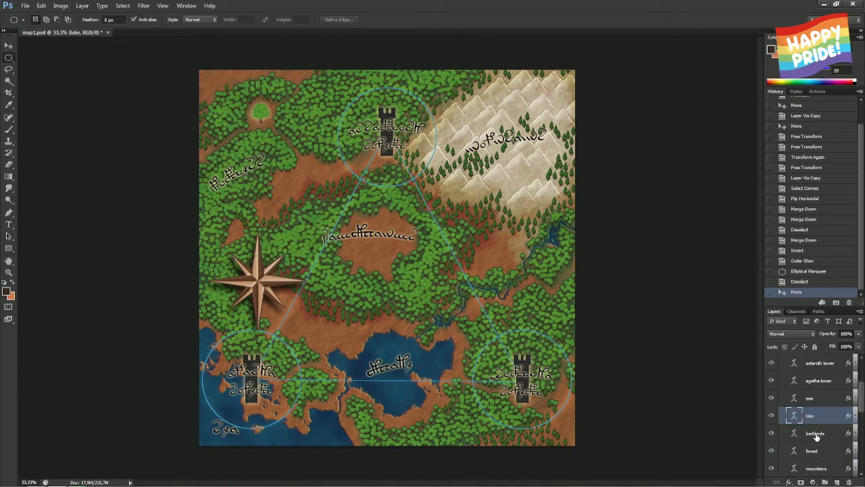
pyautogui.click(816, 436)
pyautogui.moveTo(511, 240); pyautogui.dragTo(526, 299)
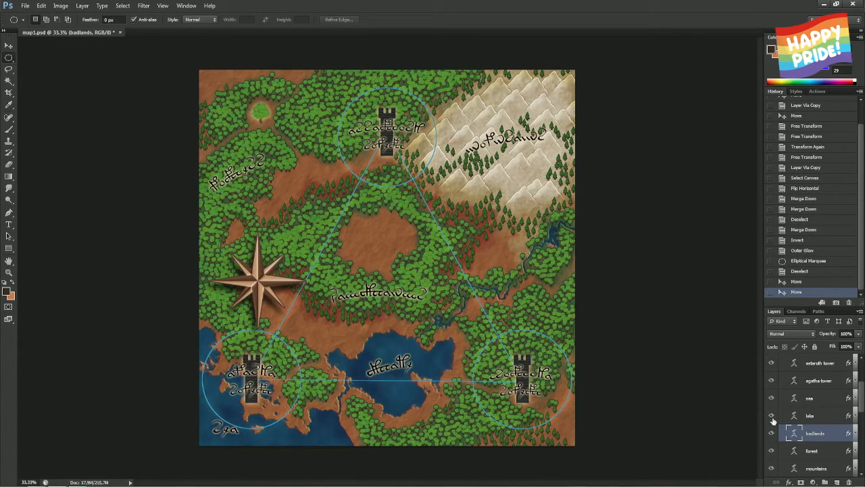
# Move the mountains label up to the upper part of the mountain range
pyautogui.click(817, 451)
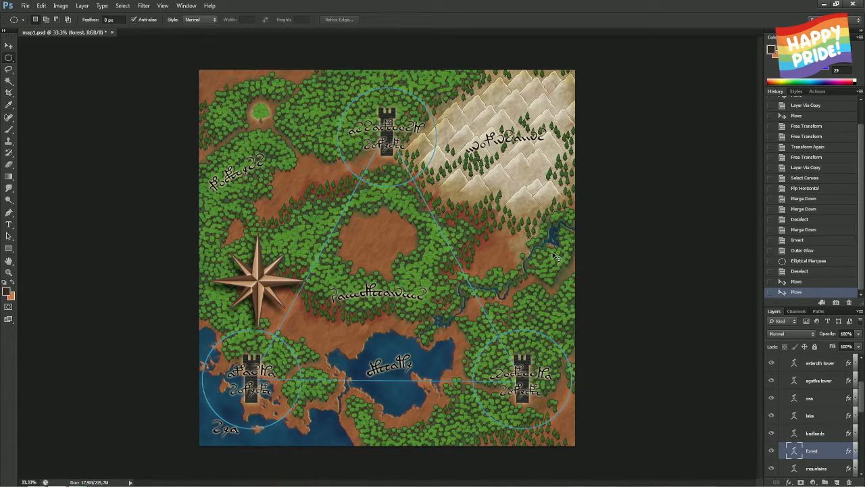
pyautogui.scroll(-1, 811, 433)
pyautogui.click(815, 451)
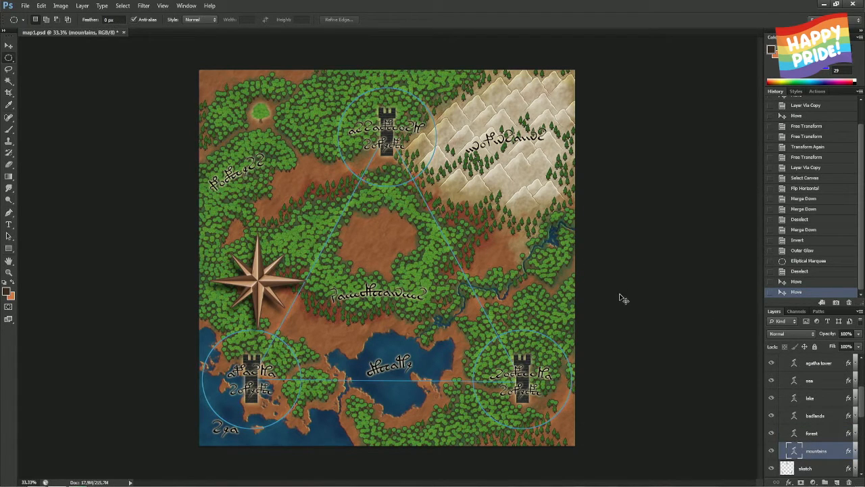
pyautogui.moveTo(623, 298); pyautogui.dragTo(622, 257)
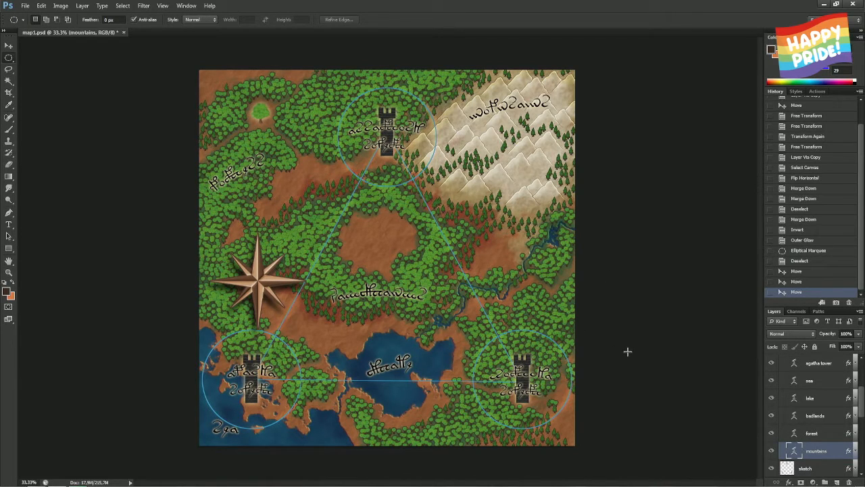
# Save the map, search the computer for "paper", open the image results and return to the map
pyautogui.hotkey('ctrl', 's')
pyautogui.press('super')
pyautogui.write('pap')
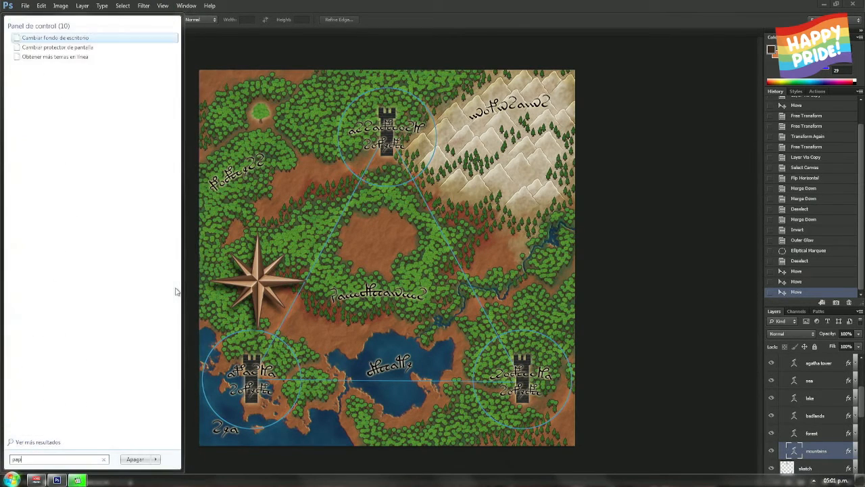
pyautogui.write('er')
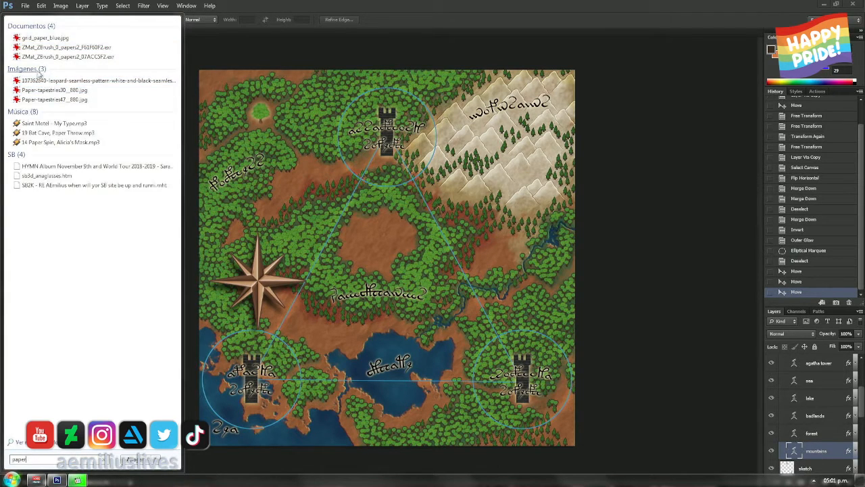
pyautogui.click(54, 90)
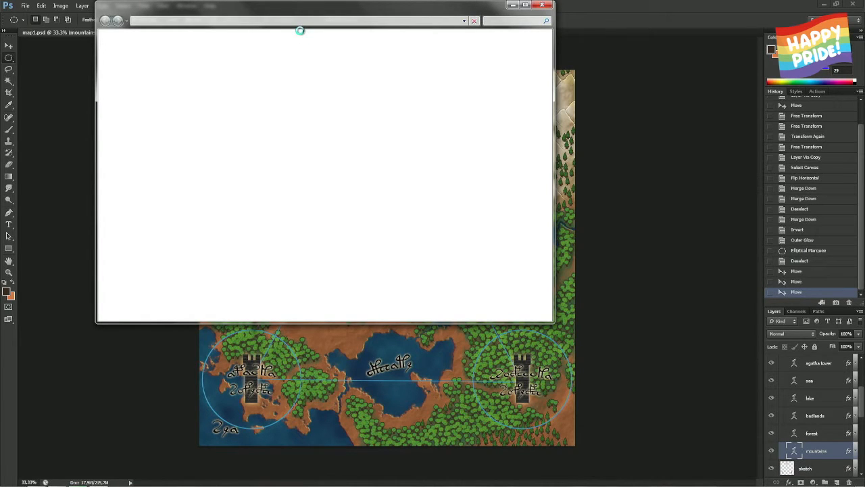
pyautogui.click(613, 86)
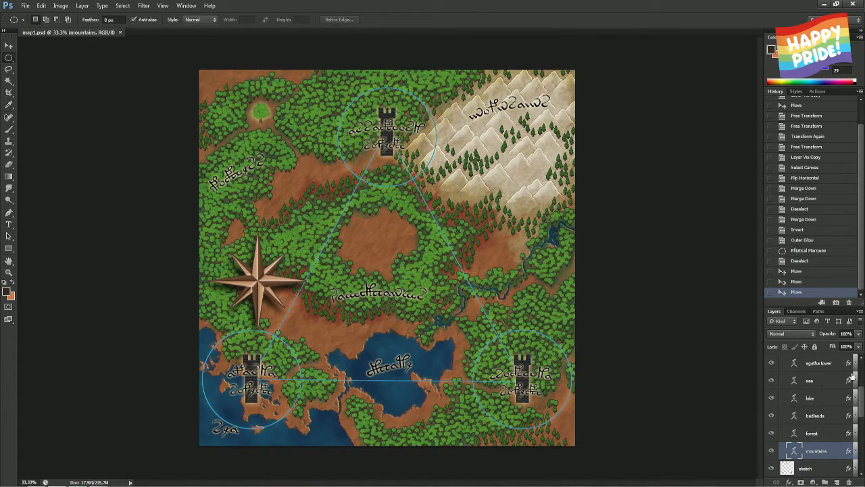
# Collapse and hide the text group, and save the map
pyautogui.moveTo(863, 396); pyautogui.dragTo(863, 375)
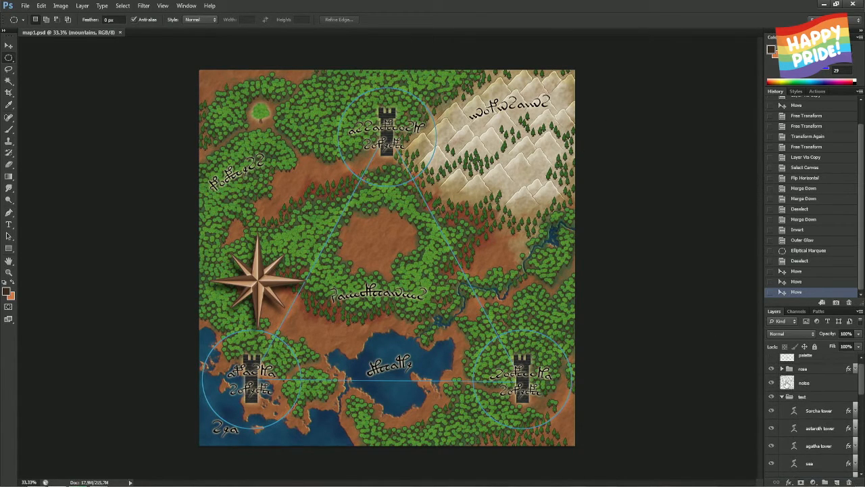
pyautogui.click(782, 397)
pyautogui.click(772, 397)
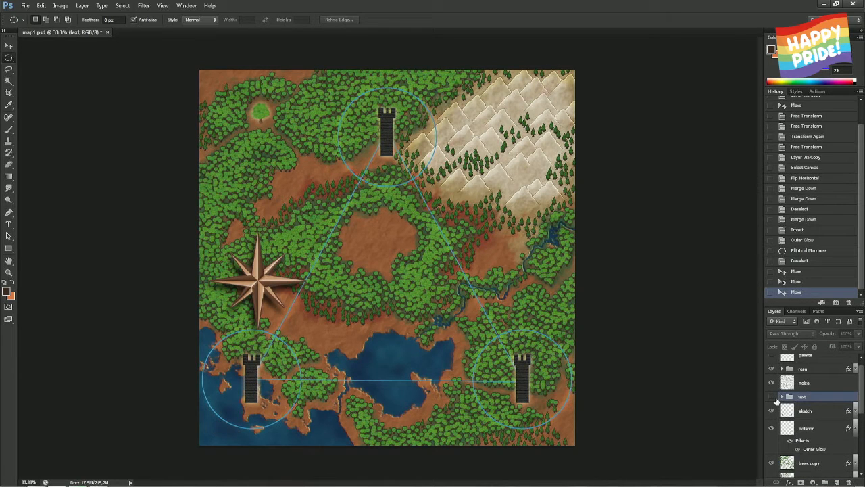
pyautogui.hotkey('ctrl', 's')
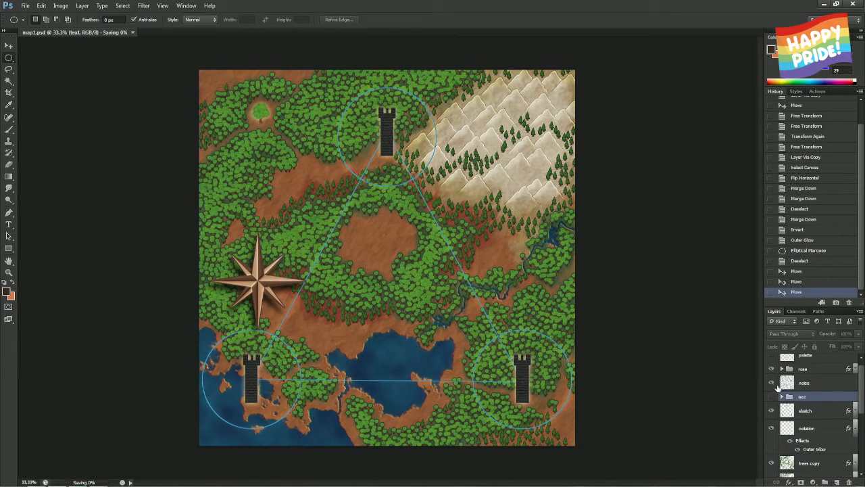
# Collapse the notation layer's effects, hide the notation layer and the compass rose group, and save the map
pyautogui.scroll(1, 779, 401)
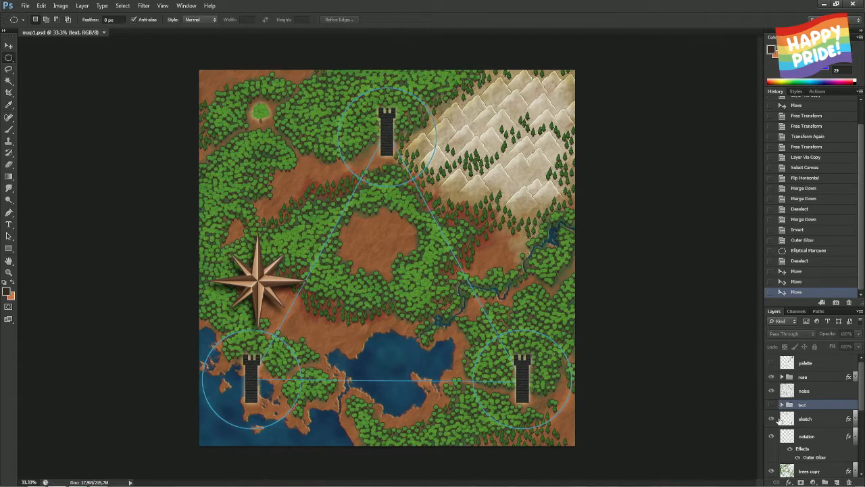
pyautogui.click(856, 436)
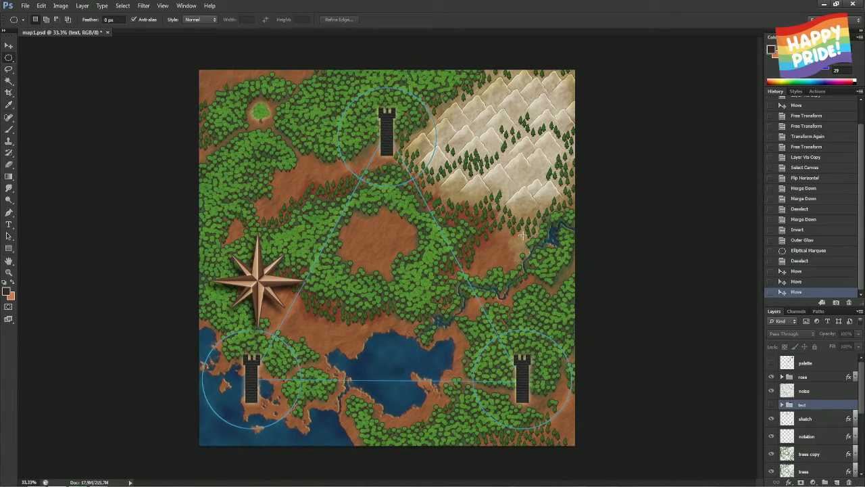
pyautogui.click(771, 404)
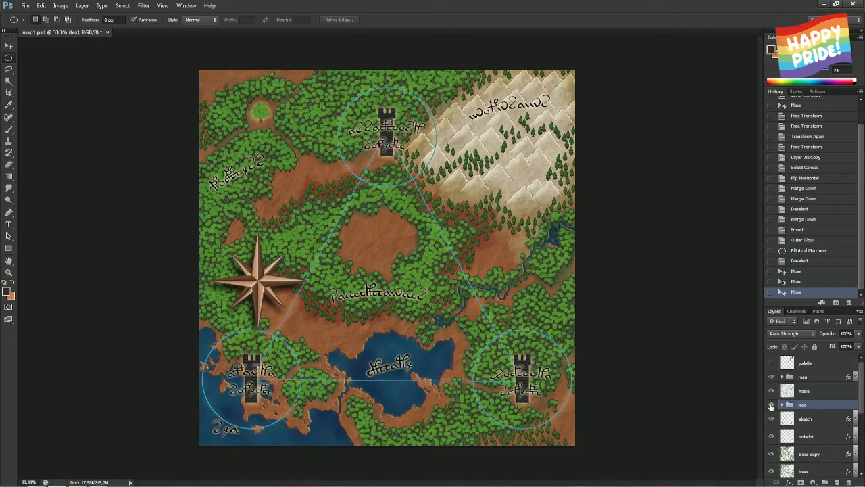
pyautogui.click(771, 404)
pyautogui.click(773, 436)
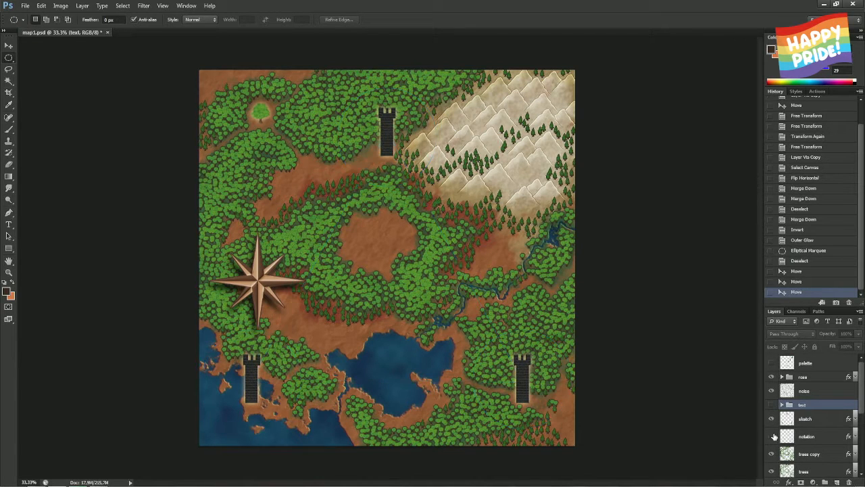
pyautogui.click(771, 376)
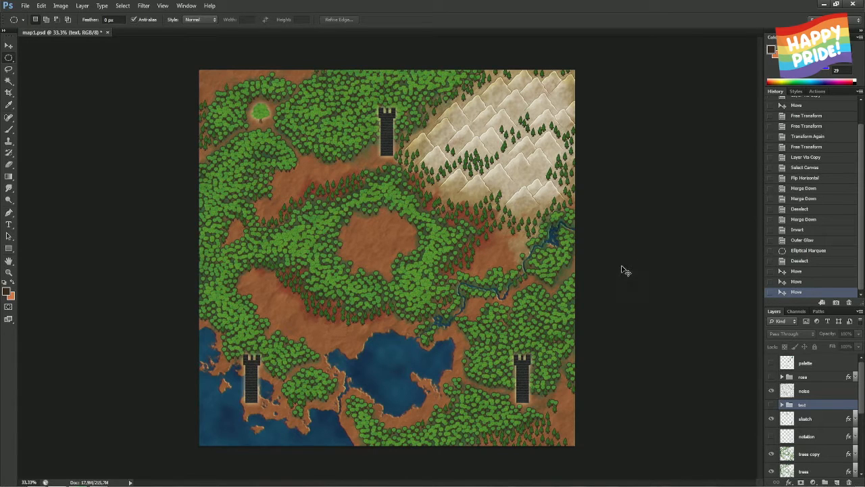
pyautogui.hotkey('ctrl', 's')
# Select the layer mask of the water layer
pyautogui.hotkey('ctrl', '+')
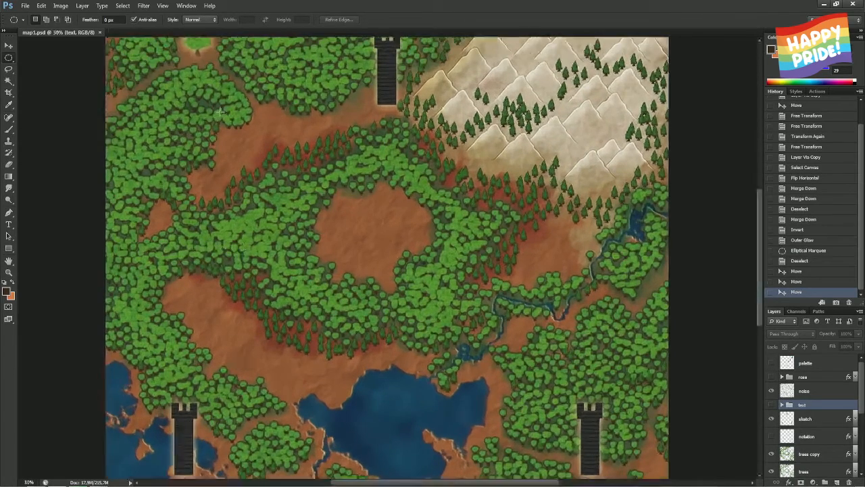
pyautogui.moveTo(190, 158); pyautogui.dragTo(288, 85)
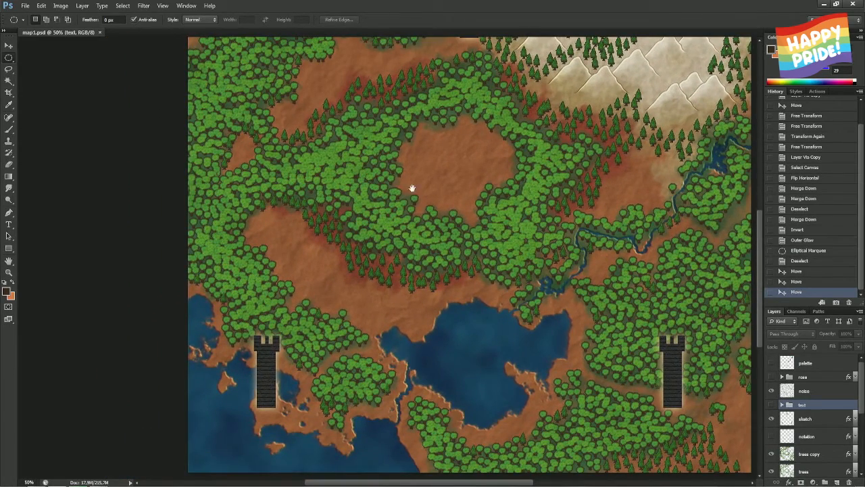
pyautogui.moveTo(412, 188); pyautogui.dragTo(392, 218)
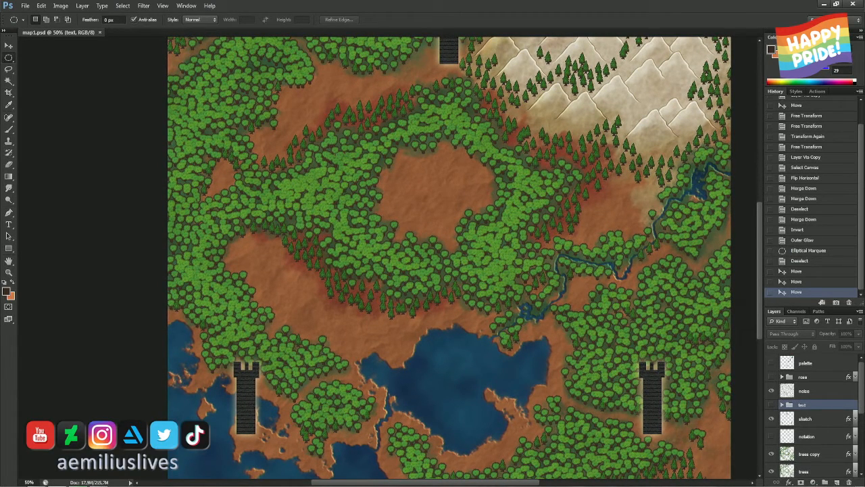
pyautogui.scroll(-8, 808, 398)
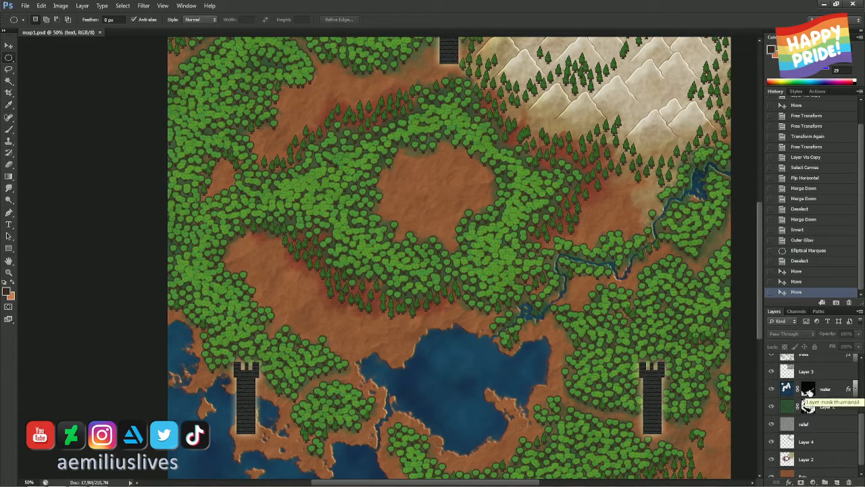
pyautogui.click(808, 392)
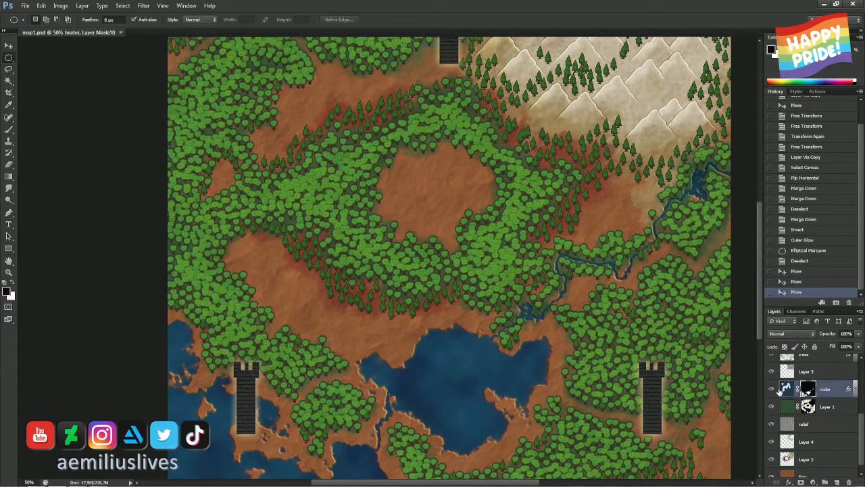
# Compare the map with the water layer and its mask switched off and back on
pyautogui.click(772, 389)
pyautogui.click(772, 390)
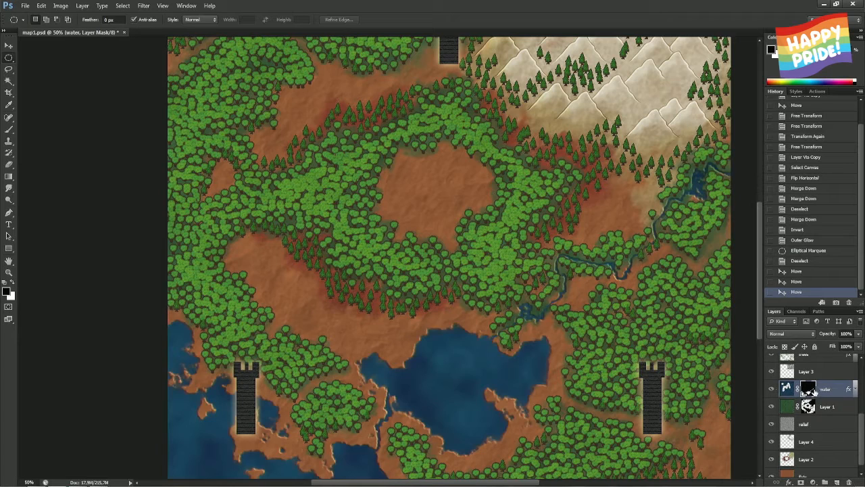
pyautogui.keyDown('shift'); pyautogui.click(807, 391); pyautogui.keyUp('shift')
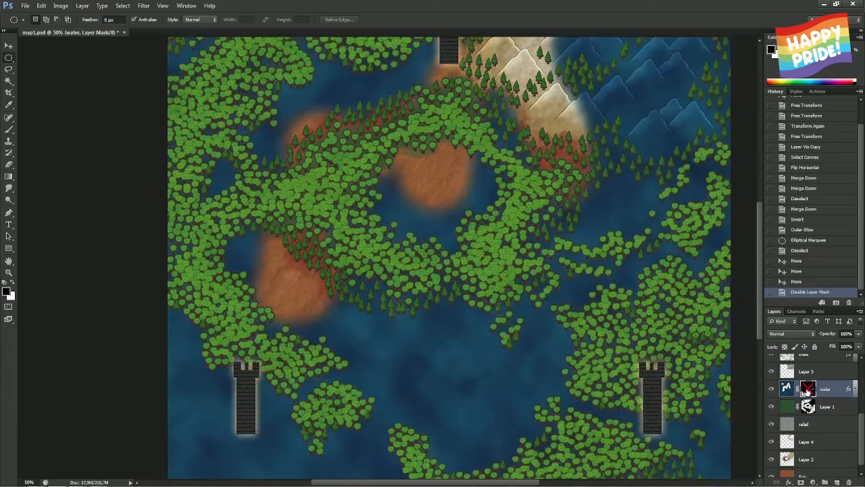
pyautogui.keyDown('shift'); pyautogui.click(807, 392); pyautogui.keyUp('shift')
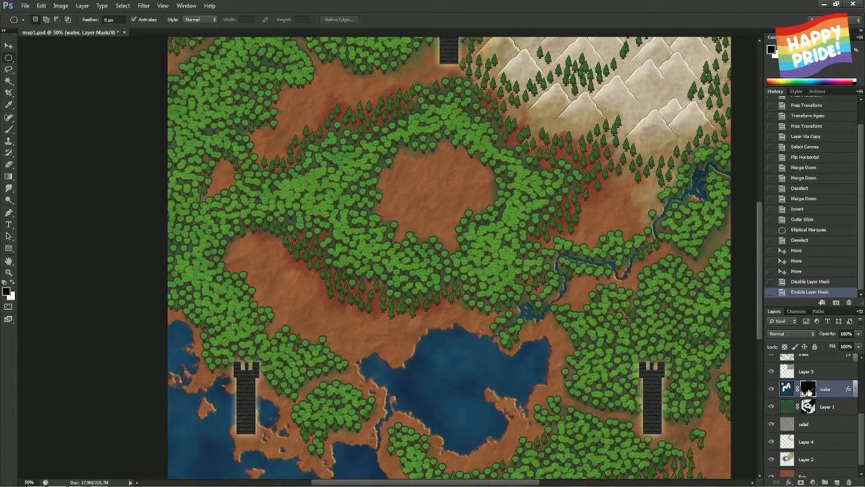
# Choose the Brush tool and load a soft, cloudy 200 px brush preset
pyautogui.press('b')
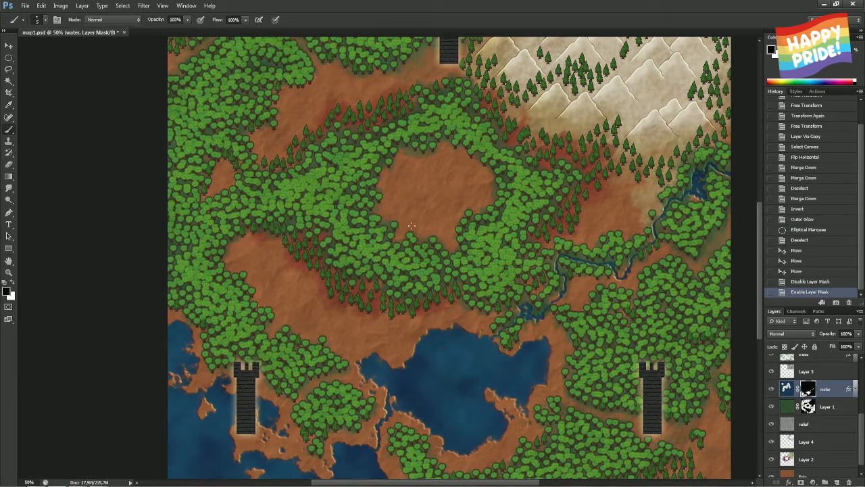
pyautogui.press('F5')
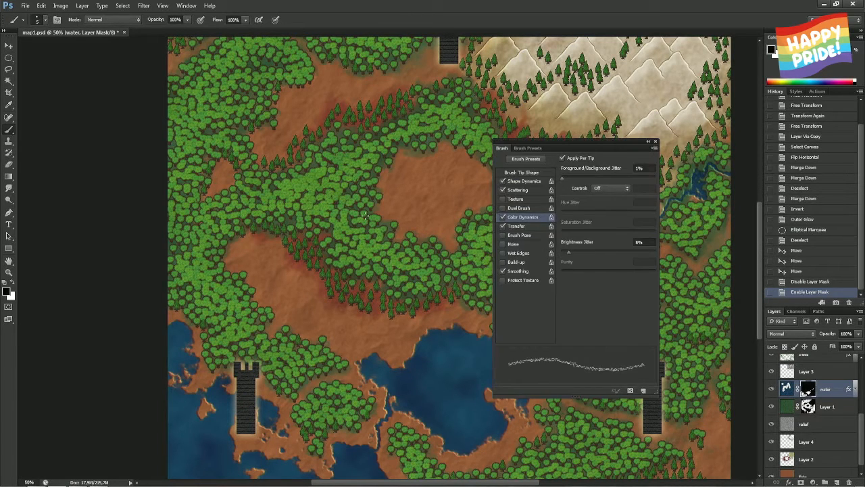
pyautogui.click(534, 147)
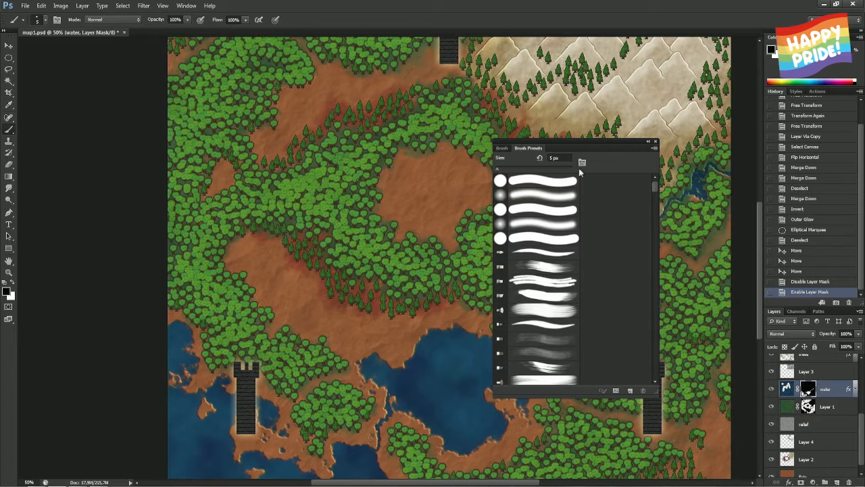
pyautogui.moveTo(655, 183)
pyautogui.mouseDown()
pyautogui.moveTo(644, 275)
pyautogui.moveTo(652, 380)
pyautogui.moveTo(664, 263)
pyautogui.mouseUp()
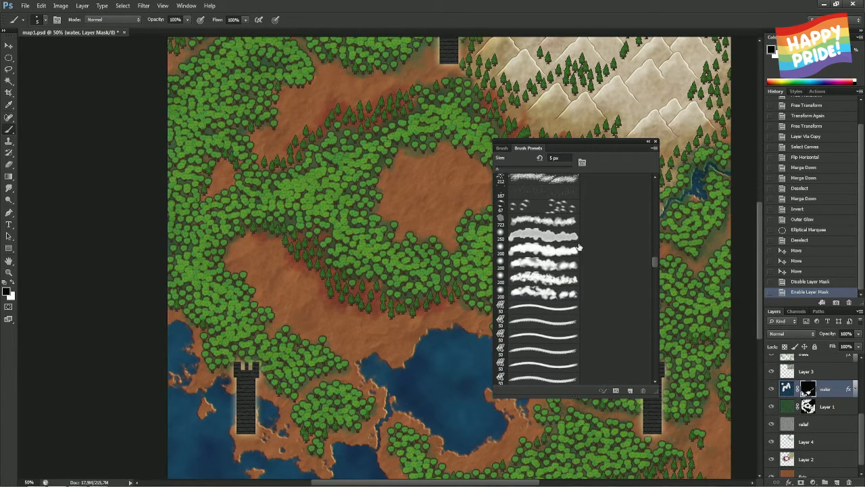
pyautogui.click(544, 250)
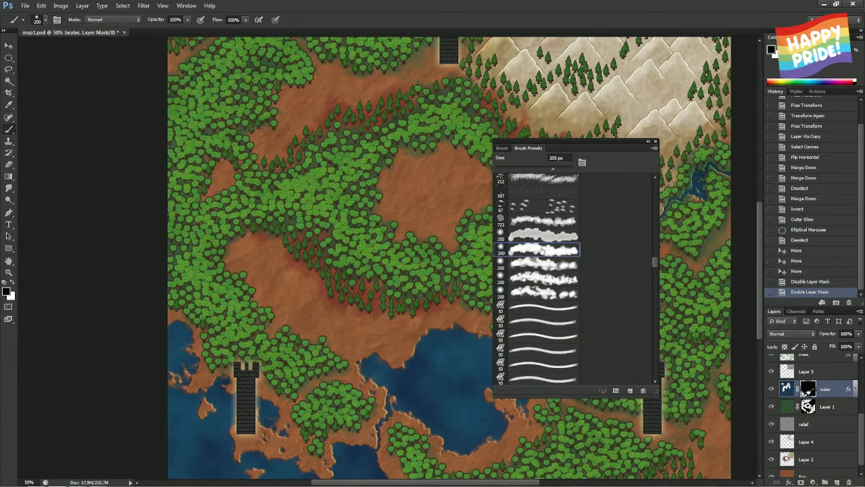
# Switch the painting colour to white while testing strokes on the water mask over the small western clearing, undoing each stroke
pyautogui.click(227, 183)
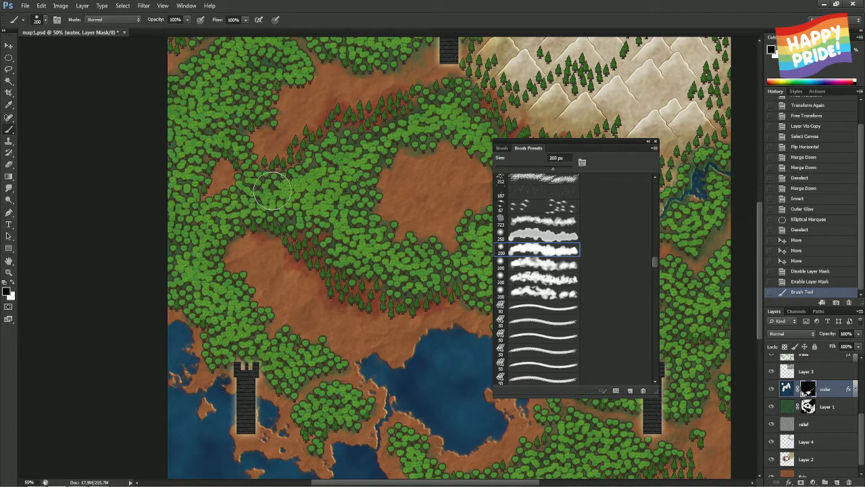
pyautogui.hotkey('ctrl', 'z')
pyautogui.press('x')
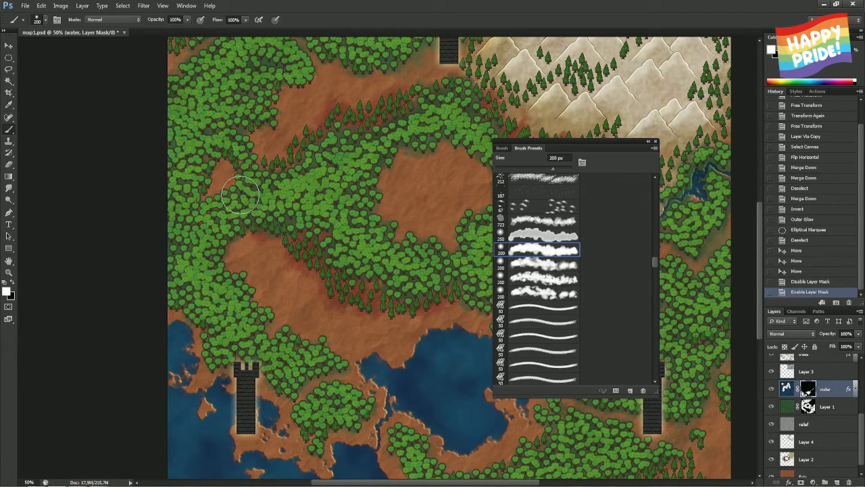
pyautogui.moveTo(231, 178)
pyautogui.mouseDown()
pyautogui.moveTo(214, 178)
pyautogui.moveTo(218, 187)
pyautogui.moveTo(228, 177)
pyautogui.mouseUp()
pyautogui.hotkey('ctrl', 'z')
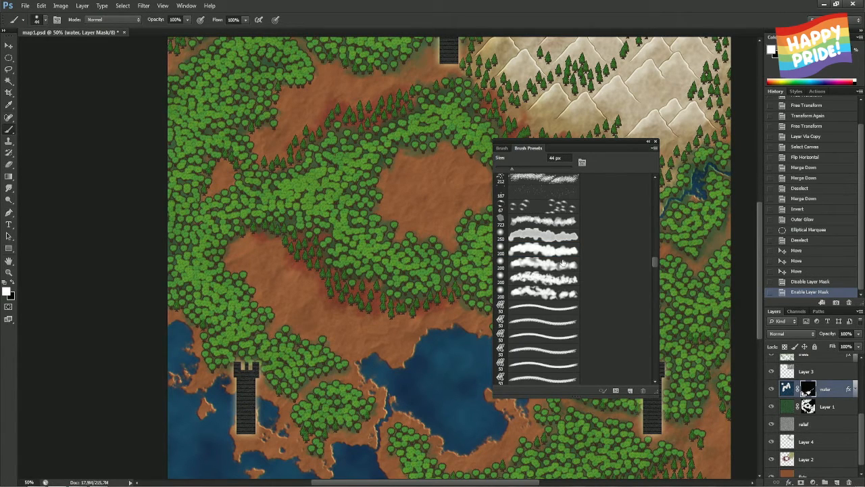
# Choose the more broken-up 200 px cloudy preset and test it on the clearing northwest of the lake, undoing the stroke
pyautogui.click(533, 291)
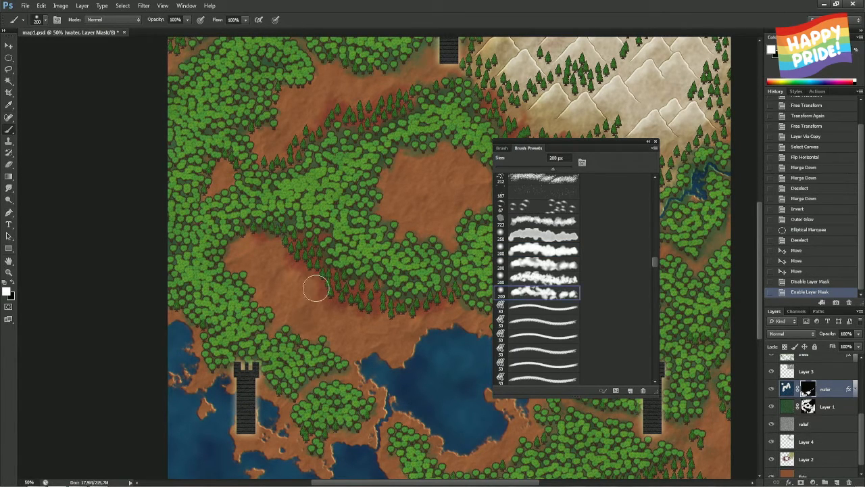
pyautogui.moveTo(324, 309)
pyautogui.mouseDown()
pyautogui.moveTo(261, 245)
pyautogui.moveTo(327, 314)
pyautogui.moveTo(365, 323)
pyautogui.mouseUp()
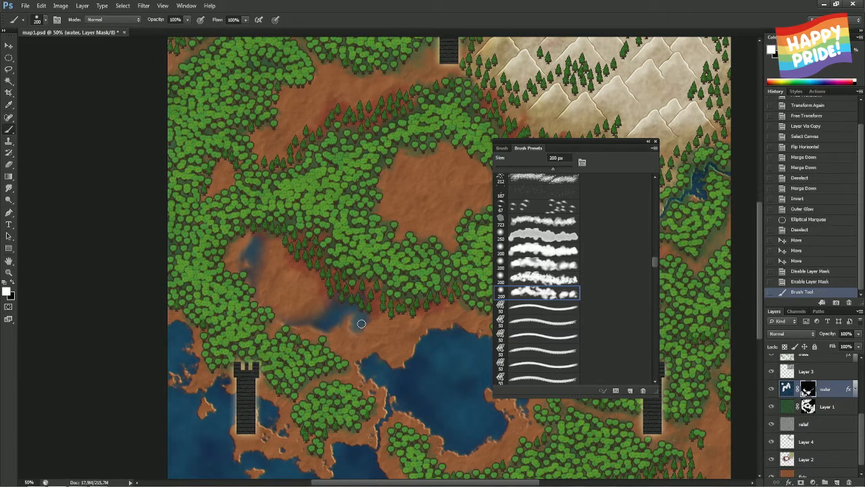
pyautogui.hotkey('ctrl', 'z')
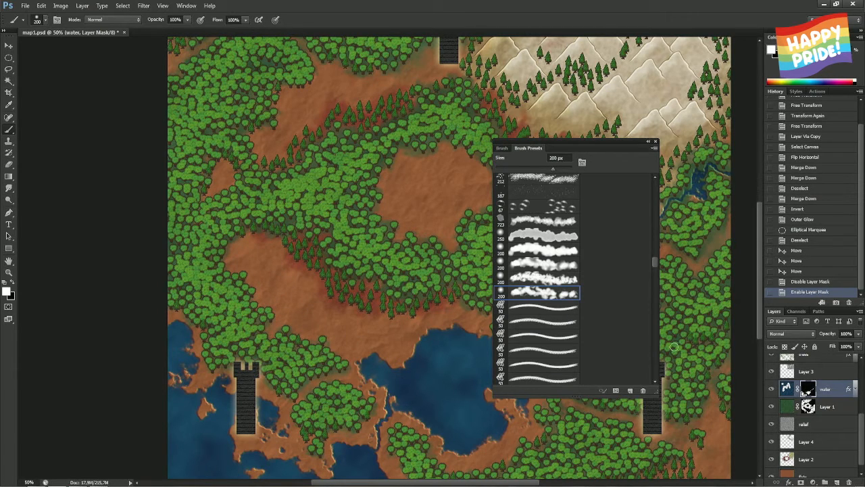
# Check the map with the water mask disabled, re-enable it, and try painting water into the central clearing, undoing the stroke
pyautogui.keyDown('shift'); pyautogui.click(809, 391); pyautogui.keyUp('shift')
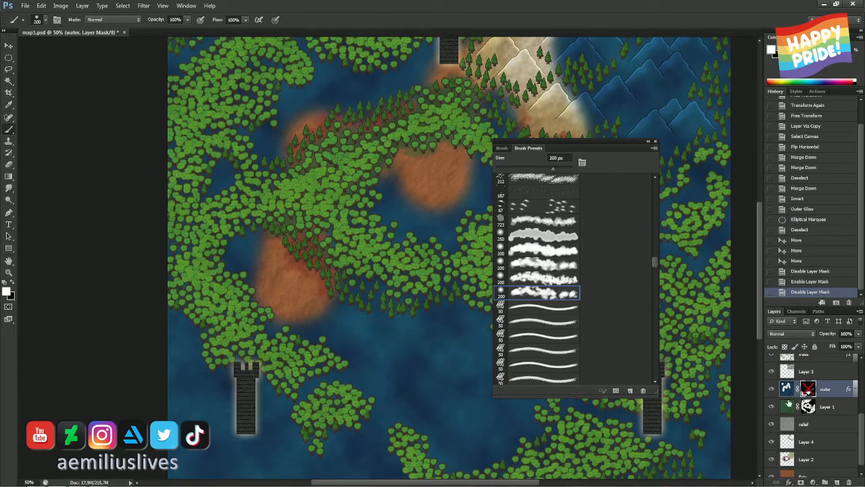
pyautogui.keyDown('shift'); pyautogui.click(808, 391); pyautogui.keyUp('shift')
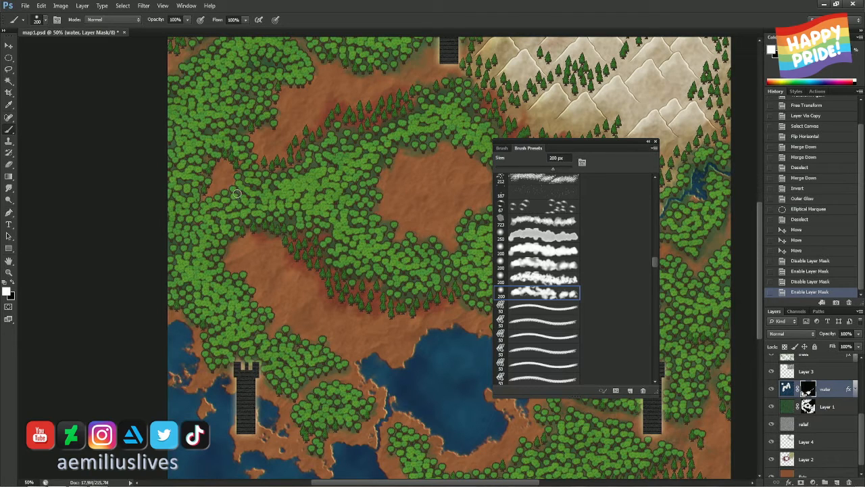
pyautogui.moveTo(410, 206)
pyautogui.mouseDown()
pyautogui.moveTo(453, 188)
pyautogui.moveTo(407, 185)
pyautogui.moveTo(409, 208)
pyautogui.moveTo(457, 221)
pyautogui.mouseUp()
pyautogui.hotkey('ctrl', 'z')
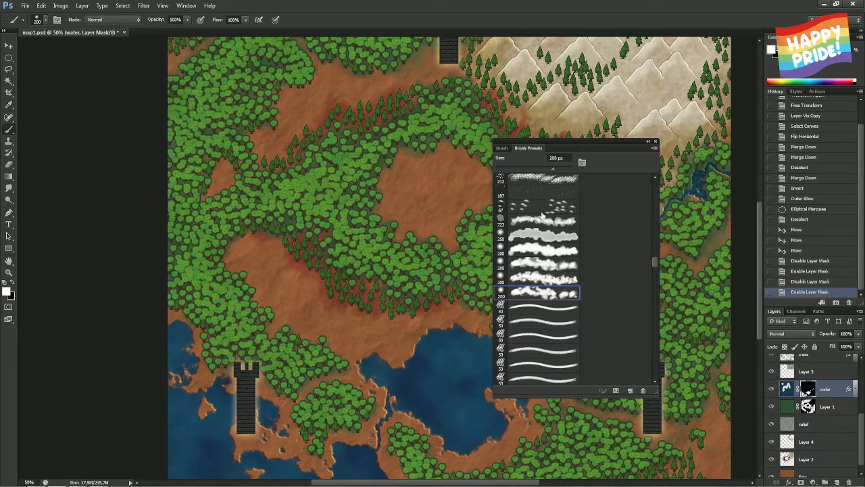
# Choose the 129 px cloudy brush preset and test it on the large southwestern clearing, undoing the stroke
pyautogui.scroll(3, 550, 278)
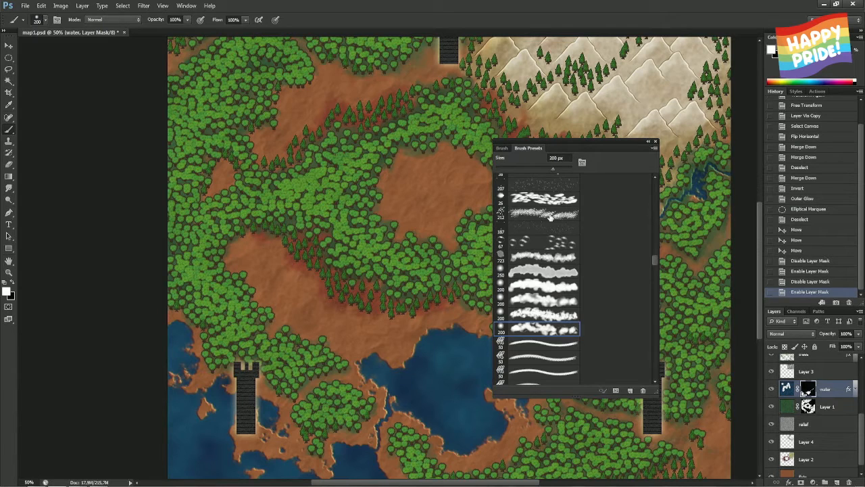
pyautogui.moveTo(659, 258); pyautogui.dragTo(656, 254)
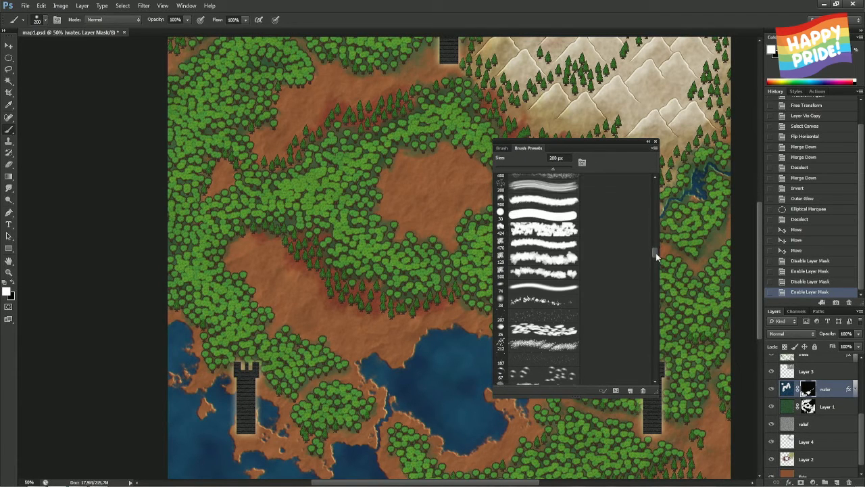
pyautogui.click(526, 258)
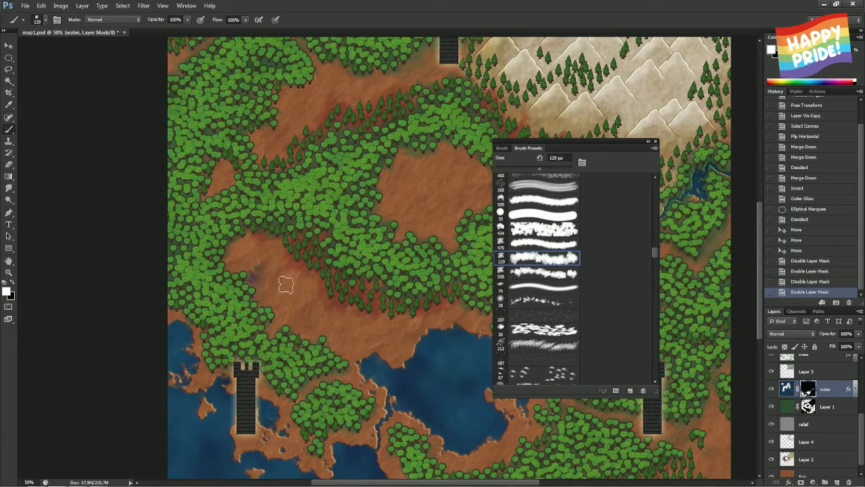
pyautogui.moveTo(304, 293)
pyautogui.mouseDown()
pyautogui.moveTo(269, 261)
pyautogui.moveTo(261, 280)
pyautogui.mouseUp()
pyautogui.hotkey('ctrl', 'z')
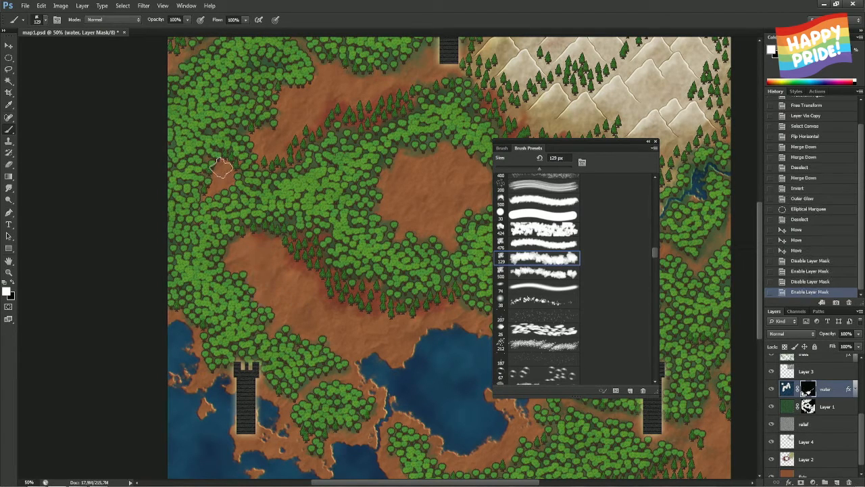
# Paint a pond into the small western clearing on the water mask, redoing the strokes with smaller 21 px and 37 px brush sizes
pyautogui.moveTo(225, 170)
pyautogui.mouseDown()
pyautogui.moveTo(214, 171)
pyautogui.moveTo(220, 186)
pyautogui.moveTo(221, 171)
pyautogui.moveTo(229, 175)
pyautogui.moveTo(211, 189)
pyautogui.moveTo(227, 163)
pyautogui.moveTo(232, 177)
pyautogui.moveTo(219, 176)
pyautogui.moveTo(212, 187)
pyautogui.moveTo(228, 180)
pyautogui.moveTo(225, 168)
pyautogui.moveTo(220, 181)
pyautogui.mouseUp()
pyautogui.hotkey('ctrl', 'z')
pyautogui.hotkey('ctrl', 'z')
pyautogui.hotkey('ctrl', 'z')
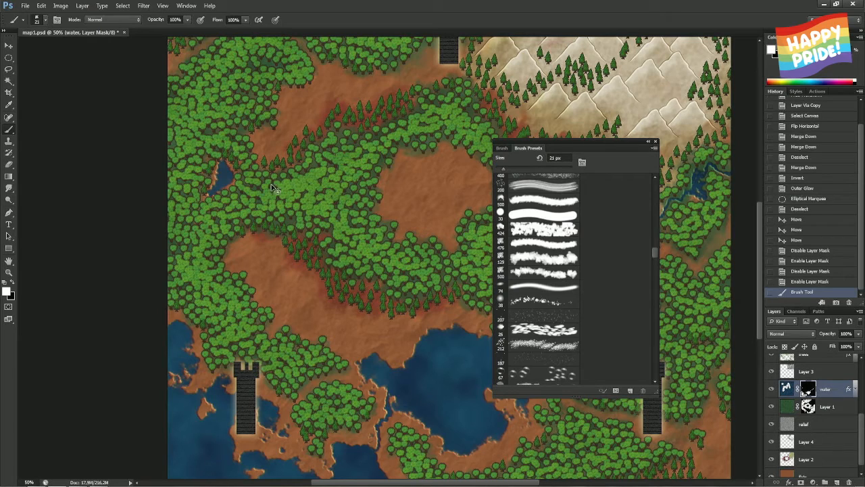
pyautogui.hotkey('ctrl', 'z')
pyautogui.moveTo(262, 192); pyautogui.dragTo(268, 192)
pyautogui.moveTo(224, 169)
pyautogui.mouseDown()
pyautogui.moveTo(212, 190)
pyautogui.moveTo(224, 168)
pyautogui.moveTo(230, 182)
pyautogui.mouseUp()
pyautogui.hotkey('ctrl', 'z')
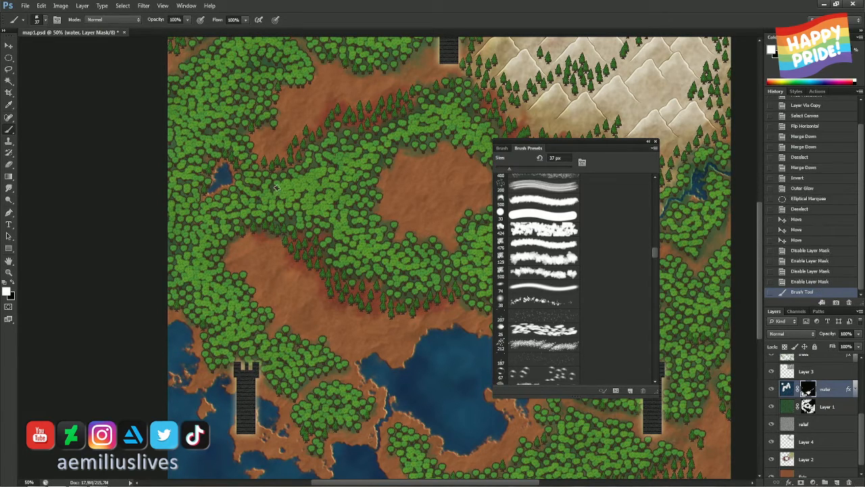
# Try painting water across the map's northwest corner with the 37 px brush, undoing the strokes
pyautogui.moveTo(256, 144); pyautogui.dragTo(271, 222)
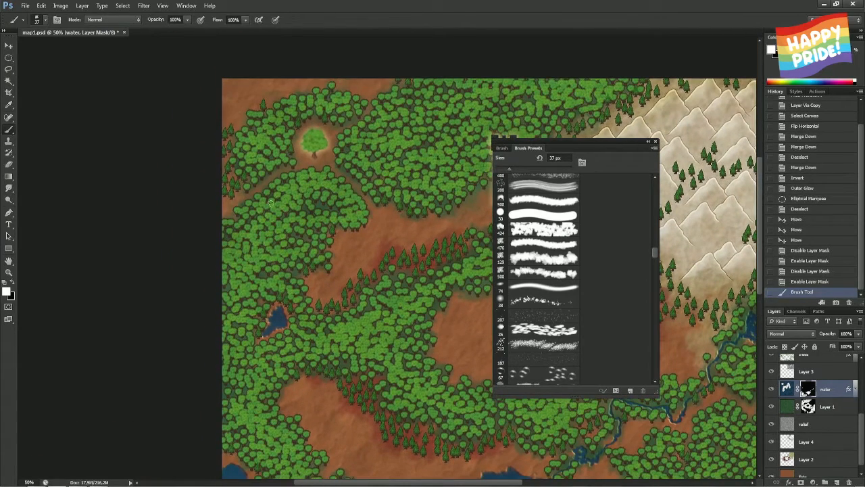
pyautogui.moveTo(228, 93)
pyautogui.mouseDown()
pyautogui.moveTo(203, 103)
pyautogui.moveTo(251, 80)
pyautogui.moveTo(230, 82)
pyautogui.moveTo(216, 96)
pyautogui.moveTo(234, 71)
pyautogui.moveTo(220, 99)
pyautogui.moveTo(265, 73)
pyautogui.moveTo(271, 84)
pyautogui.moveTo(277, 72)
pyautogui.moveTo(207, 109)
pyautogui.moveTo(194, 128)
pyautogui.mouseUp()
pyautogui.hotkey('ctrl', 'z')
pyautogui.hotkey('ctrl', 'z')
pyautogui.moveTo(275, 79)
pyautogui.mouseDown()
pyautogui.moveTo(217, 114)
pyautogui.moveTo(196, 156)
pyautogui.moveTo(163, 84)
pyautogui.moveTo(104, 53)
pyautogui.moveTo(121, 45)
pyautogui.moveTo(204, 134)
pyautogui.mouseUp()
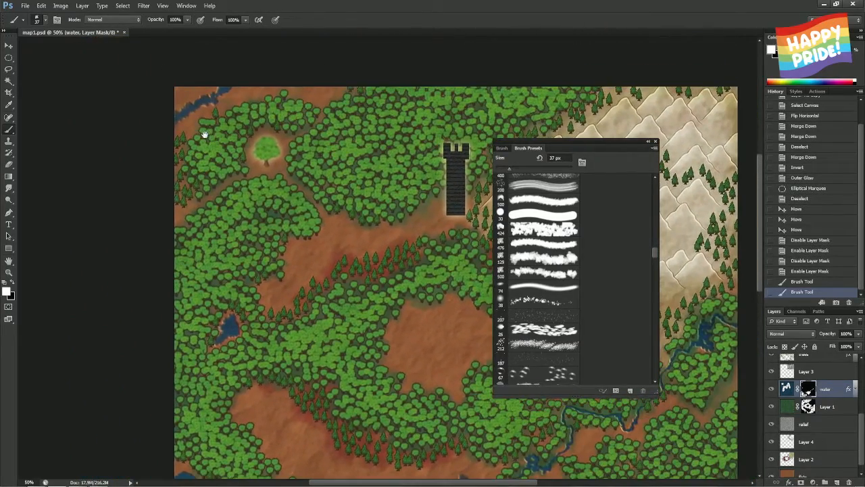
pyautogui.hotkey('ctrl', 'z')
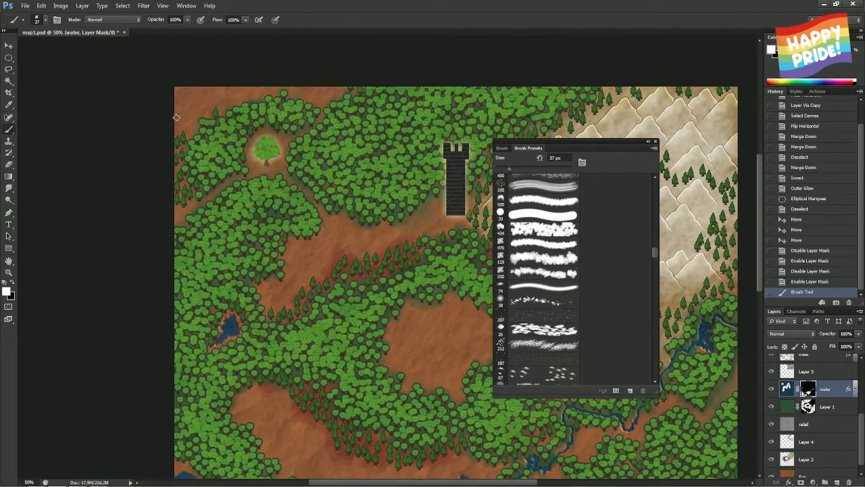
# Enlarge the brush to 81 px and paint water into the map's northwest corner, undoing the first attempts
pyautogui.moveTo(177, 115)
pyautogui.mouseDown()
pyautogui.moveTo(227, 85)
pyautogui.moveTo(193, 96)
pyautogui.mouseUp()
pyautogui.moveTo(194, 96)
pyautogui.mouseDown()
pyautogui.moveTo(212, 96)
pyautogui.moveTo(203, 92)
pyautogui.moveTo(180, 112)
pyautogui.moveTo(182, 100)
pyautogui.moveTo(185, 114)
pyautogui.mouseUp()
pyautogui.hotkey('ctrl', 'z')
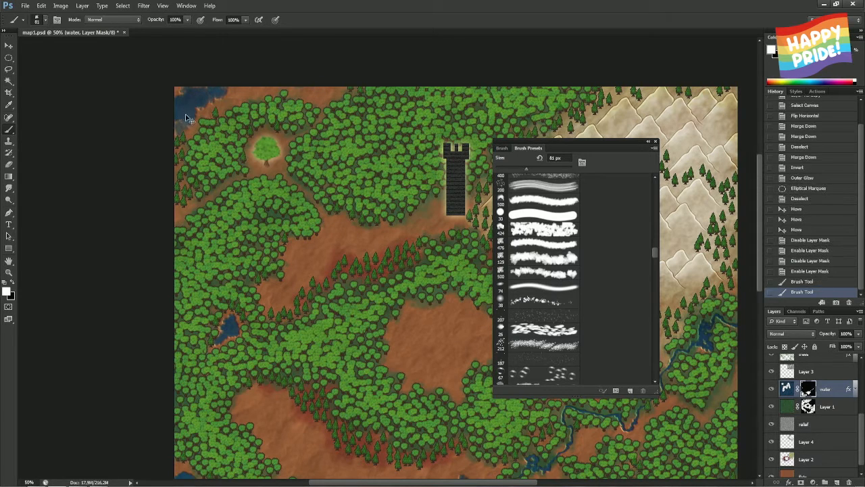
pyautogui.hotkey('ctrl', 'z')
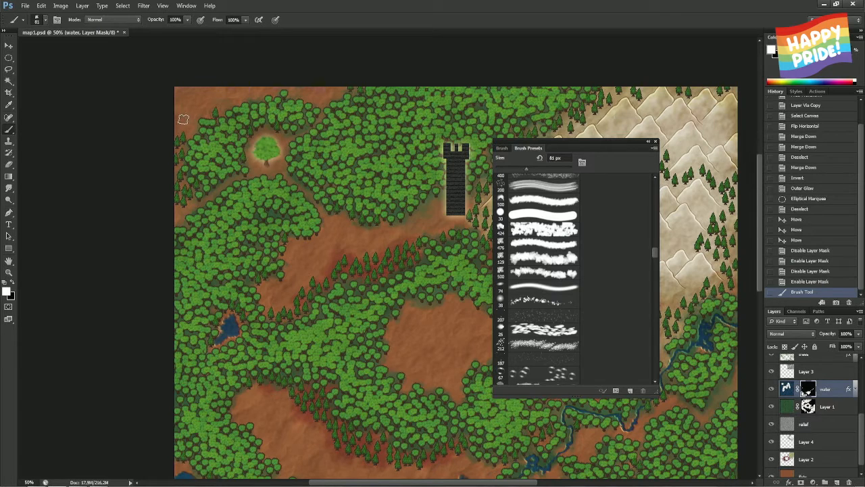
pyautogui.click(183, 119)
pyautogui.click(184, 119)
pyautogui.moveTo(188, 101)
pyautogui.mouseDown()
pyautogui.moveTo(212, 86)
pyautogui.moveTo(183, 85)
pyautogui.moveTo(167, 105)
pyautogui.moveTo(174, 103)
pyautogui.mouseUp()
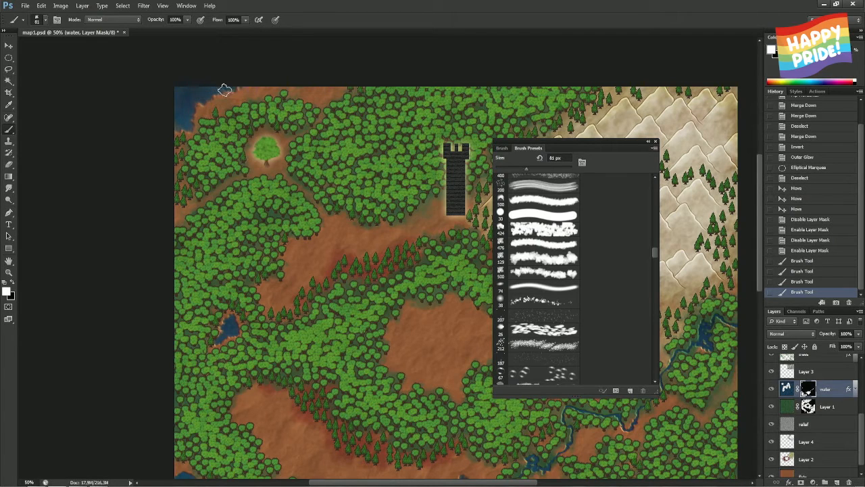
# Extend the corner water east along the map's north edge and touch up its shoreline with the 81 px brush
pyautogui.moveTo(224, 88)
pyautogui.mouseDown()
pyautogui.moveTo(222, 94)
pyautogui.moveTo(230, 87)
pyautogui.mouseUp()
pyautogui.hotkey('ctrl', 'z')
pyautogui.hotkey('ctrl', 'z')
pyautogui.moveTo(173, 114)
pyautogui.mouseDown()
pyautogui.moveTo(183, 83)
pyautogui.moveTo(188, 90)
pyautogui.mouseUp()
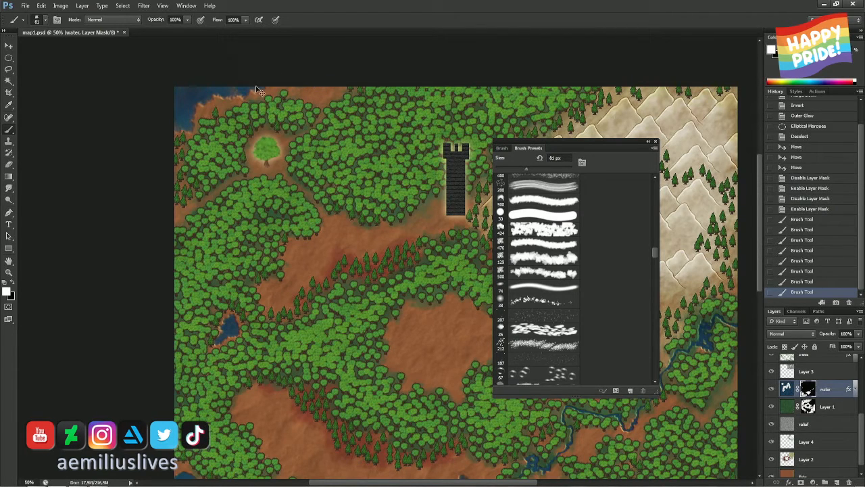
pyautogui.click(238, 85)
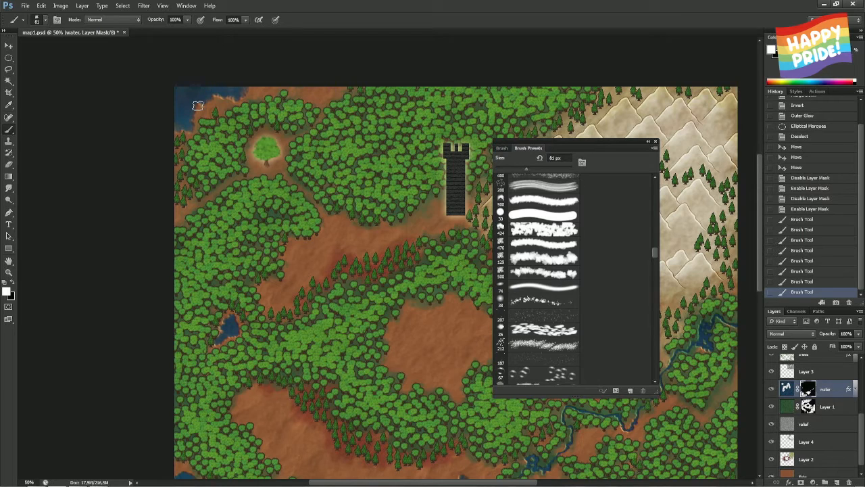
pyautogui.moveTo(198, 105)
pyautogui.mouseDown()
pyautogui.moveTo(220, 95)
pyautogui.moveTo(302, 96)
pyautogui.mouseUp()
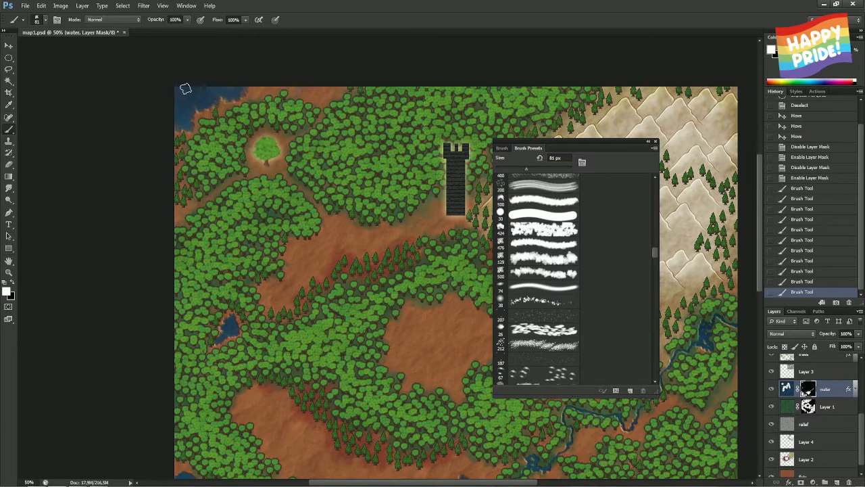
pyautogui.moveTo(176, 87)
pyautogui.mouseDown()
pyautogui.moveTo(170, 93)
pyautogui.moveTo(196, 91)
pyautogui.mouseUp()
# Fill in the inner area of the northwest corner water on the mask using a soft round 116 px Eraser with white as background colour
pyautogui.press('e')
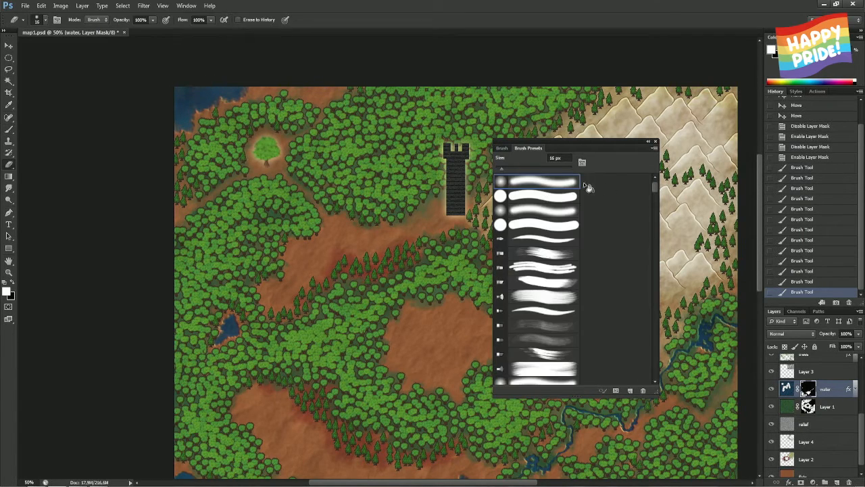
pyautogui.moveTo(196, 104); pyautogui.dragTo(209, 101)
pyautogui.click(191, 95)
pyautogui.hotkey('ctrl', 'z')
pyautogui.press('x')
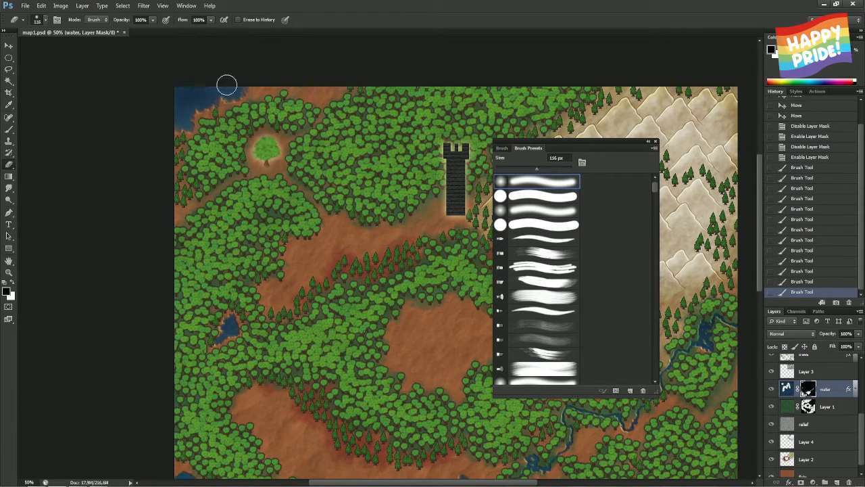
pyautogui.moveTo(178, 106); pyautogui.dragTo(195, 98)
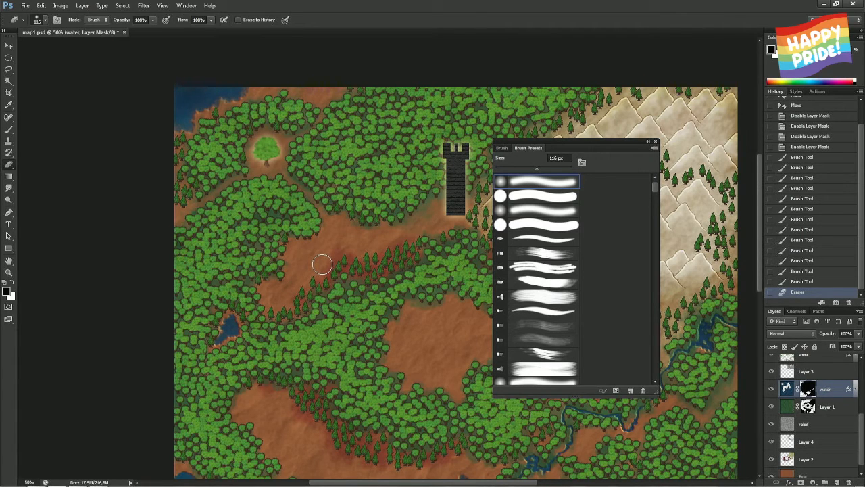
# Open Curves for the water mask, cancel the adjustment, and hide the brush settings to show the whole map
pyautogui.hotkey('ctrl', 'm')
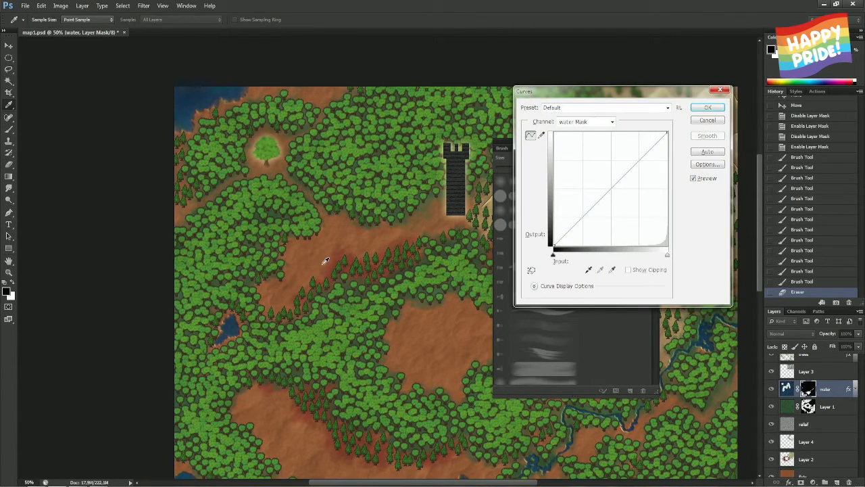
pyautogui.press('Escape')
pyautogui.scroll(-2, 324, 263)
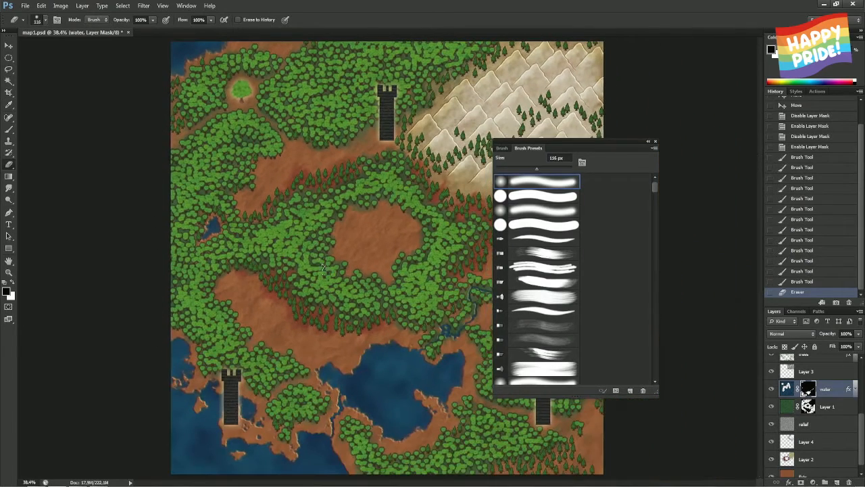
pyautogui.press('F5')
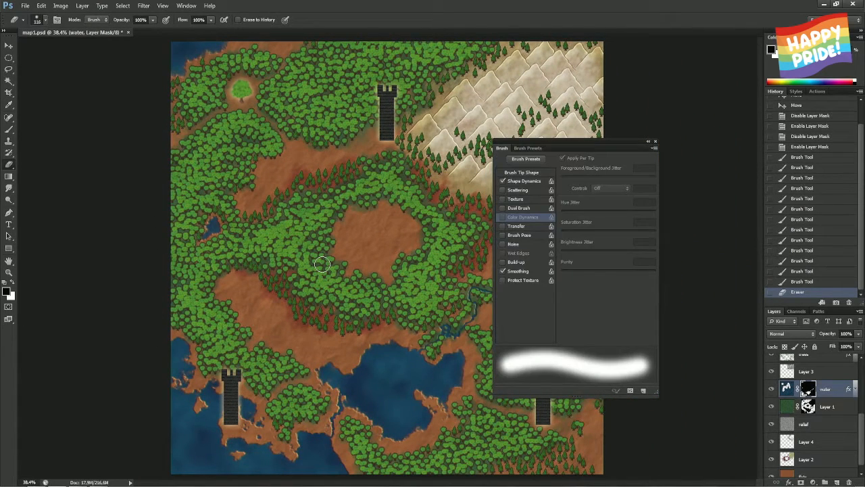
pyautogui.press('F5')
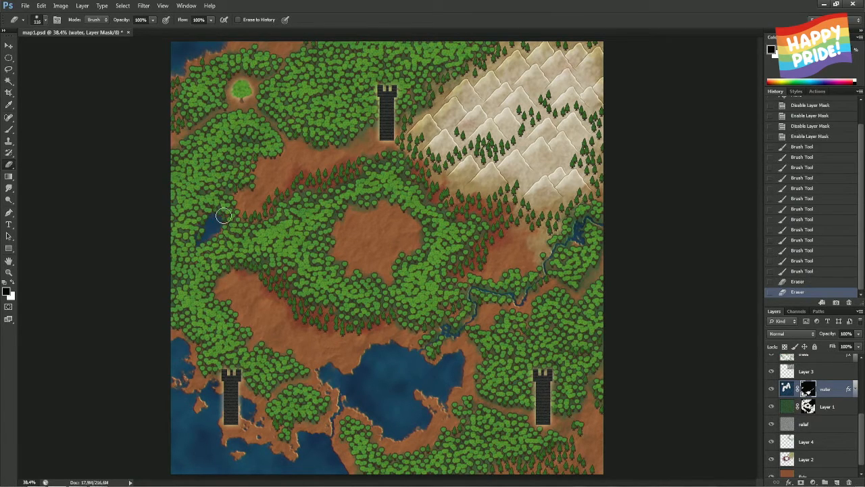
# Make black the background colour and erase all water from the small western clearing on the water mask
pyautogui.press('x')
pyautogui.moveTo(218, 213); pyautogui.dragTo(196, 261)
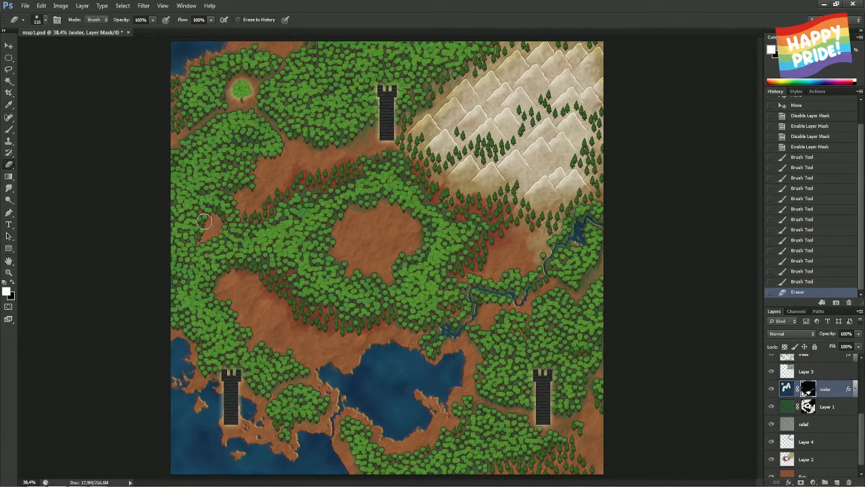
pyautogui.moveTo(204, 221)
pyautogui.mouseDown()
pyautogui.moveTo(225, 228)
pyautogui.moveTo(194, 240)
pyautogui.moveTo(236, 225)
pyautogui.mouseUp()
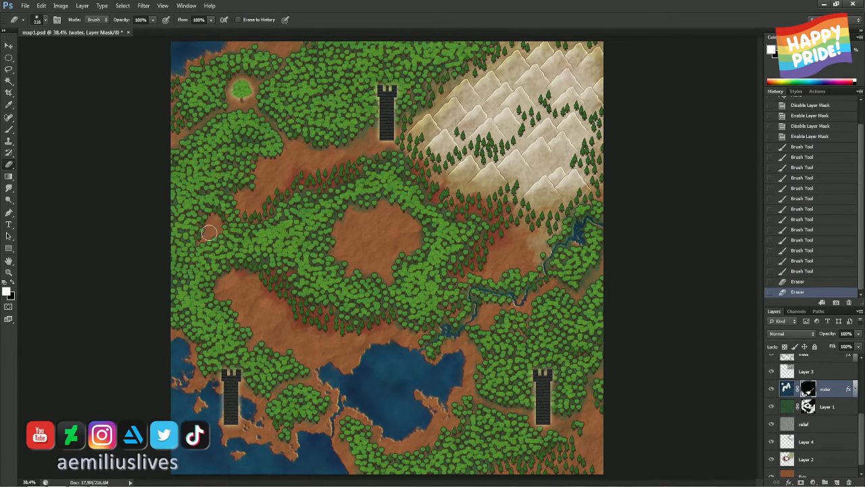
pyautogui.click(209, 232)
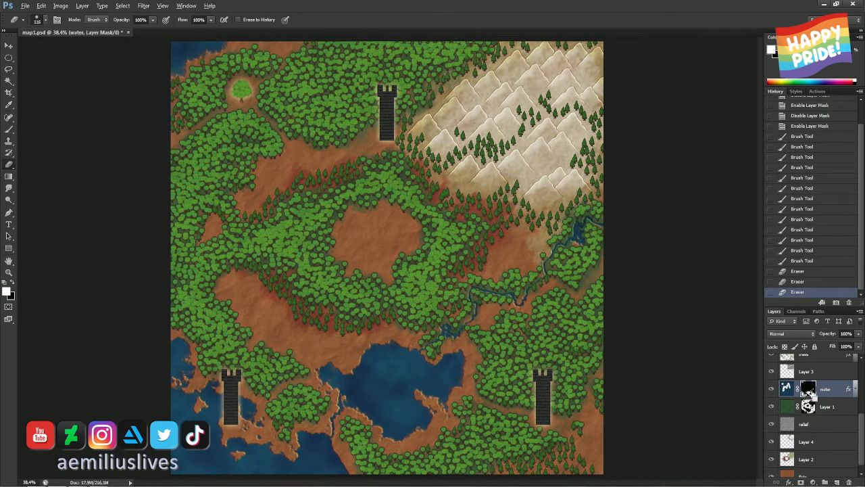
# Add a new layer above the water layer and try a brush stroke in default black on the central clearing, undoing it
pyautogui.hotkey('ctrl', 'shift', 'alt', 'n')
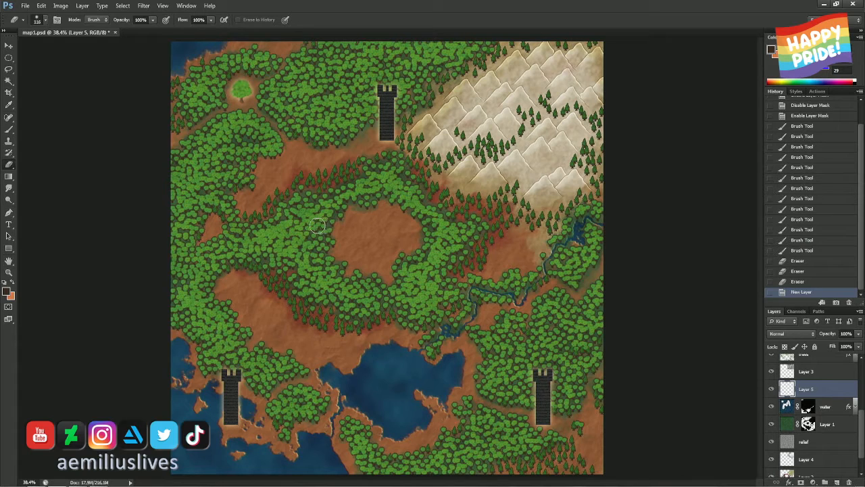
pyautogui.press('b')
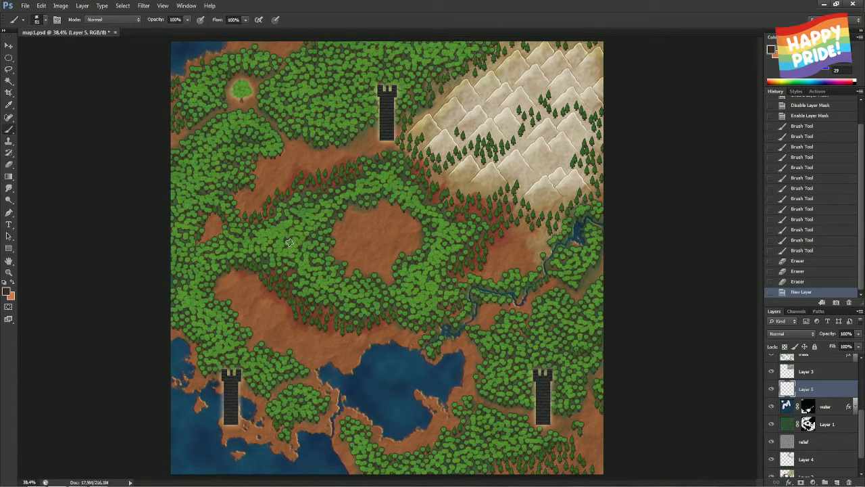
pyautogui.press('d')
pyautogui.moveTo(342, 221)
pyautogui.mouseDown()
pyautogui.moveTo(364, 249)
pyautogui.moveTo(394, 259)
pyautogui.moveTo(331, 210)
pyautogui.moveTo(355, 239)
pyautogui.moveTo(392, 263)
pyautogui.mouseUp()
pyautogui.hotkey('ctrl', 'z')
# Turn off Color Dynamics for the brush and paint a cloudy black shape over the central clearing on the new layer
pyautogui.press('F5')
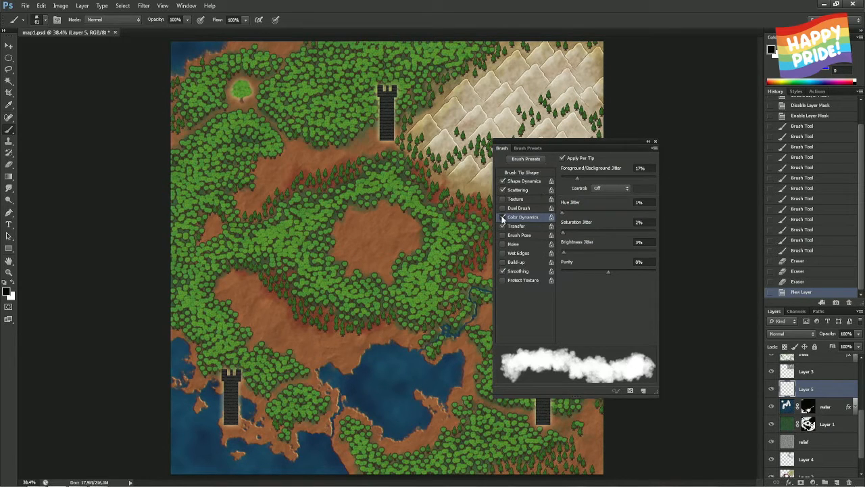
pyautogui.click(502, 217)
pyautogui.moveTo(346, 224)
pyautogui.mouseDown()
pyautogui.moveTo(397, 249)
pyautogui.moveTo(335, 228)
pyautogui.moveTo(375, 258)
pyautogui.moveTo(347, 241)
pyautogui.moveTo(360, 252)
pyautogui.moveTo(386, 259)
pyautogui.moveTo(371, 252)
pyautogui.moveTo(379, 262)
pyautogui.moveTo(323, 308)
pyautogui.moveTo(346, 242)
pyautogui.moveTo(336, 234)
pyautogui.moveTo(324, 292)
pyautogui.moveTo(345, 250)
pyautogui.moveTo(352, 260)
pyautogui.moveTo(337, 270)
pyautogui.moveTo(355, 256)
pyautogui.moveTo(347, 272)
pyautogui.moveTo(340, 257)
pyautogui.moveTo(359, 252)
pyautogui.moveTo(339, 269)
pyautogui.moveTo(363, 262)
pyautogui.moveTo(361, 270)
pyautogui.moveTo(363, 258)
pyautogui.moveTo(338, 273)
pyautogui.moveTo(366, 256)
pyautogui.moveTo(338, 262)
pyautogui.moveTo(335, 244)
pyautogui.moveTo(319, 261)
pyautogui.moveTo(322, 297)
pyautogui.mouseUp()
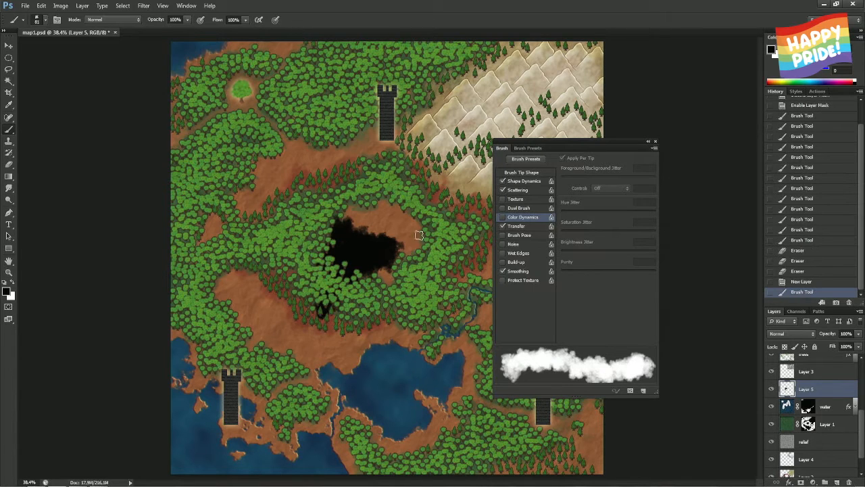
pyautogui.press('m')
pyautogui.click(656, 143)
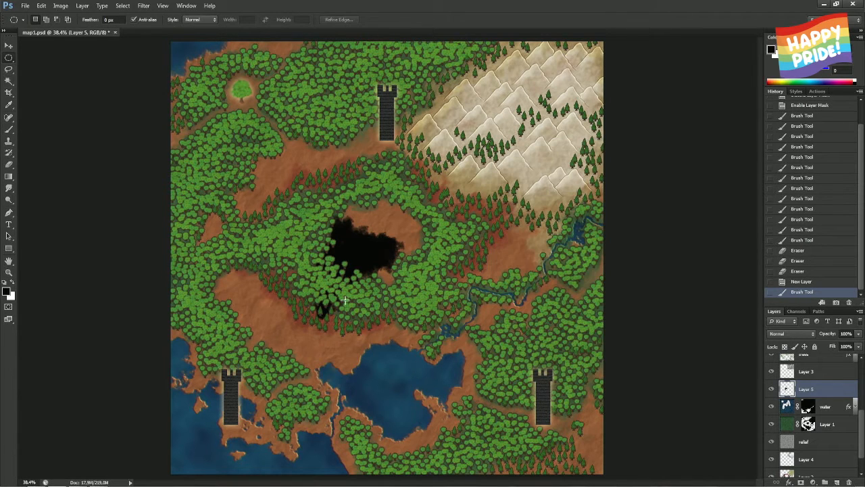
# Relocate the black shape to the small western clearing and free-transform it, shrinking, rotating and stretching it to fit the clearing's outline
pyautogui.moveTo(377, 313)
pyautogui.mouseDown()
pyautogui.moveTo(298, 281)
pyautogui.moveTo(264, 246)
pyautogui.mouseUp()
pyautogui.hotkey('ctrl', 't')
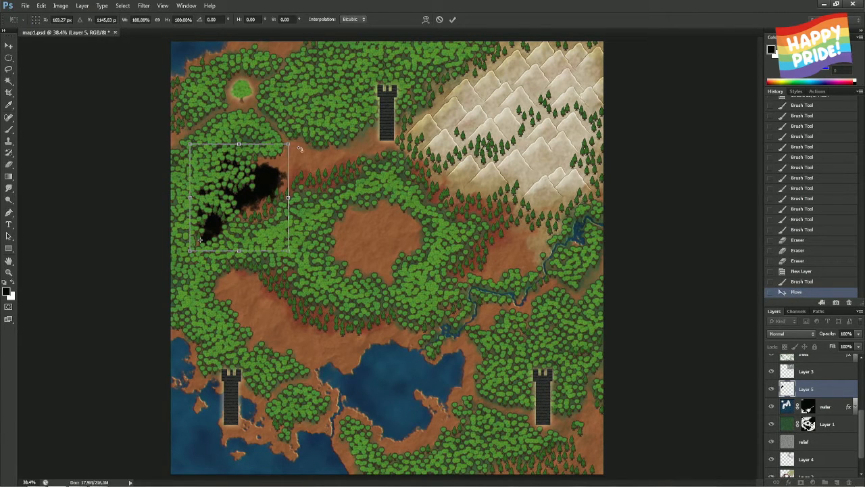
pyautogui.moveTo(299, 148); pyautogui.dragTo(299, 154)
pyautogui.moveTo(258, 180); pyautogui.dragTo(229, 215)
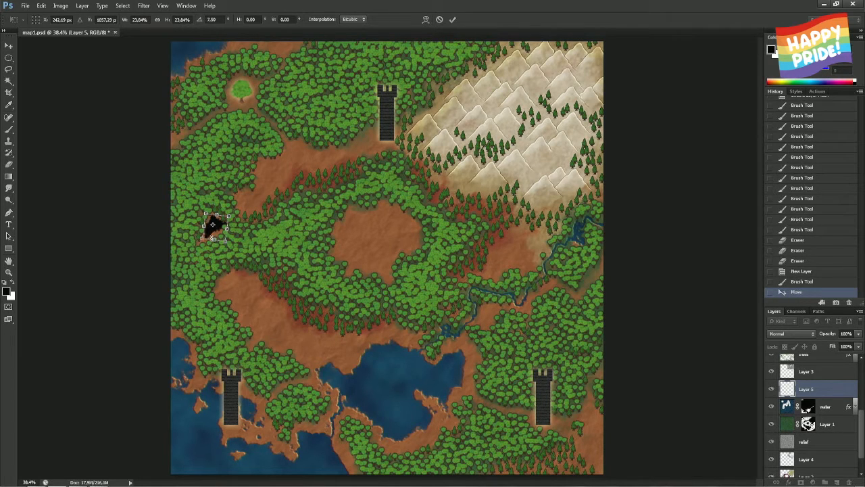
pyautogui.moveTo(202, 240); pyautogui.dragTo(197, 243)
pyautogui.press('Return')
# Nudge the black shape into place within the western clearing and erase its stray eastern tip
pyautogui.press('m')
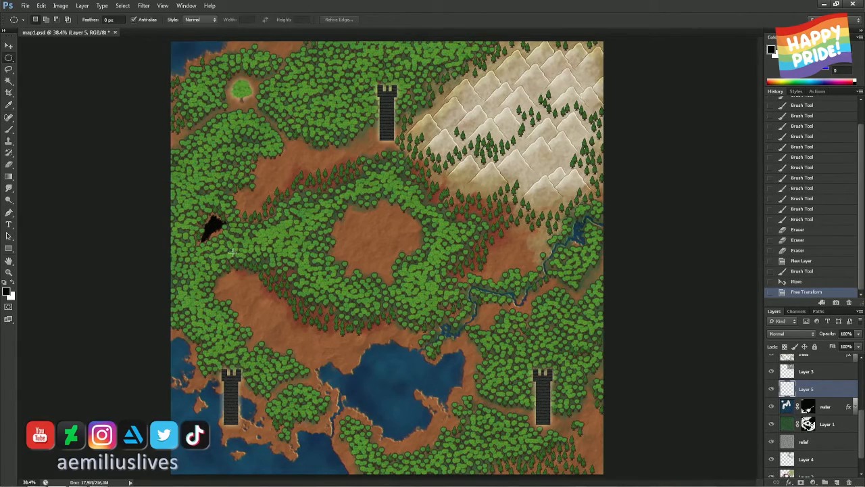
pyautogui.hotkey('ctrl', '+')
pyautogui.hotkey('ctrl', '+')
pyautogui.hotkey('ctrl', '+')
pyautogui.moveTo(151, 241); pyautogui.dragTo(430, 279)
pyautogui.moveTo(238, 252); pyautogui.dragTo(240, 252)
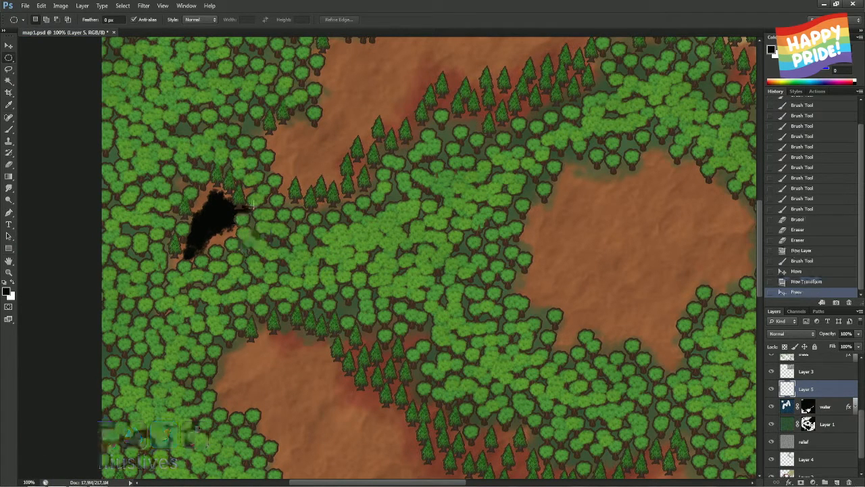
pyautogui.press('b')
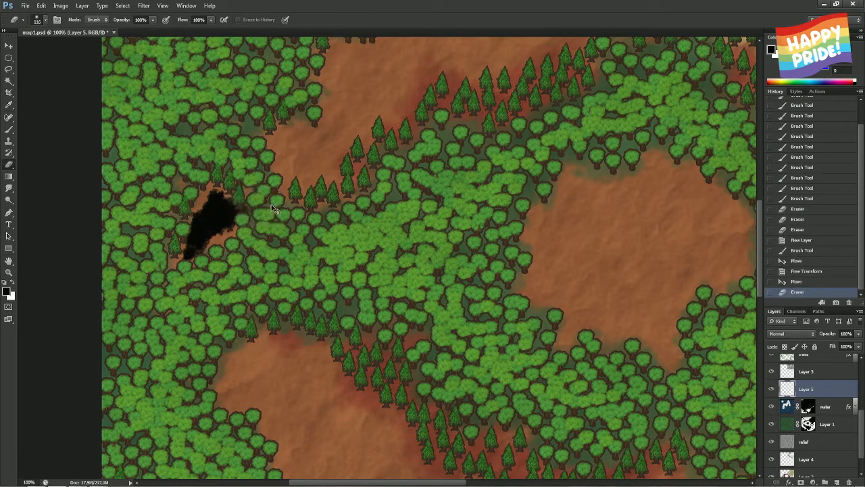
# Paint white along the eastern edge of the black shape on Layer 5 and invert the layer's colors
pyautogui.press('b')
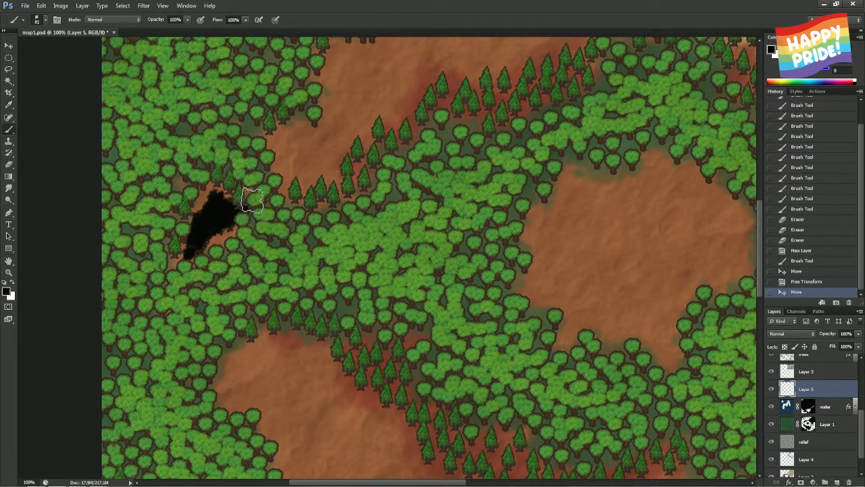
pyautogui.press('x')
pyautogui.moveTo(250, 200)
pyautogui.mouseDown()
pyautogui.moveTo(237, 206)
pyautogui.moveTo(261, 221)
pyautogui.moveTo(235, 193)
pyautogui.mouseUp()
pyautogui.hotkey('ctrl', 'z')
pyautogui.moveTo(244, 192); pyautogui.dragTo(247, 196)
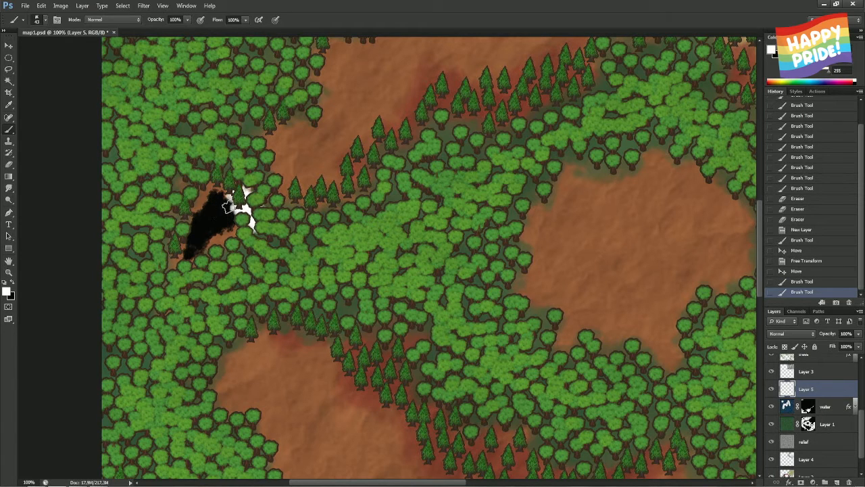
pyautogui.hotkey('ctrl', 'i')
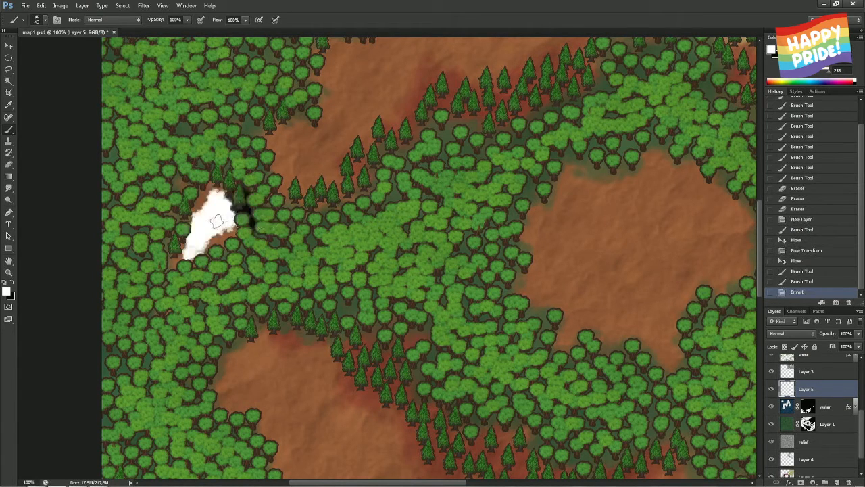
# Hide Layer 5 and try to clone-stamp its shape onto the water layer's mask in the western clearing
pyautogui.press('s')
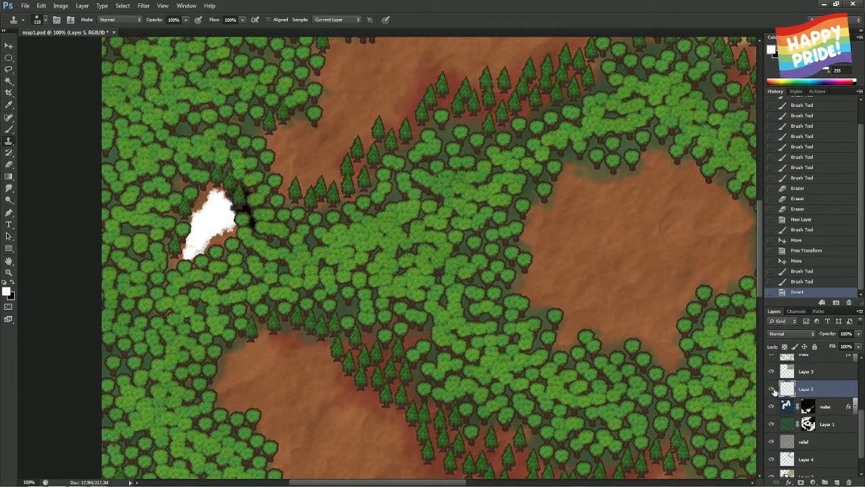
pyautogui.click(772, 390)
pyautogui.click(807, 407)
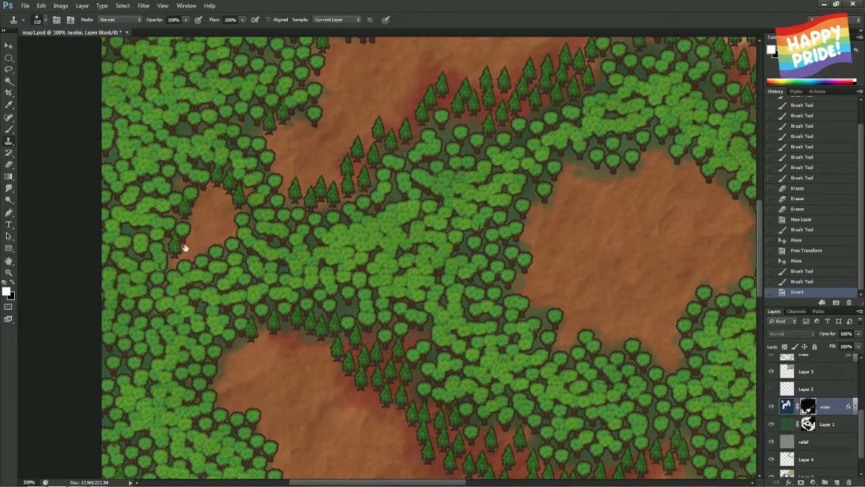
pyautogui.click(212, 221)
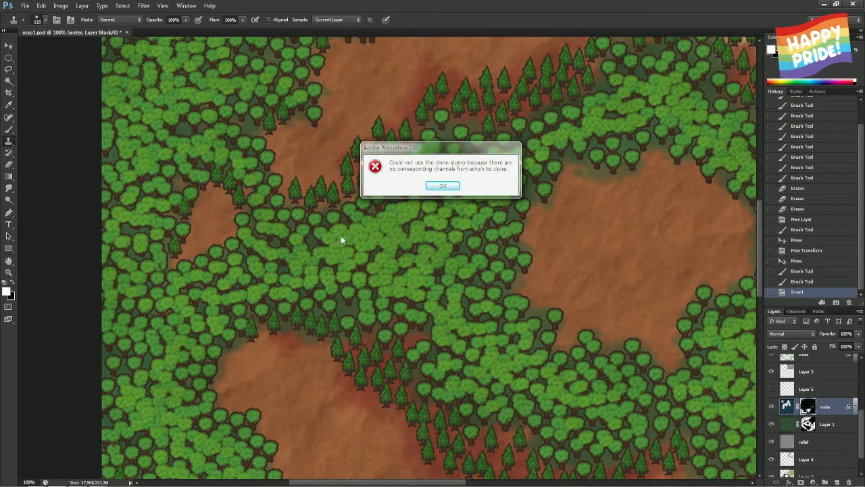
pyautogui.press('Return')
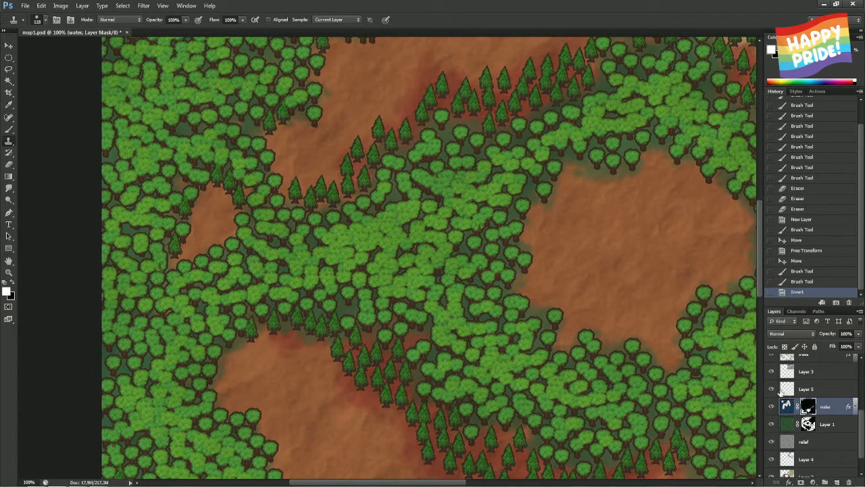
# Show Layer 5, sample its white shape and try cloning it onto the water layer's mask, also in the mask-only view
pyautogui.click(772, 390)
pyautogui.click(804, 389)
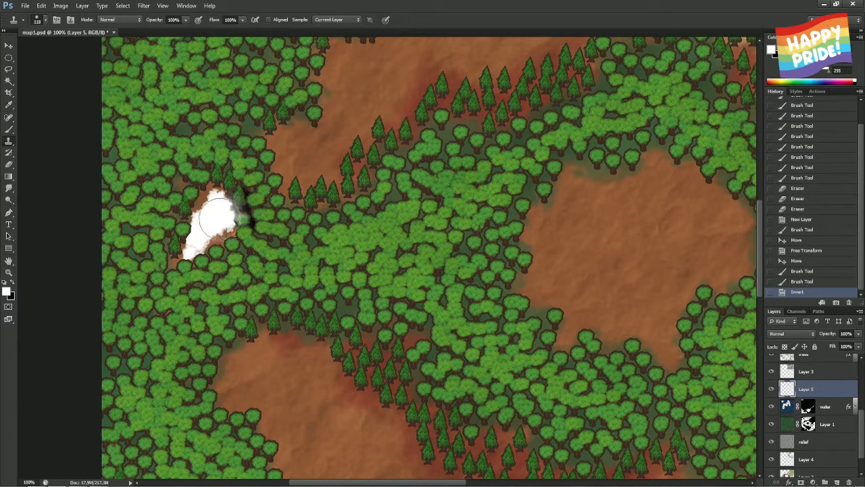
pyautogui.keyDown('alt'); pyautogui.click(211, 220); pyautogui.keyUp('alt')
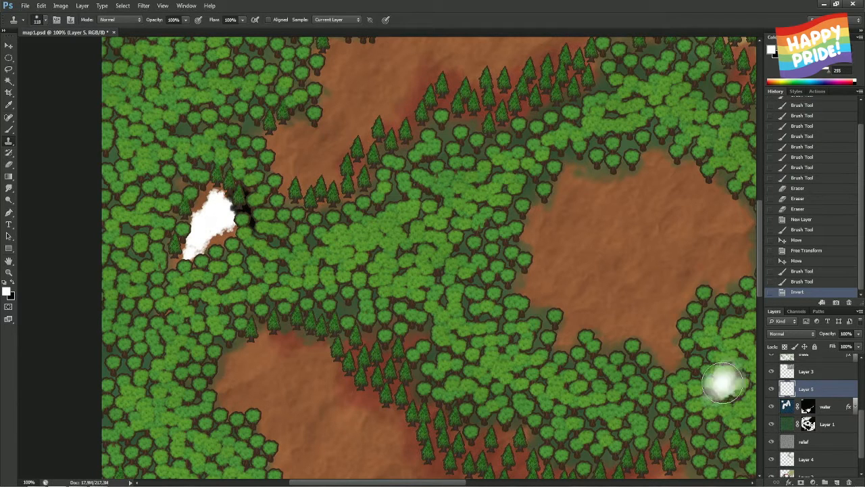
pyautogui.click(809, 408)
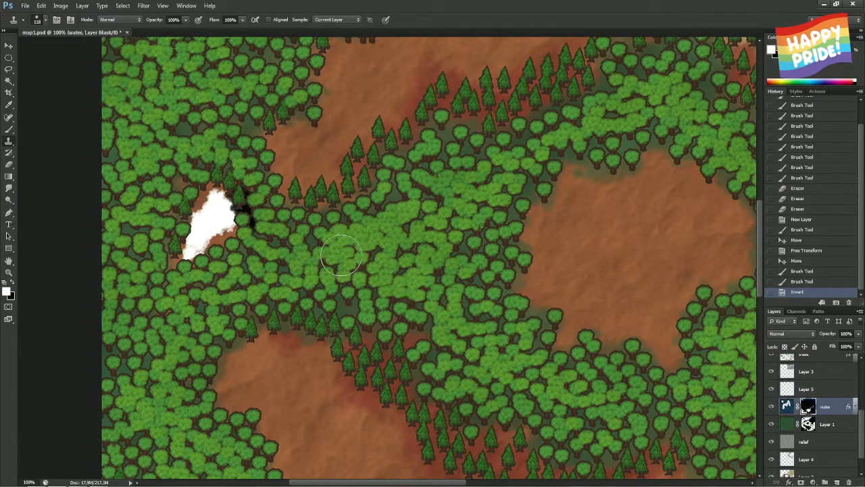
pyautogui.click(217, 226)
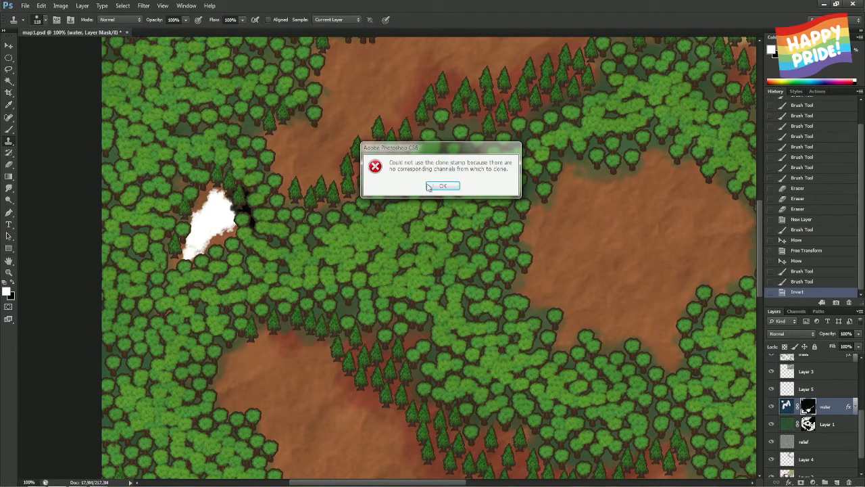
pyautogui.click(442, 186)
pyautogui.keyDown('alt'); pyautogui.click(808, 408); pyautogui.keyUp('alt')
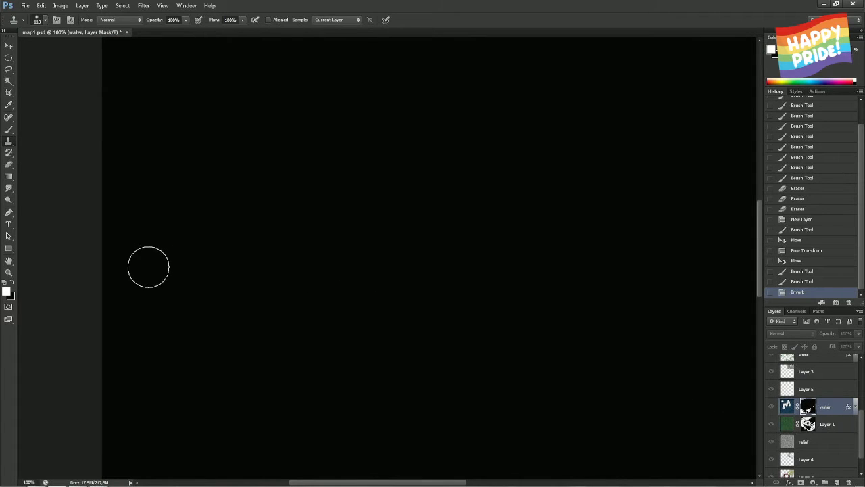
pyautogui.click(205, 225)
pyautogui.press('Return')
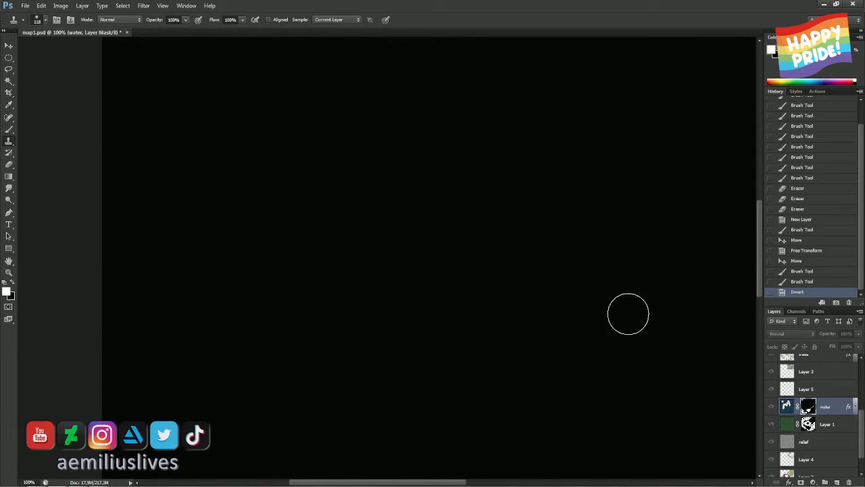
pyautogui.click(774, 406)
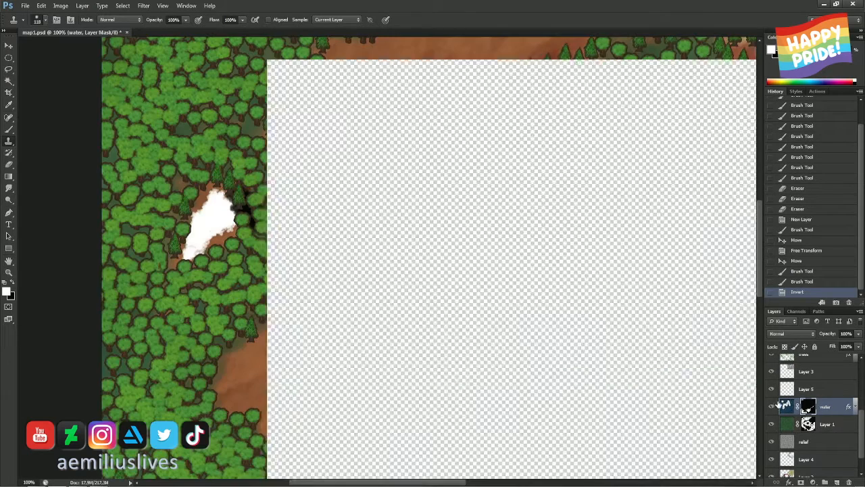
# Copy the white shape from Layer 5 with an elliptical selection, paste it into the water layer's mask and deselect
pyautogui.click(787, 391)
pyautogui.press('m')
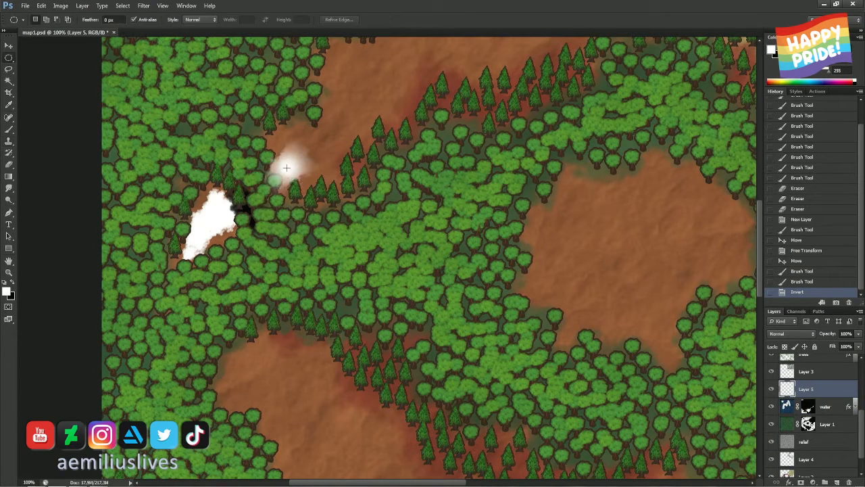
pyautogui.moveTo(286, 155)
pyautogui.mouseDown()
pyautogui.moveTo(144, 282)
pyautogui.moveTo(146, 295)
pyautogui.mouseUp()
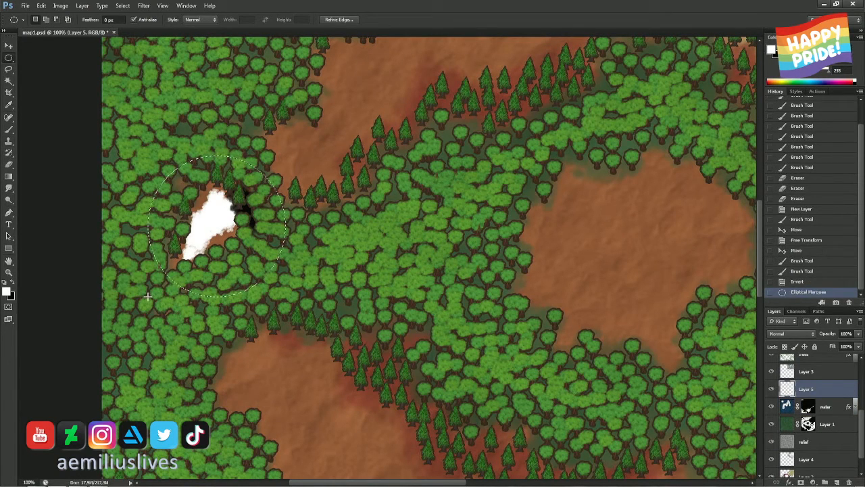
pyautogui.hotkey('ctrl', 'v')
pyautogui.hotkey('ctrl', 'z')
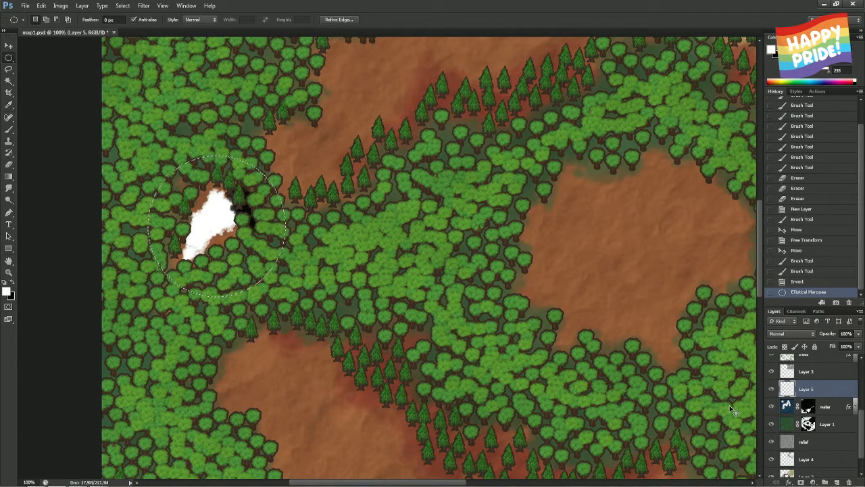
pyautogui.keyDown('alt'); pyautogui.click(813, 407); pyautogui.keyUp('alt')
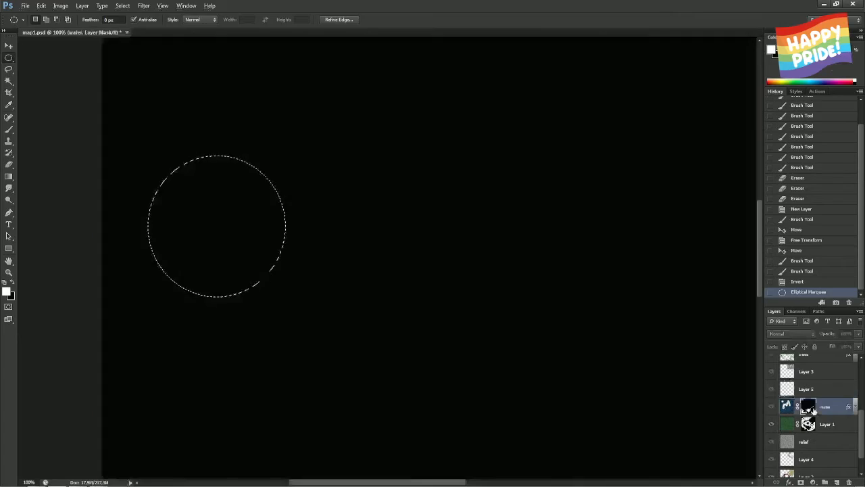
pyautogui.hotkey('ctrl', 'v')
pyautogui.hotkey('ctrl', 'd')
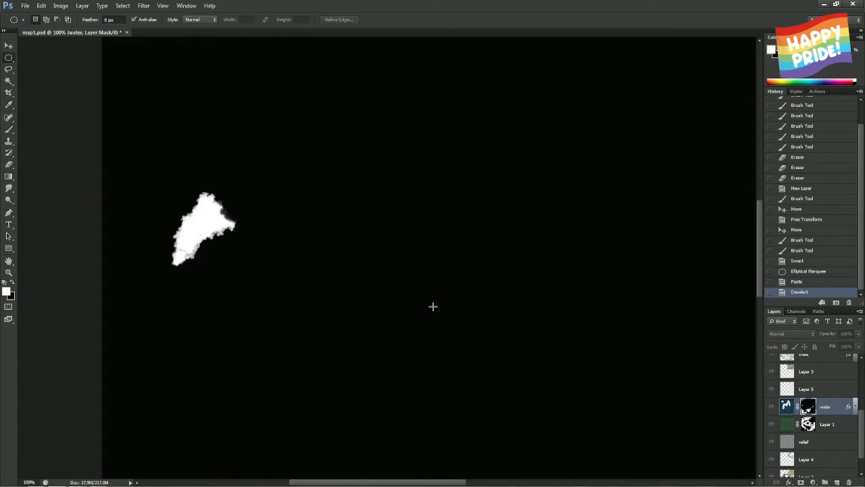
# Return to the normal map view and delete Layer 5
pyautogui.click(786, 405)
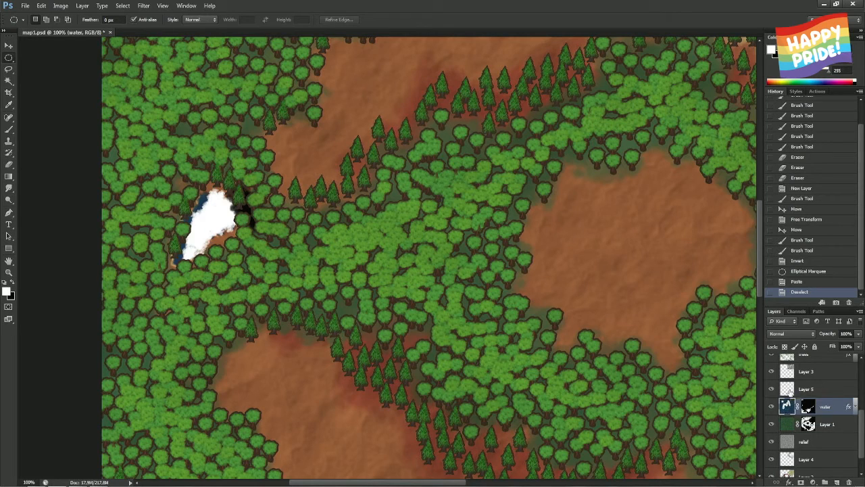
pyautogui.click(789, 391)
pyautogui.press('Delete')
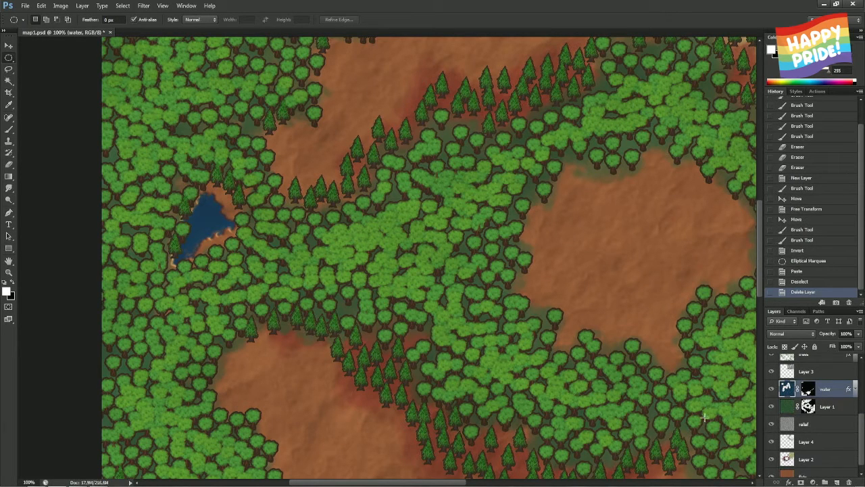
# Select the pond on the water layer's mask with an elliptical marquee and shift it into the western clearing's outline
pyautogui.click(807, 391)
pyautogui.moveTo(294, 157)
pyautogui.mouseDown()
pyautogui.moveTo(158, 226)
pyautogui.moveTo(93, 300)
pyautogui.moveTo(71, 301)
pyautogui.mouseUp()
pyautogui.moveTo(194, 290); pyautogui.dragTo(200, 289)
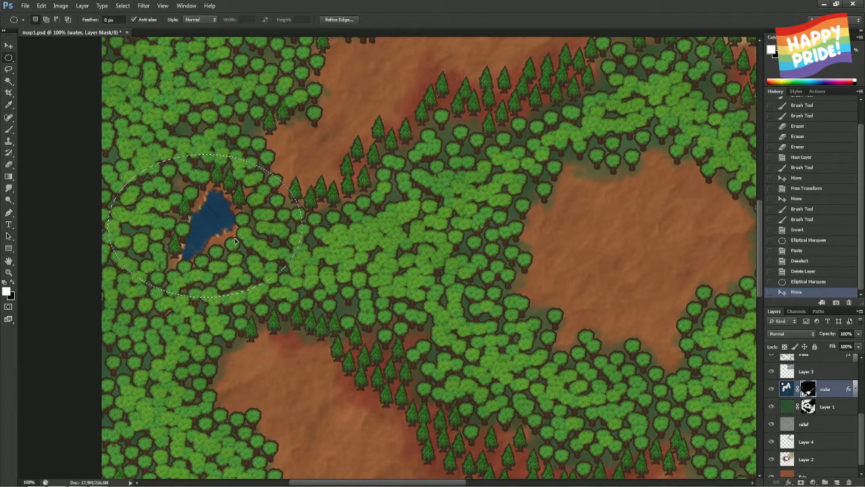
# Free-transform the selected pond on the mask, scaling it to about 91% width and skewing it slightly to fit the clearing, then deselect
pyautogui.hotkey('ctrl', 't')
pyautogui.moveTo(298, 154); pyautogui.dragTo(293, 161)
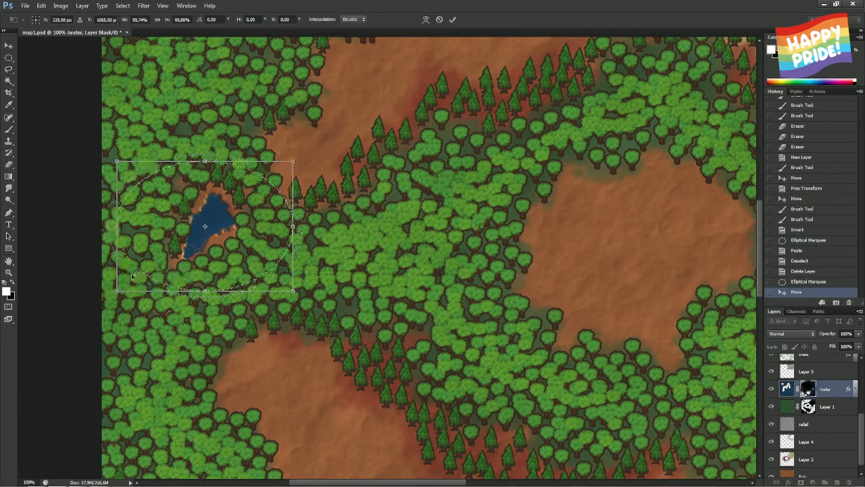
pyautogui.moveTo(116, 290)
pyautogui.mouseDown()
pyautogui.moveTo(135, 279)
pyautogui.moveTo(126, 282)
pyautogui.mouseUp()
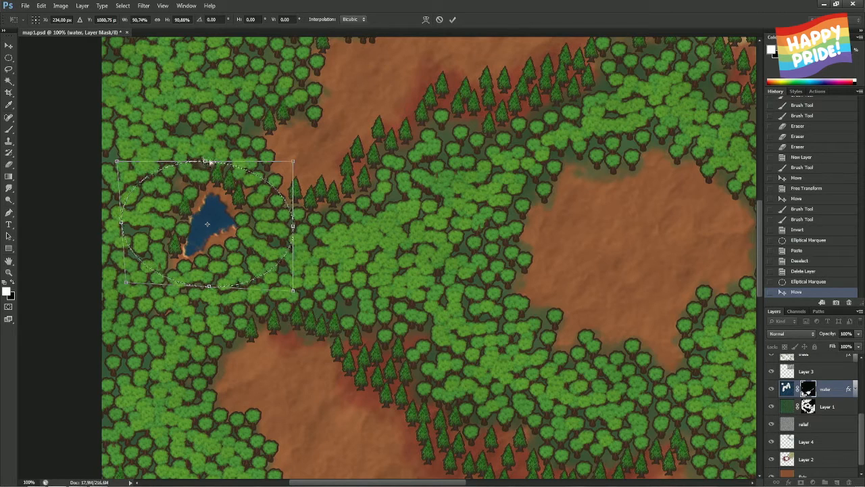
pyautogui.moveTo(205, 162); pyautogui.dragTo(211, 158)
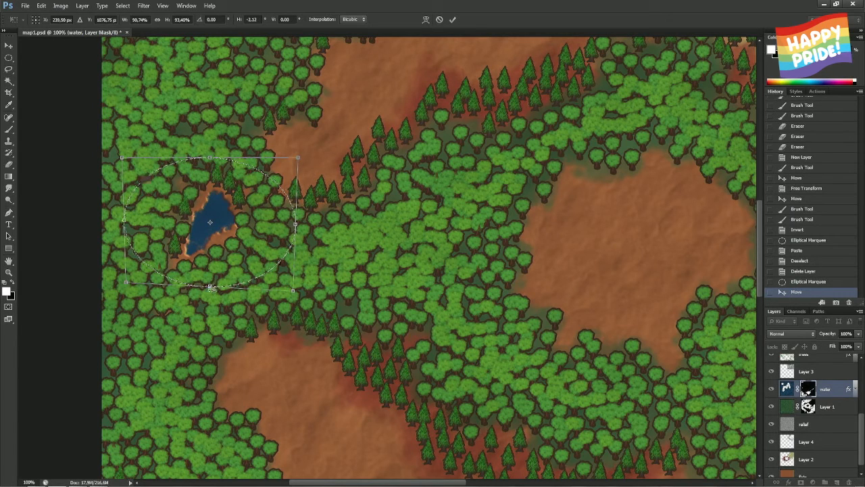
pyautogui.moveTo(210, 286); pyautogui.dragTo(211, 292)
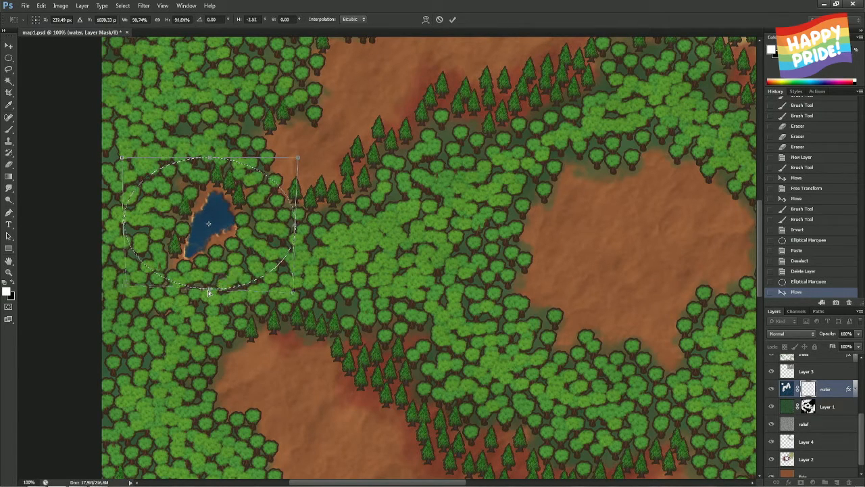
pyautogui.press('Return')
pyautogui.hotkey('ctrl', 'd')
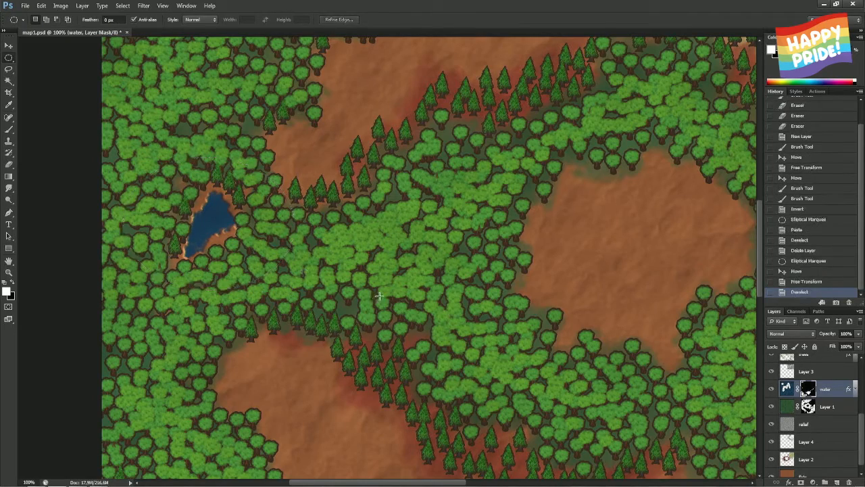
# Examine the whole map to judge the new pond, then look closely at the western clearing again
pyautogui.hotkey('ctrl', '0')
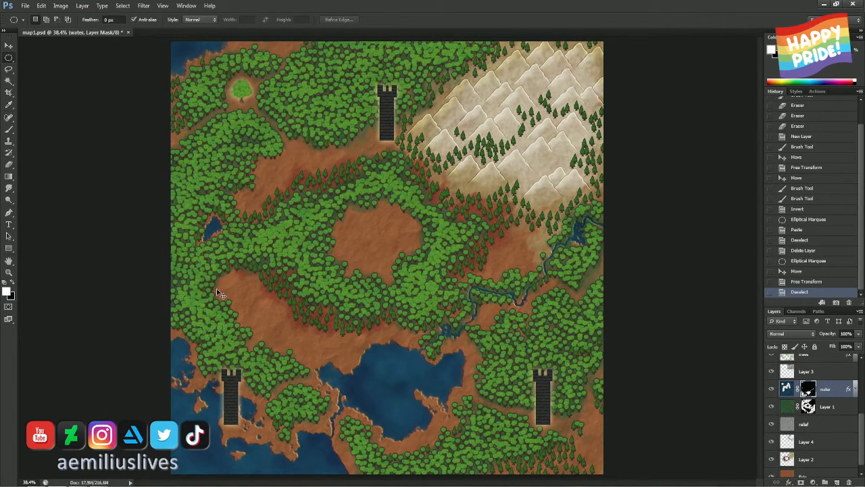
pyautogui.hotkey('ctrl', '-')
pyautogui.hotkey('ctrl', '-')
pyautogui.hotkey('ctrl', '+')
pyautogui.hotkey('ctrl', '+')
pyautogui.hotkey('ctrl', '+')
pyautogui.hotkey('ctrl', '+')
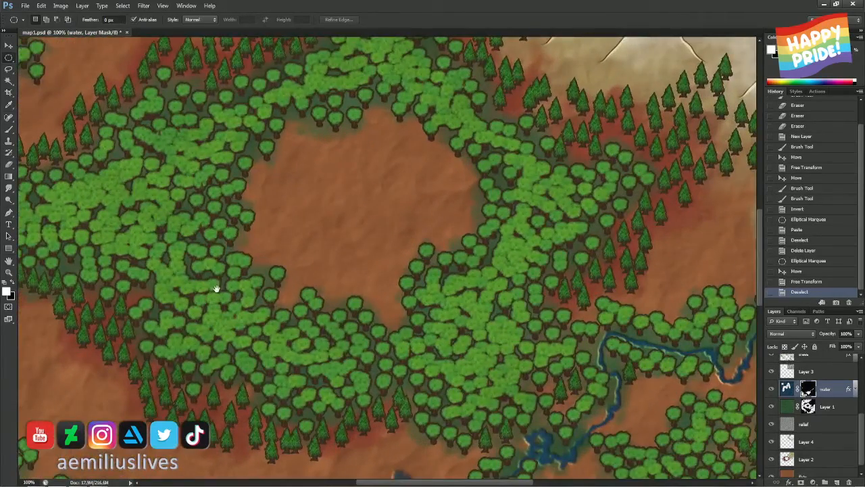
pyautogui.moveTo(217, 289); pyautogui.dragTo(428, 304)
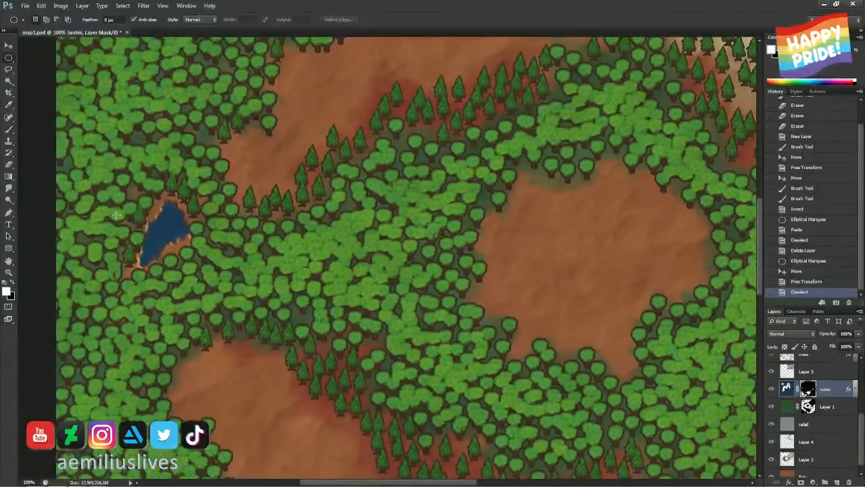
# Trim the pond's eastern and northern edges by painting black on the water layer's mask, undoing a trial stroke on the western edge
pyautogui.press('b')
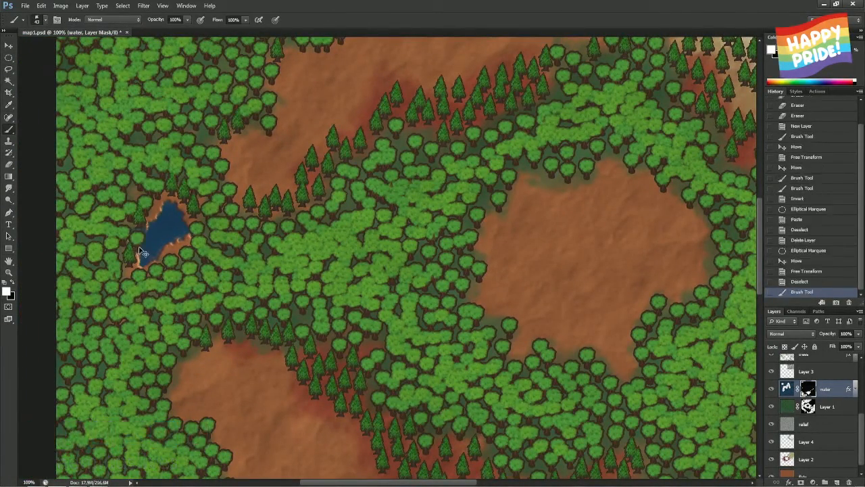
pyautogui.press('x')
pyautogui.moveTo(140, 244); pyautogui.dragTo(138, 235)
pyautogui.hotkey('ctrl', 'z')
pyautogui.hotkey('ctrl', 'z')
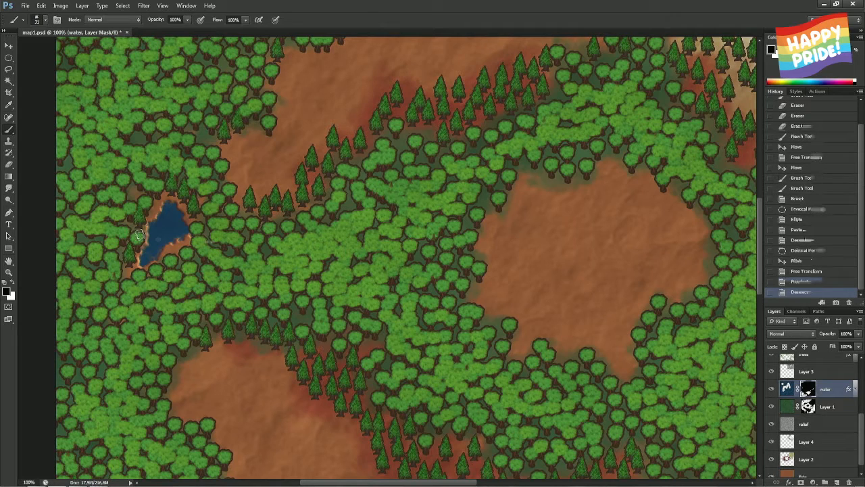
pyautogui.click(193, 226)
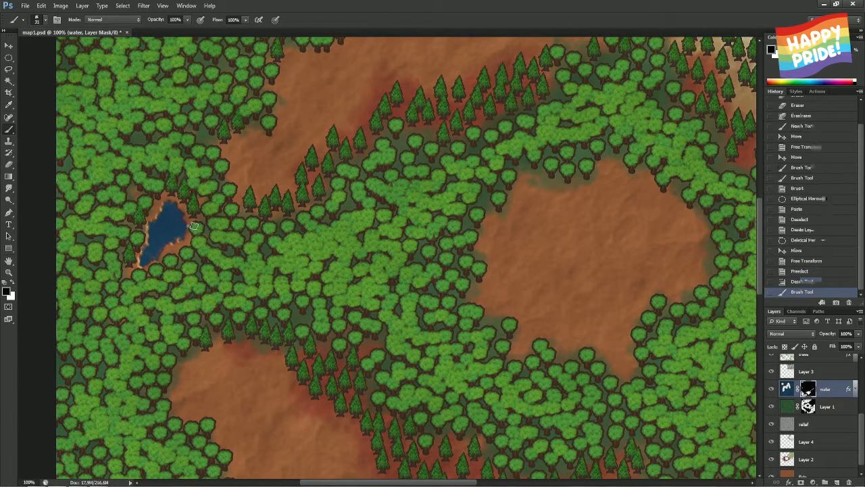
pyautogui.click(190, 230)
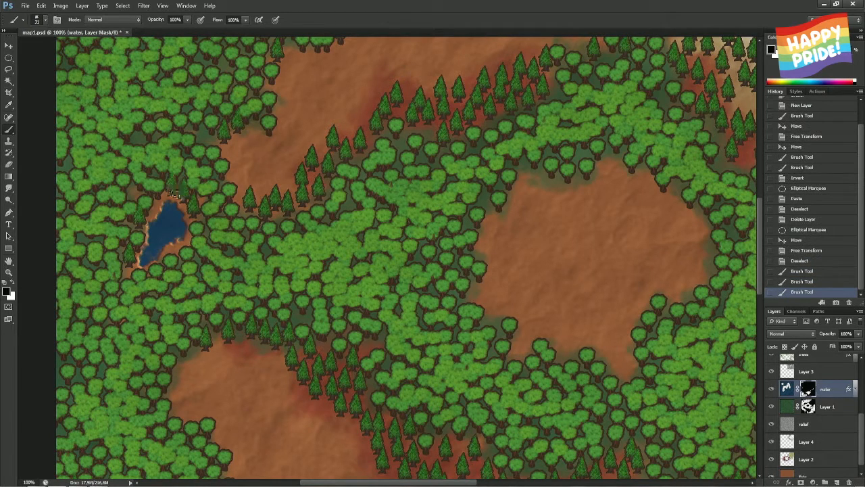
pyautogui.moveTo(175, 194)
pyautogui.mouseDown()
pyautogui.moveTo(160, 197)
pyautogui.moveTo(170, 195)
pyautogui.mouseUp()
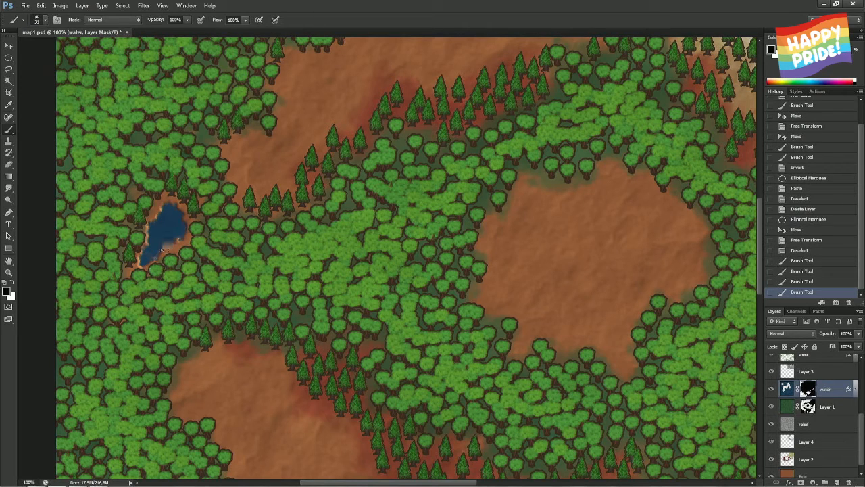
# Trim the pond's southern tip by painting black on the water layer's mask, and undo the trial strokes on its western edge
pyautogui.moveTo(162, 250); pyautogui.dragTo(134, 274)
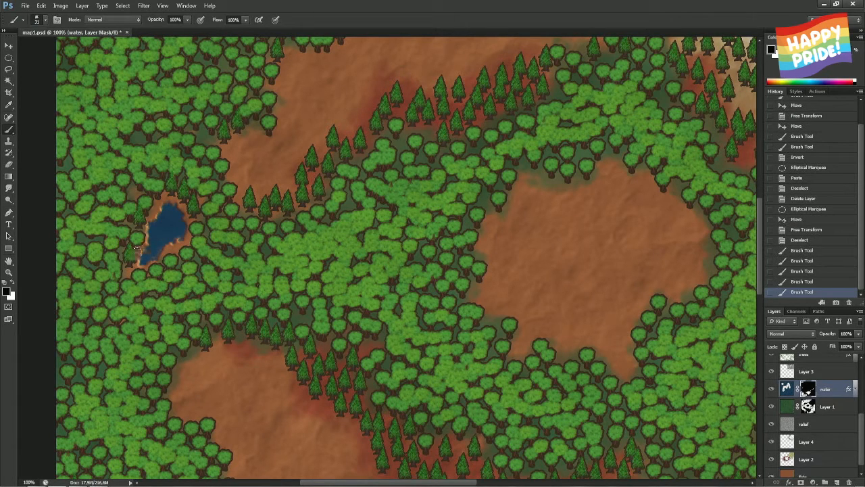
pyautogui.moveTo(142, 232)
pyautogui.mouseDown()
pyautogui.moveTo(144, 256)
pyautogui.moveTo(144, 248)
pyautogui.mouseUp()
pyautogui.hotkey('ctrl', 'z')
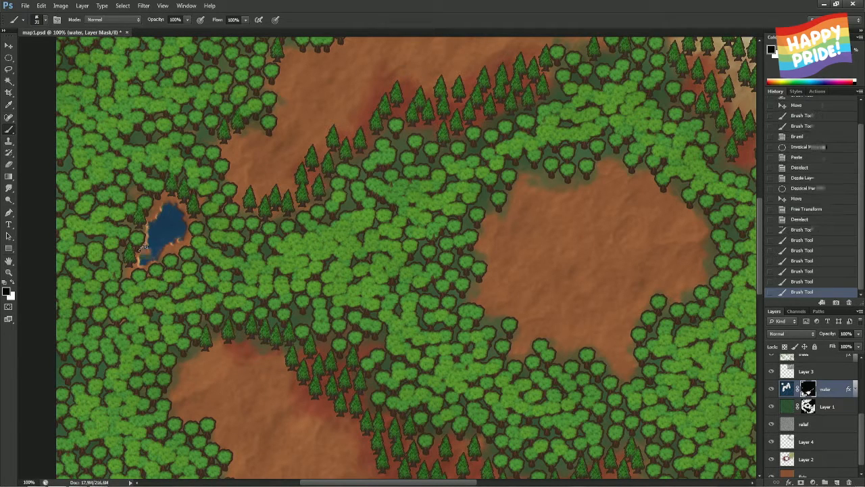
pyautogui.hotkey('ctrl', 'z')
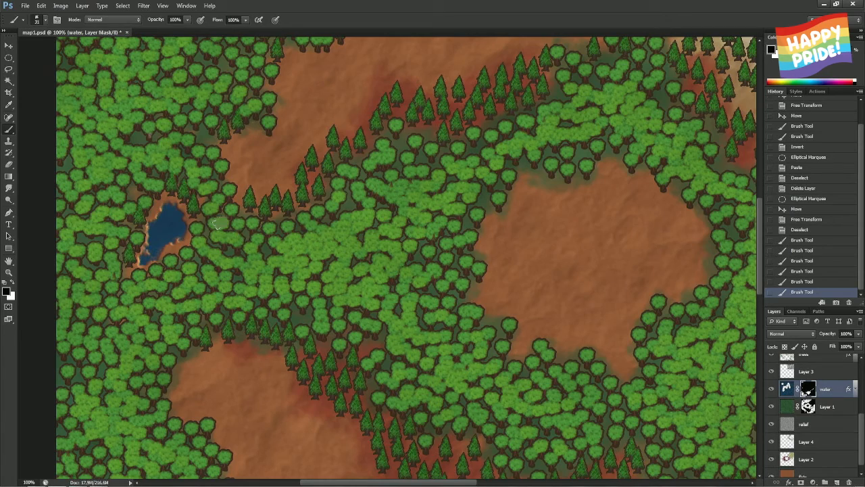
# Trim the shoreline of the water in the map's northwest corner by painting black on the water layer's mask
pyautogui.moveTo(142, 129); pyautogui.dragTo(238, 271)
pyautogui.moveTo(217, 153); pyautogui.dragTo(275, 318)
pyautogui.moveTo(298, 202); pyautogui.dragTo(297, 276)
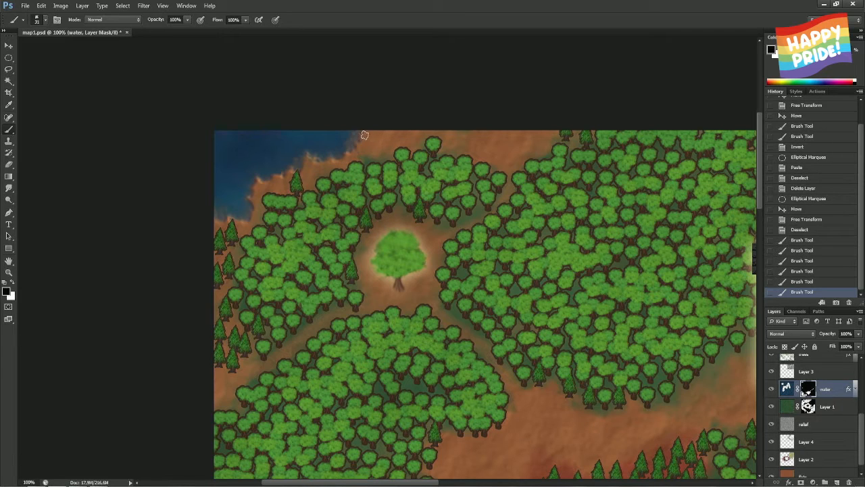
pyautogui.moveTo(364, 135)
pyautogui.mouseDown()
pyautogui.moveTo(259, 183)
pyautogui.moveTo(245, 219)
pyautogui.moveTo(187, 230)
pyautogui.mouseUp()
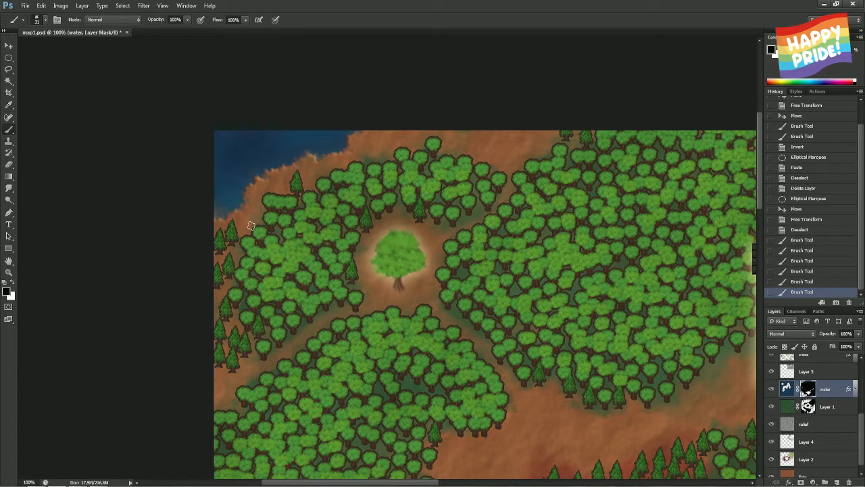
pyautogui.moveTo(229, 221)
pyautogui.mouseDown()
pyautogui.moveTo(292, 169)
pyautogui.moveTo(246, 202)
pyautogui.moveTo(242, 191)
pyautogui.moveTo(276, 173)
pyautogui.moveTo(246, 180)
pyautogui.mouseUp()
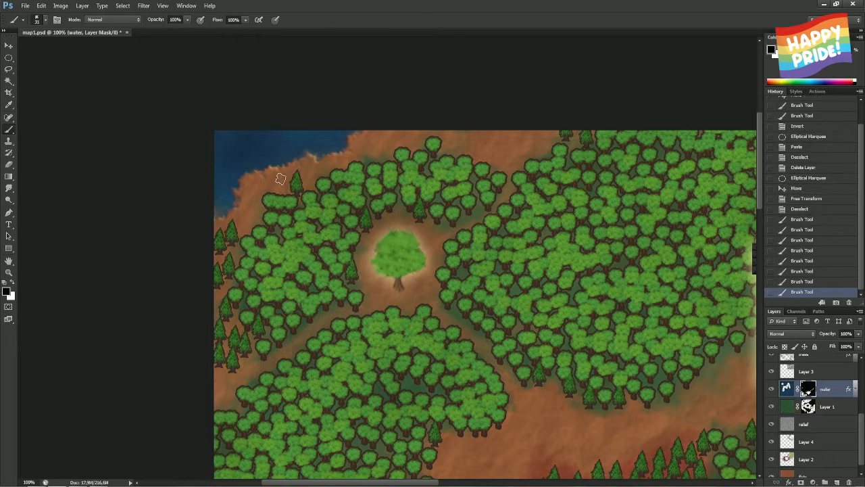
pyautogui.moveTo(329, 157)
pyautogui.mouseDown()
pyautogui.moveTo(352, 155)
pyautogui.moveTo(359, 137)
pyautogui.moveTo(381, 128)
pyautogui.moveTo(377, 140)
pyautogui.mouseUp()
# Paint a small new inlet in white on the mask along the map's northern edge, east of the corner water, redoing the first stroke
pyautogui.press('x')
pyautogui.moveTo(468, 125)
pyautogui.mouseDown()
pyautogui.moveTo(502, 140)
pyautogui.moveTo(545, 127)
pyautogui.moveTo(489, 135)
pyautogui.moveTo(434, 120)
pyautogui.moveTo(500, 133)
pyautogui.moveTo(543, 126)
pyautogui.mouseUp()
pyautogui.hotkey('ctrl', 'z')
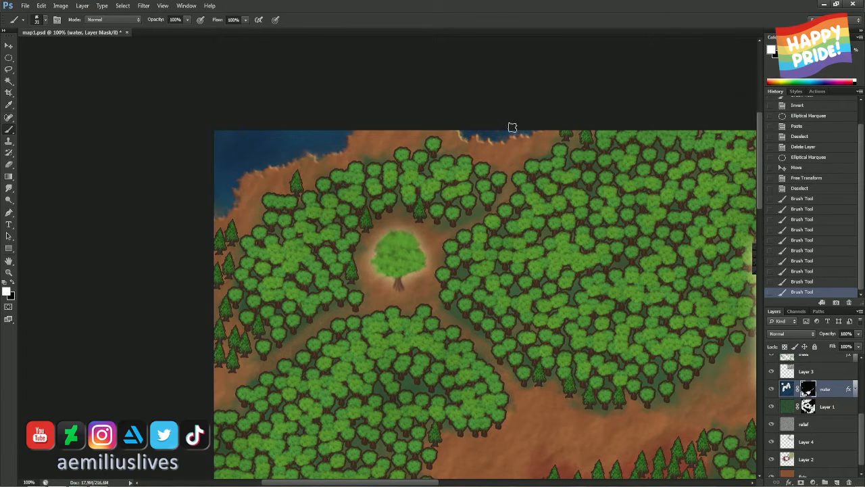
pyautogui.moveTo(470, 133)
pyautogui.mouseDown()
pyautogui.moveTo(504, 142)
pyautogui.moveTo(561, 126)
pyautogui.mouseUp()
pyautogui.press('x')
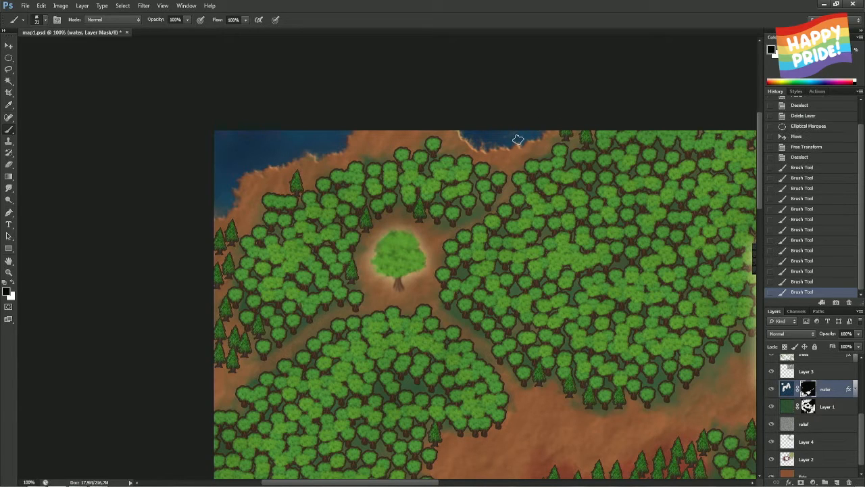
# Fill out the northern inlet's shore and touch up the corner water's eastern edge with white dabs on the mask
pyautogui.press('x')
pyautogui.click(475, 137)
pyautogui.click(485, 139)
pyautogui.click(496, 138)
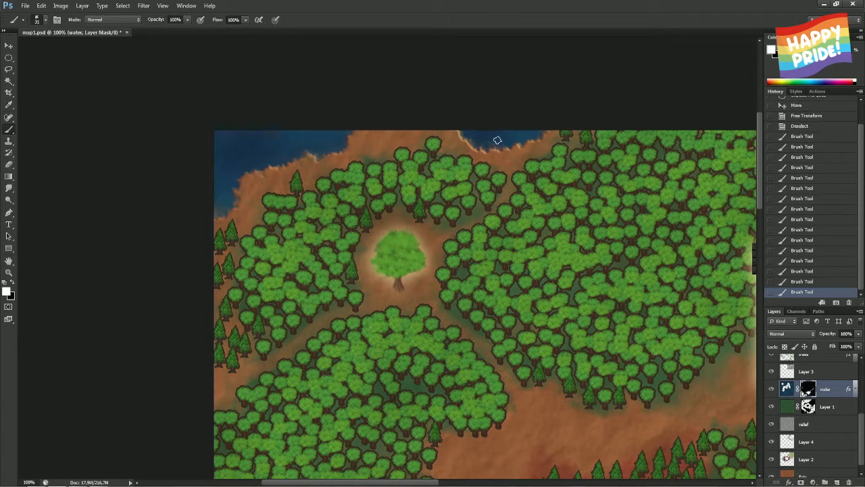
pyautogui.click(474, 132)
pyautogui.click(469, 129)
pyautogui.click(345, 134)
# Check the whole map, then refine the northern inlet's western shoreline by alternating black and white paint on the water layer's mask
pyautogui.hotkey('ctrl', '0')
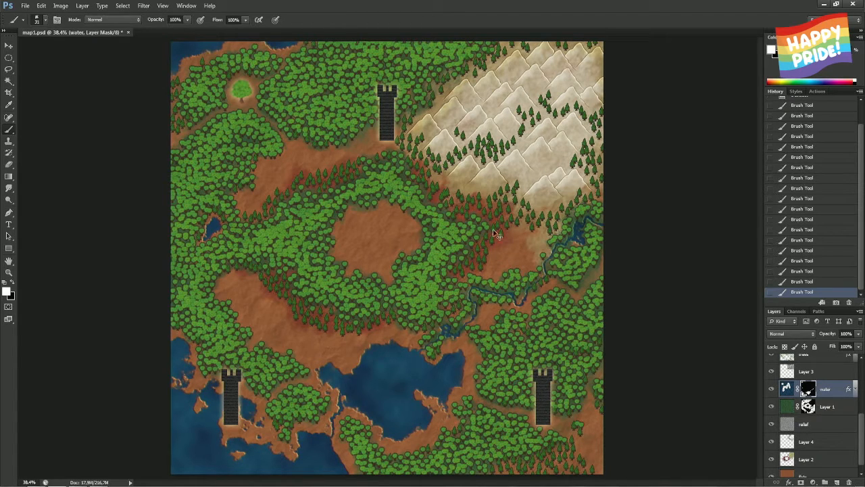
pyautogui.hotkey('ctrl', '+')
pyautogui.hotkey('ctrl', '+')
pyautogui.hotkey('ctrl', '+')
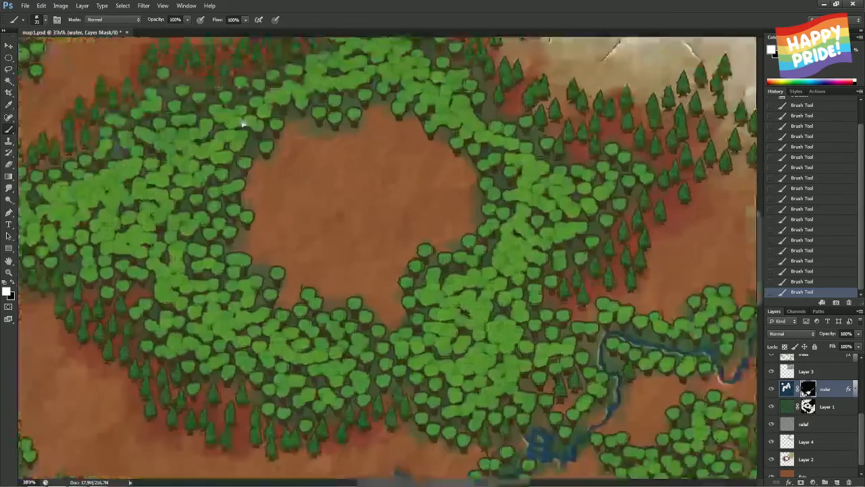
pyautogui.moveTo(243, 126); pyautogui.dragTo(592, 446)
pyautogui.moveTo(525, 210); pyautogui.dragTo(501, 262)
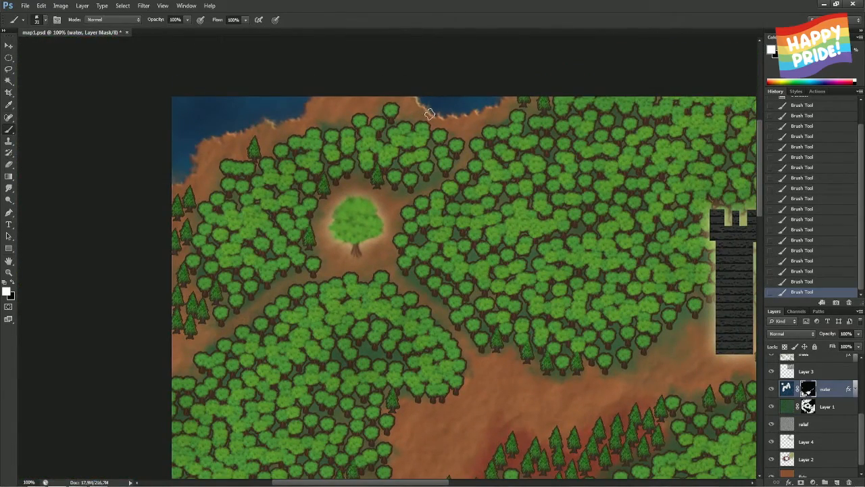
pyautogui.press('x')
pyautogui.press('x')
pyautogui.press('x')
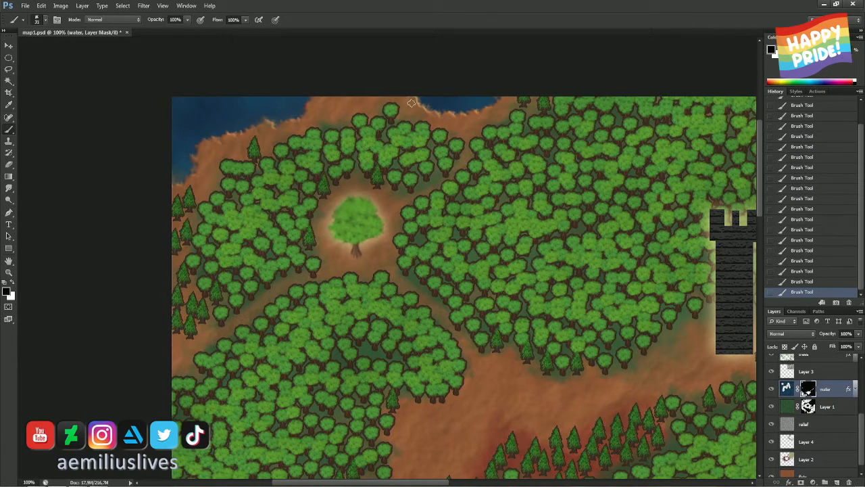
pyautogui.press('x')
pyautogui.press('x')
pyautogui.press('x')
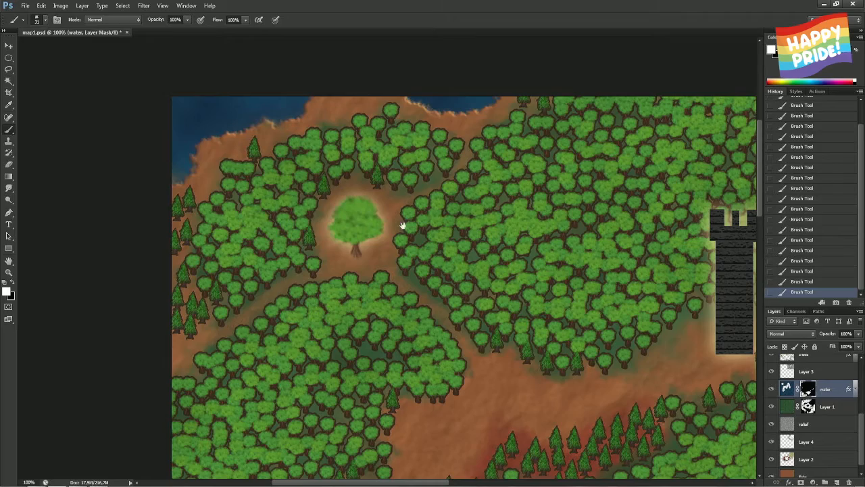
# Look over the map from the northwest corner down to the large southern lake and review the water layer's blend mode options
pyautogui.moveTo(403, 226); pyautogui.dragTo(352, 140)
pyautogui.moveTo(407, 196)
pyautogui.mouseDown()
pyautogui.moveTo(400, 176)
pyautogui.moveTo(276, 116)
pyautogui.mouseUp()
pyautogui.moveTo(384, 249)
pyautogui.mouseDown()
pyautogui.moveTo(377, 176)
pyautogui.moveTo(327, 112)
pyautogui.mouseUp()
pyautogui.moveTo(371, 155); pyautogui.dragTo(458, 123)
pyautogui.moveTo(455, 223); pyautogui.dragTo(471, 147)
pyautogui.moveTo(467, 190)
pyautogui.mouseDown()
pyautogui.moveTo(471, 174)
pyautogui.moveTo(448, 119)
pyautogui.mouseUp()
pyautogui.moveTo(529, 242); pyautogui.dragTo(499, 150)
pyautogui.moveTo(565, 251); pyautogui.dragTo(504, 152)
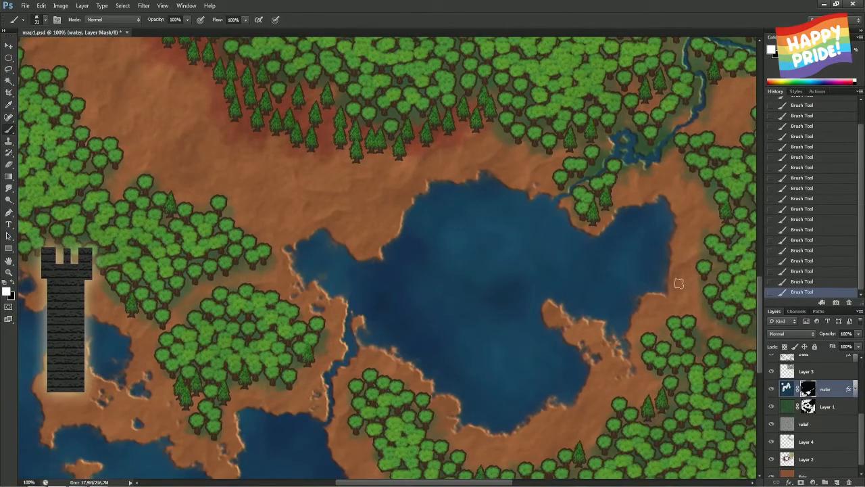
pyautogui.click(795, 333)
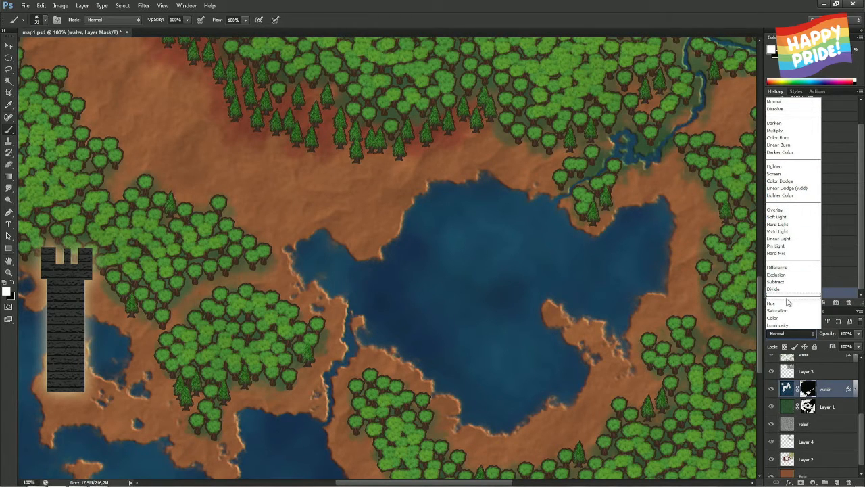
pyautogui.click(813, 393)
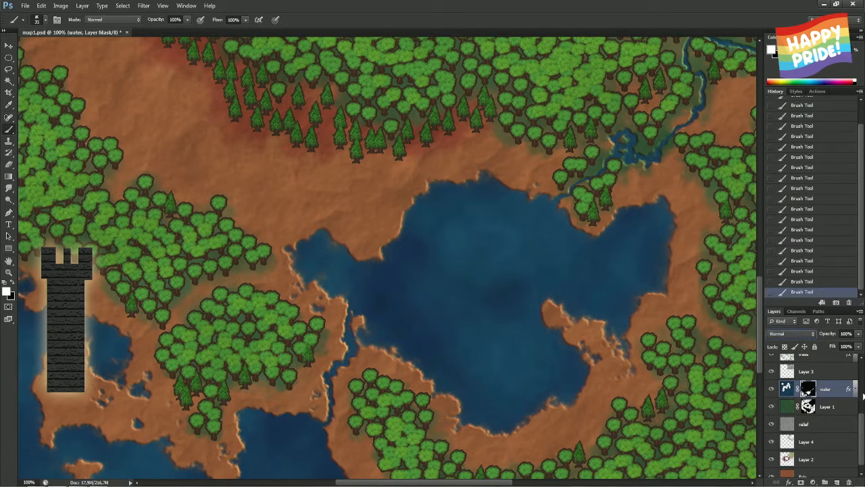
# Add an Inner Glow effect to the water layer with white (ffffff) as its colour and the Normal blend mode
pyautogui.click(855, 390)
pyautogui.click(789, 482)
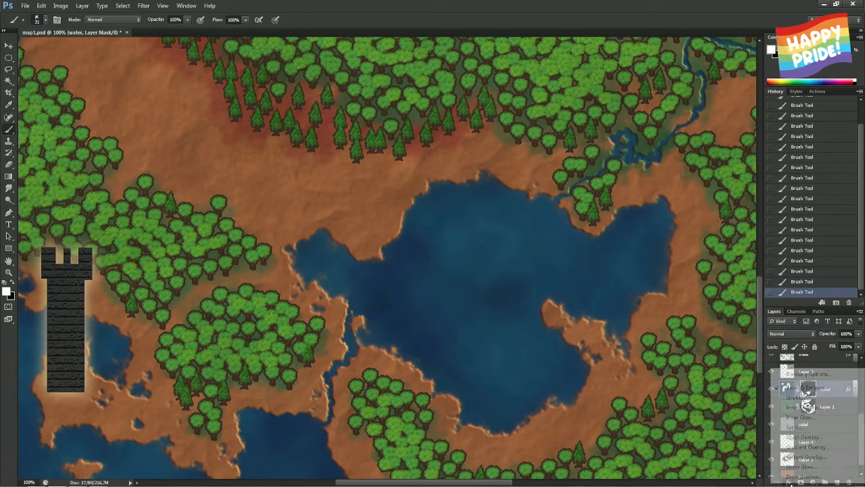
pyautogui.click(810, 418)
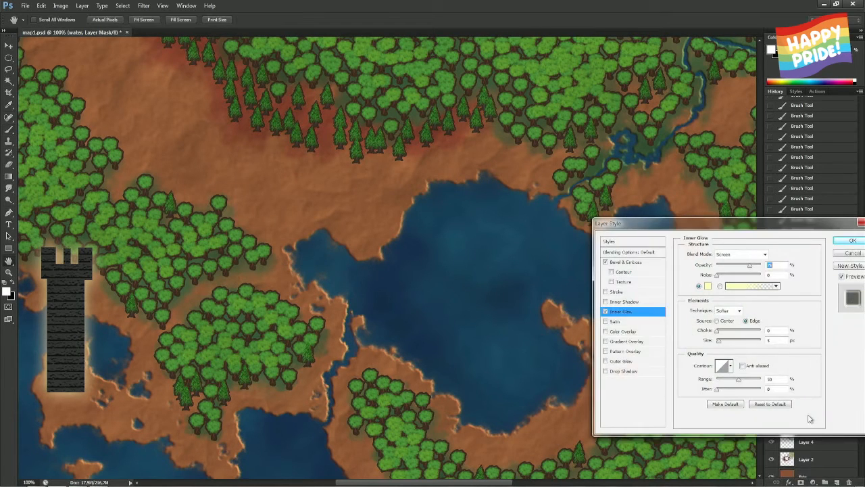
pyautogui.click(711, 287)
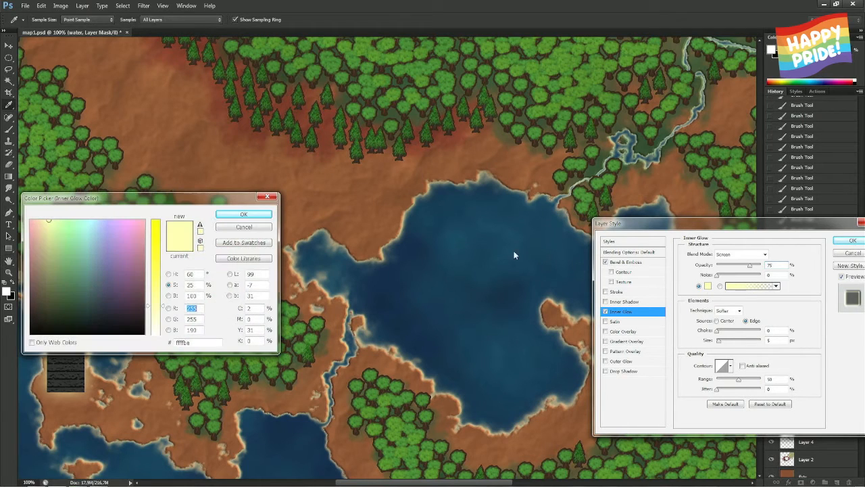
pyautogui.click(412, 251)
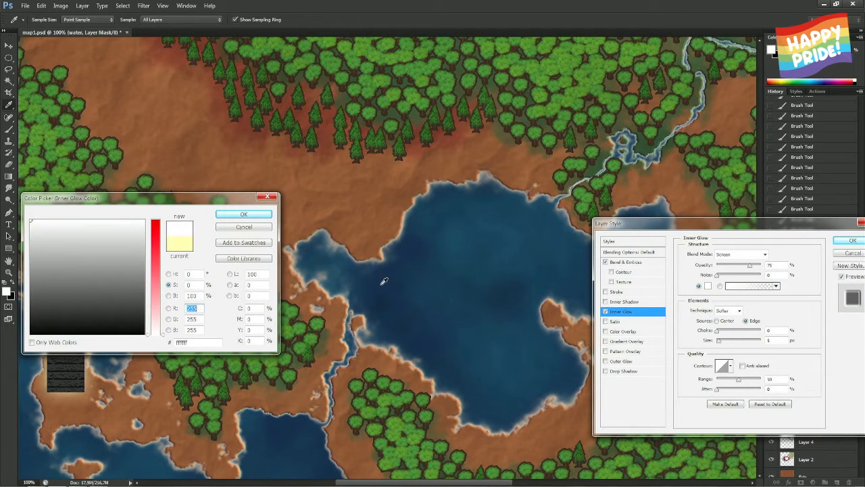
pyautogui.click(266, 217)
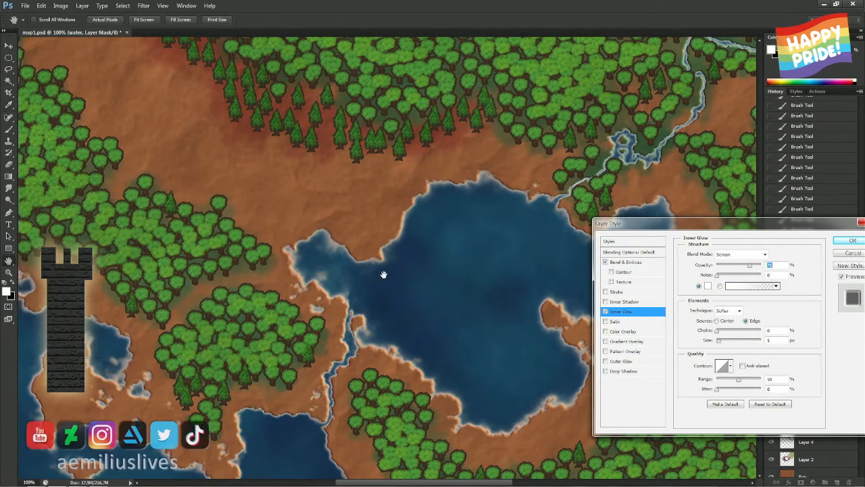
pyautogui.click(736, 254)
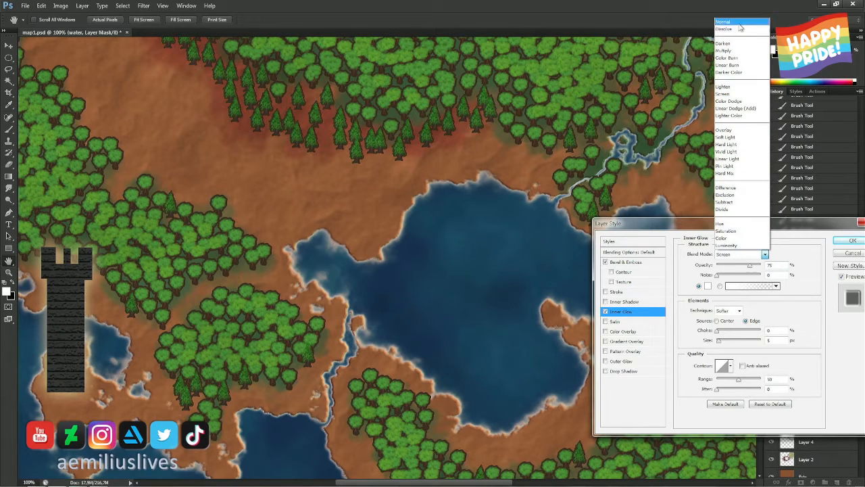
pyautogui.click(733, 31)
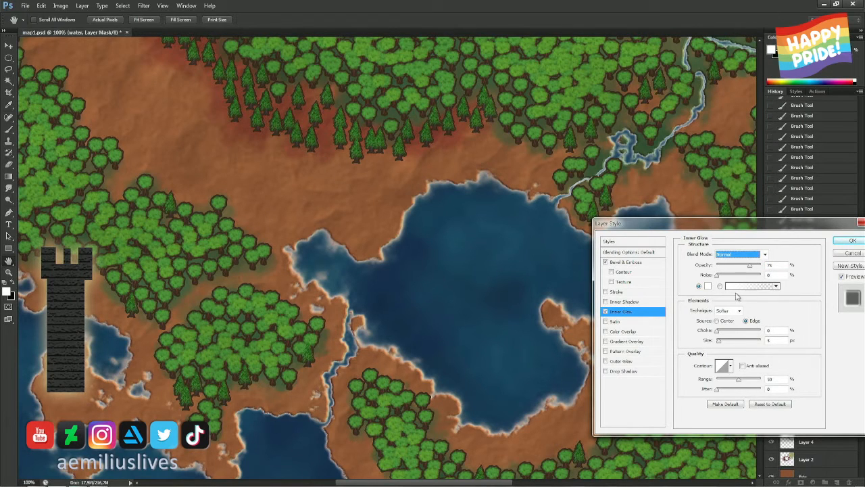
# Change the water layer's Inner Glow colour to a very dark navy blue
pyautogui.click(707, 287)
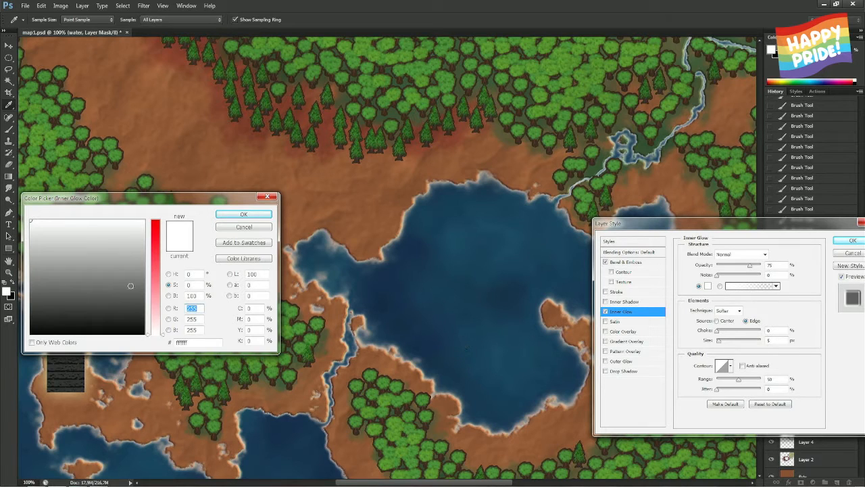
pyautogui.click(38, 317)
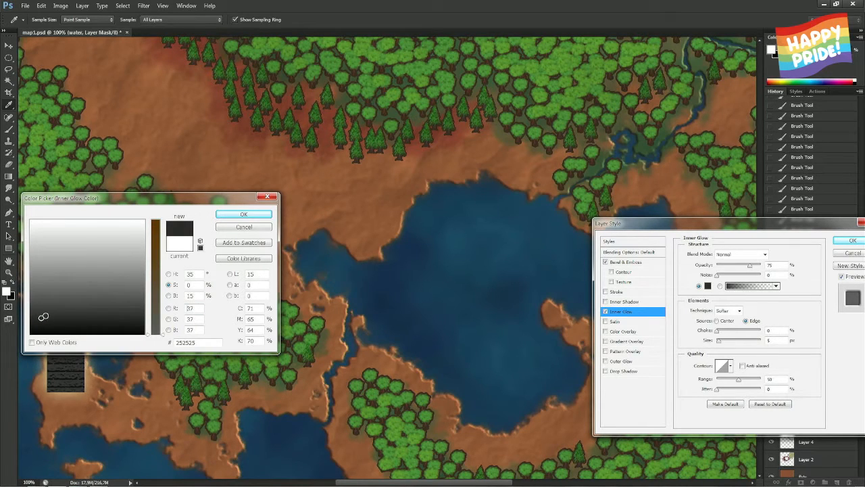
pyautogui.click(44, 319)
pyautogui.moveTo(156, 303); pyautogui.dragTo(156, 209)
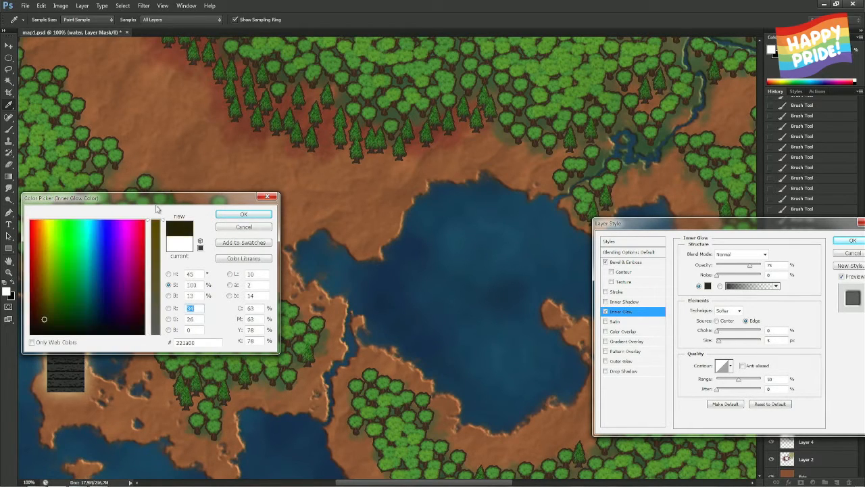
pyautogui.click(108, 304)
pyautogui.click(100, 310)
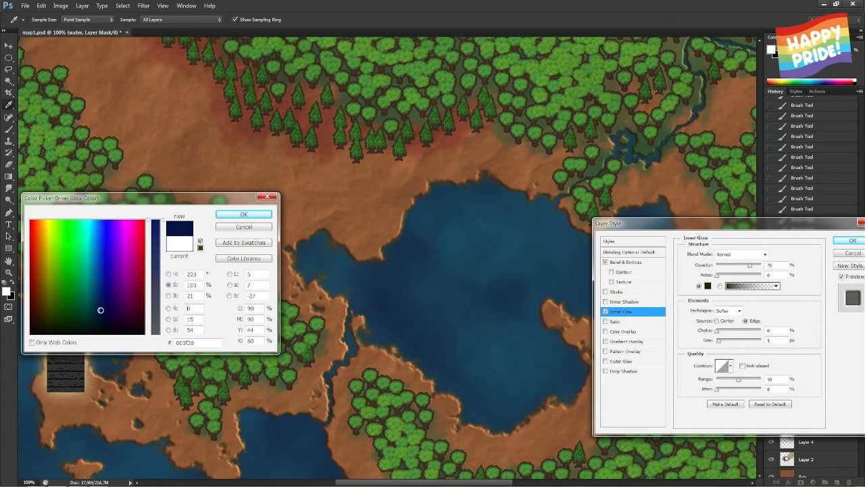
pyautogui.moveTo(99, 309)
pyautogui.mouseDown()
pyautogui.moveTo(90, 235)
pyautogui.moveTo(102, 304)
pyautogui.mouseUp()
pyautogui.moveTo(96, 321); pyautogui.dragTo(99, 320)
pyautogui.click(244, 214)
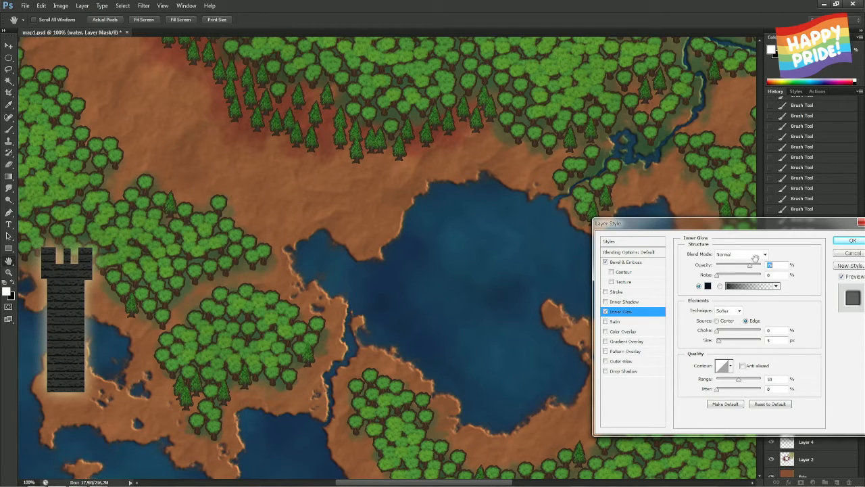
# Compare the water with and without the Inner Glow, enlarge the glow's size, and apply the layer style
pyautogui.click(605, 311)
pyautogui.click(605, 312)
pyautogui.moveTo(721, 345); pyautogui.dragTo(722, 345)
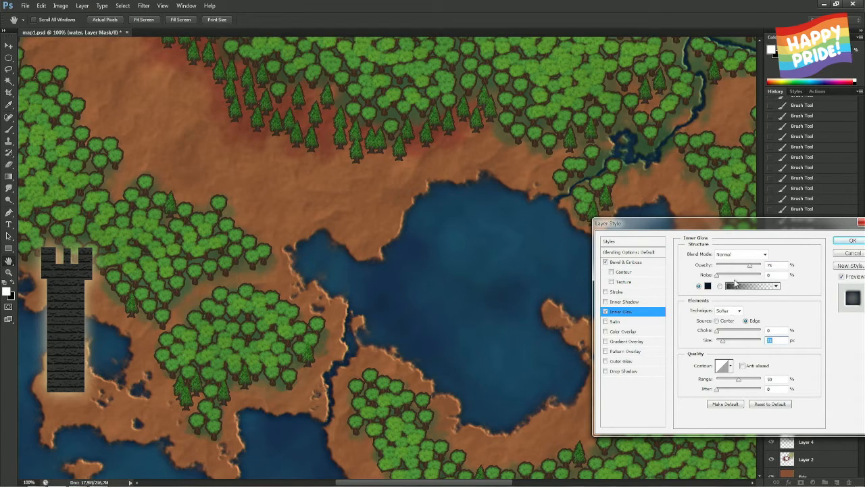
pyautogui.click(836, 243)
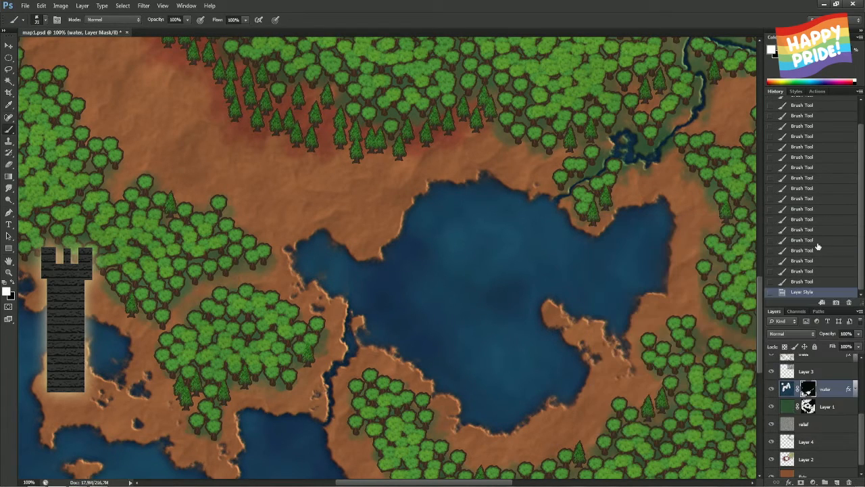
# On the whole map, try the water layer's Stroke effect on and off, then turn off its Inner Glow
pyautogui.hotkey('ctrl', '0')
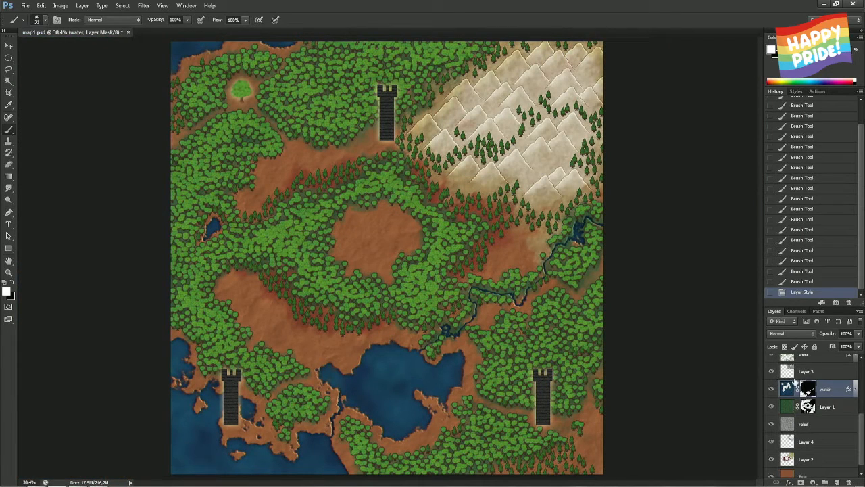
pyautogui.click(855, 390)
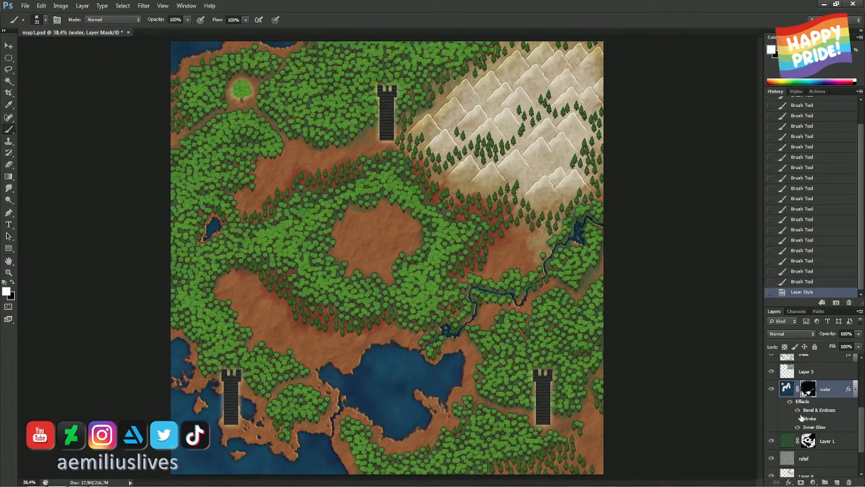
pyautogui.click(798, 419)
pyautogui.click(798, 419)
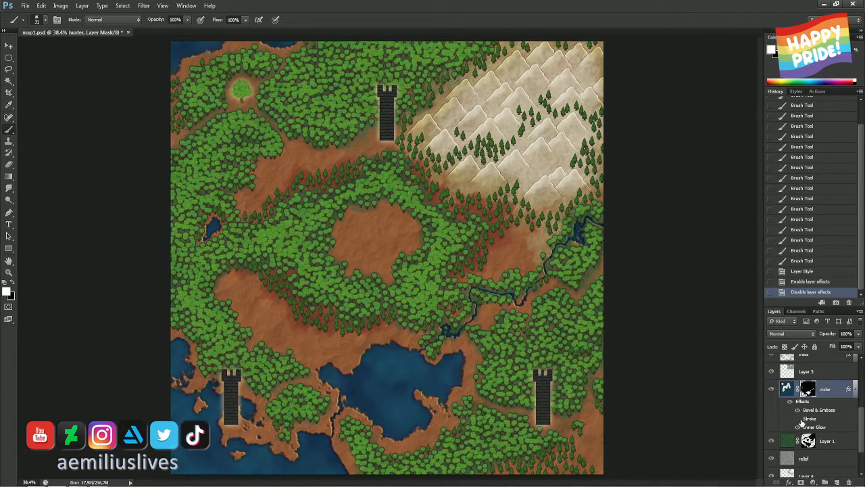
pyautogui.click(798, 427)
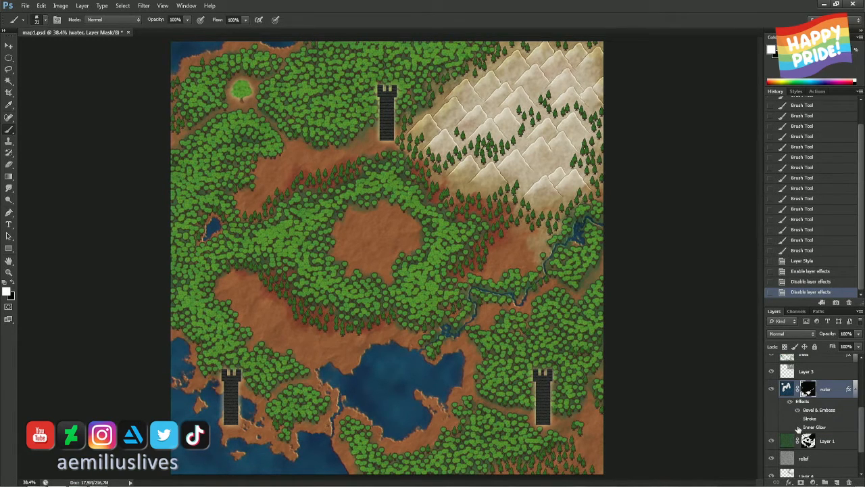
# Turn the water layer's Inner Glow back on and target the layer's pixels instead of its mask
pyautogui.click(798, 428)
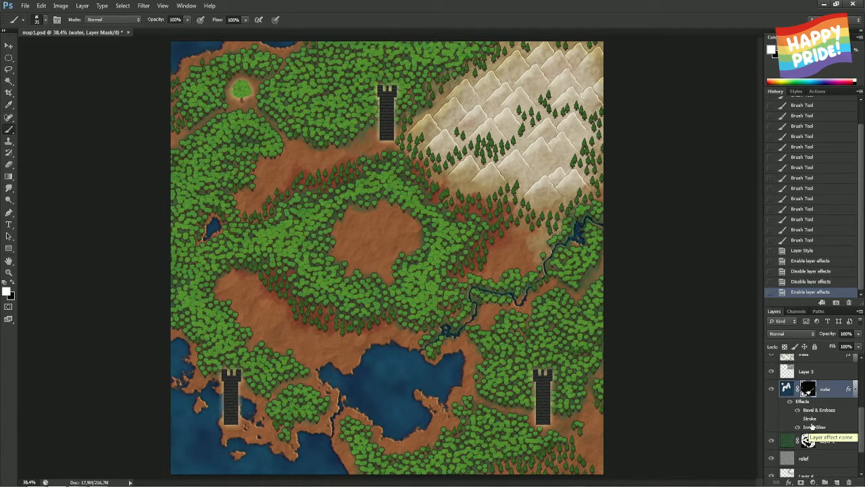
pyautogui.hotkey('ctrl', '2')
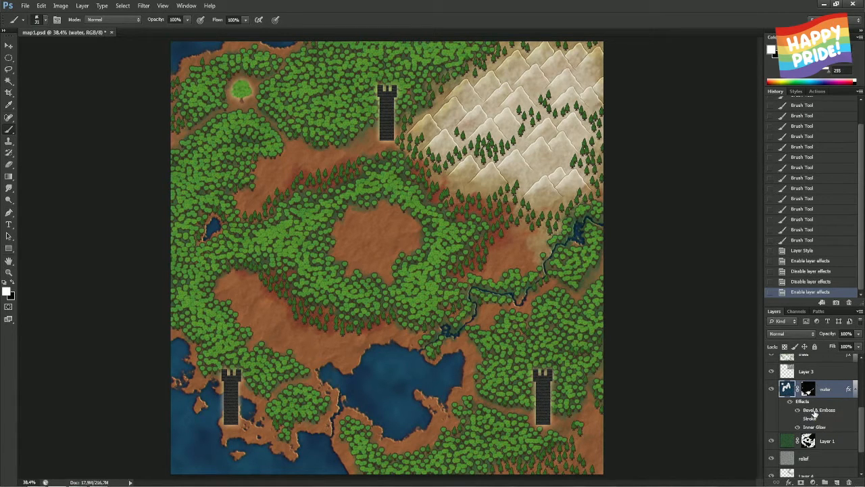
# Try the Pillow Emboss style with different light angles for the water layer's Bevel & Emboss effect
pyautogui.doubleClick(814, 427)
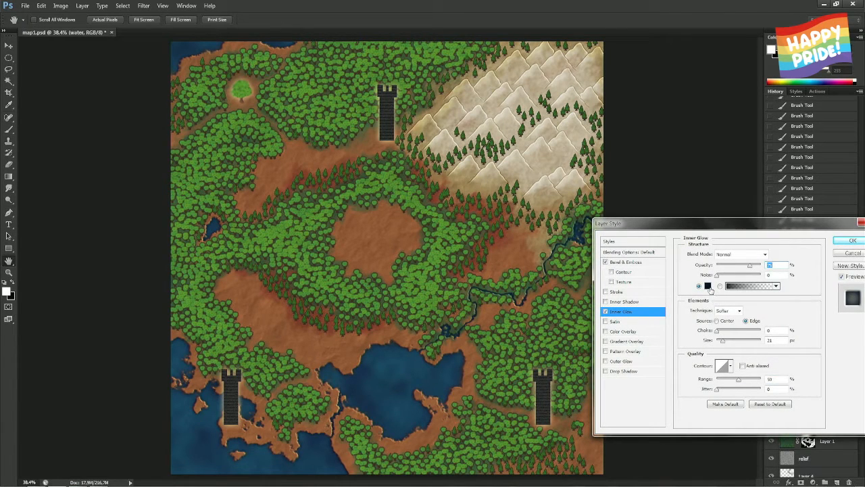
pyautogui.click(637, 263)
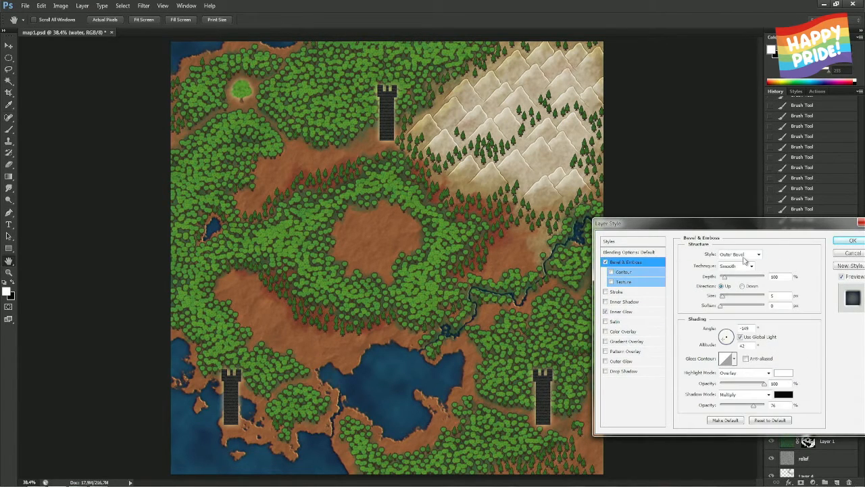
pyautogui.click(743, 257)
pyautogui.click(750, 286)
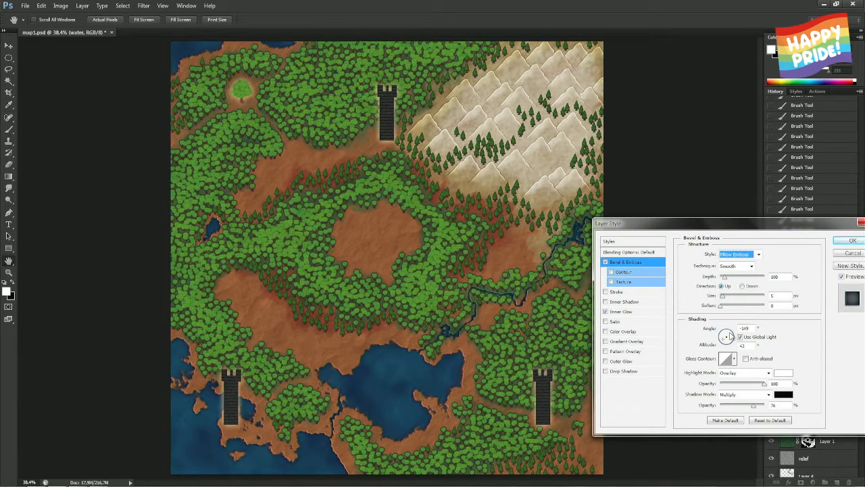
pyautogui.click(730, 336)
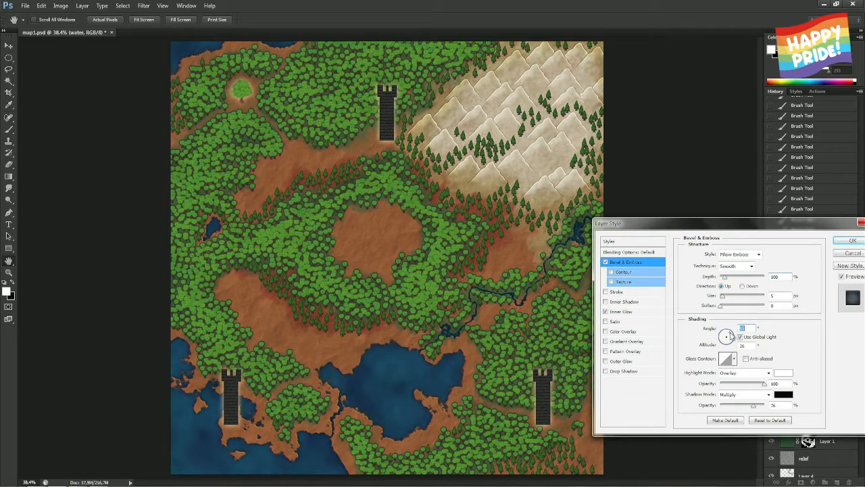
pyautogui.moveTo(729, 336); pyautogui.dragTo(725, 345)
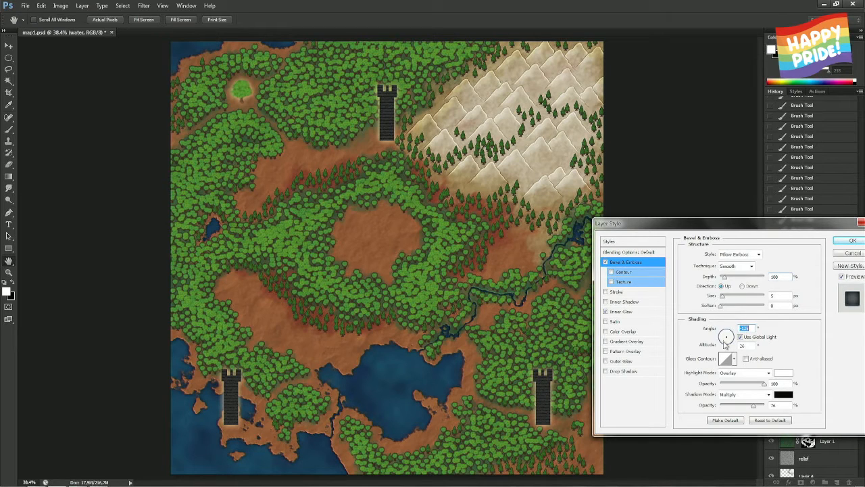
pyautogui.click(850, 254)
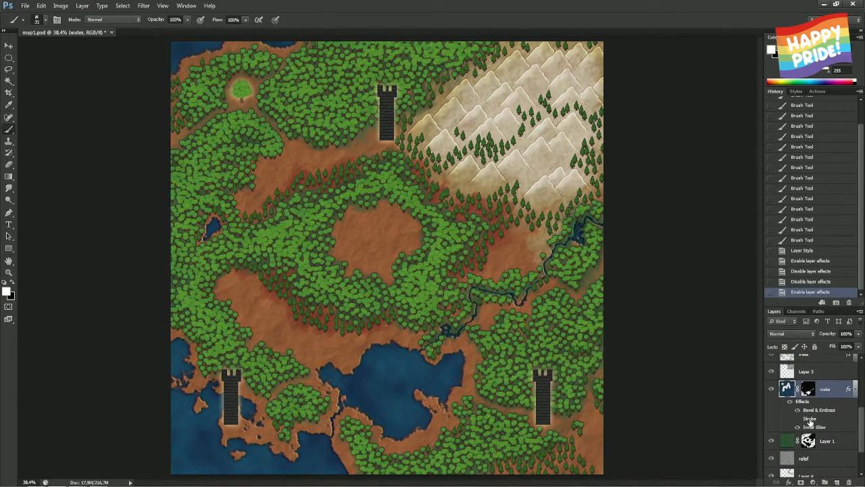
# Set the water layer's Inner Glow size to 20 px at 75% opacity and apply the layer style
pyautogui.doubleClick(815, 428)
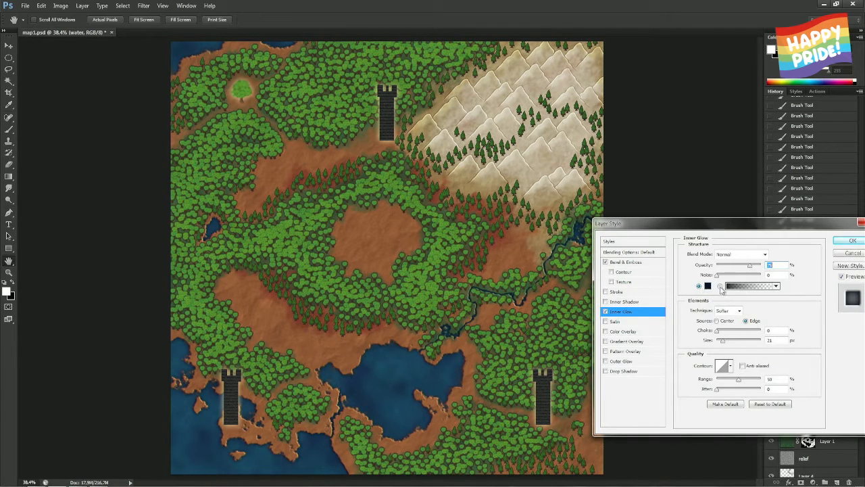
pyautogui.moveTo(751, 269)
pyautogui.mouseDown()
pyautogui.moveTo(761, 265)
pyautogui.moveTo(747, 269)
pyautogui.mouseUp()
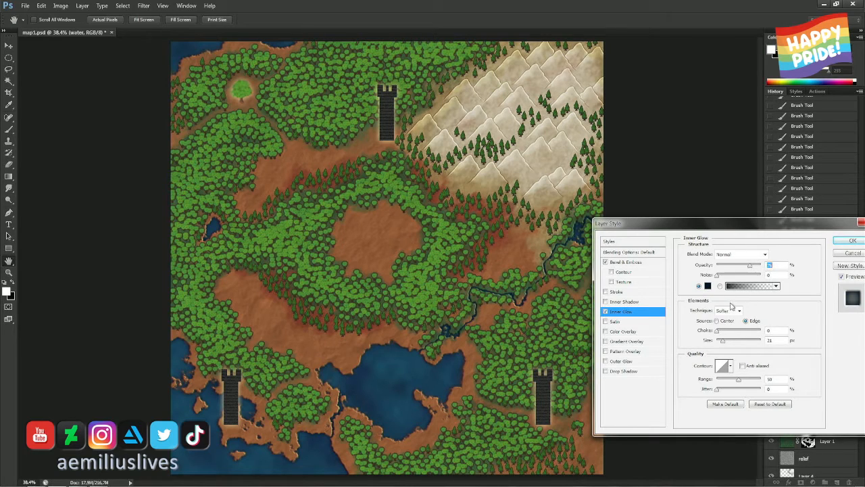
pyautogui.moveTo(724, 344); pyautogui.dragTo(723, 344)
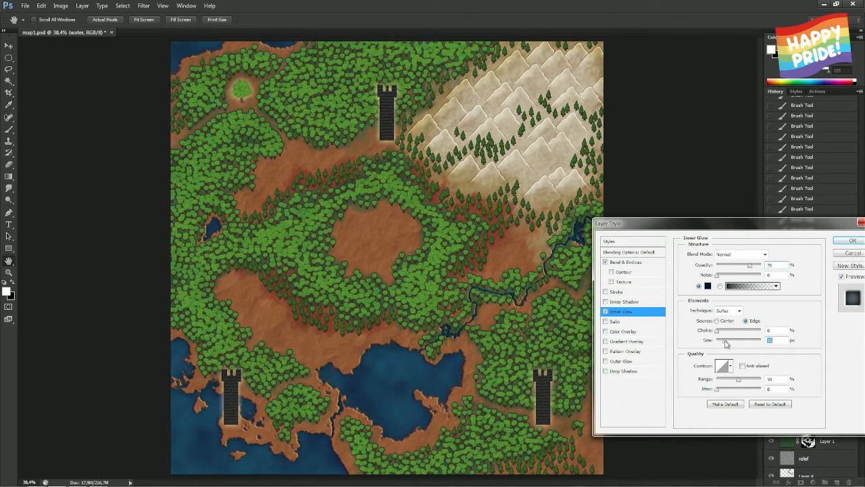
pyautogui.moveTo(726, 344); pyautogui.dragTo(724, 344)
pyautogui.click(606, 312)
pyautogui.click(606, 312)
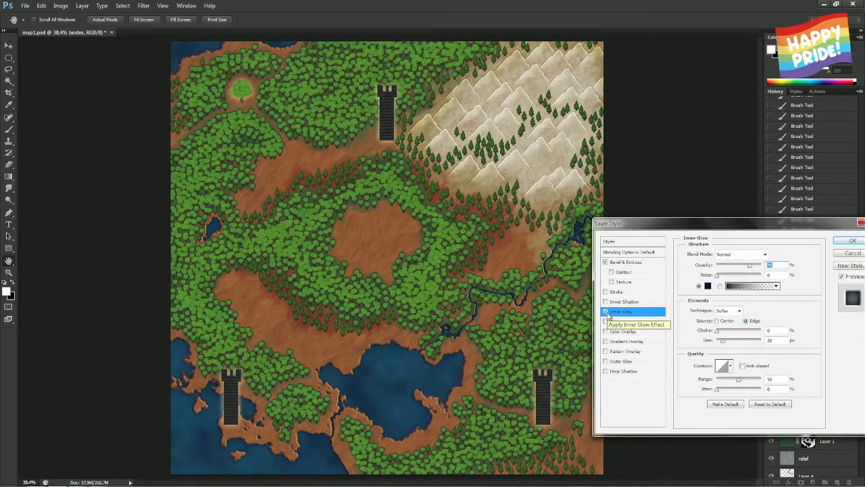
pyautogui.click(851, 242)
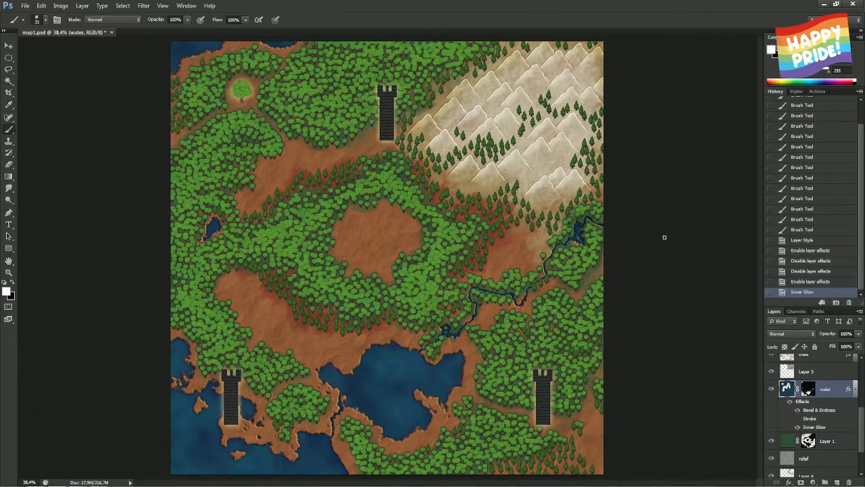
# Switch to the Elliptical Marquee tool and save the map document
pyautogui.click(11, 59)
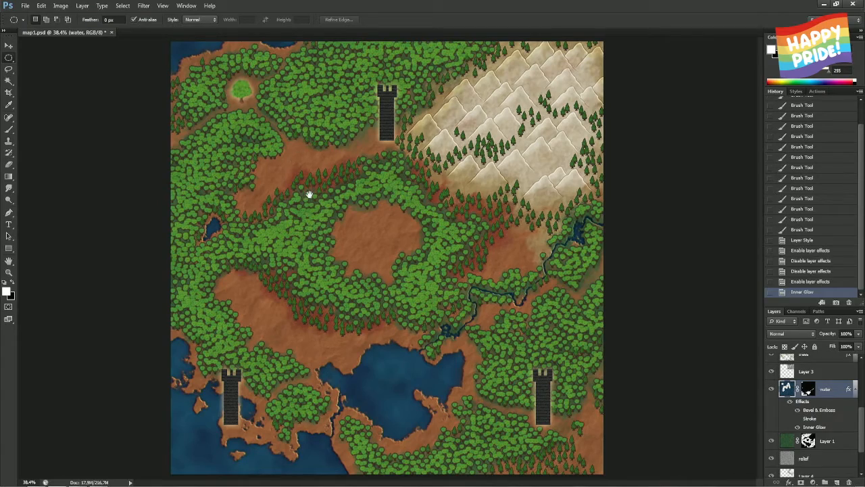
pyautogui.hotkey('ctrl', 's')
# Remove the small inlet on the map's northern edge by painting black on the water layer's mask
pyautogui.click(807, 388)
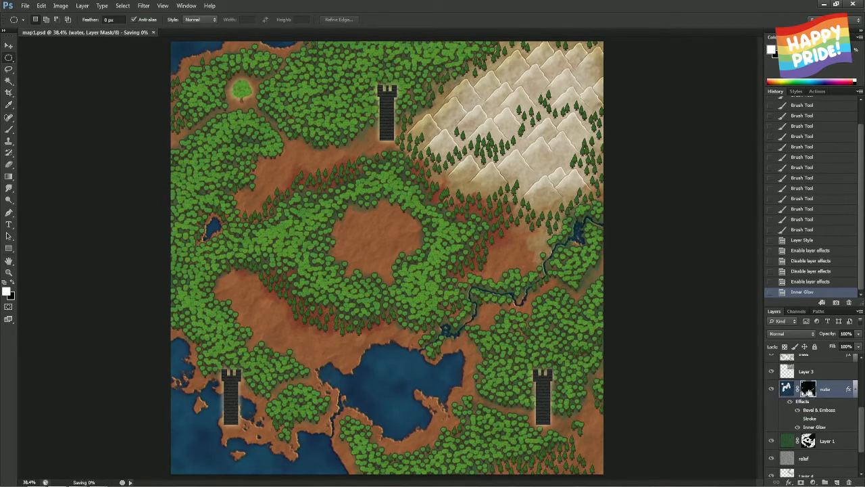
pyautogui.hotkey('ctrl', '1')
pyautogui.moveTo(247, 115); pyautogui.dragTo(340, 330)
pyautogui.moveTo(202, 75); pyautogui.dragTo(278, 185)
pyautogui.press('b')
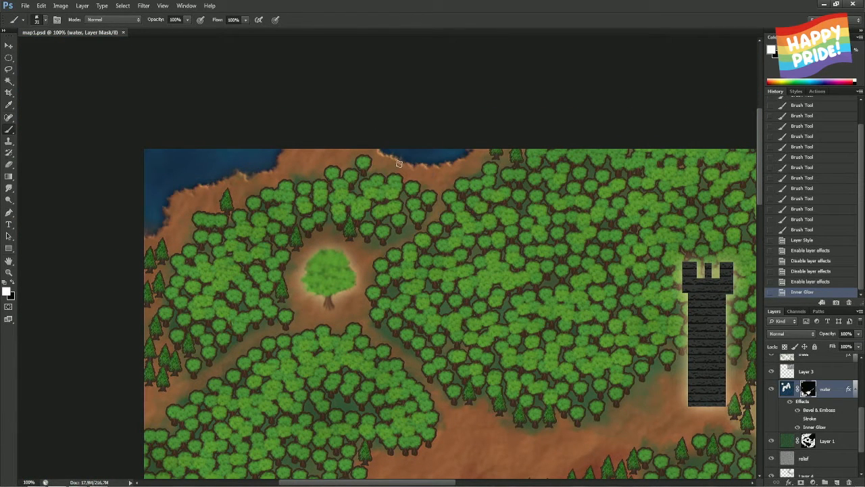
pyautogui.press('c')
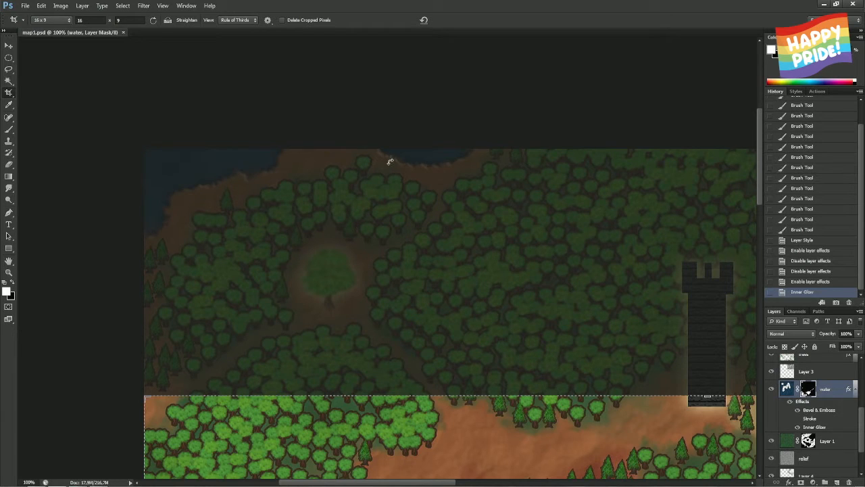
pyautogui.press('Escape')
pyautogui.press('b')
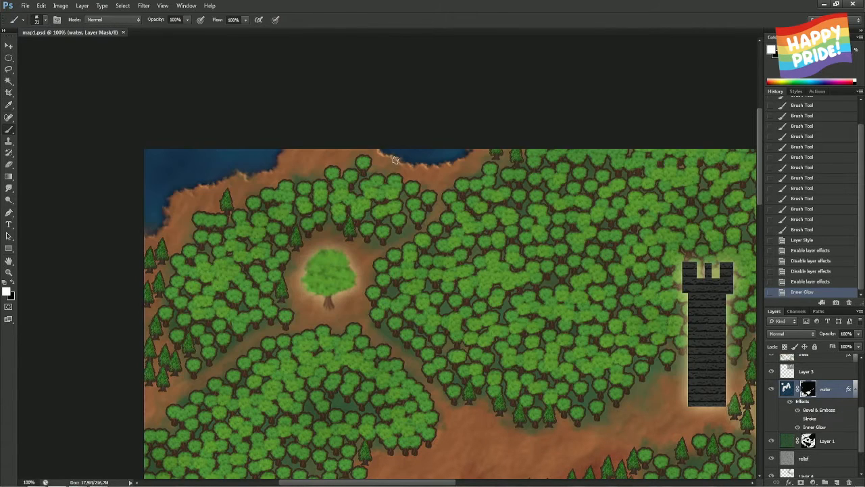
pyautogui.press('x')
pyautogui.moveTo(421, 166)
pyautogui.mouseDown()
pyautogui.moveTo(456, 163)
pyautogui.moveTo(386, 163)
pyautogui.moveTo(360, 148)
pyautogui.moveTo(421, 166)
pyautogui.moveTo(474, 157)
pyautogui.moveTo(375, 155)
pyautogui.moveTo(489, 153)
pyautogui.moveTo(339, 179)
pyautogui.moveTo(486, 217)
pyautogui.moveTo(578, 114)
pyautogui.moveTo(518, 84)
pyautogui.mouseUp()
pyautogui.hotkey('ctrl', 'z')
# Lasso the area around the former northern inlet, fill it with black on the water mask, and deselect
pyautogui.press('l')
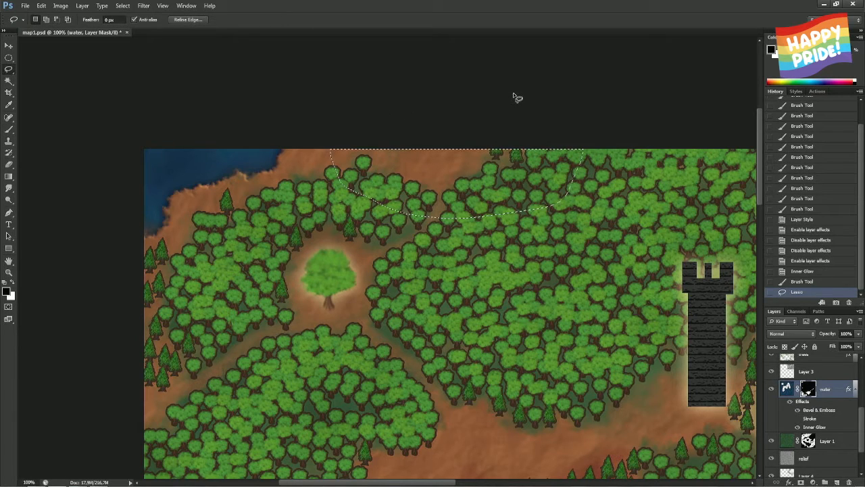
pyautogui.hotkey('ctrl', 'BackSpace')
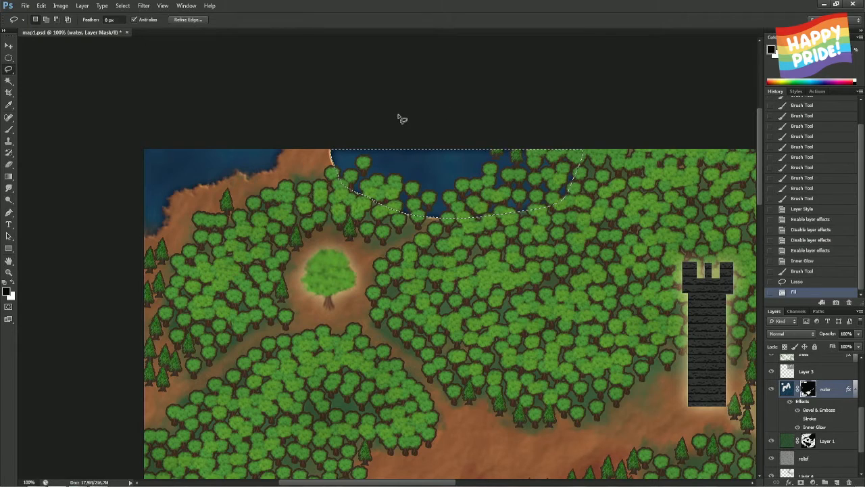
pyautogui.hotkey('ctrl', 'z')
pyautogui.press('x')
pyautogui.hotkey('ctrl', 'BackSpace')
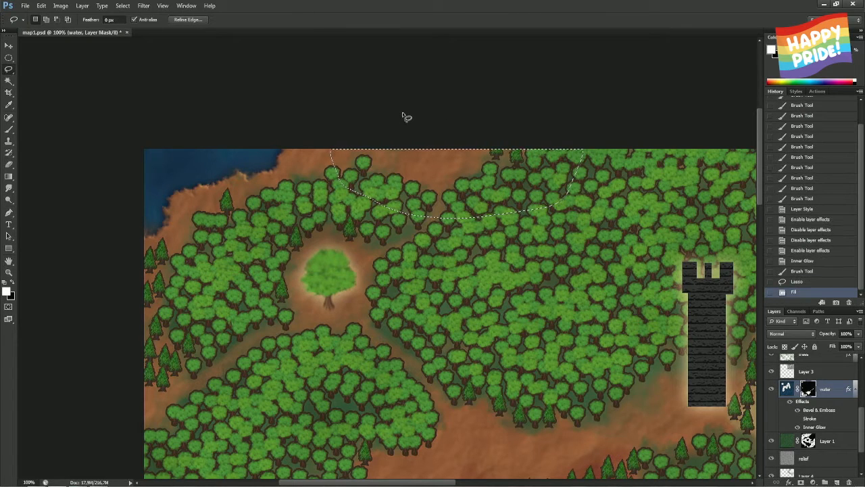
pyautogui.hotkey('ctrl', 'd')
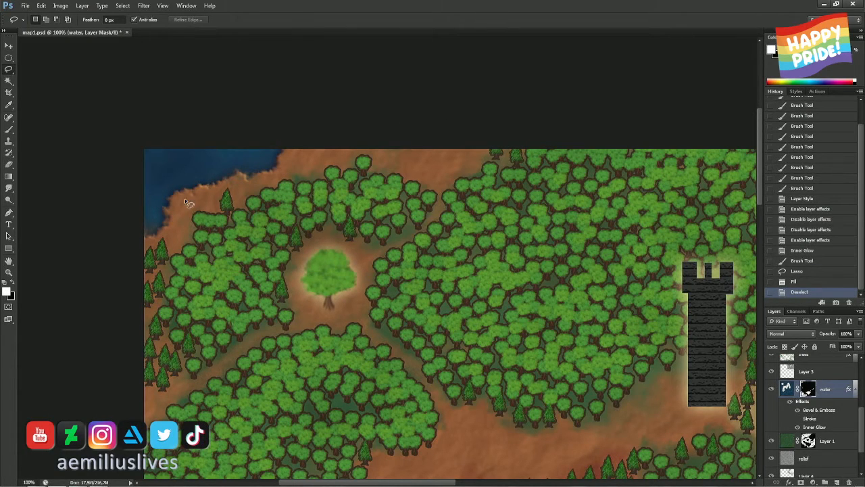
# Show the palette layer with its sample trees over the southern lake and switch to the Mixer Brush tool
pyautogui.moveTo(336, 238); pyautogui.dragTo(334, 169)
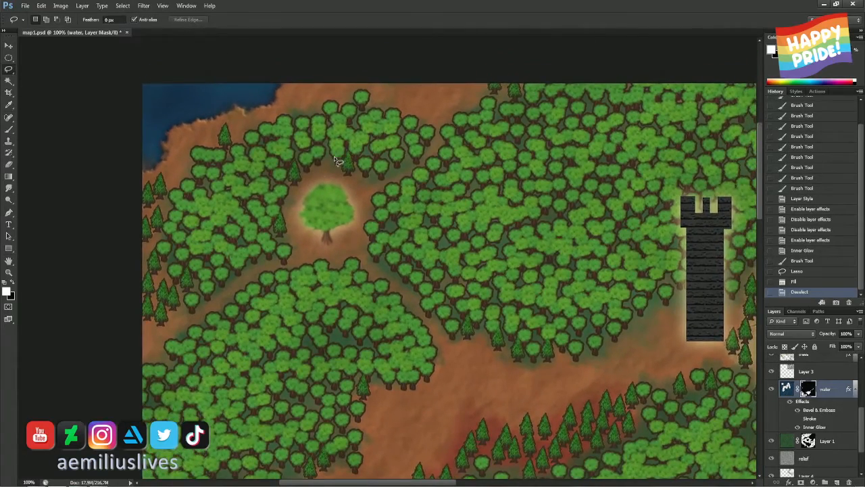
pyautogui.hotkey('ctrl', '-')
pyautogui.hotkey('ctrl', '-')
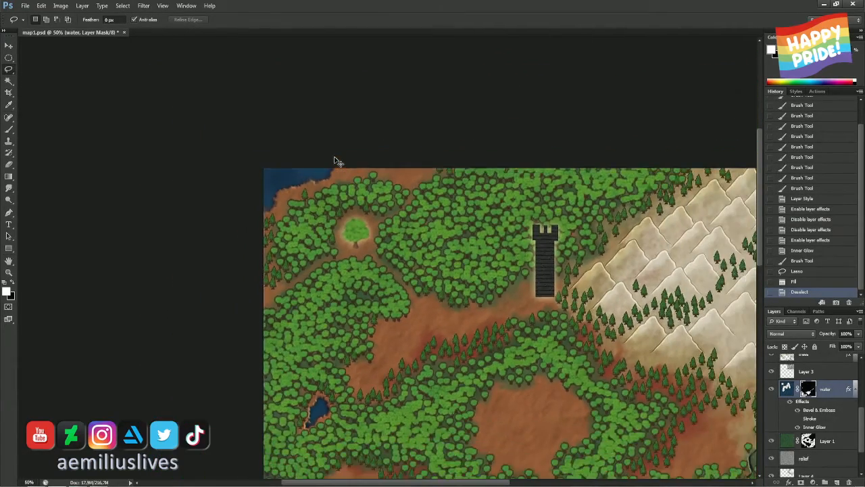
pyautogui.hotkey('ctrl', '-')
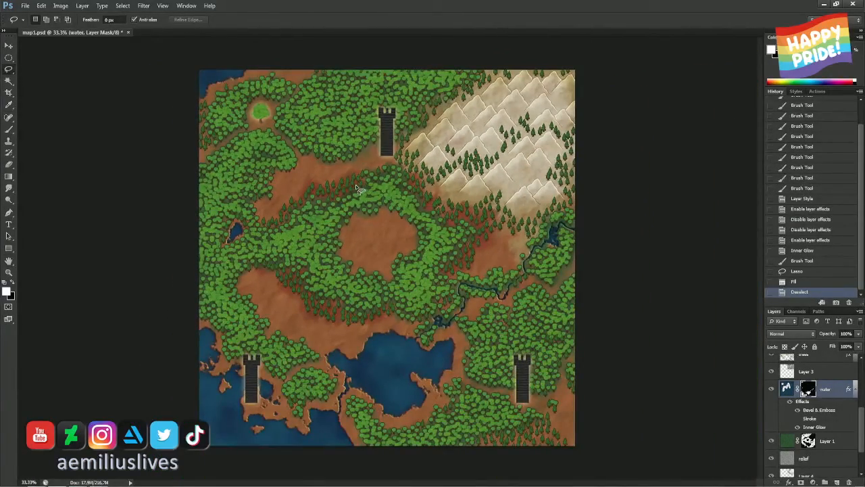
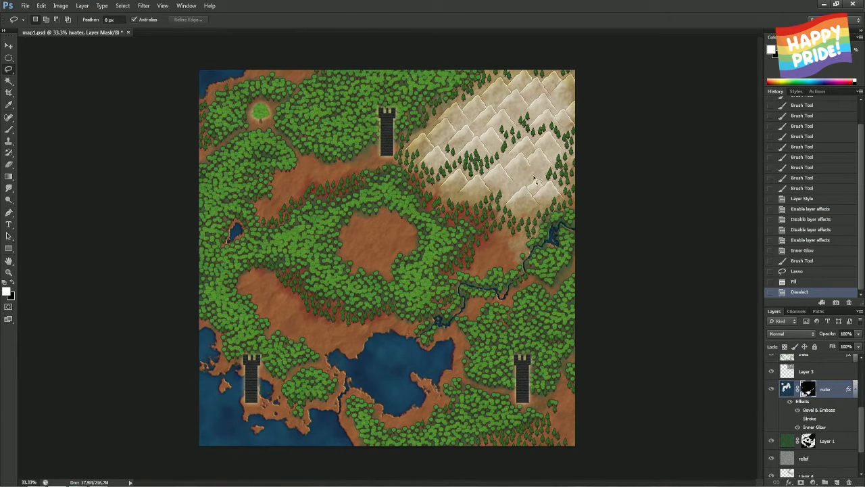
pyautogui.hotkey('ctrl', '+')
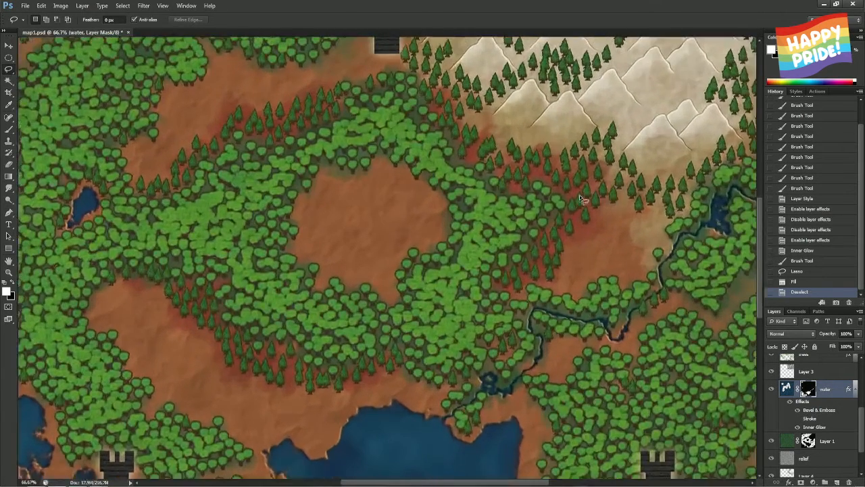
pyautogui.scroll(5, 804, 378)
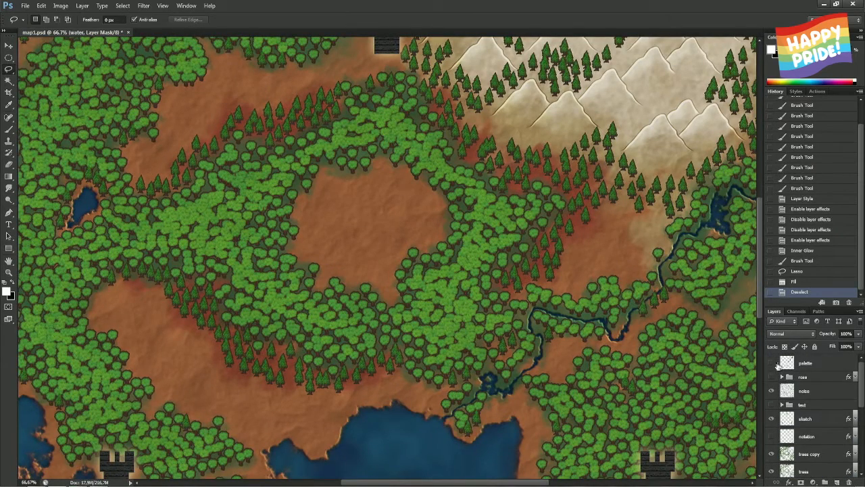
pyautogui.click(772, 363)
pyautogui.moveTo(470, 407); pyautogui.dragTo(466, 184)
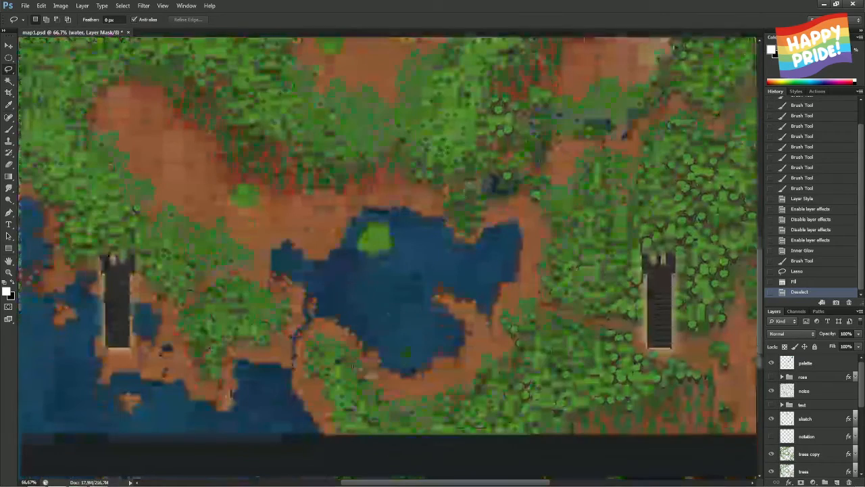
pyautogui.press('b')
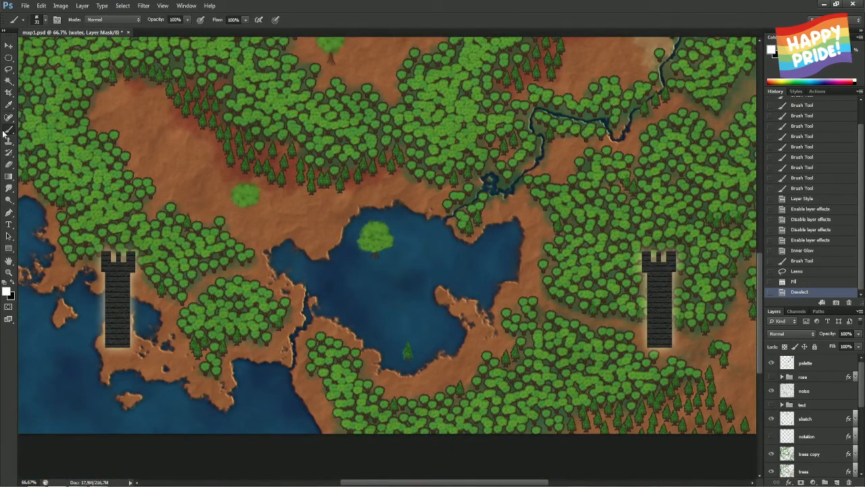
pyautogui.rightClick(4, 132)
pyautogui.click(51, 157)
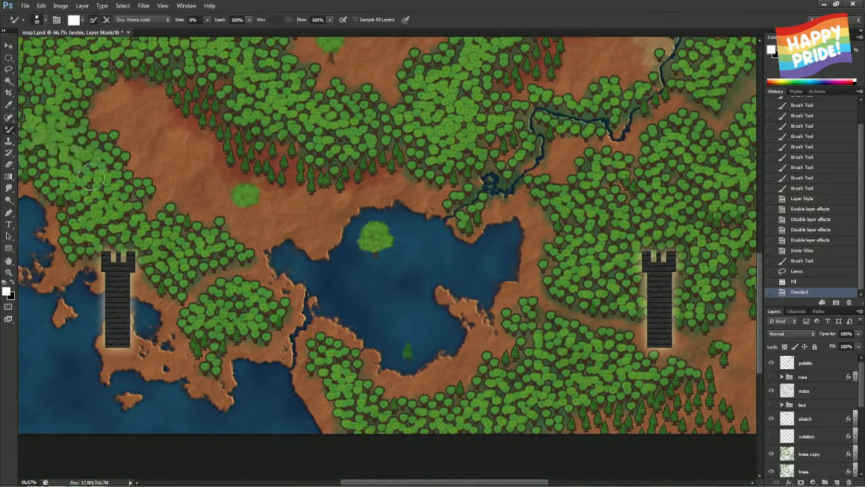
# Enlarge the Mixer Brush and sample the palette's small pine tree in the lake as its paint
pyautogui.moveTo(404, 357); pyautogui.dragTo(411, 357)
pyautogui.keyDown('alt'); pyautogui.click(407, 352); pyautogui.keyUp('alt')
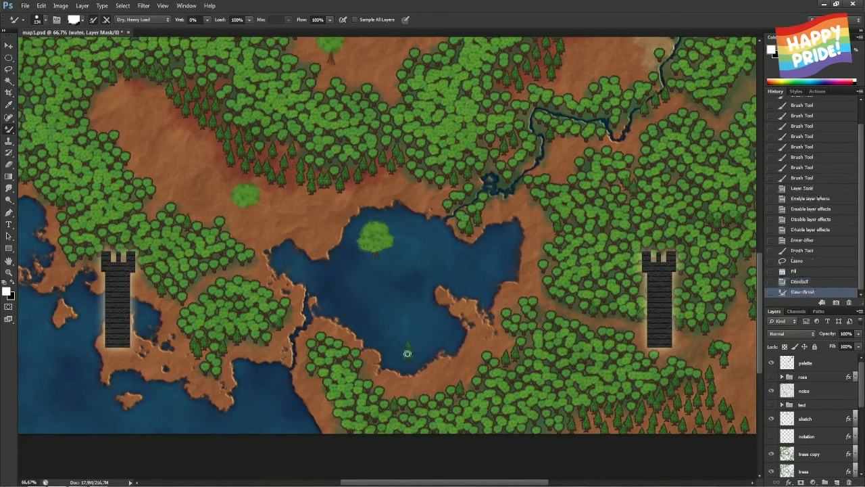
pyautogui.keyDown('alt'); pyautogui.click(408, 353); pyautogui.keyUp('alt')
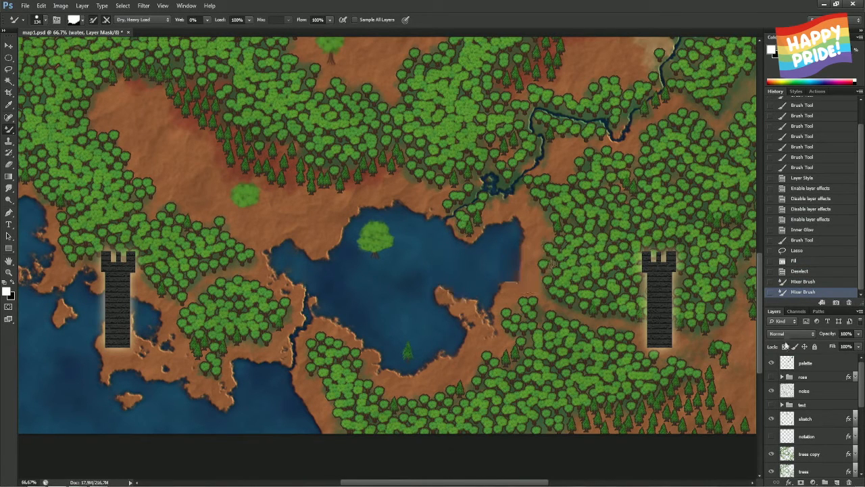
# Hide the palette layer and make the trees copy layer active
pyautogui.click(773, 363)
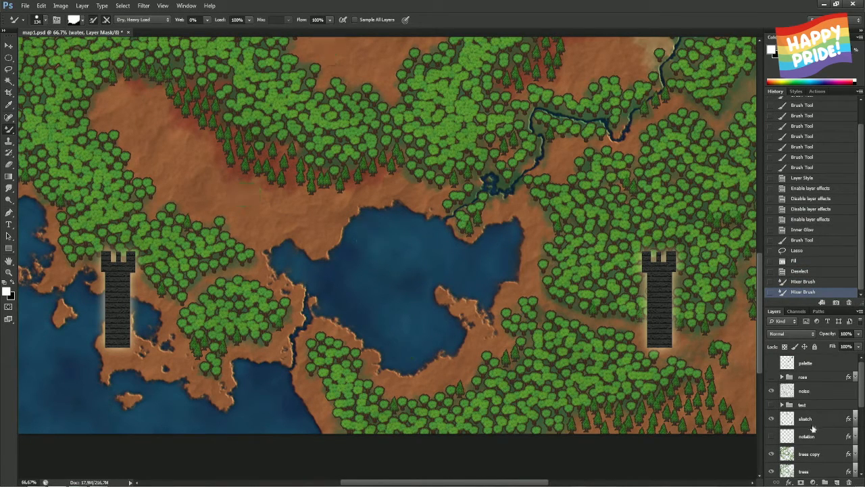
pyautogui.click(814, 453)
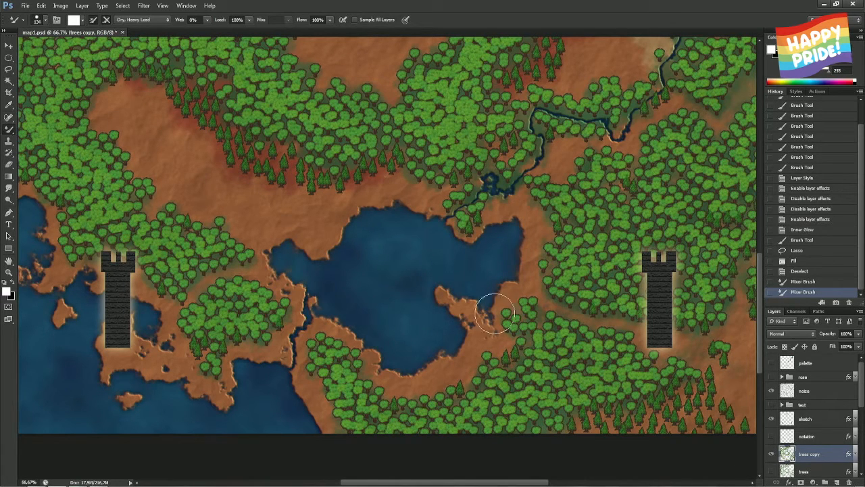
# Show the palette layer and resample its small pine tree in the lake with an enlarged Mixer Brush
pyautogui.moveTo(481, 299); pyautogui.dragTo(468, 299)
pyautogui.click(806, 365)
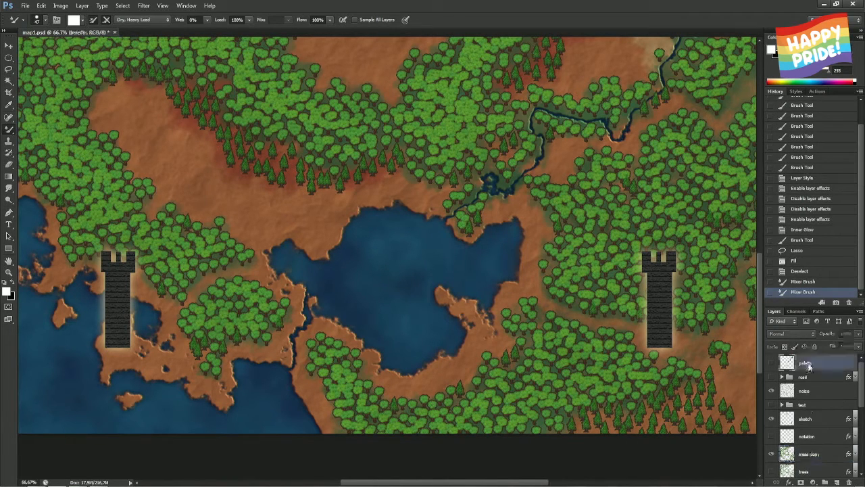
pyautogui.click(771, 363)
pyautogui.moveTo(409, 346)
pyautogui.mouseDown()
pyautogui.moveTo(450, 341)
pyautogui.moveTo(399, 355)
pyautogui.mouseUp()
pyautogui.keyDown('alt'); pyautogui.click(408, 351); pyautogui.keyUp('alt')
pyautogui.click(421, 305)
pyautogui.hotkey('ctrl', 'alt', 'z')
pyautogui.hotkey('ctrl', 'alt', 'z')
pyautogui.click(408, 353)
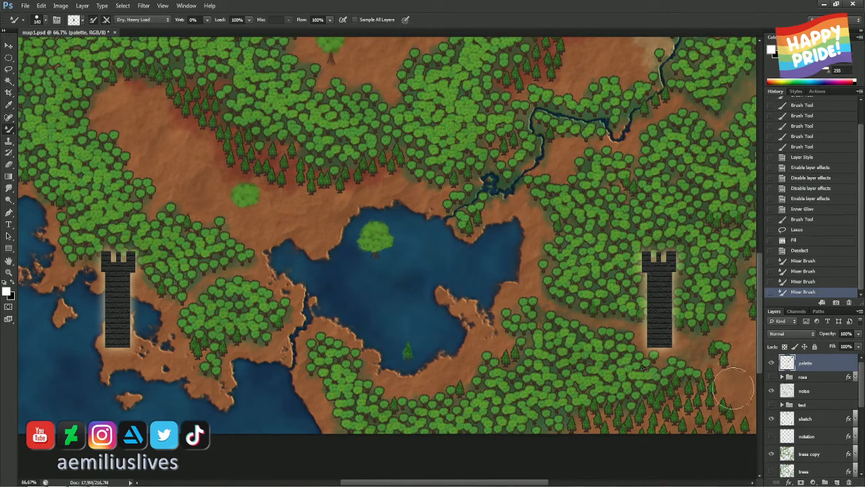
# With the palette layer hidden, paint a small pine on the lake's southeastern shore on the trees copy layer
pyautogui.click(772, 363)
pyautogui.click(814, 453)
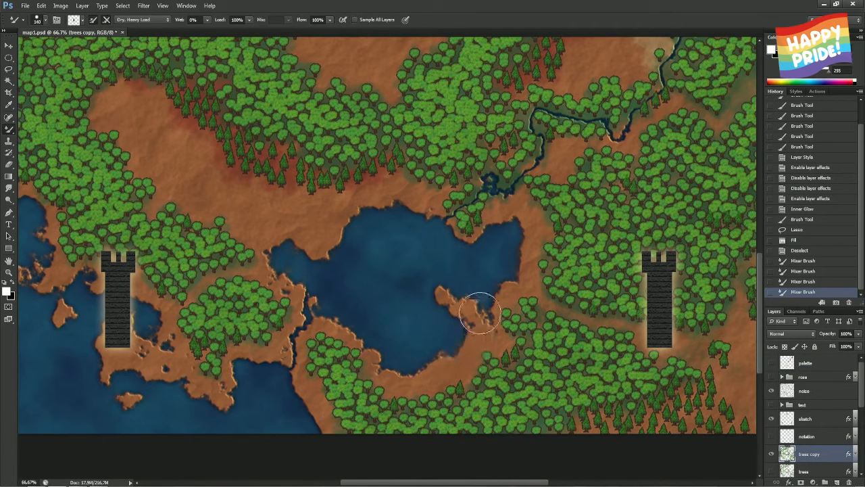
pyautogui.click(462, 365)
pyautogui.moveTo(463, 367)
pyautogui.mouseDown()
pyautogui.moveTo(454, 367)
pyautogui.moveTo(466, 371)
pyautogui.mouseUp()
pyautogui.hotkey('ctrl', 'z')
pyautogui.click(463, 372)
pyautogui.hotkey('ctrl', 'z')
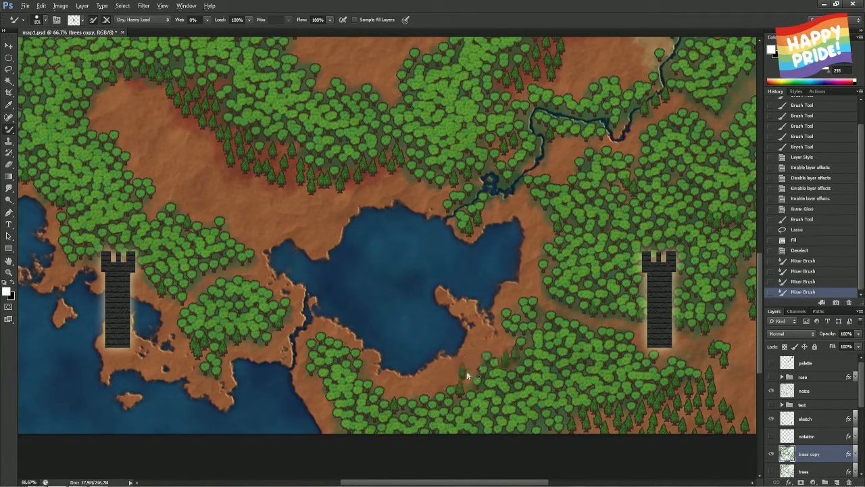
pyautogui.click(466, 371)
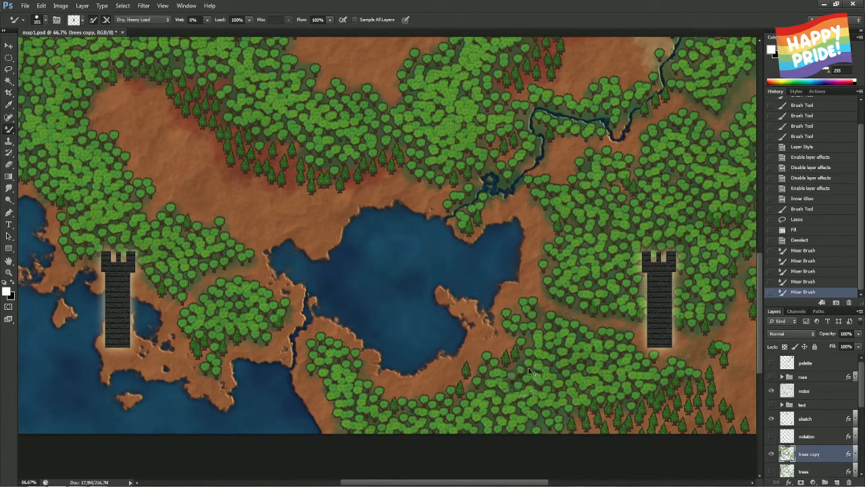
pyautogui.hotkey('ctrl', 'z')
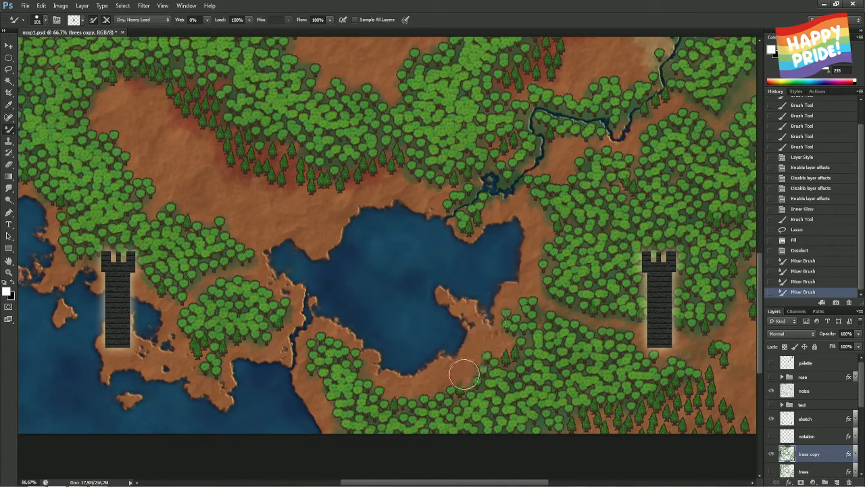
pyautogui.click(466, 379)
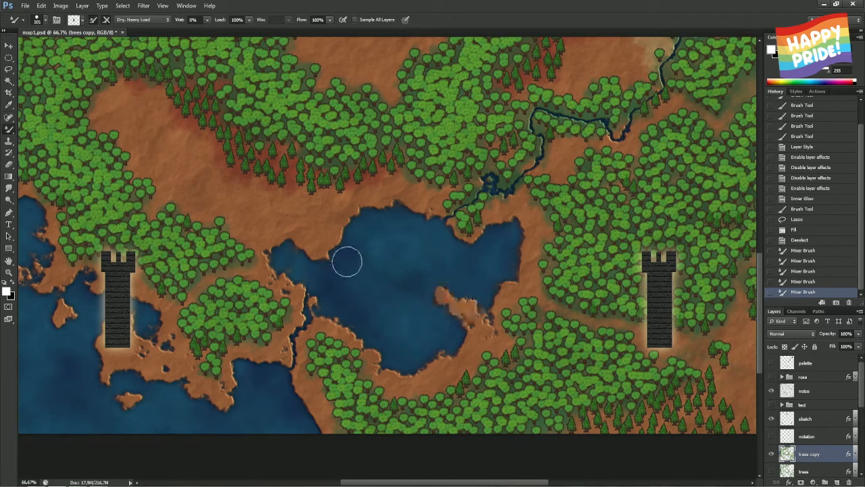
# Paint a row of small pines along the narrow peninsula reaching into the lake from its eastern shore
pyautogui.moveTo(442, 290); pyautogui.dragTo(448, 294)
pyautogui.click(445, 295)
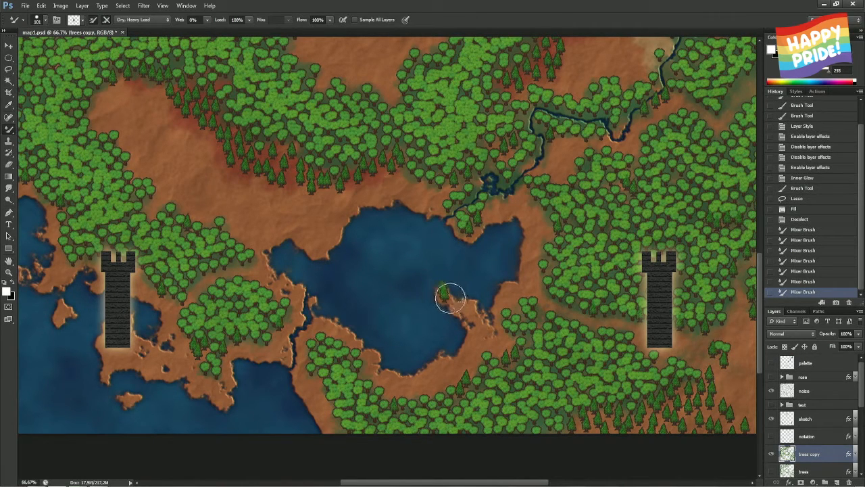
pyautogui.hotkey('ctrl', 'z')
pyautogui.click(450, 298)
pyautogui.click(454, 304)
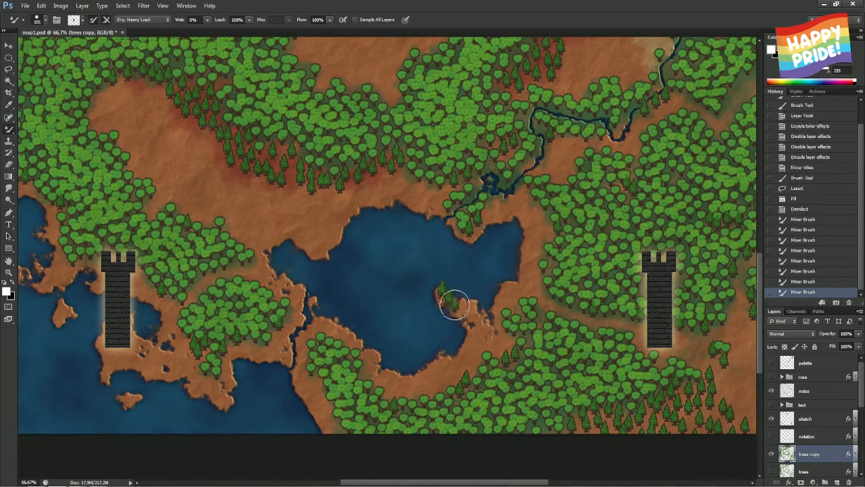
pyautogui.click(465, 303)
pyautogui.click(465, 308)
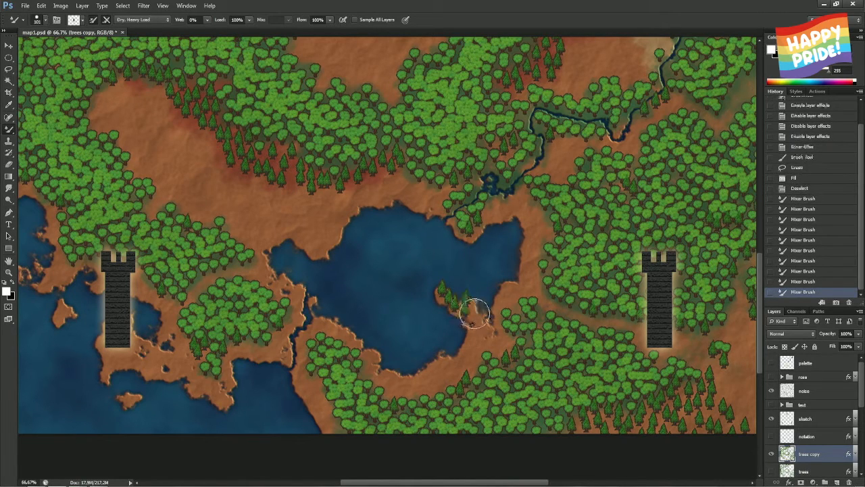
pyautogui.hotkey('ctrl', 'z')
pyautogui.click(465, 307)
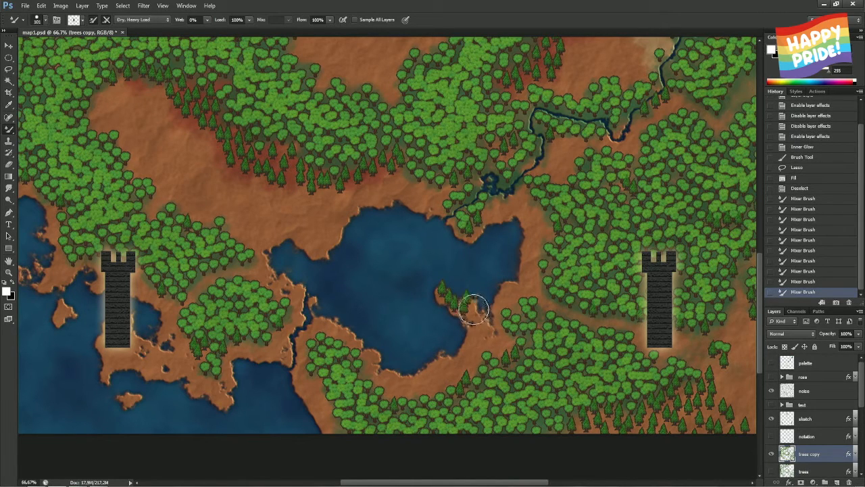
pyautogui.click(466, 305)
pyautogui.click(478, 316)
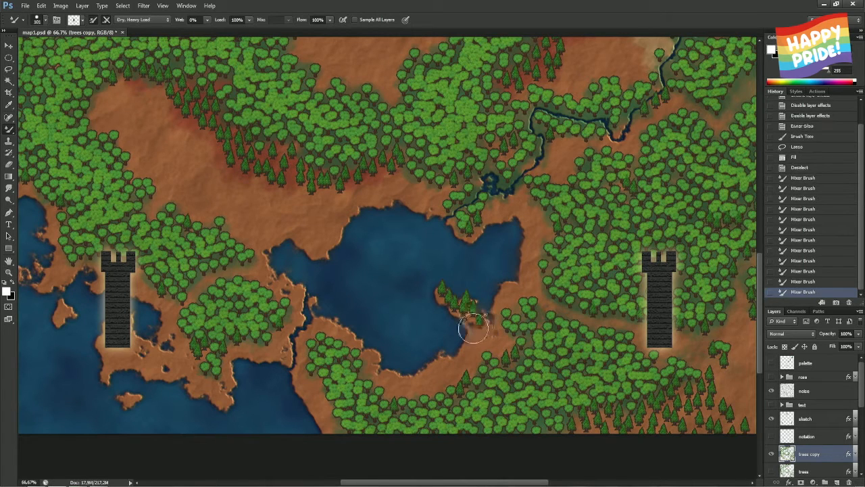
# Continue the pines from the base of the peninsula south along the shore to the edge of the forest
pyautogui.click(471, 335)
pyautogui.click(483, 329)
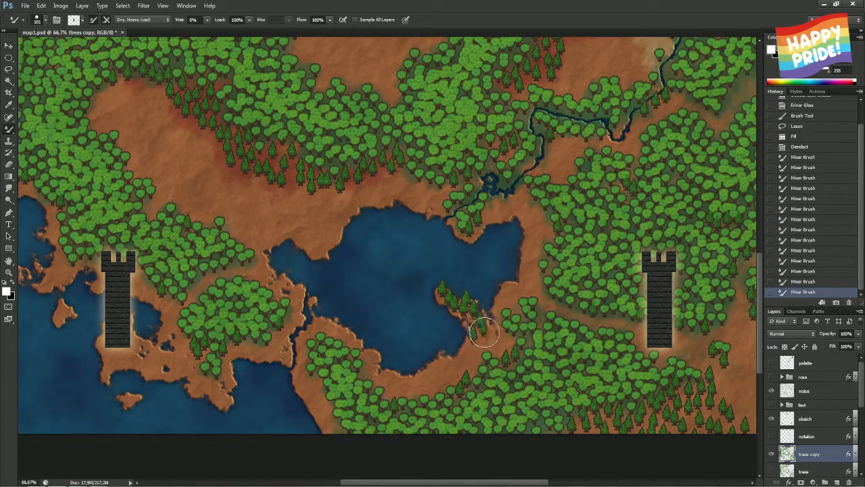
pyautogui.click(482, 342)
pyautogui.click(471, 345)
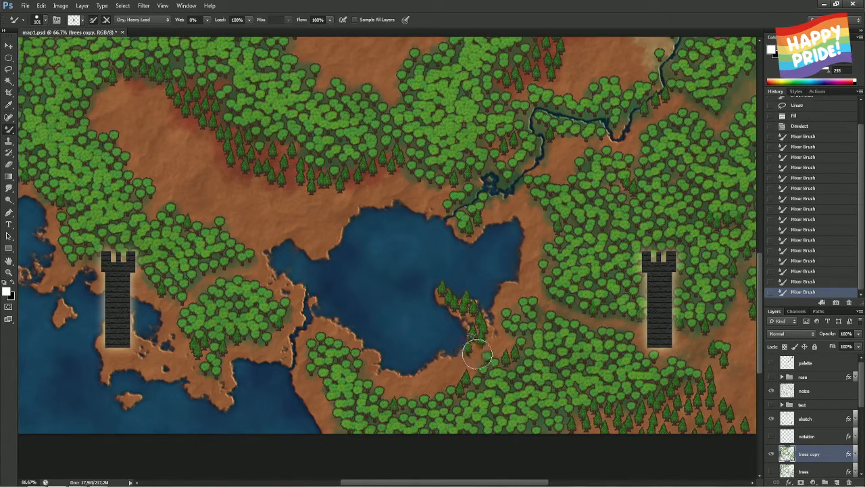
pyautogui.click(467, 362)
pyautogui.click(463, 359)
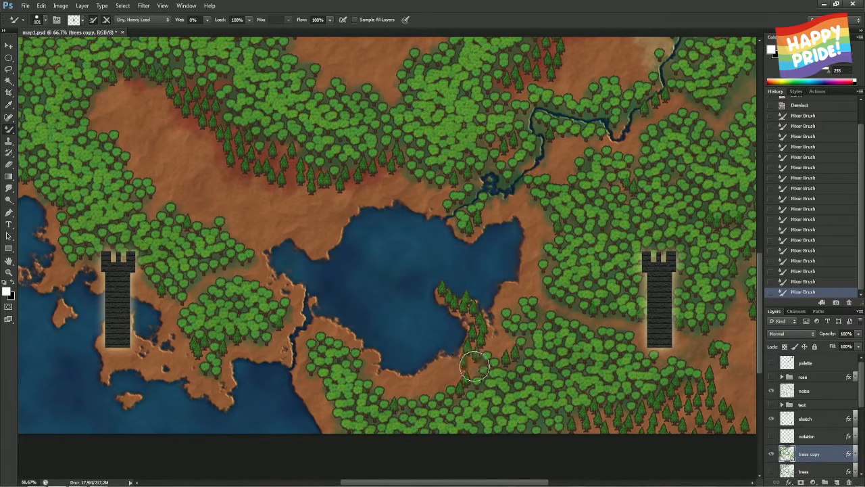
pyautogui.click(474, 361)
pyautogui.click(492, 344)
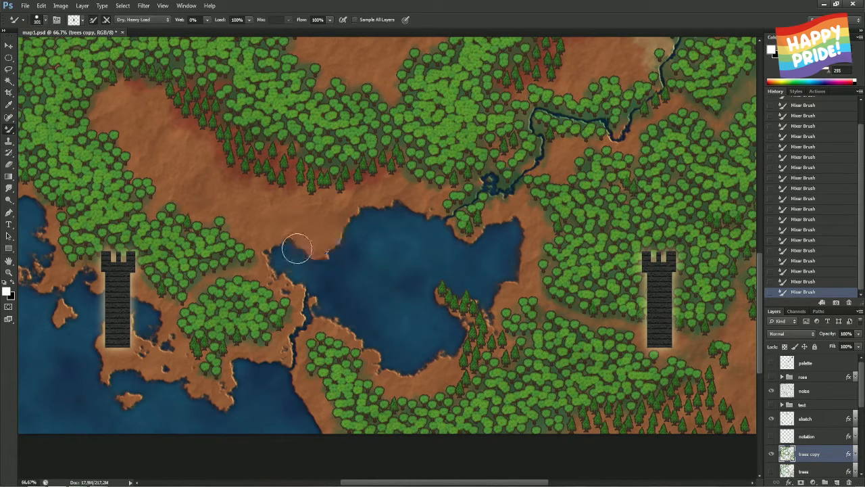
pyautogui.click(290, 227)
pyautogui.click(309, 244)
pyautogui.click(325, 236)
pyautogui.click(333, 215)
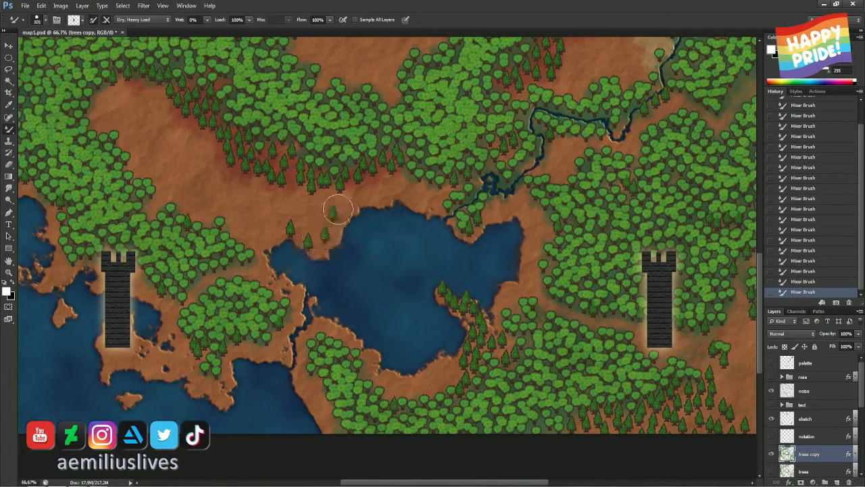
pyautogui.click(349, 198)
pyautogui.hotkey('ctrl', 'z')
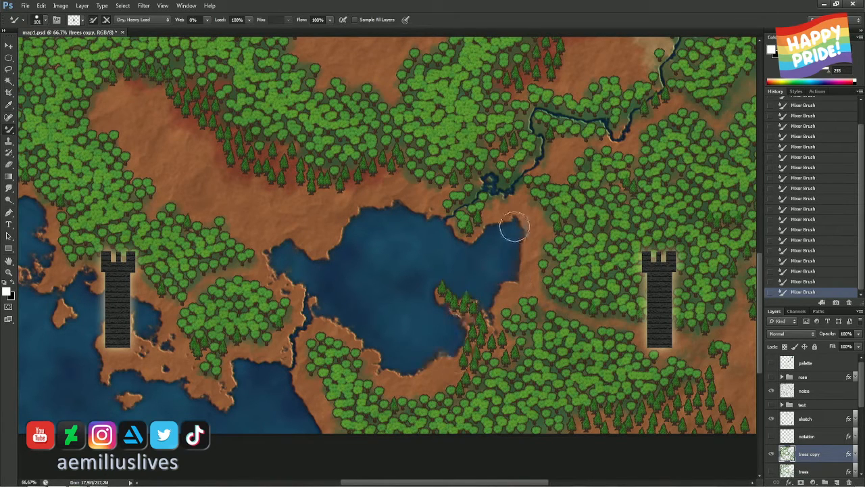
# Paint scattered small pines from the western forest's edge across the land above the lake's northwestern bay
pyautogui.click(324, 228)
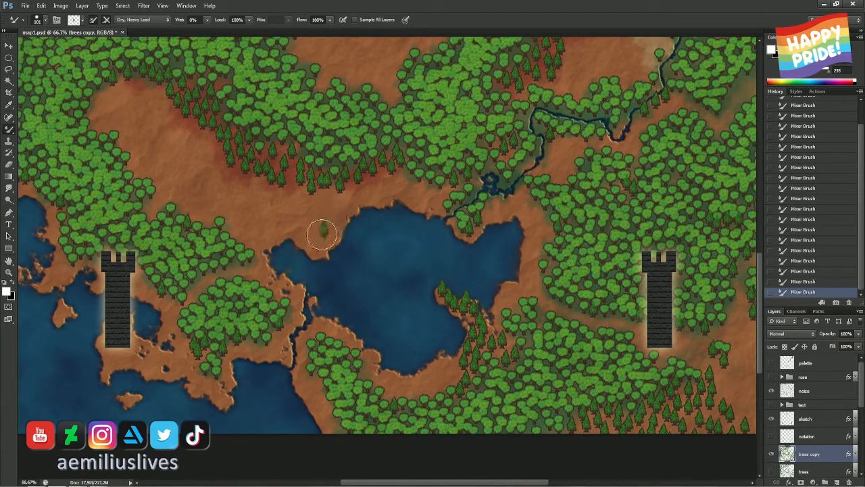
pyautogui.click(244, 236)
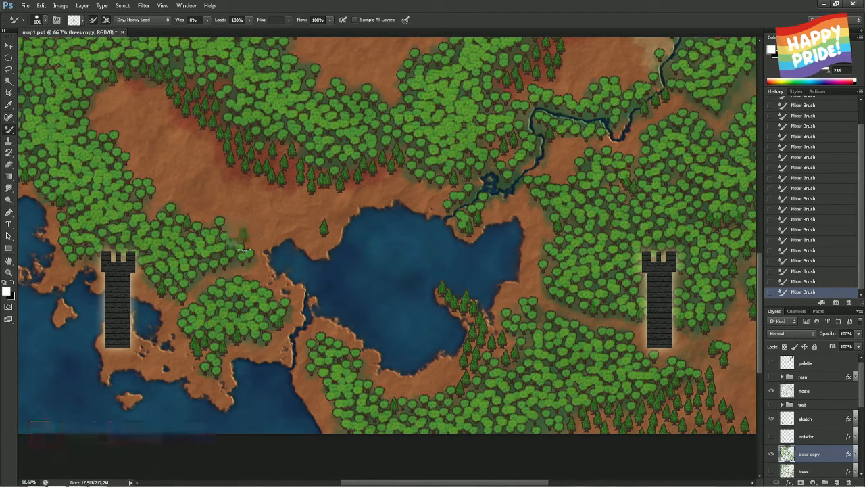
pyautogui.click(257, 241)
pyautogui.click(269, 231)
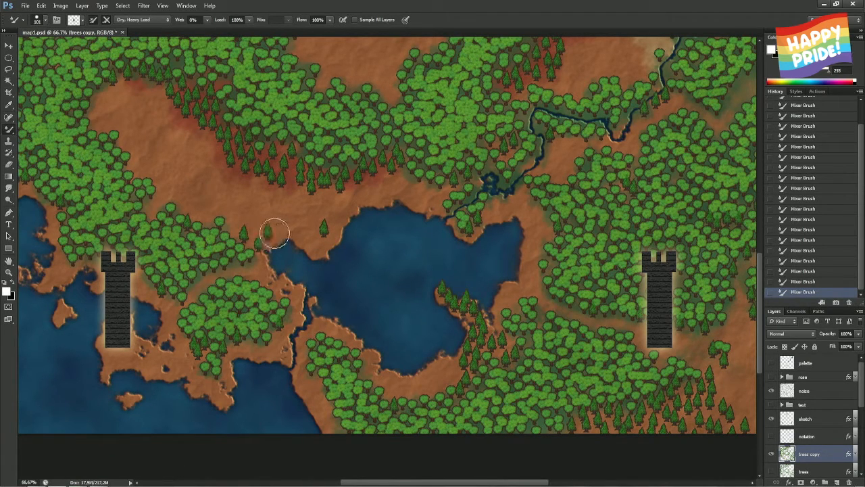
pyautogui.click(278, 229)
pyautogui.click(293, 227)
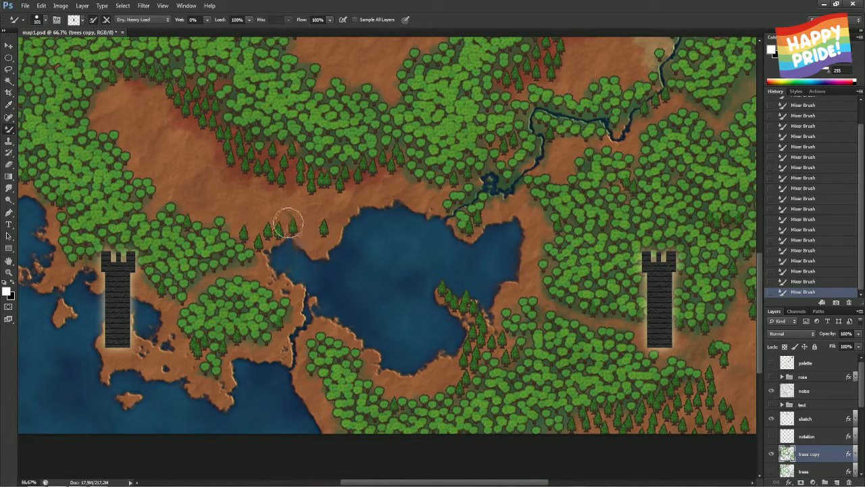
pyautogui.click(286, 219)
pyautogui.click(301, 234)
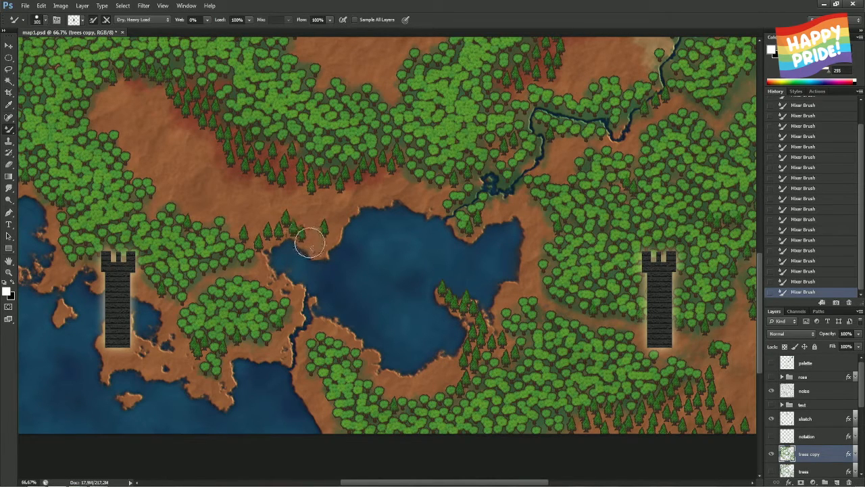
# Thicken the pine cluster above the northwestern bay and extend it northeast along the lake shore
pyautogui.click(314, 246)
pyautogui.click(316, 226)
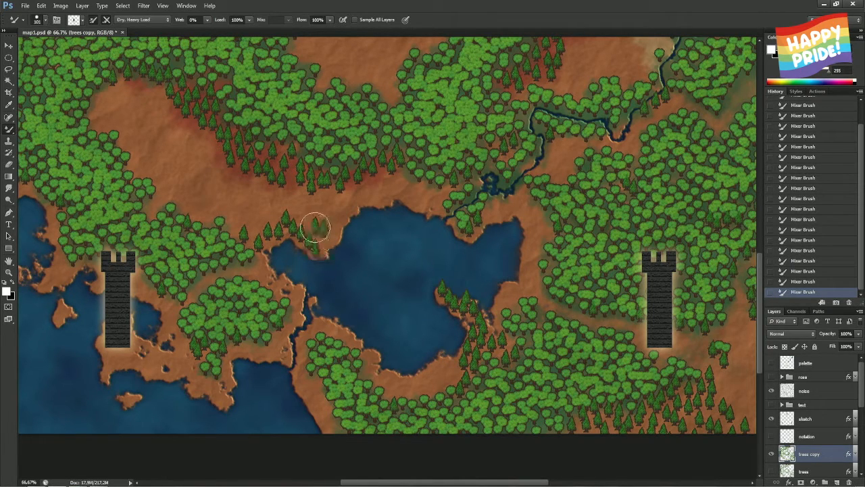
pyautogui.click(311, 215)
pyautogui.click(298, 214)
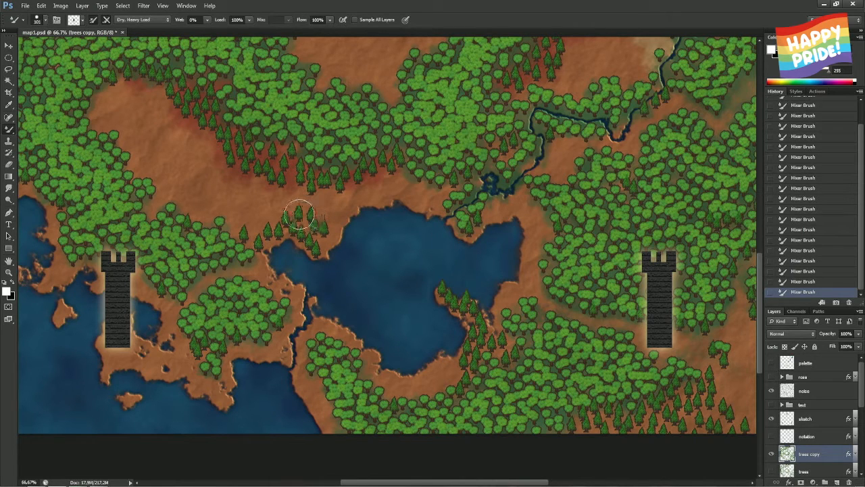
pyautogui.click(327, 236)
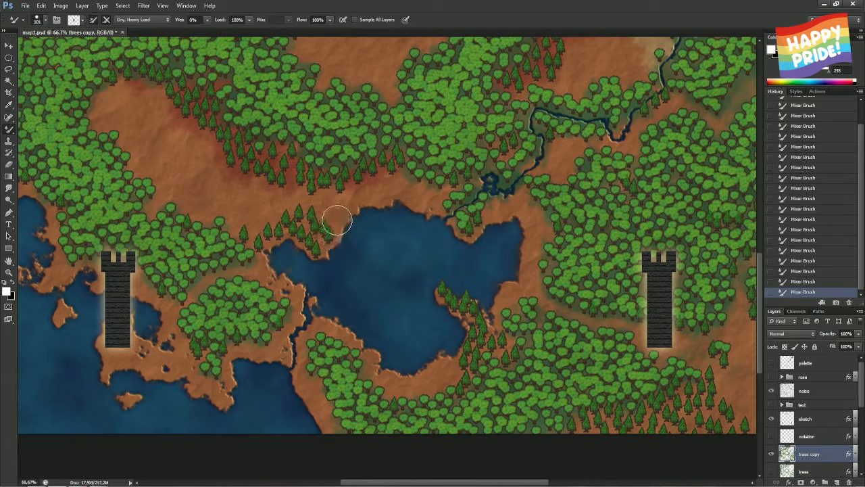
pyautogui.click(339, 220)
pyautogui.click(326, 210)
pyautogui.click(346, 203)
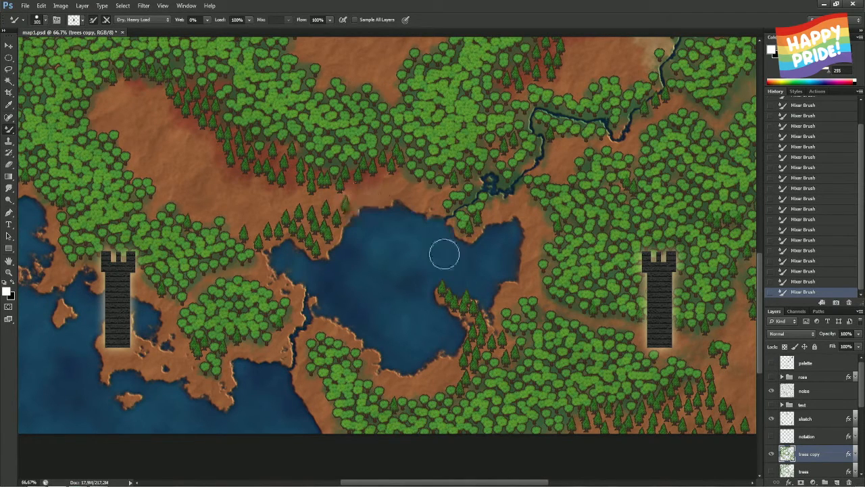
# Paint a line of small pines southwest through the valley above the southeastern mountain peaks
pyautogui.moveTo(441, 266); pyautogui.dragTo(386, 270)
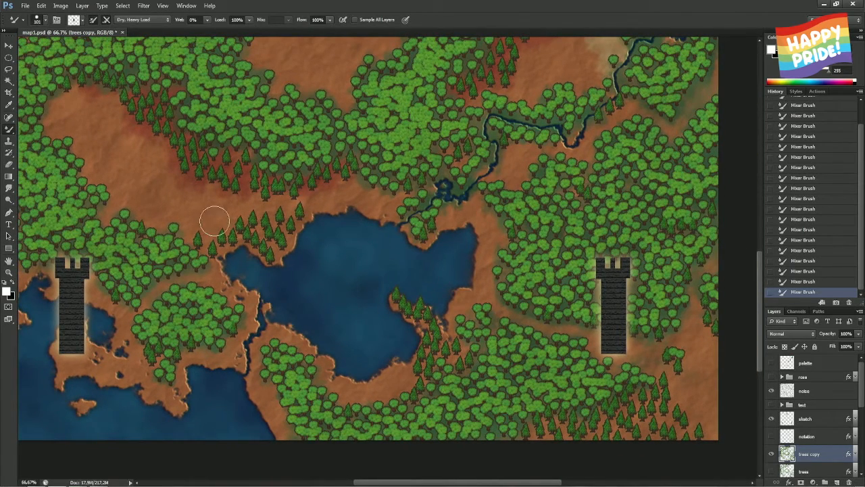
pyautogui.moveTo(161, 208); pyautogui.dragTo(192, 235)
pyautogui.moveTo(348, 257)
pyautogui.mouseDown()
pyautogui.moveTo(429, 315)
pyautogui.moveTo(397, 305)
pyautogui.mouseUp()
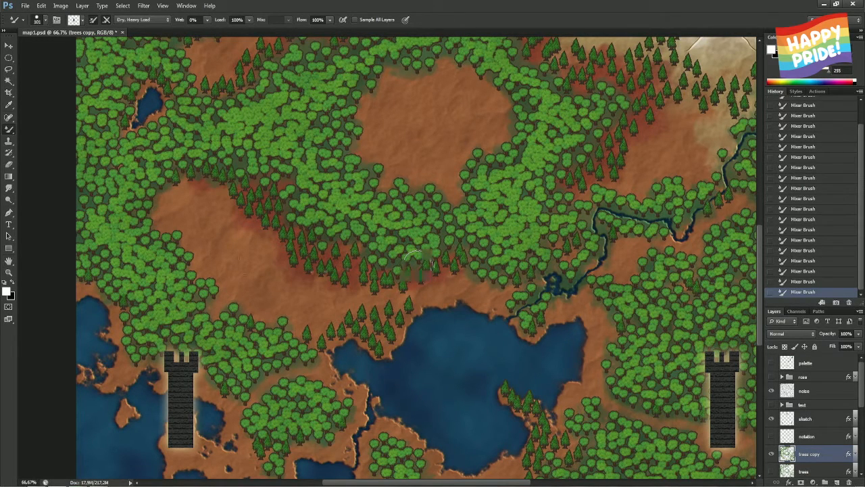
pyautogui.click(271, 232)
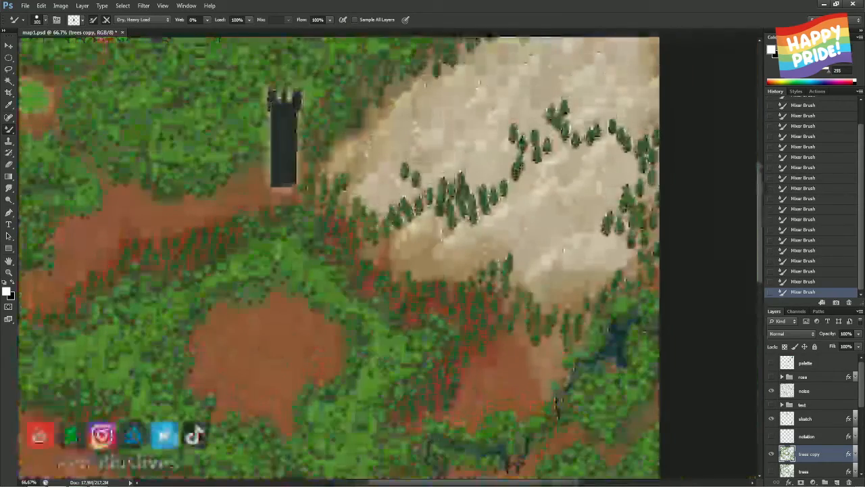
pyautogui.moveTo(588, 219)
pyautogui.mouseDown()
pyautogui.moveTo(595, 228)
pyautogui.moveTo(571, 231)
pyautogui.mouseUp()
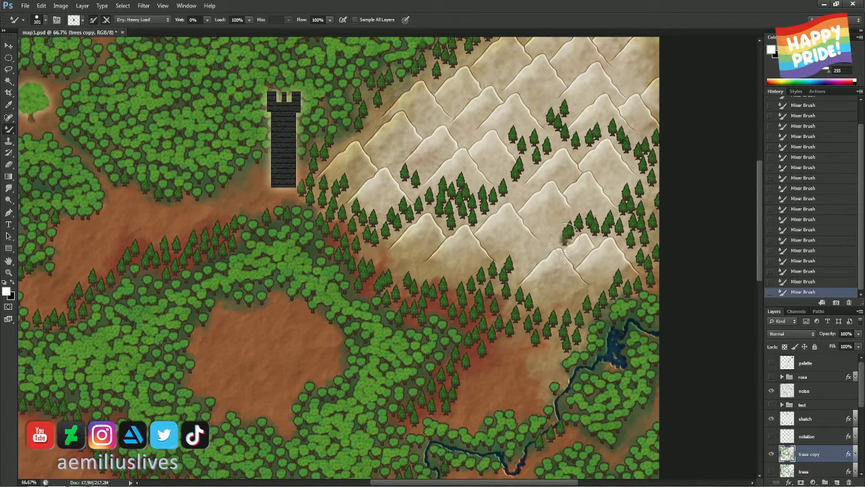
pyautogui.moveTo(567, 237)
pyautogui.mouseDown()
pyautogui.moveTo(558, 231)
pyautogui.moveTo(538, 253)
pyautogui.mouseUp()
pyautogui.click(525, 247)
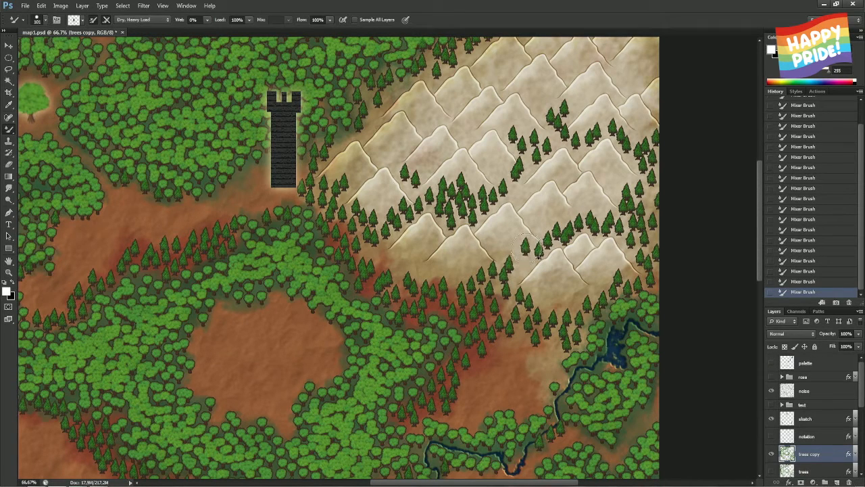
# Fill the lower end of the mountain valley with more small pines, linking the line to the foothill trees
pyautogui.click(527, 256)
pyautogui.click(522, 265)
pyautogui.click(515, 272)
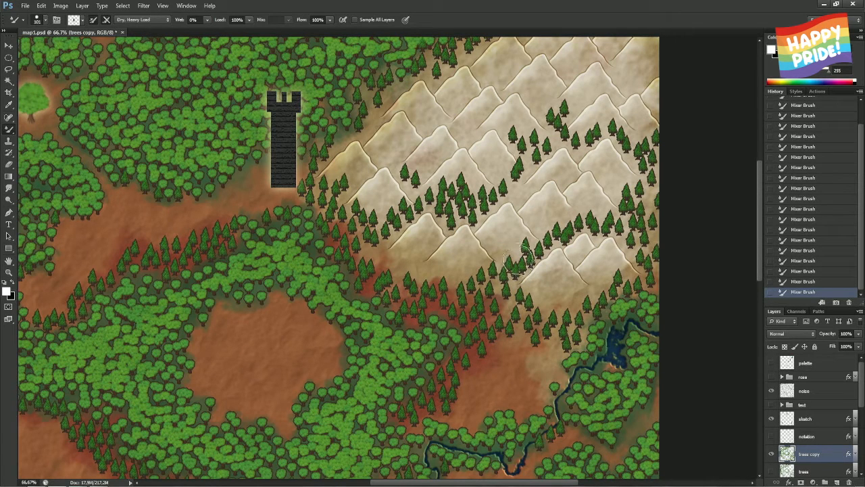
pyautogui.click(512, 247)
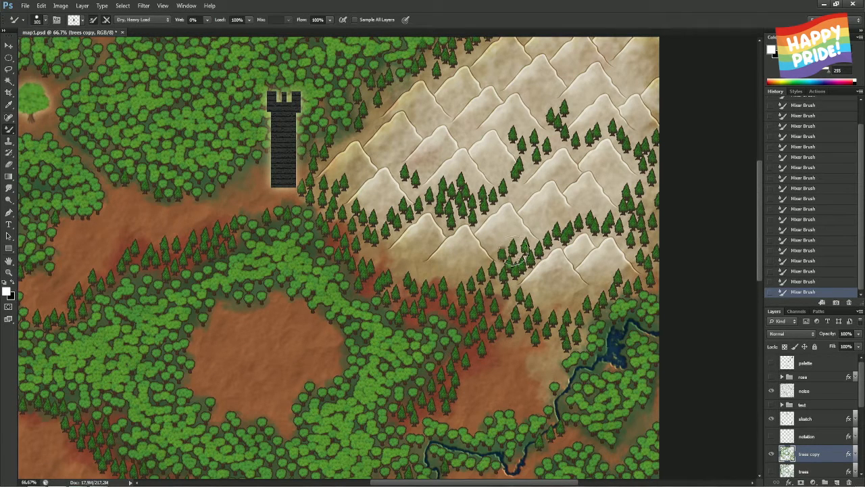
pyautogui.hotkey('ctrl', 'z')
pyautogui.click(497, 257)
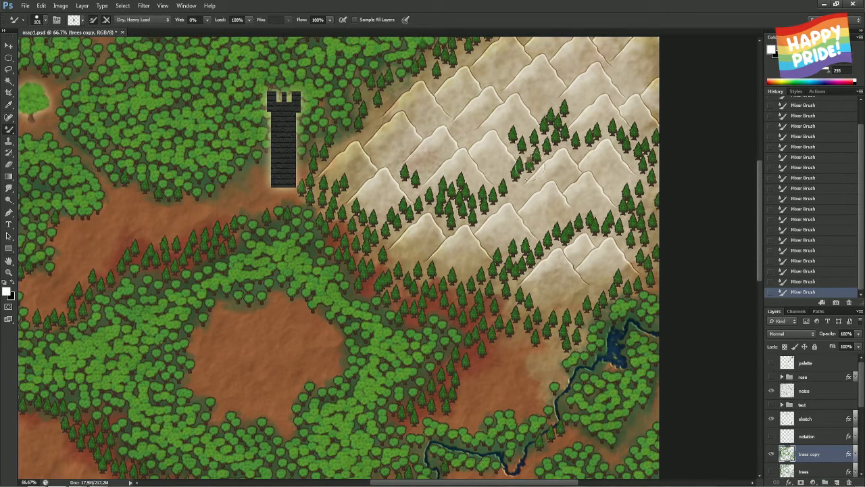
# Add small pines beside the central mountain cluster and in the gap behind the westernmost peaks
pyautogui.click(514, 186)
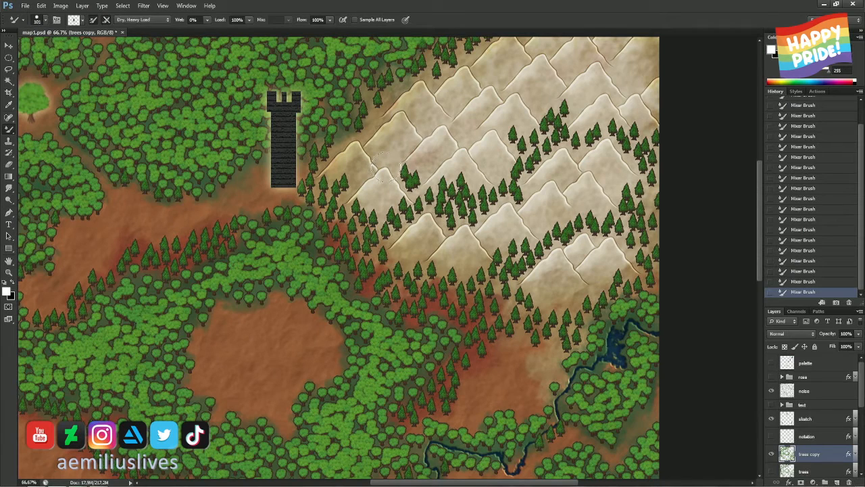
pyautogui.click(390, 159)
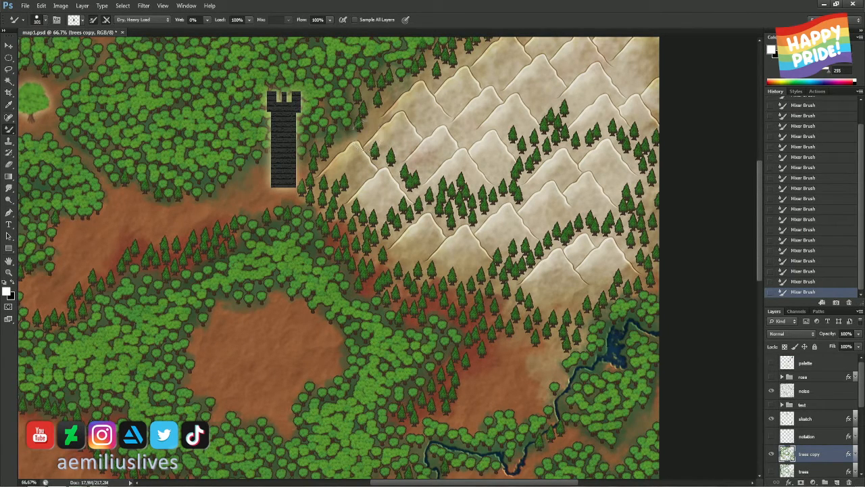
pyautogui.click(377, 157)
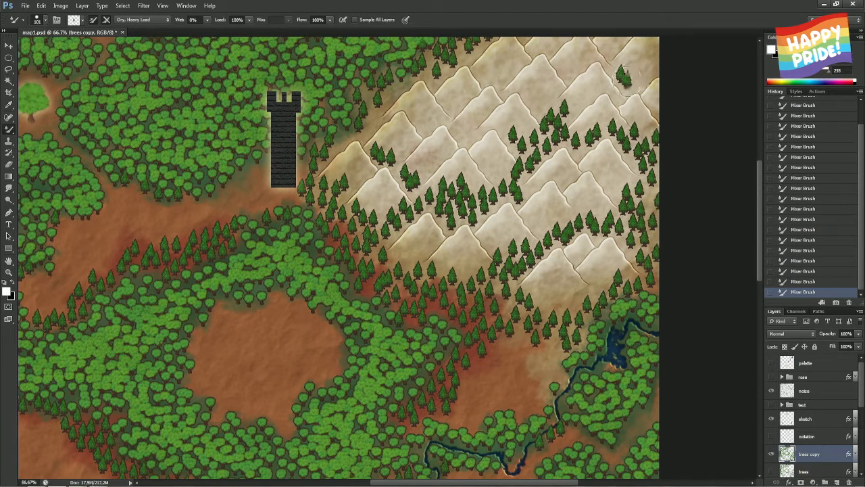
# Paint a small pine cluster among the peaks at the mountains' northeastern edge, undoing misplaced trees, and save the map
pyautogui.click(637, 84)
pyautogui.click(648, 42)
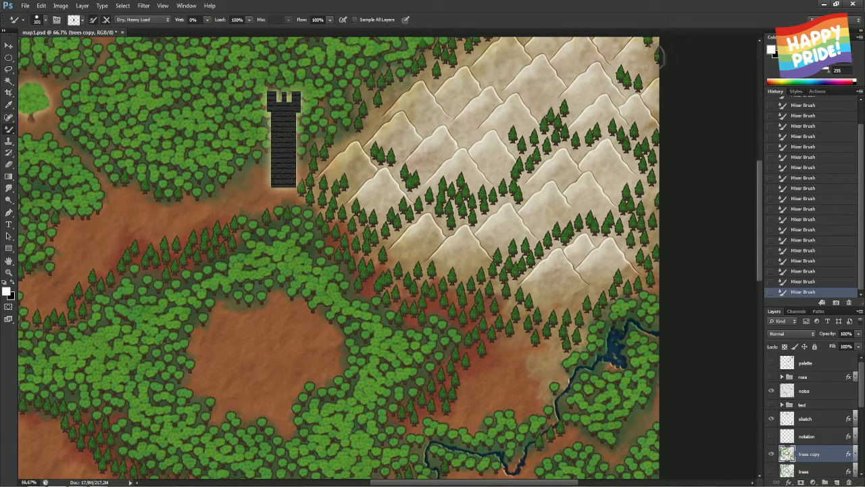
pyautogui.hotkey('ctrl', 'z')
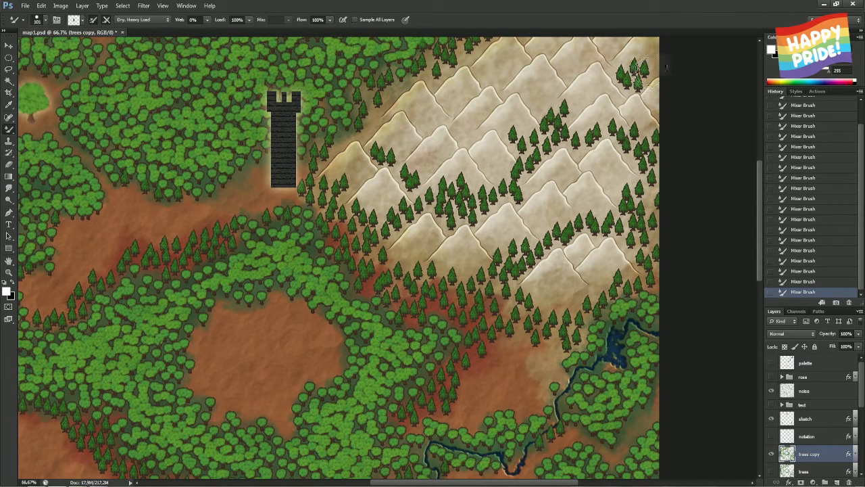
pyautogui.hotkey('ctrl', 'z')
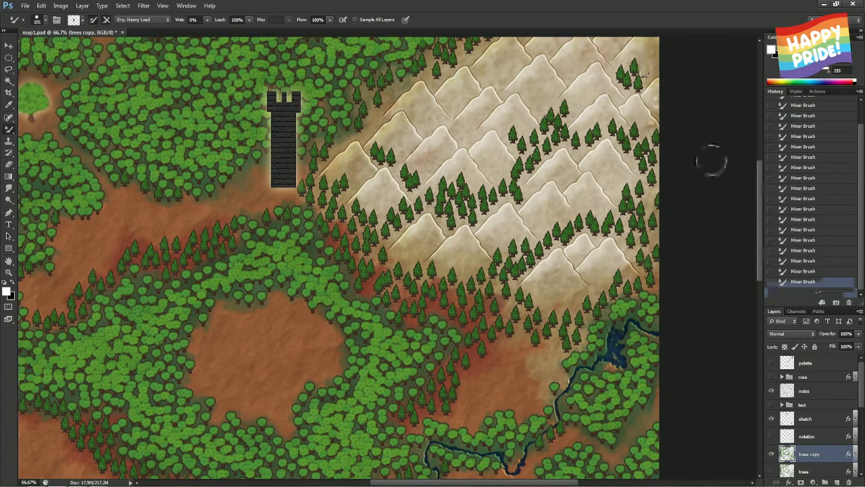
pyautogui.click(645, 61)
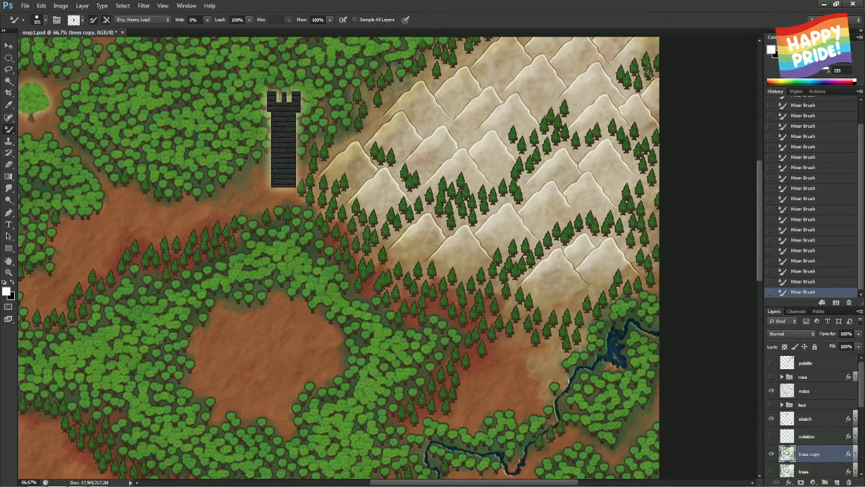
pyautogui.scroll(-3, 577, 299)
pyautogui.hotkey('ctrl', 's')
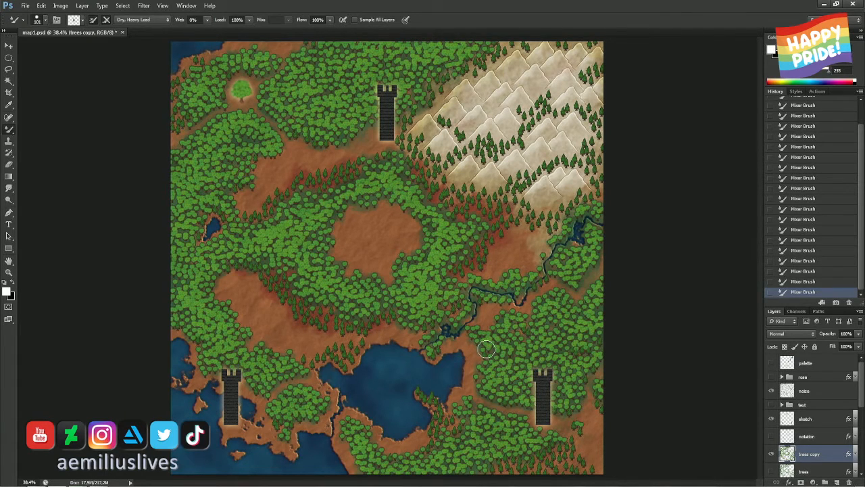
# Paint small pines along the lake's northern shore, filling the bare ground between the forest edge and the river mouth
pyautogui.hotkey('ctrl', '+')
pyautogui.hotkey('ctrl', '+')
pyautogui.hotkey('ctrl', '+')
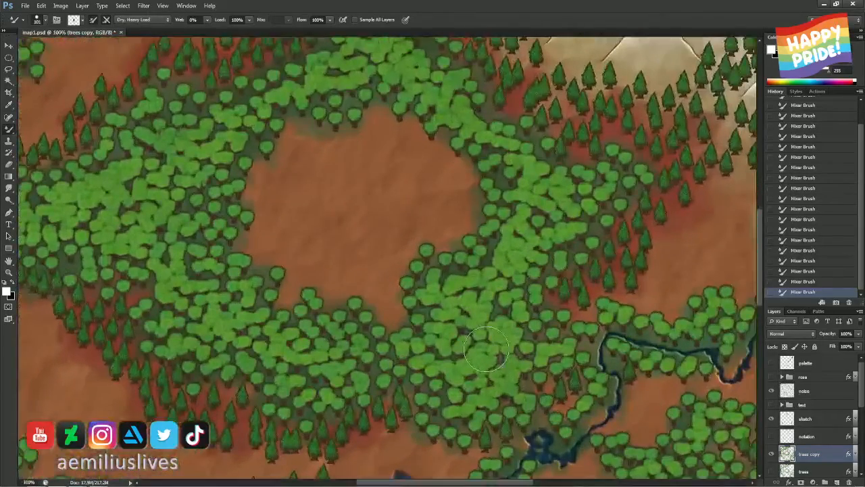
pyautogui.moveTo(482, 349); pyautogui.dragTo(458, 196)
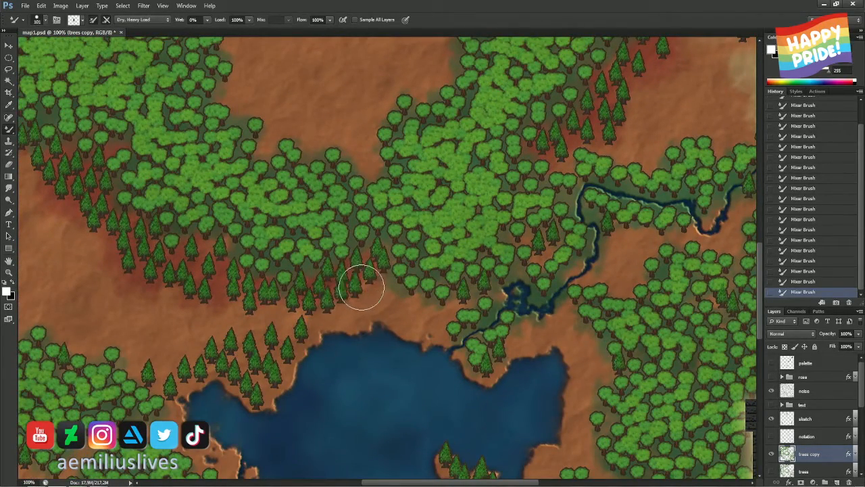
pyautogui.moveTo(387, 291); pyautogui.dragTo(419, 318)
pyautogui.click(419, 312)
pyautogui.hotkey('ctrl', 'z')
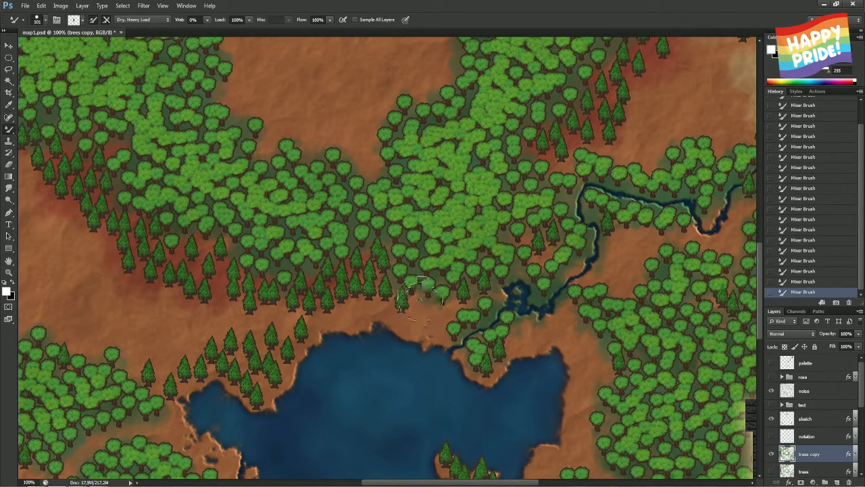
pyautogui.click(420, 297)
pyautogui.click(433, 310)
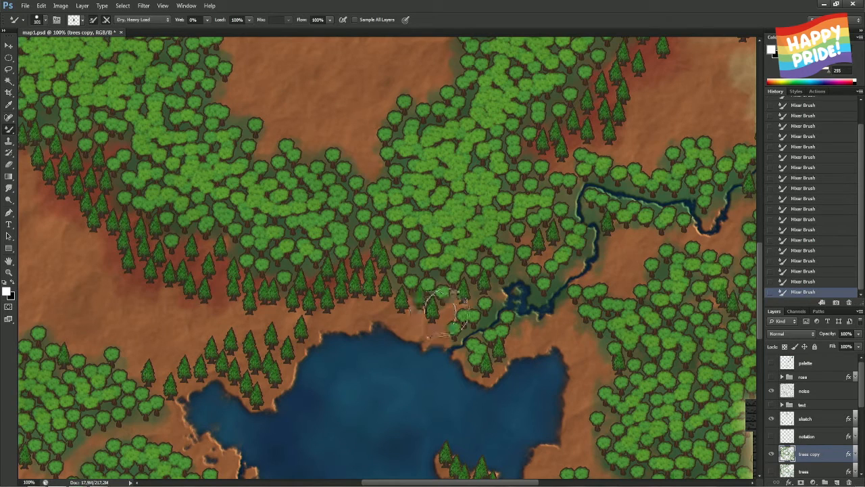
pyautogui.click(447, 310)
pyautogui.click(436, 330)
pyautogui.click(417, 325)
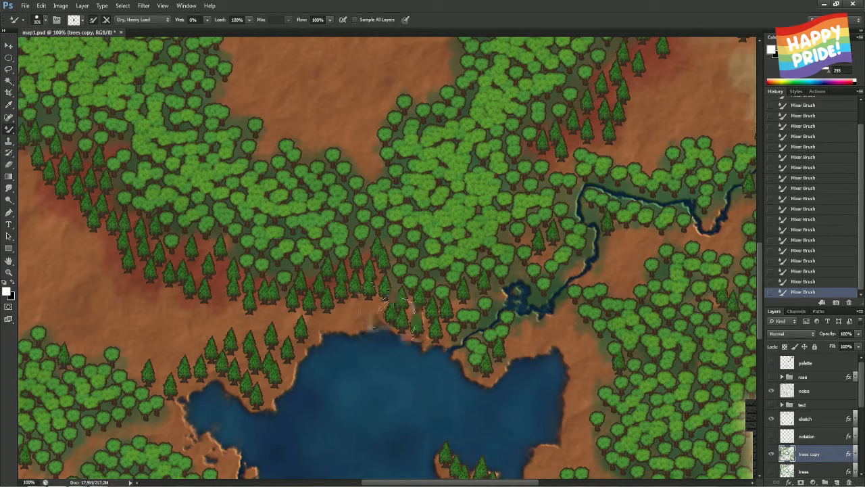
# Extend the pines southwest along the lake shore to join the northwestern bay cluster, undoing overcrowded strokes
pyautogui.click(358, 307)
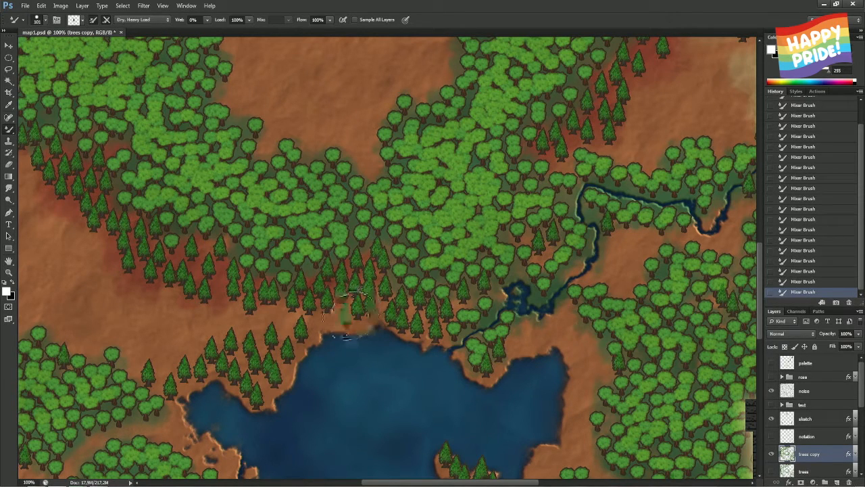
pyautogui.moveTo(353, 298)
pyautogui.mouseDown()
pyautogui.moveTo(309, 313)
pyautogui.moveTo(313, 326)
pyautogui.moveTo(287, 357)
pyautogui.moveTo(291, 368)
pyautogui.moveTo(265, 367)
pyautogui.mouseUp()
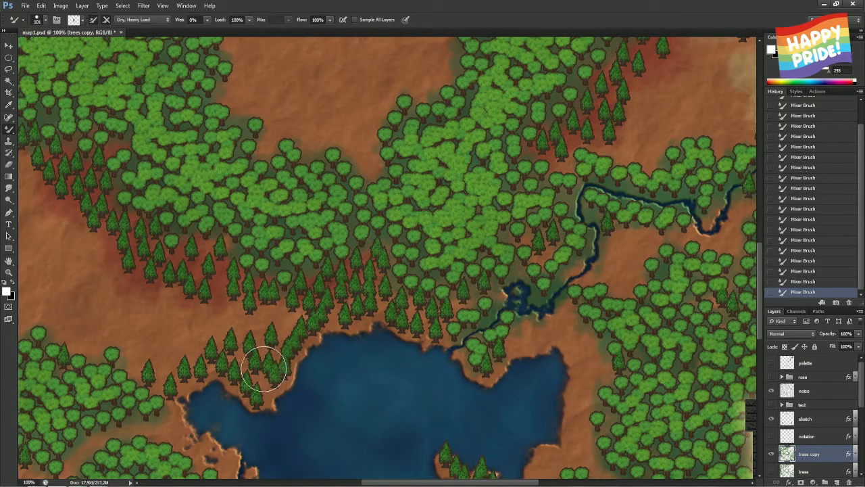
pyautogui.click(808, 272)
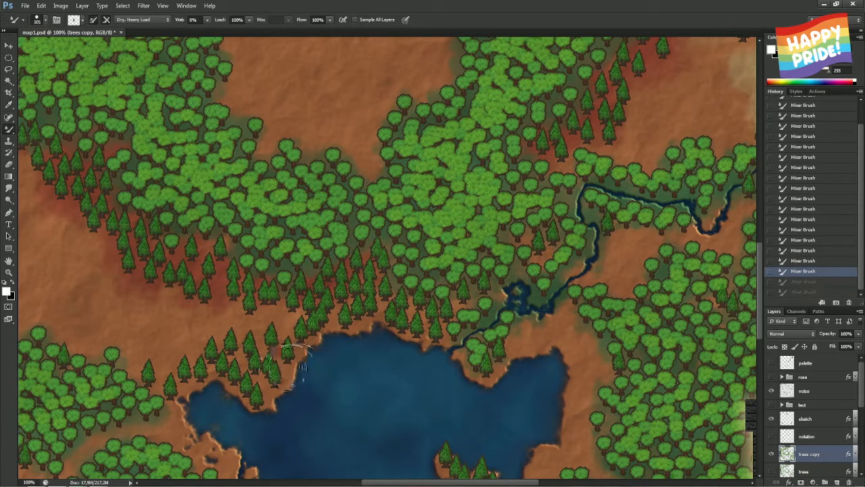
pyautogui.moveTo(296, 365)
pyautogui.mouseDown()
pyautogui.moveTo(289, 358)
pyautogui.moveTo(284, 375)
pyautogui.moveTo(286, 358)
pyautogui.moveTo(297, 386)
pyautogui.moveTo(270, 376)
pyautogui.moveTo(290, 389)
pyautogui.mouseUp()
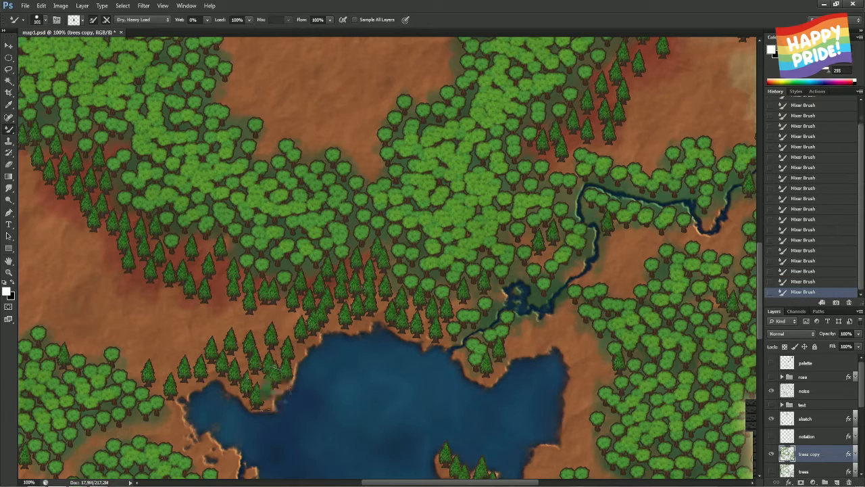
pyautogui.moveTo(173, 382)
pyautogui.mouseDown()
pyautogui.moveTo(201, 384)
pyautogui.moveTo(334, 251)
pyautogui.mouseUp()
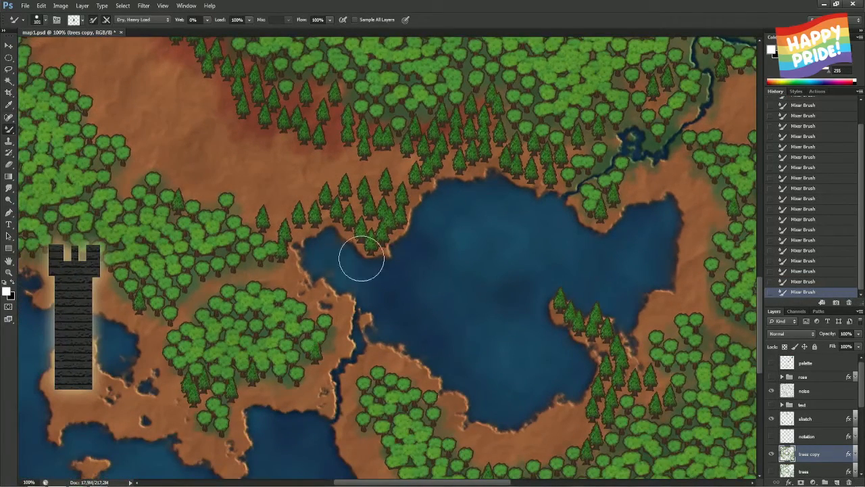
pyautogui.hotkey('ctrl', 'z')
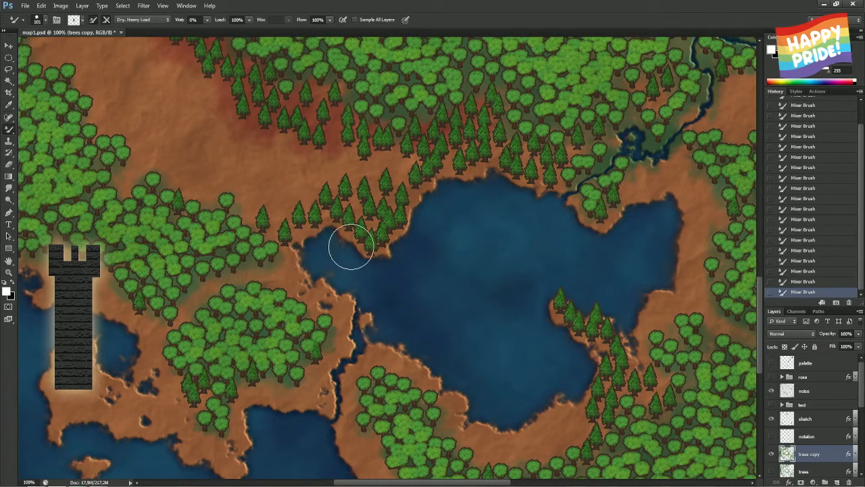
# Lasso the single pine between the northwestern bay and the western forest, delete it, and deselect
pyautogui.press('l')
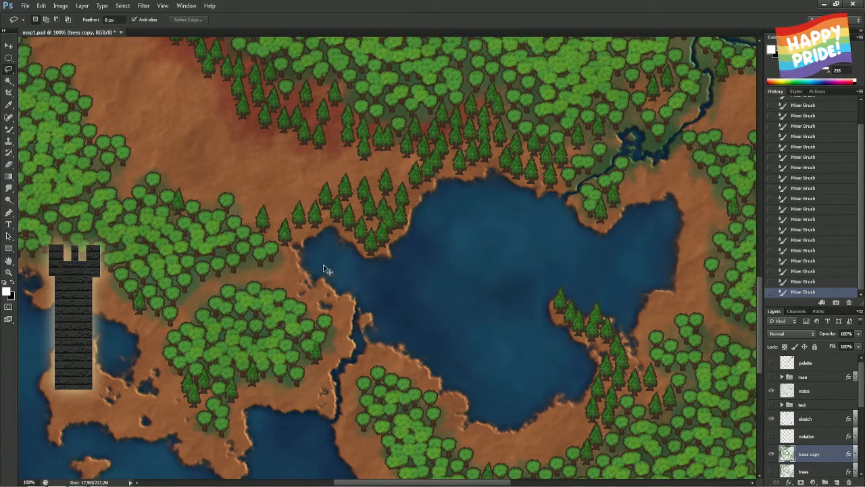
pyautogui.hotkey('ctrl', '+')
pyautogui.hotkey('ctrl', '+')
pyautogui.moveTo(220, 238); pyautogui.dragTo(282, 228)
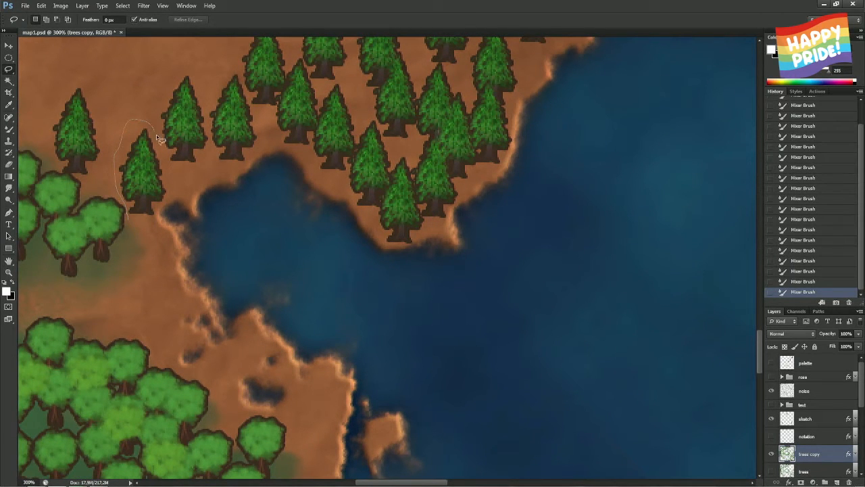
pyautogui.moveTo(169, 170)
pyautogui.mouseDown()
pyautogui.moveTo(178, 206)
pyautogui.moveTo(135, 228)
pyautogui.moveTo(155, 222)
pyautogui.mouseUp()
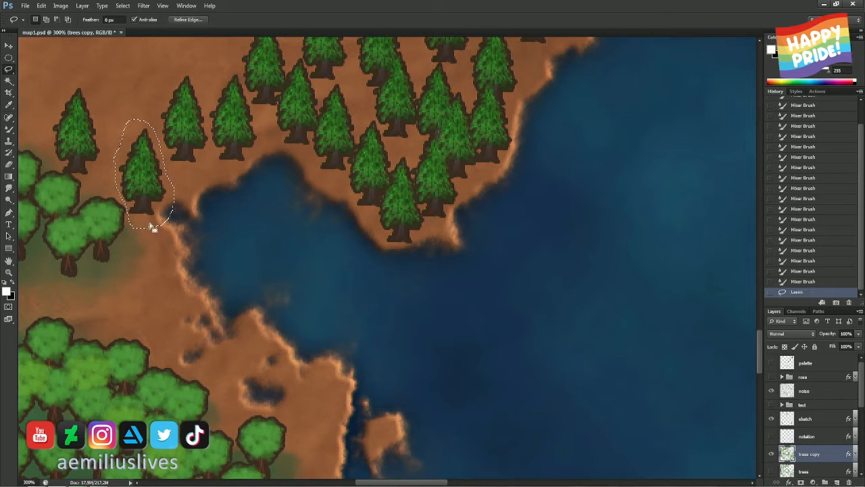
pyautogui.press('Delete')
pyautogui.hotkey('ctrl', 'd')
pyautogui.hotkey('ctrl', '-')
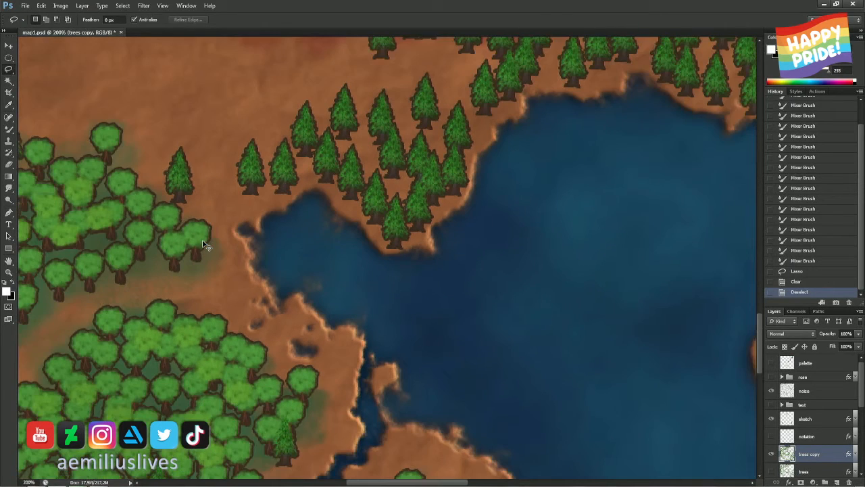
# Add two small pines along the northern edge of the round-tree forest west of the bay
pyautogui.moveTo(206, 245); pyautogui.dragTo(363, 271)
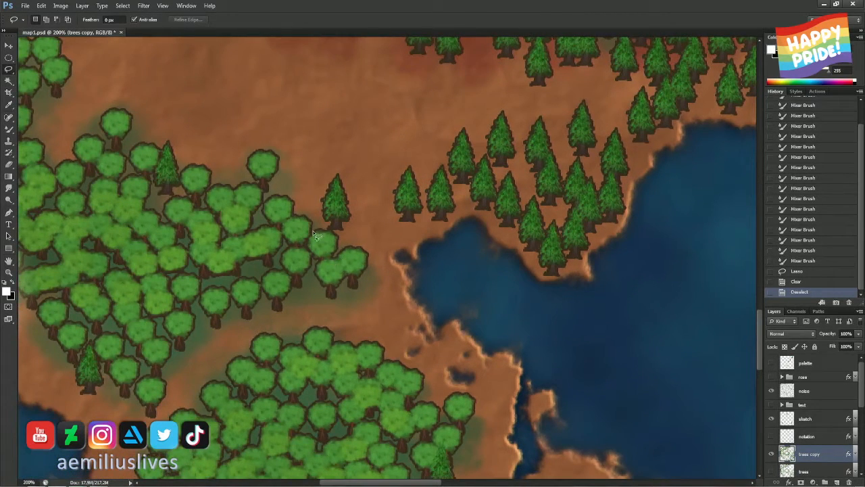
pyautogui.press('b')
pyautogui.click(309, 179)
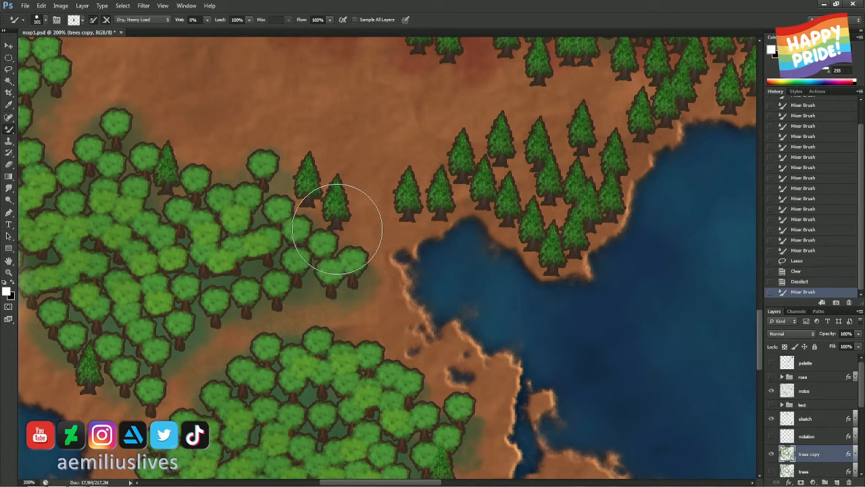
pyautogui.click(227, 150)
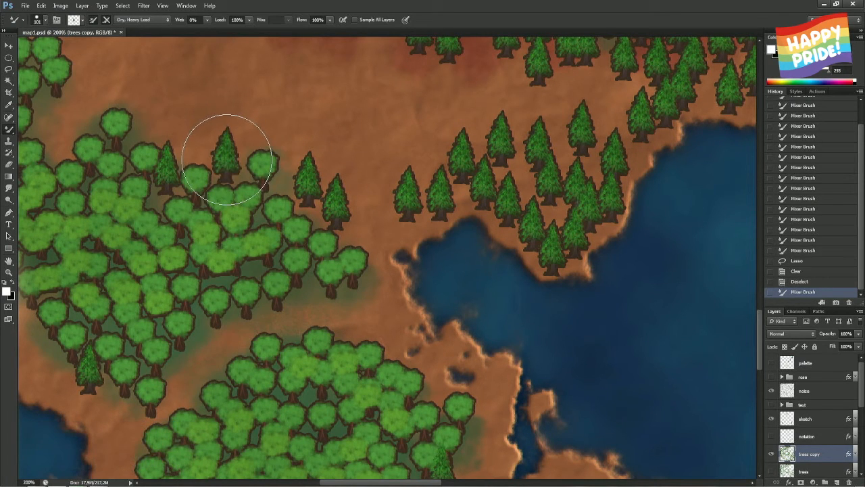
# Paint small pines along the southern edge of the forest west of the northern tower
pyautogui.moveTo(243, 169); pyautogui.dragTo(361, 151)
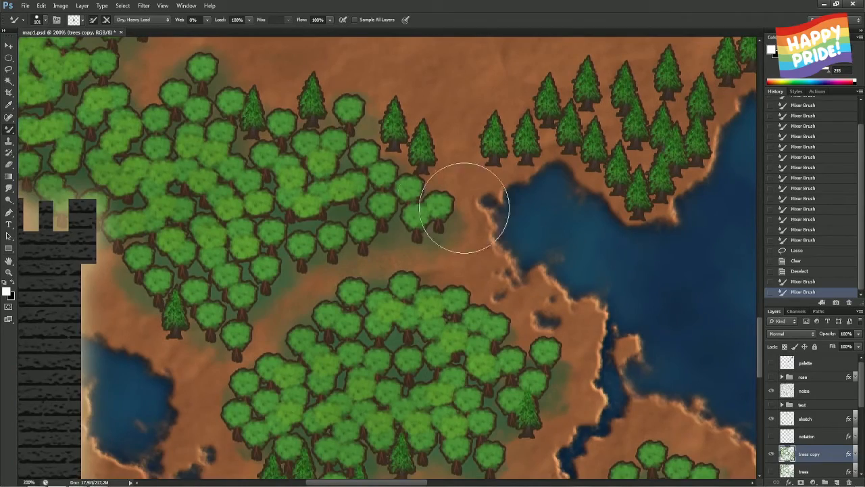
pyautogui.hotkey('ctrl', '-')
pyautogui.hotkey('ctrl', '-')
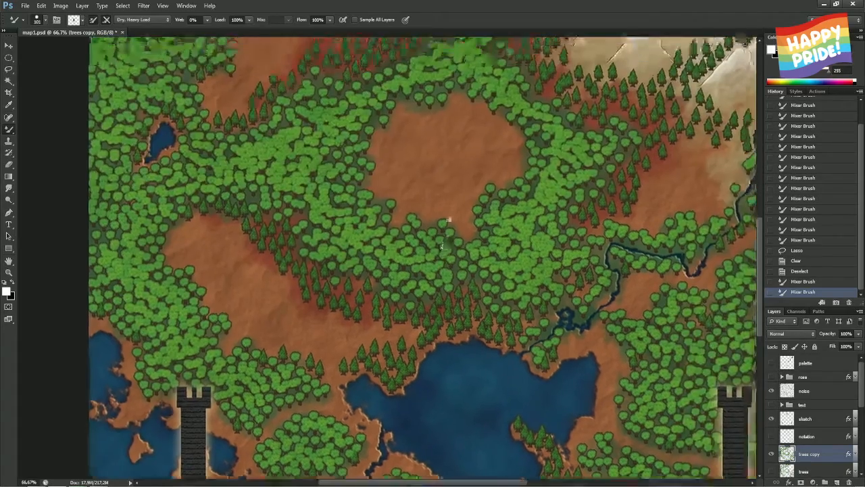
pyautogui.moveTo(459, 159); pyautogui.dragTo(431, 282)
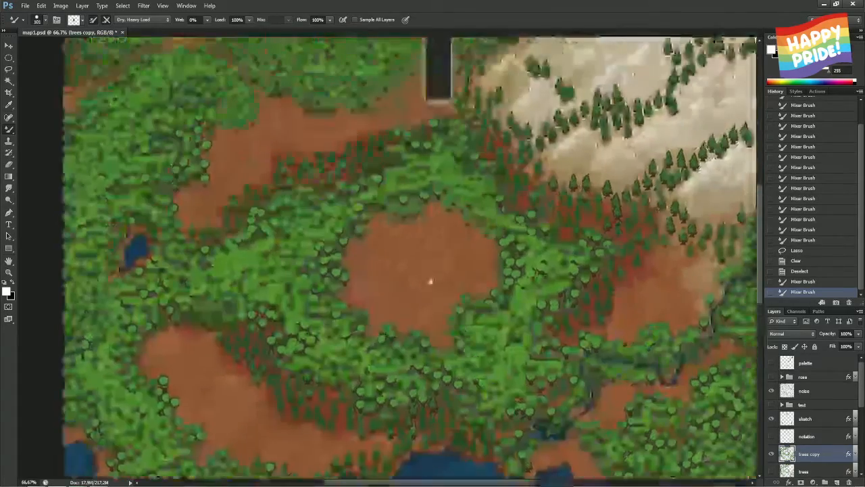
pyautogui.moveTo(434, 228); pyautogui.dragTo(410, 292)
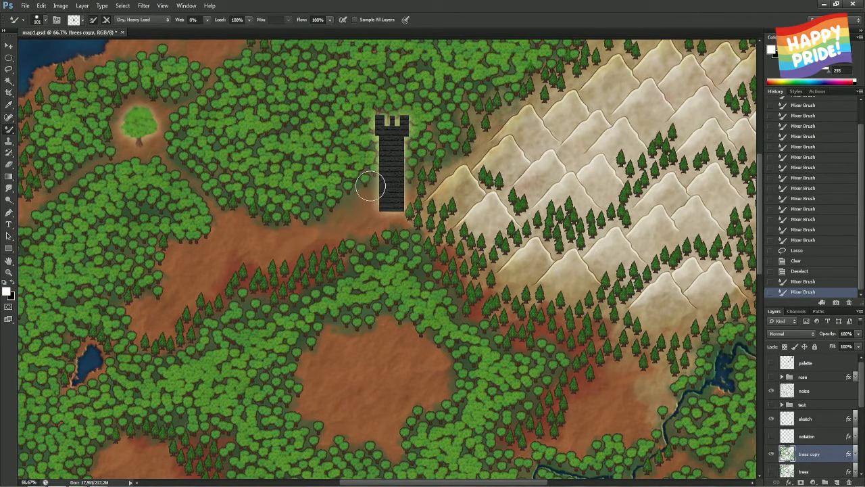
pyautogui.moveTo(371, 183)
pyautogui.mouseDown()
pyautogui.moveTo(369, 196)
pyautogui.moveTo(343, 193)
pyautogui.moveTo(347, 208)
pyautogui.mouseUp()
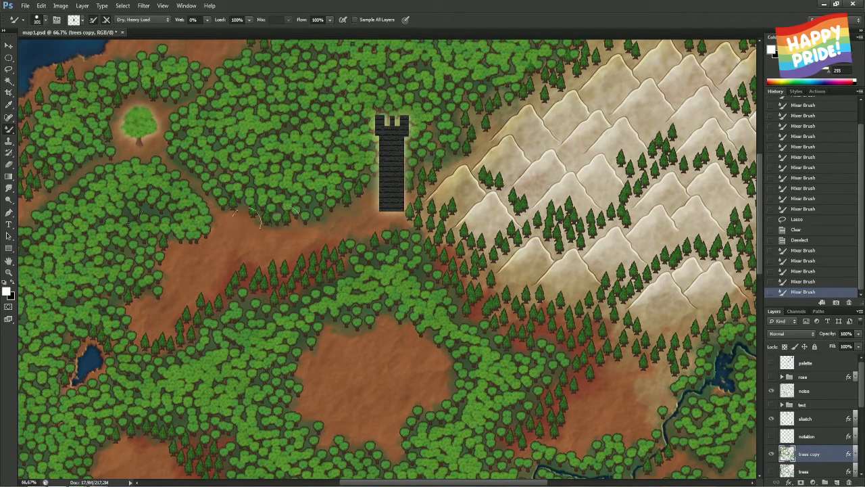
# Dot small pines along the forest edge above the large lone tree's clearing and in the forest southeast of it
pyautogui.moveTo(139, 208); pyautogui.dragTo(341, 239)
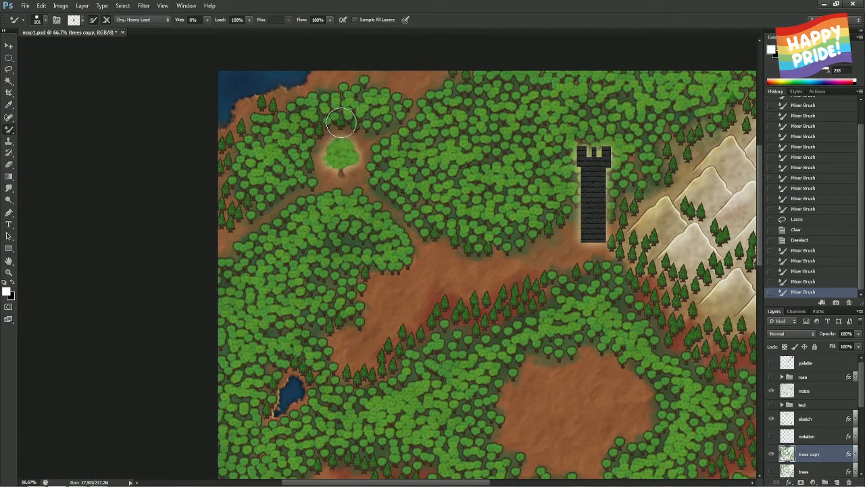
pyautogui.click(341, 124)
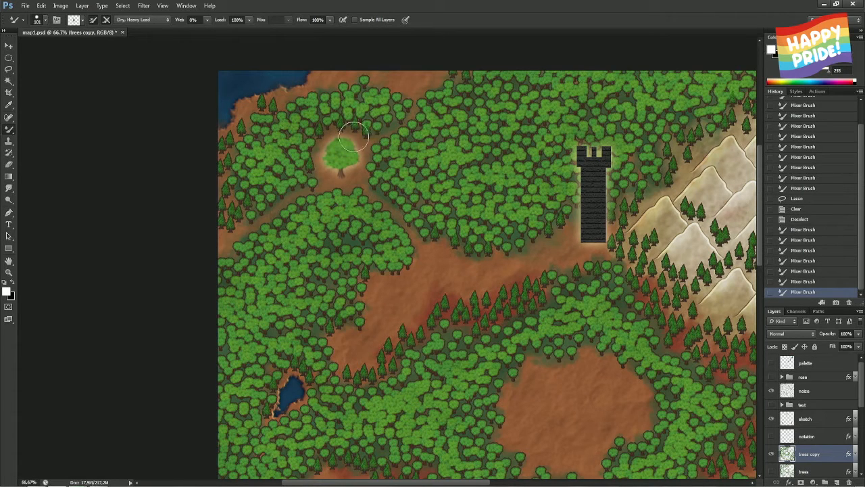
pyautogui.click(364, 132)
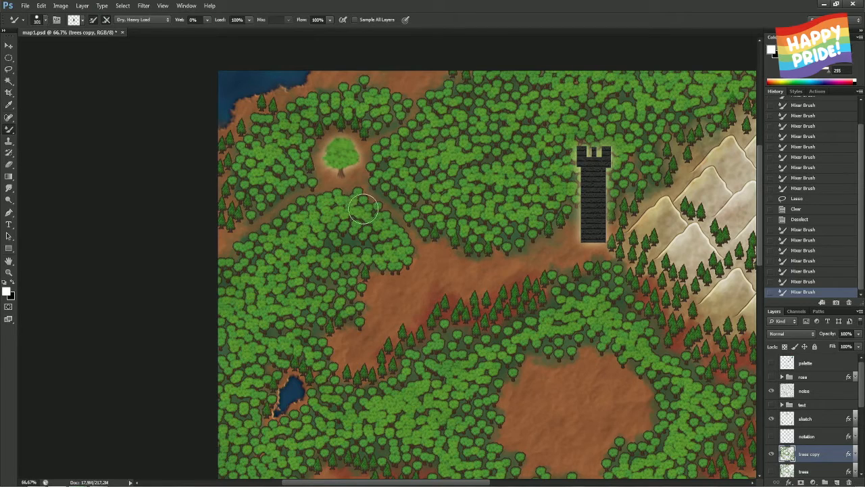
pyautogui.moveTo(369, 221); pyautogui.dragTo(275, 189)
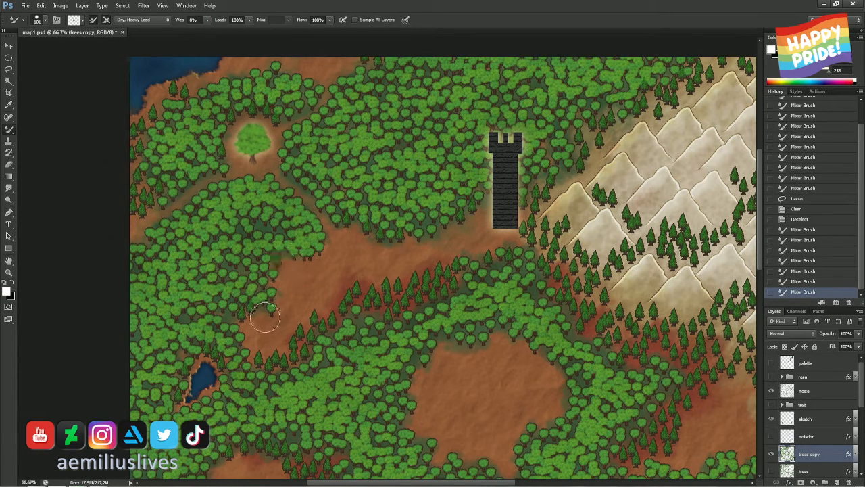
# Add small pines along the western forest edge of the long dirt clearing and between the northern tower and the mountains
pyautogui.moveTo(245, 324)
pyautogui.mouseDown()
pyautogui.moveTo(294, 322)
pyautogui.moveTo(246, 322)
pyautogui.mouseUp()
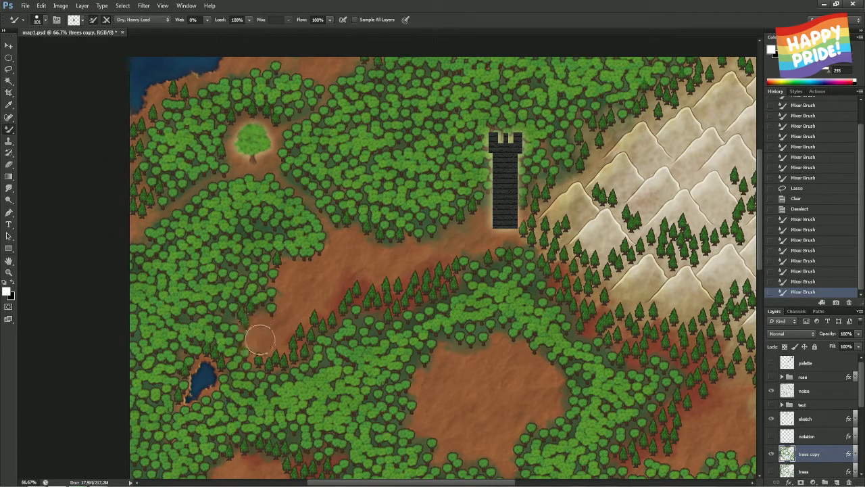
pyautogui.moveTo(497, 190); pyautogui.dragTo(419, 217)
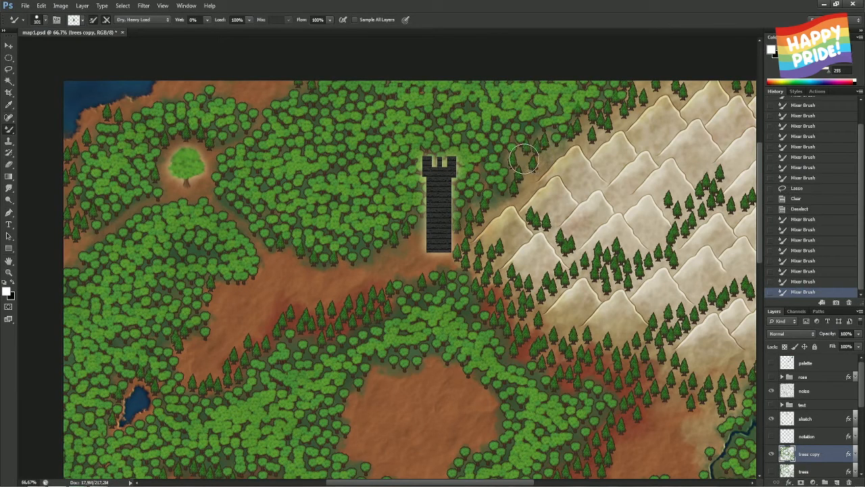
pyautogui.click(524, 160)
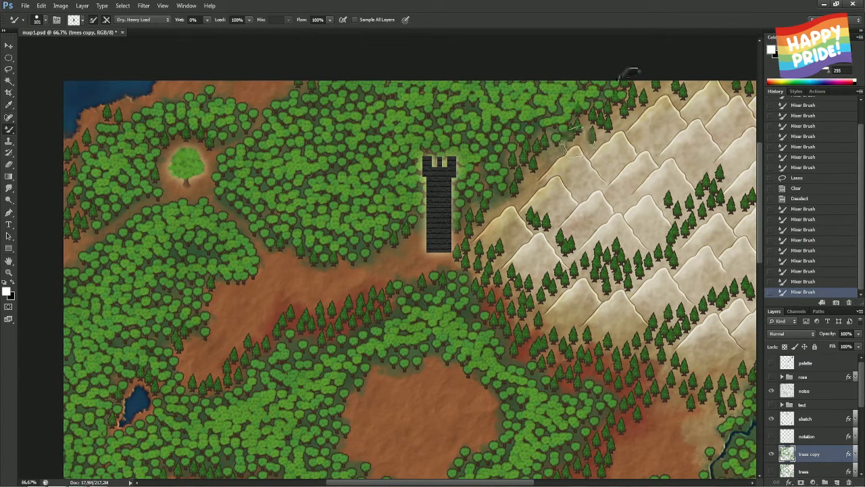
pyautogui.click(641, 77)
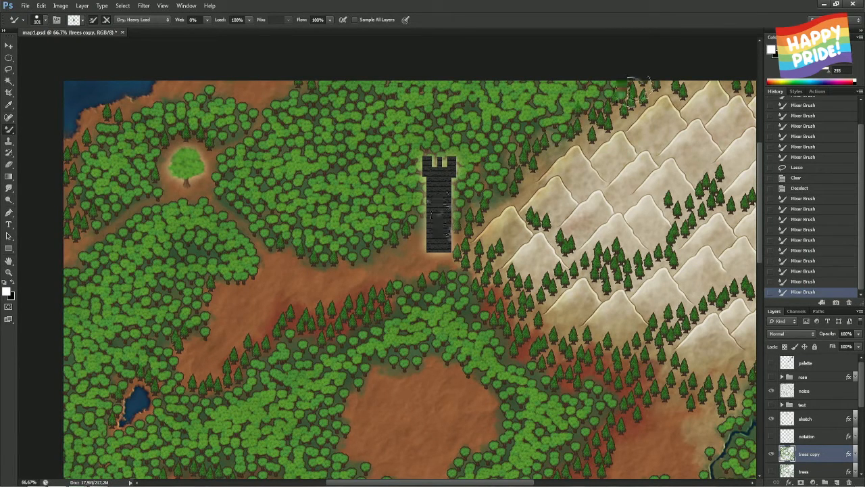
pyautogui.click(497, 201)
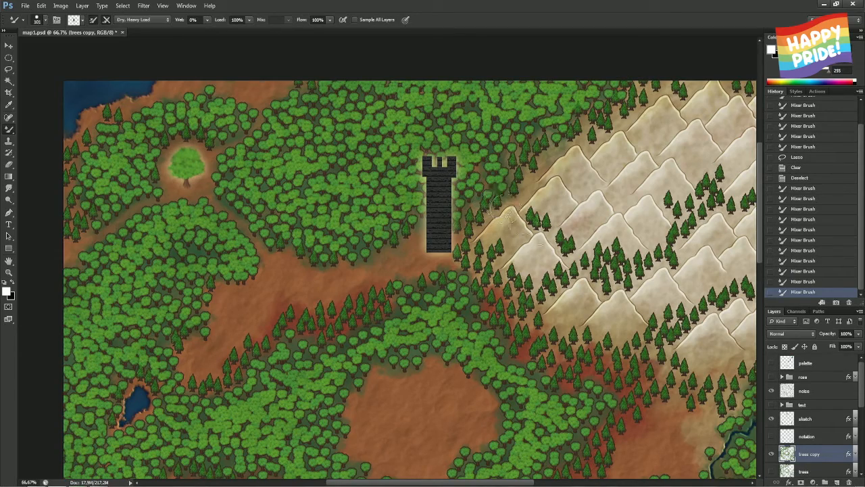
# Paint small pines over the reddish ground south of the mountains and along the adjoining round-tree forest edge
pyautogui.moveTo(503, 267); pyautogui.dragTo(397, 187)
pyautogui.moveTo(447, 253); pyautogui.dragTo(415, 205)
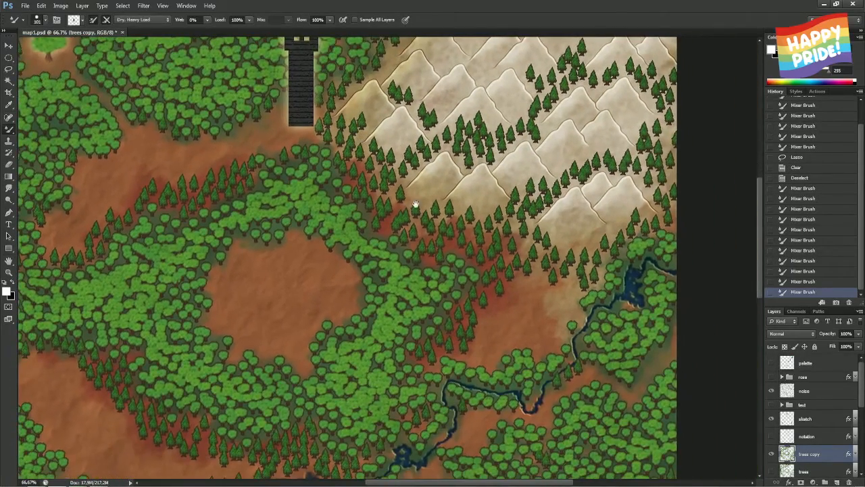
pyautogui.click(452, 241)
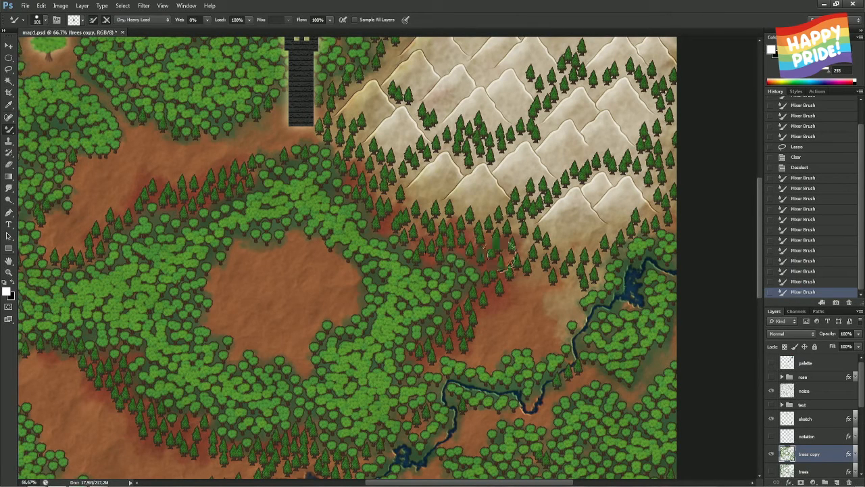
pyautogui.click(386, 230)
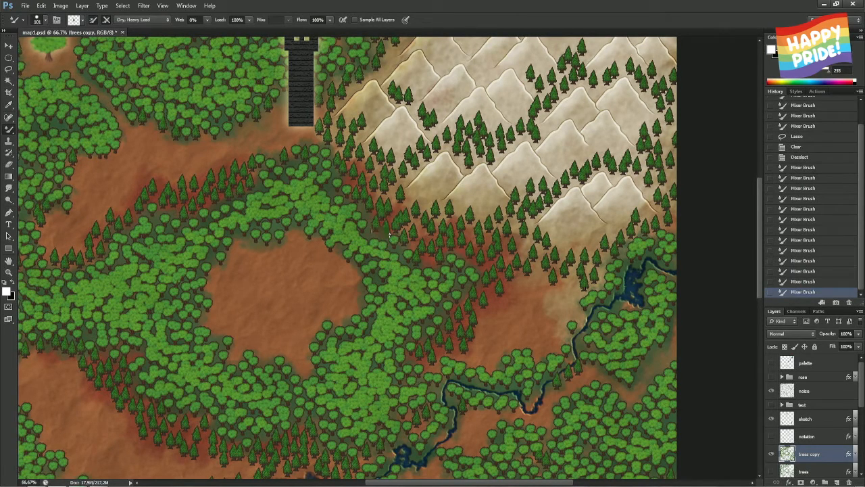
pyautogui.click(367, 228)
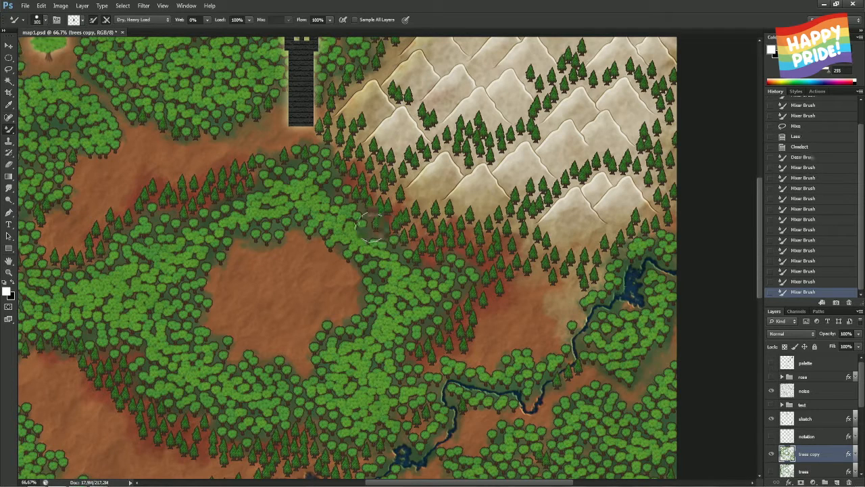
pyautogui.hotkey('ctrl', 'z')
pyautogui.moveTo(369, 230)
pyautogui.mouseDown()
pyautogui.moveTo(466, 237)
pyautogui.moveTo(477, 250)
pyautogui.moveTo(450, 249)
pyautogui.mouseUp()
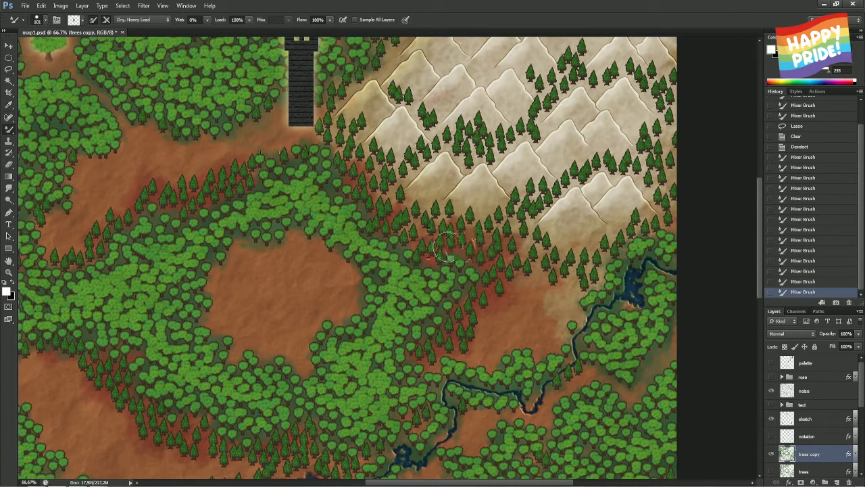
# Dot small pines through the forests southeast of the river and on the pale ground beside its upper stretch
pyautogui.click(271, 150)
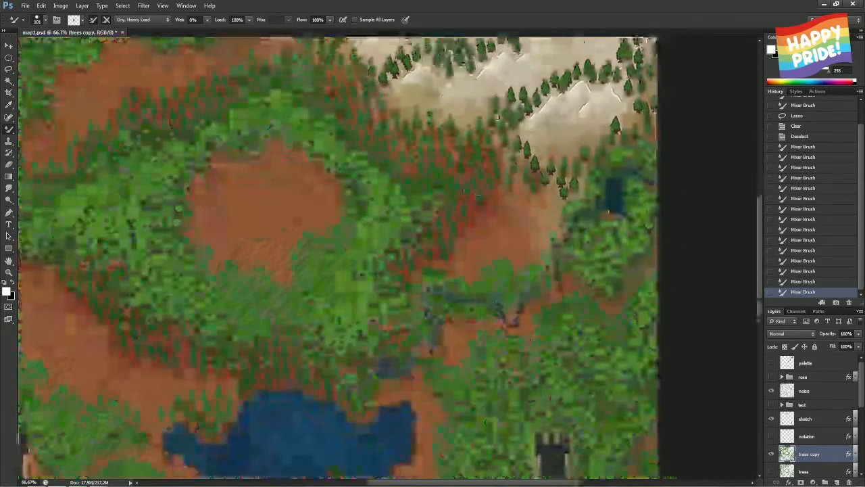
pyautogui.moveTo(573, 306); pyautogui.dragTo(538, 218)
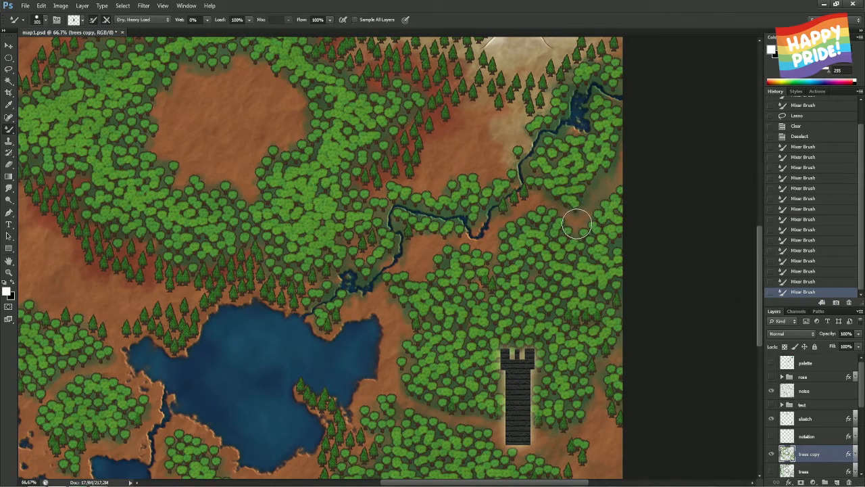
pyautogui.click(576, 225)
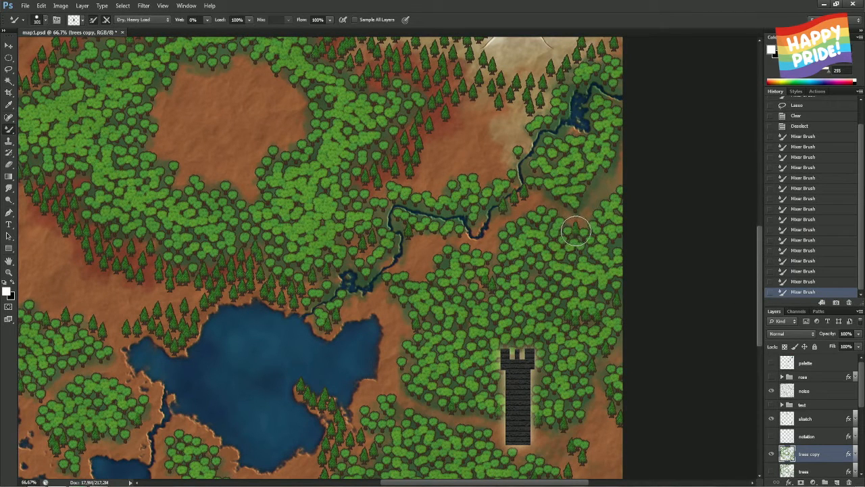
pyautogui.moveTo(508, 235); pyautogui.dragTo(491, 251)
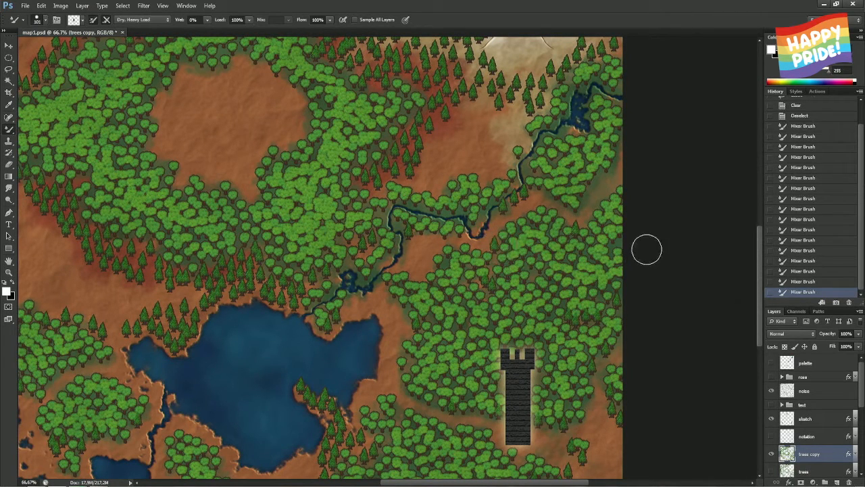
pyautogui.click(589, 189)
pyautogui.click(601, 169)
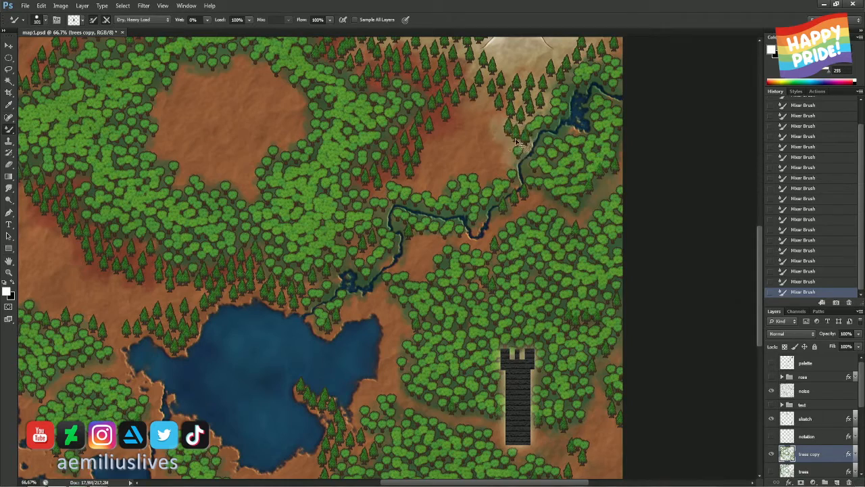
pyautogui.scroll(3, 521, 117)
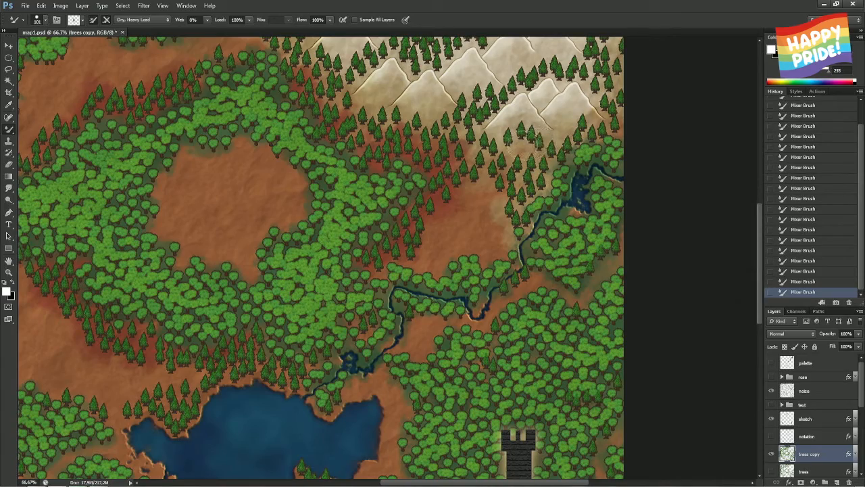
# Paint more small pines along the forest edge west of the mountains and atop the ring forest south of the northern tower
pyautogui.moveTo(407, 165); pyautogui.dragTo(511, 236)
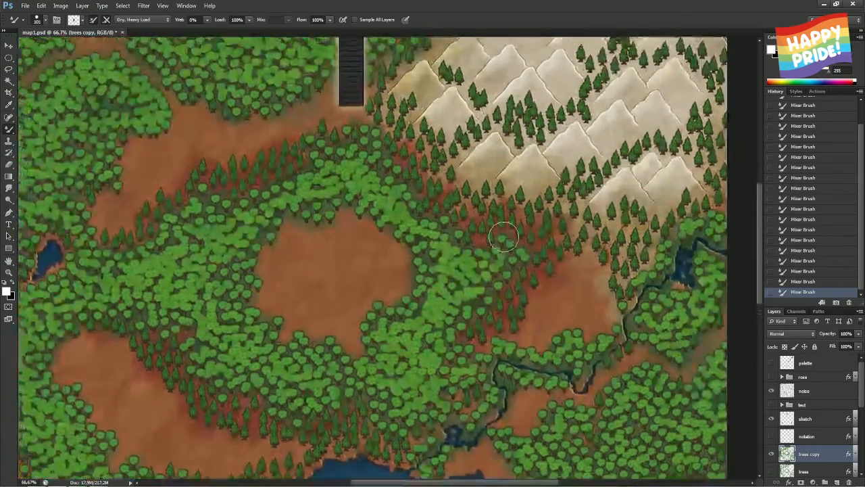
pyautogui.moveTo(446, 81); pyautogui.dragTo(446, 140)
pyautogui.moveTo(436, 109); pyautogui.dragTo(446, 121)
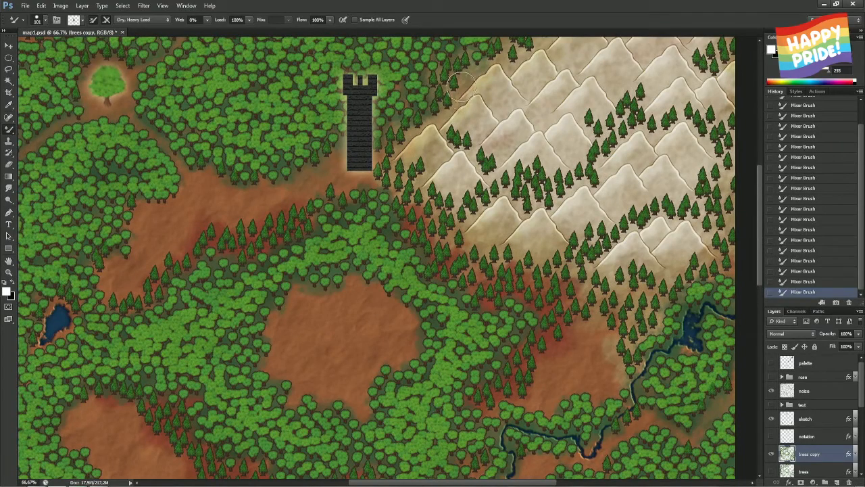
pyautogui.moveTo(497, 60); pyautogui.dragTo(448, 137)
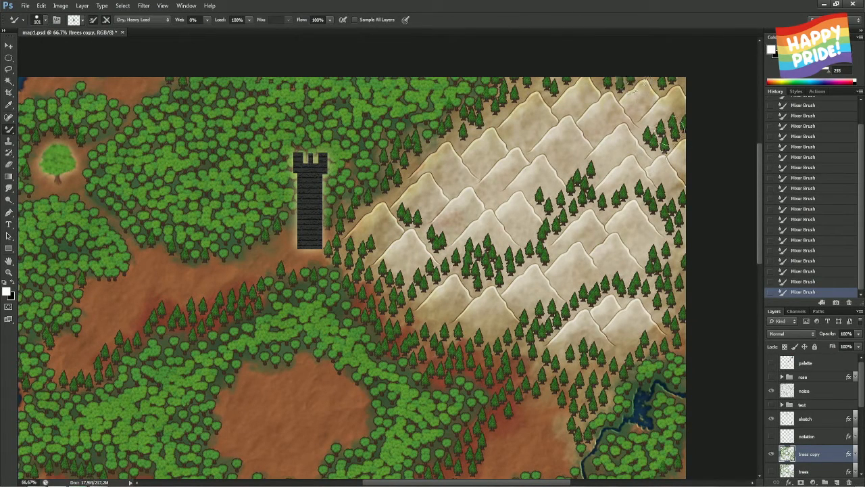
pyautogui.moveTo(211, 196); pyautogui.dragTo(438, 114)
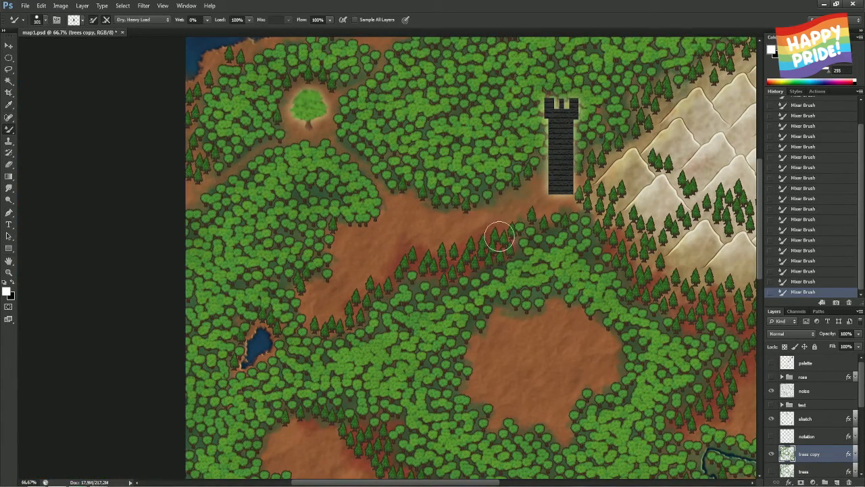
pyautogui.moveTo(498, 231); pyautogui.dragTo(464, 110)
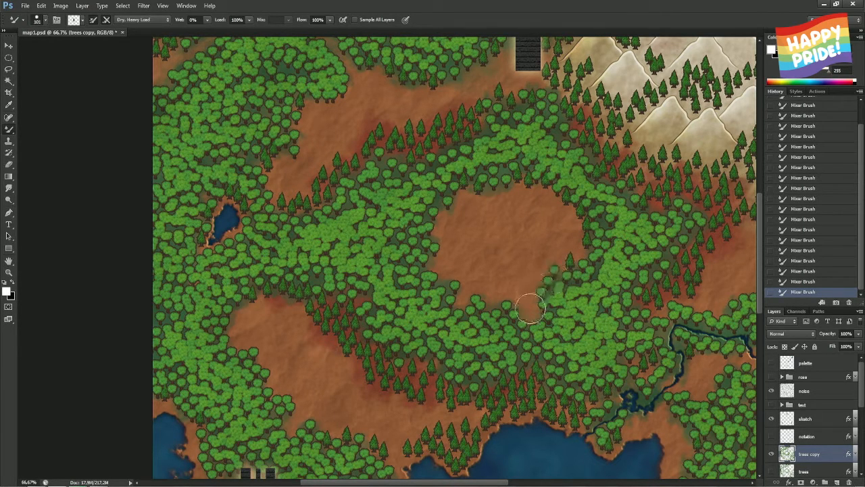
pyautogui.moveTo(526, 226)
pyautogui.mouseDown()
pyautogui.moveTo(438, 192)
pyautogui.moveTo(413, 192)
pyautogui.mouseUp()
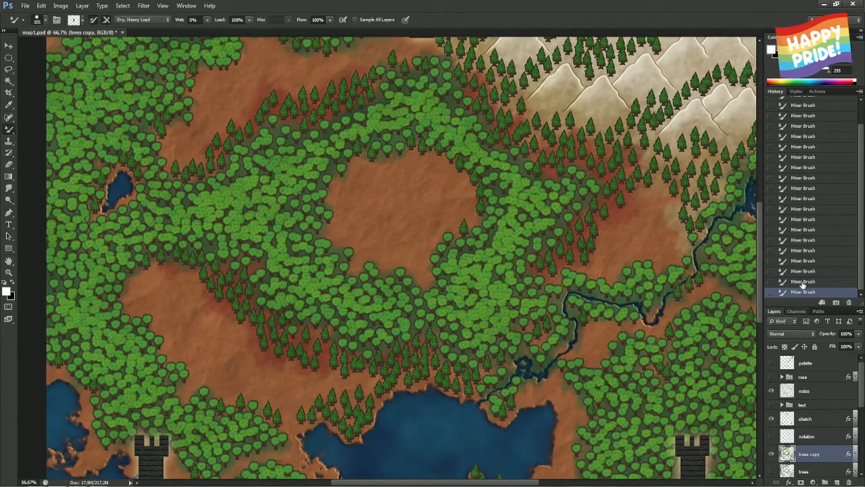
pyautogui.click(805, 260)
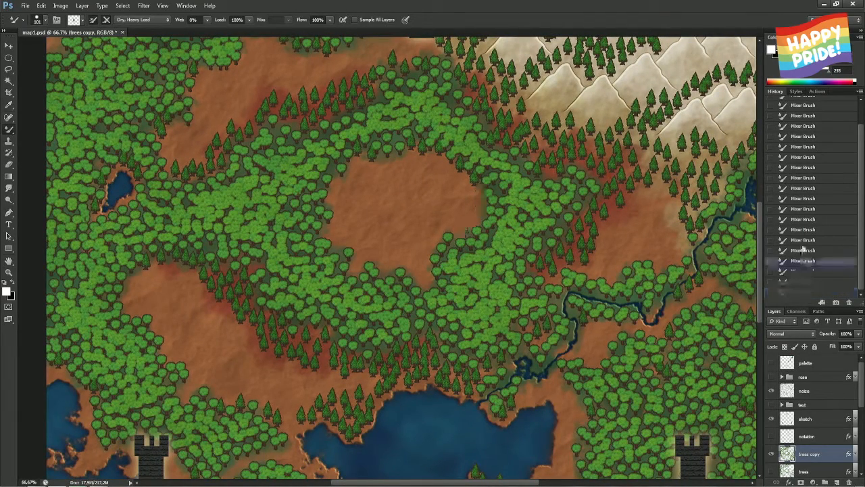
pyautogui.click(805, 240)
pyautogui.click(805, 222)
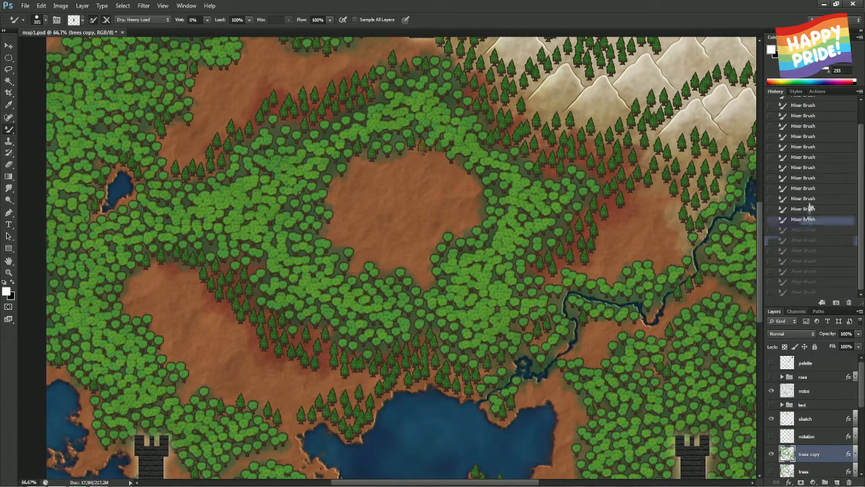
pyautogui.click(809, 201)
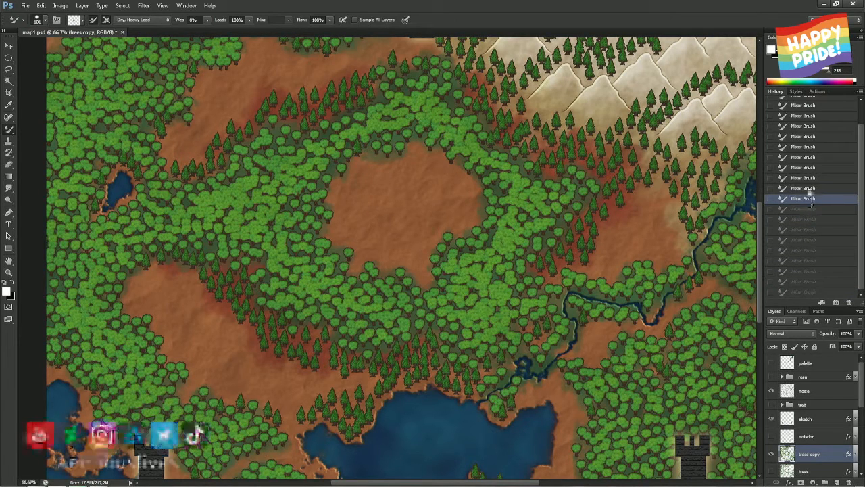
pyautogui.click(808, 189)
# Add small pines along the forest edge south of the western clearing and beside the southwestern tower
pyautogui.moveTo(226, 264); pyautogui.dragTo(355, 157)
pyautogui.moveTo(314, 269); pyautogui.dragTo(311, 280)
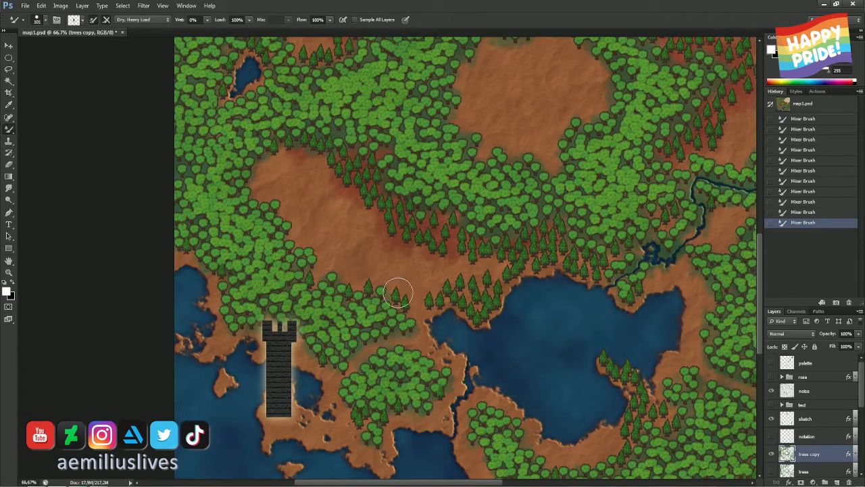
pyautogui.click(302, 340)
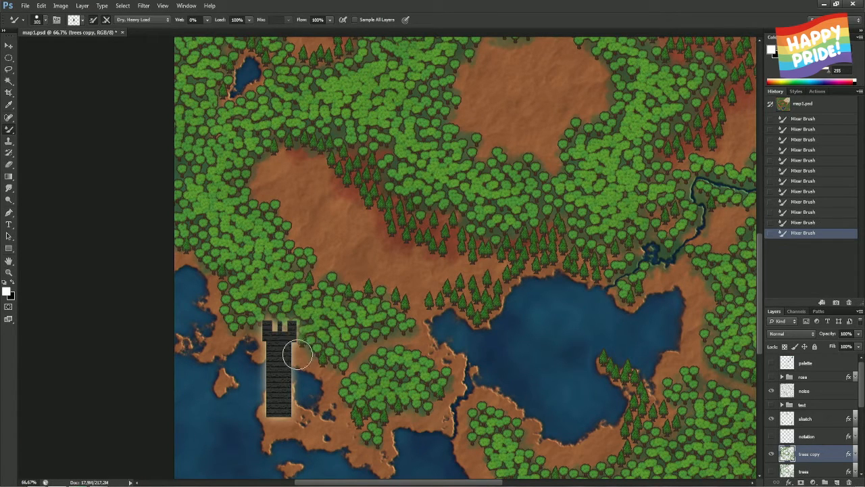
pyautogui.click(269, 331)
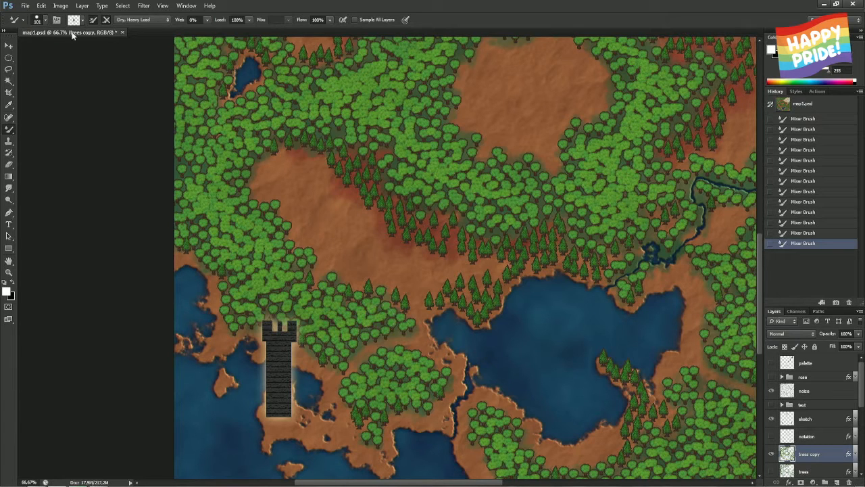
pyautogui.moveTo(431, 376); pyautogui.dragTo(435, 405)
pyautogui.hotkey('ctrl', 'z')
pyautogui.click(427, 415)
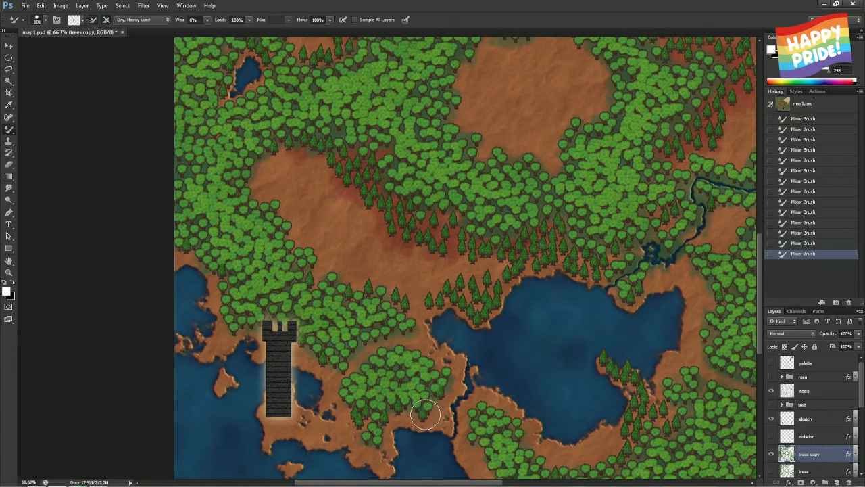
pyautogui.hotkey('ctrl', 'z')
# Paint a small elongated island in the middle of the large lake on the water layer's mask with the Brush tool
pyautogui.moveTo(440, 344); pyautogui.dragTo(412, 257)
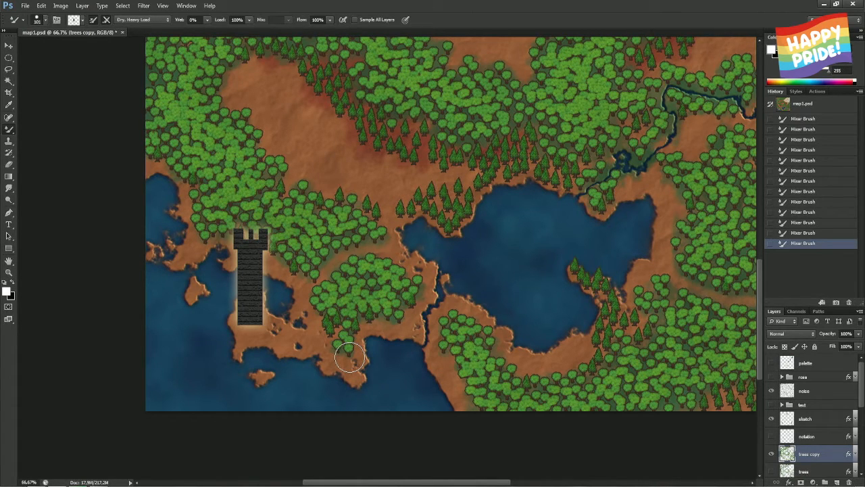
pyautogui.moveTo(861, 395); pyautogui.dragTo(859, 434)
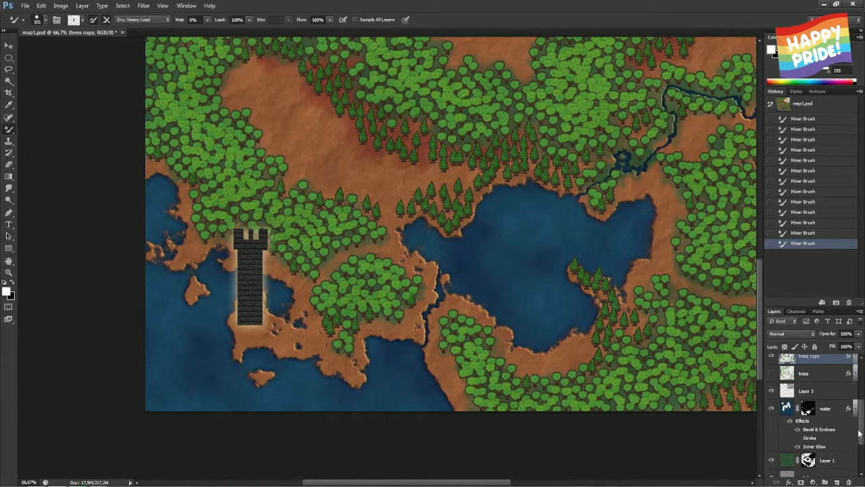
pyautogui.click(809, 408)
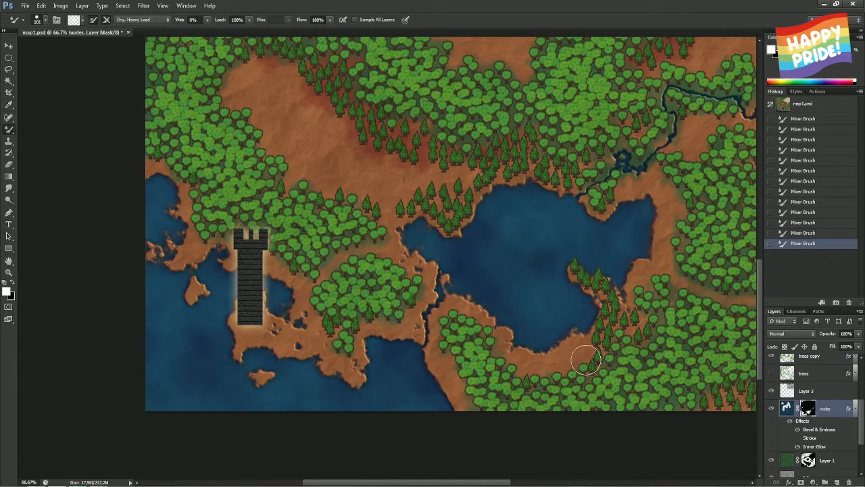
pyautogui.rightClick(11, 132)
pyautogui.click(45, 128)
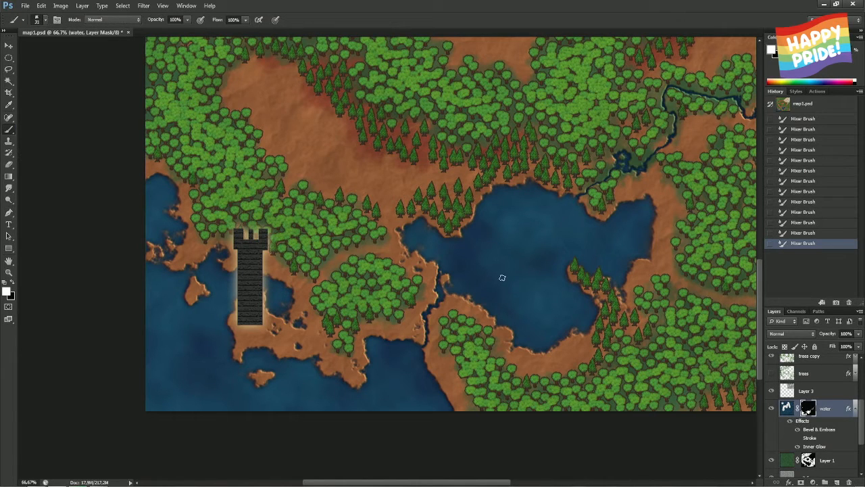
pyautogui.moveTo(528, 255)
pyautogui.mouseDown()
pyautogui.moveTo(517, 249)
pyautogui.moveTo(541, 248)
pyautogui.moveTo(484, 261)
pyautogui.moveTo(511, 244)
pyautogui.mouseUp()
pyautogui.press('x')
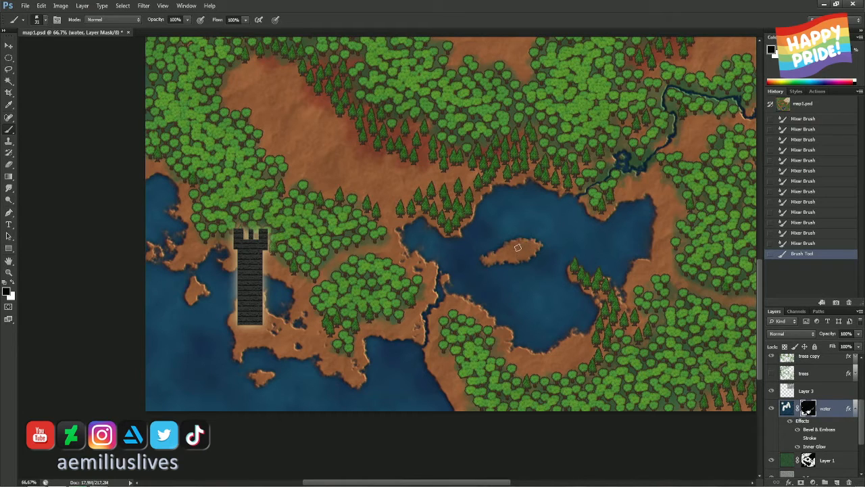
# Reshape the lake island's outline on the water mask with black and white brush strokes, undoing the unwanted ones
pyautogui.moveTo(498, 252)
pyautogui.mouseDown()
pyautogui.moveTo(515, 268)
pyautogui.moveTo(498, 249)
pyautogui.moveTo(547, 255)
pyautogui.moveTo(494, 255)
pyautogui.moveTo(526, 252)
pyautogui.moveTo(505, 248)
pyautogui.moveTo(499, 251)
pyautogui.moveTo(520, 253)
pyautogui.moveTo(508, 258)
pyautogui.moveTo(524, 263)
pyautogui.moveTo(502, 259)
pyautogui.moveTo(534, 261)
pyautogui.moveTo(466, 277)
pyautogui.moveTo(535, 262)
pyautogui.moveTo(492, 258)
pyautogui.moveTo(507, 258)
pyautogui.moveTo(489, 270)
pyautogui.moveTo(513, 275)
pyautogui.moveTo(479, 257)
pyautogui.mouseUp()
pyautogui.hotkey('ctrl', 'z')
pyautogui.hotkey('ctrl', 'z')
pyautogui.hotkey('ctrl', 'z')
pyautogui.press('x')
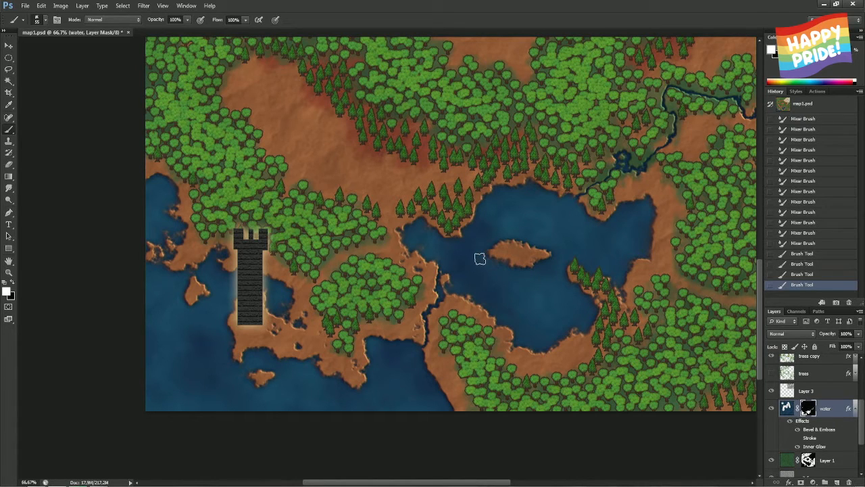
# Refine the lake island's southern shoreline on the water layer's mask with small white and black Brush strokes
pyautogui.click(540, 270)
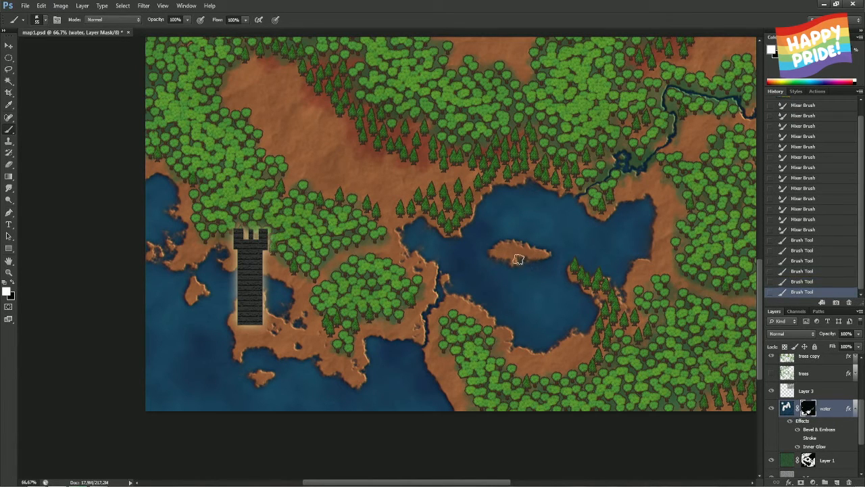
pyautogui.press('x')
pyautogui.click(517, 257)
pyautogui.click(517, 258)
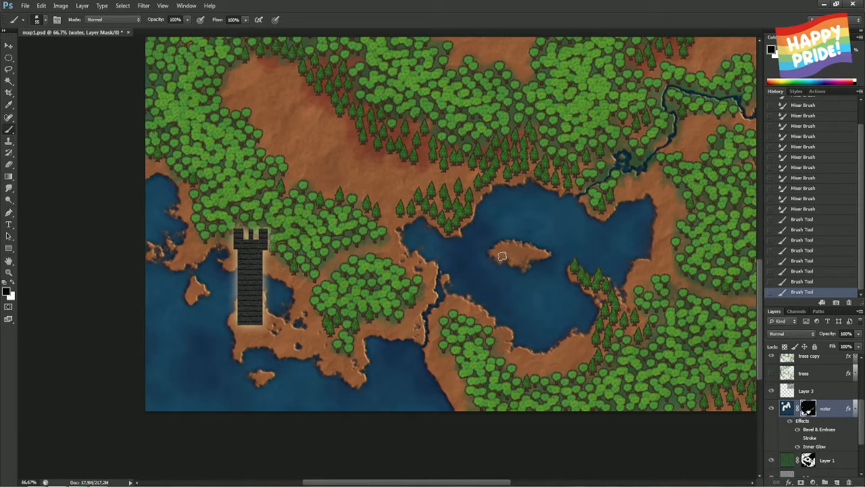
pyautogui.click(507, 259)
# Switch to the Mixer Brush tool and activate the trees copy layer, undoing the stray white dab on the island
pyautogui.rightClick(11, 131)
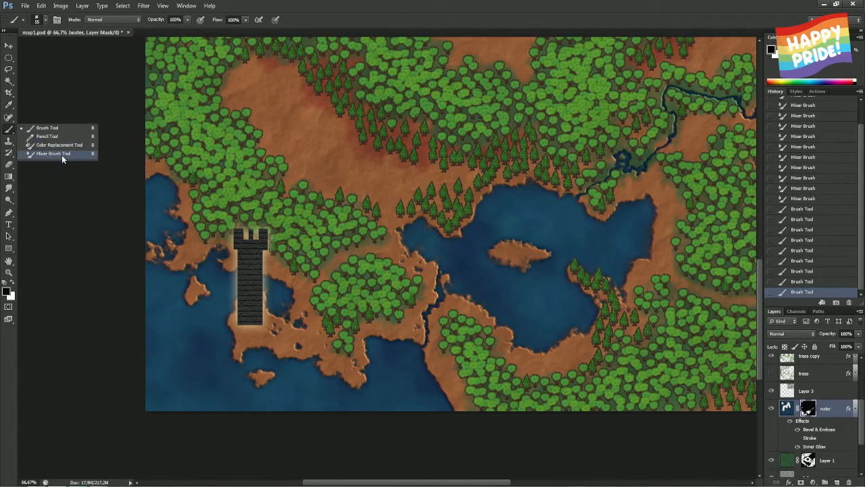
pyautogui.click(64, 154)
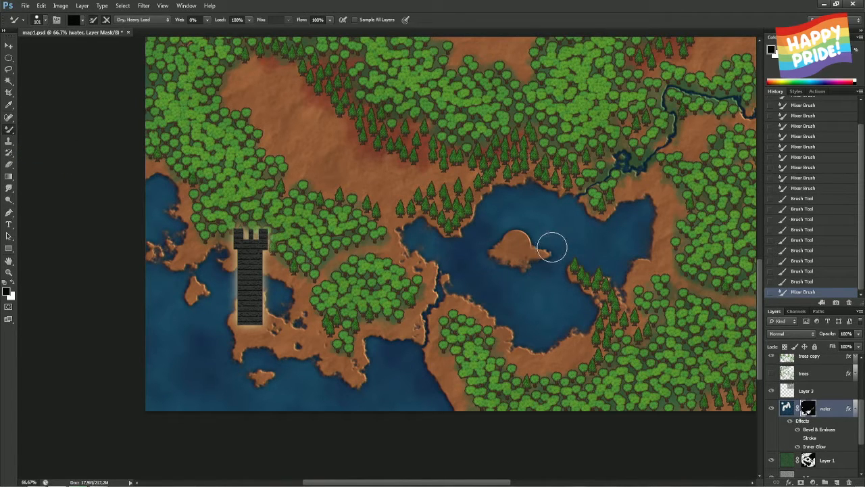
pyautogui.moveTo(862, 423)
pyautogui.mouseDown()
pyautogui.moveTo(860, 449)
pyautogui.moveTo(861, 412)
pyautogui.mouseUp()
pyautogui.click(855, 423)
pyautogui.click(824, 406)
pyautogui.click(507, 250)
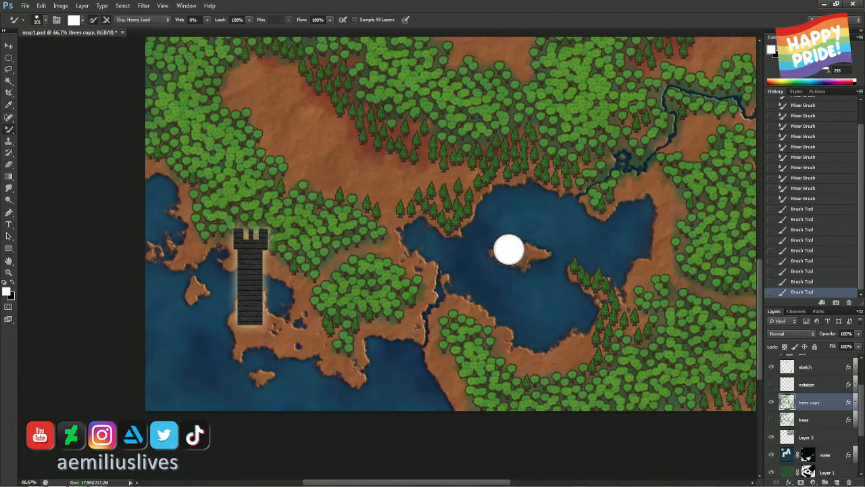
pyautogui.hotkey('ctrl', 'z')
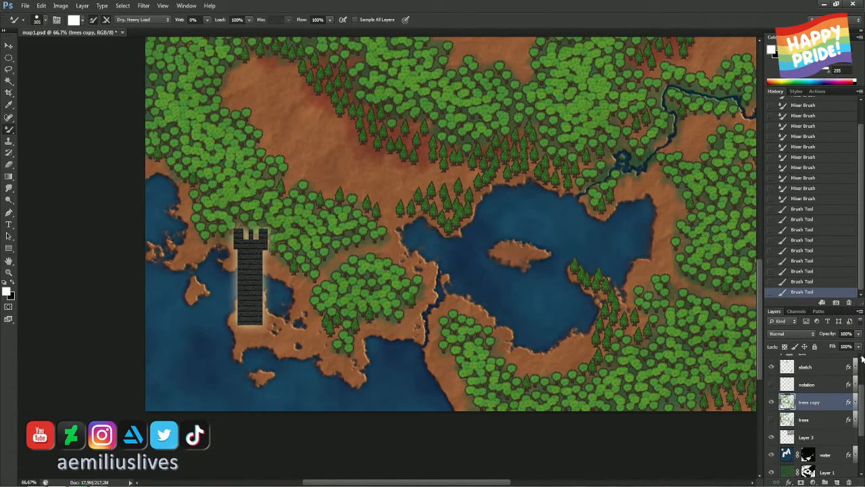
# Show the palette layer, sample its small pine as the brush source, hide the palette again and reactivate the trees copy layer
pyautogui.moveTo(862, 376); pyautogui.dragTo(863, 367)
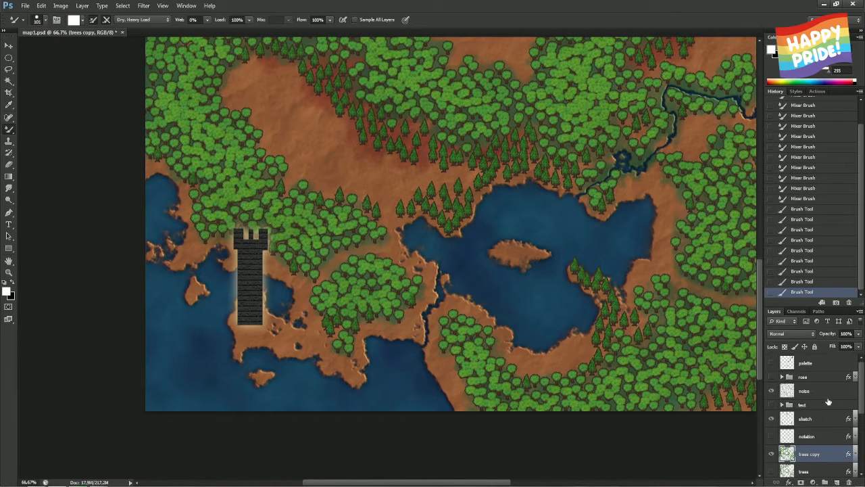
pyautogui.click(815, 369)
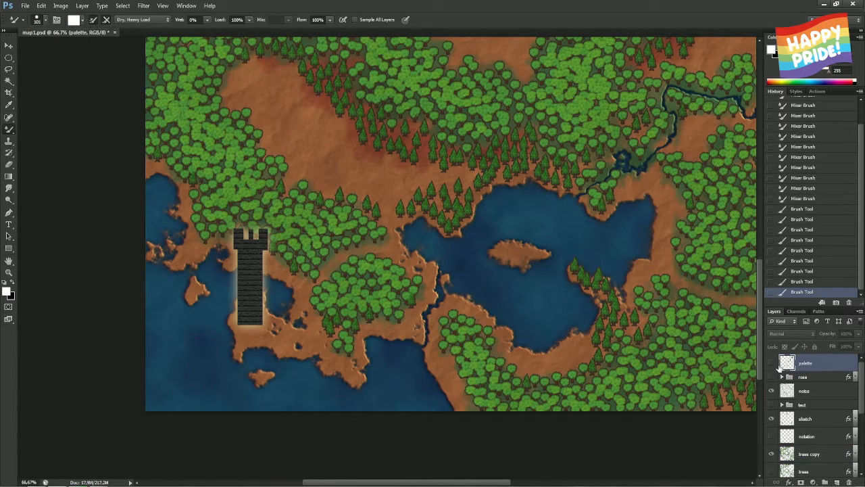
pyautogui.click(771, 363)
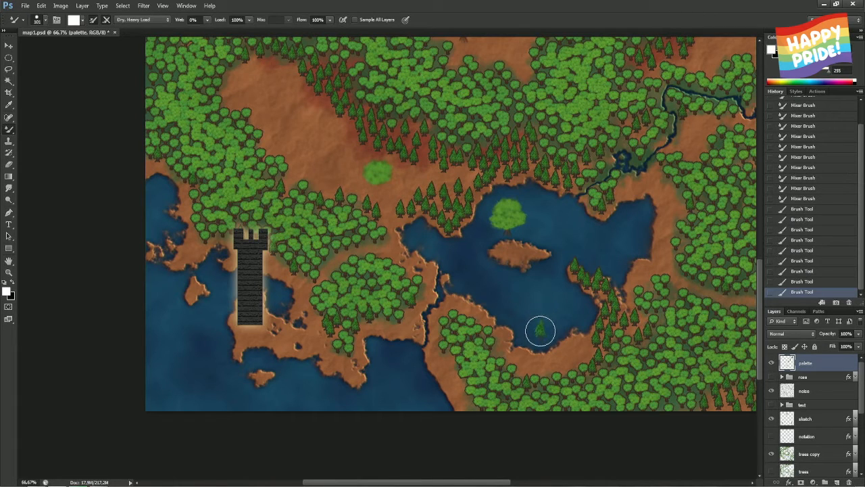
pyautogui.keyDown('alt'); pyautogui.click(540, 330); pyautogui.keyUp('alt')
pyautogui.click(539, 329)
pyautogui.click(539, 330)
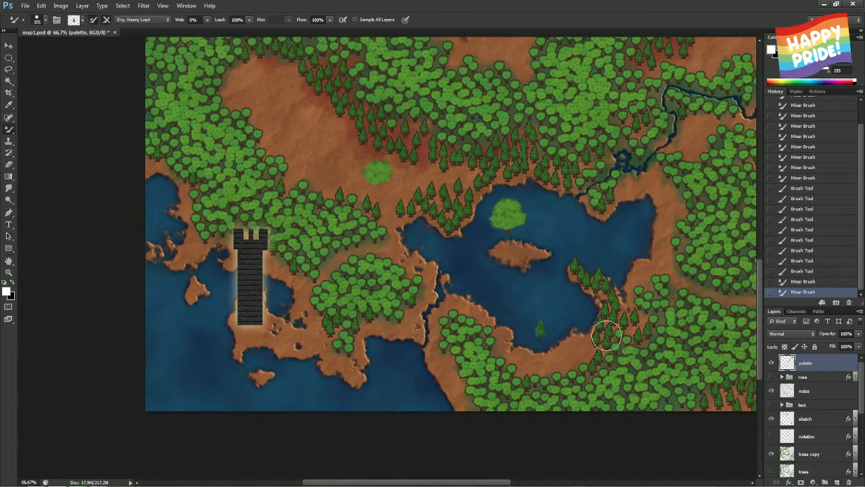
pyautogui.click(772, 364)
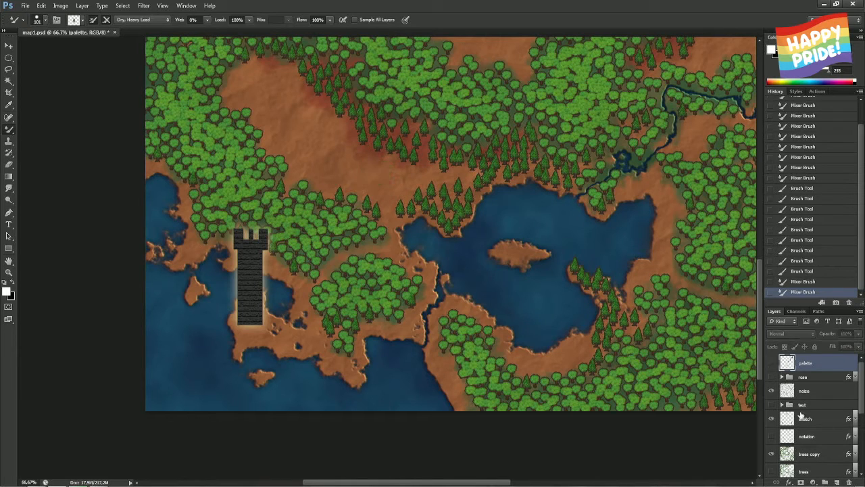
pyautogui.click(814, 452)
# Reduce the Mixer Brush size to 65, testing pine dabs on the island and west of the lake and undoing them
pyautogui.click(507, 251)
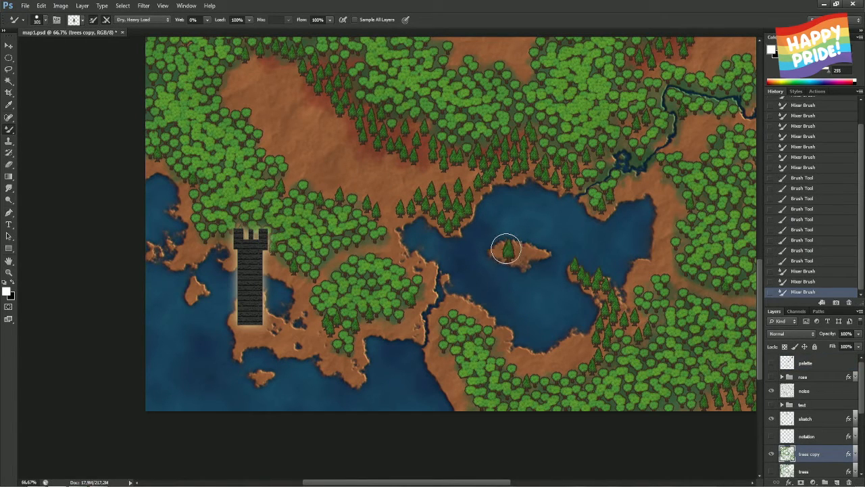
pyautogui.moveTo(507, 249); pyautogui.dragTo(502, 248)
pyautogui.hotkey('ctrl', 'z')
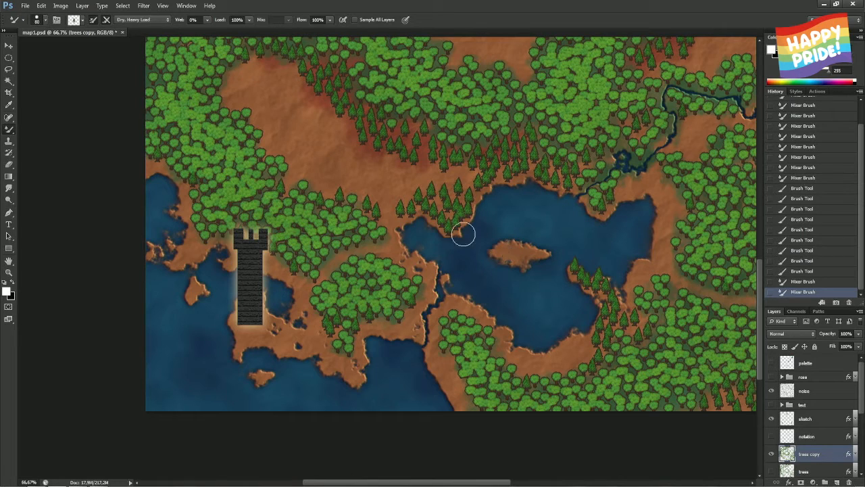
pyautogui.click(389, 208)
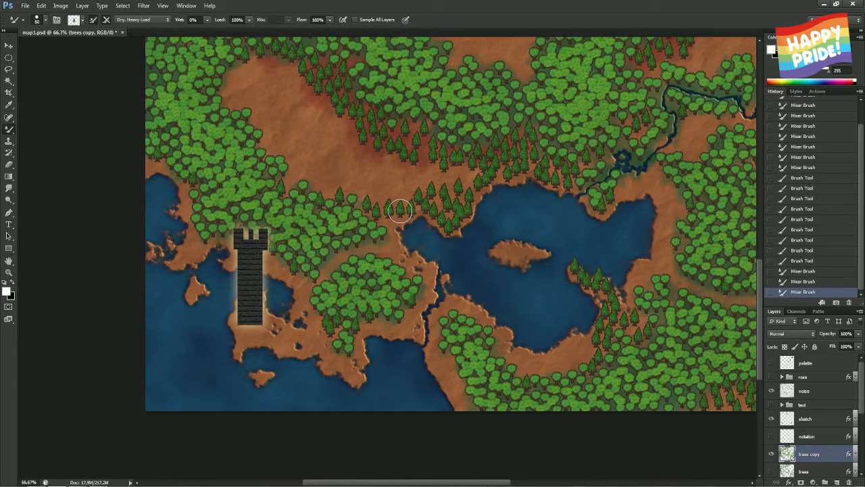
pyautogui.hotkey('ctrl', 'z')
pyautogui.moveTo(399, 210); pyautogui.dragTo(404, 211)
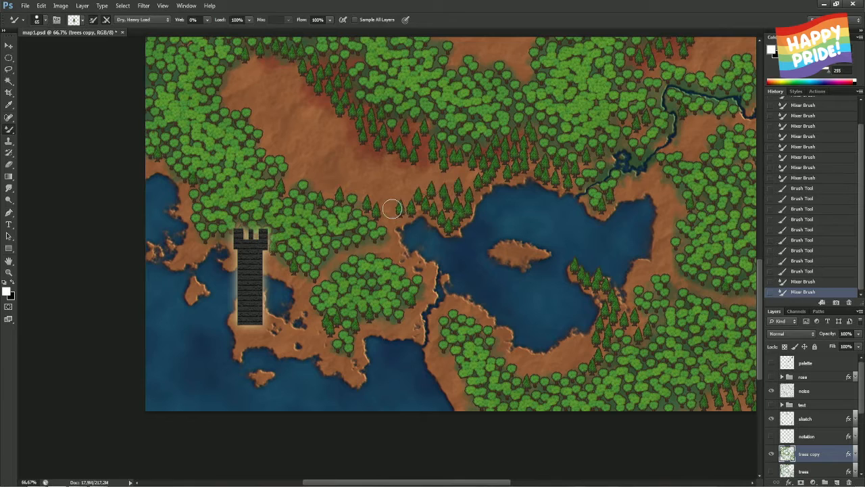
# Stamp a row of small pines along the northern edge of the lake island on the trees copy layer
pyautogui.click(497, 245)
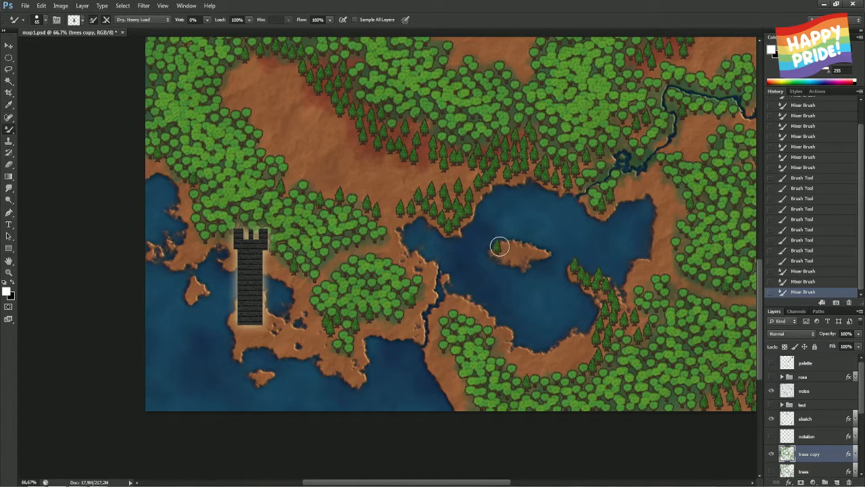
pyautogui.click(507, 244)
pyautogui.click(512, 246)
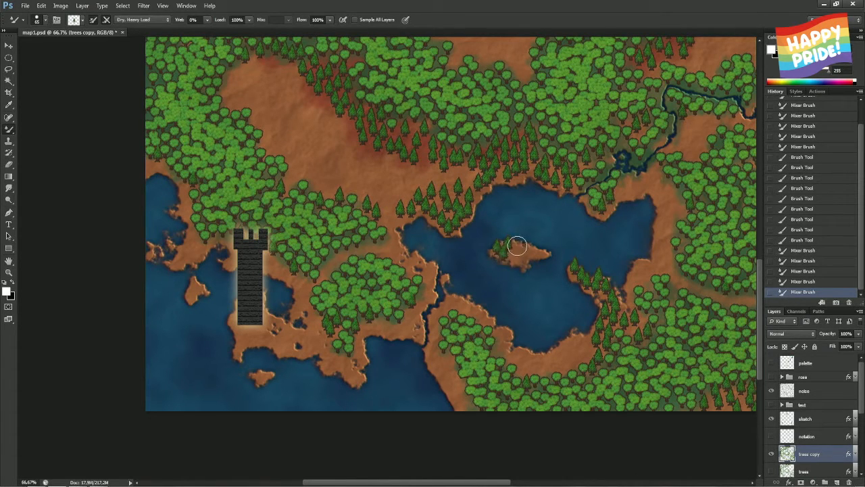
pyautogui.click(521, 247)
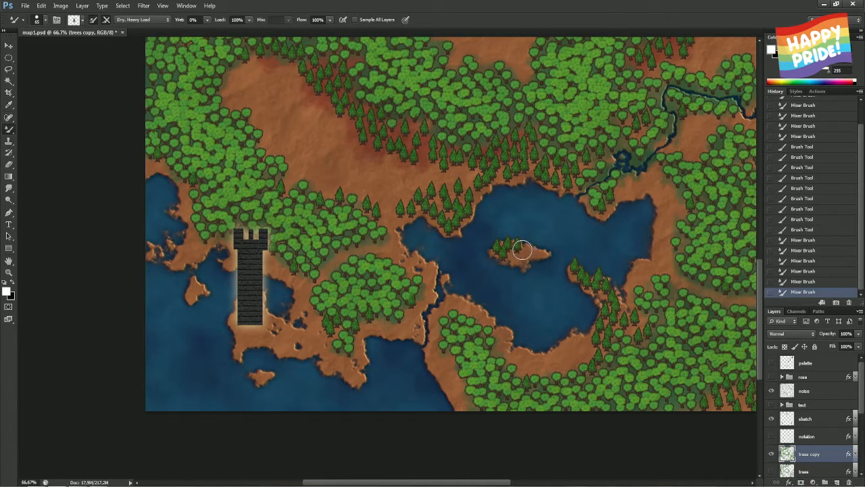
pyautogui.click(531, 247)
pyautogui.click(534, 249)
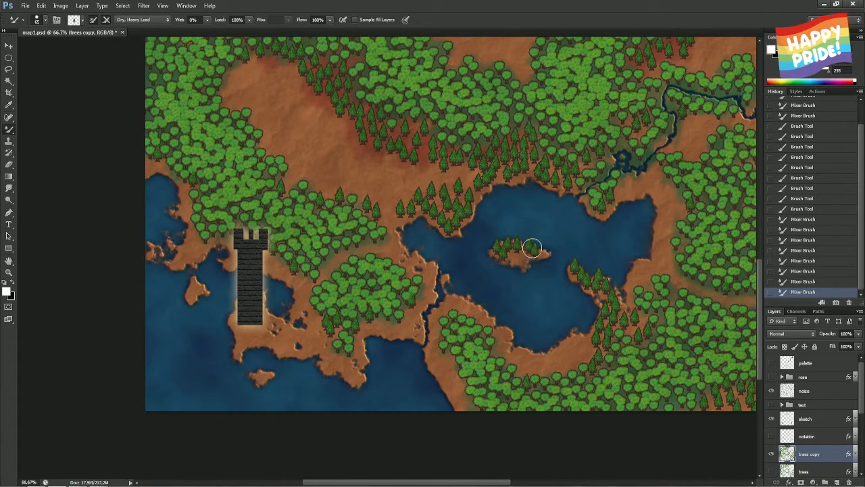
pyautogui.click(538, 250)
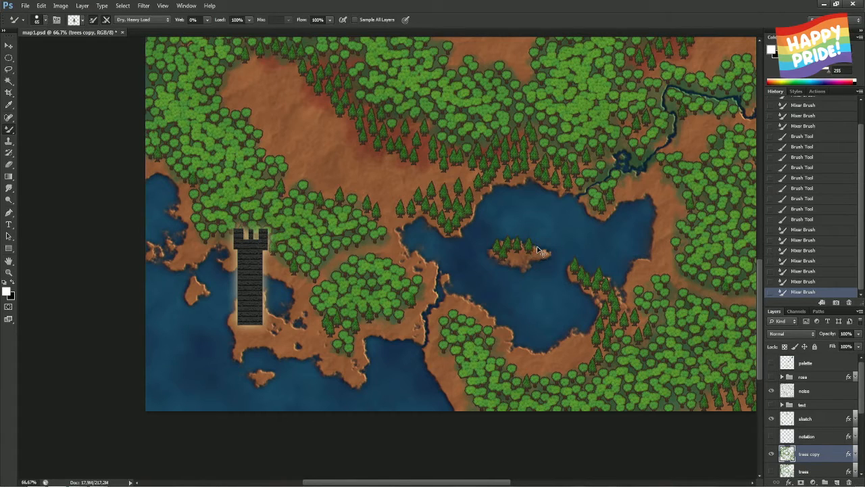
# Step back through the history to remove the latest pines, keeping only the cluster at the island's western end
pyautogui.click(792, 282)
pyautogui.click(792, 271)
pyautogui.click(791, 261)
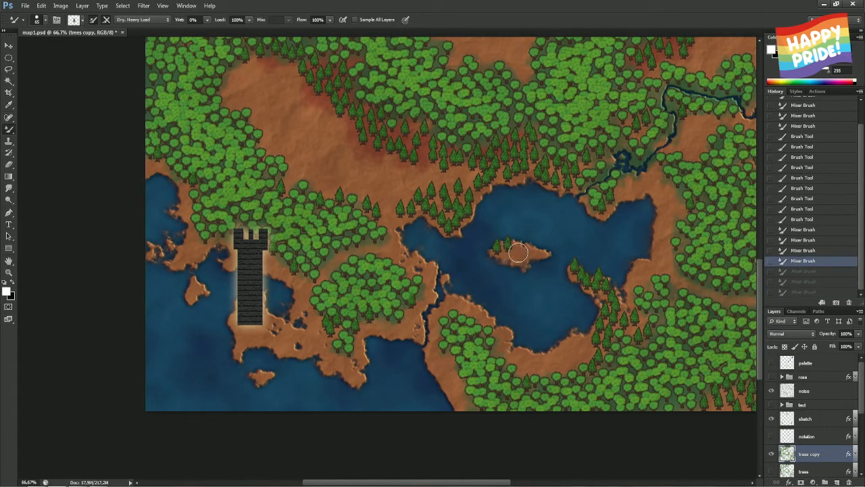
pyautogui.click(791, 271)
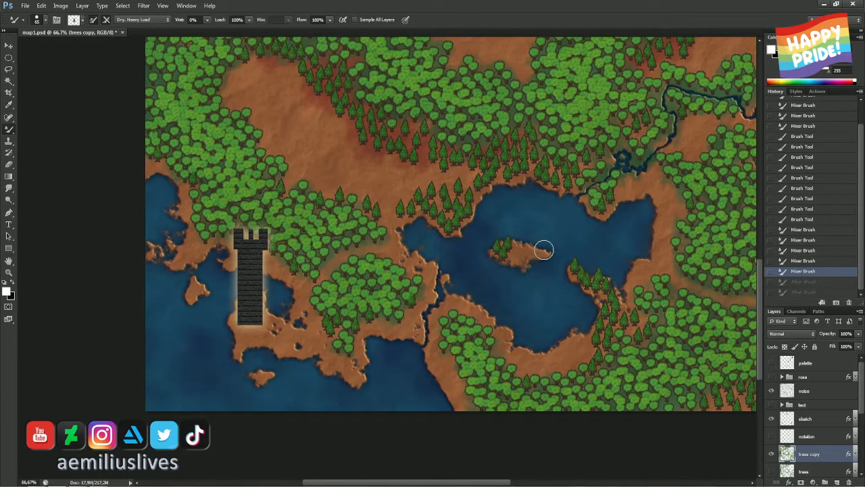
# Add a few small pines at the island's eastern tip, undoing the one on its southern shore
pyautogui.moveTo(544, 250); pyautogui.dragTo(534, 249)
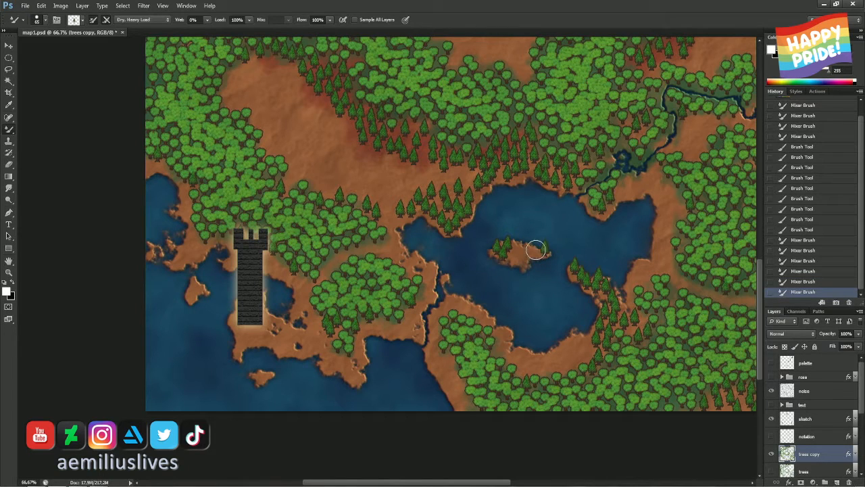
pyautogui.moveTo(537, 246)
pyautogui.mouseDown()
pyautogui.moveTo(522, 252)
pyautogui.moveTo(521, 264)
pyautogui.mouseUp()
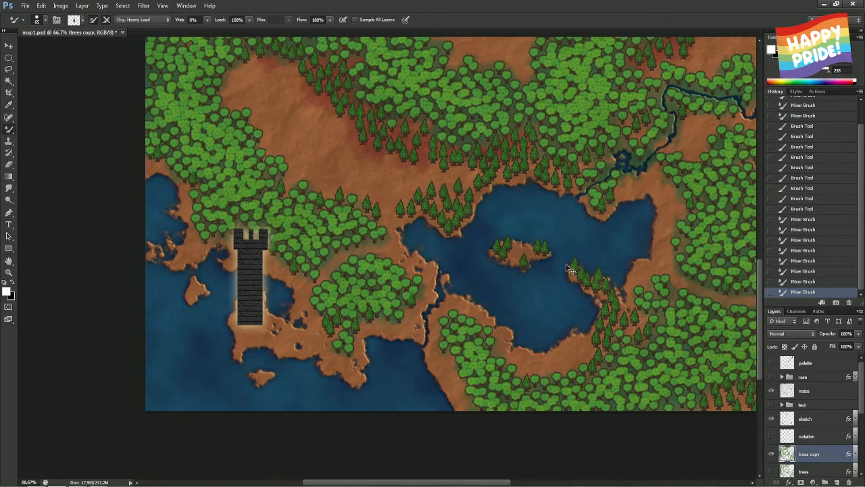
pyautogui.hotkey('ctrl', 'z')
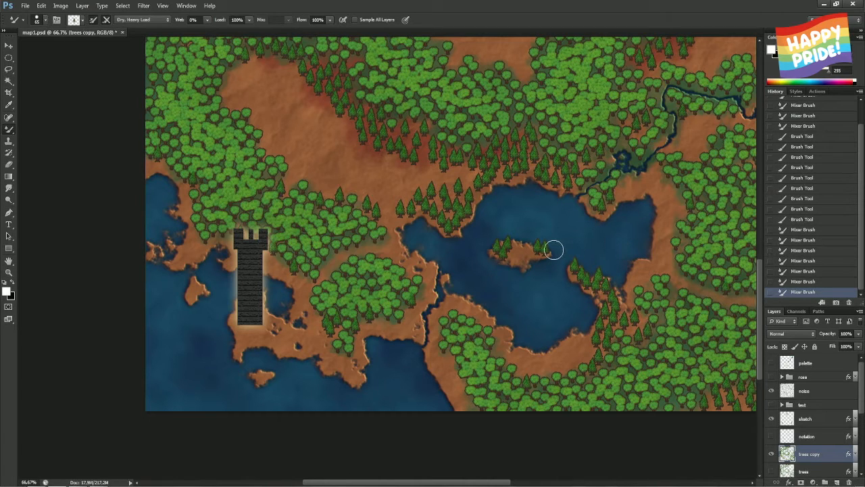
# Examine the whole map in full-screen view, including a closer look at the northern tower and the mountains
pyautogui.press('m')
pyautogui.hotkey('ctrl', '0')
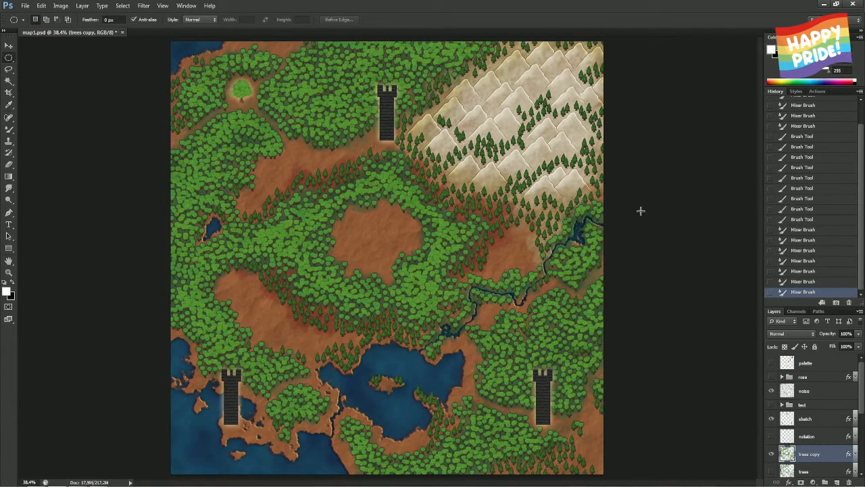
pyautogui.press('f')
pyautogui.press('f')
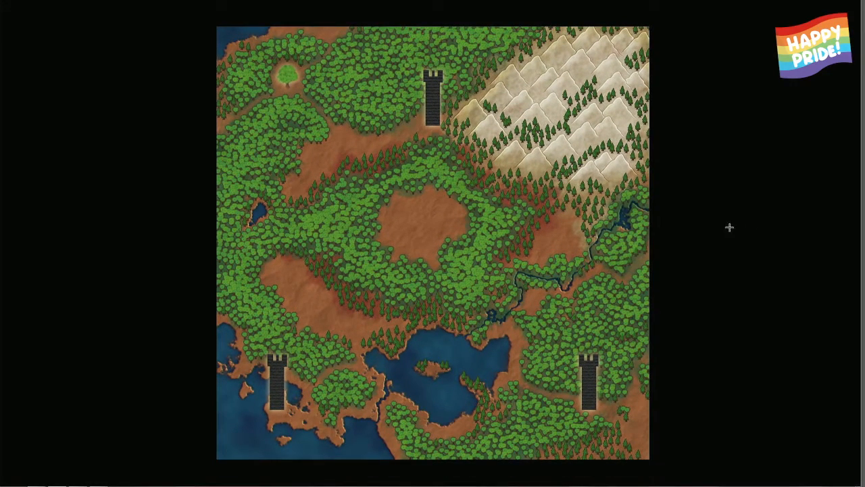
pyautogui.hotkey('ctrl', '0')
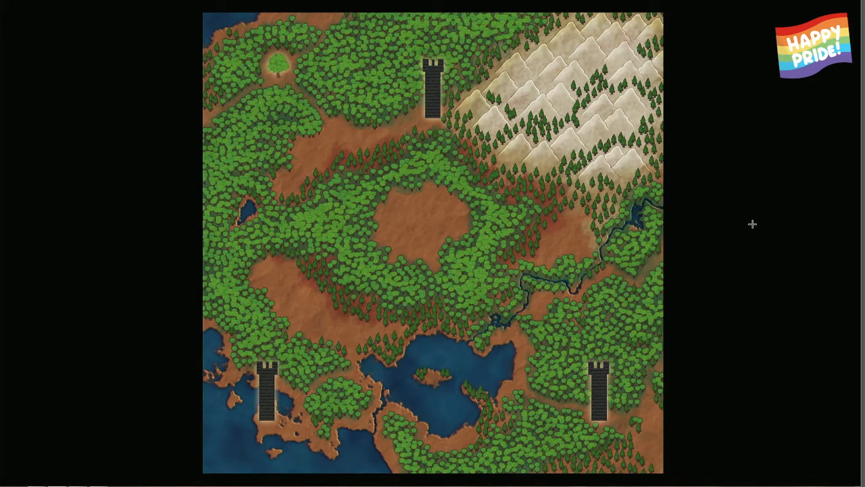
pyautogui.scroll(1, 752, 224)
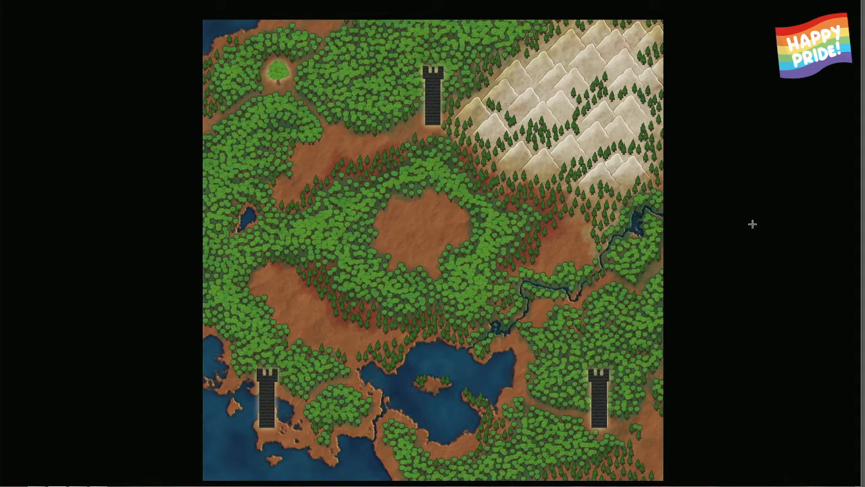
pyautogui.scroll(-1, 752, 224)
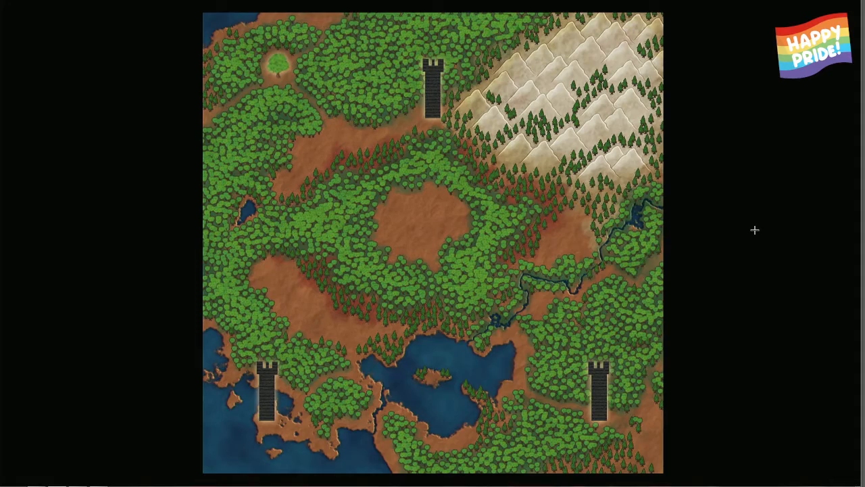
pyautogui.scroll(5, 759, 233)
pyautogui.moveTo(696, 91); pyautogui.dragTo(554, 406)
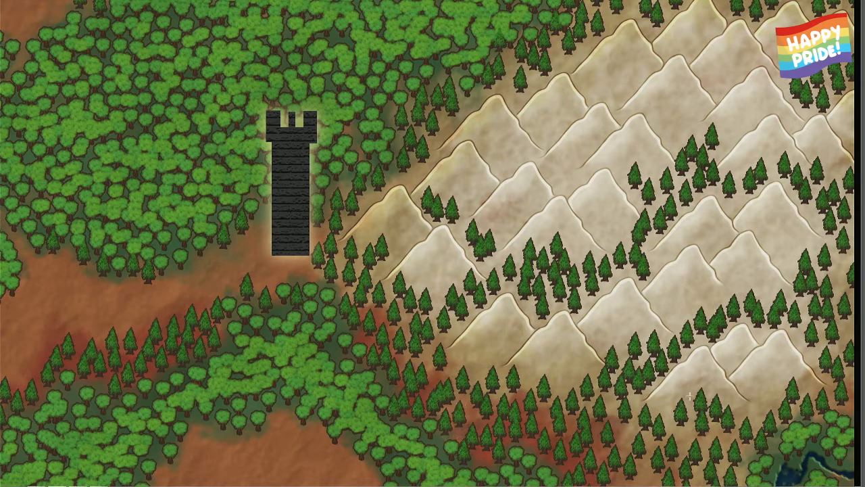
# Hide the sketch layer containing the towers and return to the full-screen view of the map
pyautogui.press('f')
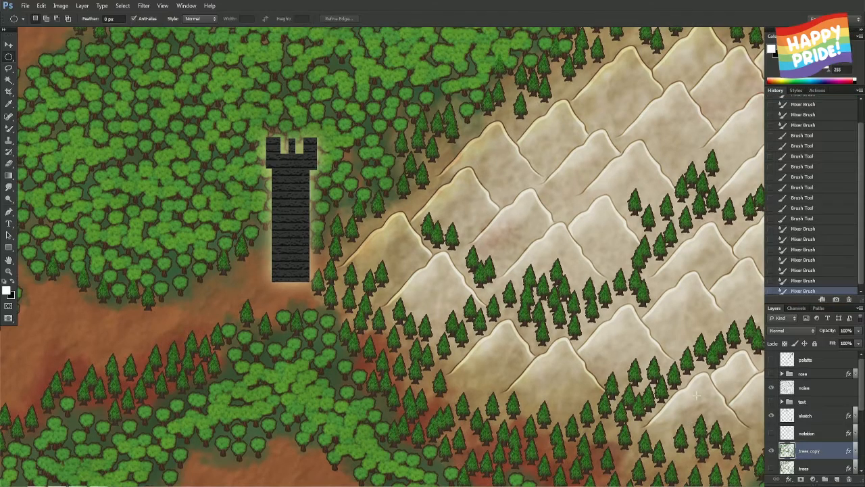
pyautogui.click(772, 416)
pyautogui.press('f')
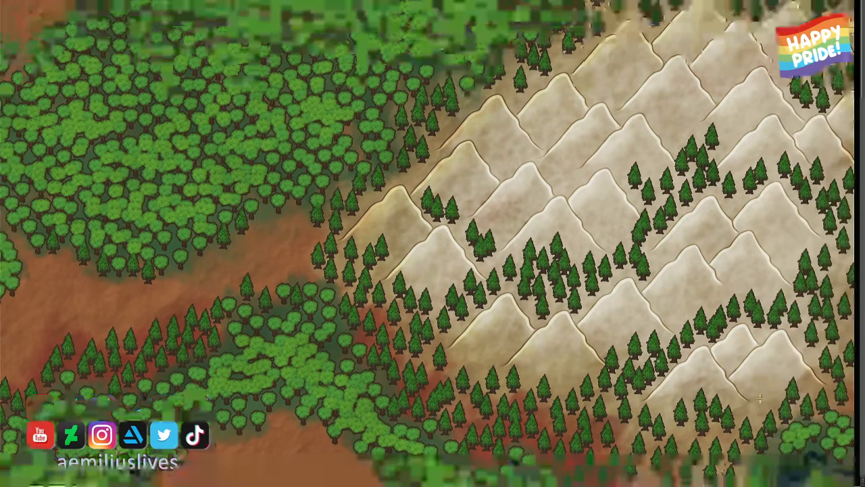
pyautogui.moveTo(2, 460)
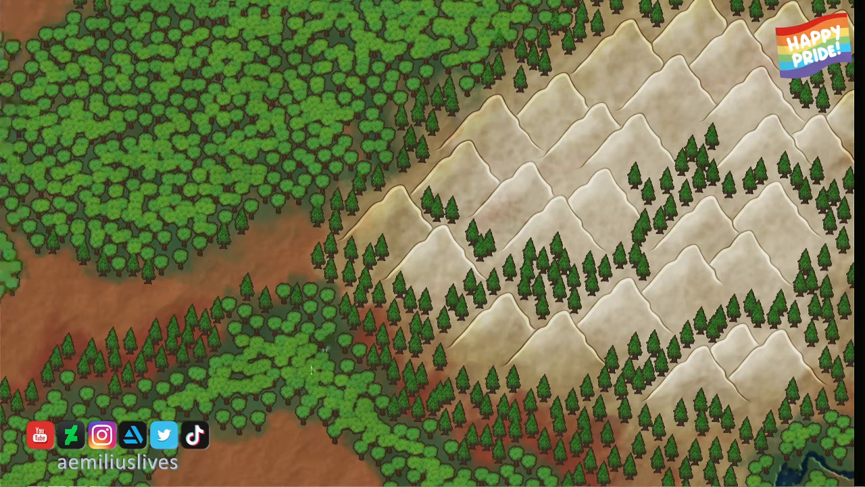
pyautogui.moveTo(861, 450)
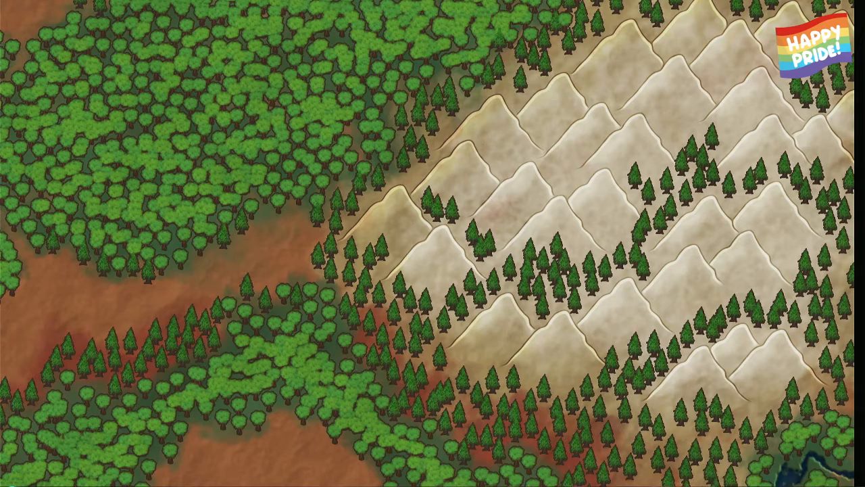
# Make the sketch and notation layers visible again and return to the full-screen view of the whole map
pyautogui.scroll(-6, 488, 338)
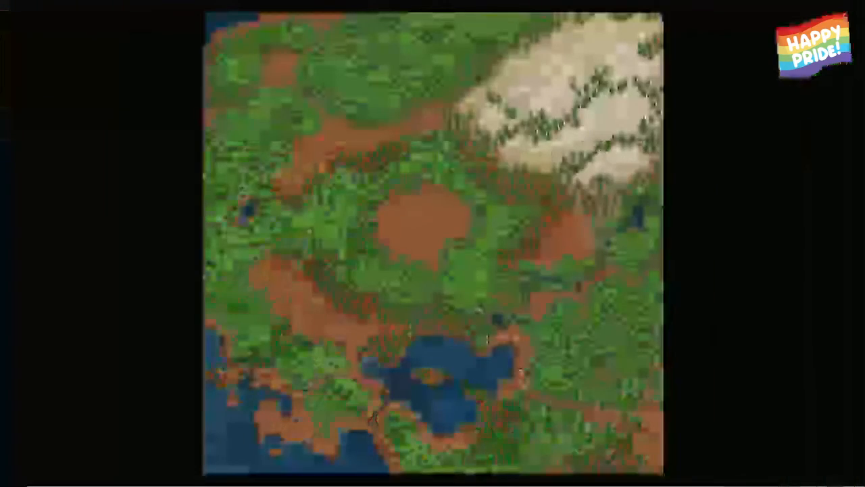
pyautogui.press('f')
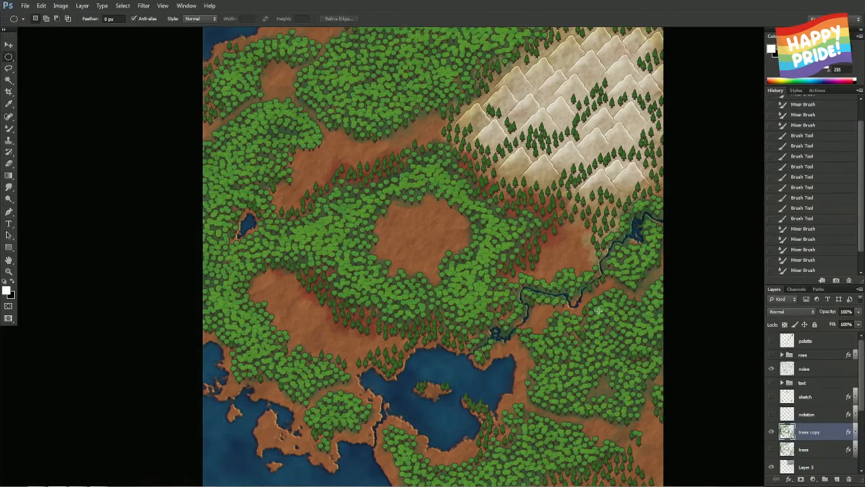
pyautogui.click(772, 398)
pyautogui.click(772, 413)
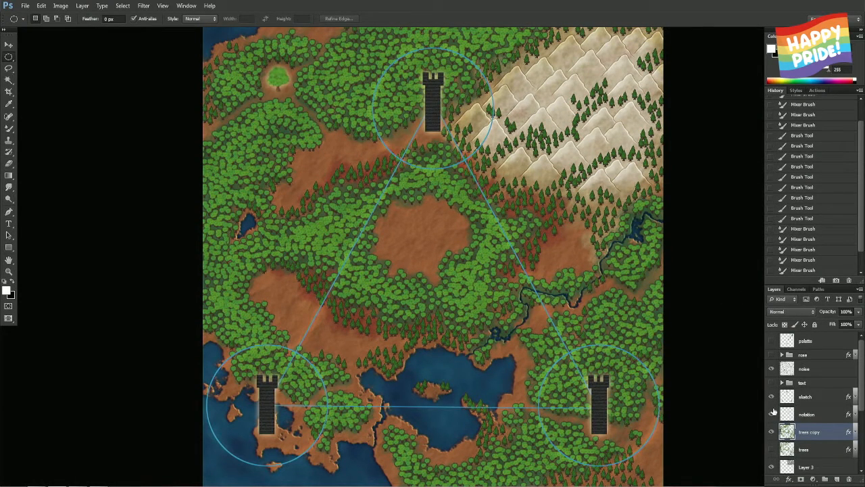
pyautogui.press('f')
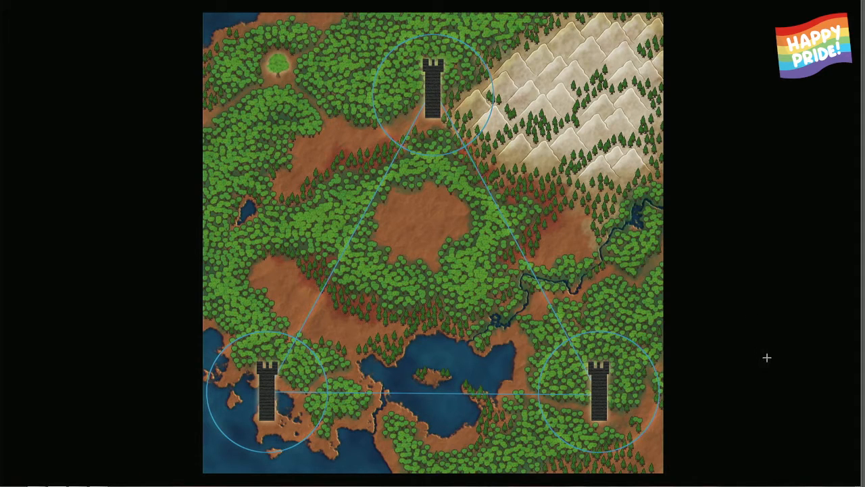
# Show the text and rose layer groups, shift the compass rose slightly up and left, and view the map full screen
pyautogui.press('f')
pyautogui.press('f')
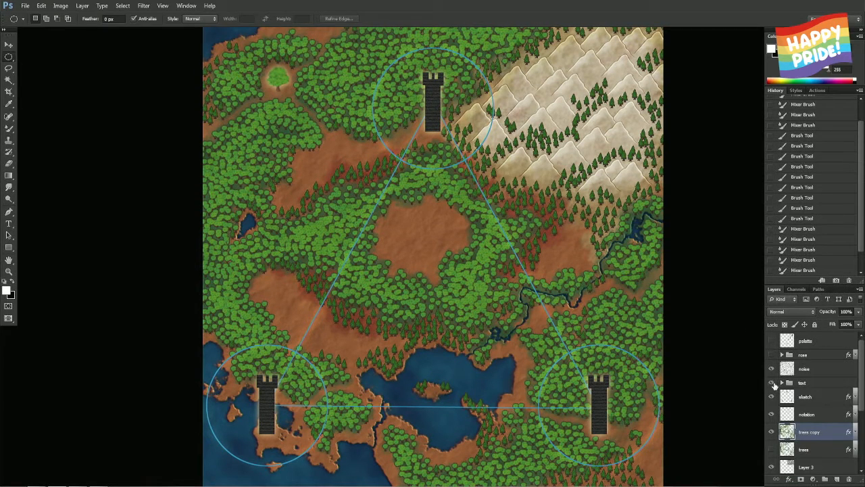
pyautogui.click(772, 382)
pyautogui.click(771, 354)
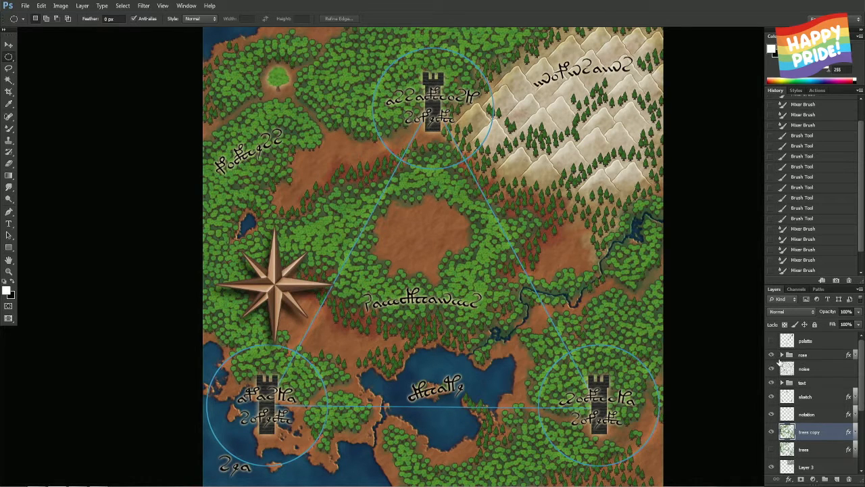
pyautogui.click(801, 354)
pyautogui.moveTo(440, 319); pyautogui.dragTo(436, 311)
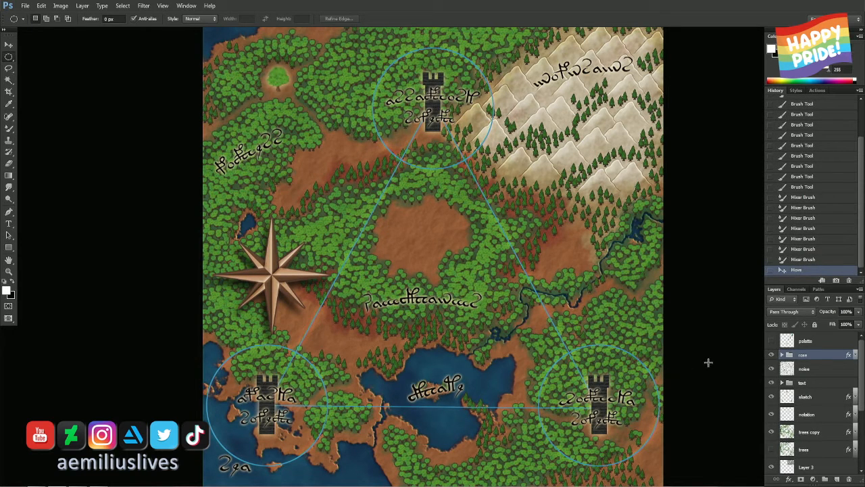
pyautogui.press('f')
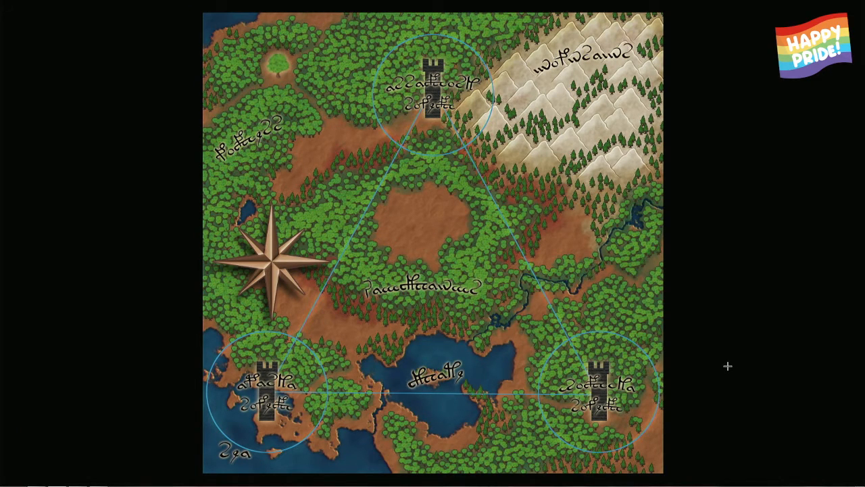
# Switch to the file explorer, display the "paper" image search results as tiles, and close its window
pyautogui.hotkey('alt', 'Tab')
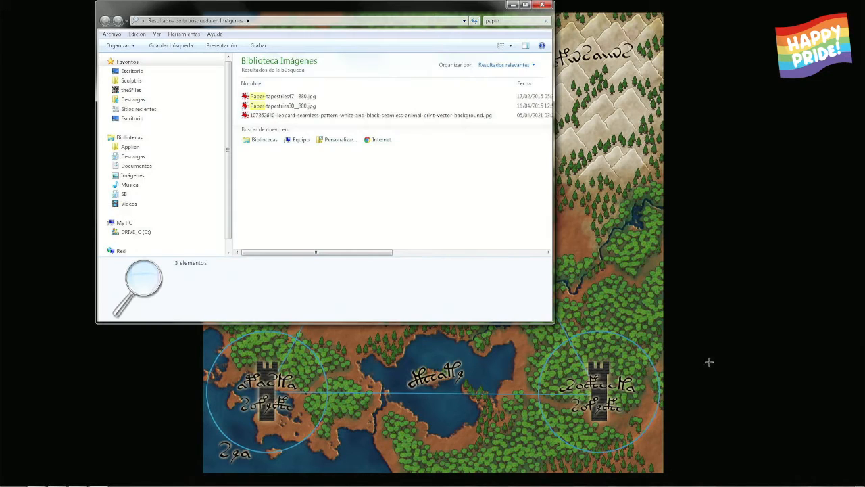
pyautogui.click(501, 45)
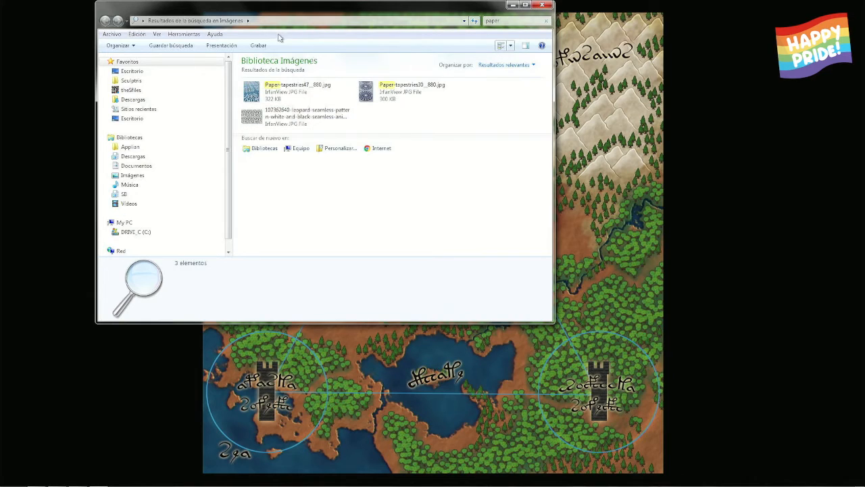
pyautogui.click(505, 21)
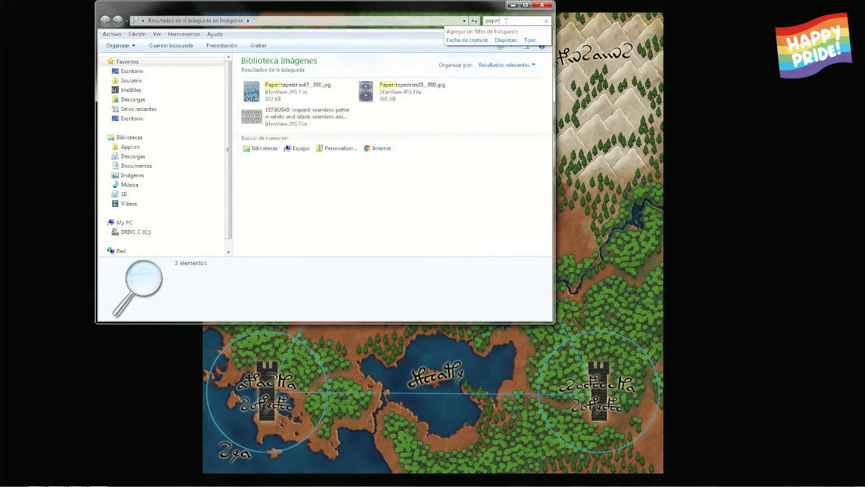
pyautogui.moveTo(506, 21); pyautogui.dragTo(476, 22)
pyautogui.click(541, 5)
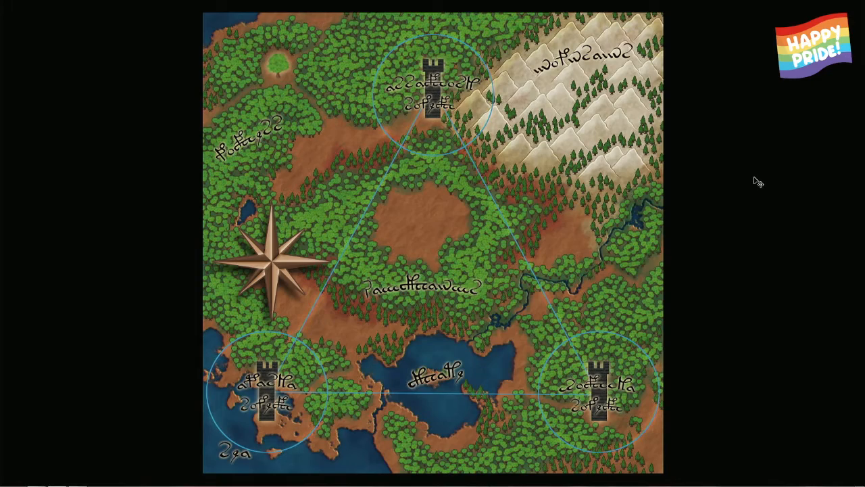
# Examine the labelled map up close, from the central clearing to the northern tower, the lake and the southeastern tower
pyautogui.scroll(8, 754, 179)
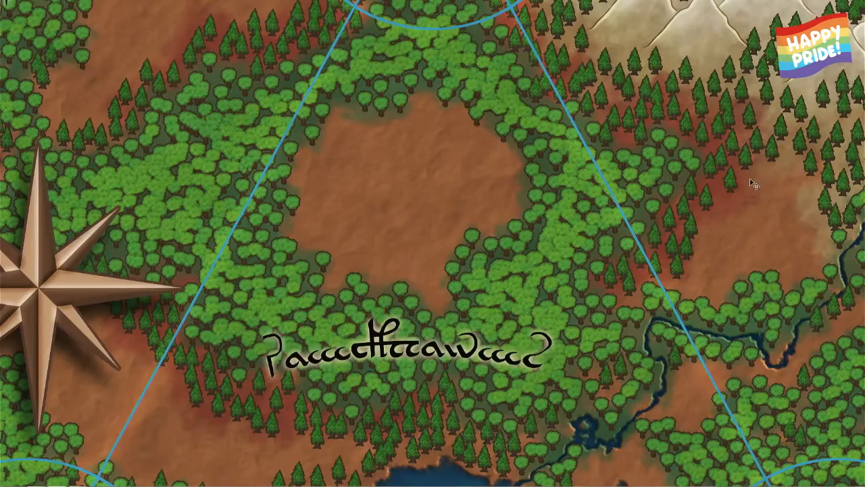
pyautogui.moveTo(300, 148); pyautogui.dragTo(494, 427)
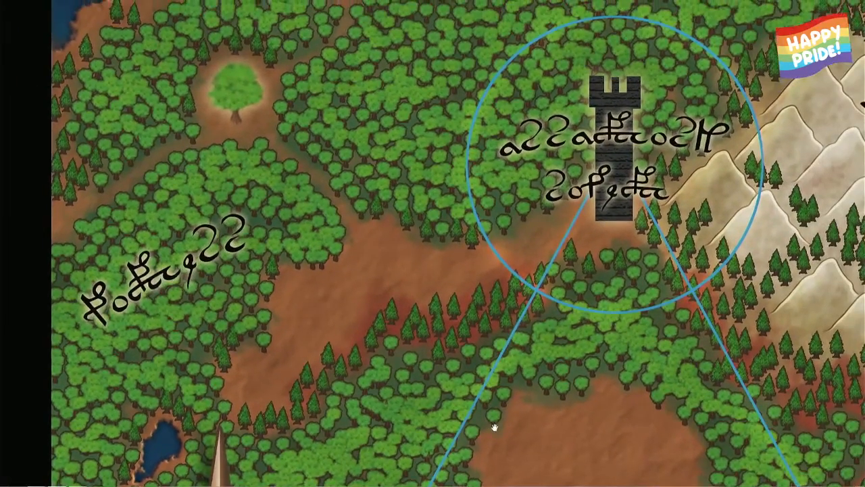
pyautogui.moveTo(583, 453); pyautogui.dragTo(362, 233)
pyautogui.moveTo(473, 370); pyautogui.dragTo(434, 170)
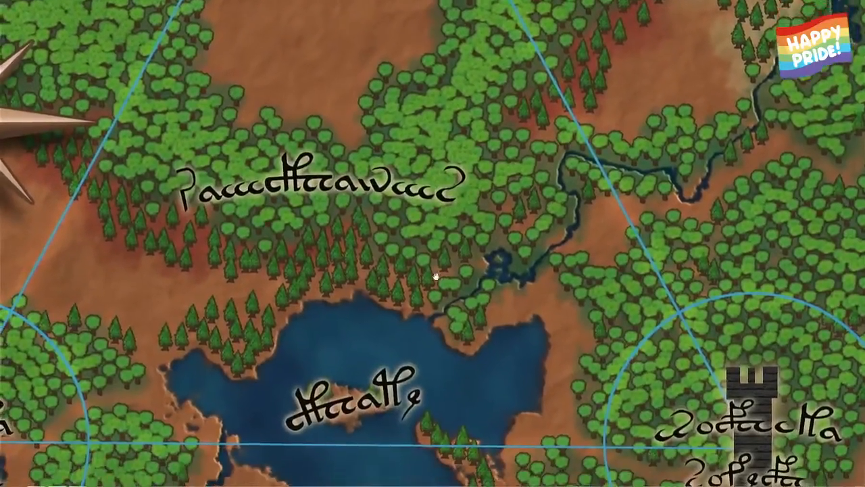
pyautogui.moveTo(436, 277); pyautogui.dragTo(465, 169)
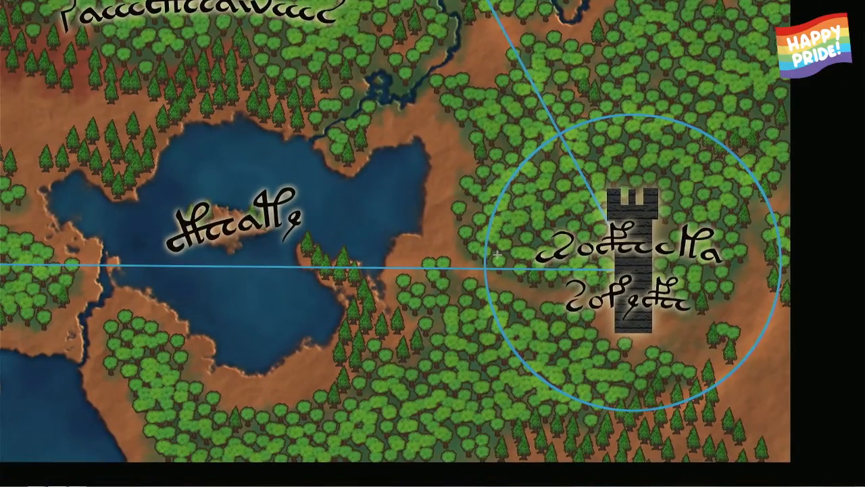
pyautogui.hotkey('ctrl', '0')
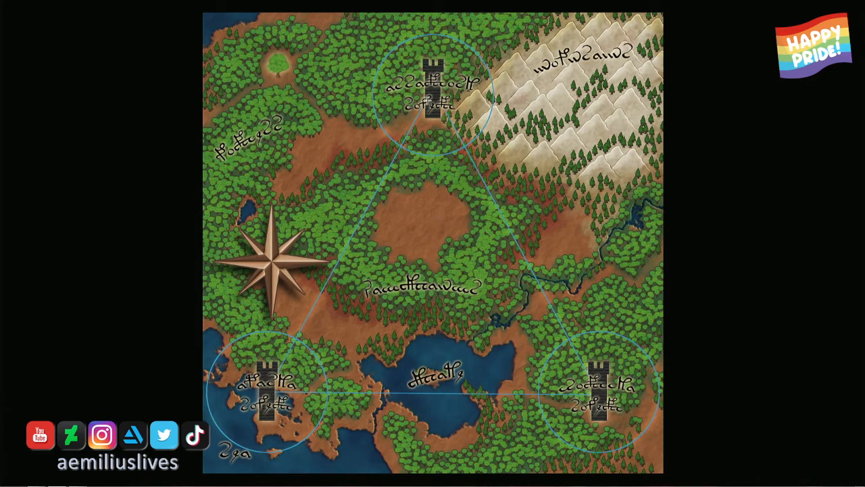
pyautogui.moveTo(421, 119); pyautogui.dragTo(411, 143)
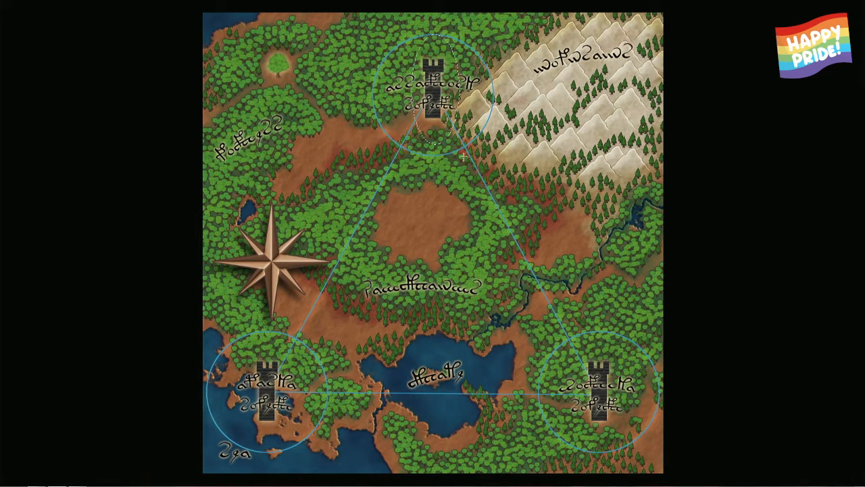
# Select all three towers on the sketch layer with rectangular marquees, raise their lightness to +13 with Hue/Saturation, and deselect
pyautogui.press('f')
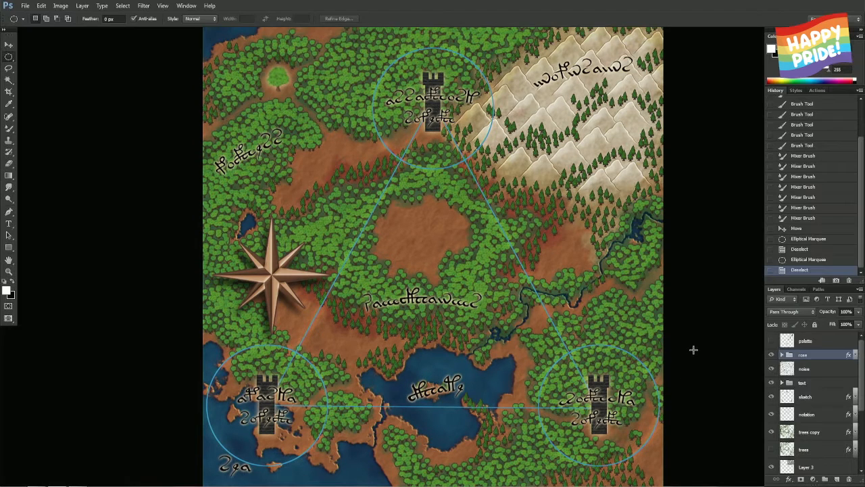
pyautogui.click(808, 397)
pyautogui.hotkey('shift', 'm')
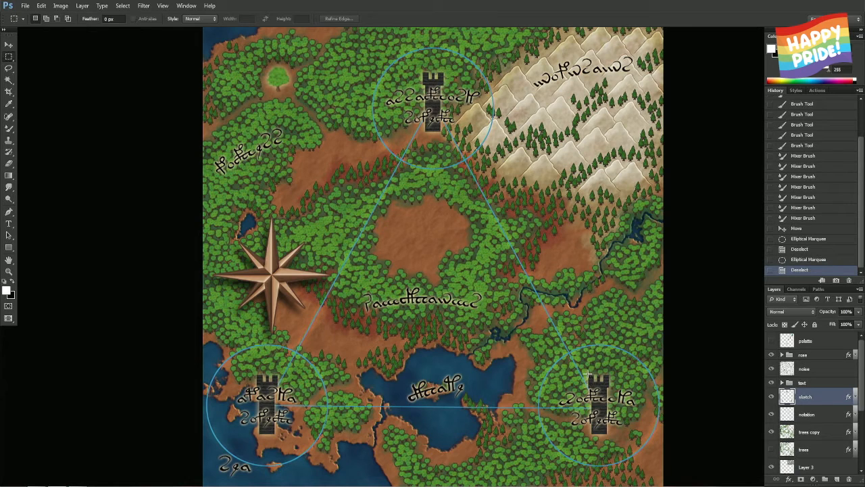
pyautogui.moveTo(577, 365); pyautogui.dragTo(624, 450)
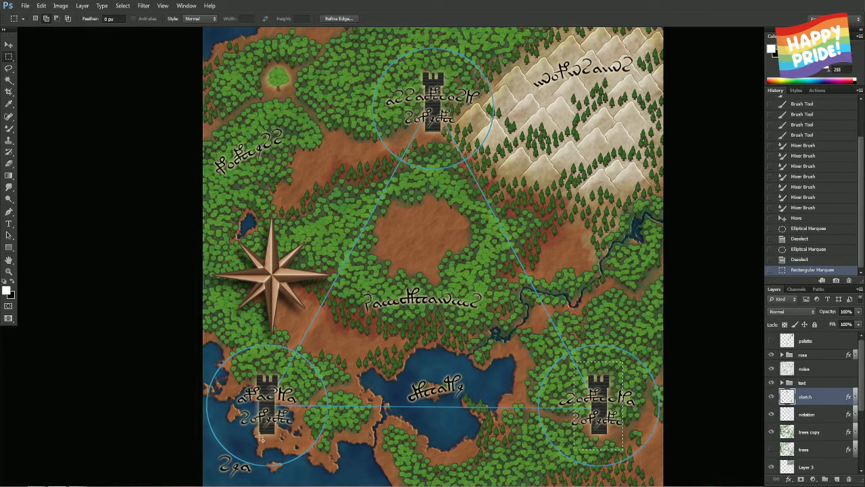
pyautogui.moveTo(241, 451); pyautogui.dragTo(298, 363)
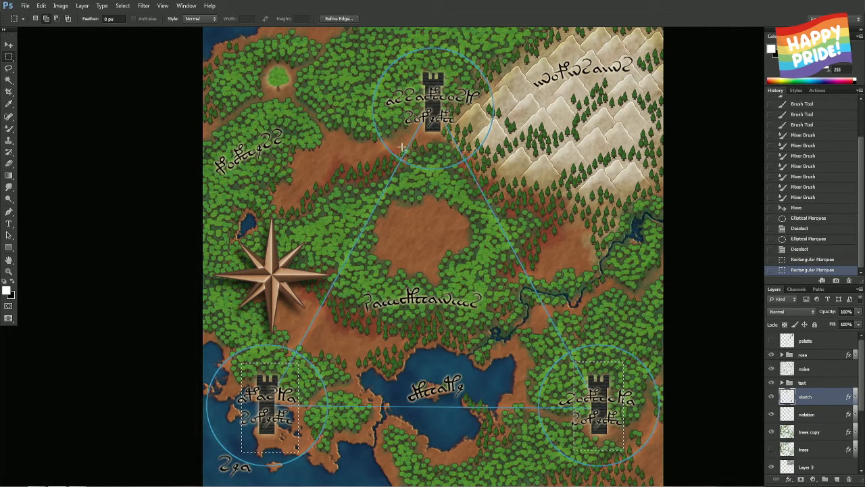
pyautogui.moveTo(464, 54); pyautogui.dragTo(400, 152)
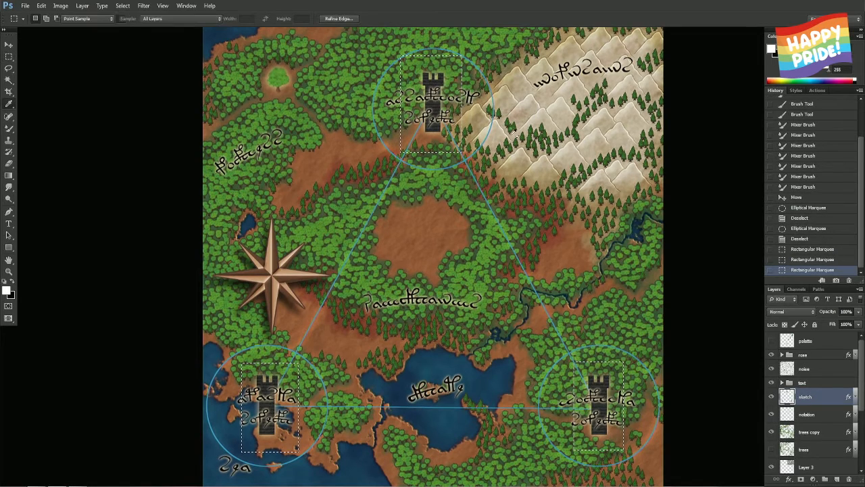
pyautogui.hotkey('ctrl', 'u')
pyautogui.moveTo(644, 343); pyautogui.dragTo(651, 350)
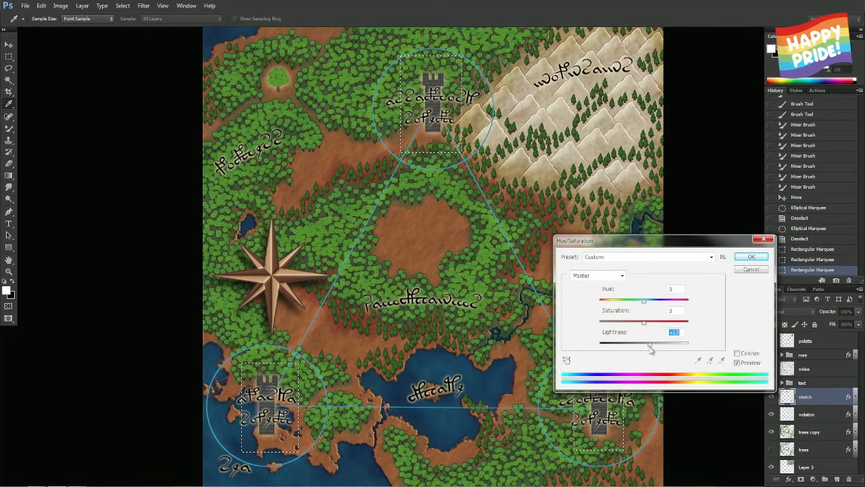
pyautogui.press('Return')
pyautogui.click(625, 228)
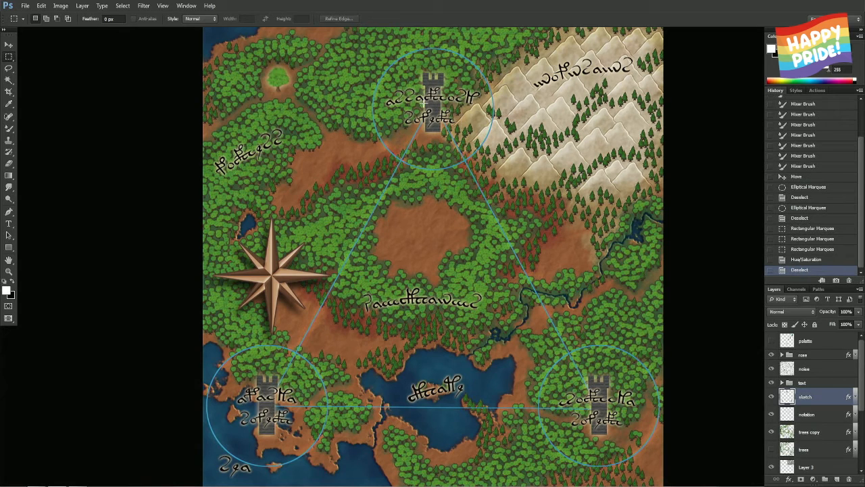
# Try to topple the northern tower by lassoing its upper part, rotating it -109.44° and placing it beside the base
pyautogui.press('l')
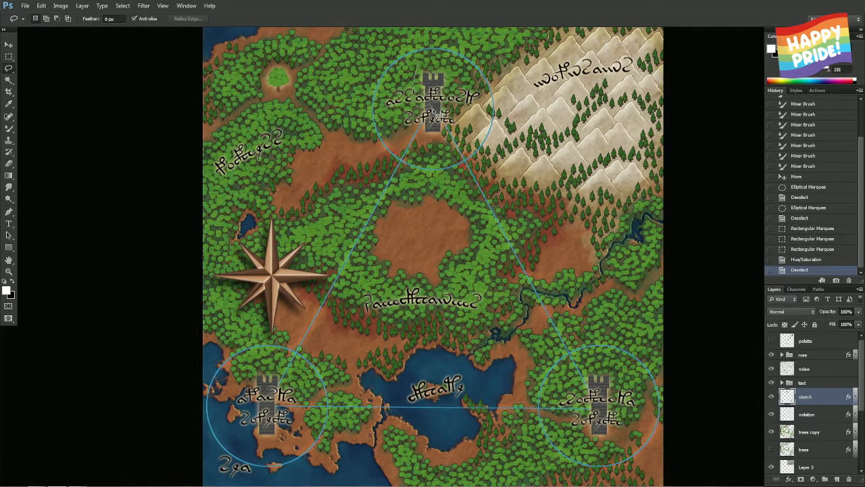
pyautogui.moveTo(443, 118)
pyautogui.mouseDown()
pyautogui.moveTo(461, 80)
pyautogui.moveTo(446, 62)
pyautogui.moveTo(405, 96)
pyautogui.moveTo(454, 74)
pyautogui.moveTo(399, 68)
pyautogui.mouseUp()
pyautogui.hotkey('ctrl', 't')
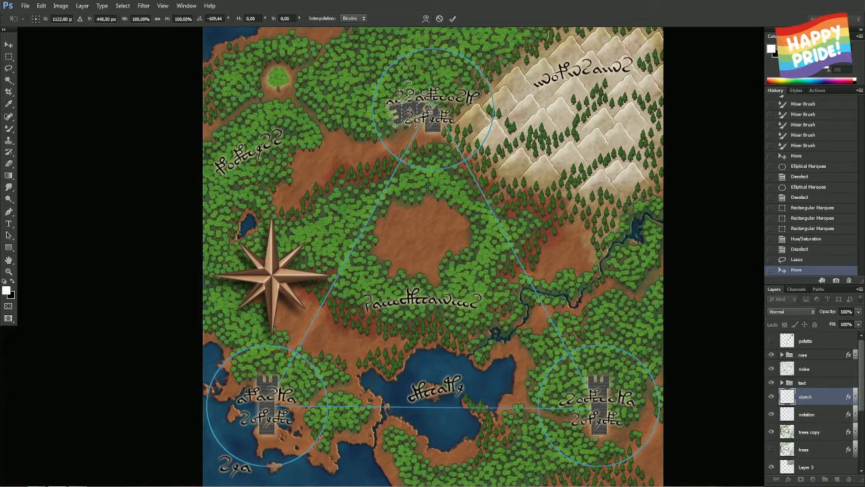
pyautogui.moveTo(412, 115); pyautogui.dragTo(407, 125)
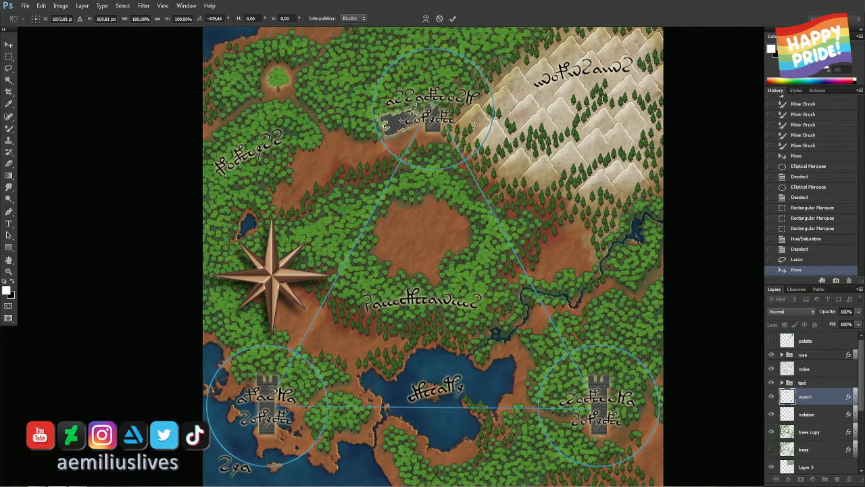
pyautogui.press('Return')
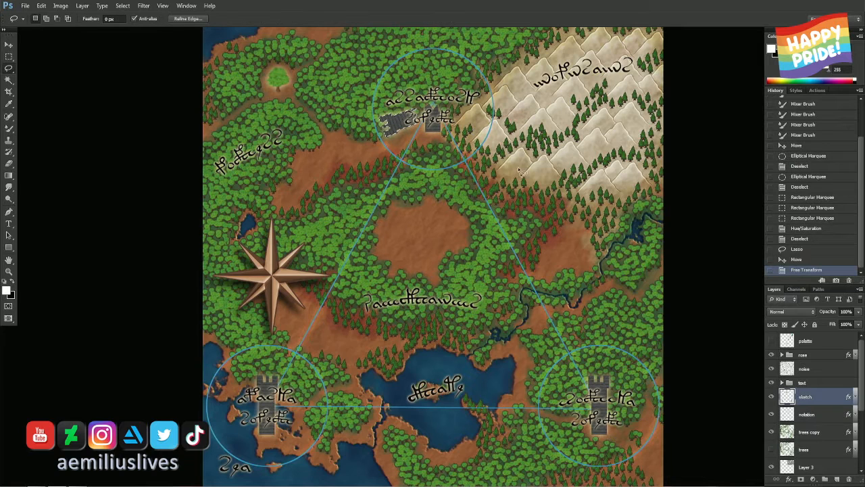
pyautogui.hotkey('ctrl', 'd')
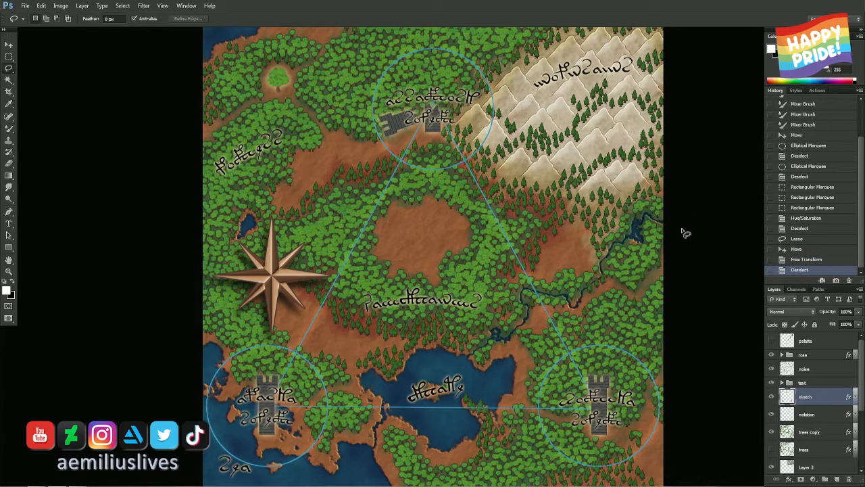
pyautogui.hotkey('ctrl', 'z')
pyautogui.moveTo(465, 158); pyautogui.dragTo(443, 166)
pyautogui.hotkey('ctrl', 'd')
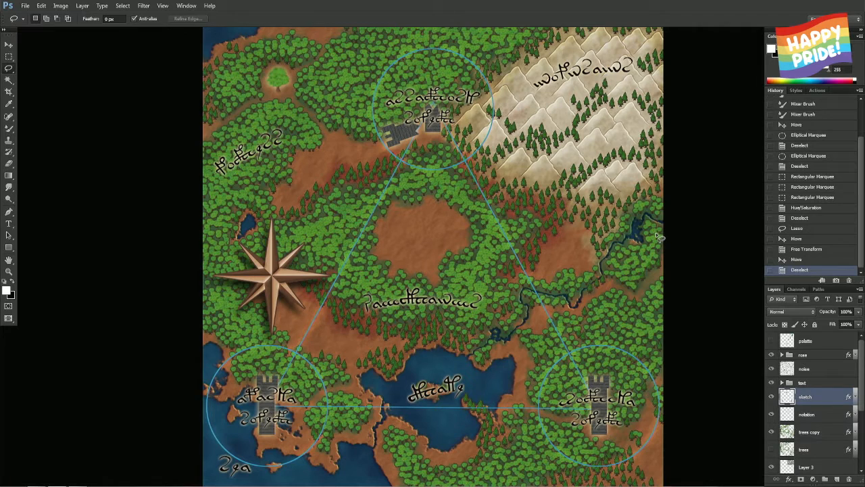
# Revert the northern tower to the history state before it was broken, and close the map document
pyautogui.press('f')
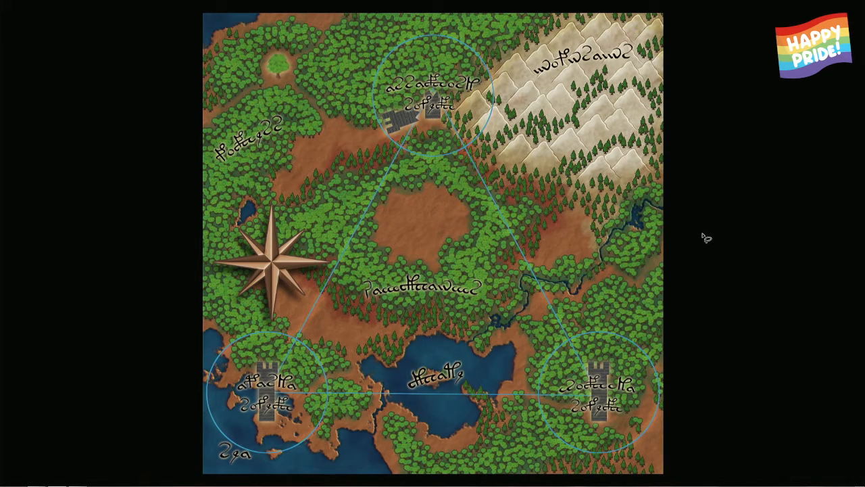
pyautogui.press('f')
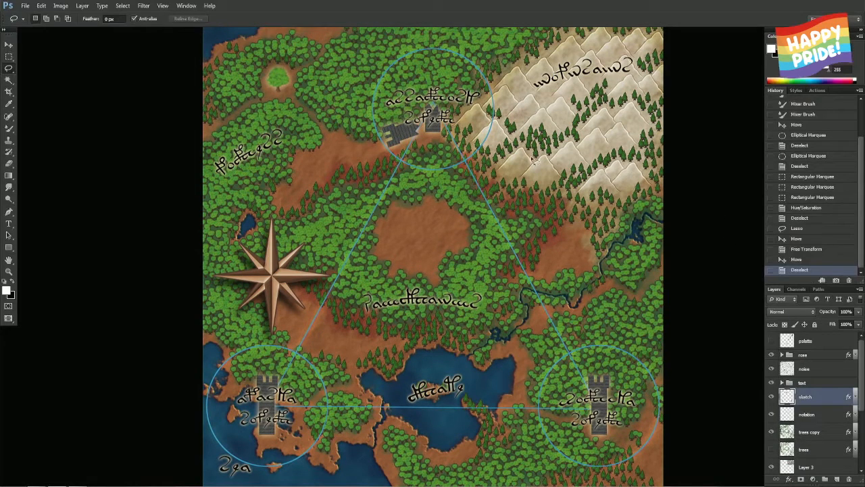
pyautogui.click(805, 218)
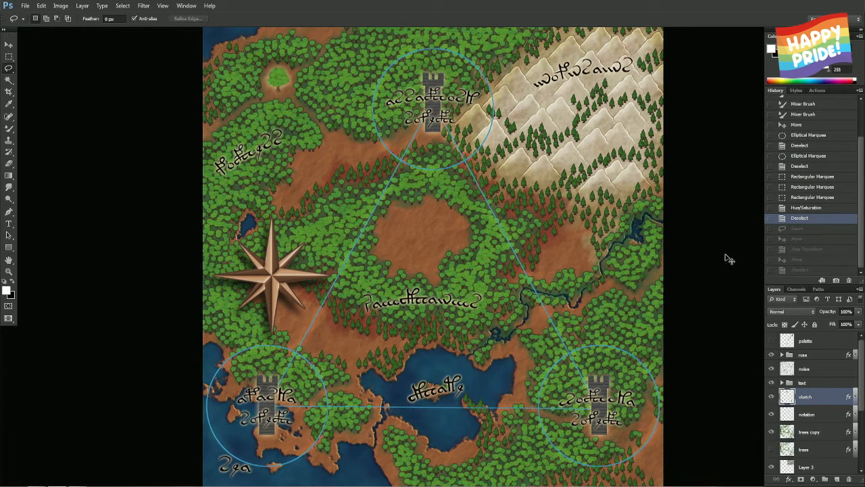
pyautogui.hotkey('ctrl', 'w')
pyautogui.hotkey('ctrl', 'w')
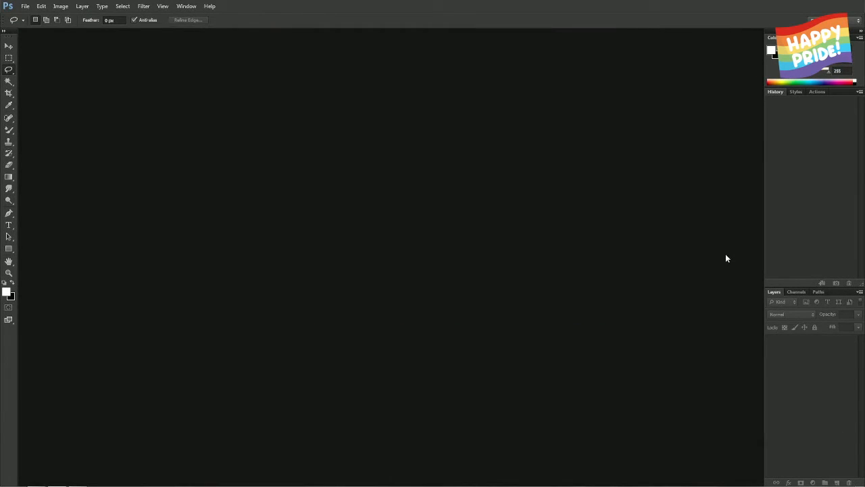